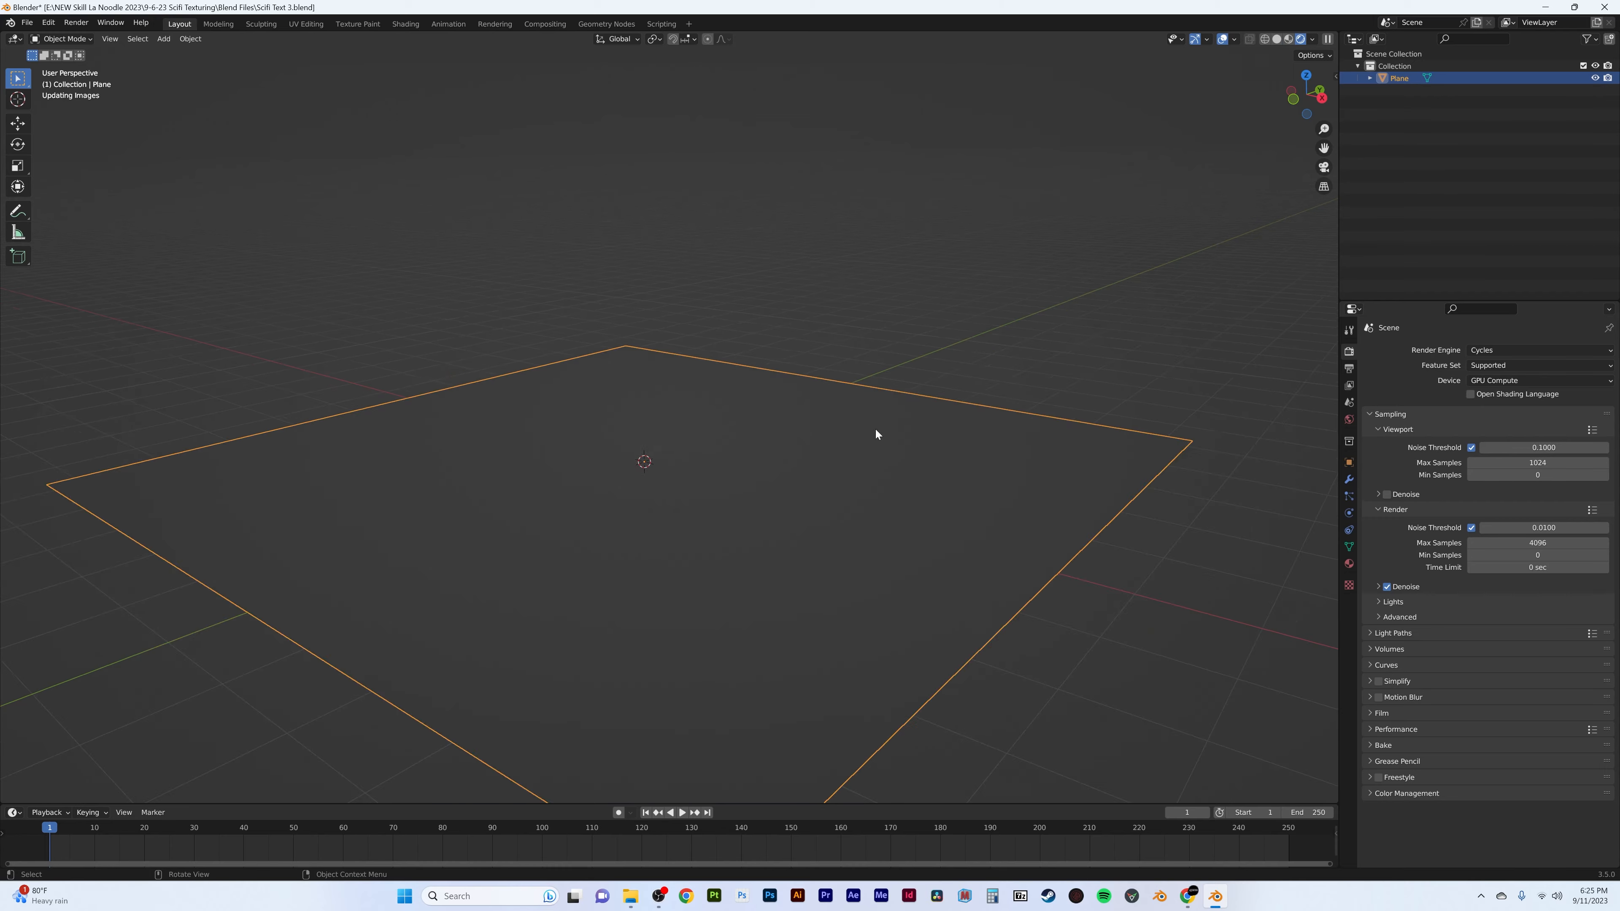
- Add a sun light to the scene with the textured plane
mouse_move(875, 428)
middle_down()
mouse_move(867, 407)
mouse_move(867, 447)
mouse_move(843, 438)
middle_up()
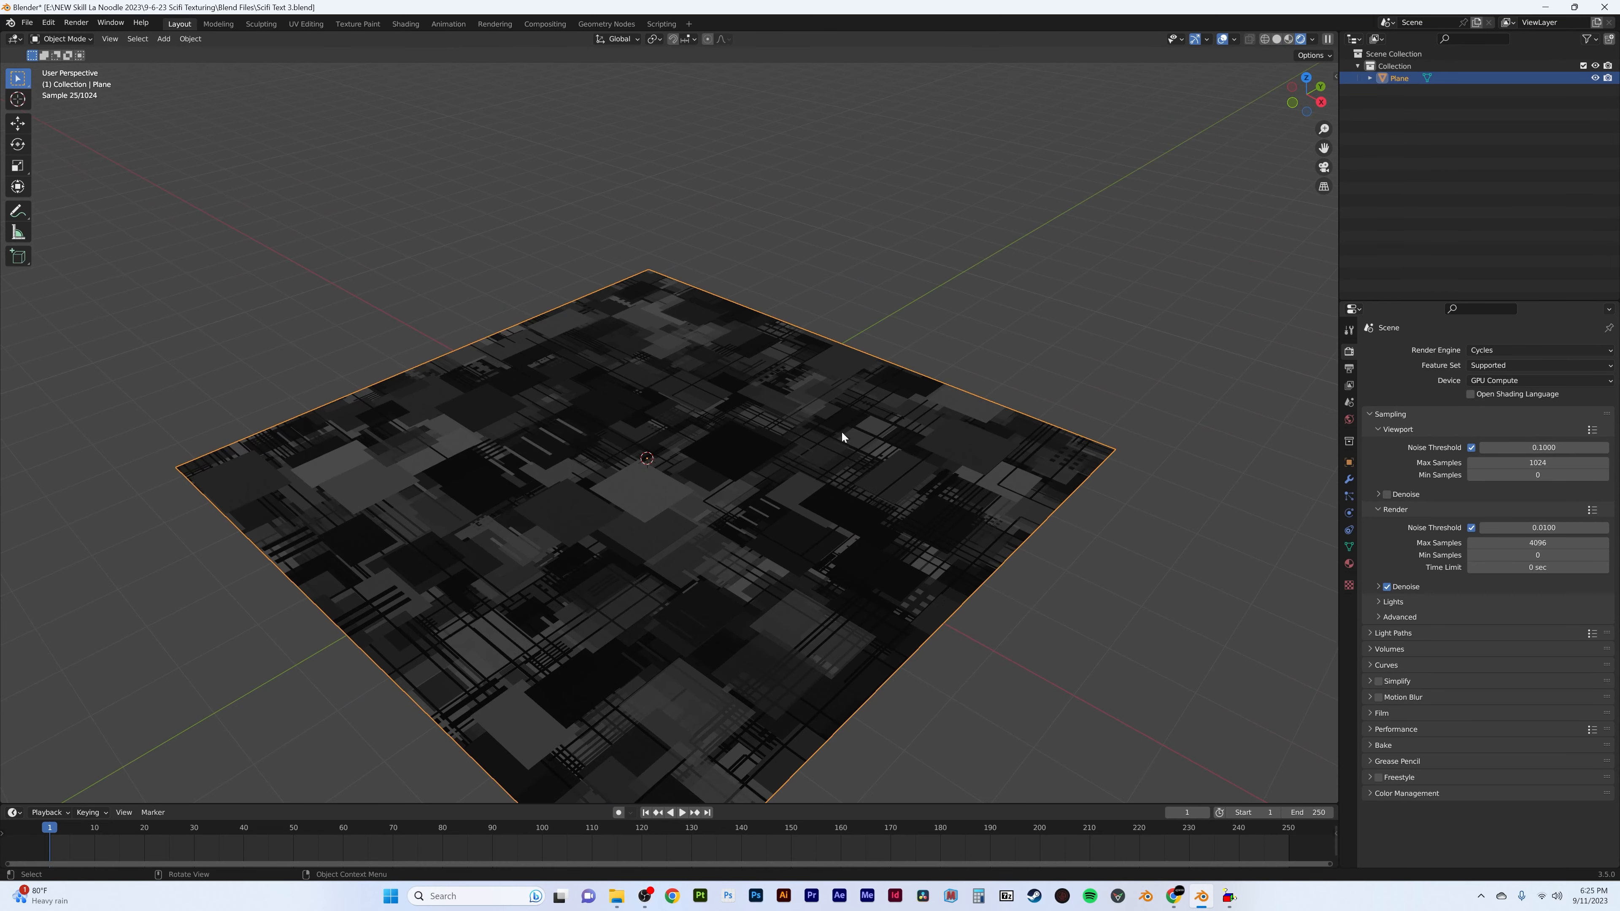
scroll(766, 365, down, 2)
key(shift+a)
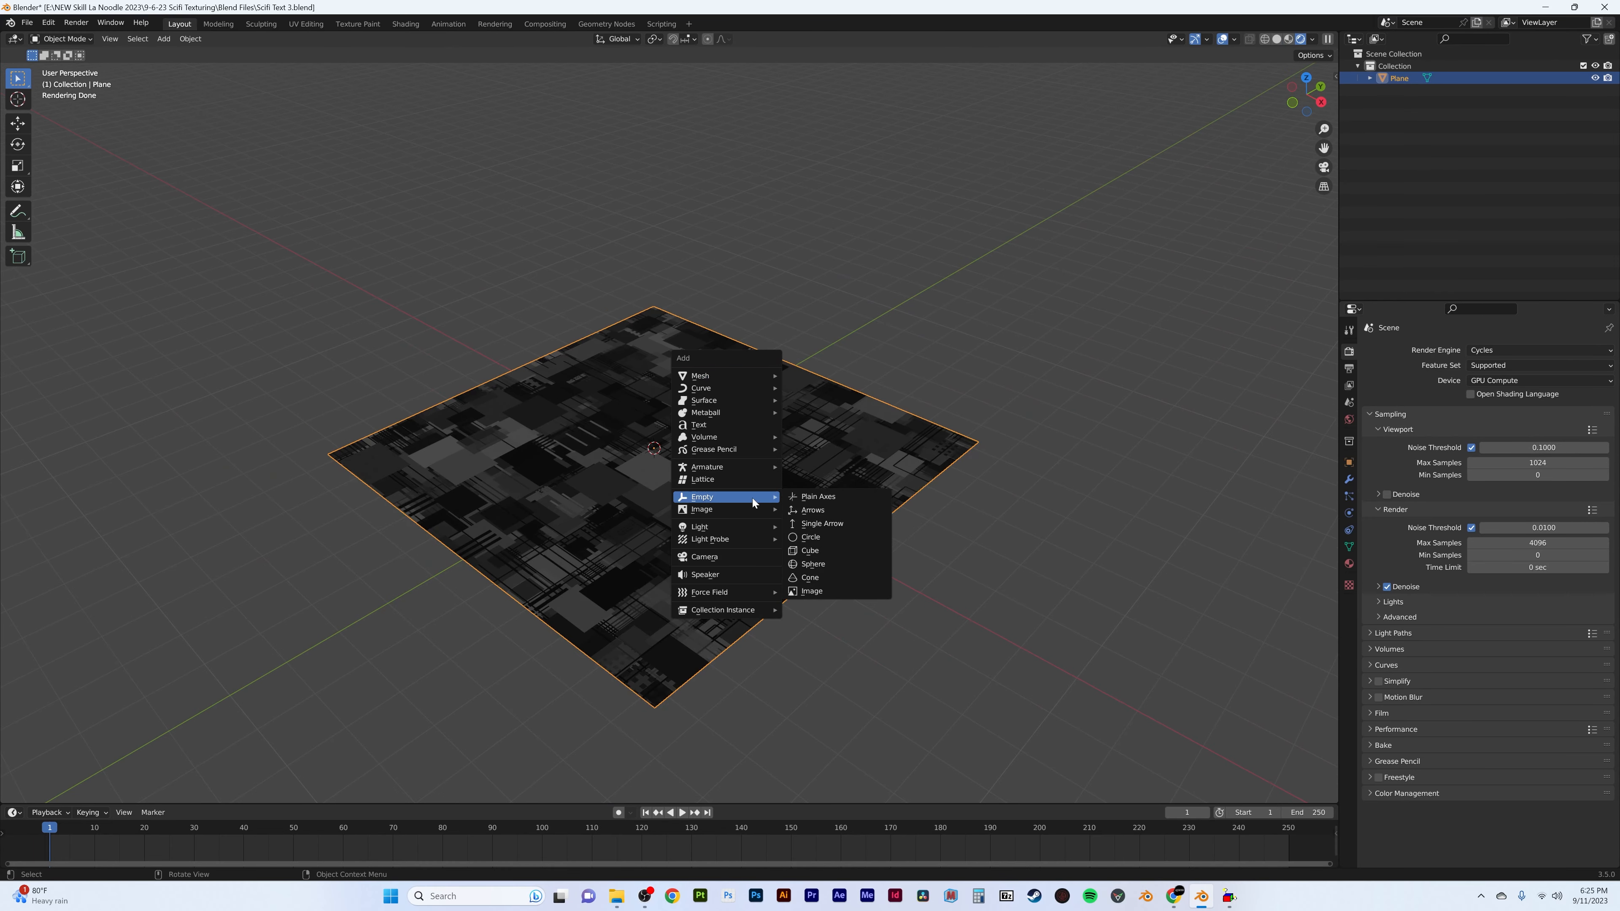
click(807, 541)
- In front view, move the sun light above the plane toward negative X and tilt it toward the plane, finishing with the plane selected
key(KP_1)
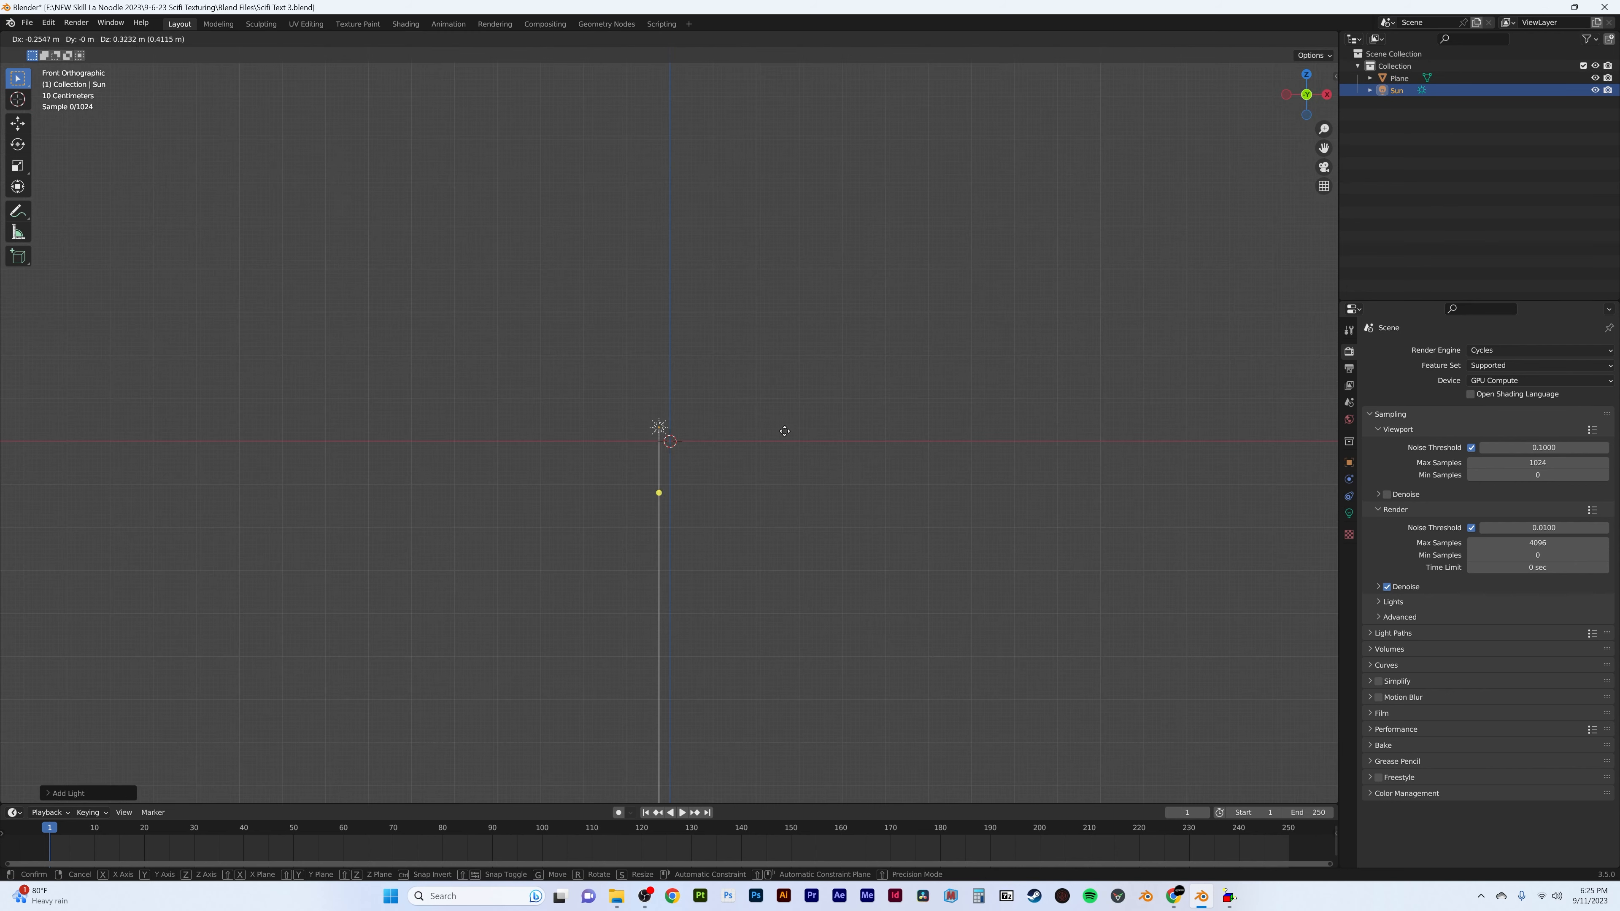
key(g)
click(559, 249)
key(r)
click(773, 121)
middle_drag(773, 121, 1306, 466)
click(844, 486)
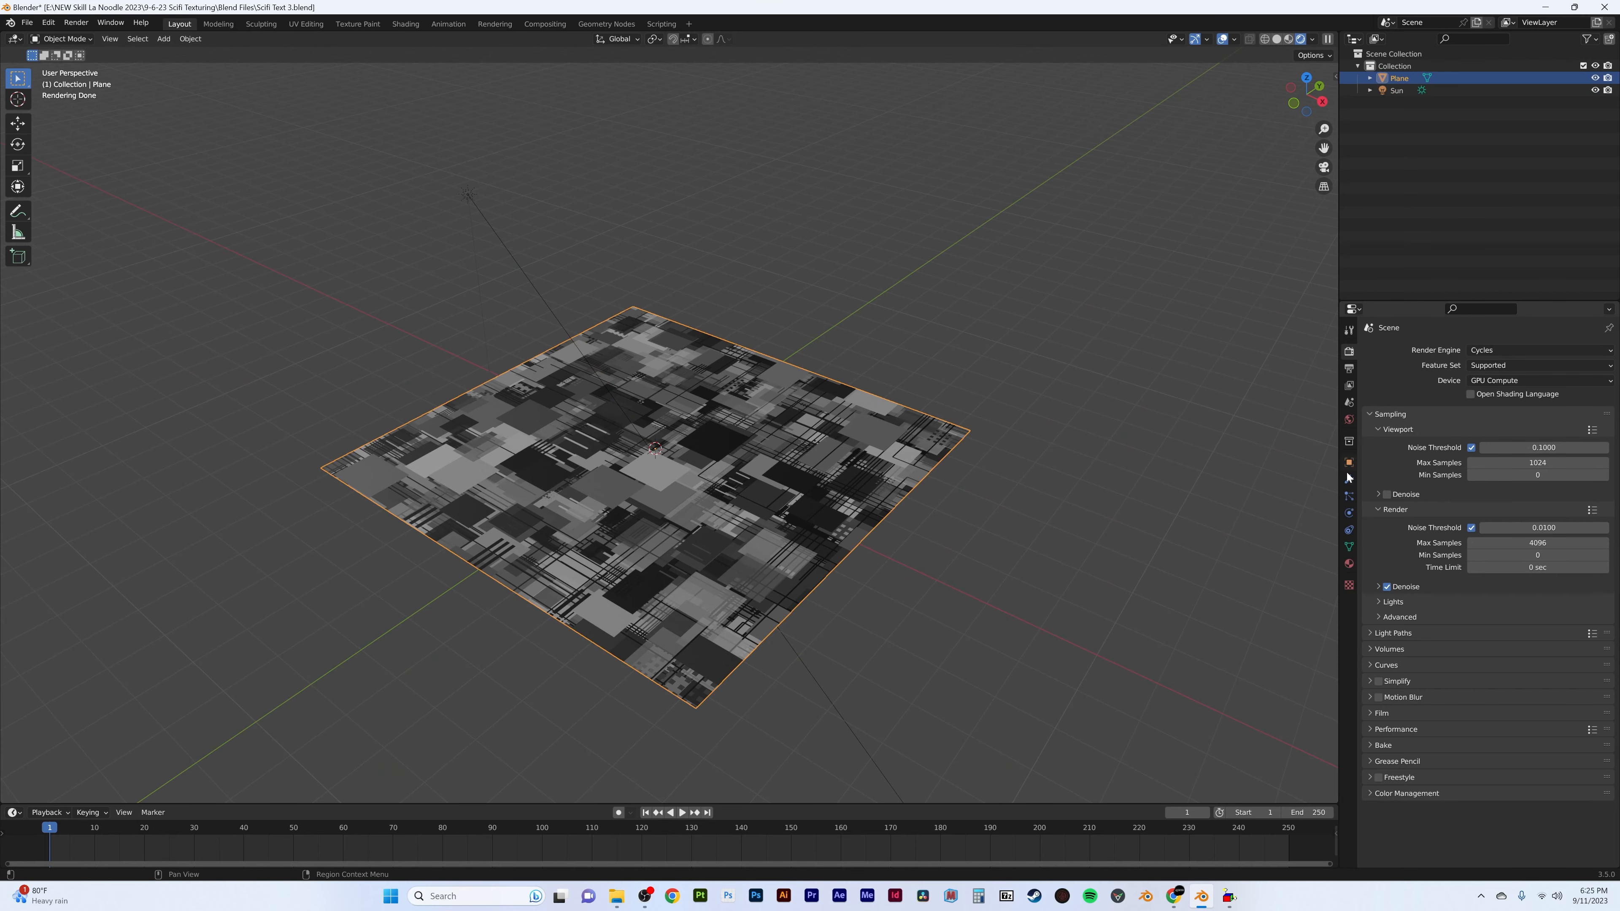
click(1348, 477)
click(1431, 350)
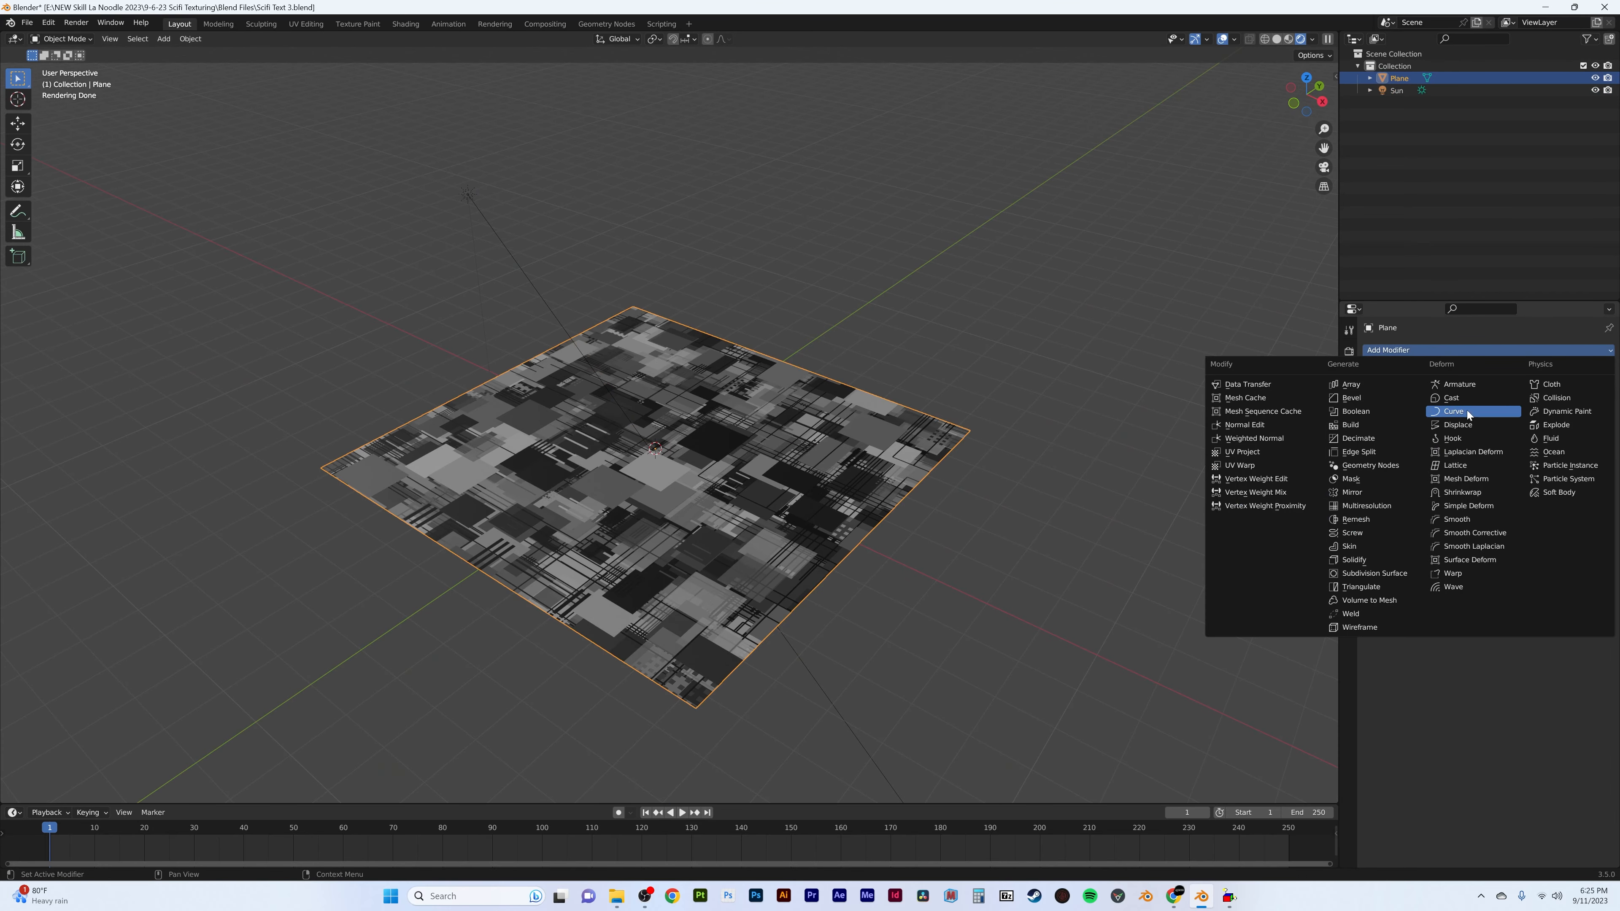
click(1465, 425)
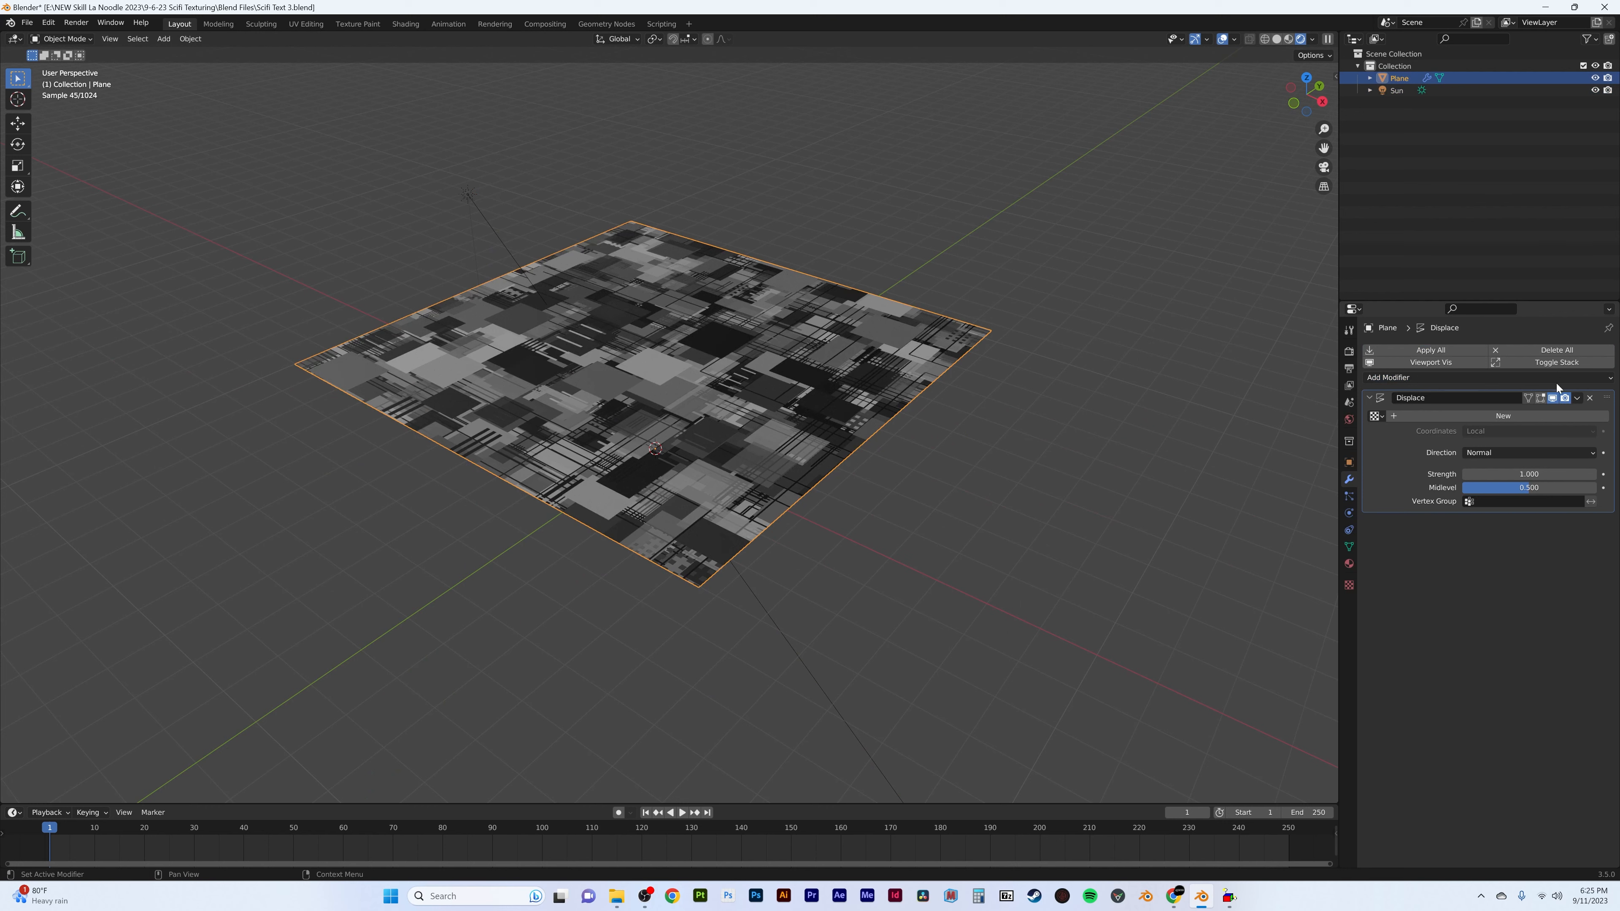
click(1589, 398)
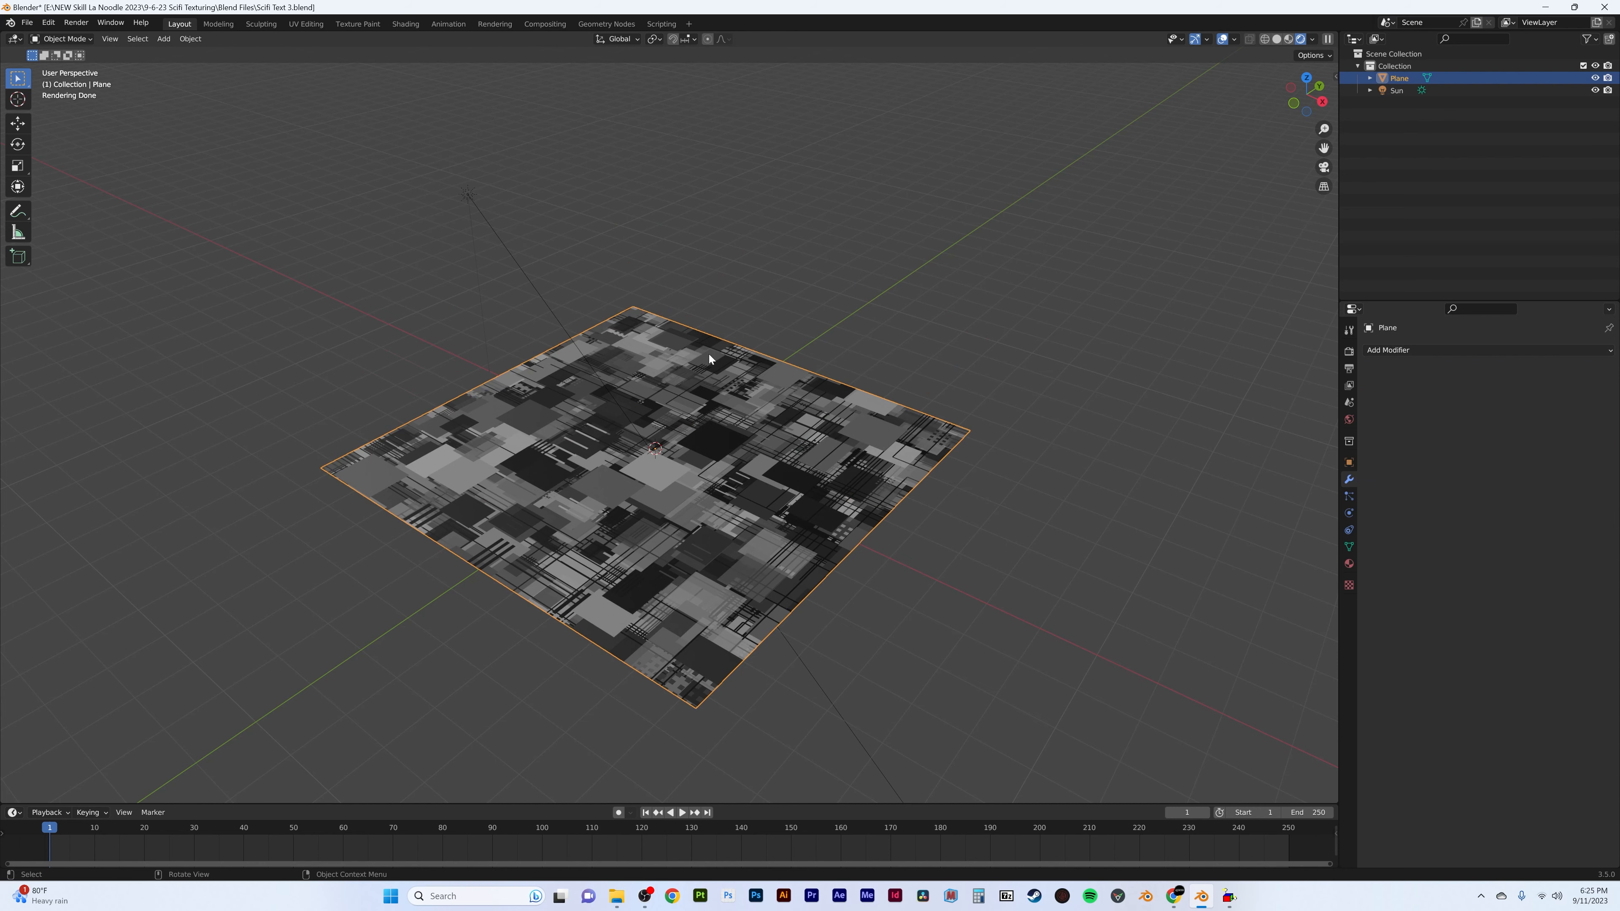
- Split off a Shader Editor beside the 3D viewport to show the plane's material nodes, with its sidebar hidden
middle_drag(750, 420, 738, 411)
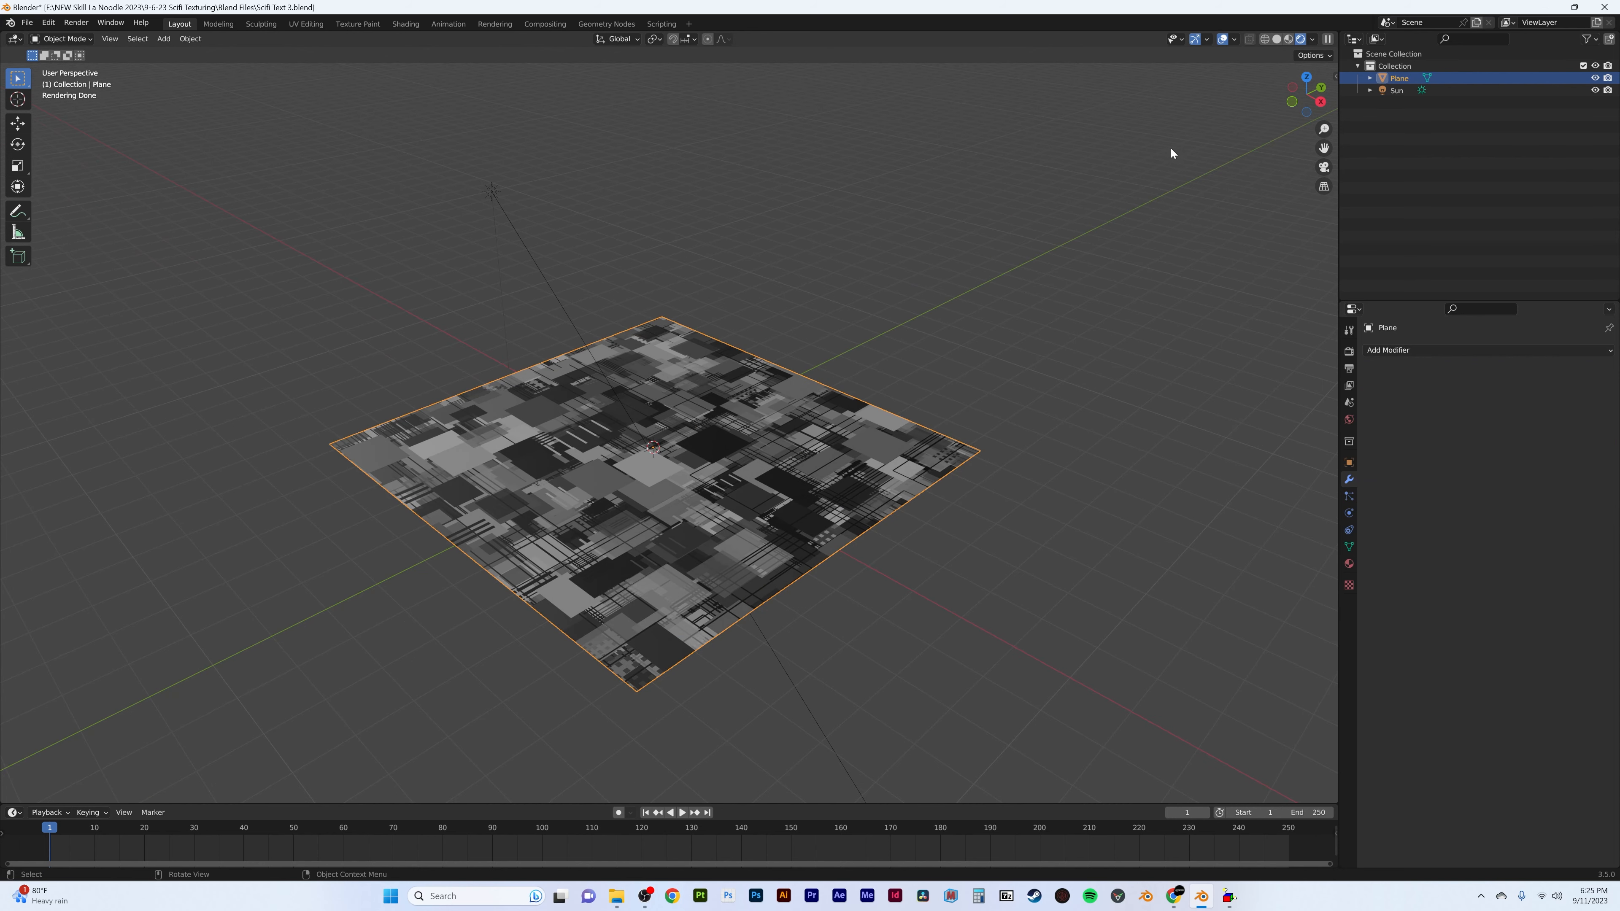
drag(1336, 32, 762, 51)
click(775, 39)
click(805, 155)
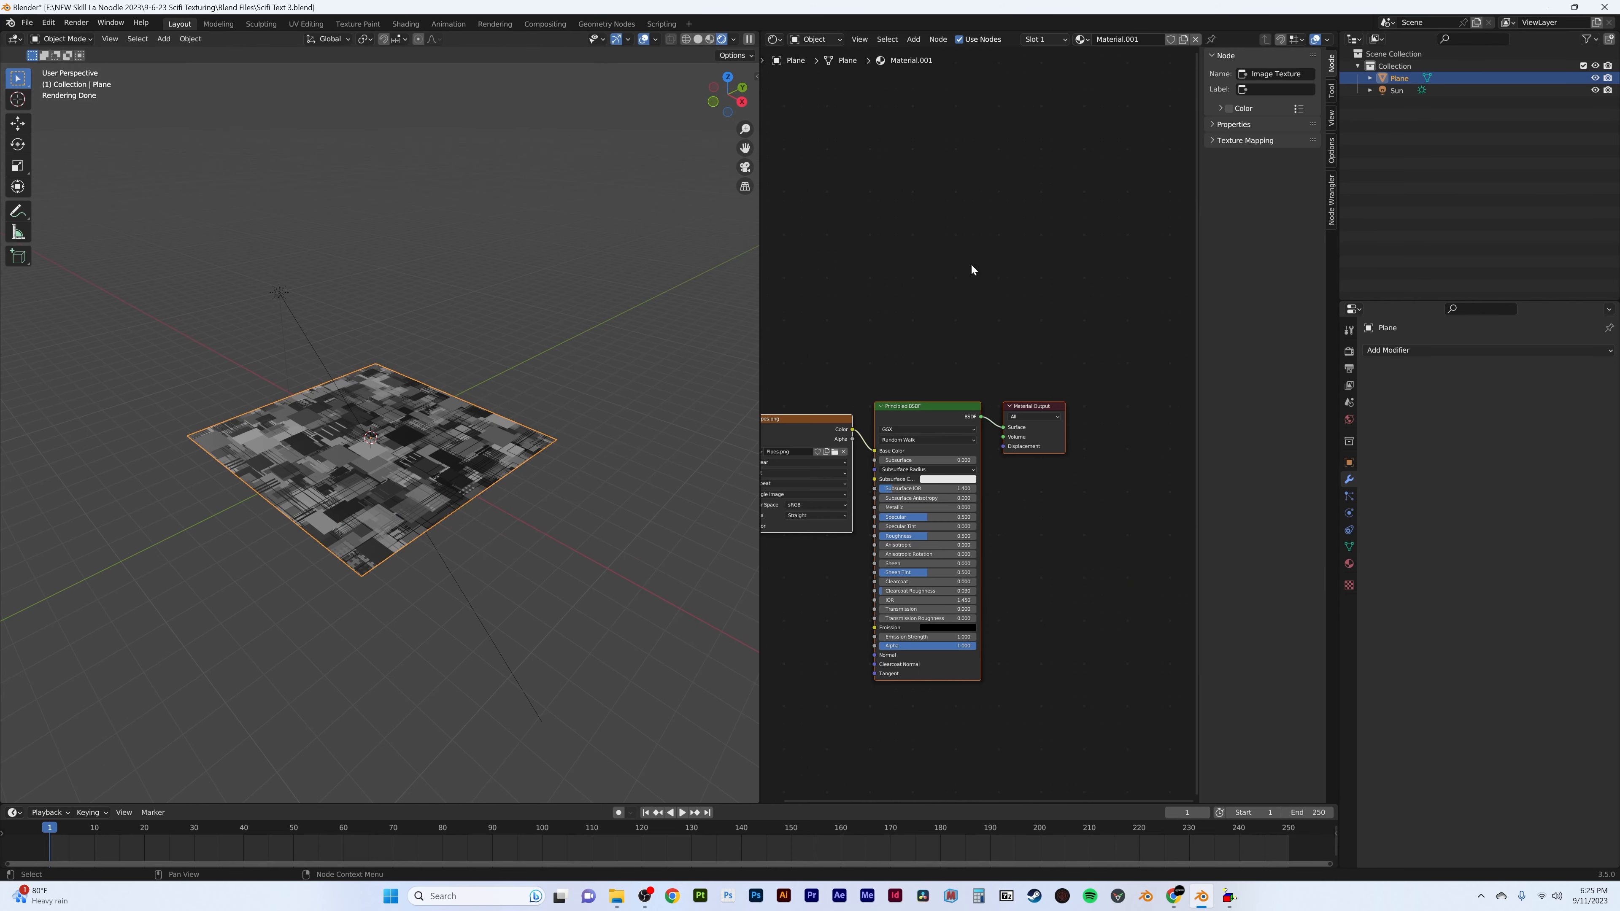
scroll(1048, 297, up, 5)
key(n)
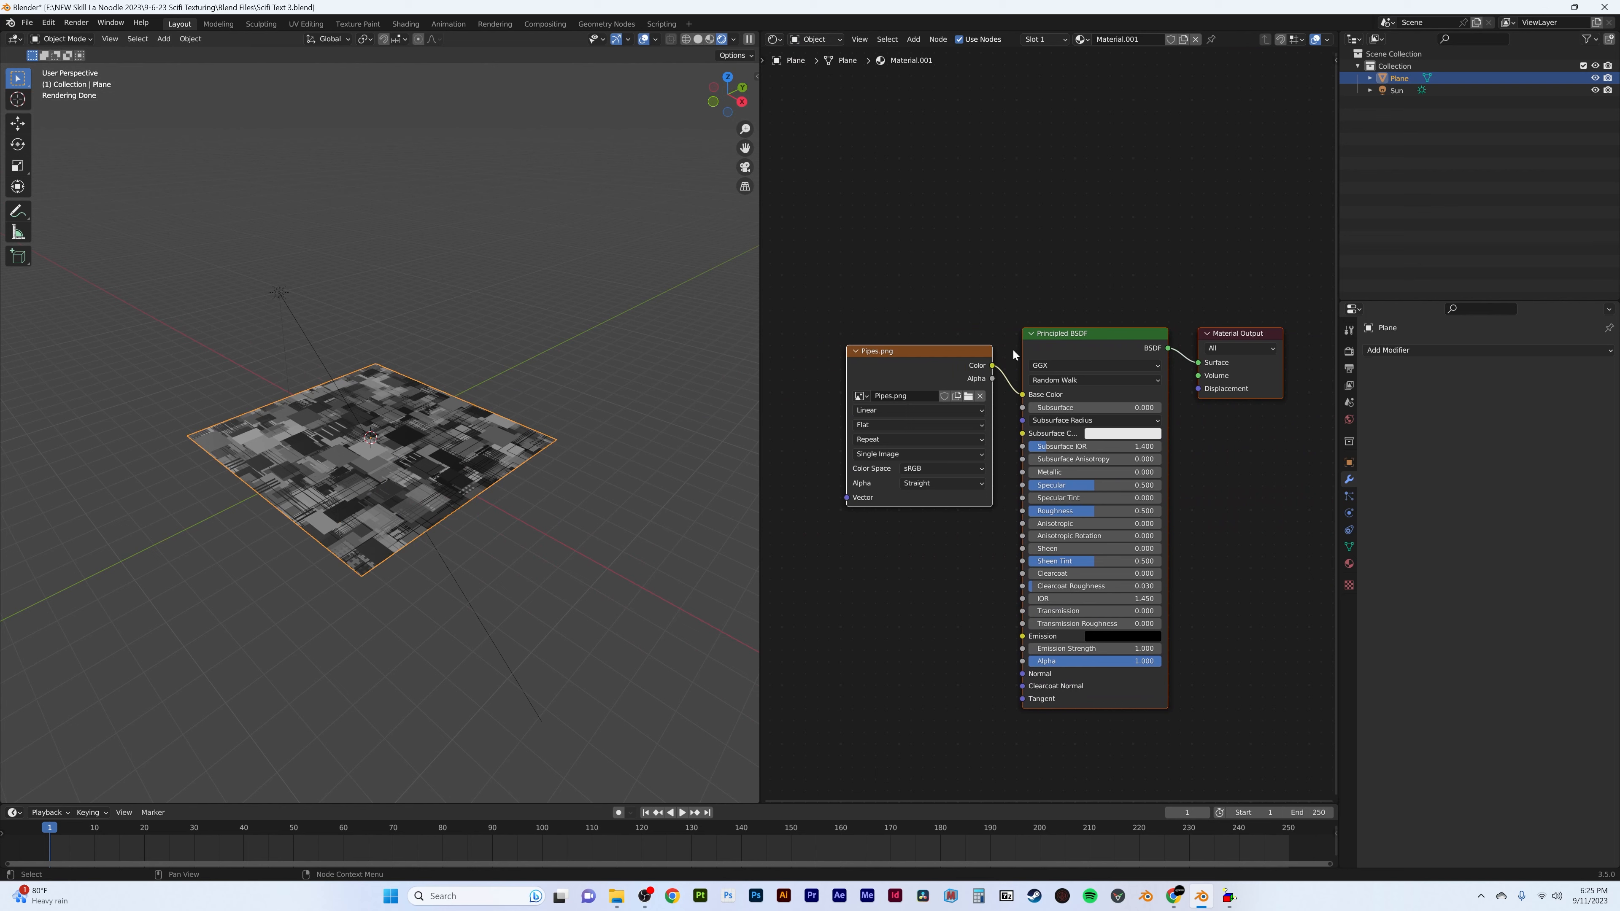
- Disconnect the Pipes.png texture from Base Color and move the Principled BSDF and texture nodes away from the Material Output
middle_drag(909, 363, 927, 394)
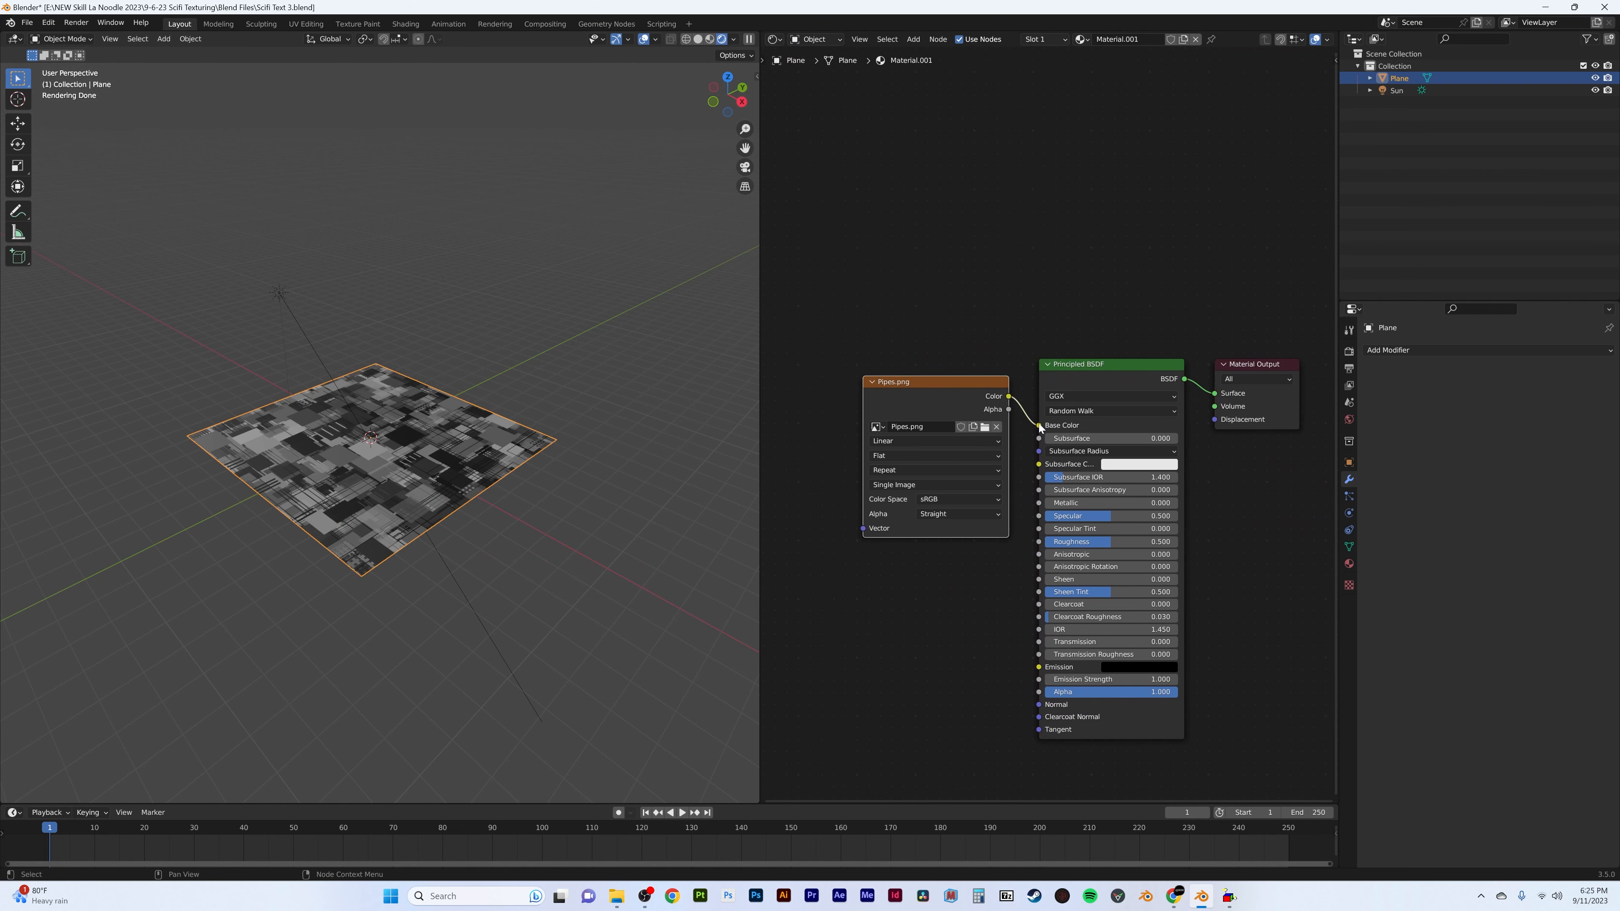
drag(1039, 423, 1096, 177)
drag(1083, 376, 848, 376)
drag(1040, 168, 848, 166)
- Add a Displacement node beside the image texture and connect its output to the Material Output's Displacement input
key(shift+a)
click(1021, 186)
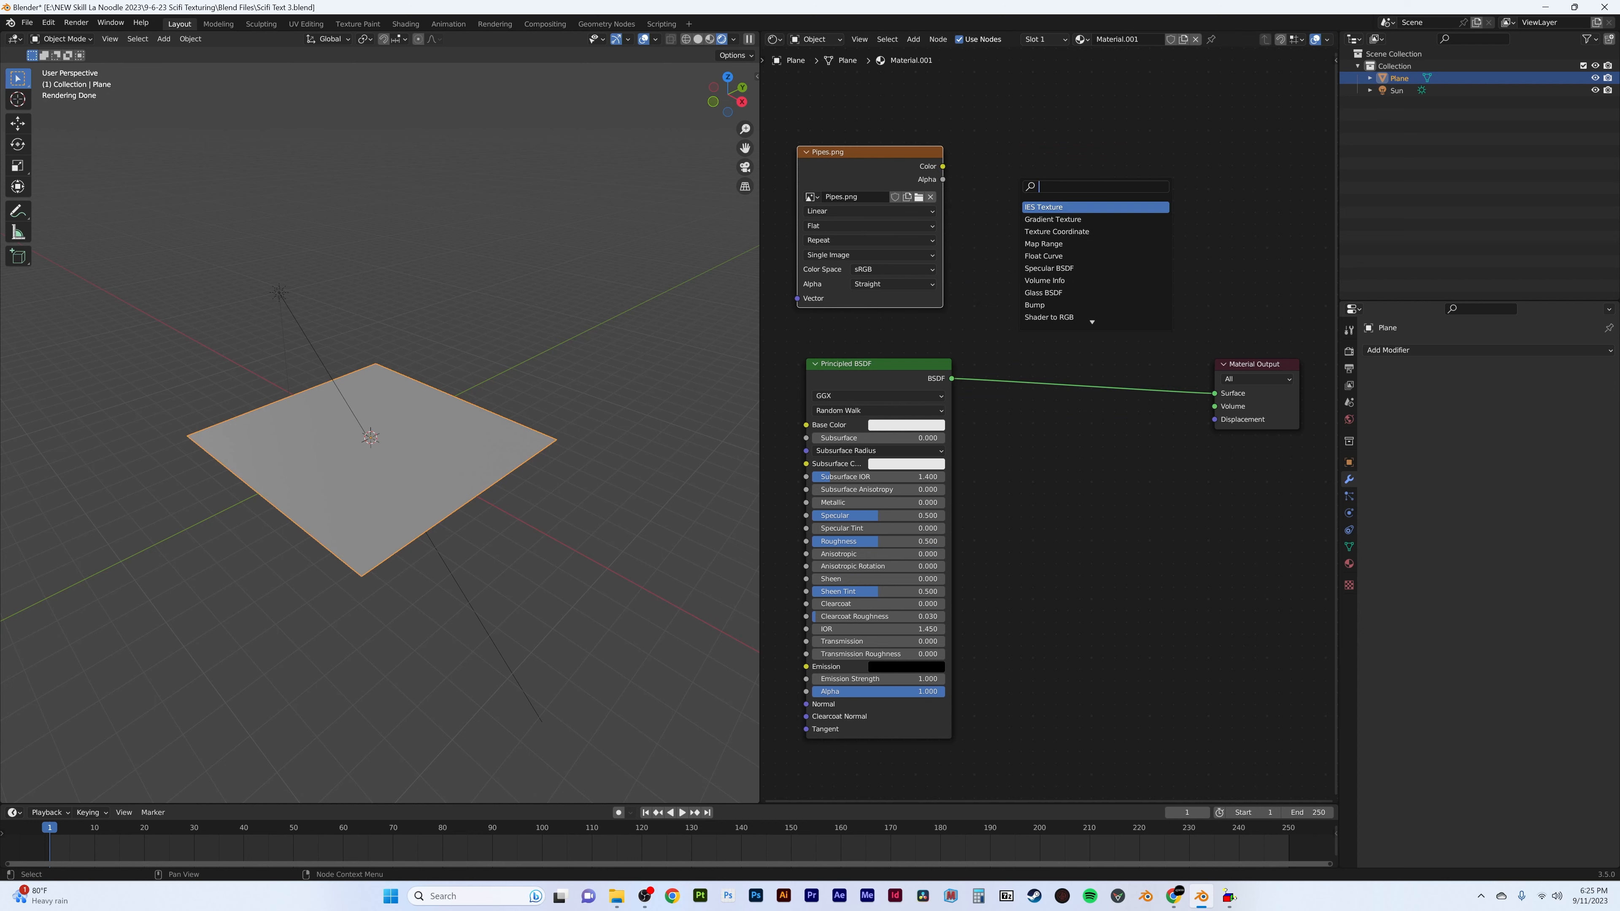
text(displa)
key(Return)
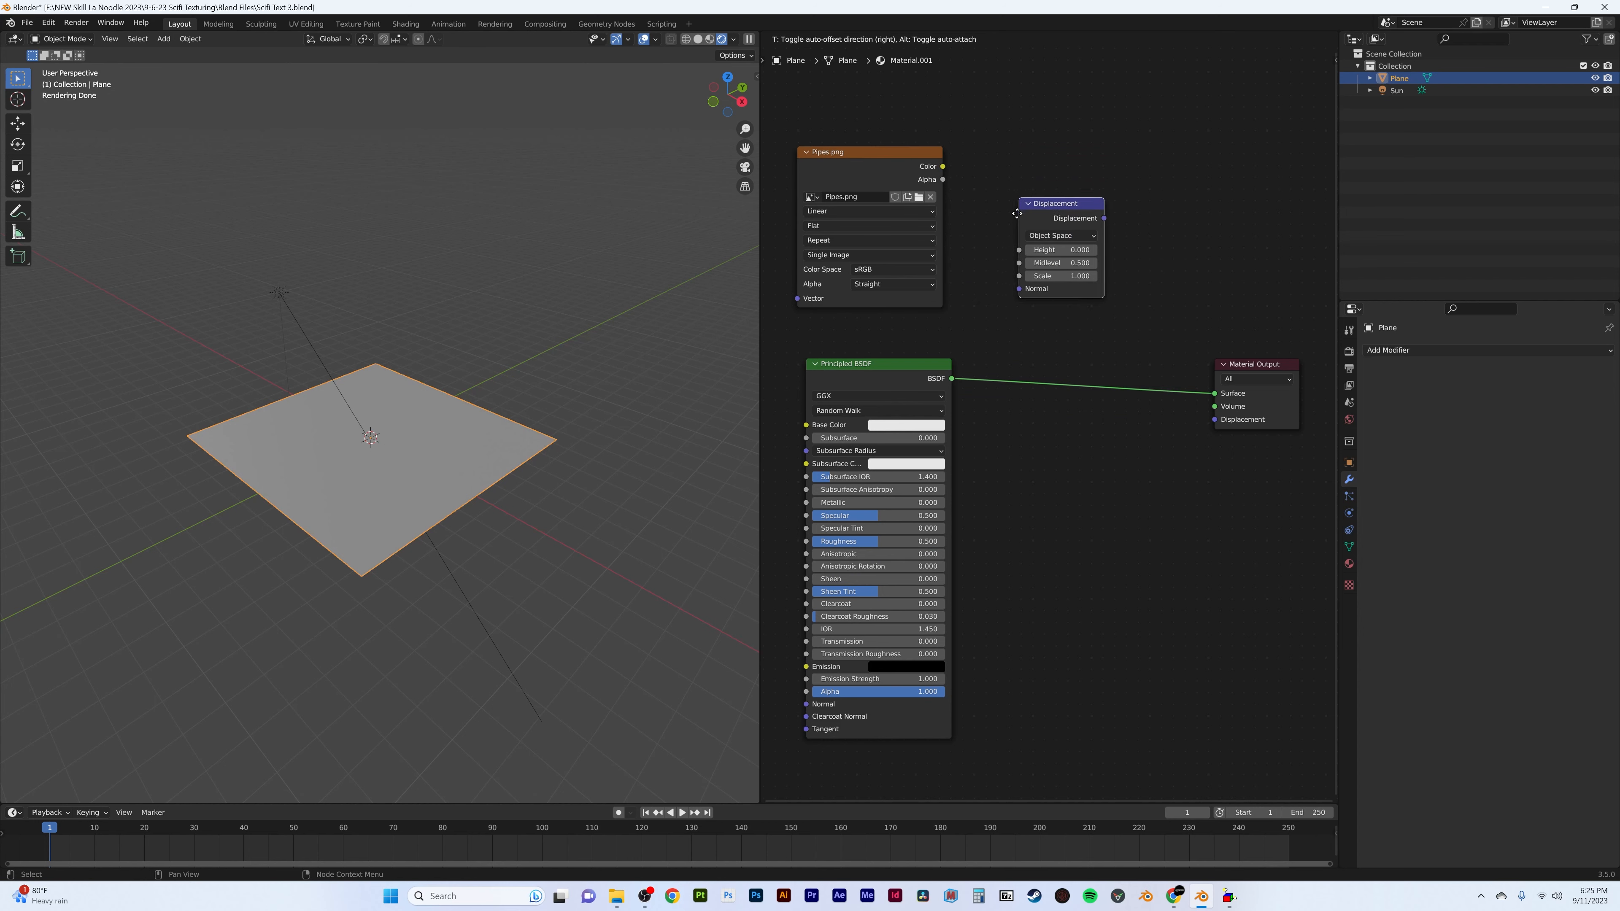
click(1015, 227)
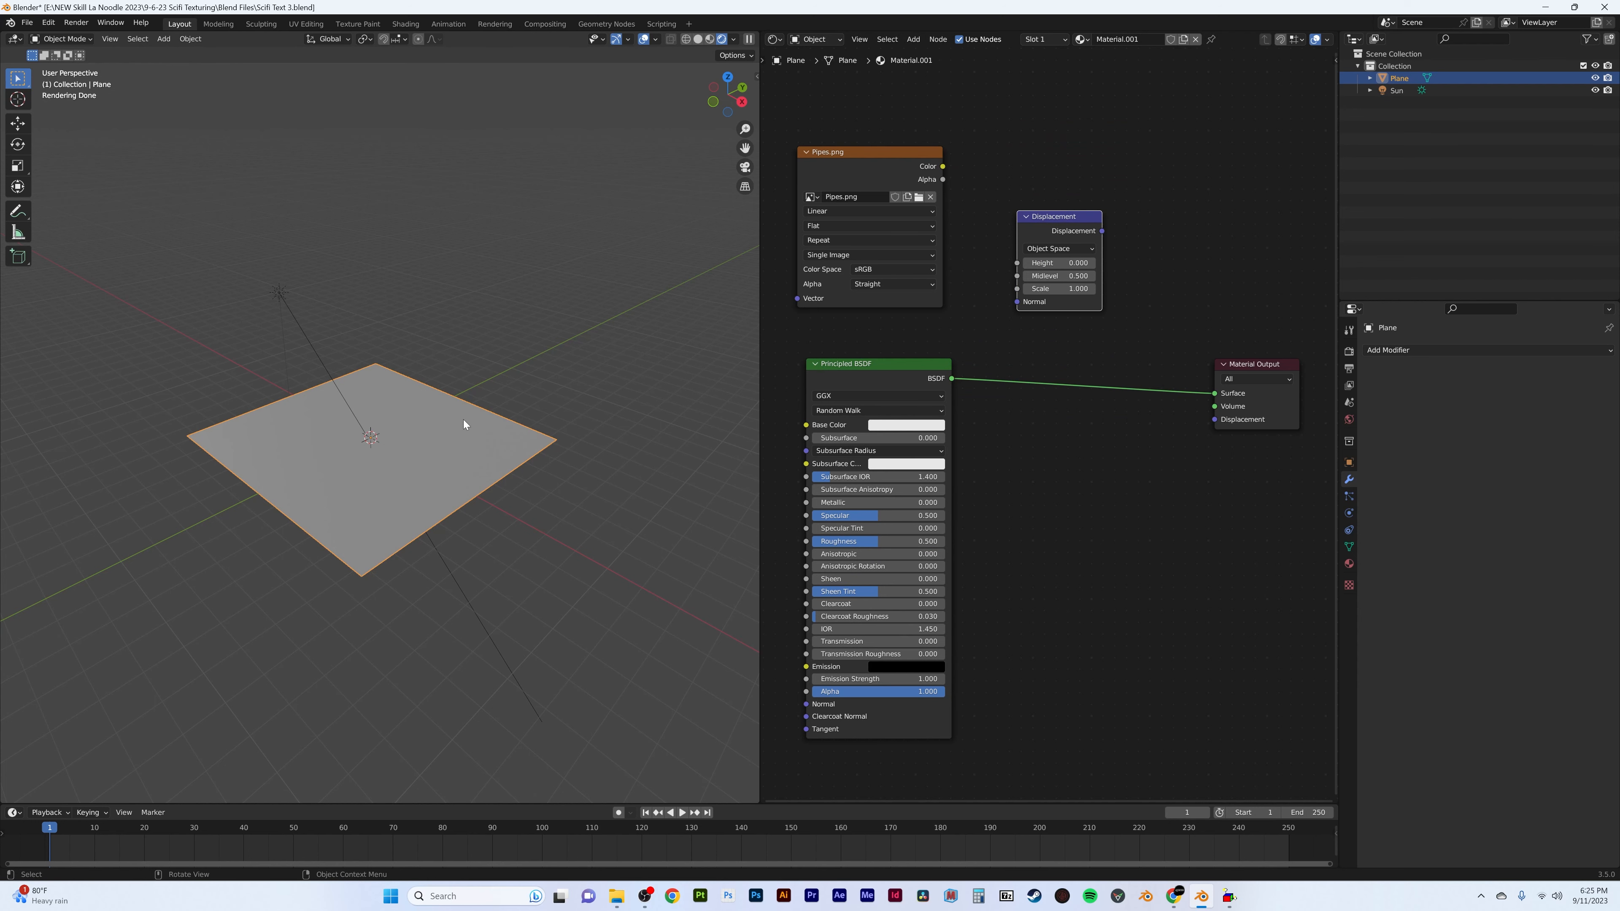
middle_drag(463, 419, 401, 448)
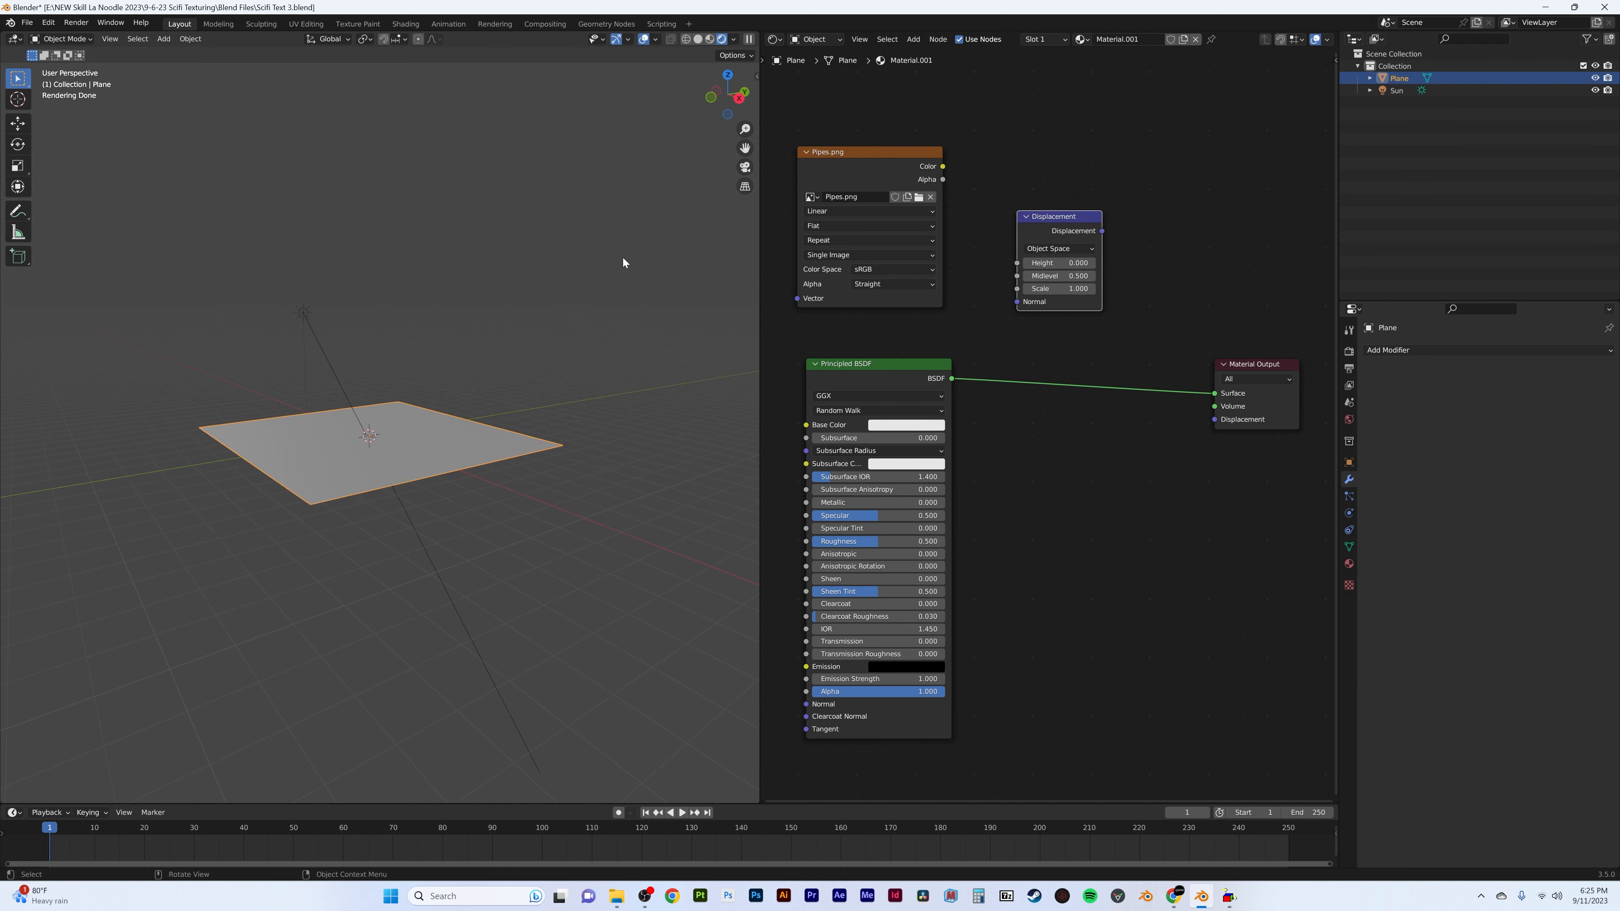
drag(1101, 231, 1128, 300)
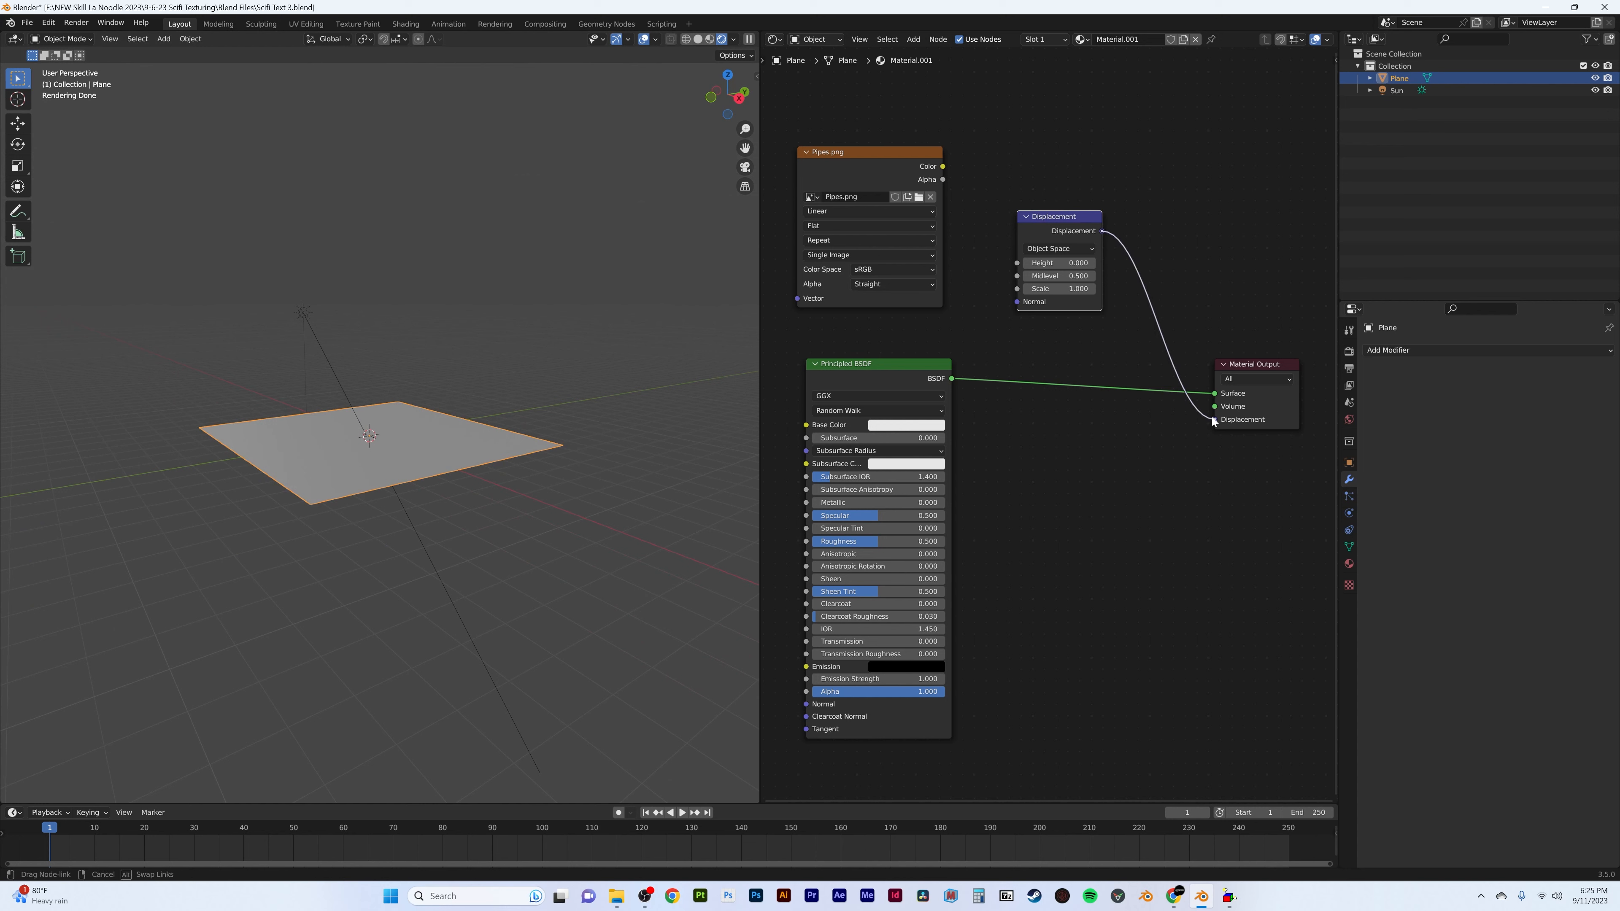
drag(1211, 420, 1214, 420)
- Set the Pipes.png texture's color space to Non-Color and connect its Color output to the Displacement node's Height
click(887, 268)
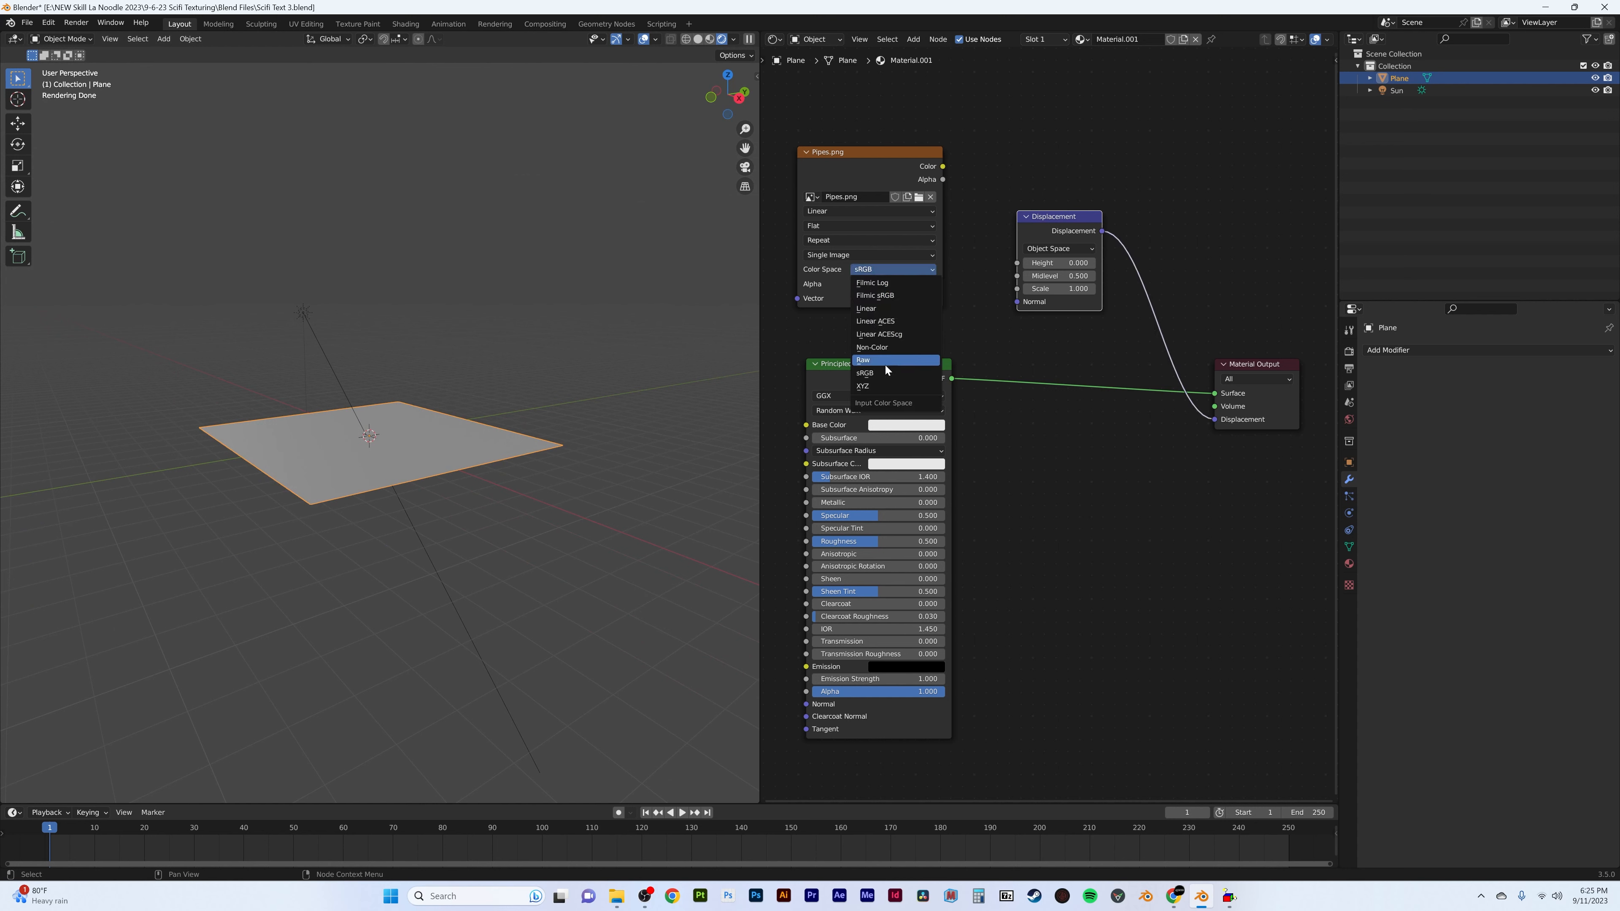
click(892, 347)
drag(943, 166, 965, 197)
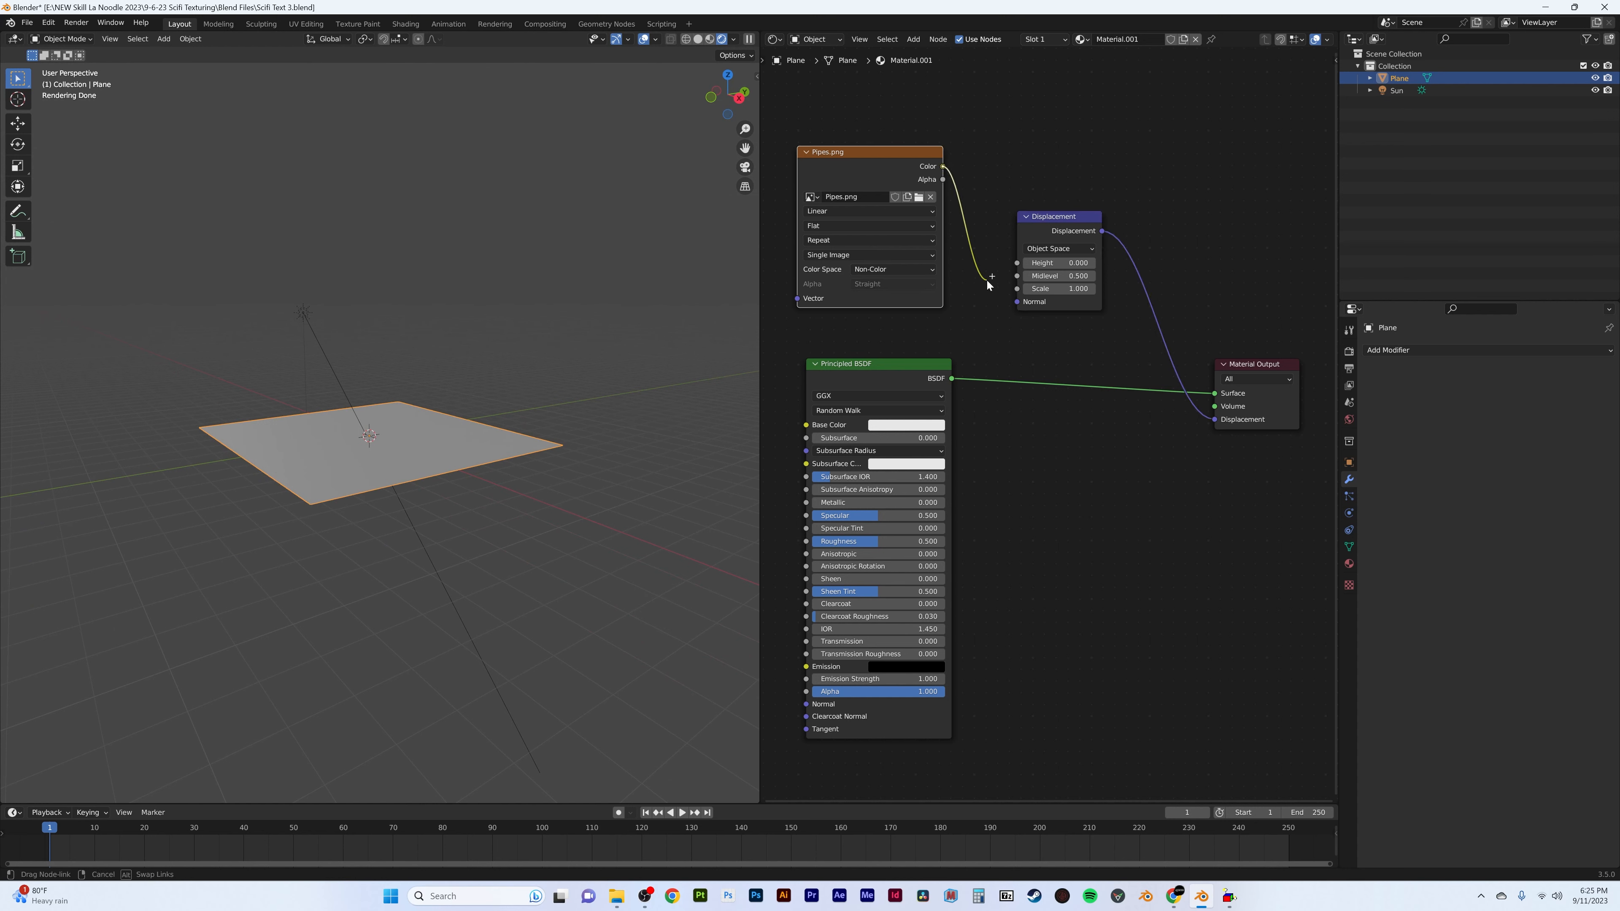
drag(986, 279, 1016, 264)
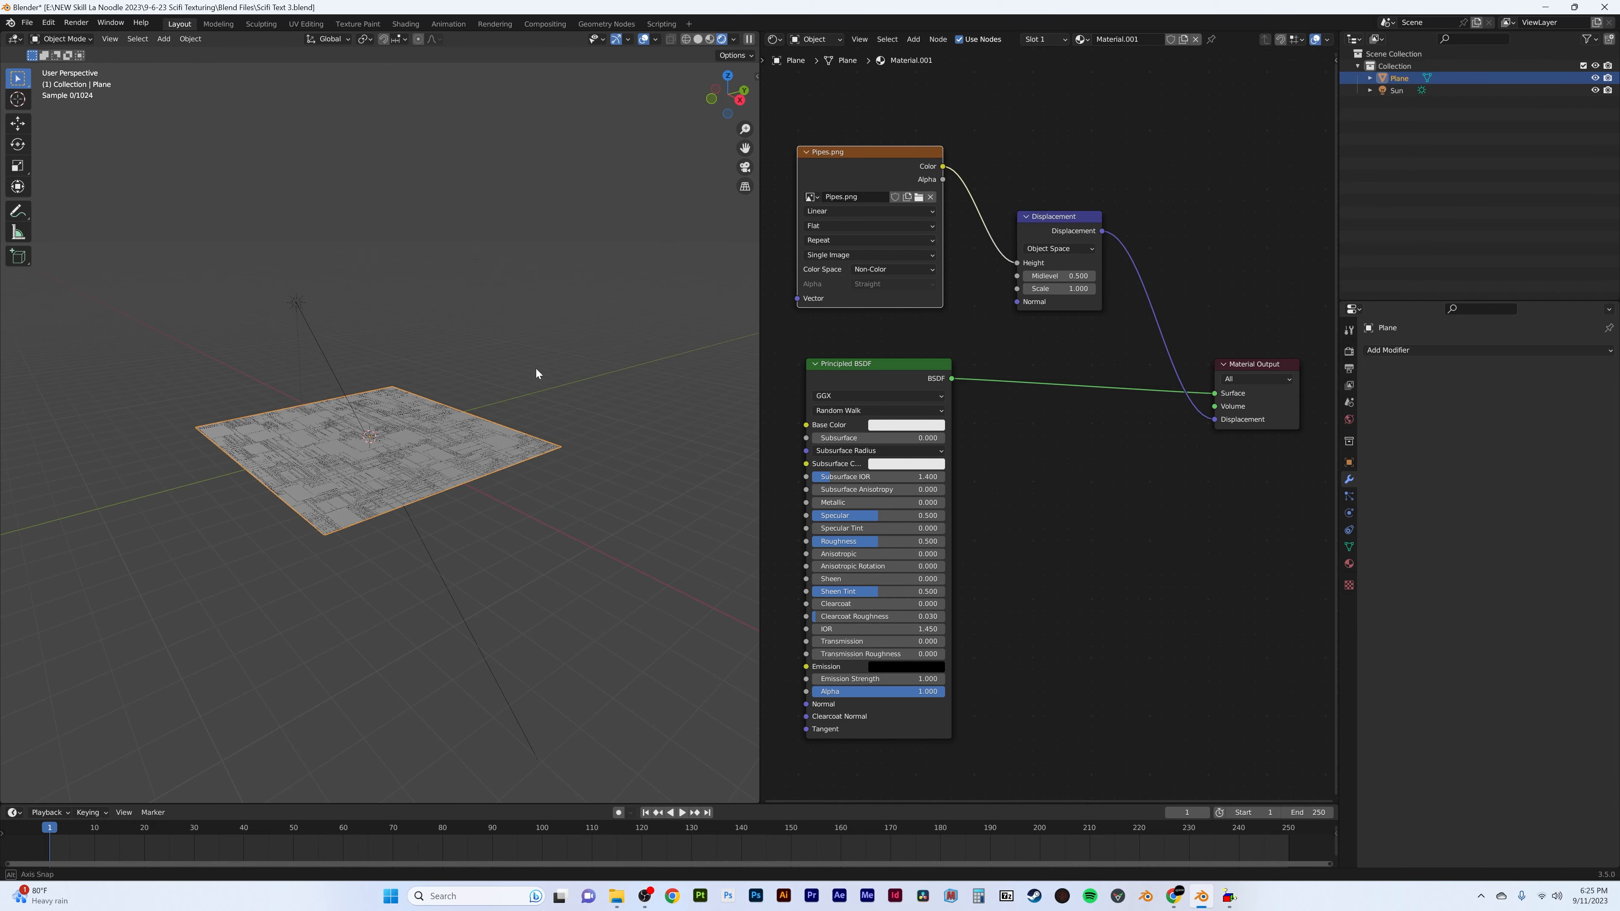
scroll(464, 424, up, 6)
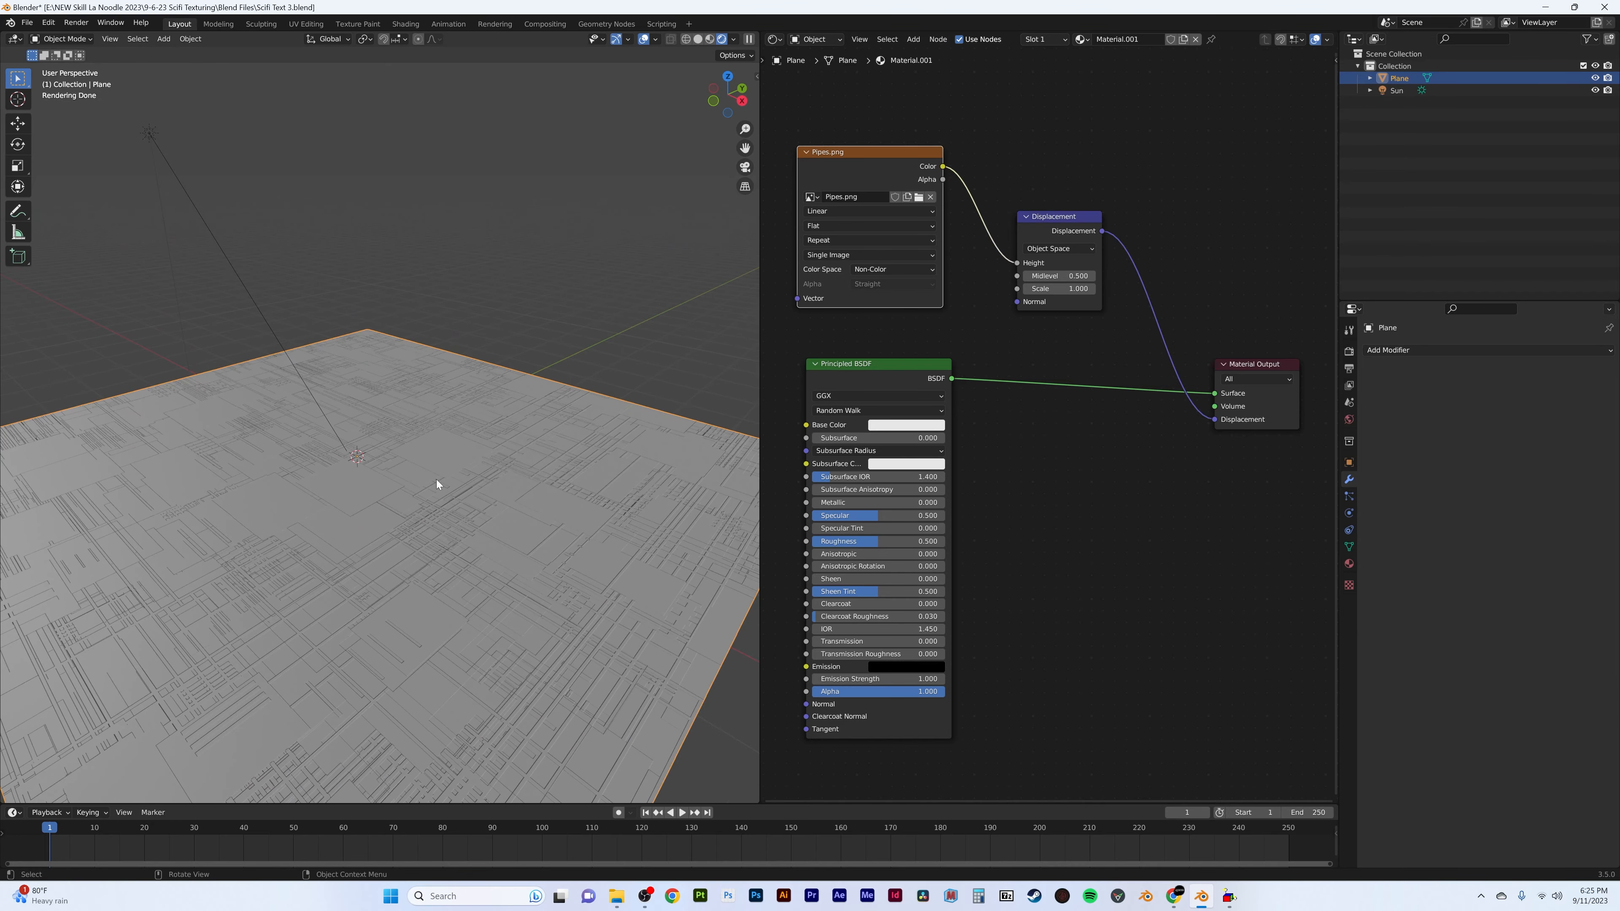
middle_drag(437, 479, 731, 369)
- Set the world background color to black
click(1348, 419)
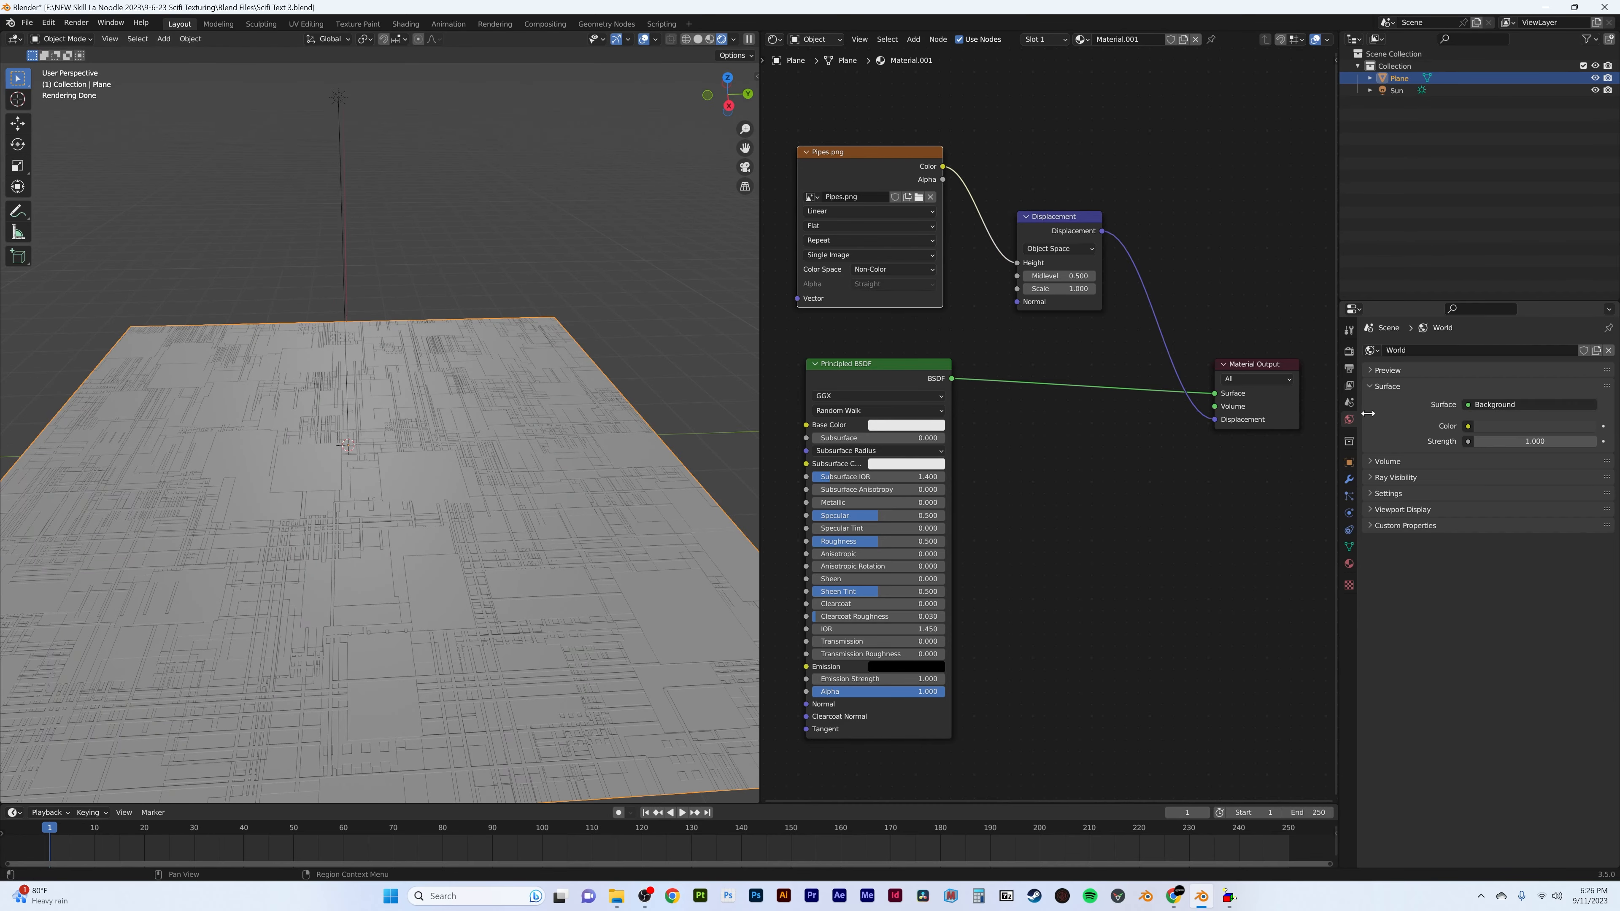
click(1527, 427)
drag(1587, 318, 1587, 345)
middle_drag(319, 389, 466, 395)
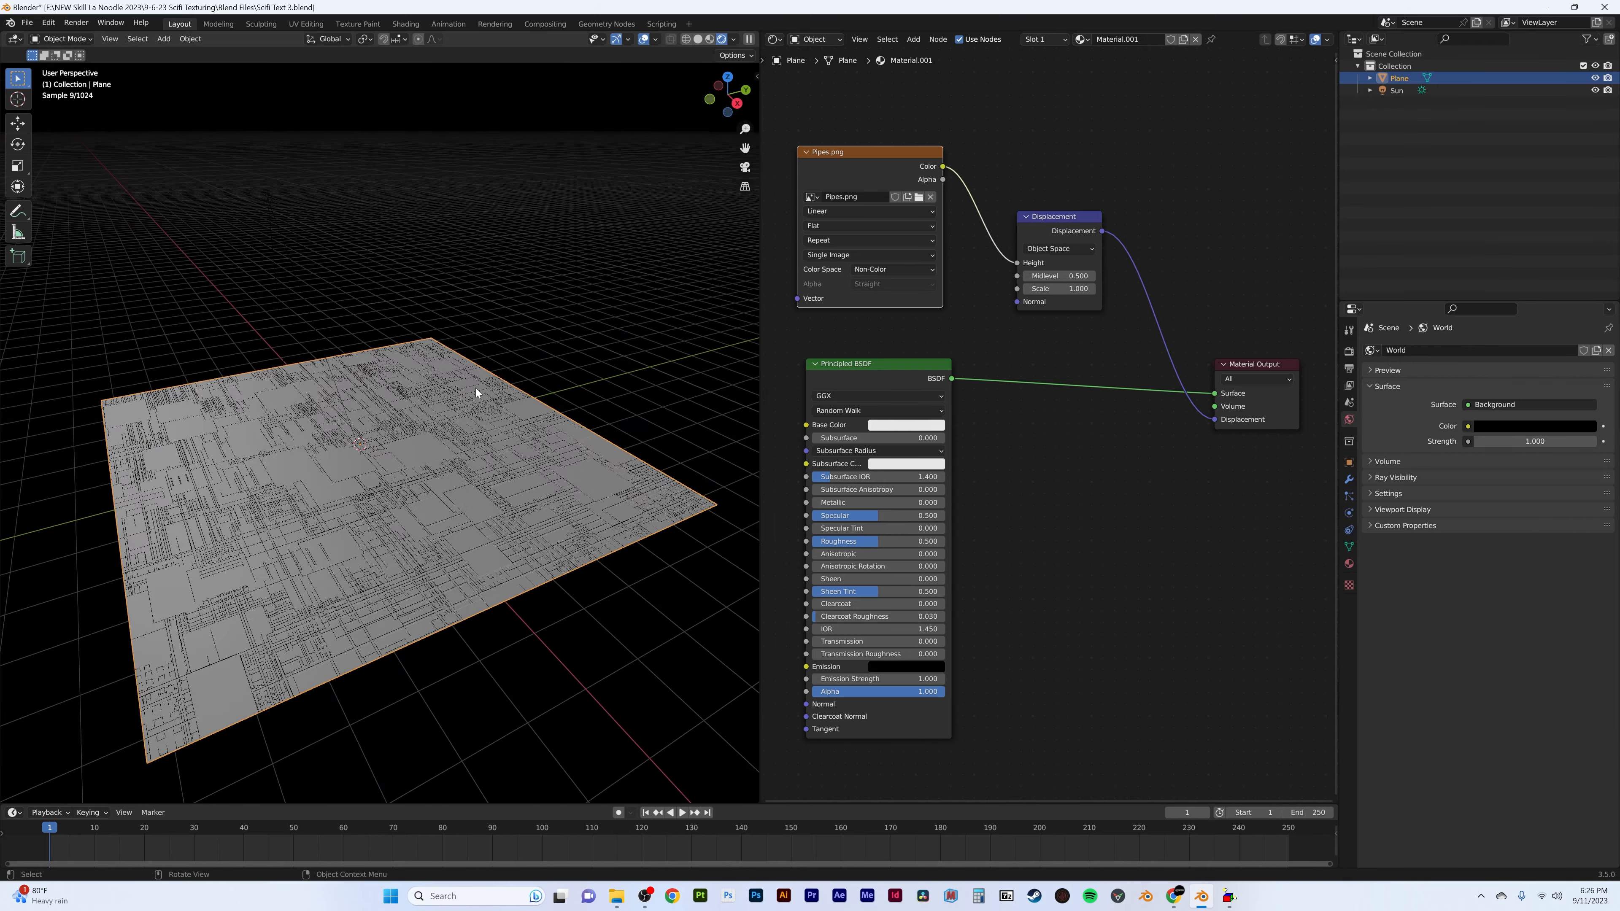
- Set the Cycles feature set to Experimental in the render settings
click(1348, 564)
click(1348, 351)
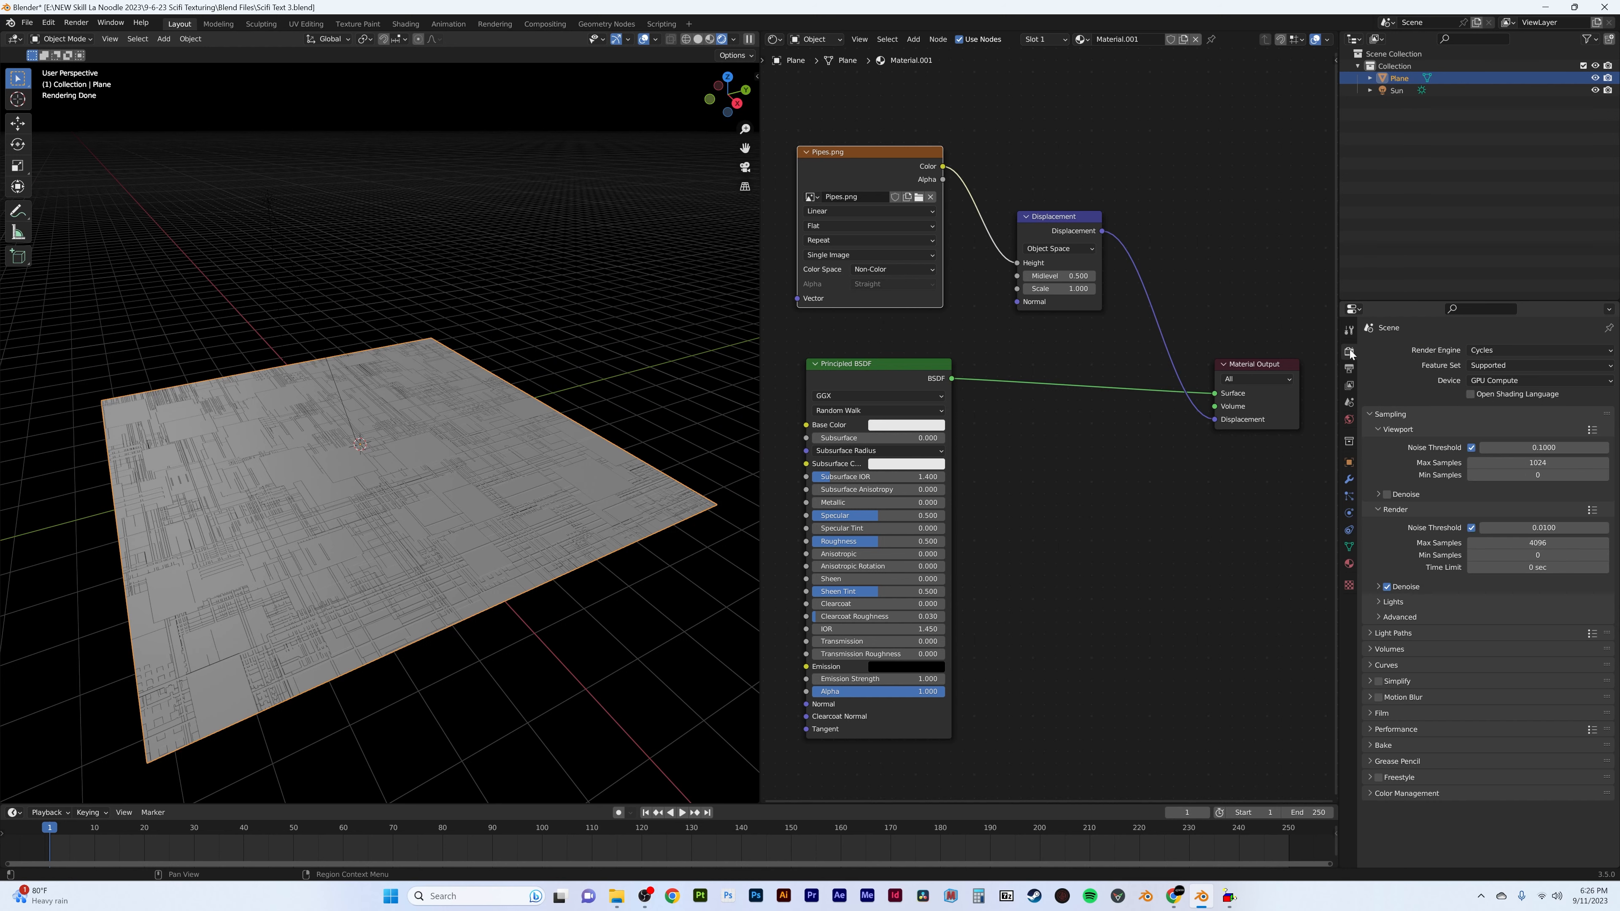
click(1497, 364)
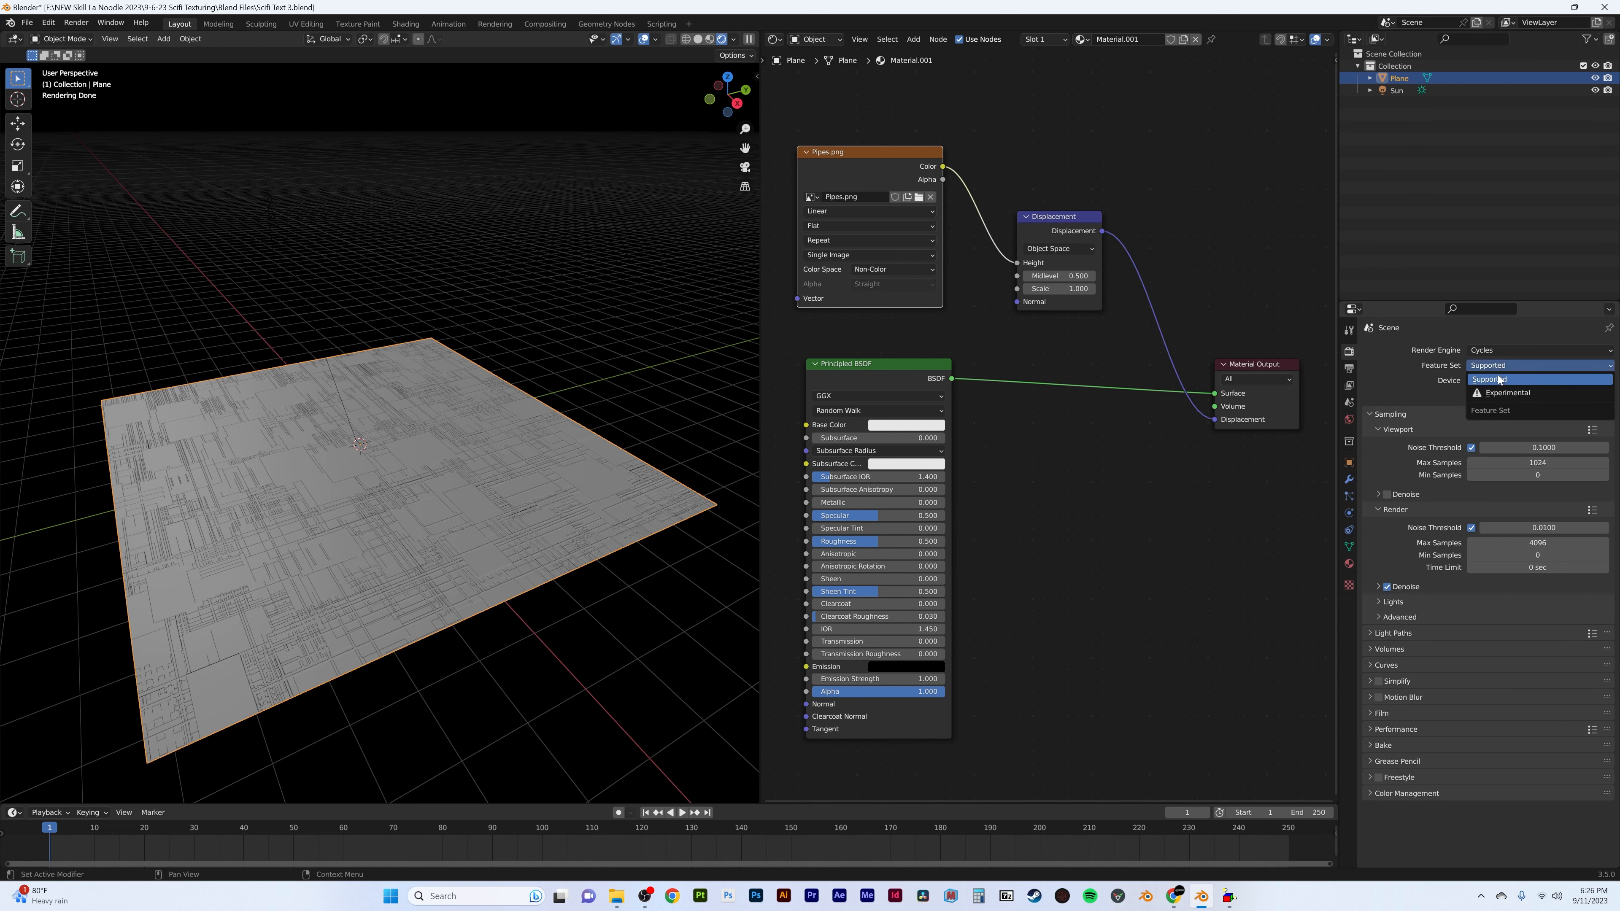
click(1498, 390)
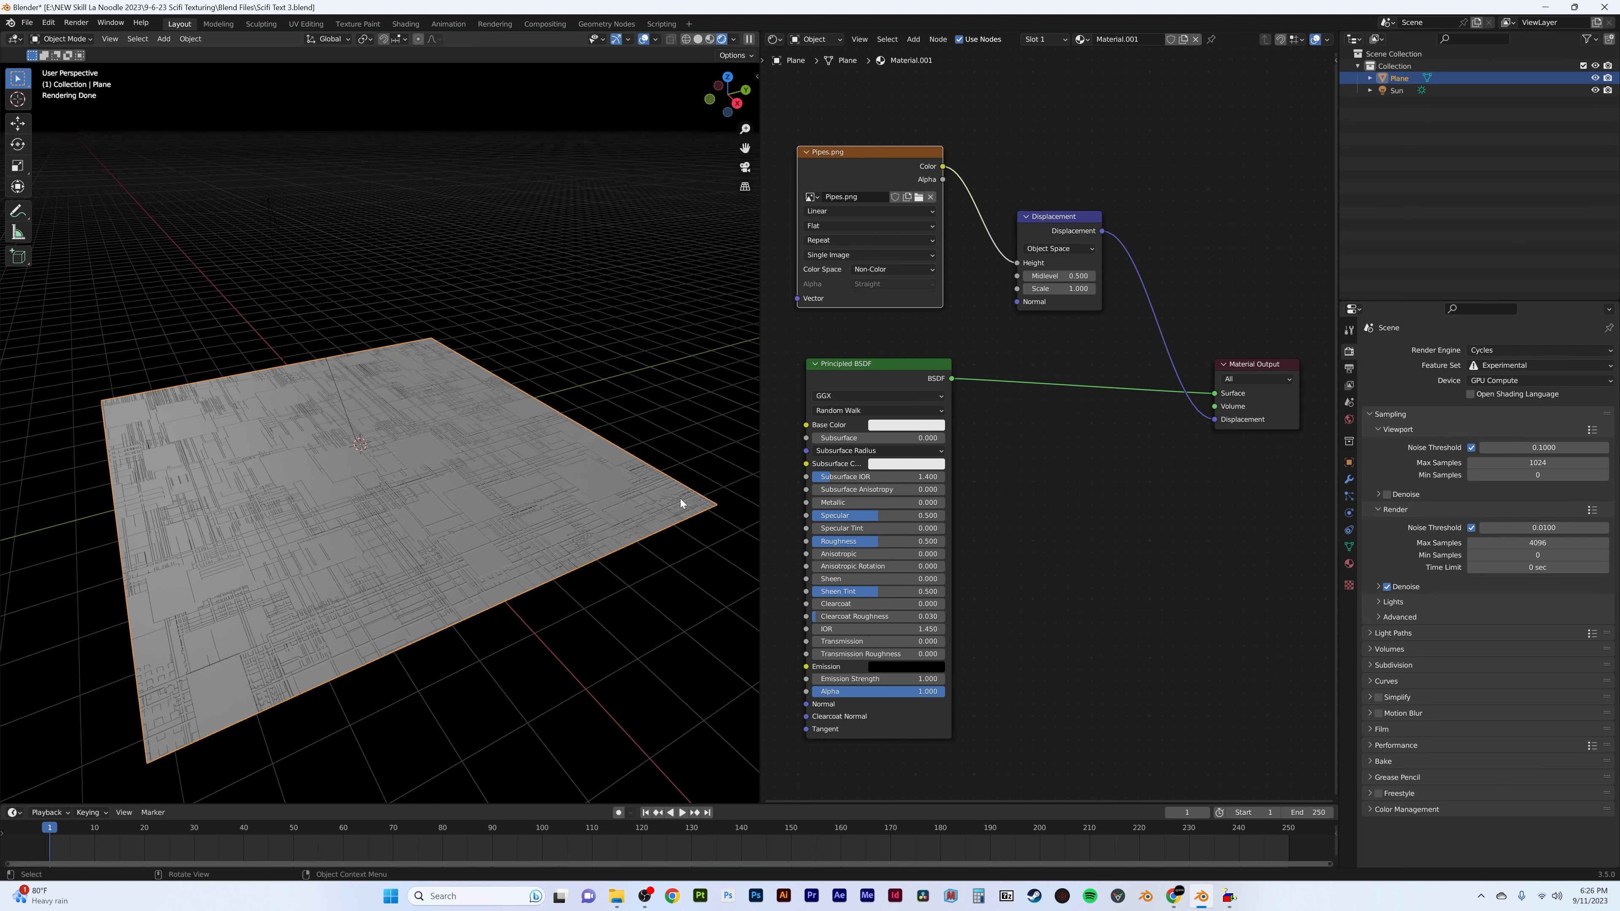
middle_drag(680, 504, 600, 427)
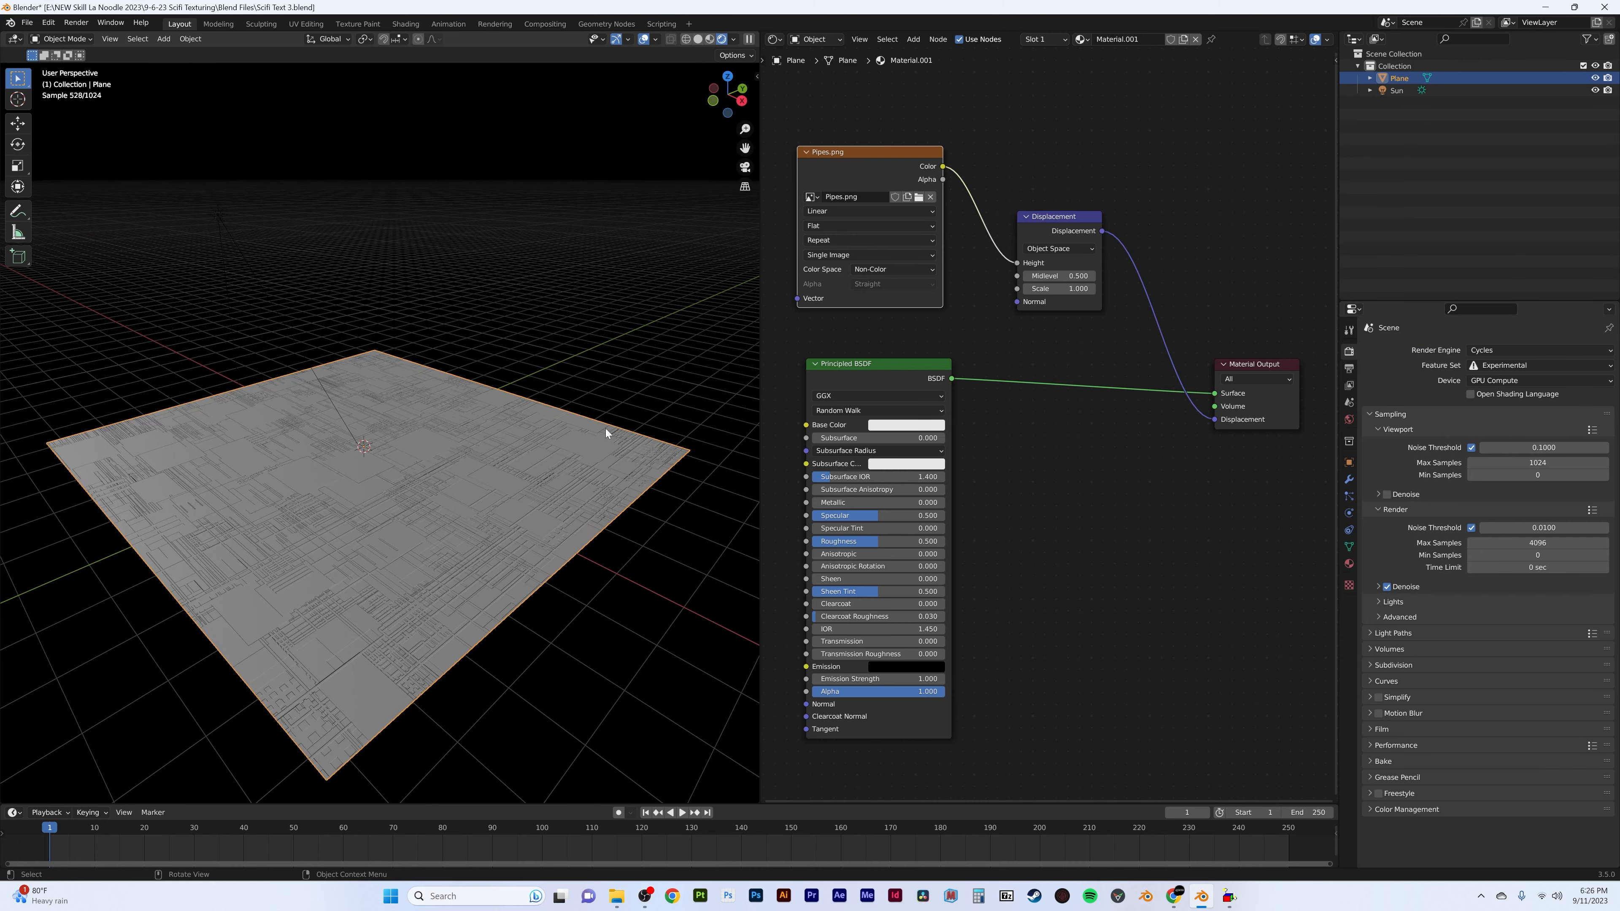
- Set the plane material's surface displacement method to Displacement and Bump
click(1348, 565)
scroll(1422, 518, down, 10)
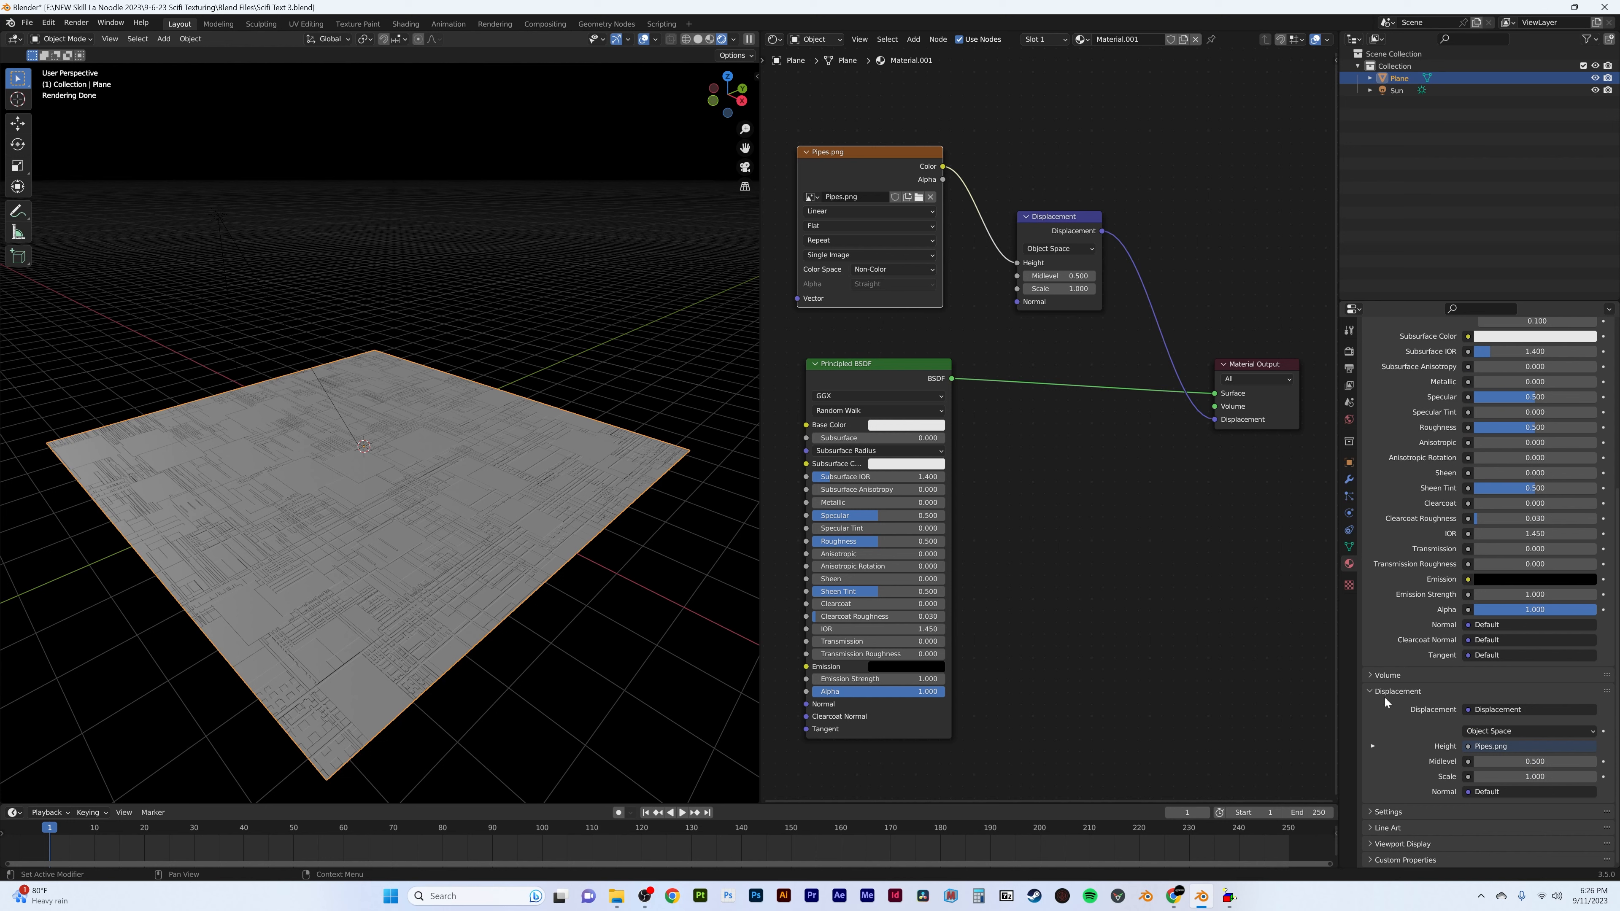
click(1389, 811)
scroll(1442, 766, down, 5)
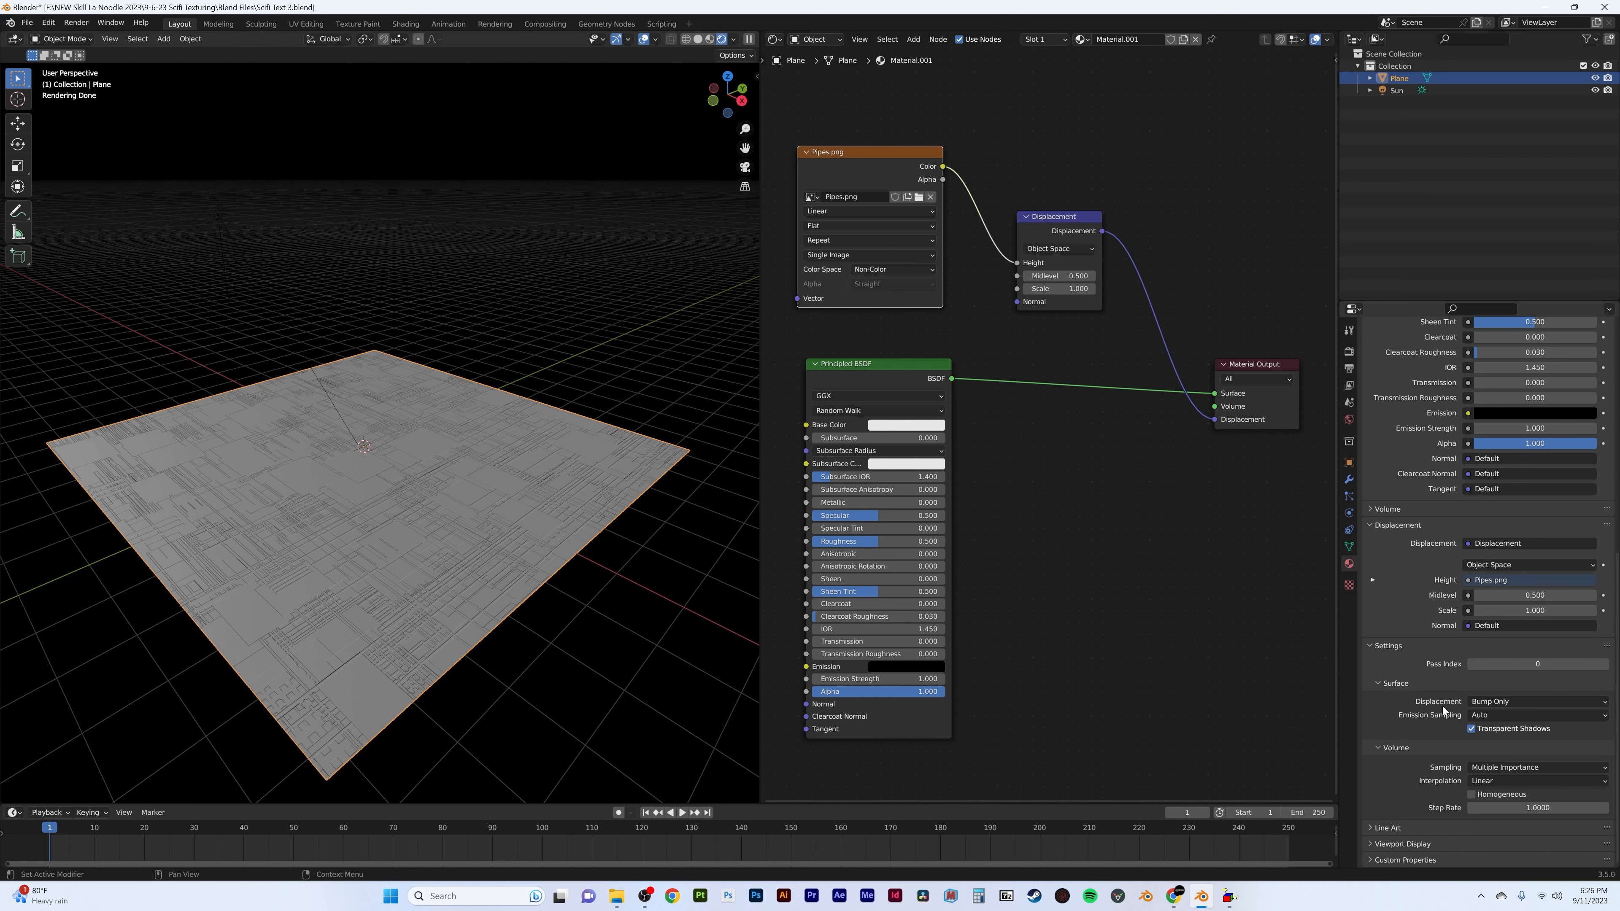
click(1499, 701)
click(1510, 746)
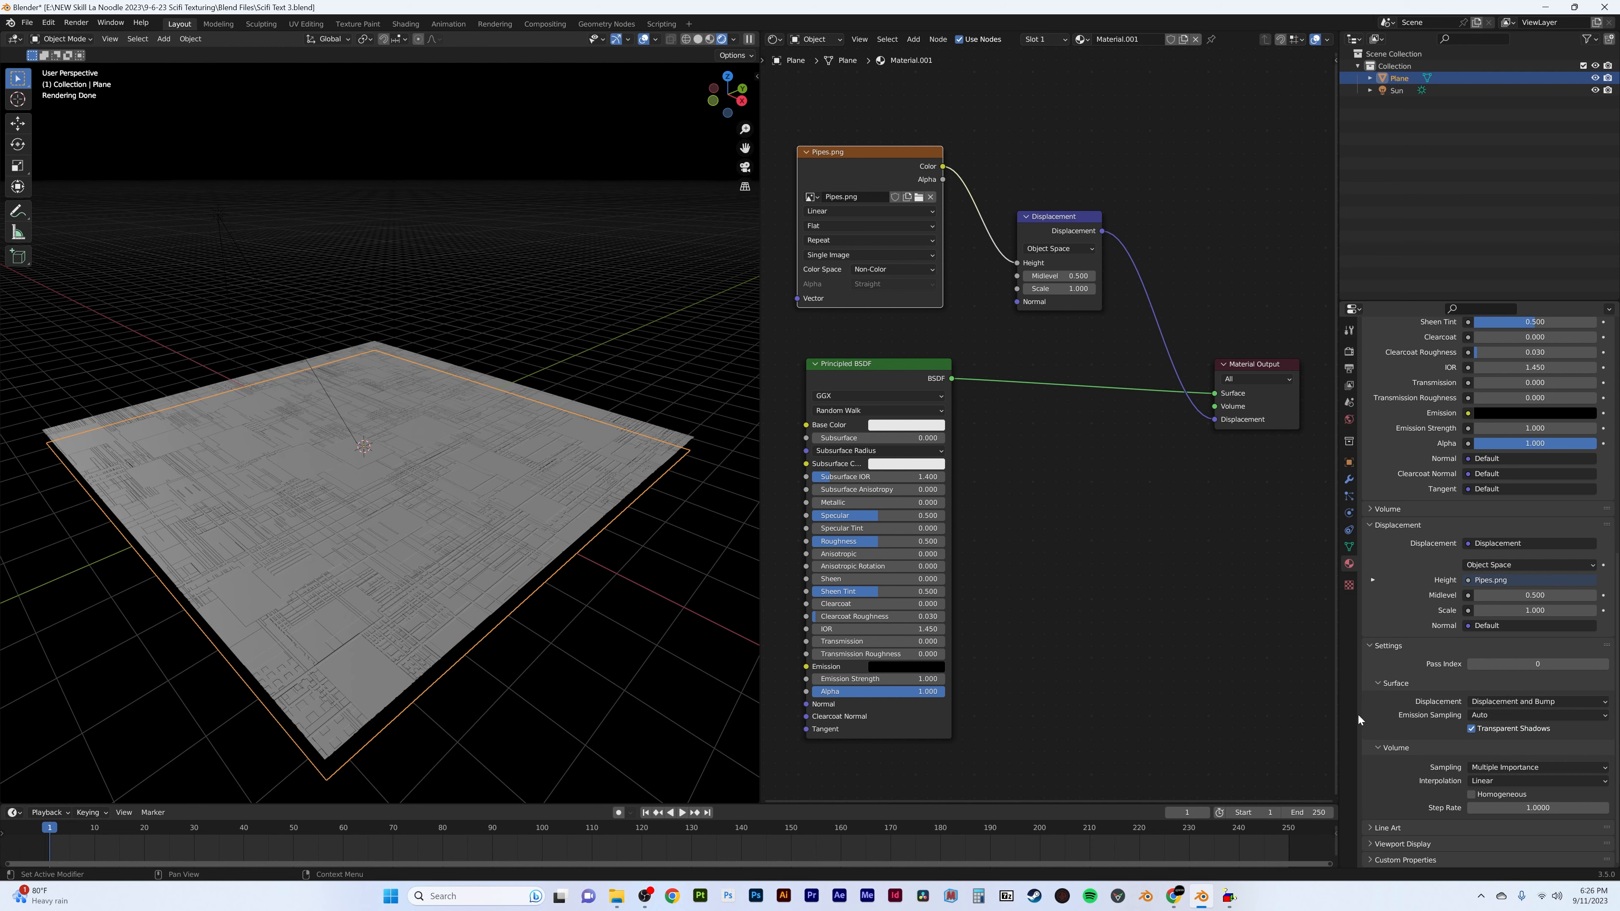
middle_drag(447, 575, 779, 386)
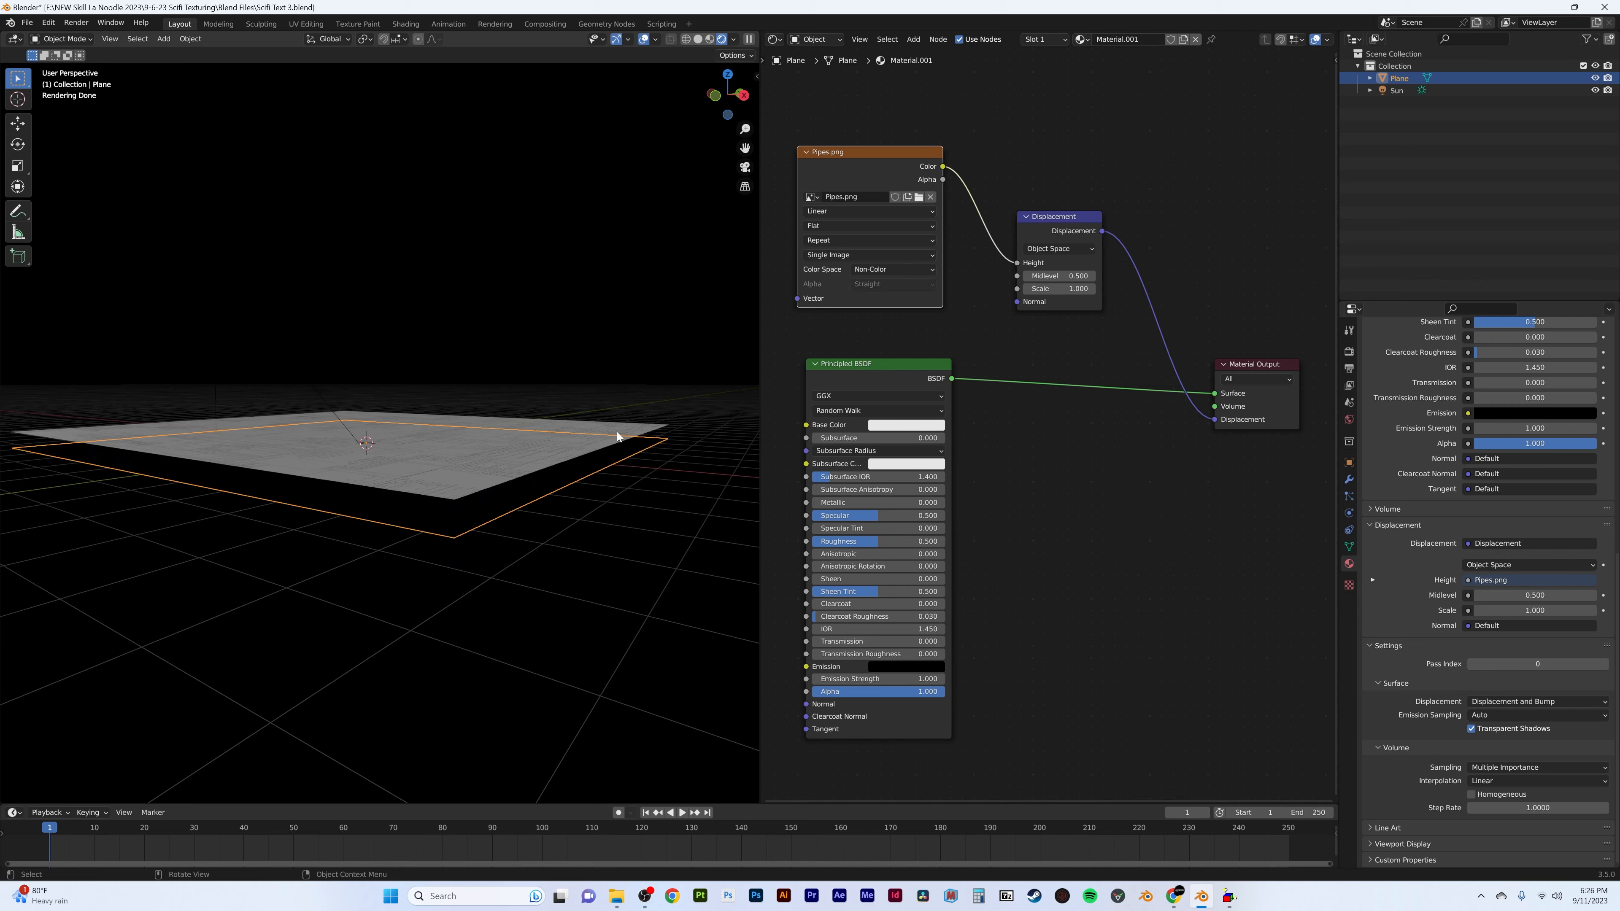
- Subdivide the plane's entire mesh in Edit Mode
key(Tab)
middle_drag(650, 409, 644, 428)
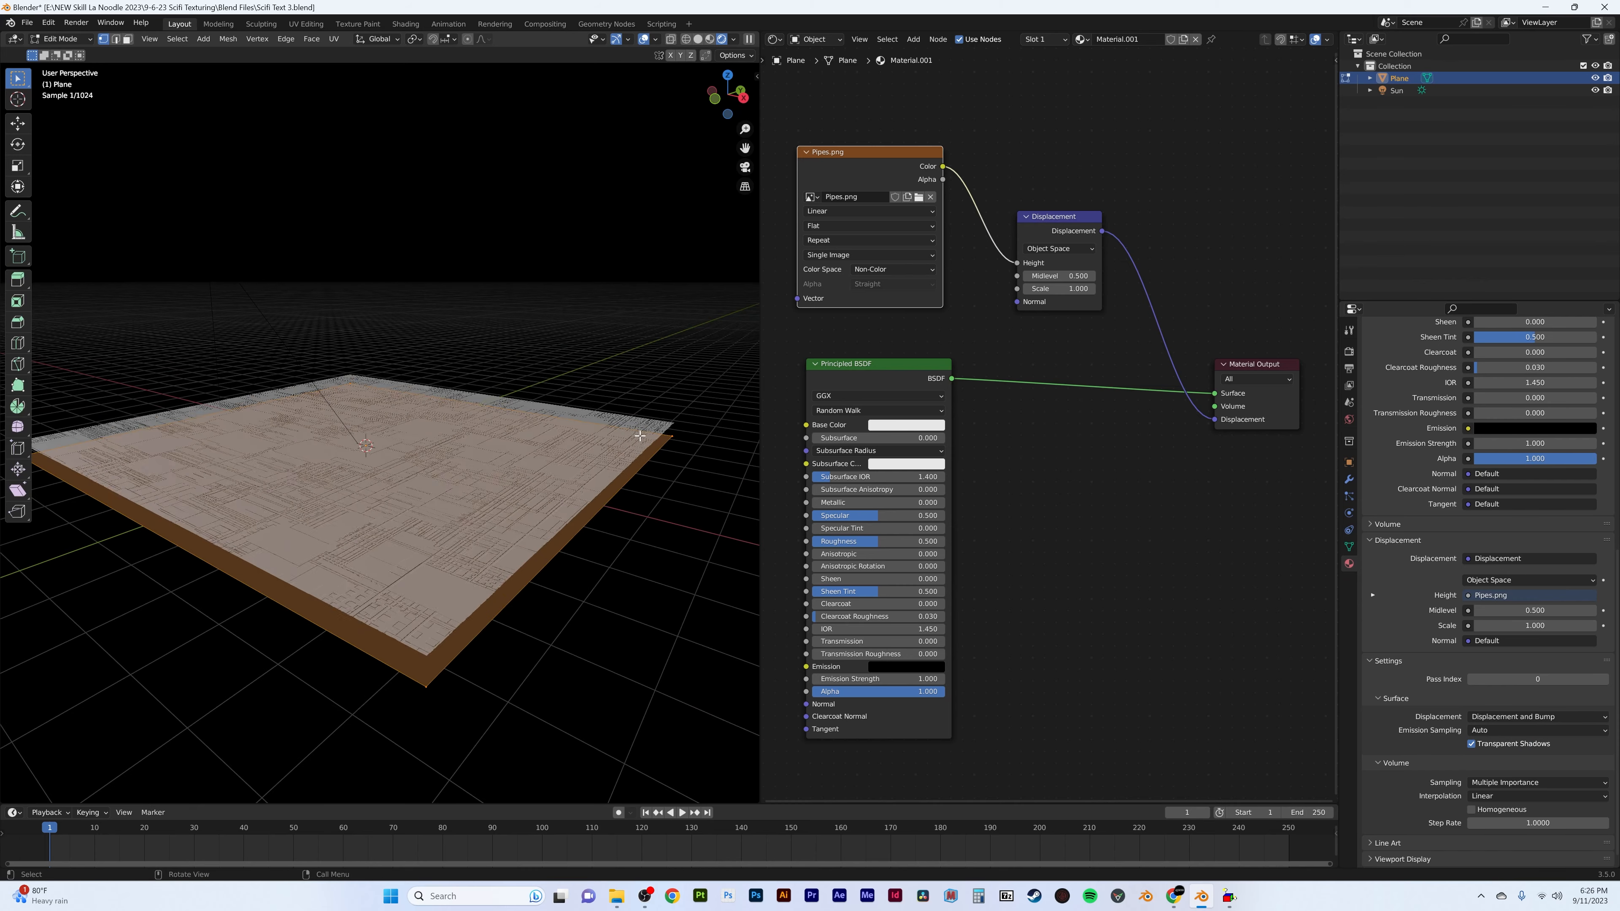
click(681, 434)
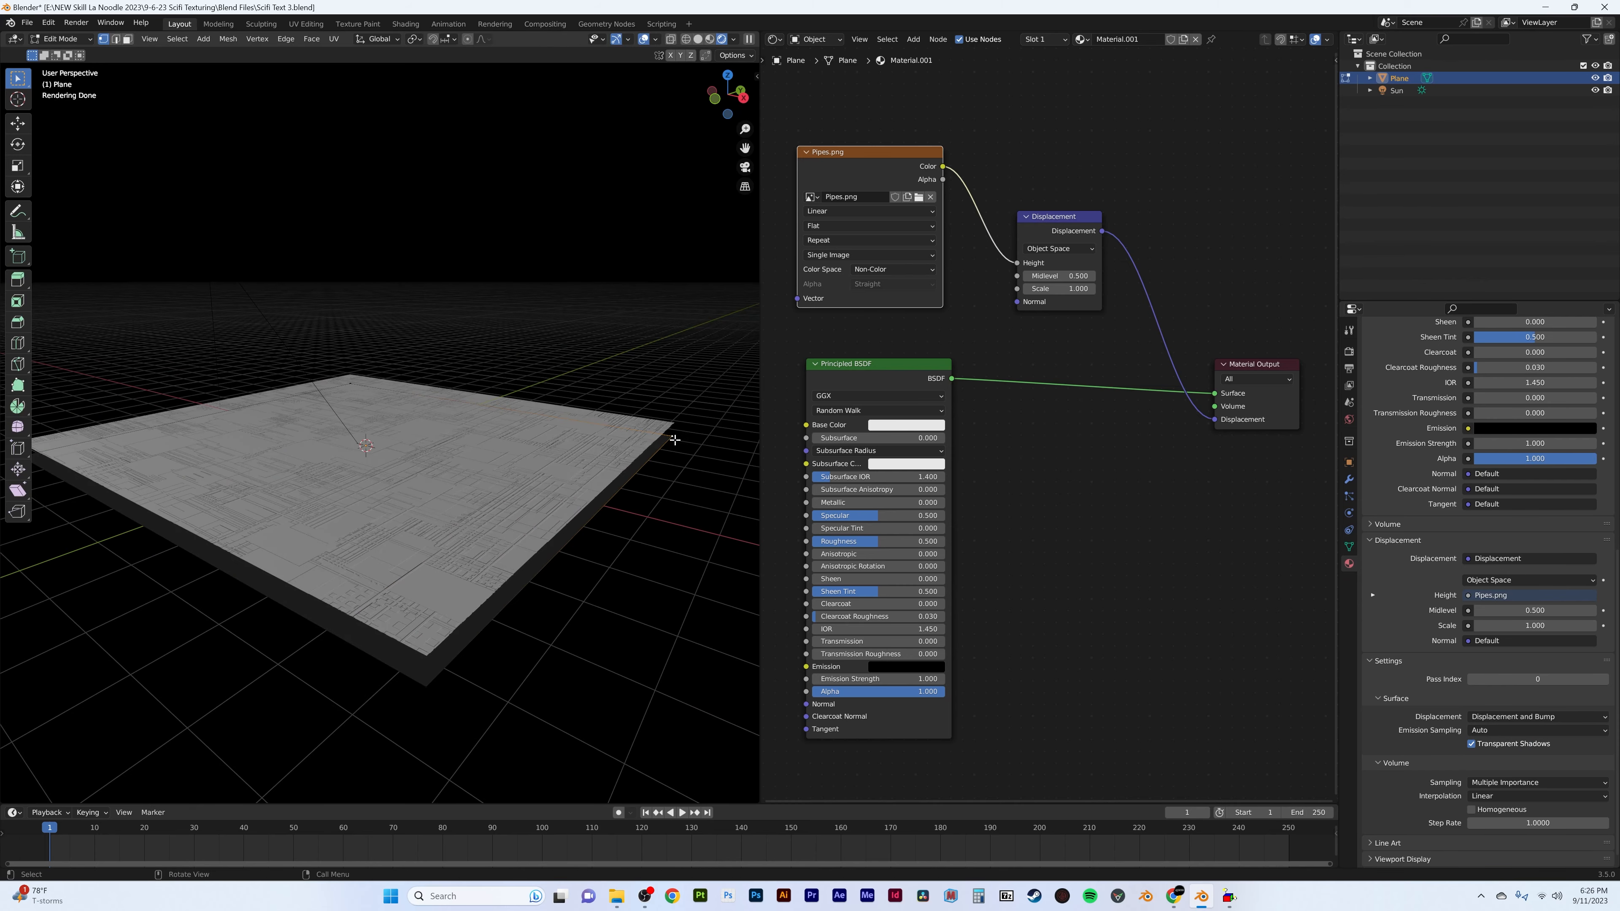
middle_drag(636, 349, 560, 366)
key(a)
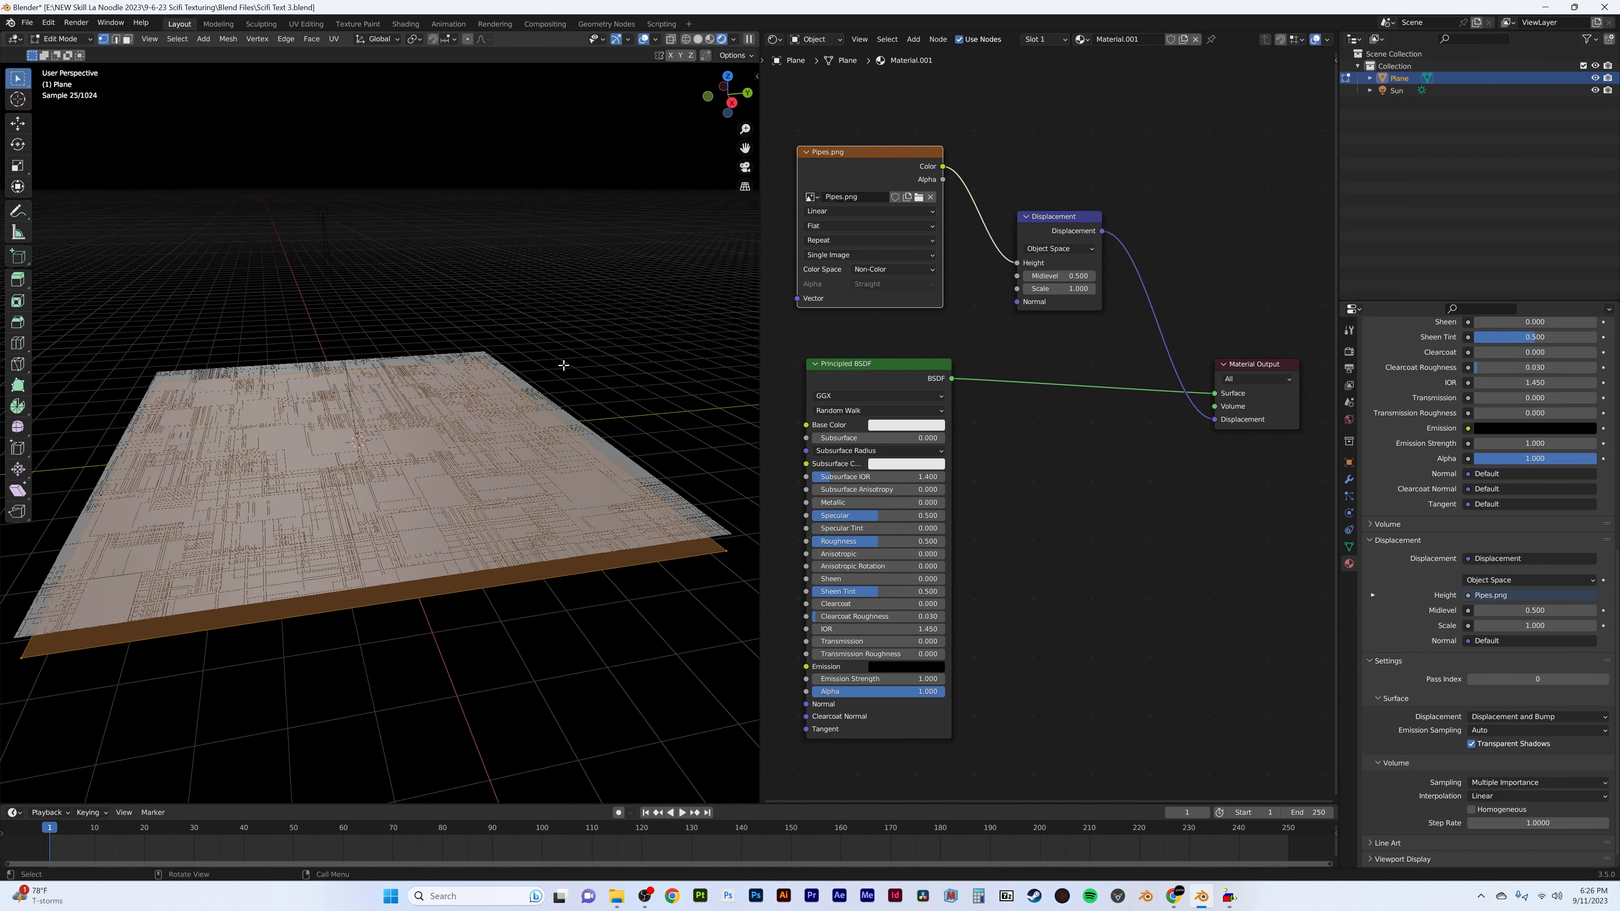
key(F3)
text(sub)
key(Return)
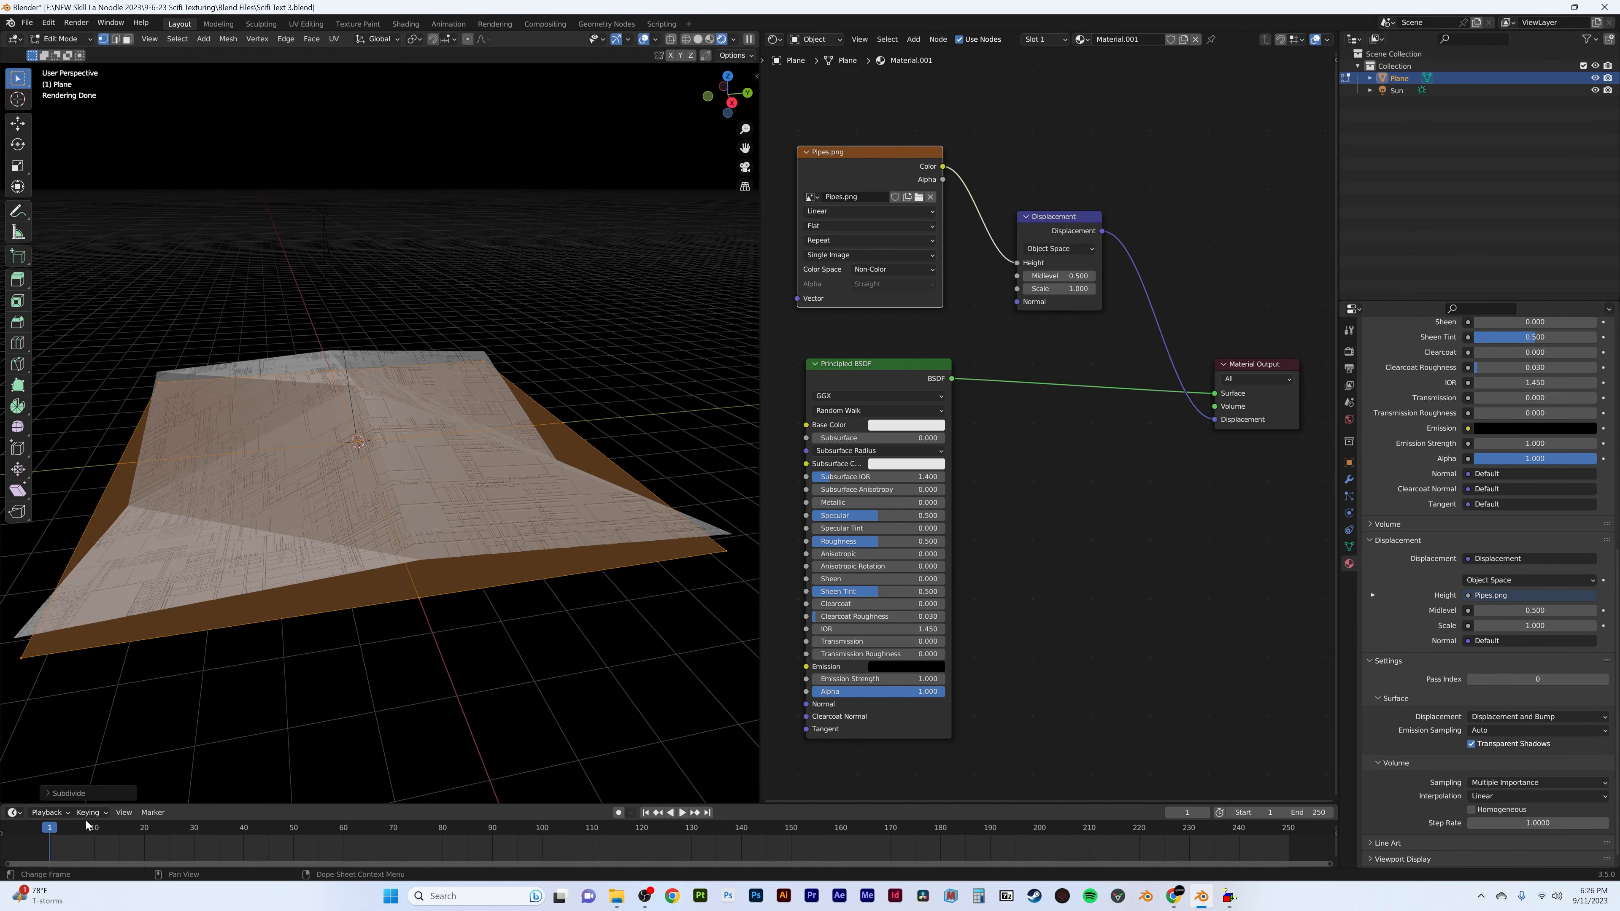
- Set the Subdivide operation's number of cuts to 4
click(84, 793)
click(201, 710)
click(201, 710)
click(201, 710)
click(200, 709)
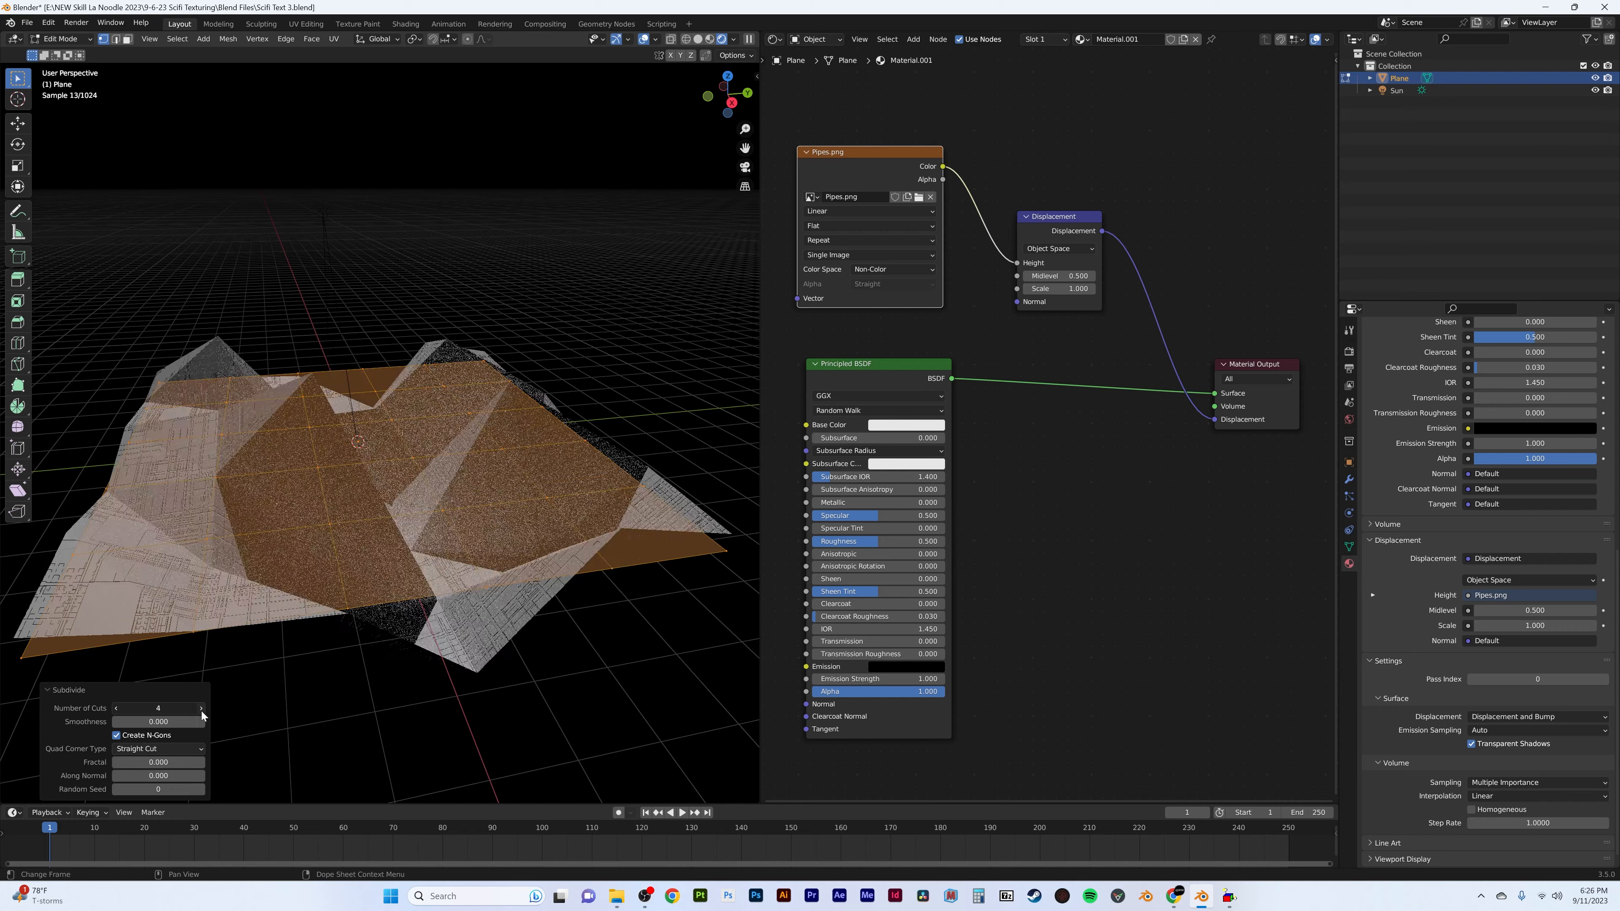
- Raise the Subdivide operation's number of cuts to 10 and return the plane to Object Mode
click(201, 709)
click(201, 709)
click(201, 711)
click(201, 711)
middle_drag(341, 487, 417, 502)
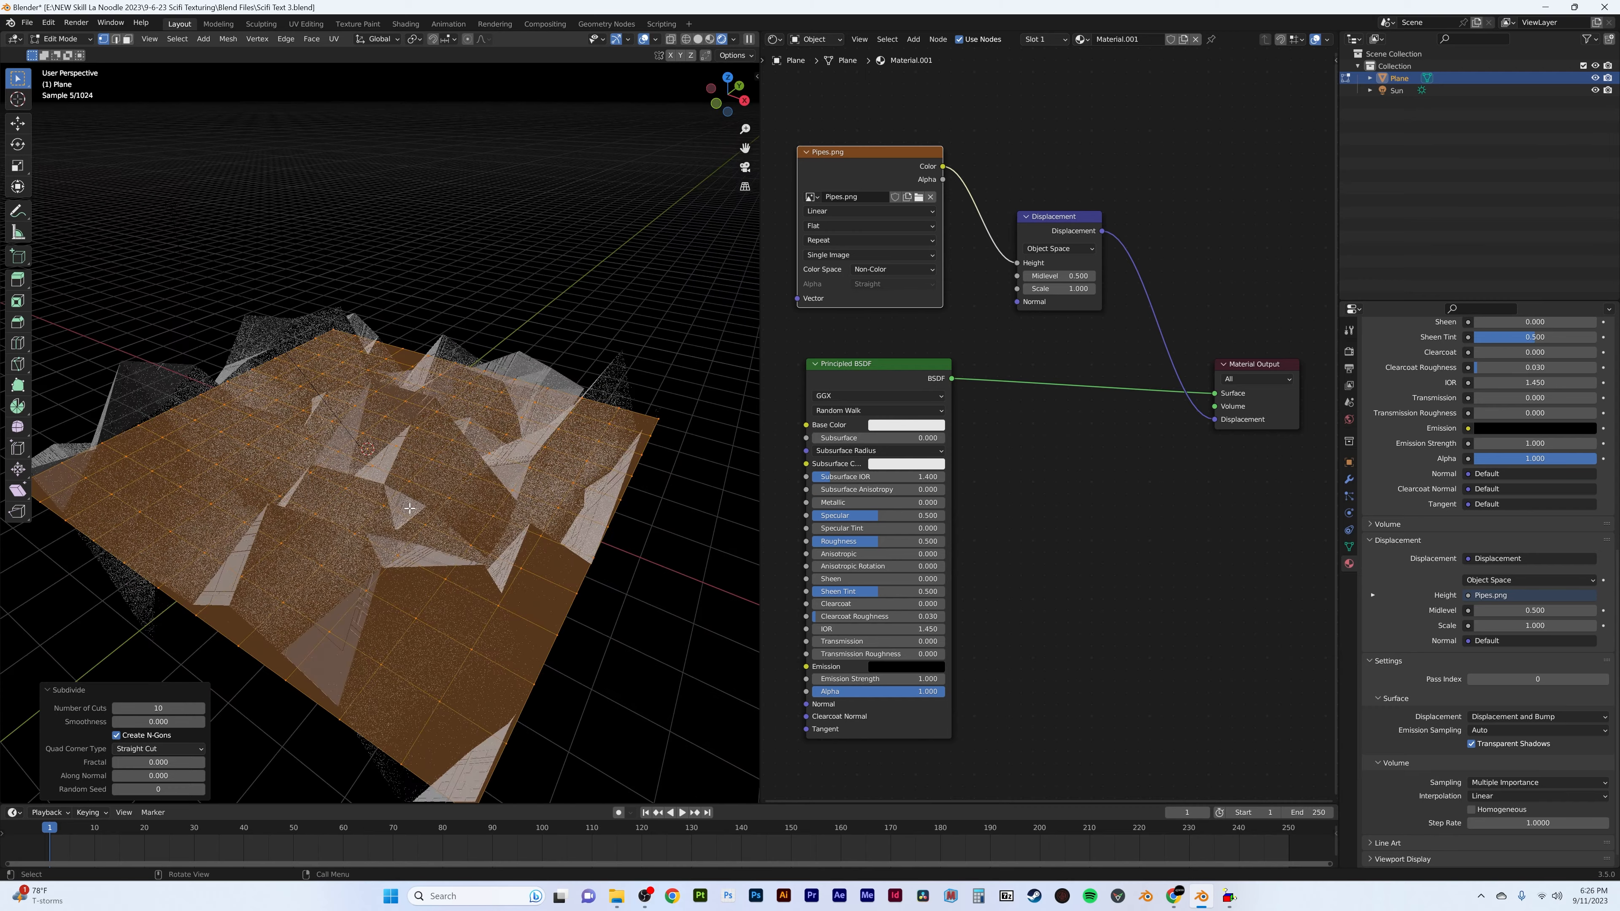
key(Tab)
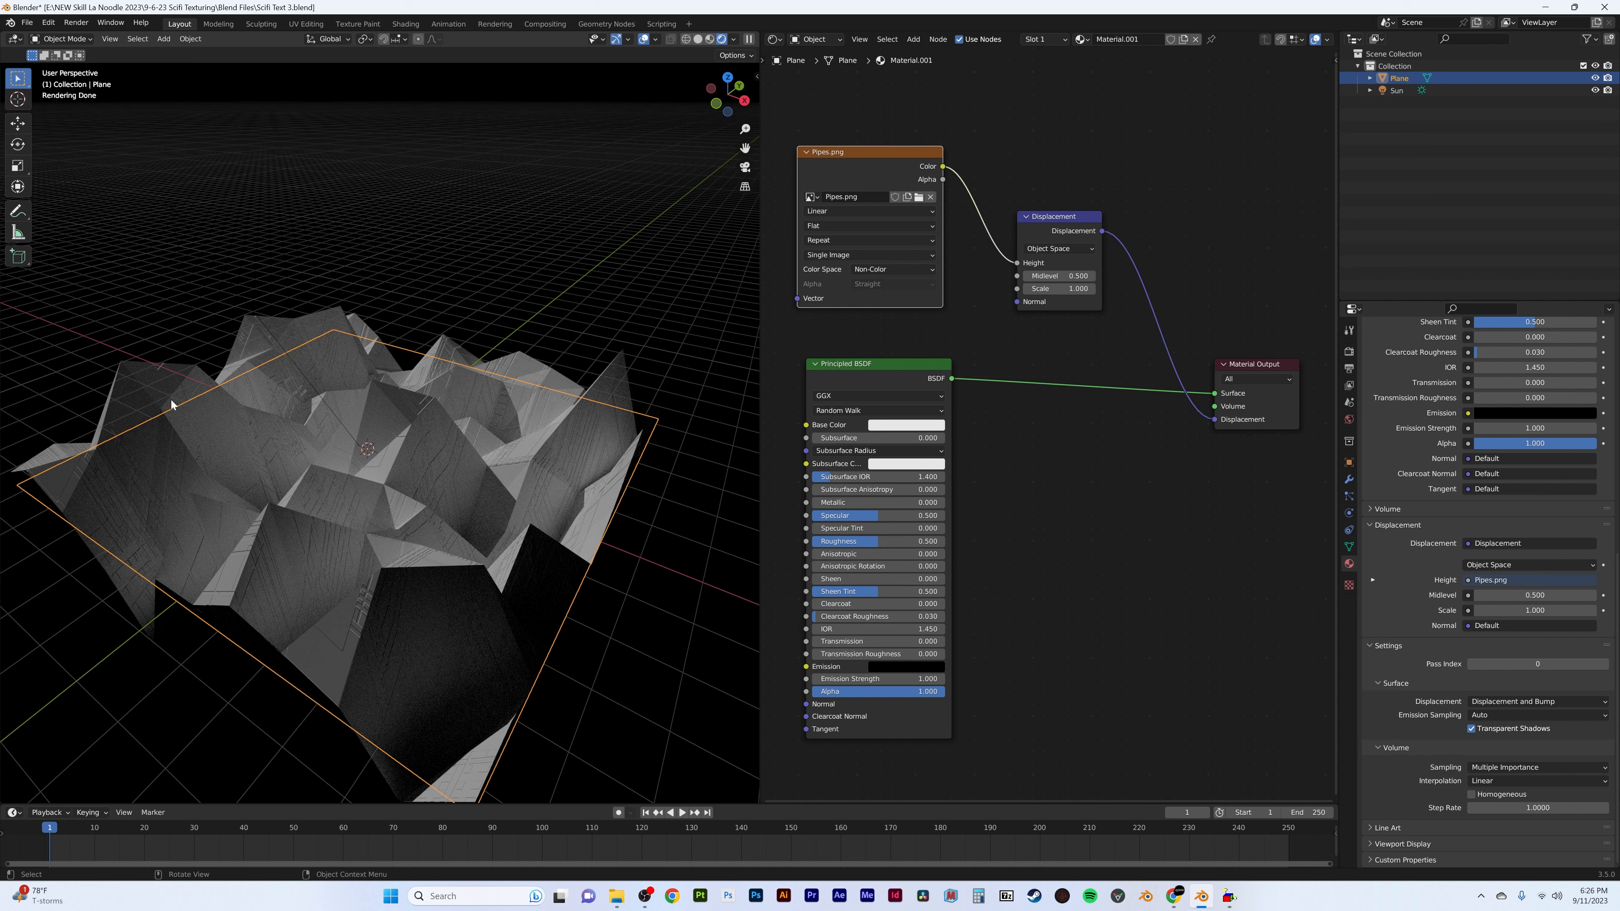
- Undo the plane's mesh subdivision and return to Object Mode
key(Tab)
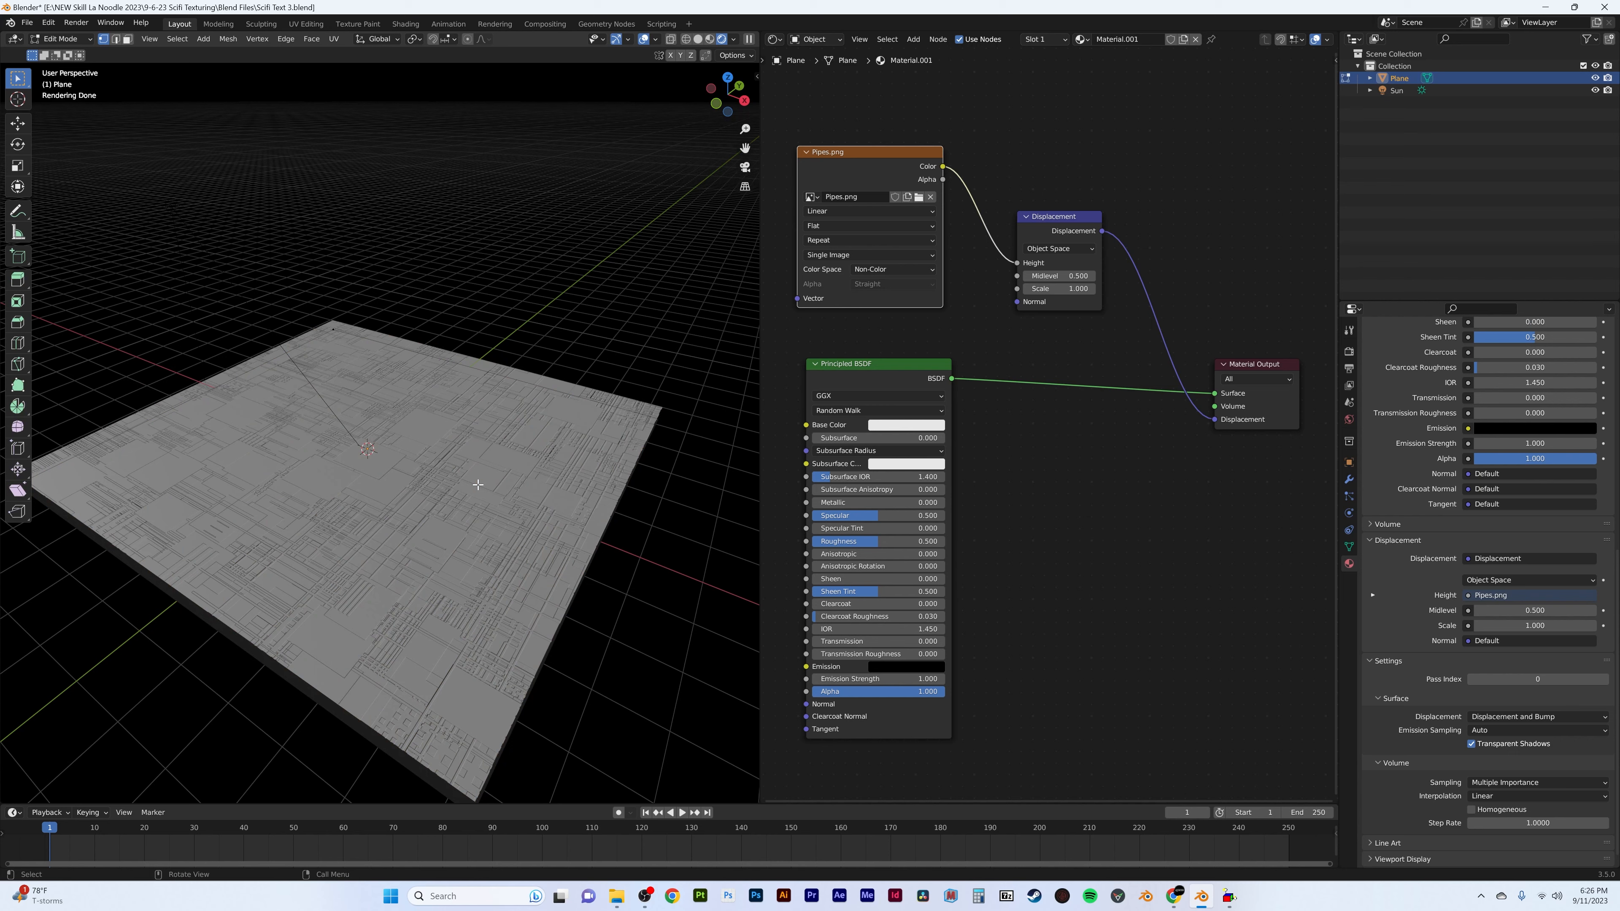
key(a)
key(alt+a)
middle_drag(478, 484, 456, 424)
key(Tab)
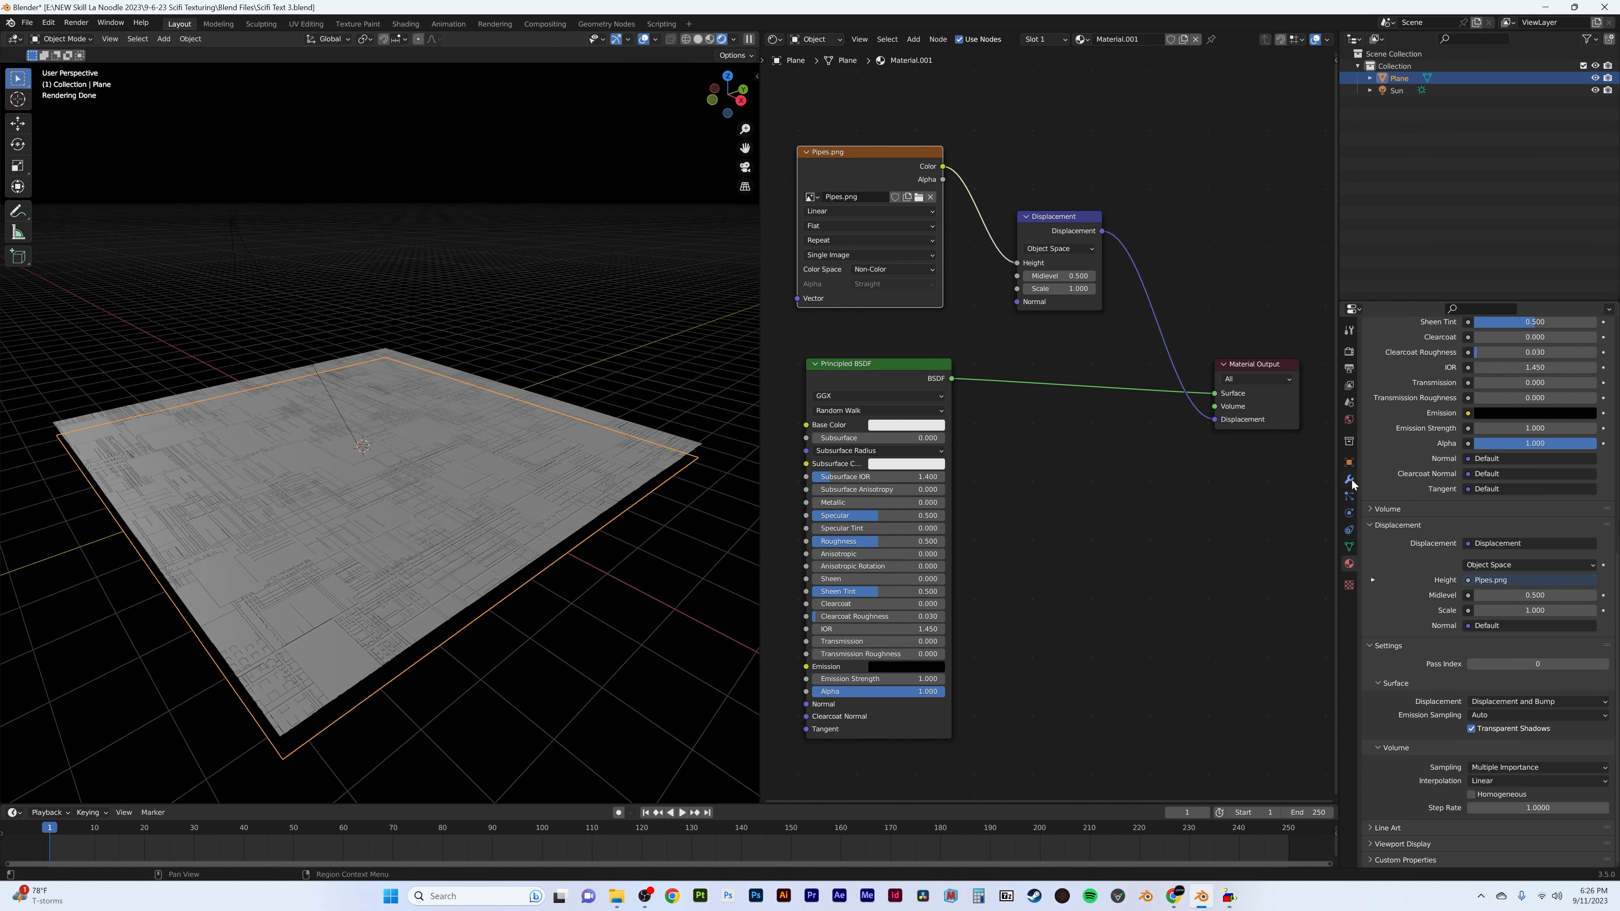
- Add a Subdivision Surface modifier to the plane, set to Simple with viewport and render levels of 0
click(1349, 478)
click(1426, 347)
click(1396, 574)
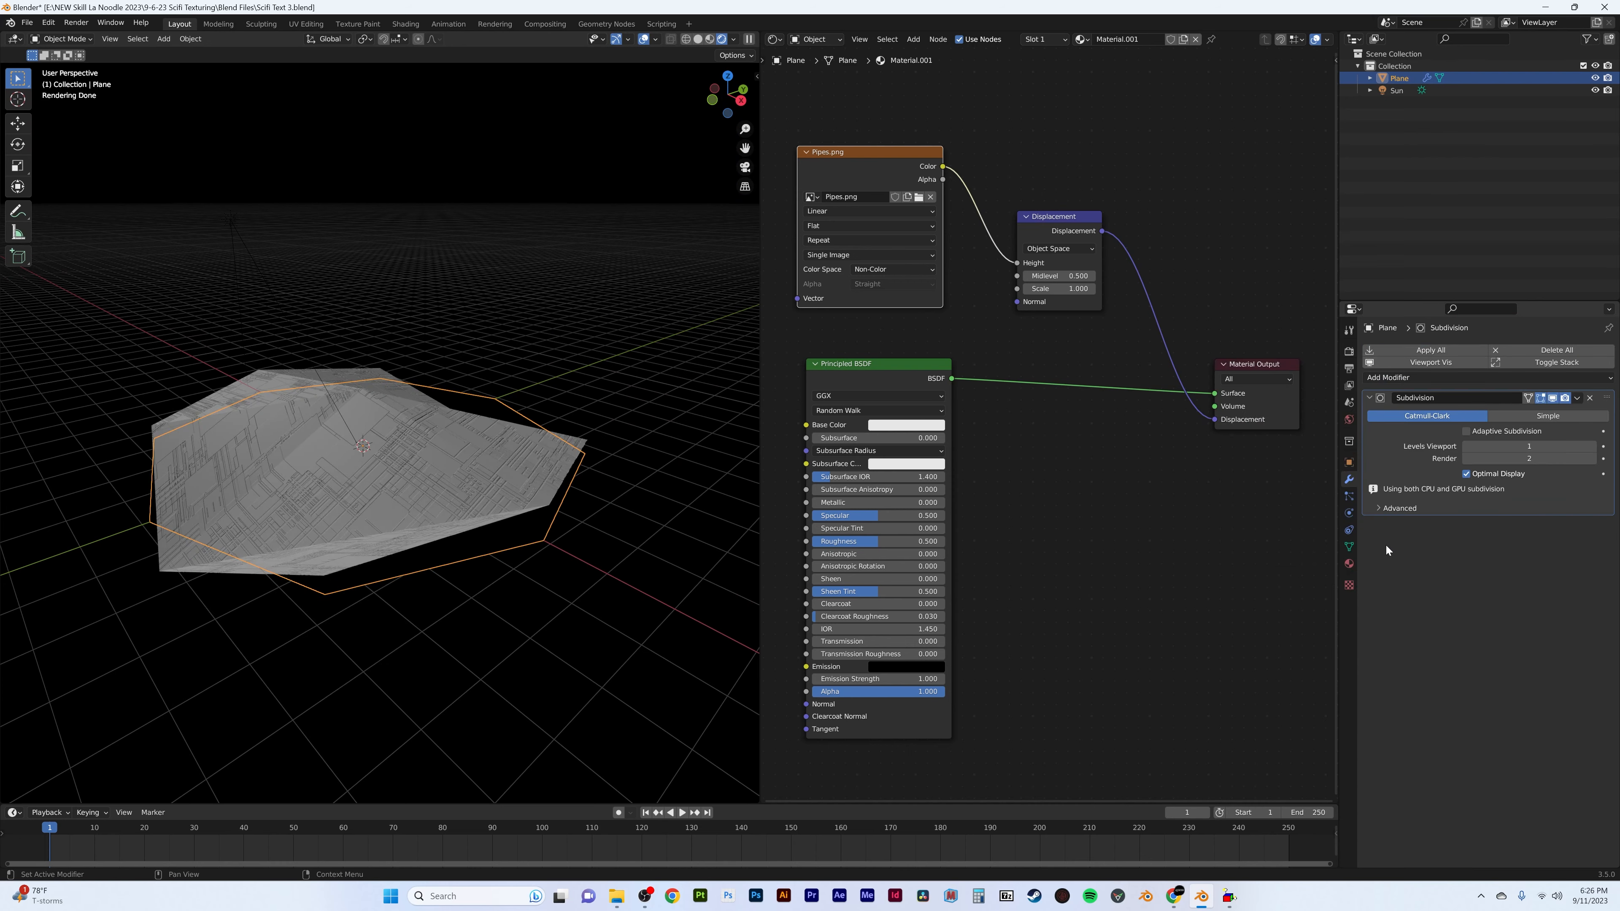
click(1529, 417)
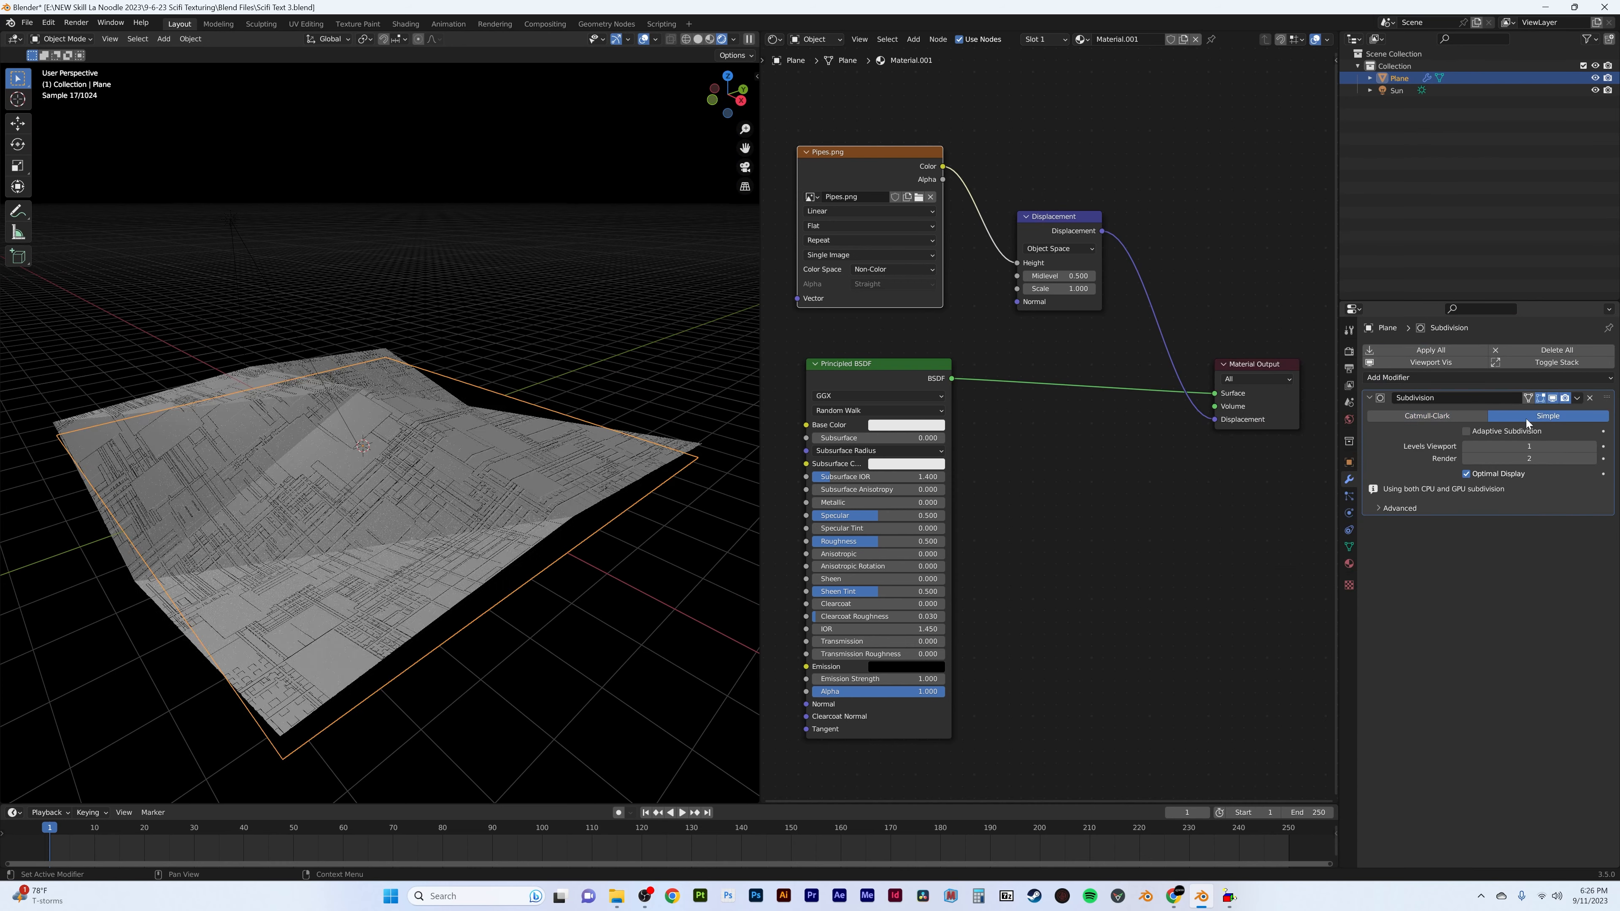
click(1466, 446)
click(1465, 458)
click(1465, 458)
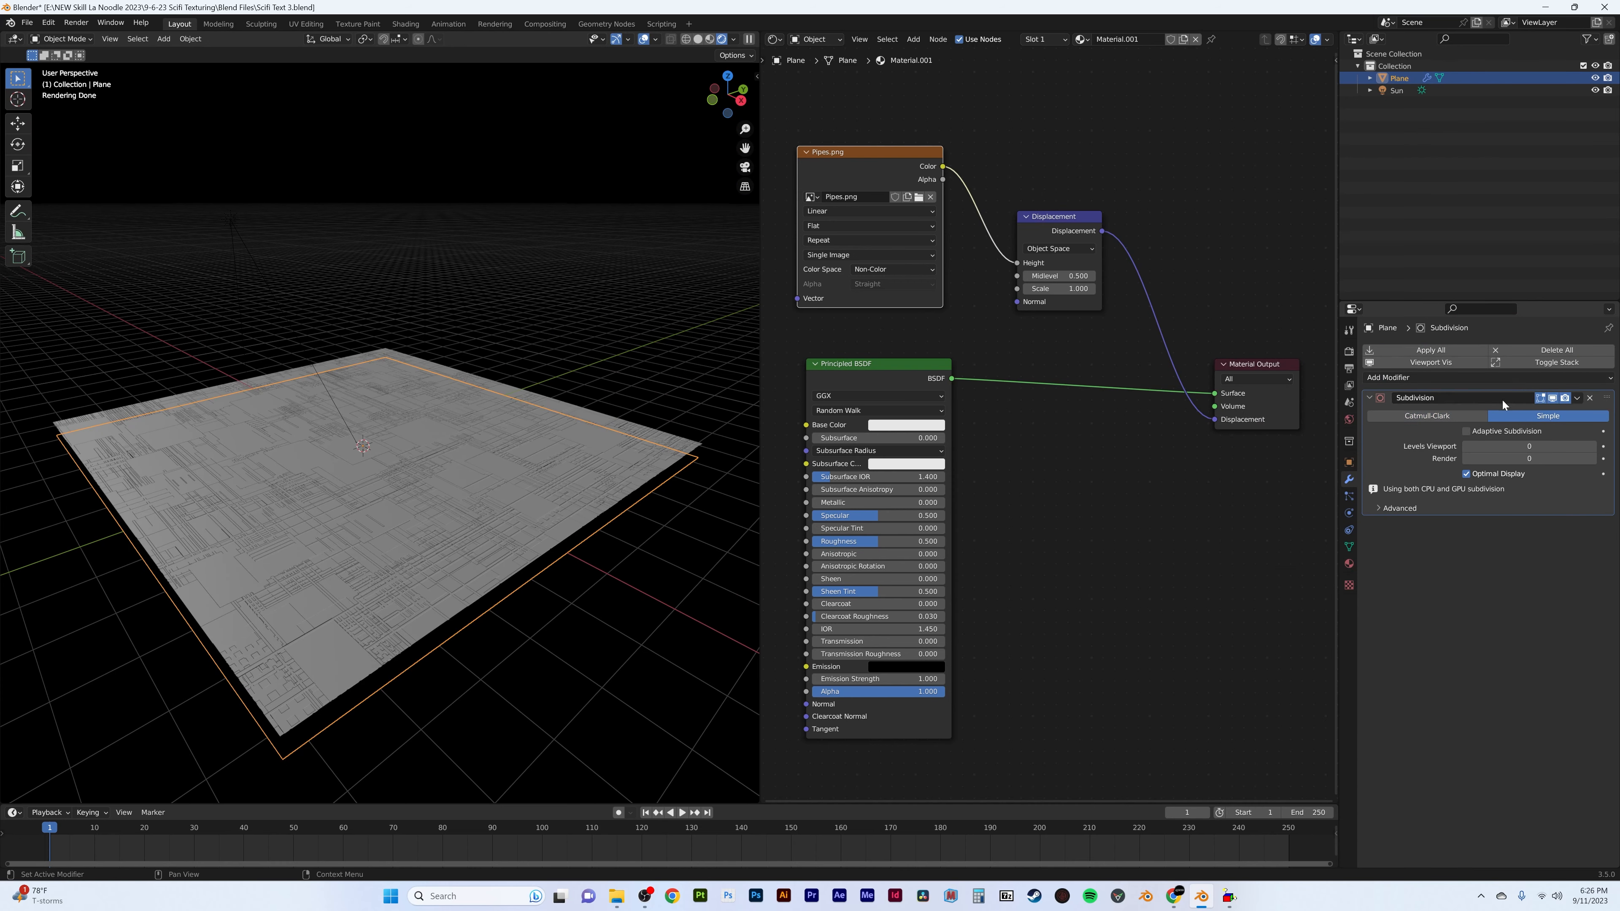
- Try the Subdivision modifier in Catmull-Clark mode with 6 viewport levels
click(1445, 417)
click(1593, 448)
click(1593, 447)
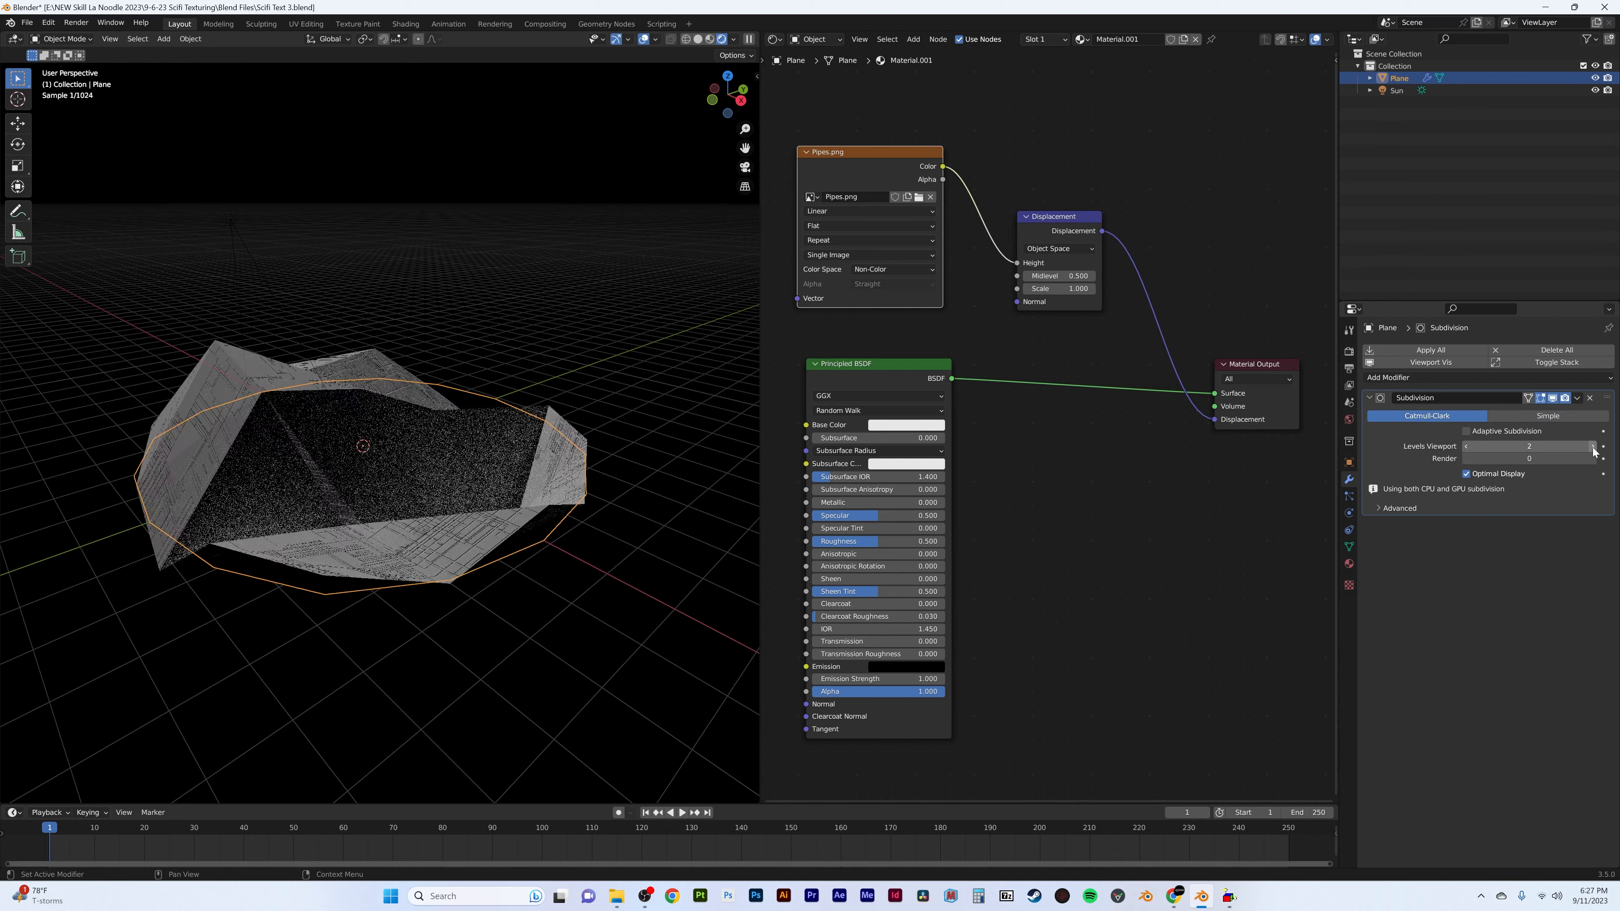
click(1592, 447)
click(1593, 447)
click(1592, 447)
click(1592, 447)
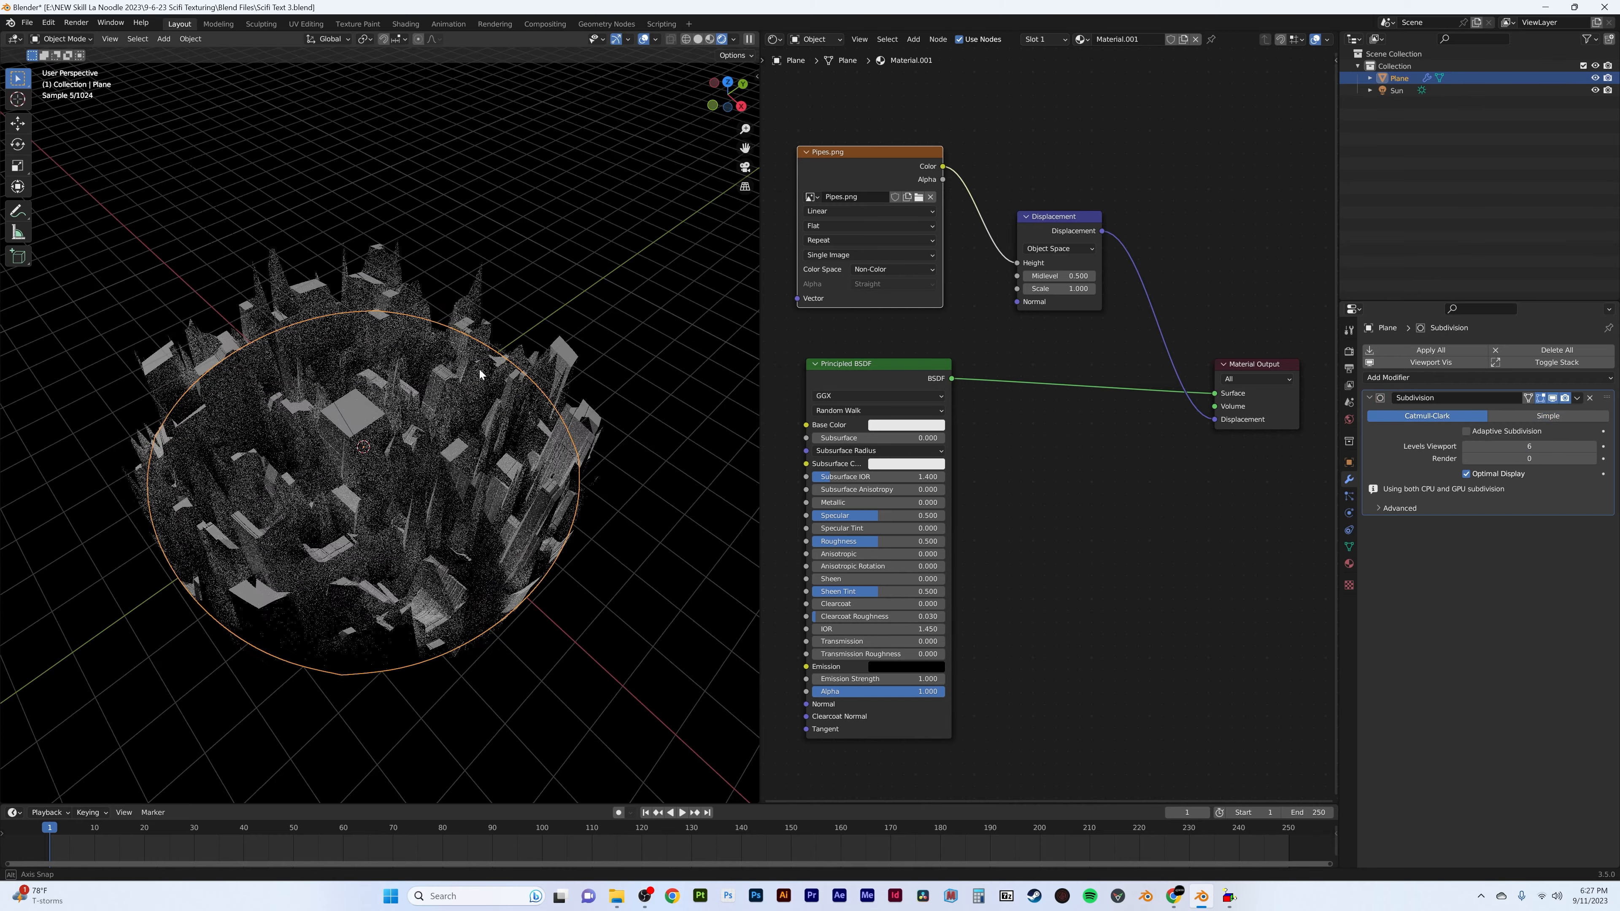
- Return the Subdivision modifier to Simple with 0 viewport levels and enable Adaptive Subdivision
click(1529, 447)
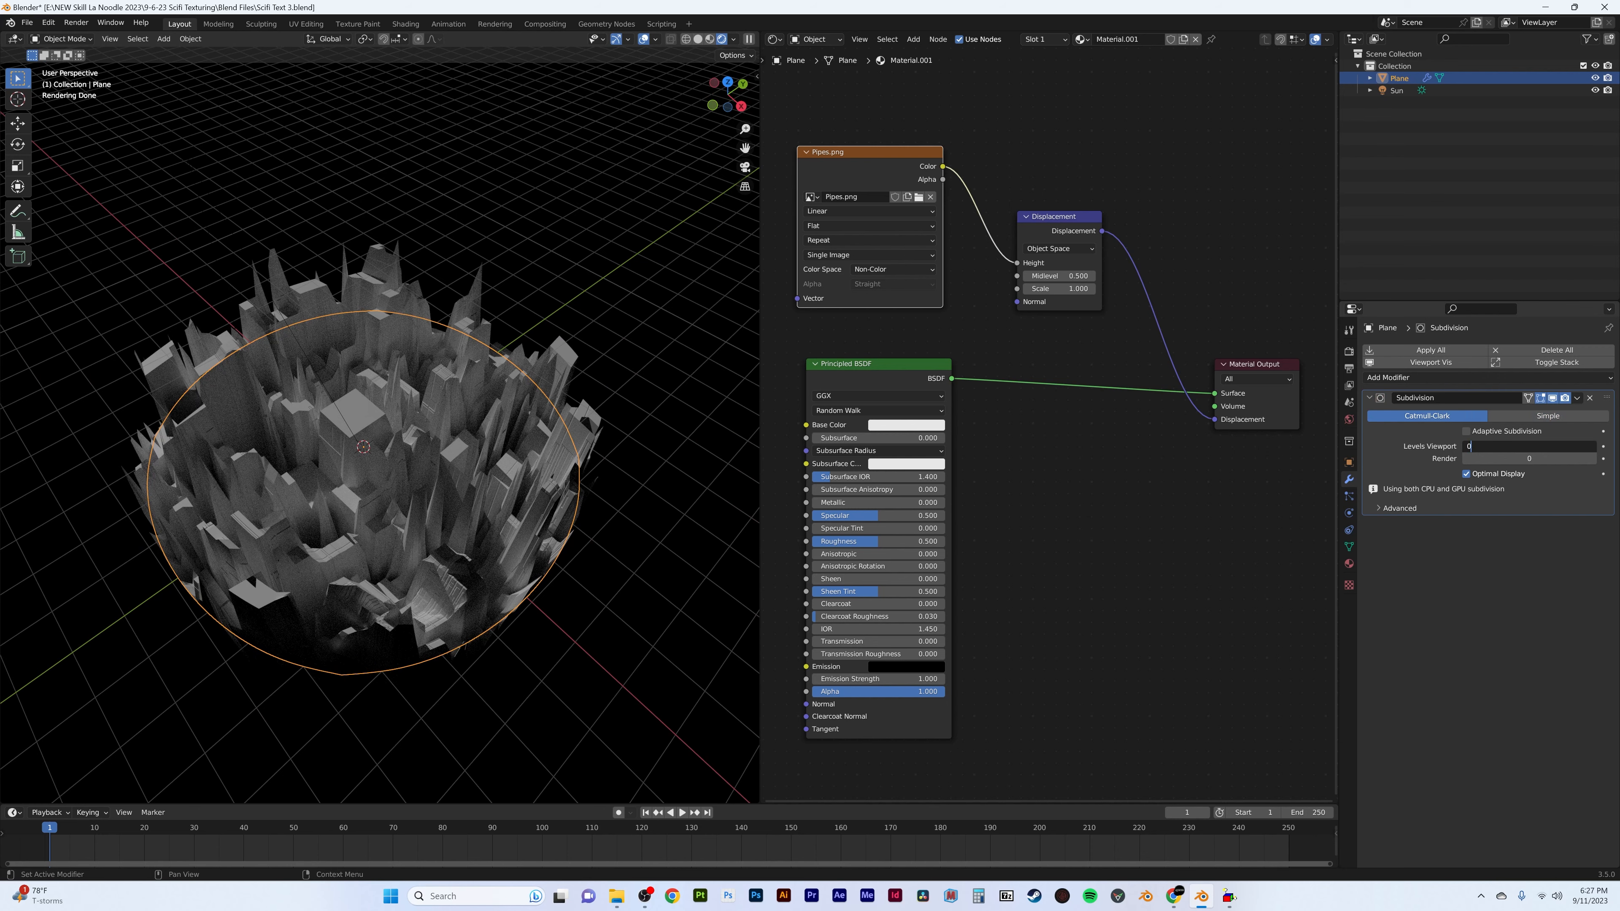
text(0)
key(Return)
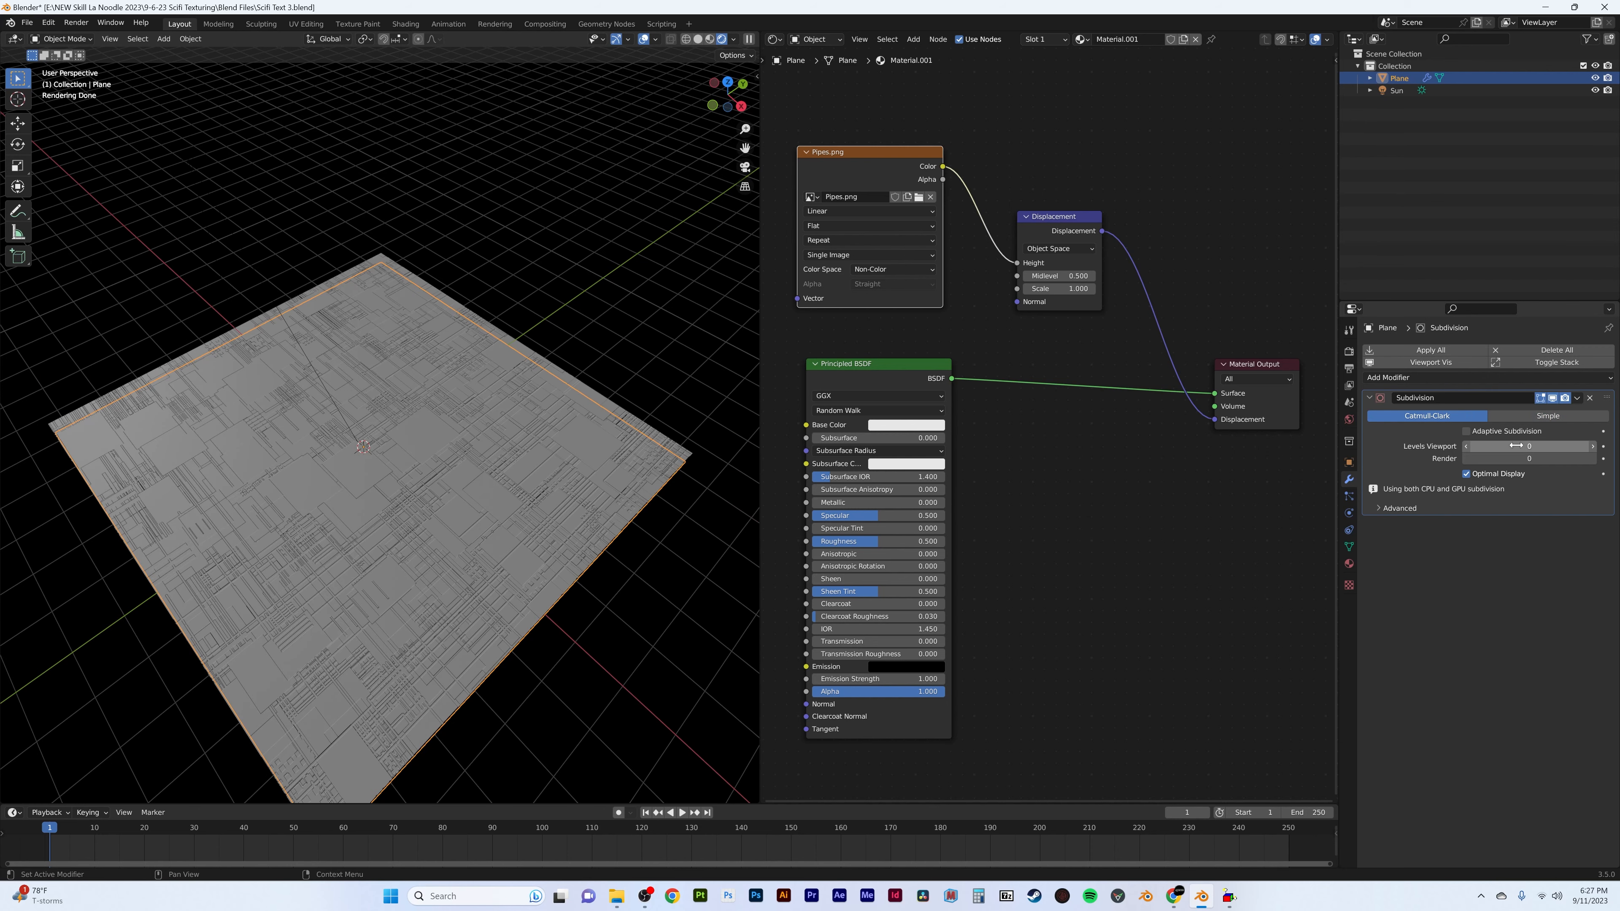
click(1533, 416)
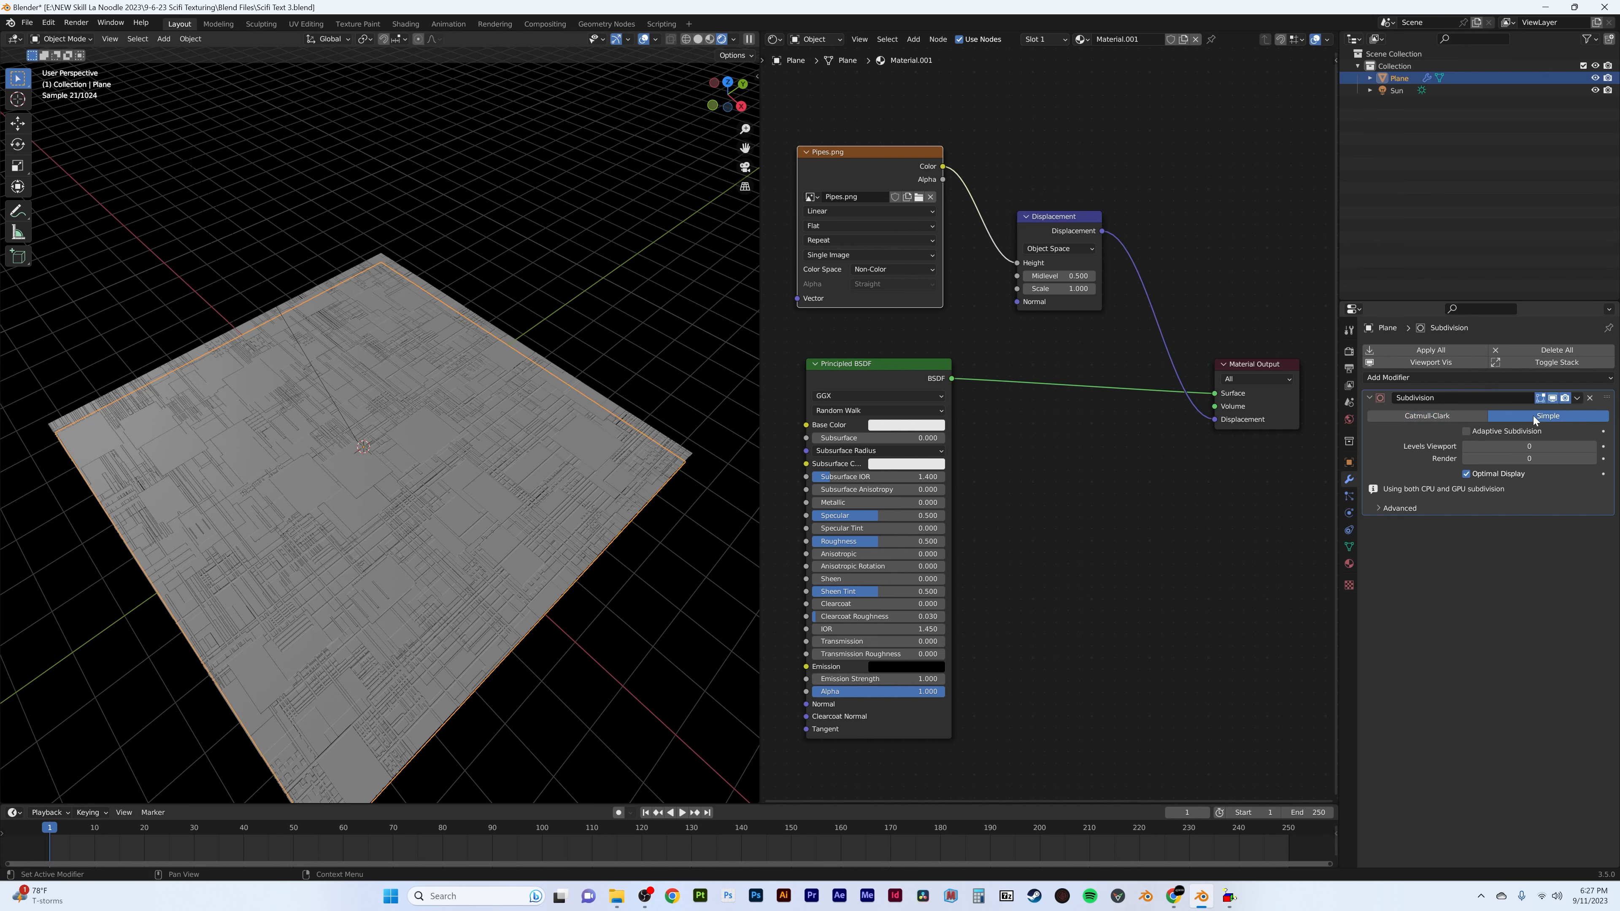
click(1466, 430)
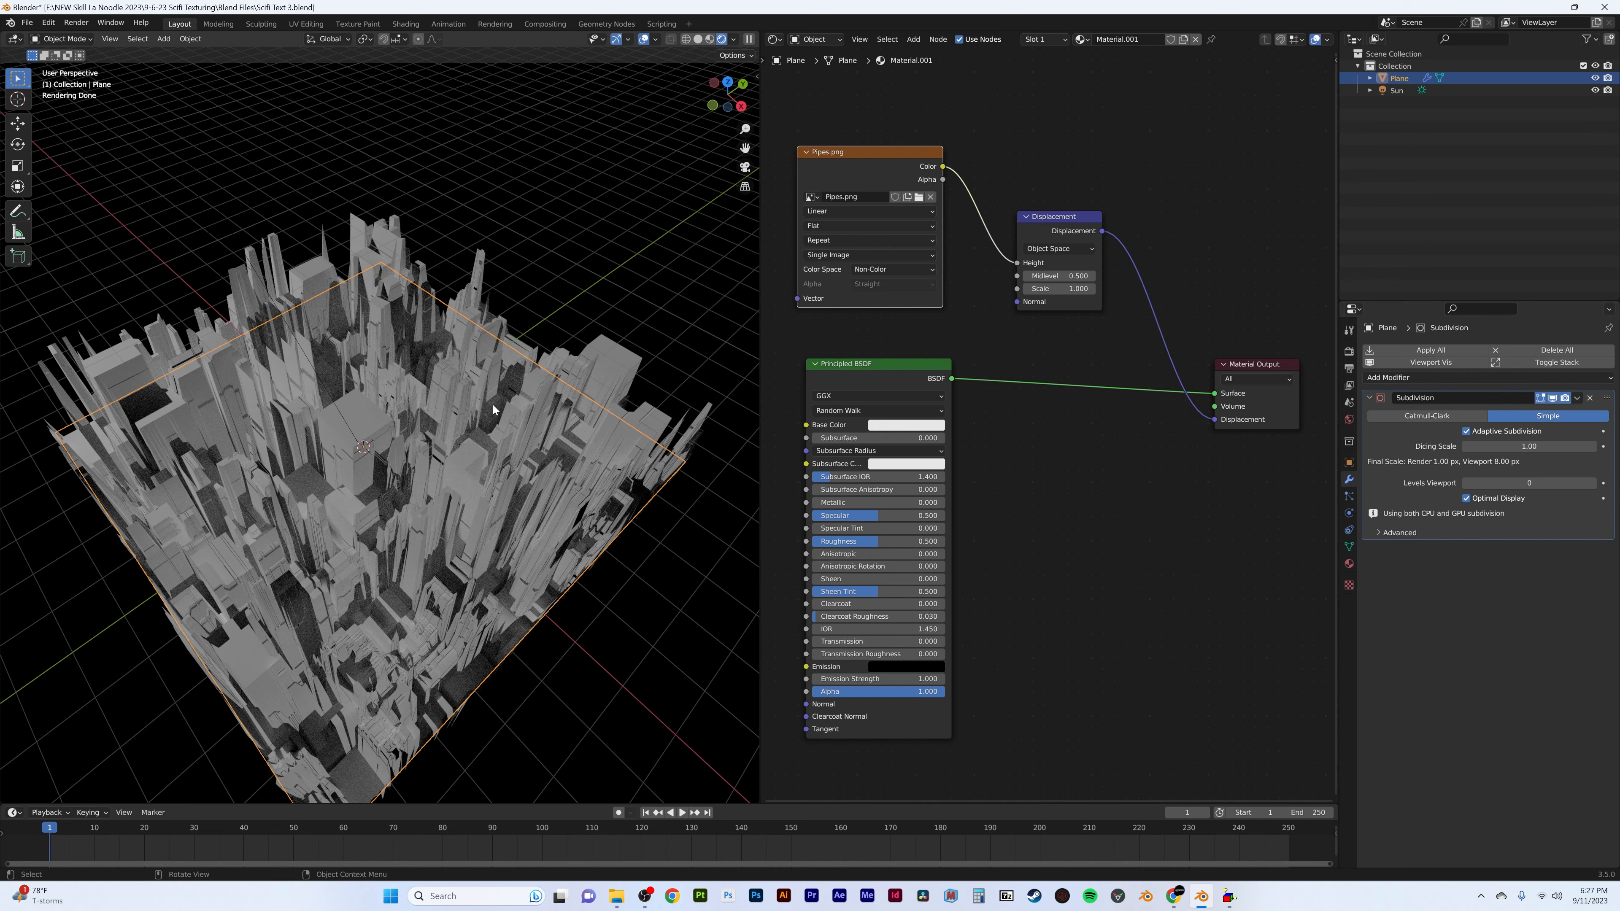
middle_drag(479, 438, 484, 402)
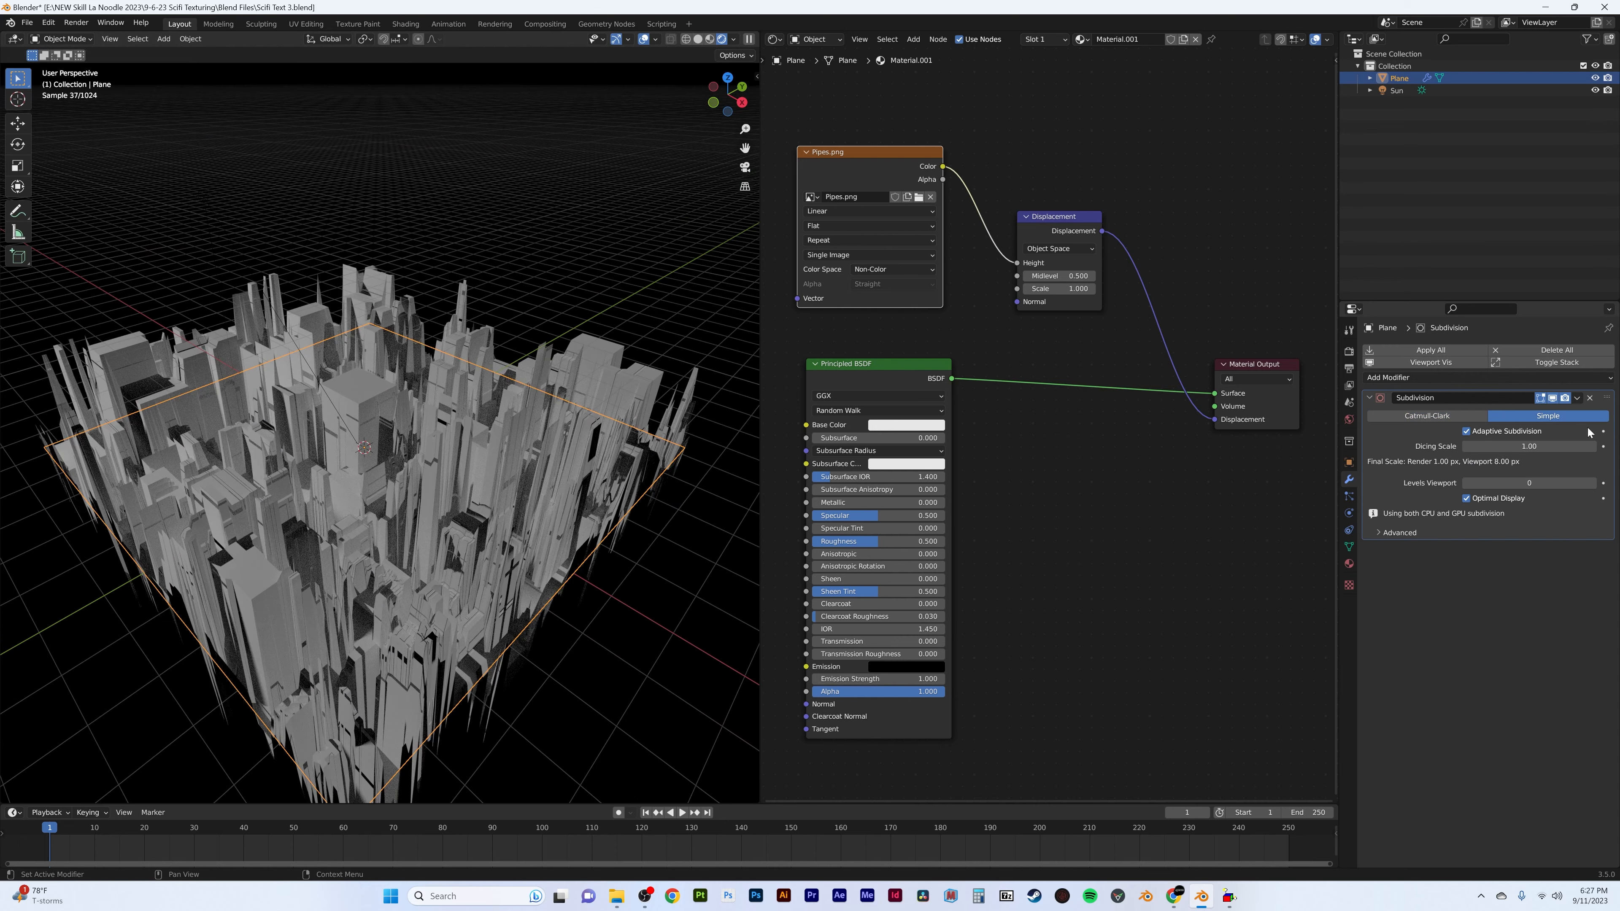
click(1500, 633)
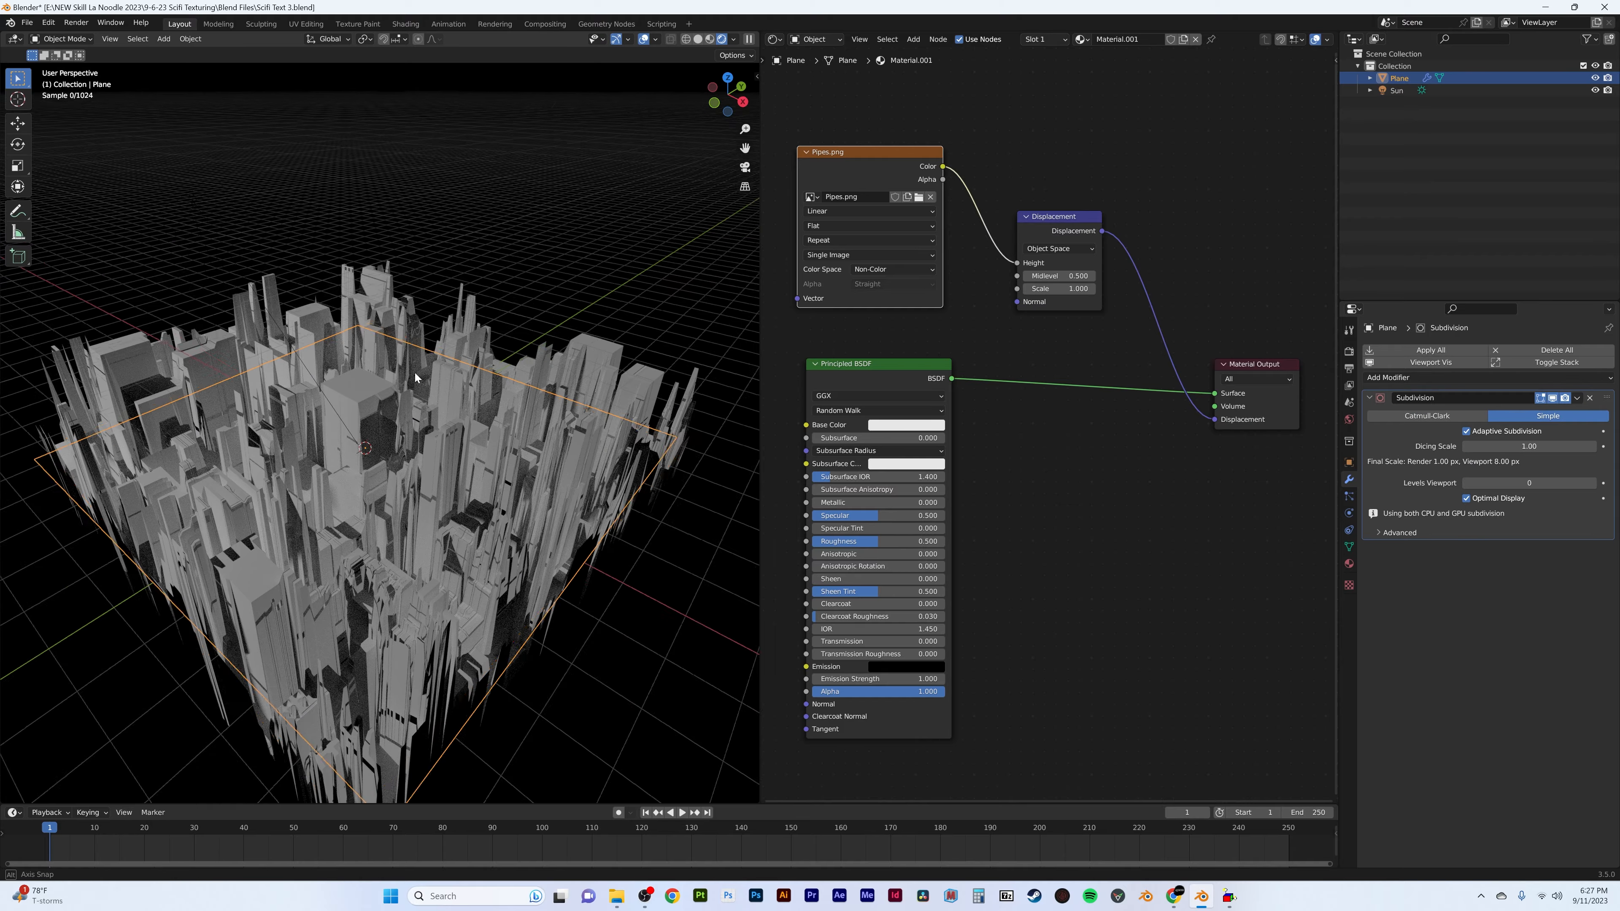
mouse_move(414, 371)
middle_down()
mouse_move(524, 362)
mouse_move(434, 377)
middle_up()
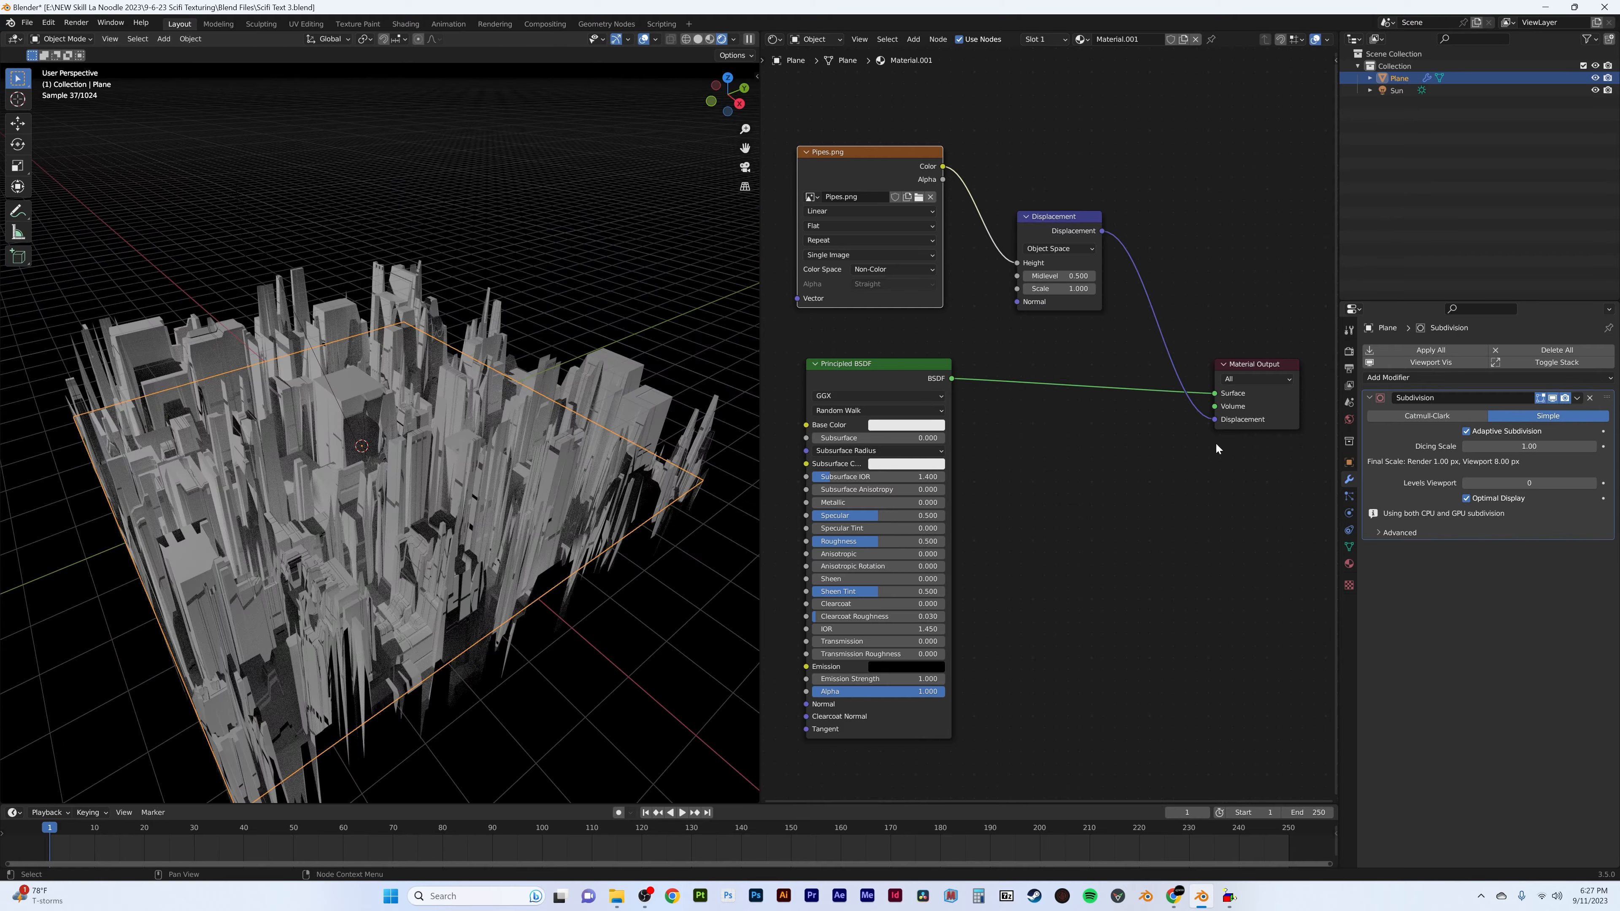
- Set the Displacement node's scale to 0.1 and inspect the displaced surface up close
middle_drag(1215, 442, 1201, 479)
text(0.1)
key(Return)
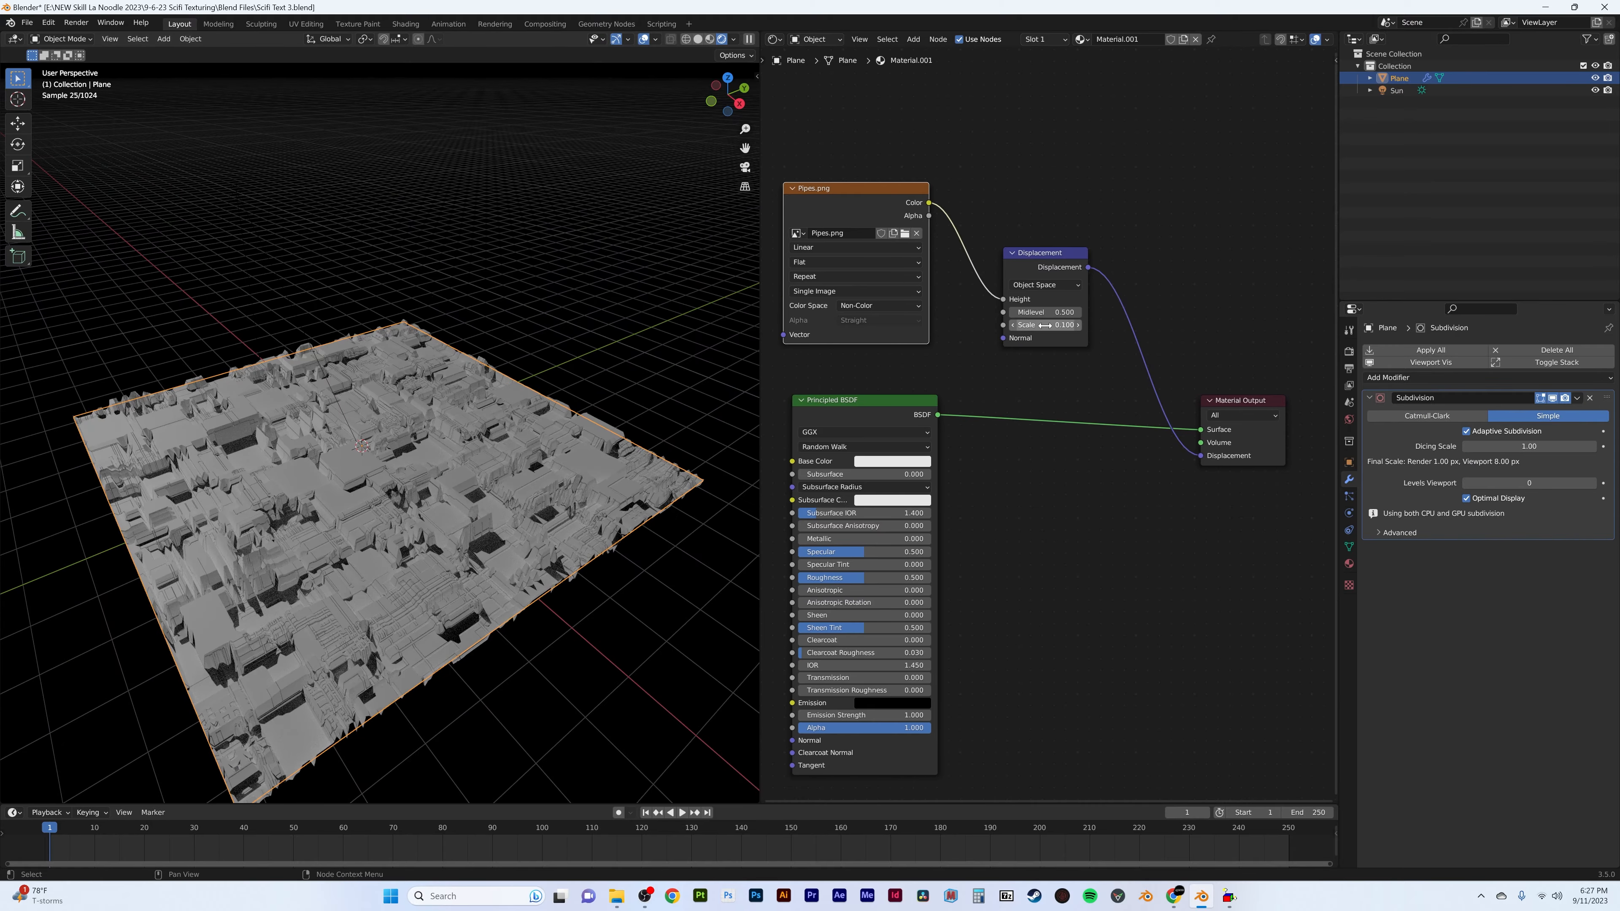
key(alt+a)
scroll(412, 397, up, 4)
middle_drag(411, 398, 425, 357)
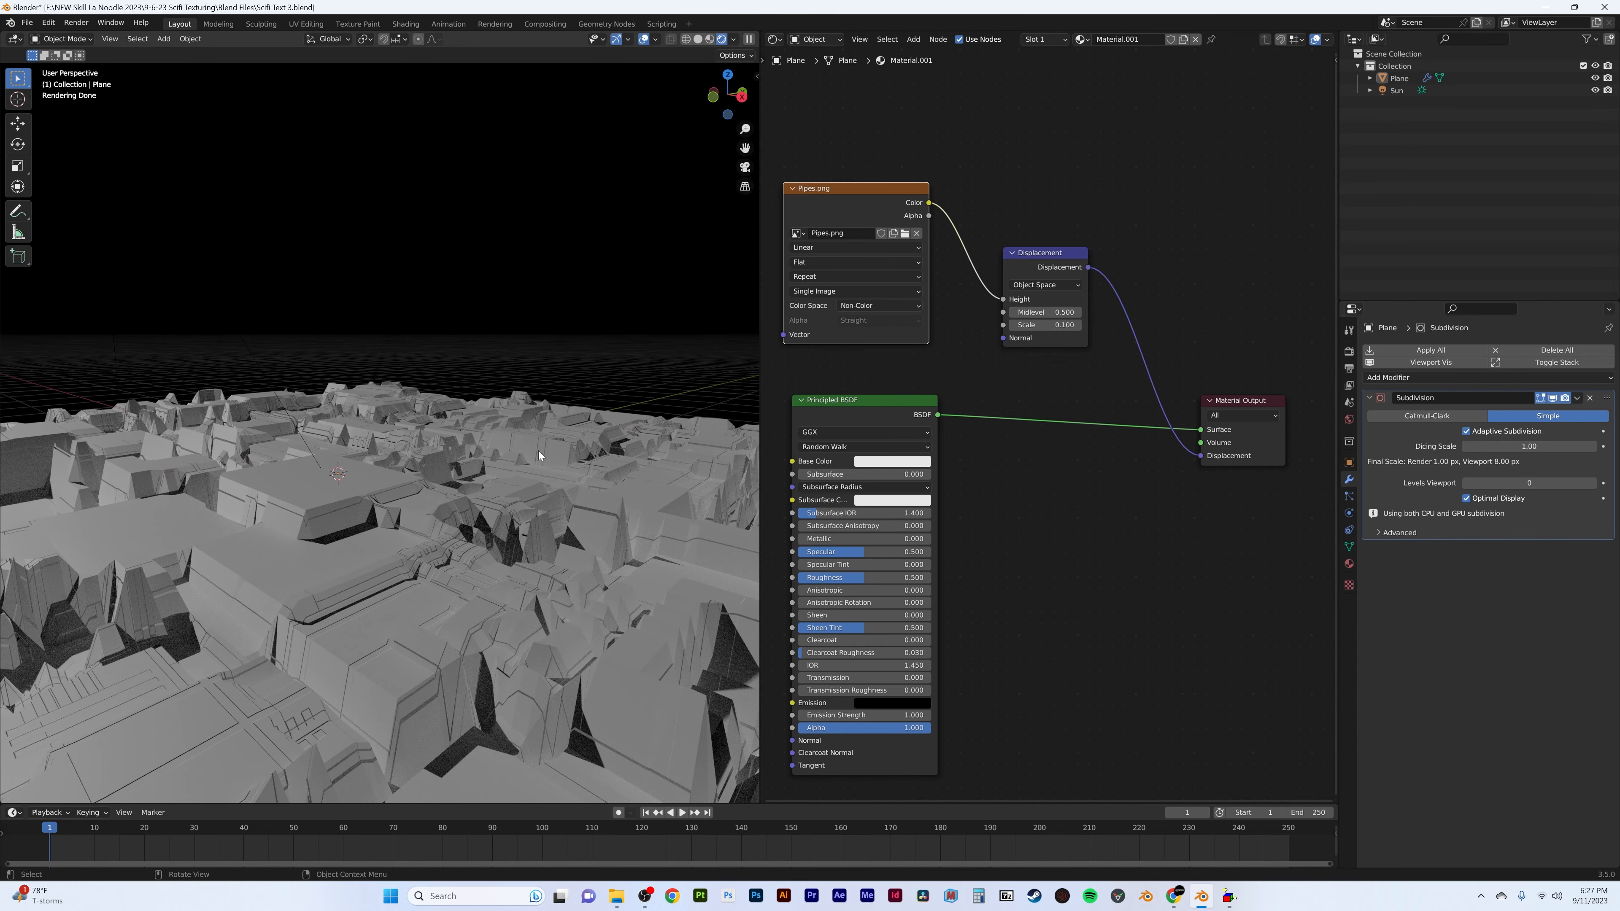
click(460, 454)
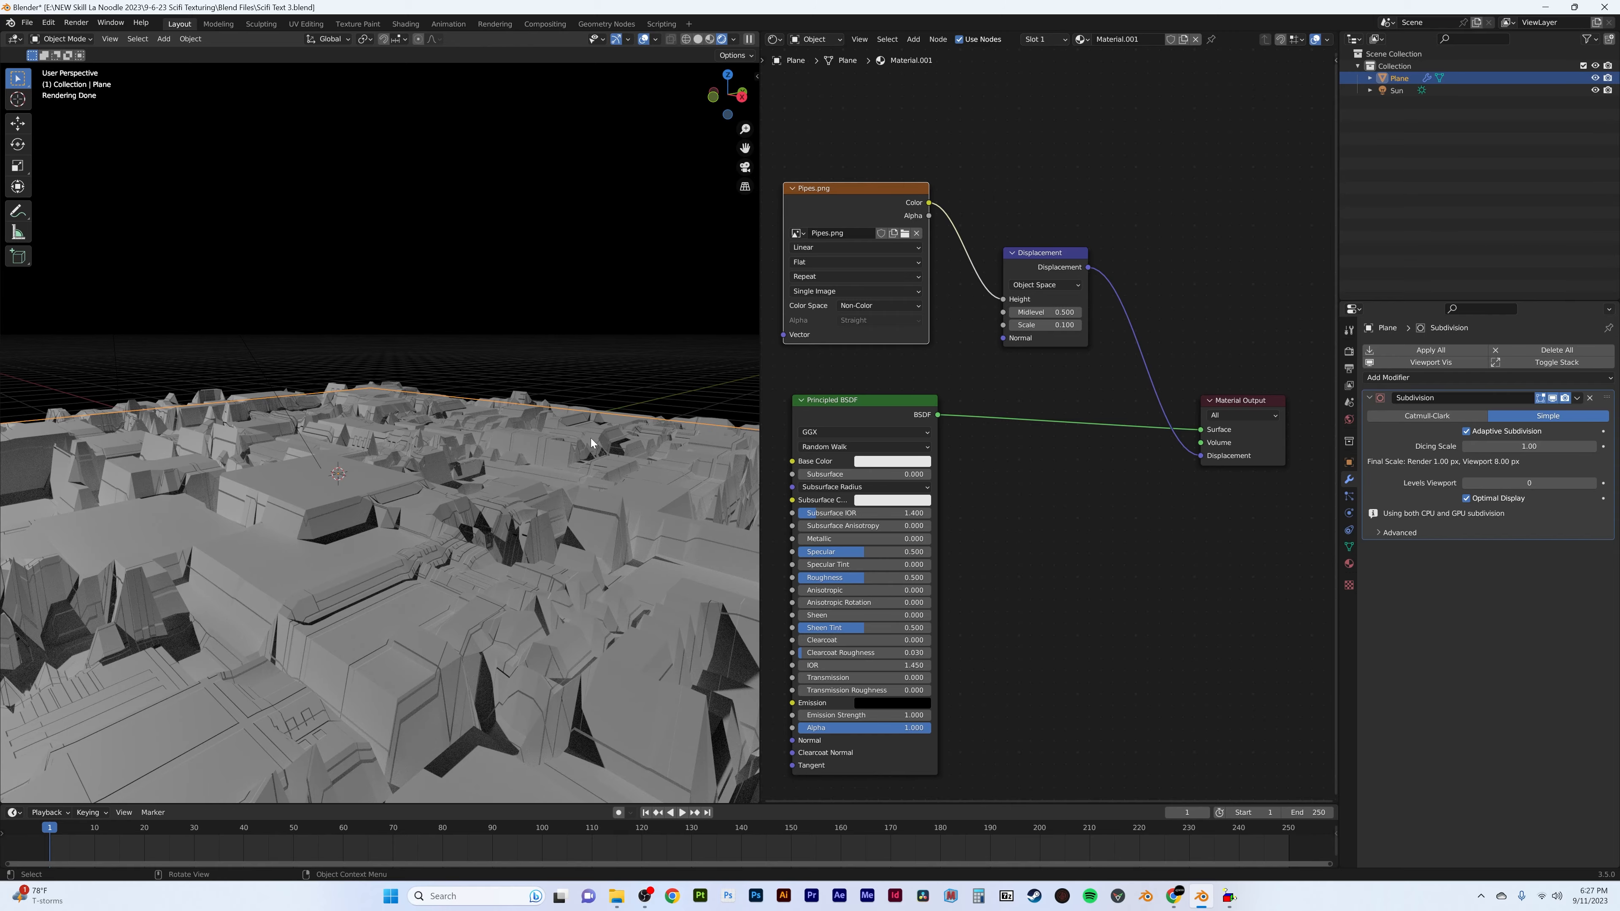
middle_drag(543, 417, 490, 440)
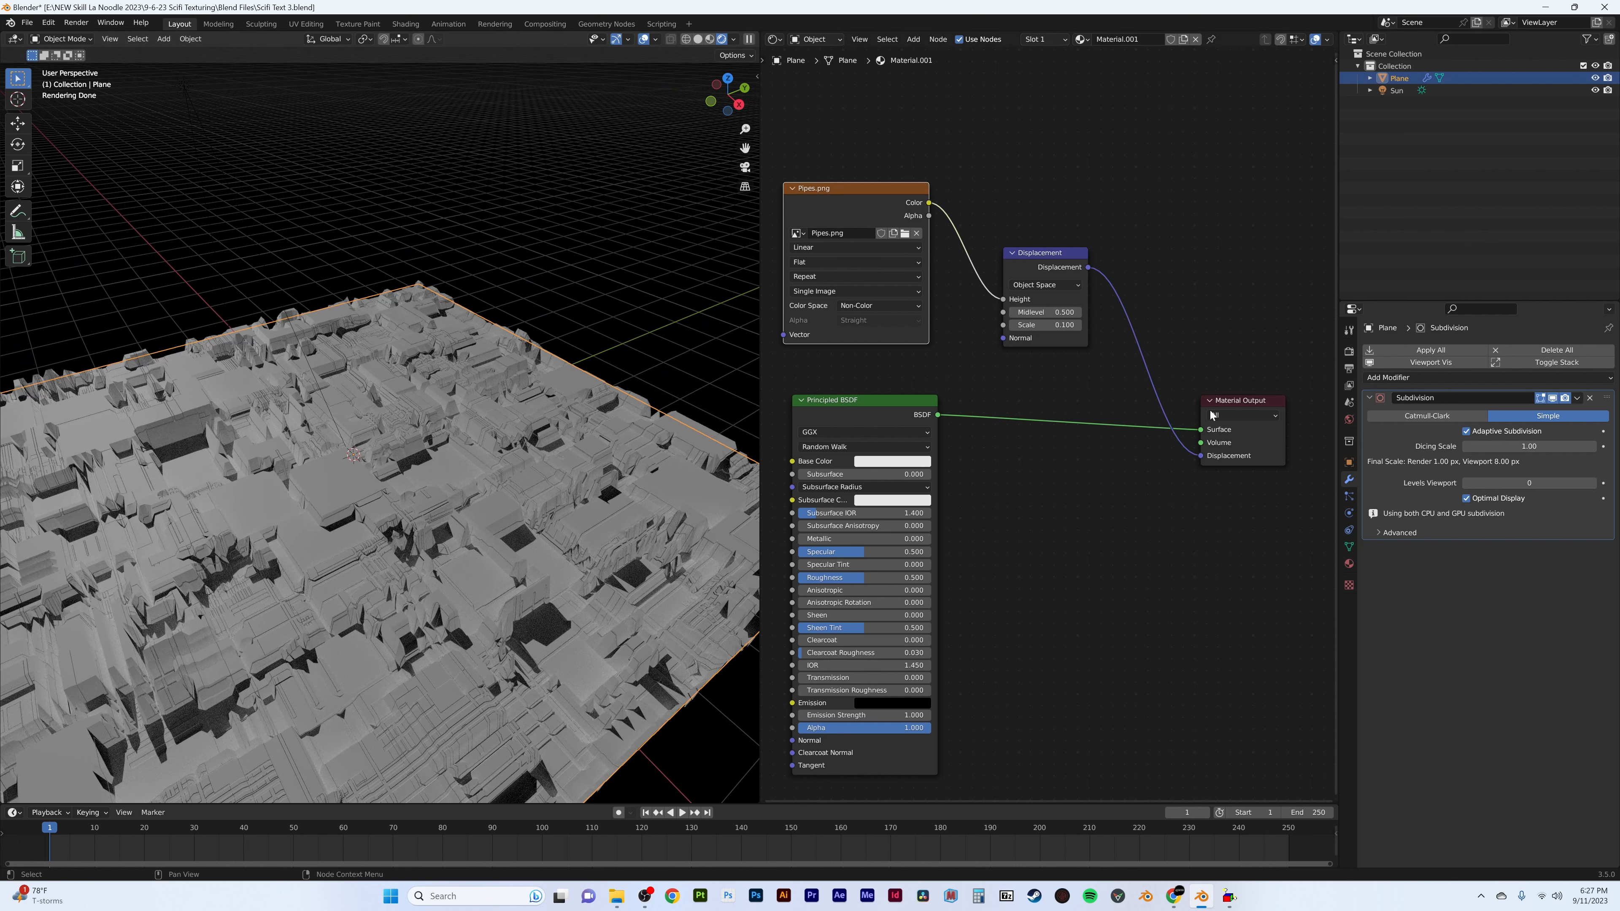
- Set the Subdivision modifier's dicing scale to 0.5
middle_drag(1212, 415, 1186, 408)
double_click(1529, 446)
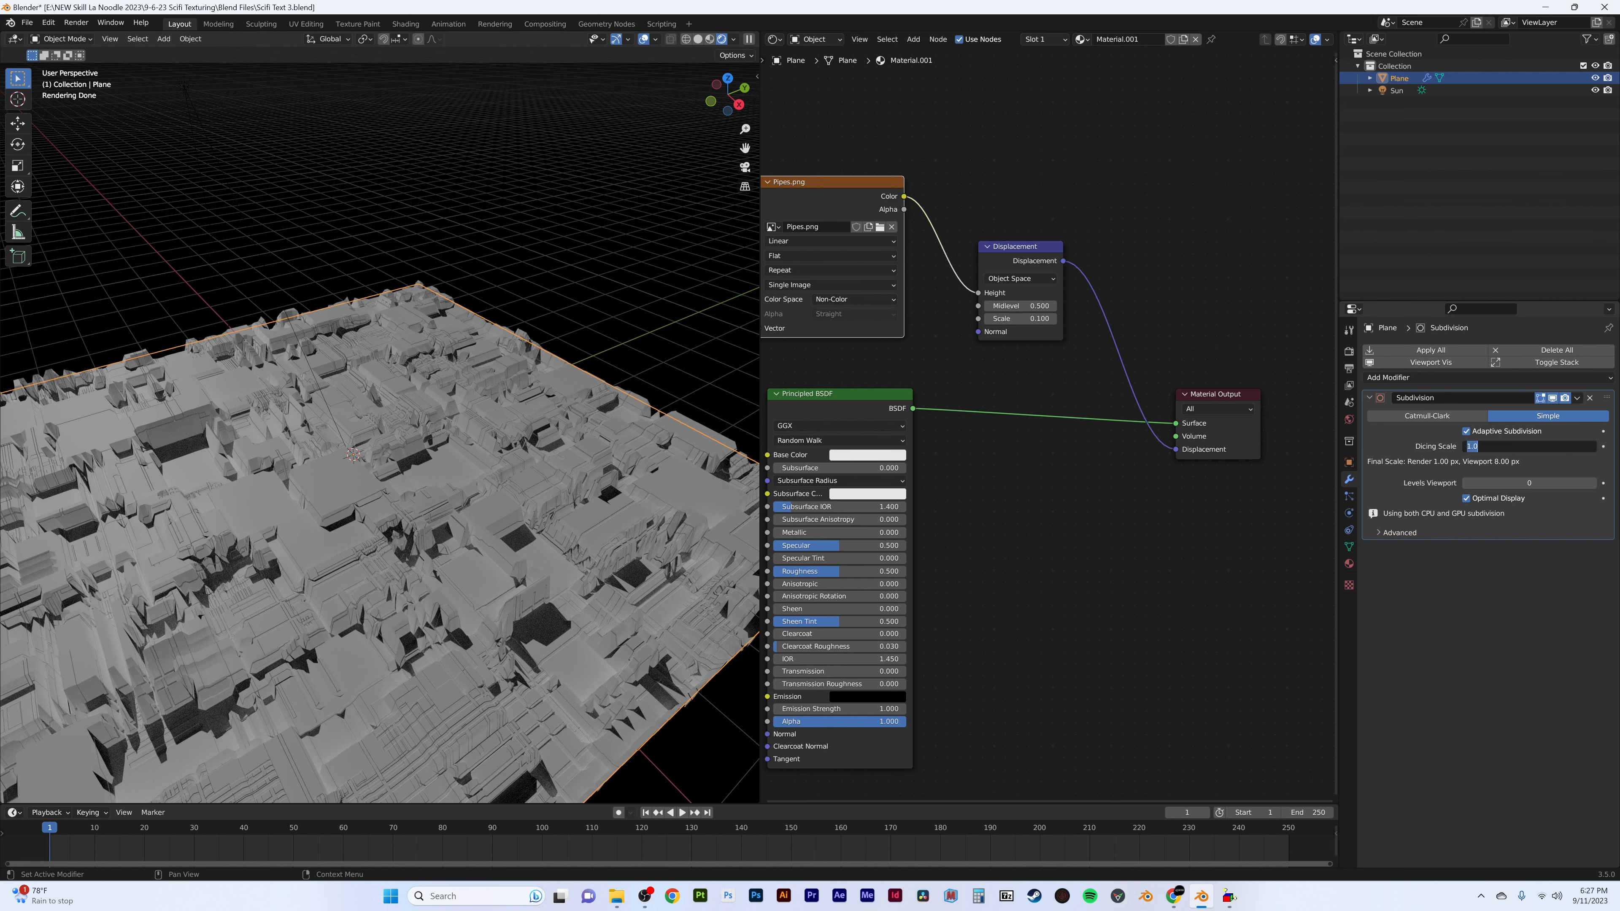
text(0.5)
key(Return)
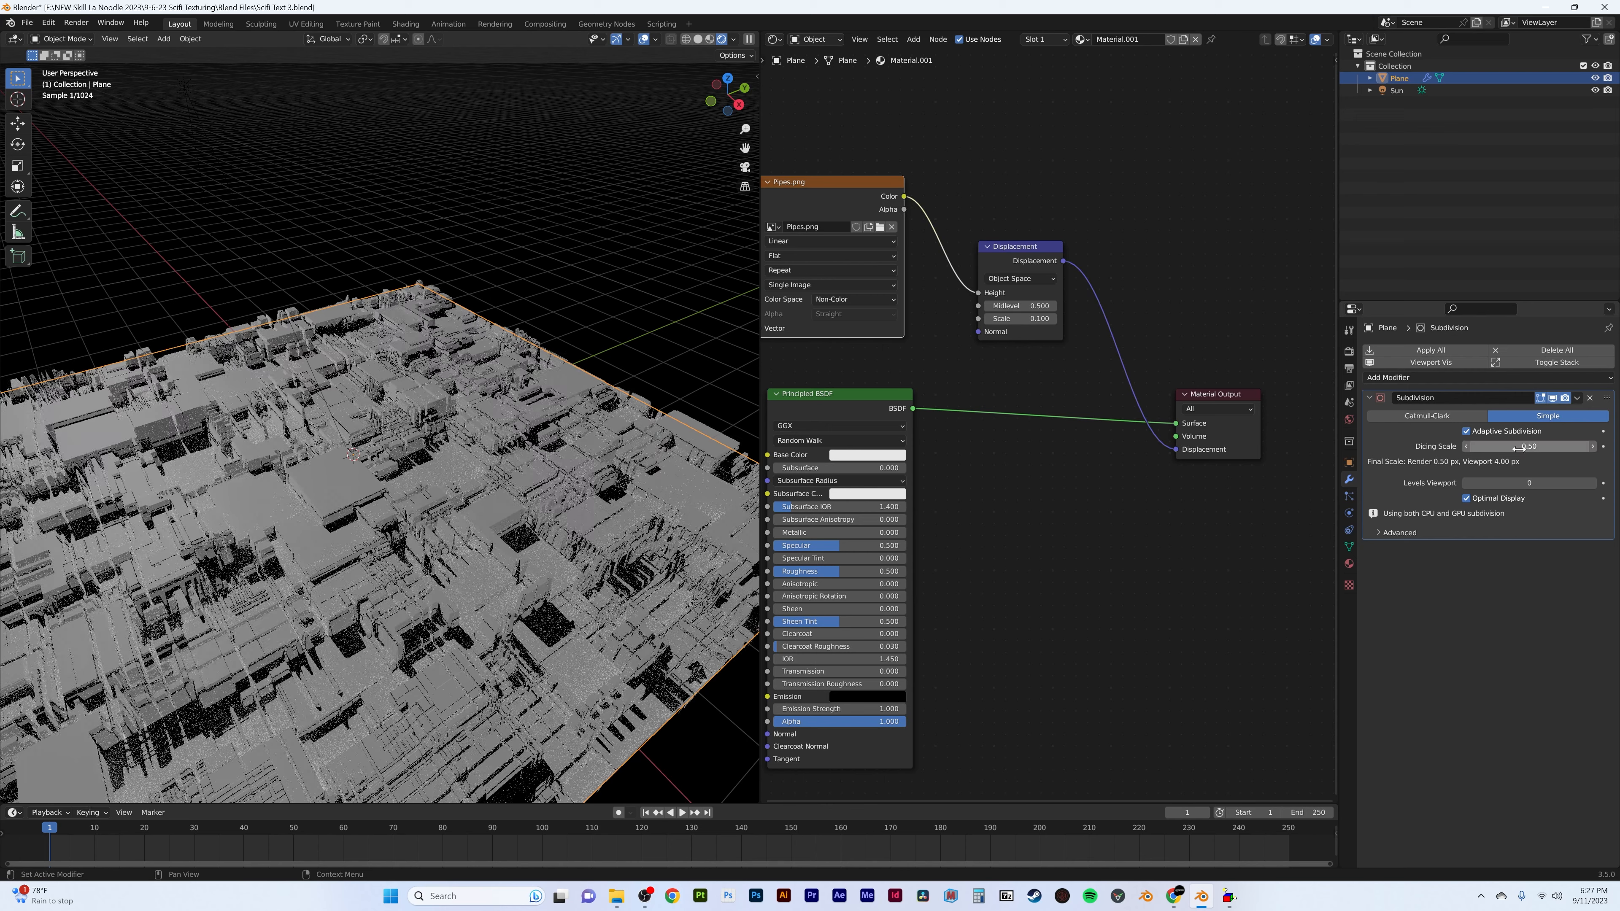
middle_drag(493, 477, 607, 502)
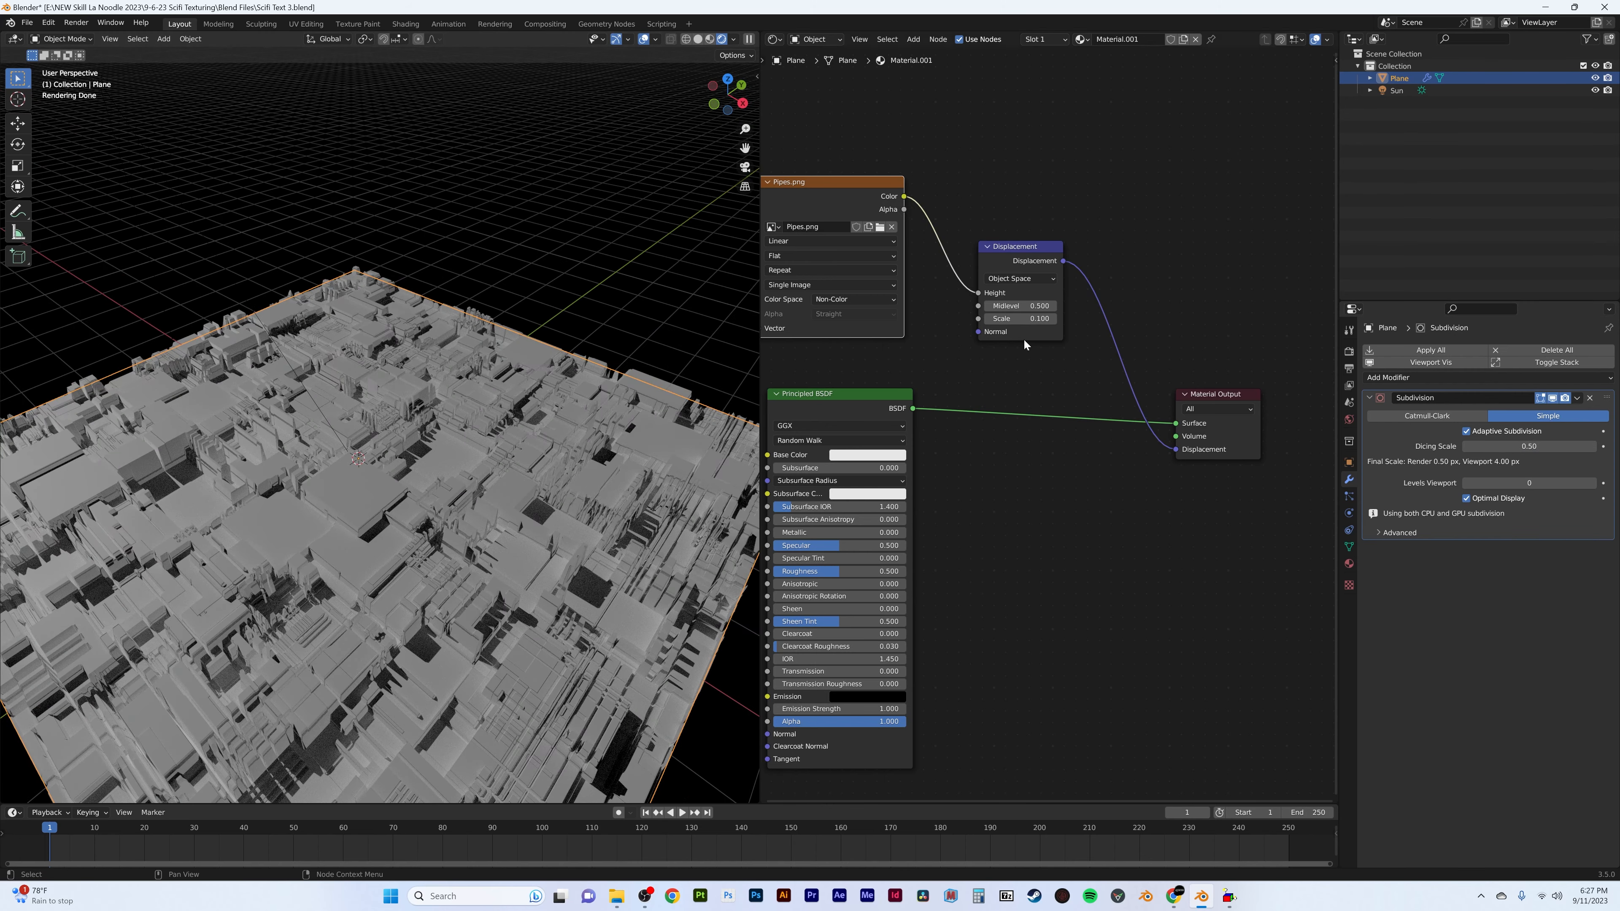
- Raise the Subdivision modifier's viewport levels to 2 and inspect the plane's displaced detail
drag(1575, 482, 1601, 483)
middle_drag(533, 461, 548, 423)
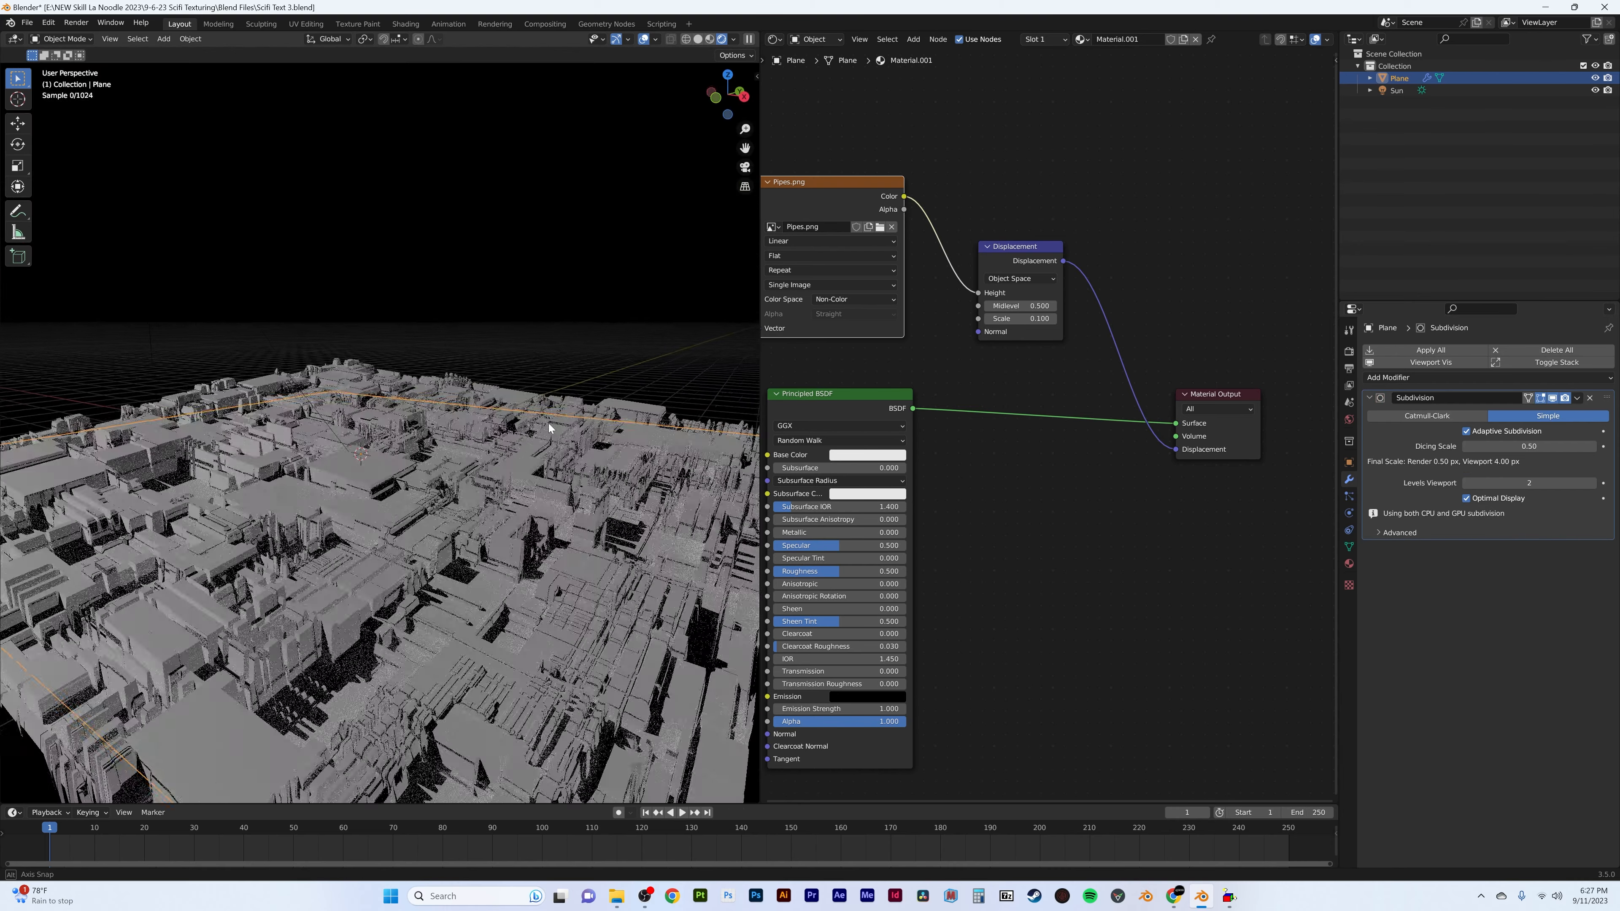
middle_drag(335, 486, 419, 534)
scroll(419, 534, down, 6)
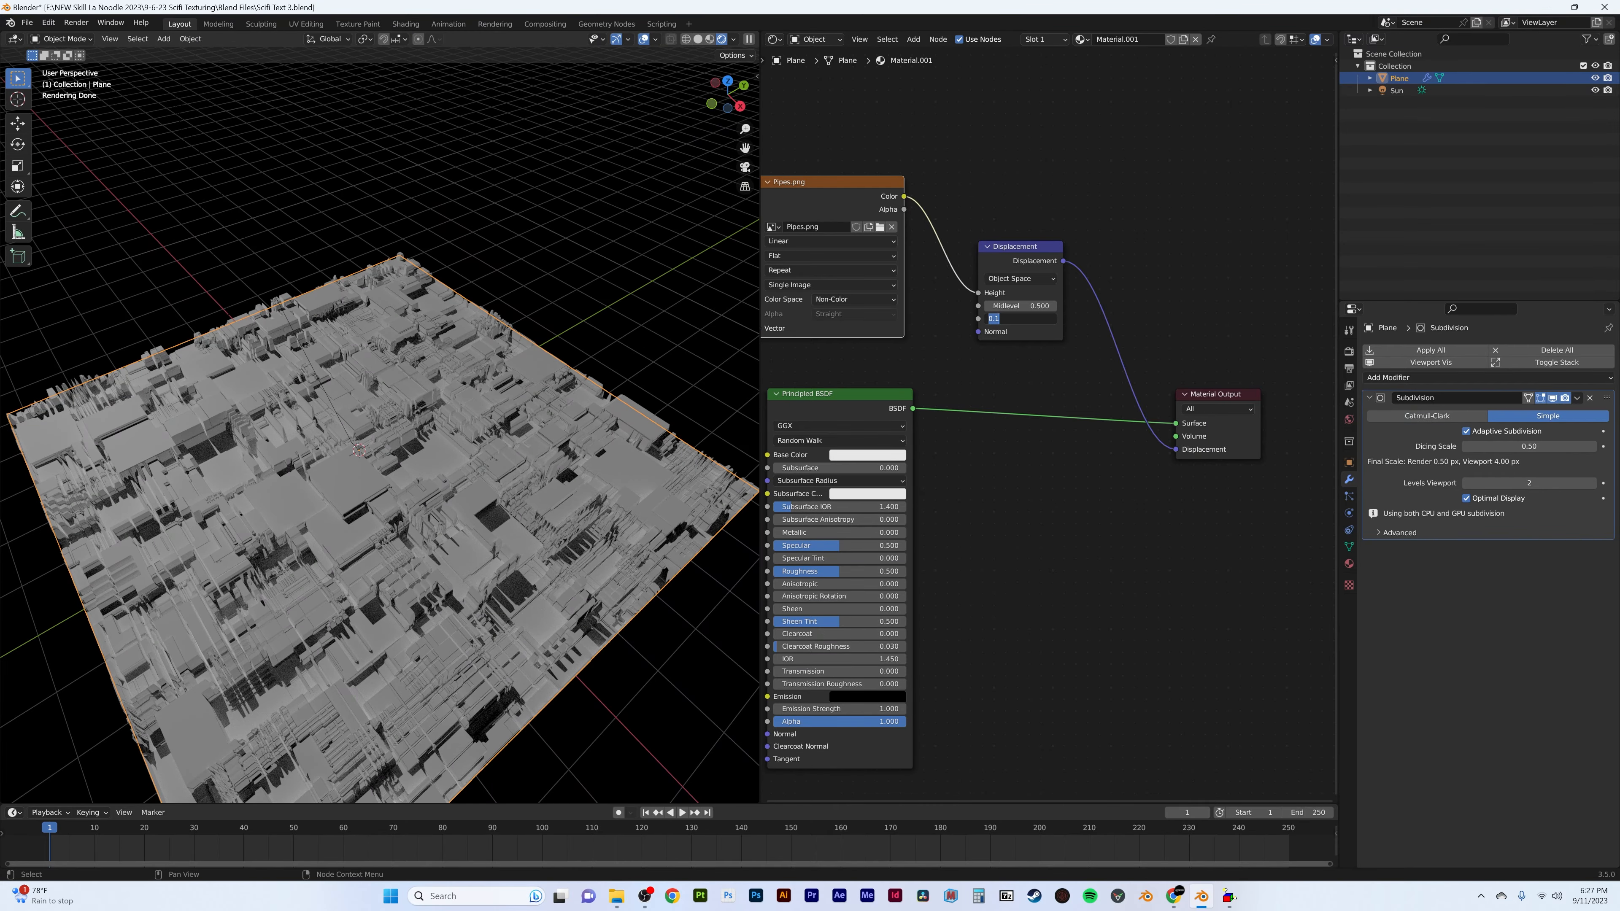
- Set the Displacement node's scale to 0.05
text(0.05)
key(Return)
middle_drag(395, 403, 432, 373)
- Deselect the plane and add a camera at the world origin
click(405, 347)
key(ctrl+a)
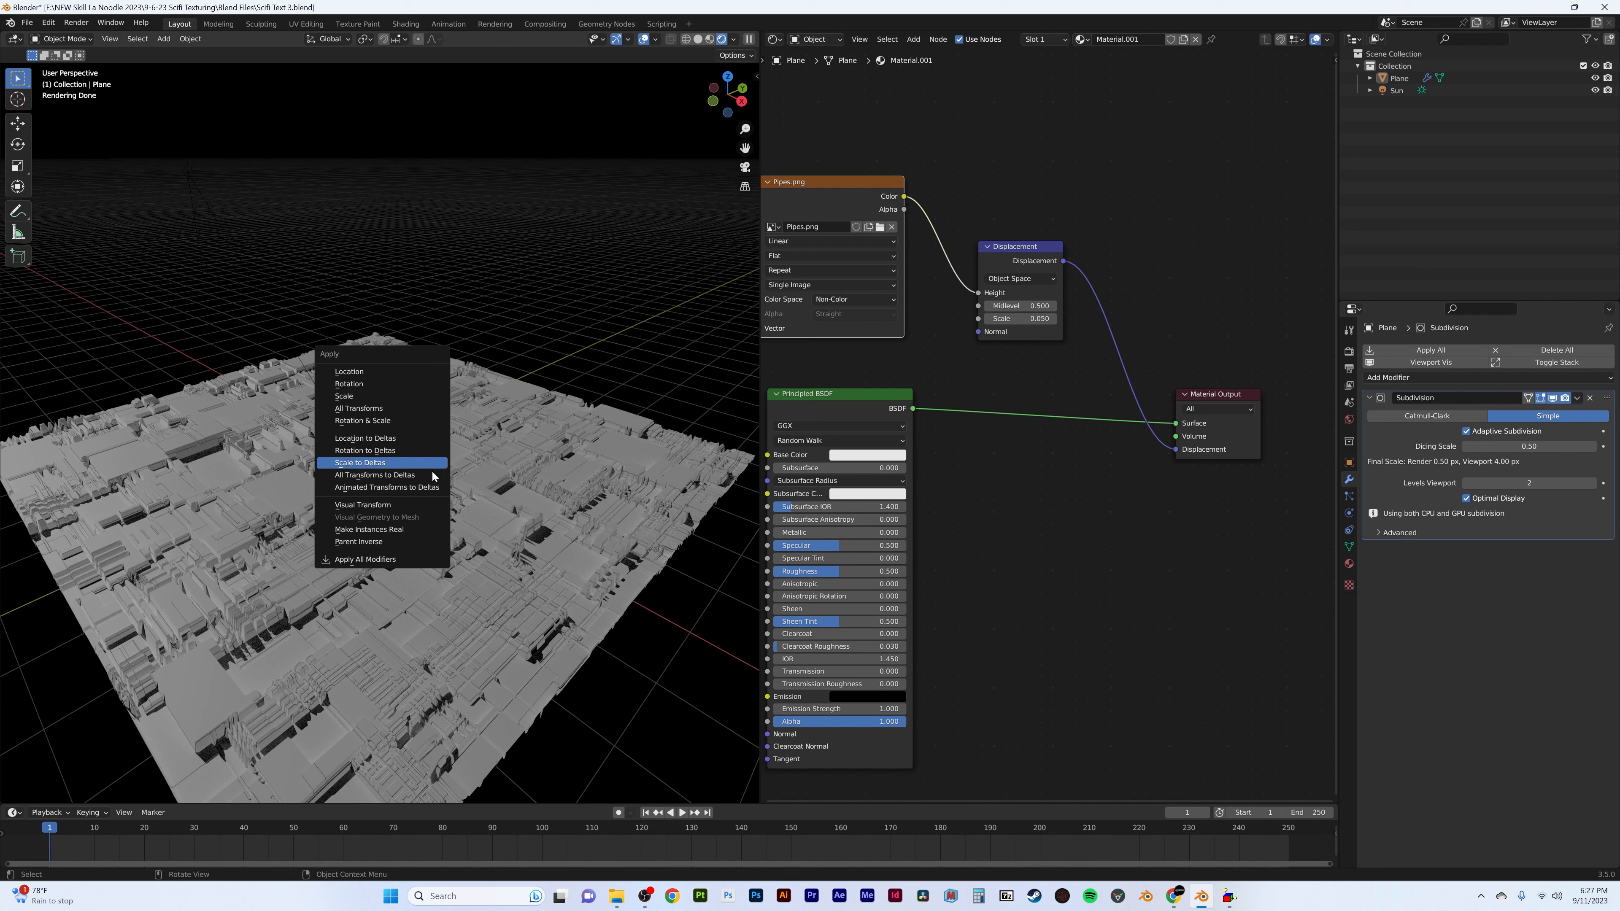
key(shift+a)
mouse_move(489, 429)
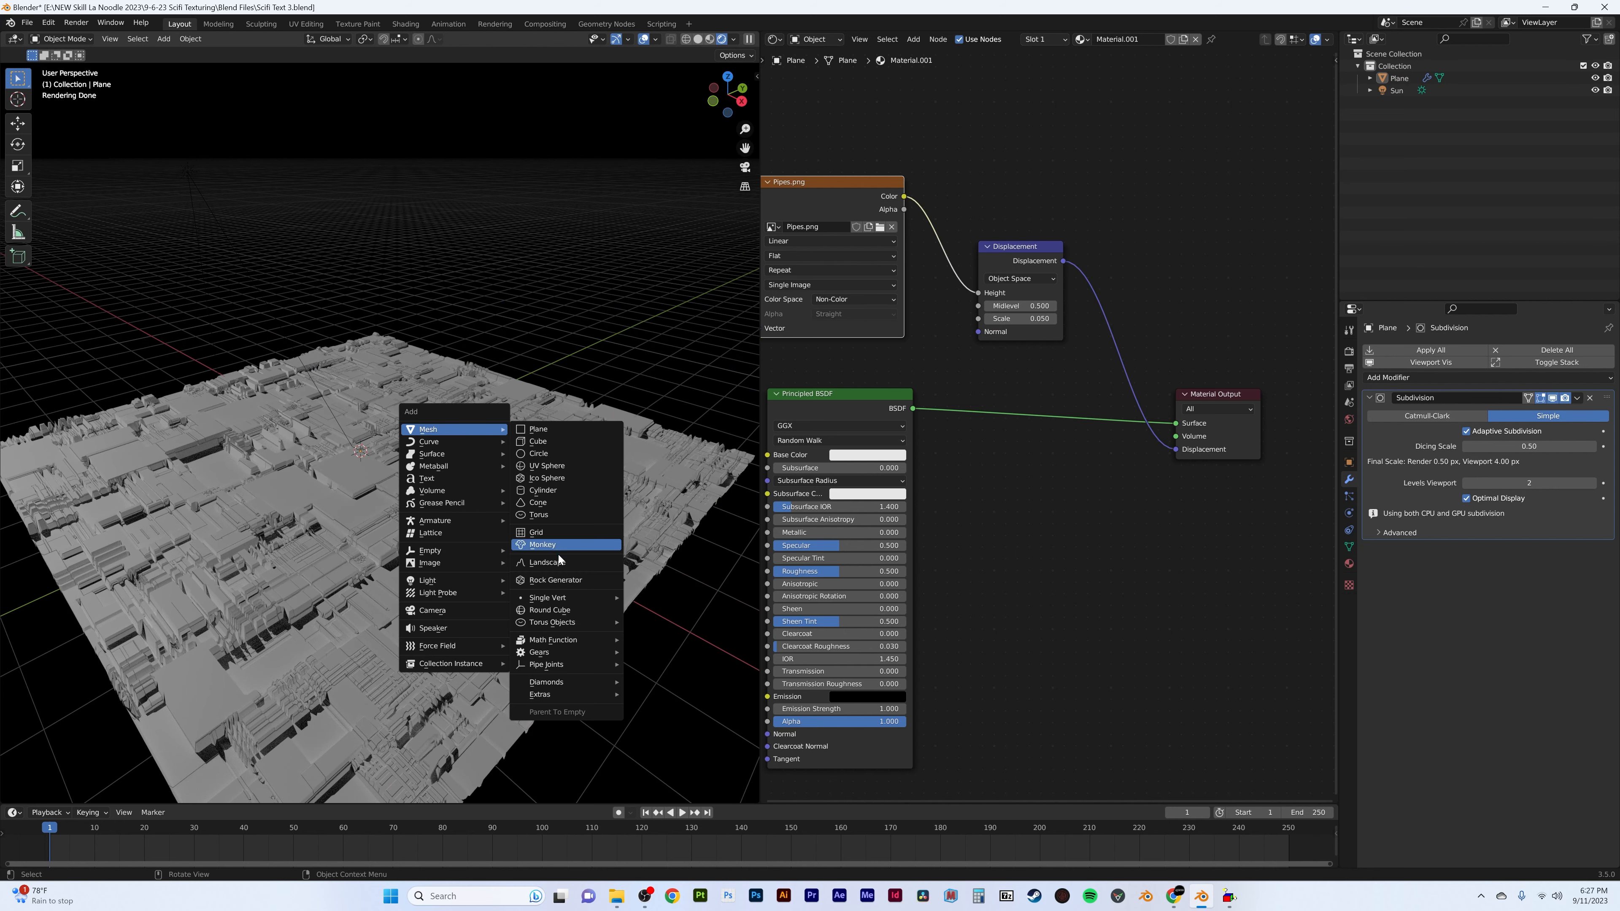
click(460, 610)
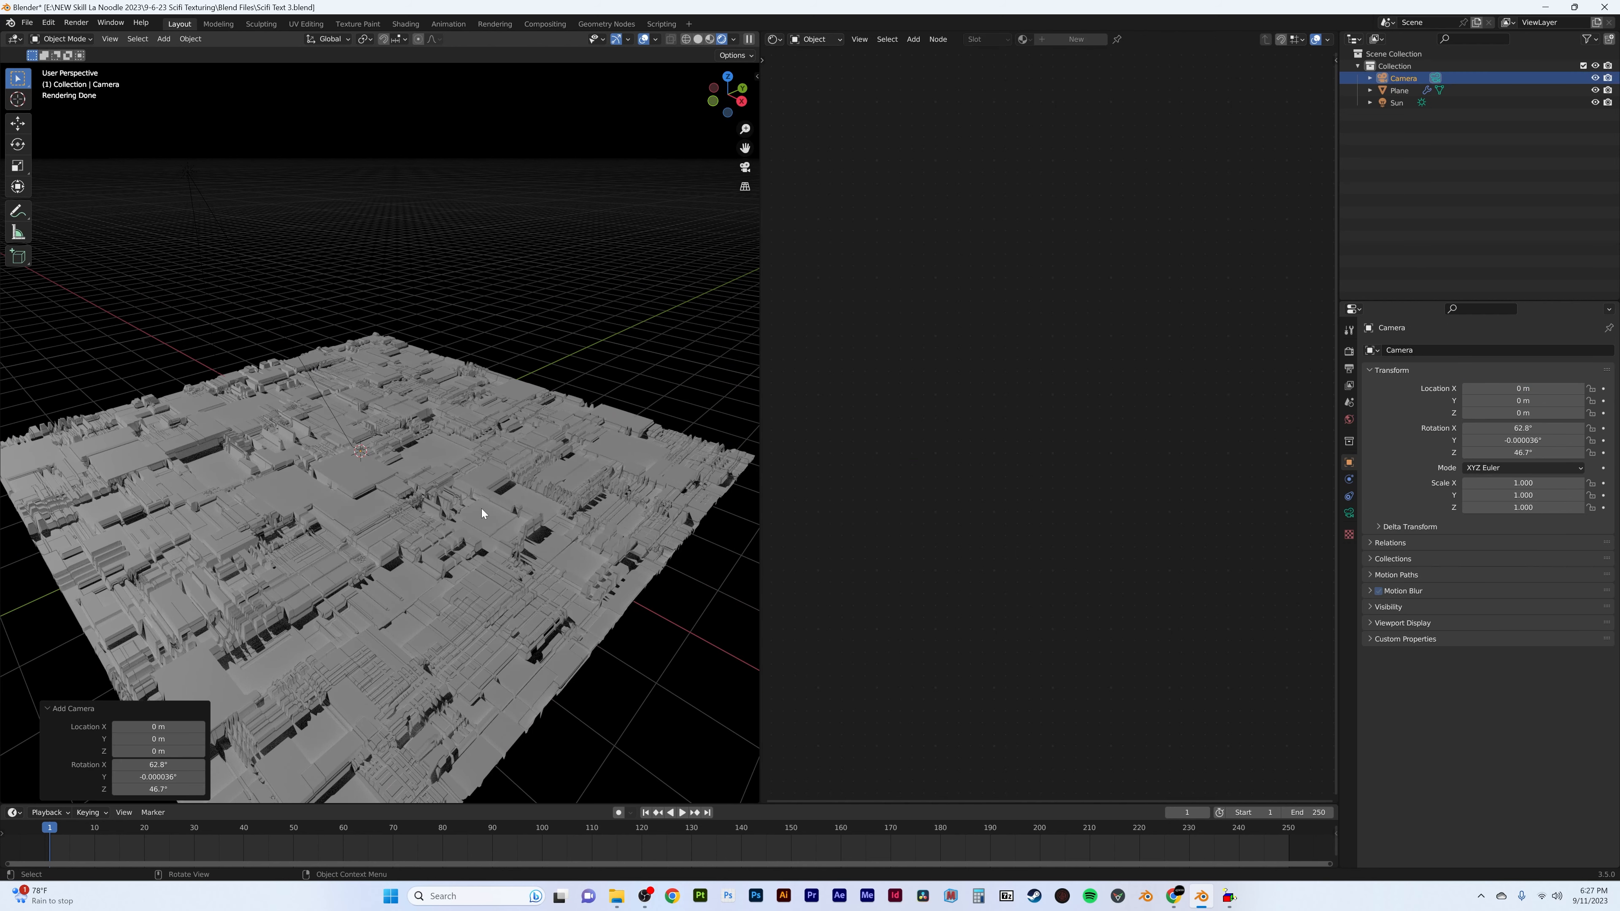
- Look through the new camera and lock the camera to the view
key(KP_0)
key(n)
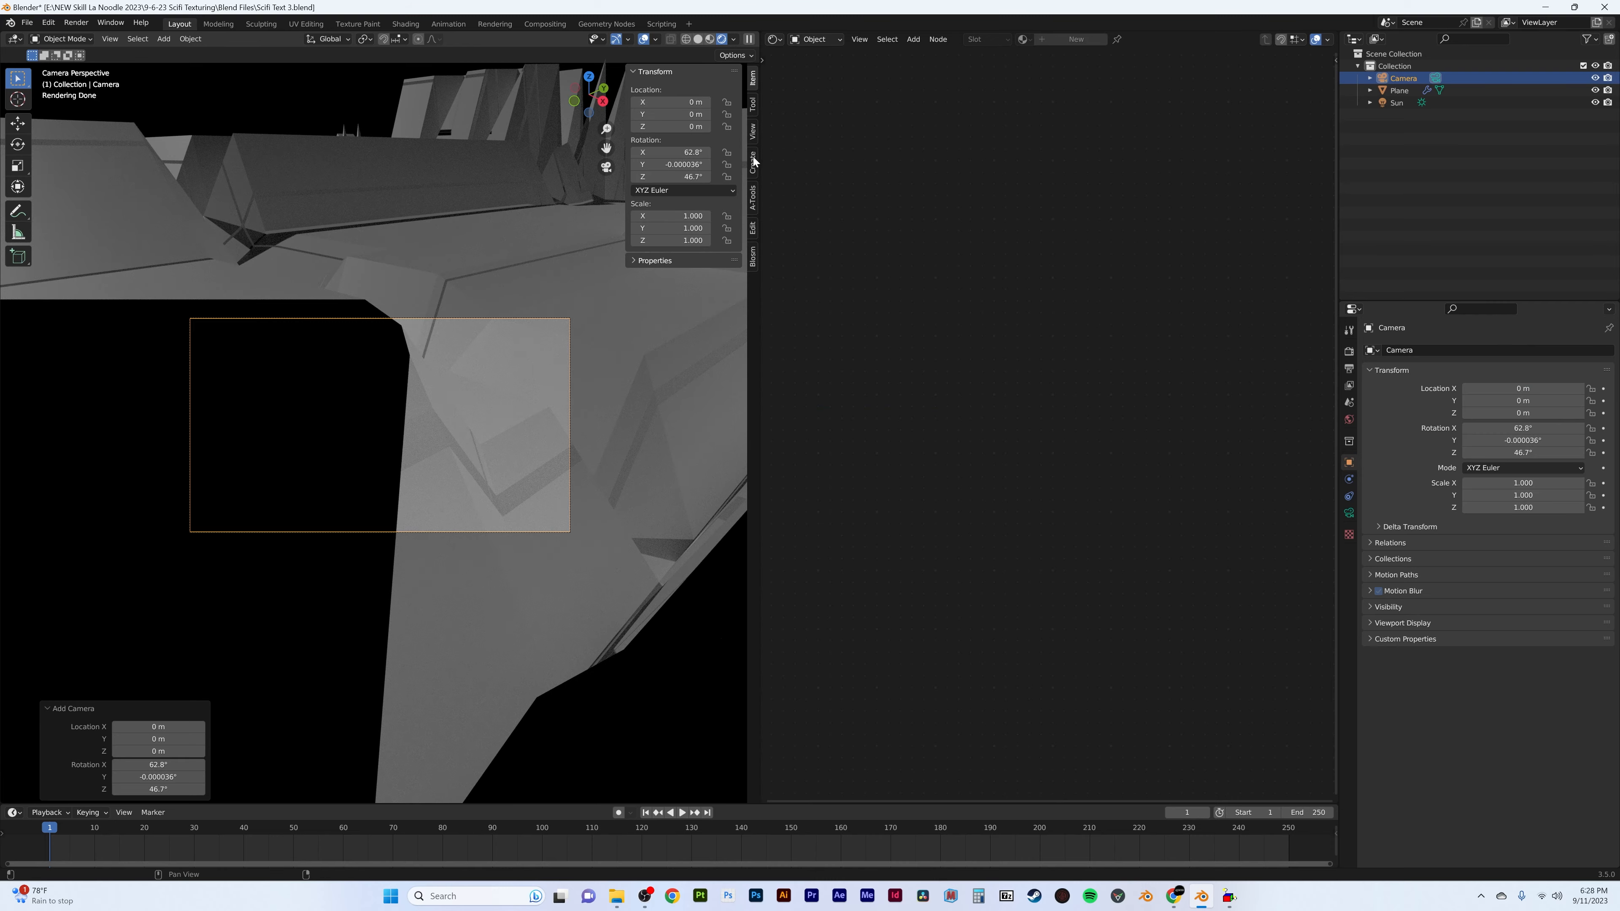
click(753, 130)
click(684, 224)
key(n)
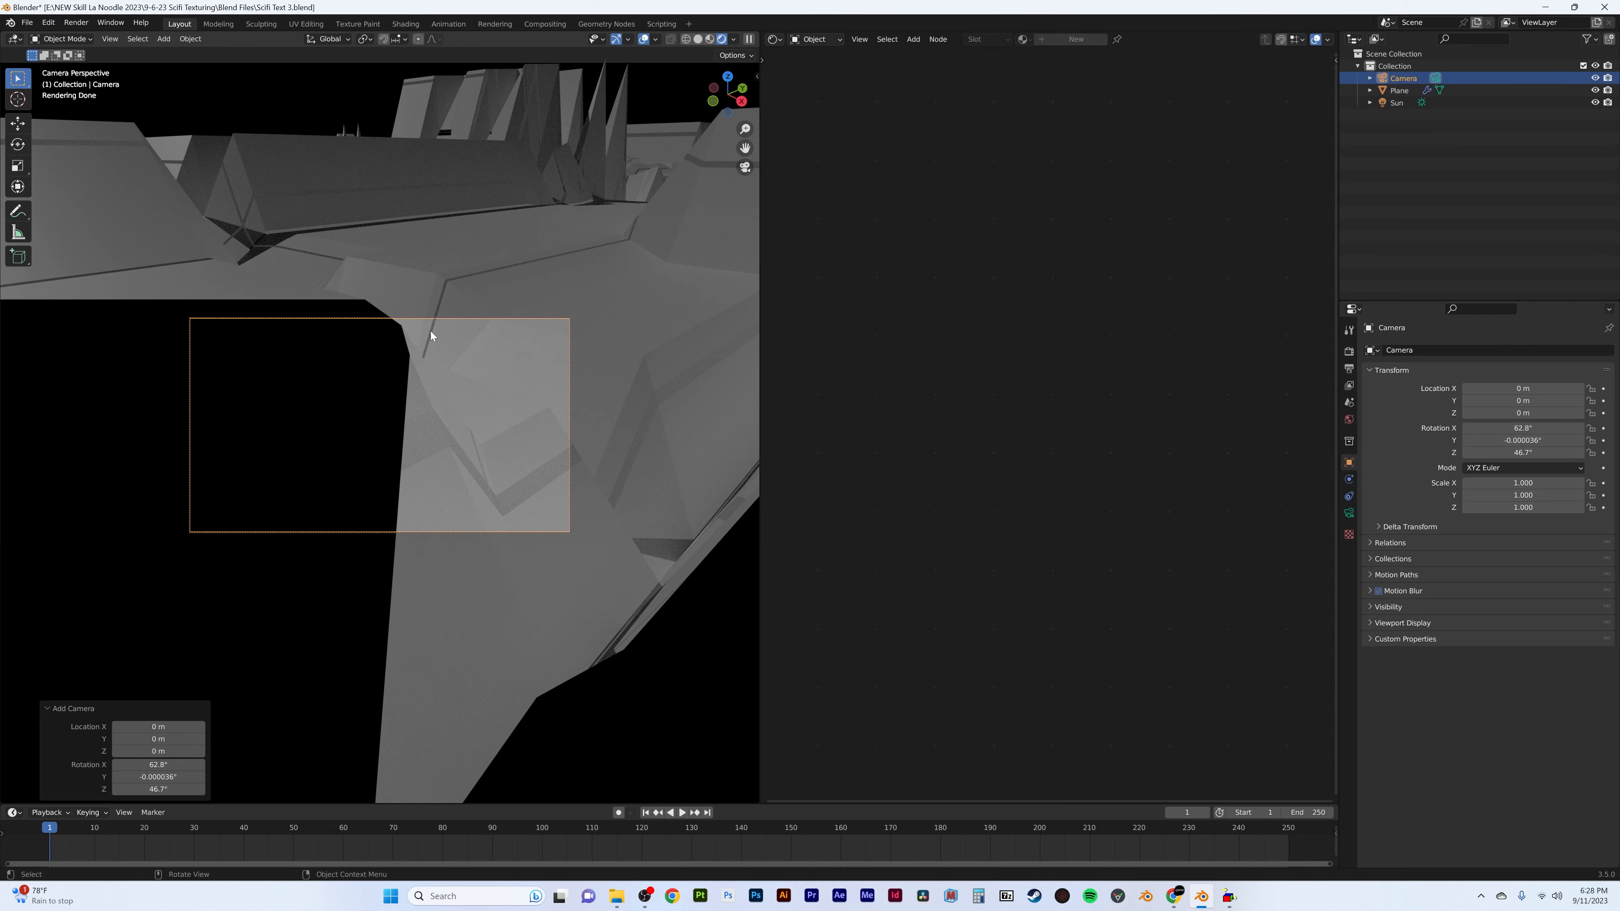
- Pull the camera back and shift it so the displaced plane is centred in the frame
scroll(418, 345, down, 3)
scroll(408, 365, down, 10)
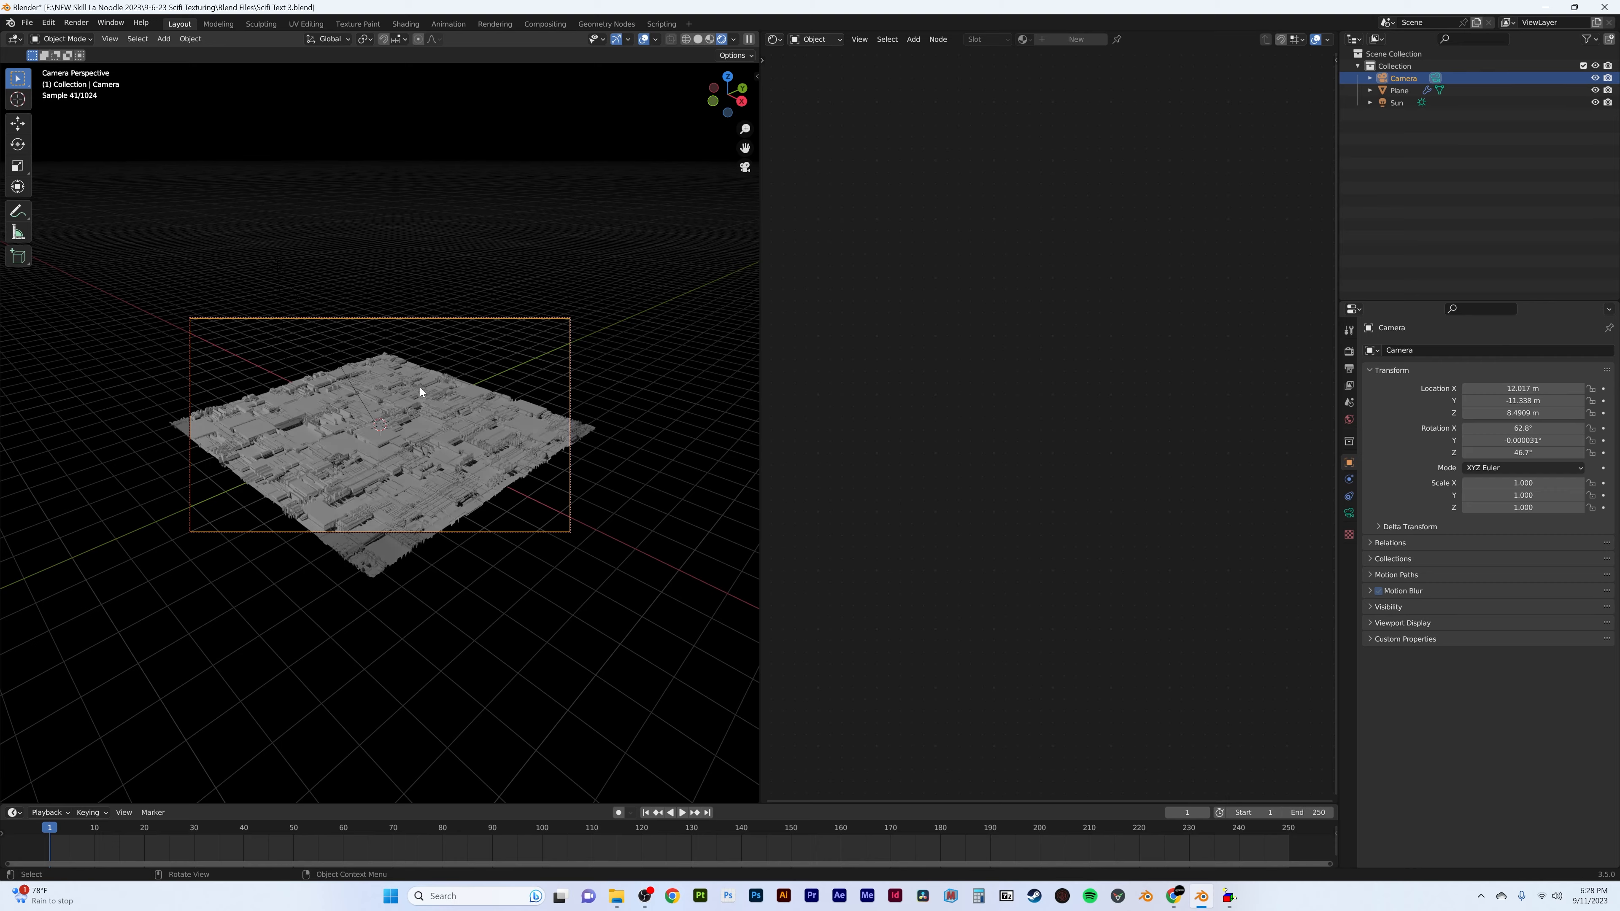
shift+middle_drag(442, 355, 431, 378)
key(ctrl+n)
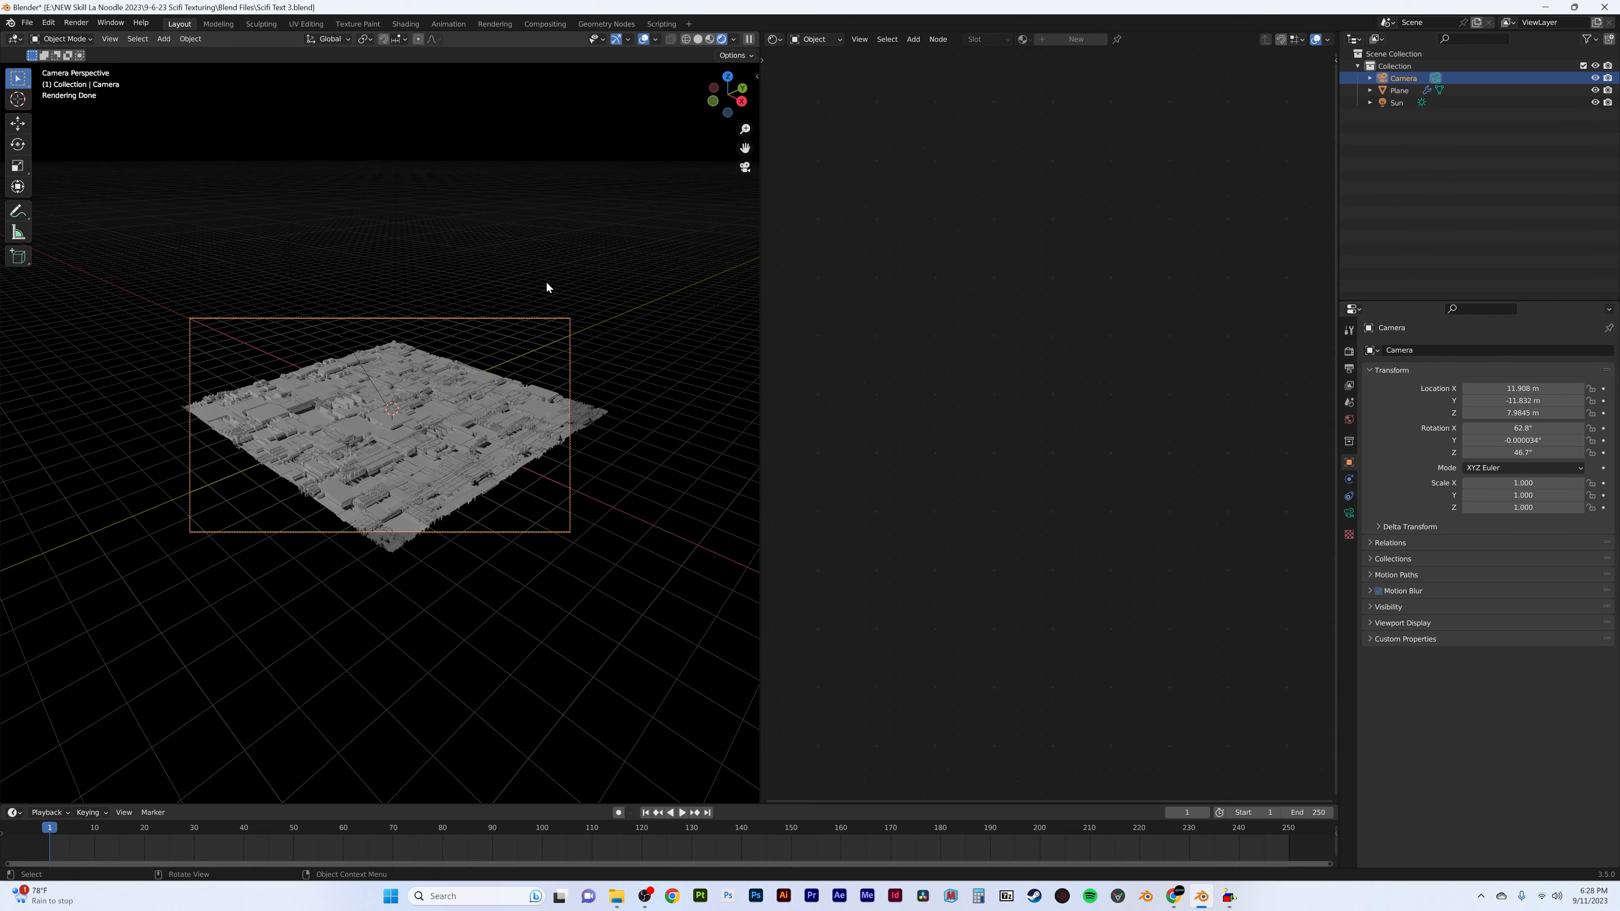
- Define a render region around the camera frame and switch the viewport to Solid shading
key(ctrl+b)
drag(126, 282, 611, 580)
key(z)
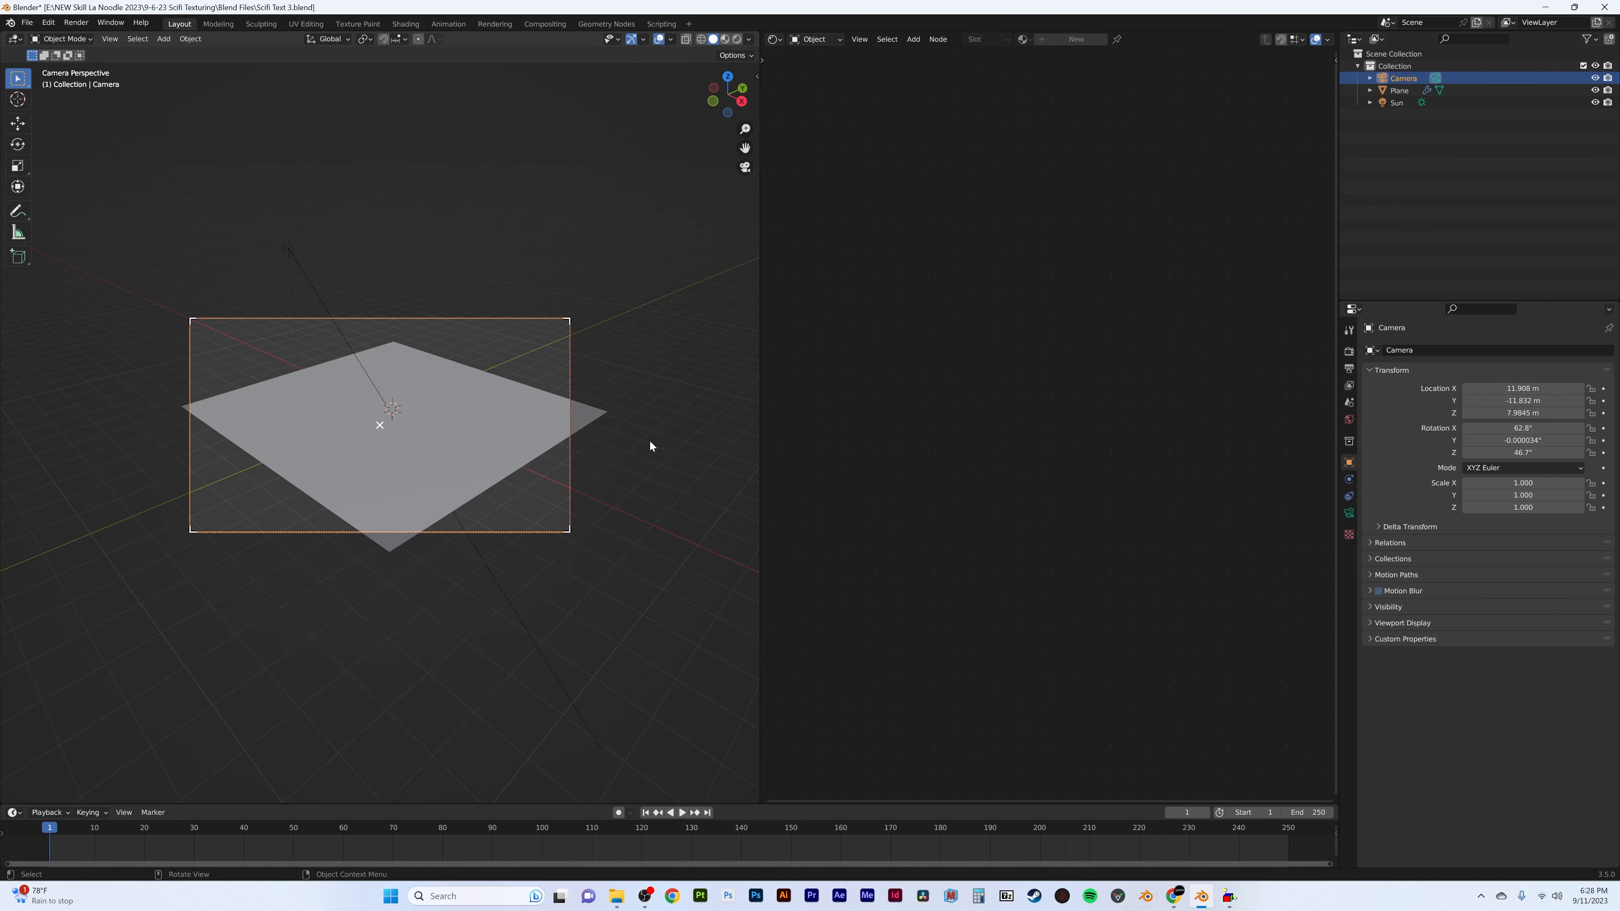
- Start rendering a still image from the camera
click(77, 23)
click(96, 40)
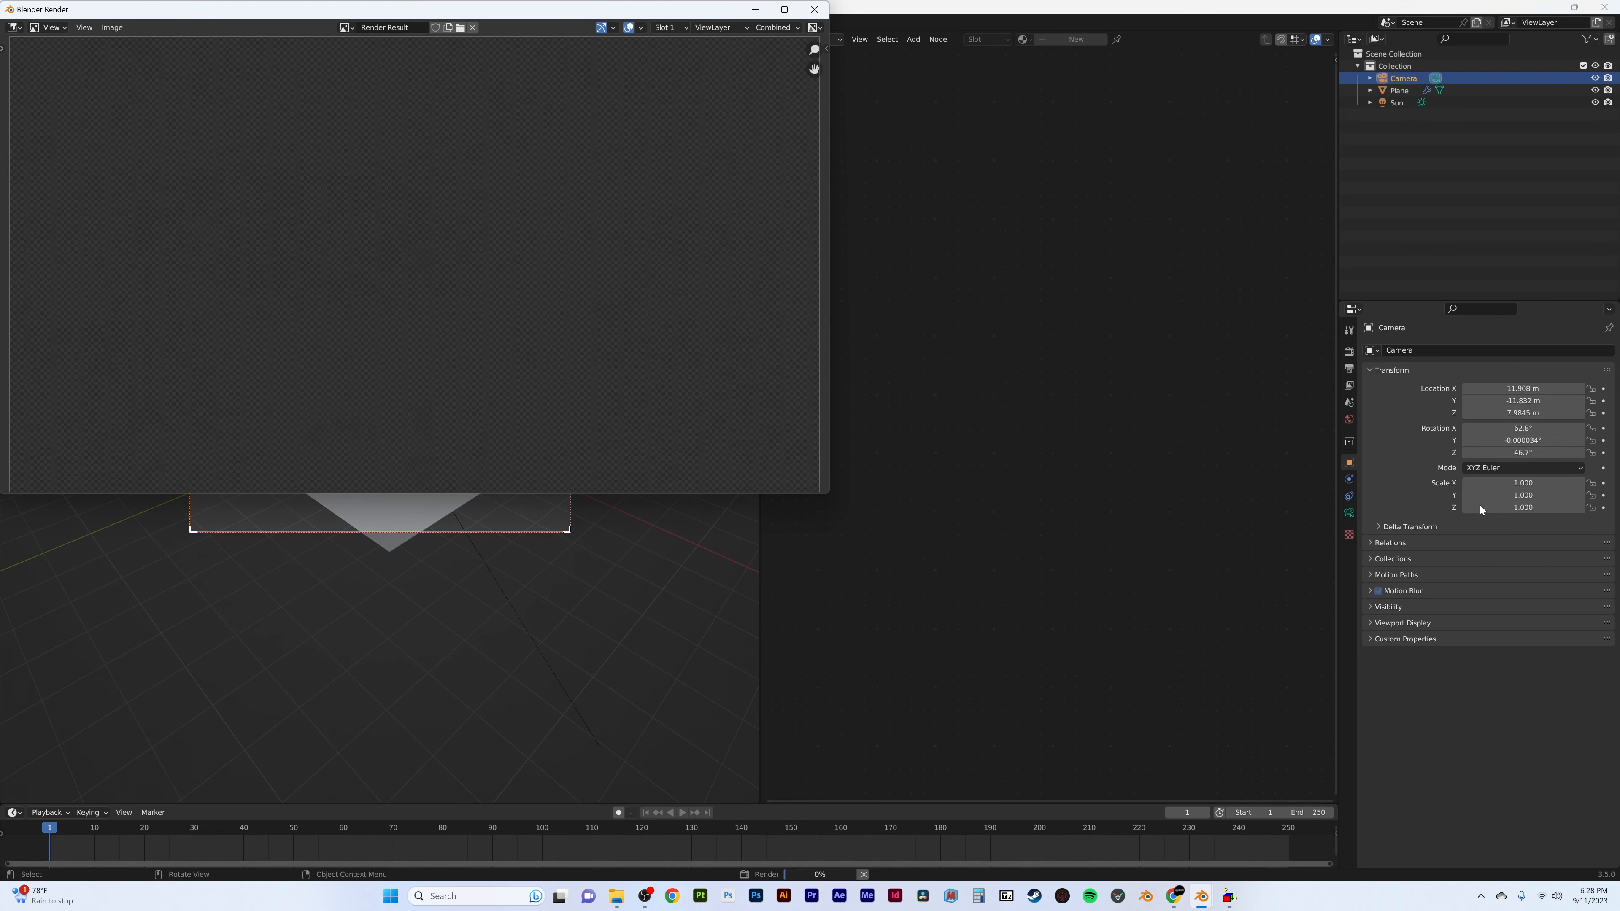
click(1426, 465)
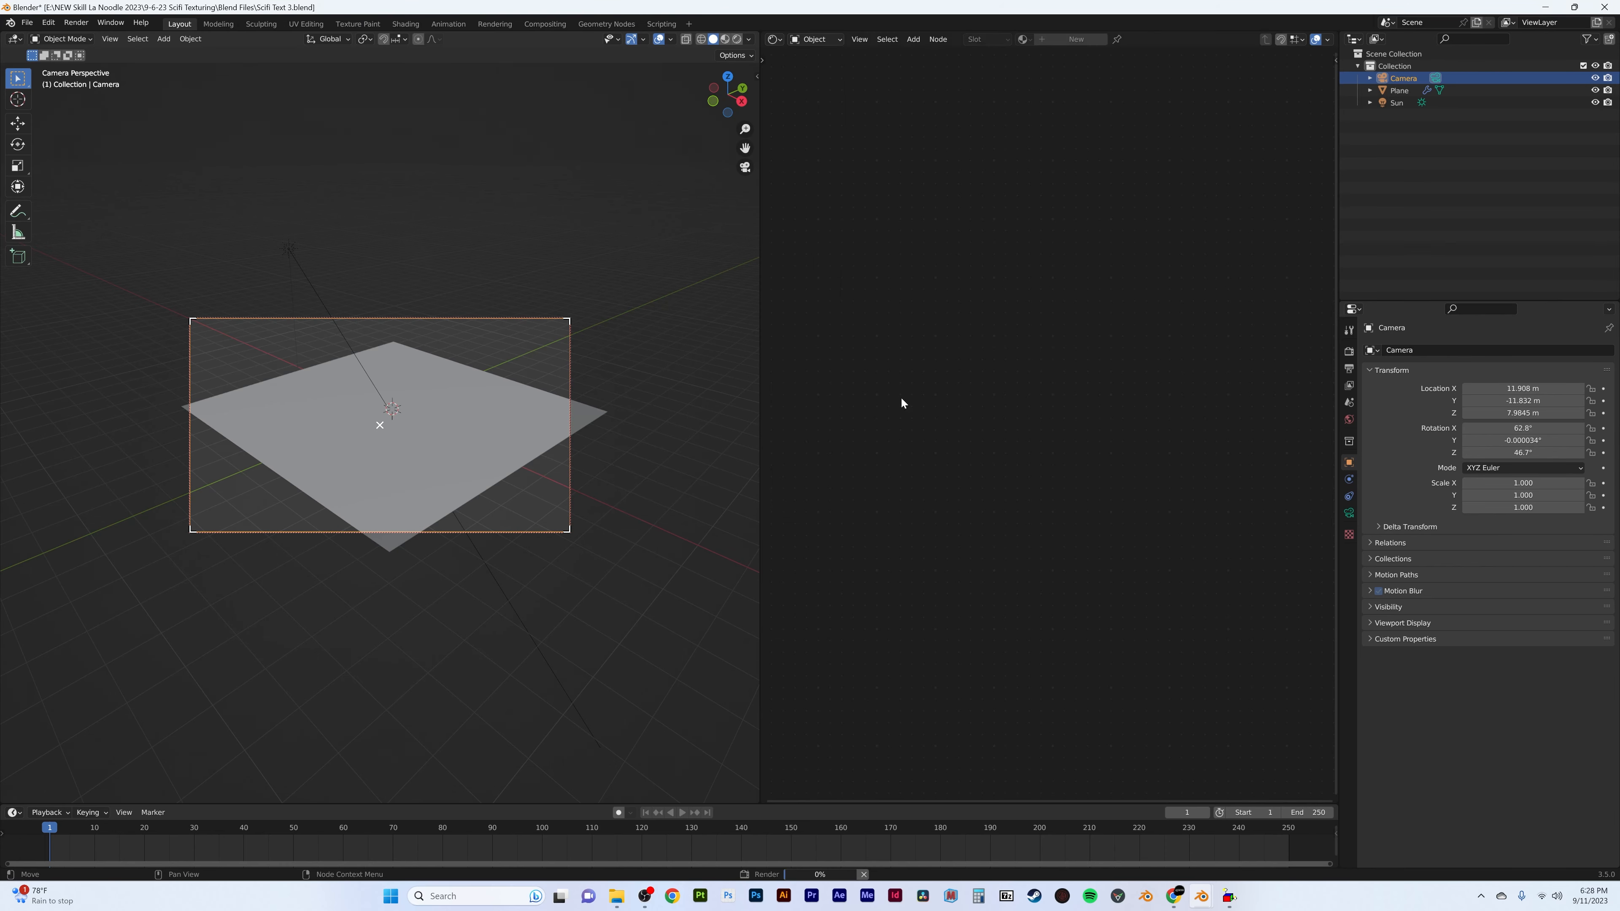
- Bring up the render window, examine the displaced surface up close, and return to the scene with the plane selected
click(1200, 897)
click(1269, 836)
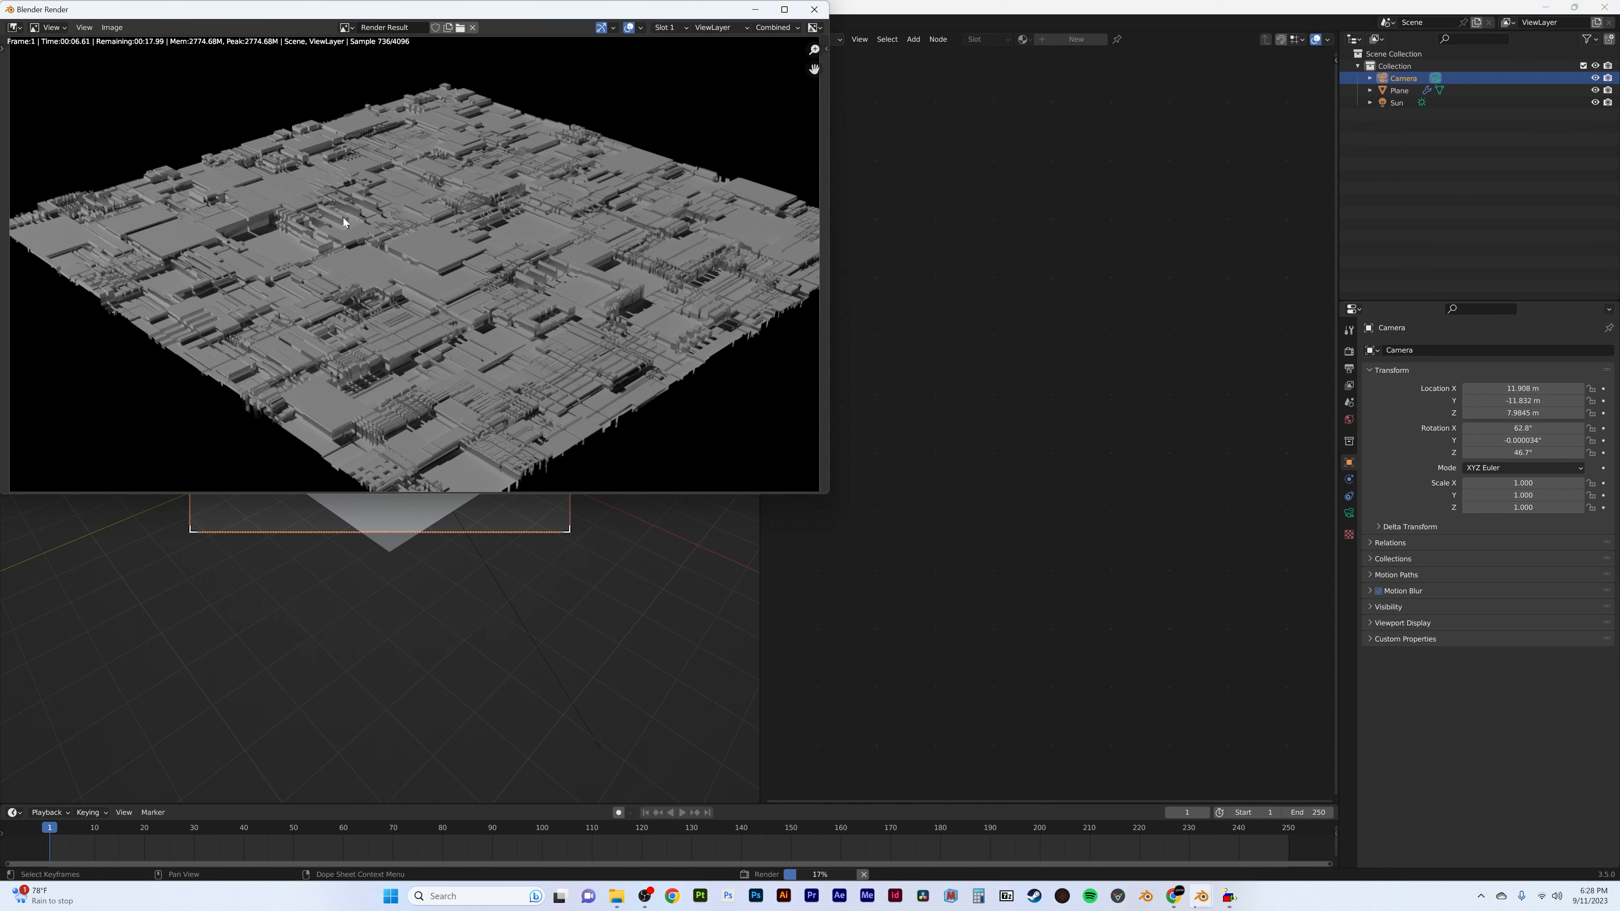
scroll(389, 308, up, 4)
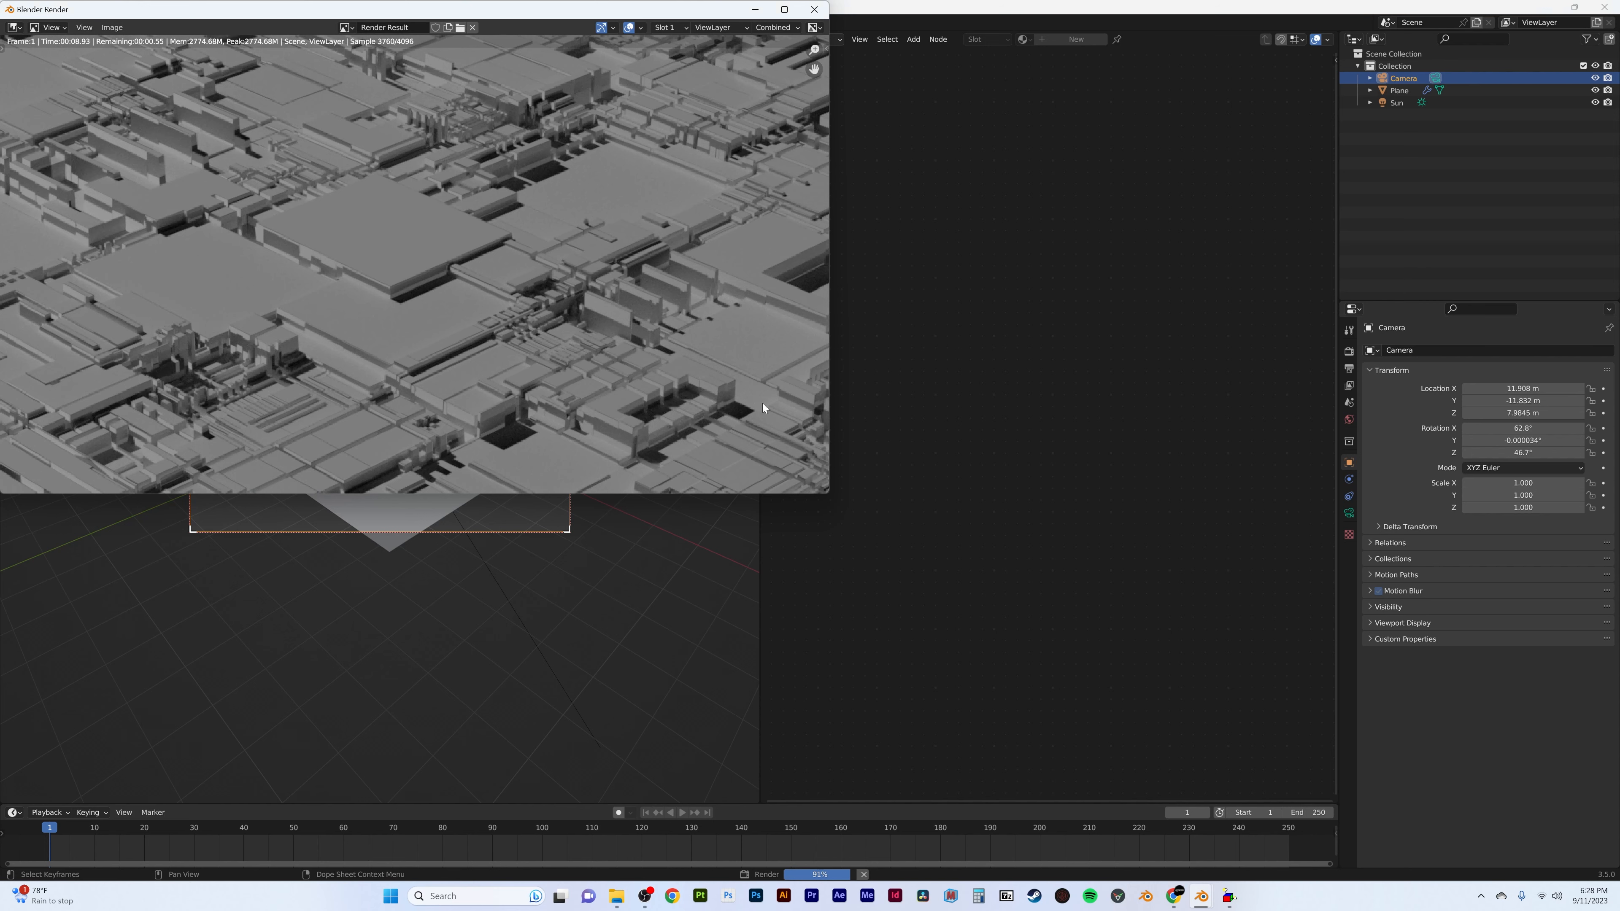
scroll(583, 283, down, 3)
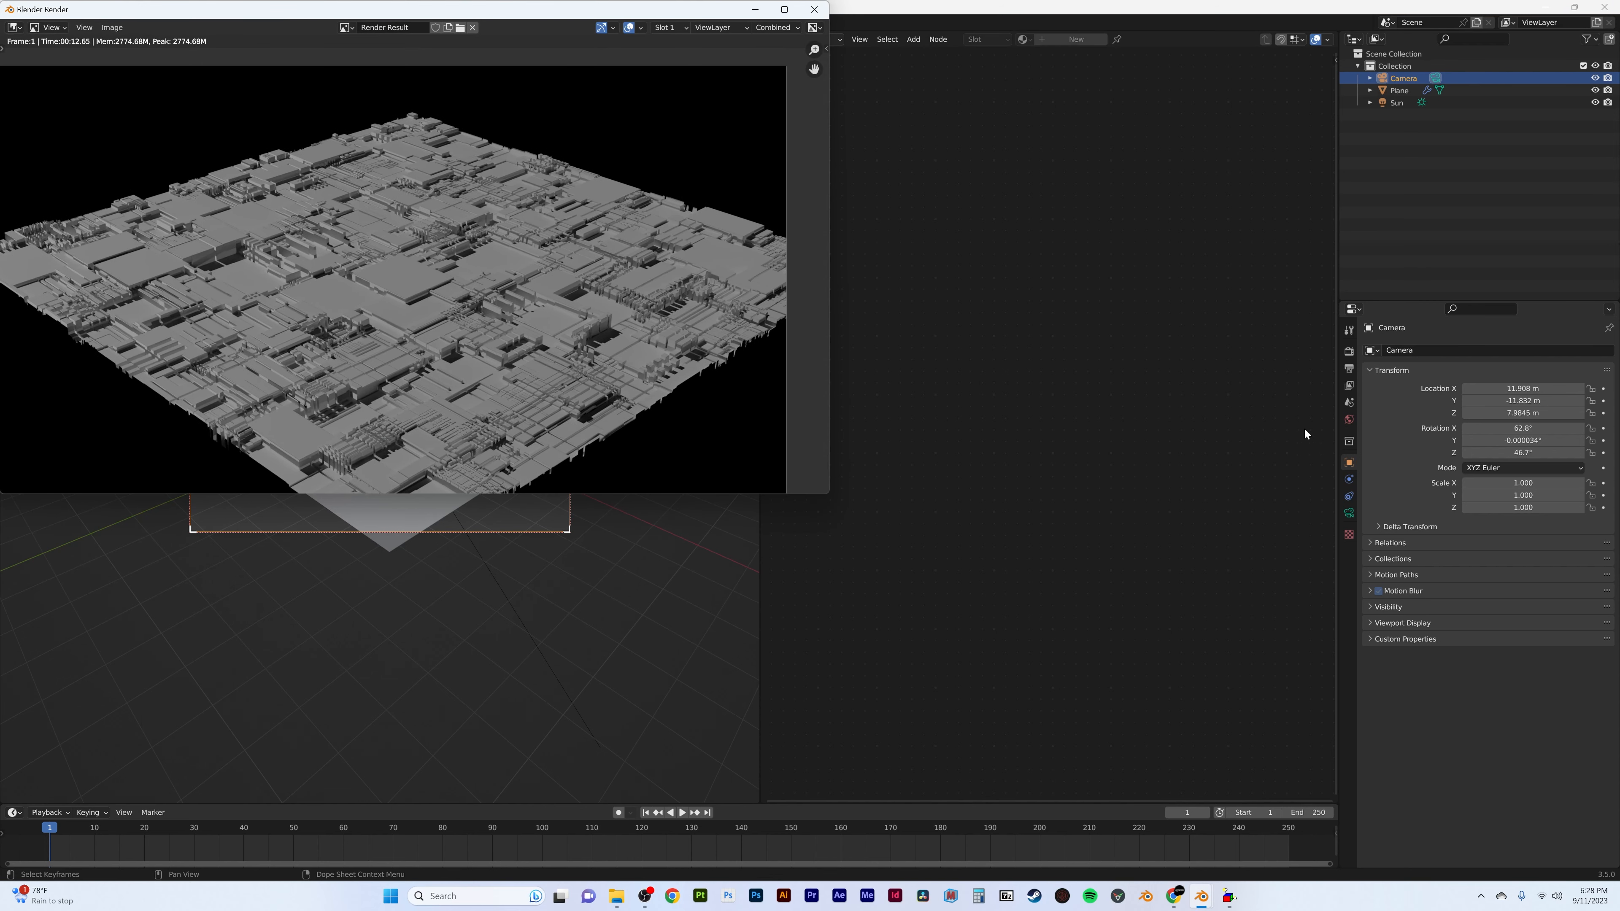
key(Escape)
click(494, 452)
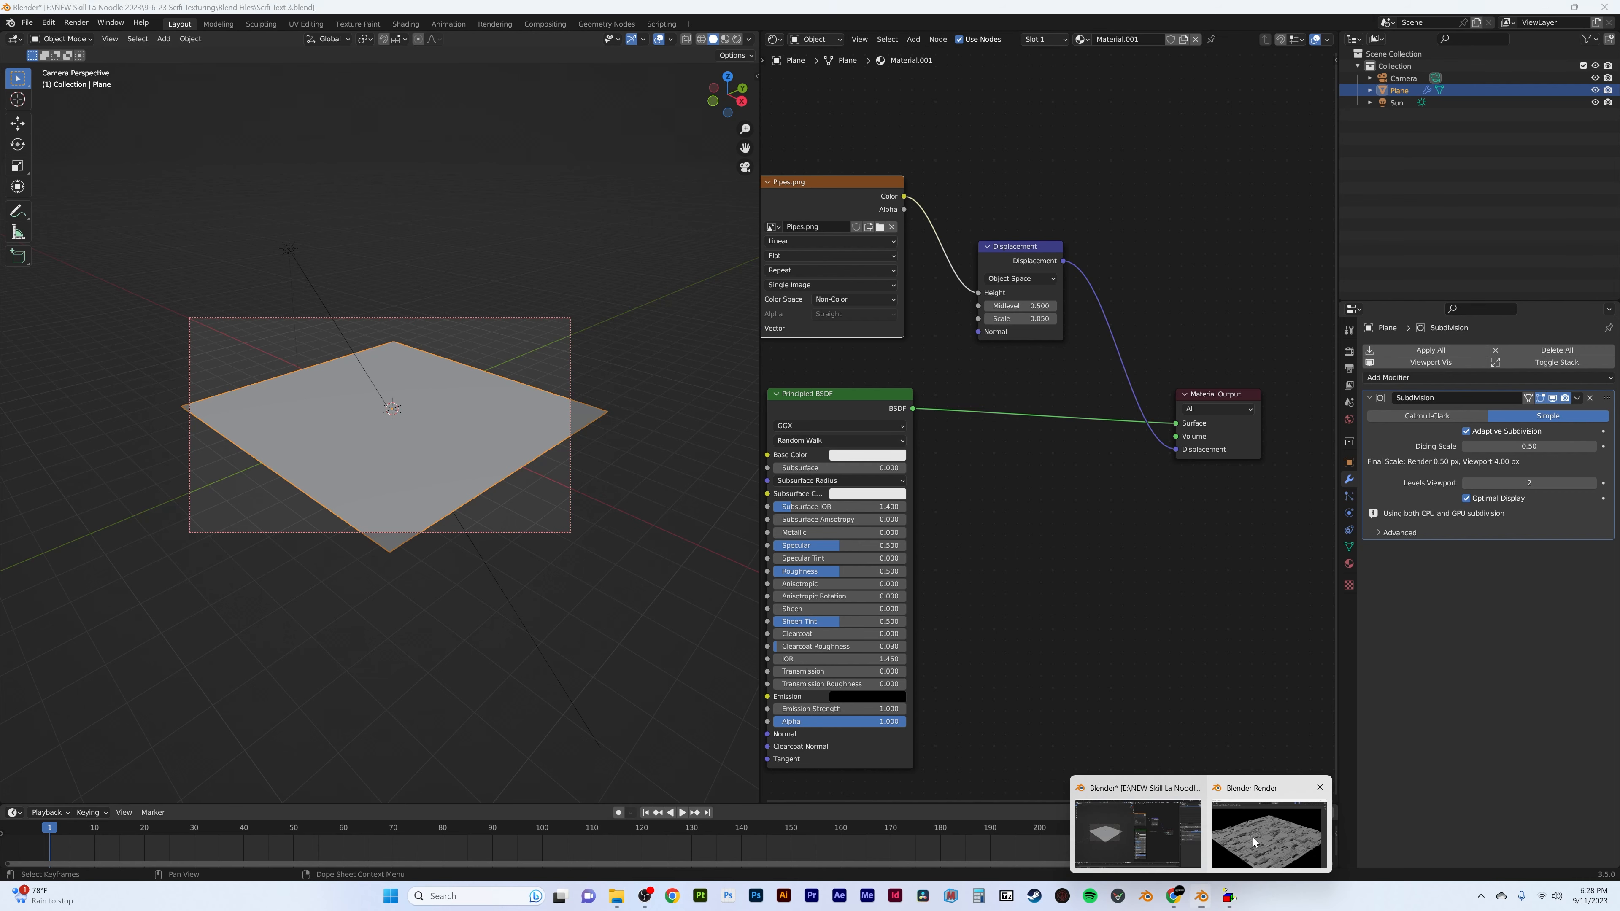
- Reopen the finished render, inspect the displacement detail both close up and as a whole, and close its window
click(1272, 836)
scroll(460, 377, up, 2)
scroll(461, 377, down, 3)
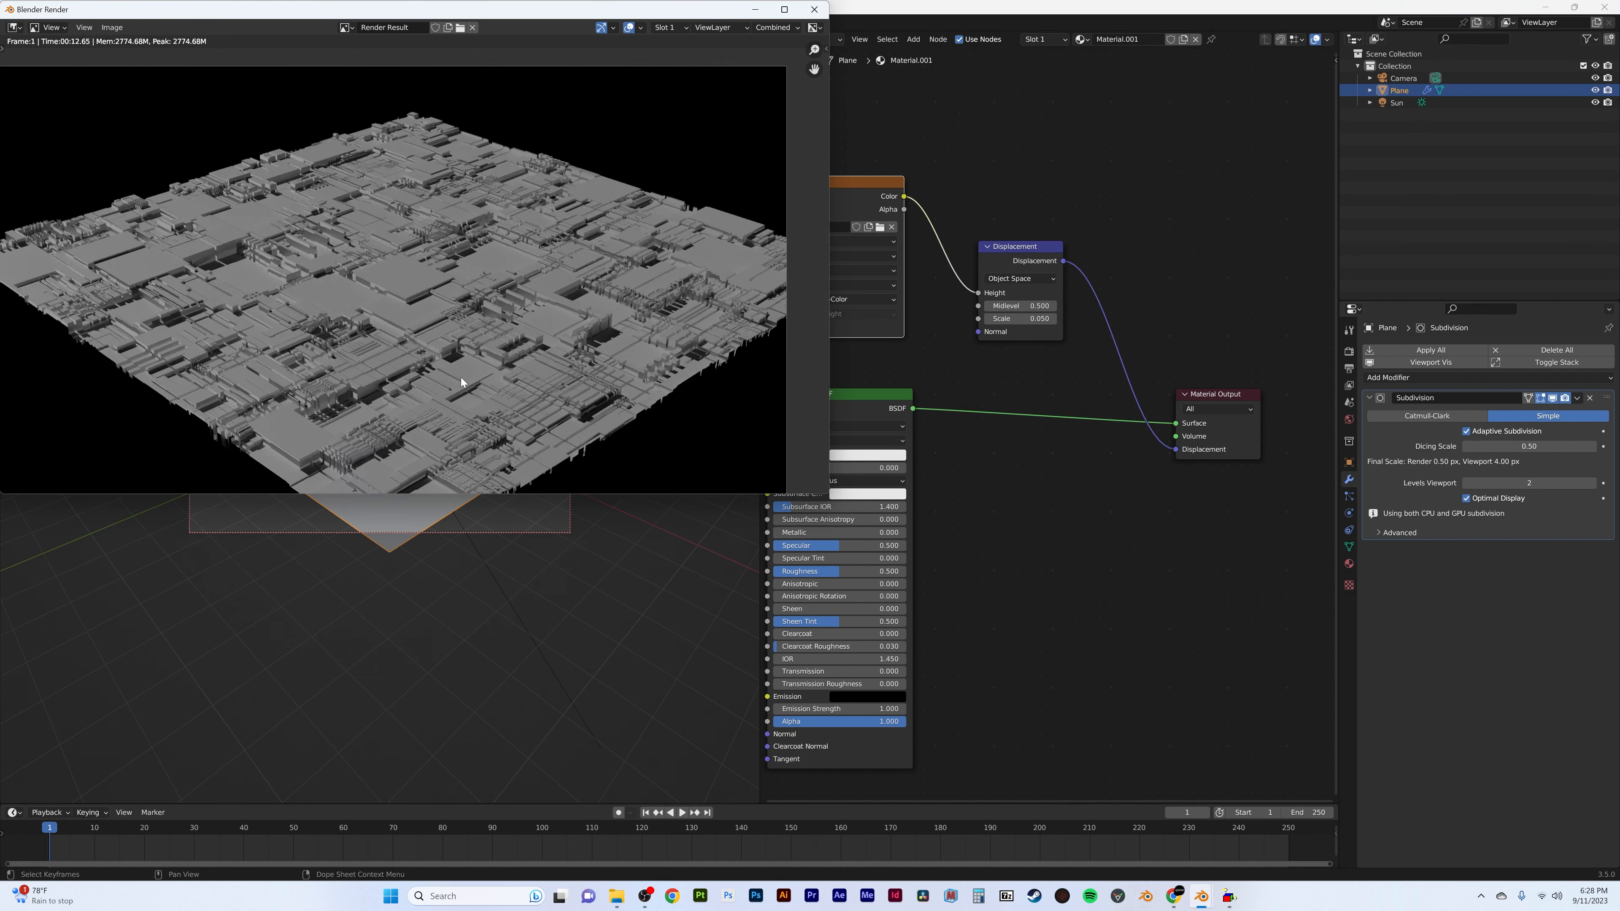
scroll(461, 377, up, 1)
scroll(553, 332, up, 3)
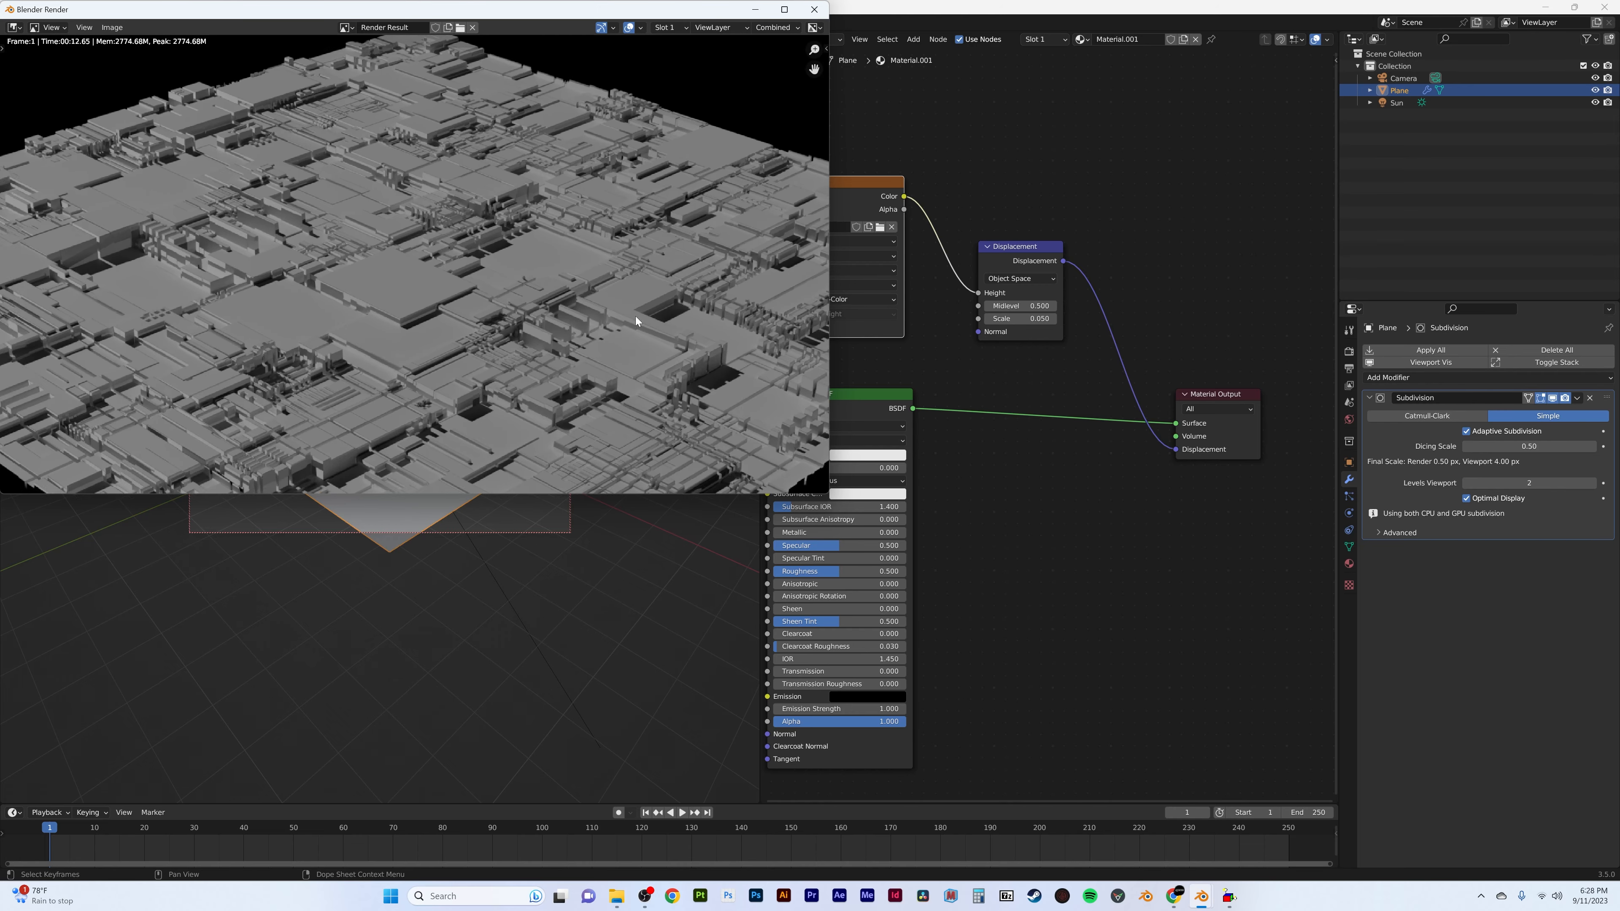
drag(600, 18, 881, 144)
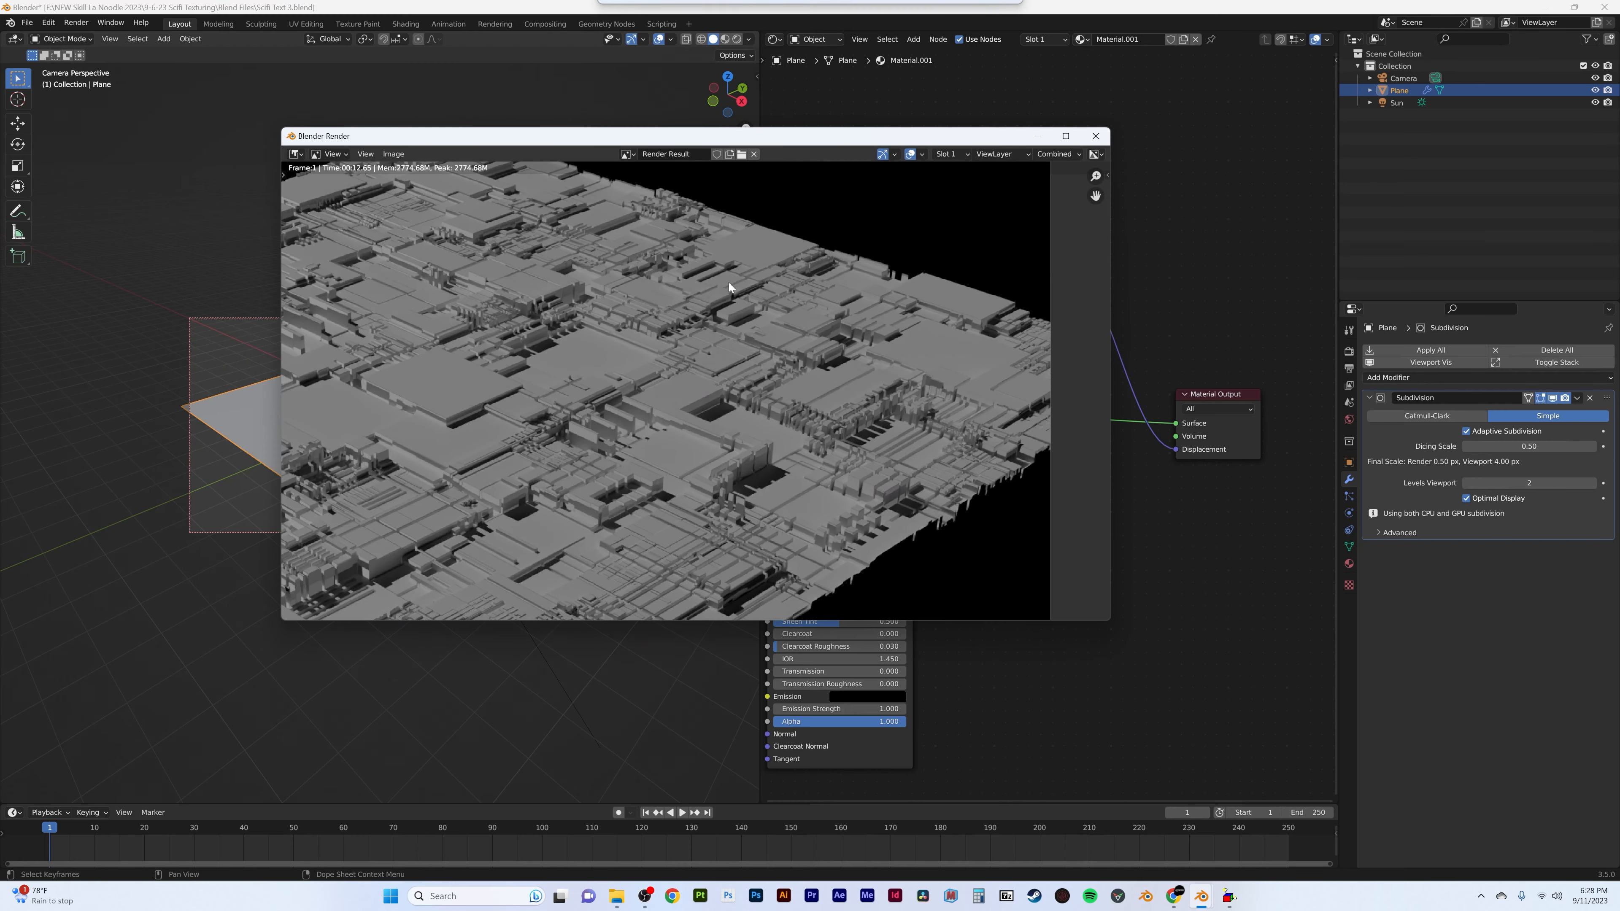
scroll(634, 386, down, 4)
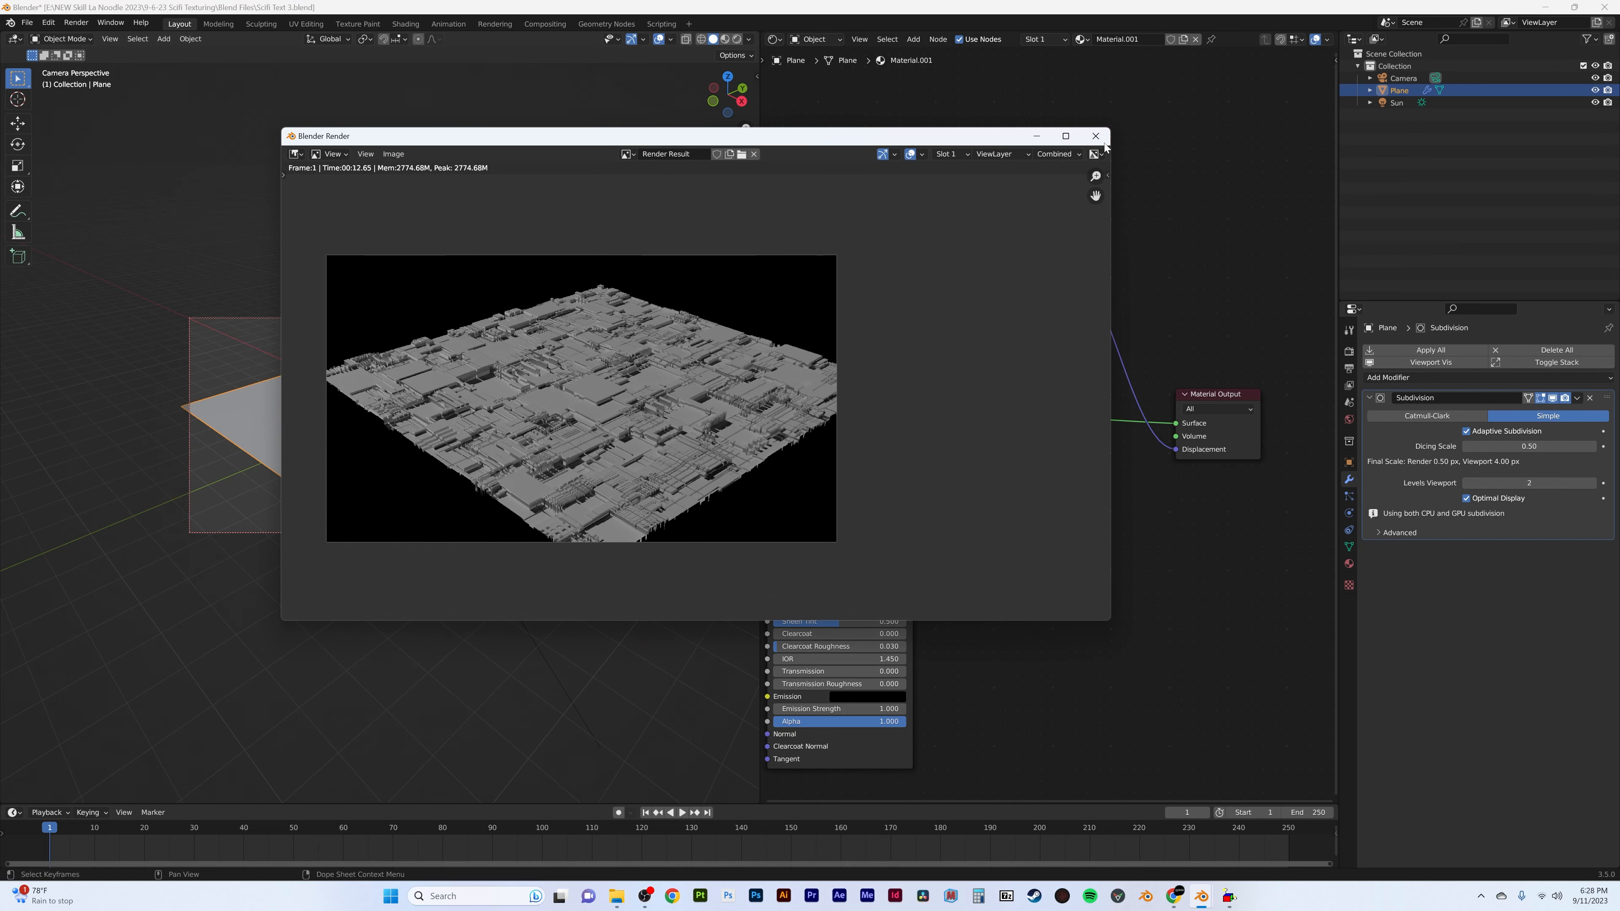
click(1095, 137)
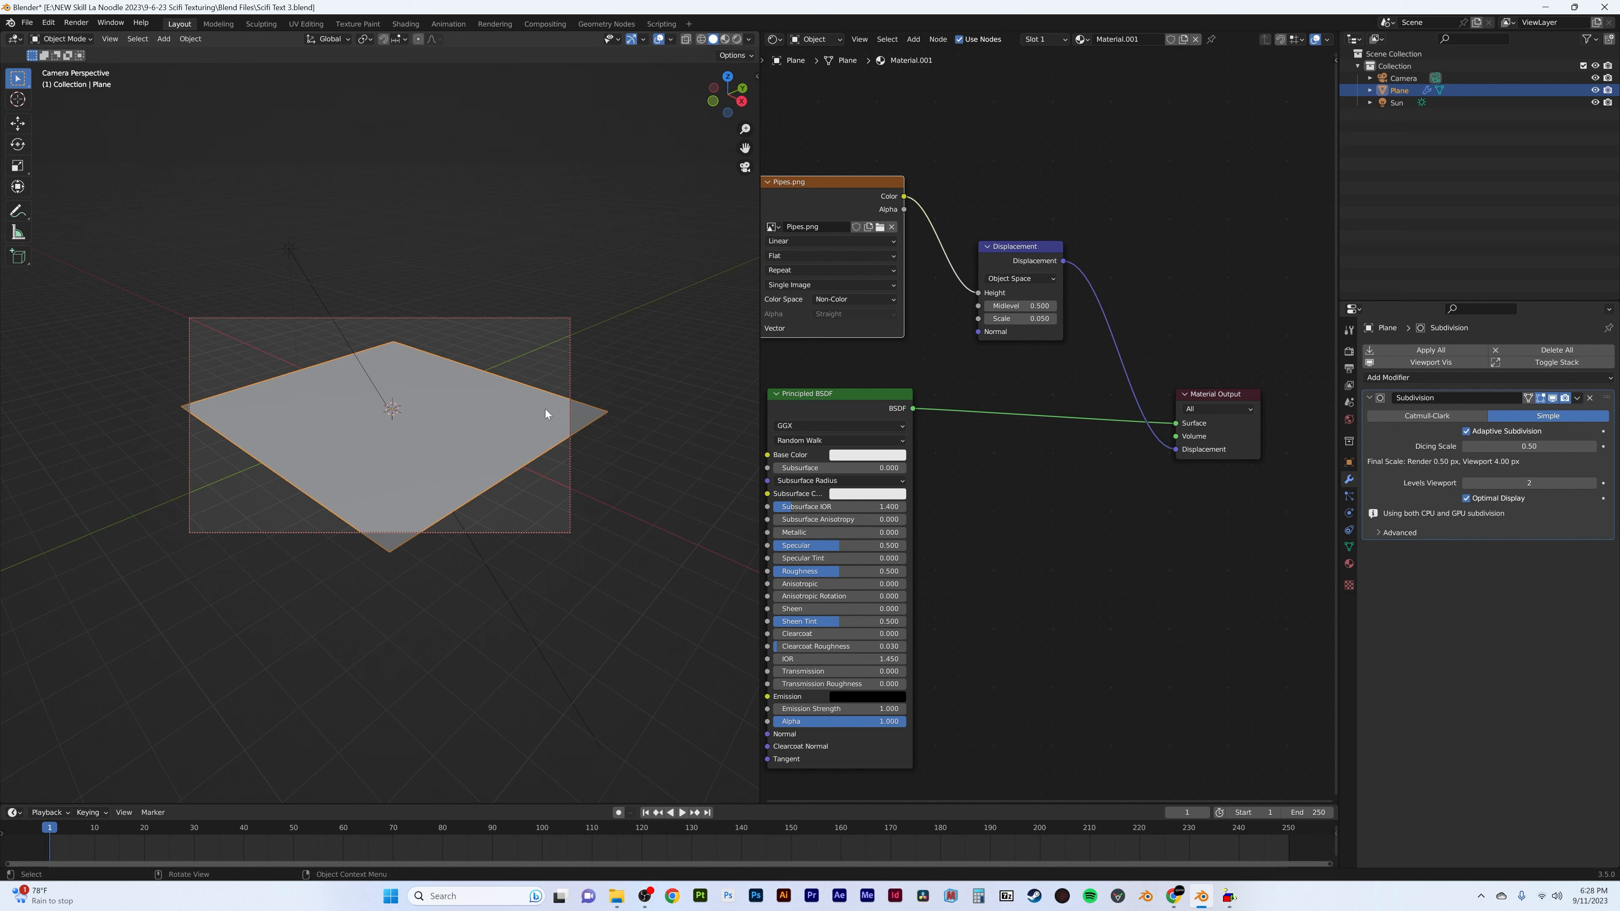
- Delete the displaced plane, adjust the camera angle slightly, and unlock the camera from the view
key(Delete)
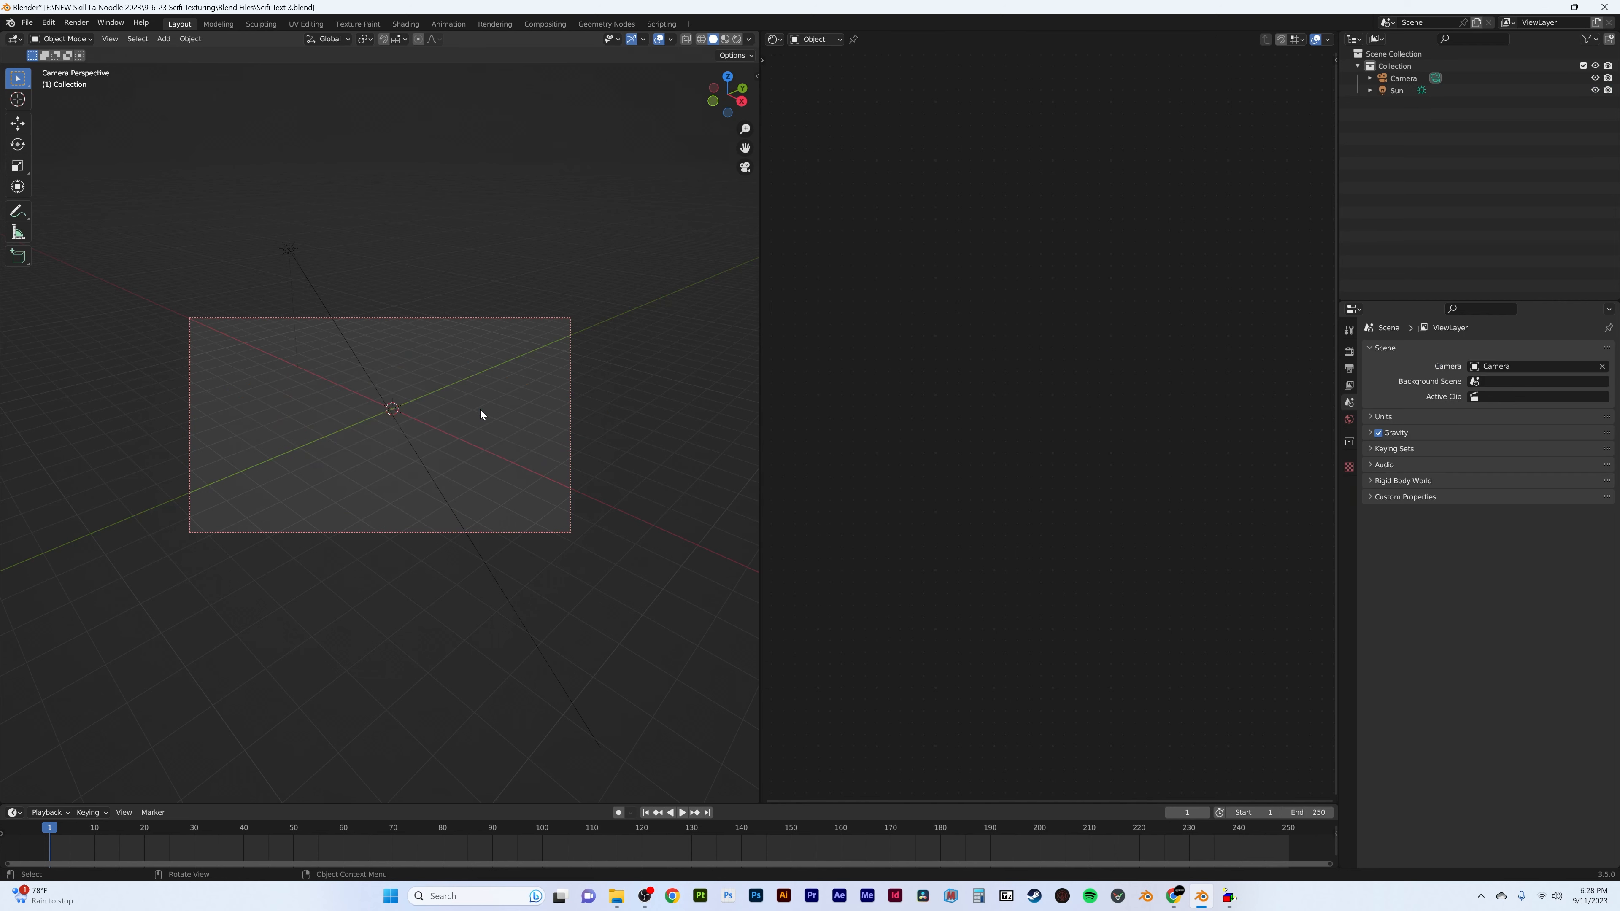
middle_drag(335, 304, 384, 373)
key(n)
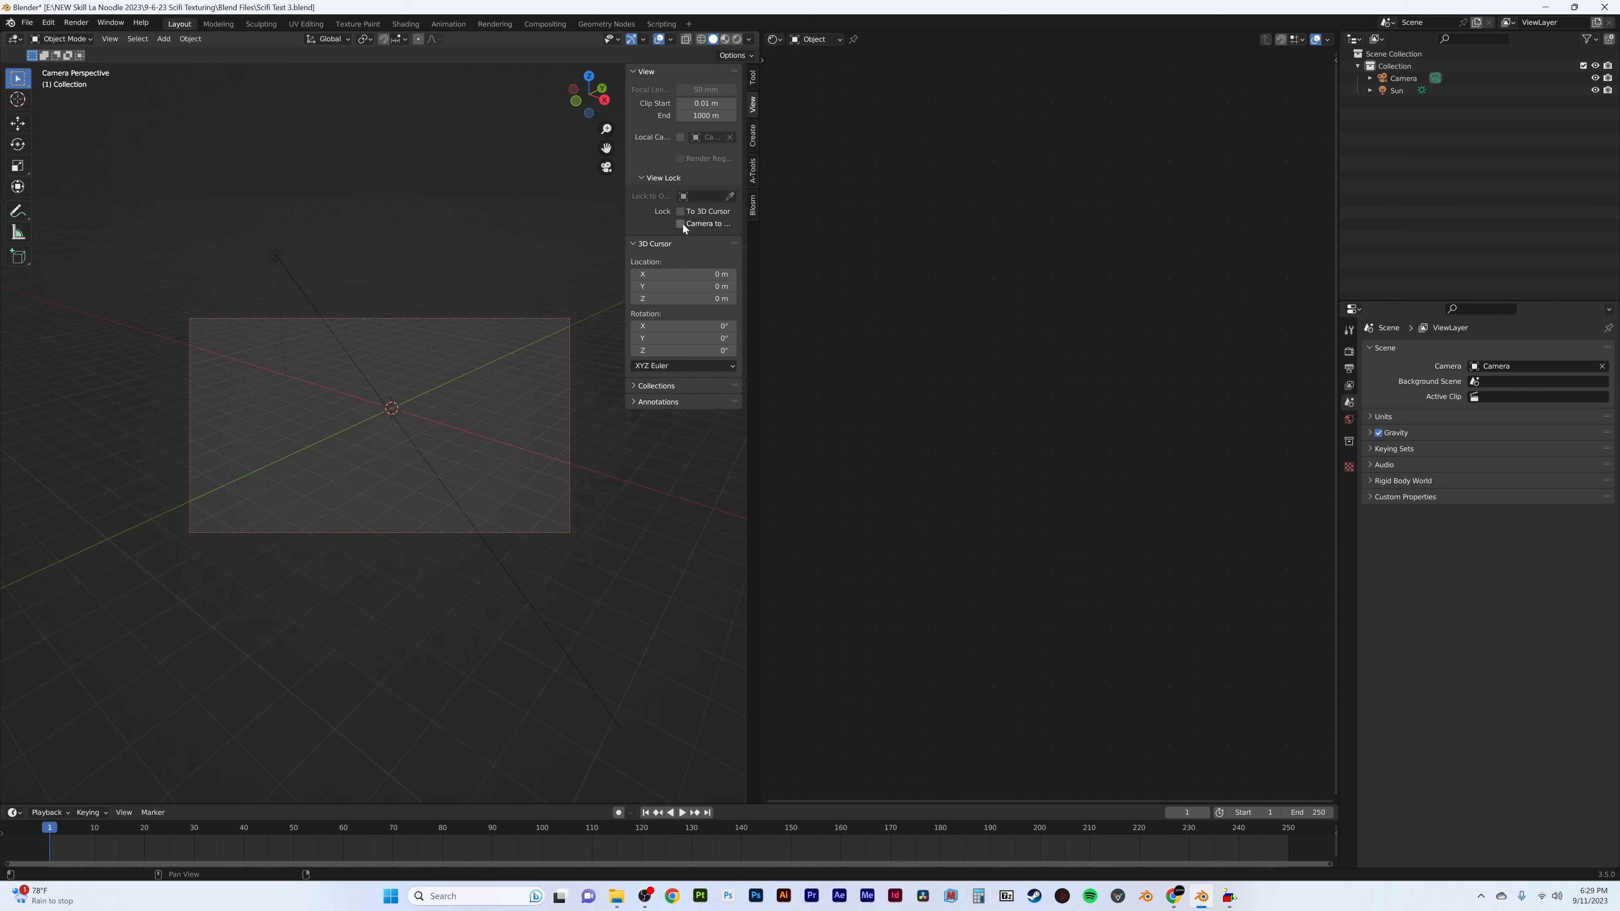
key(n)
- Move the sun and the camera together into a new collection named Scene
click(277, 256)
shift+click(480, 319)
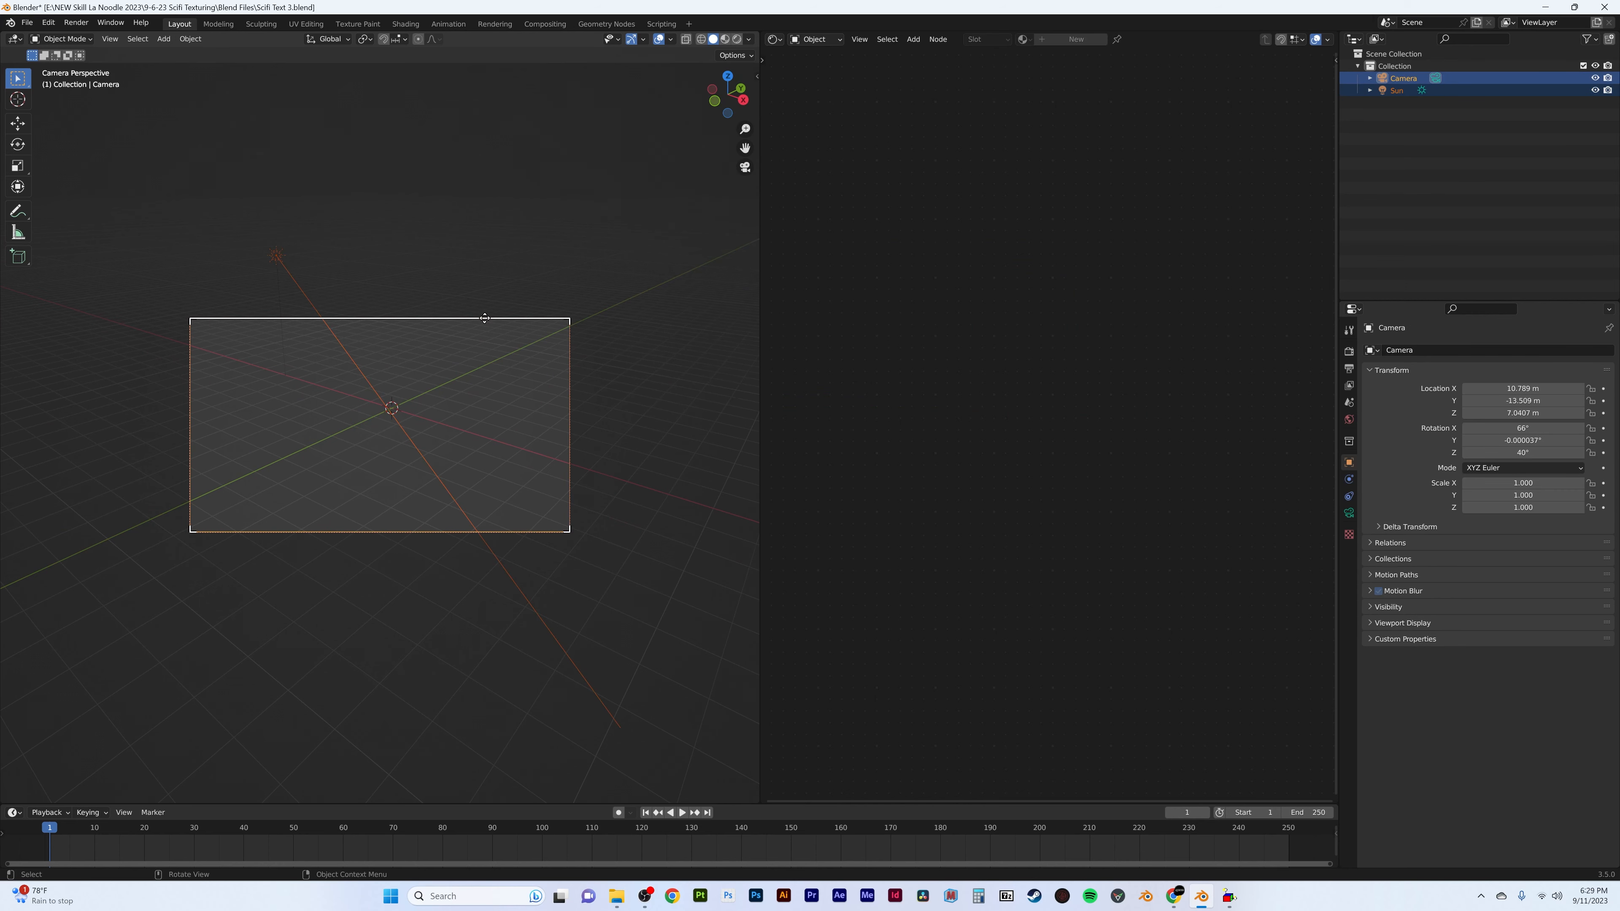
key(m)
click(543, 334)
text(Scene)
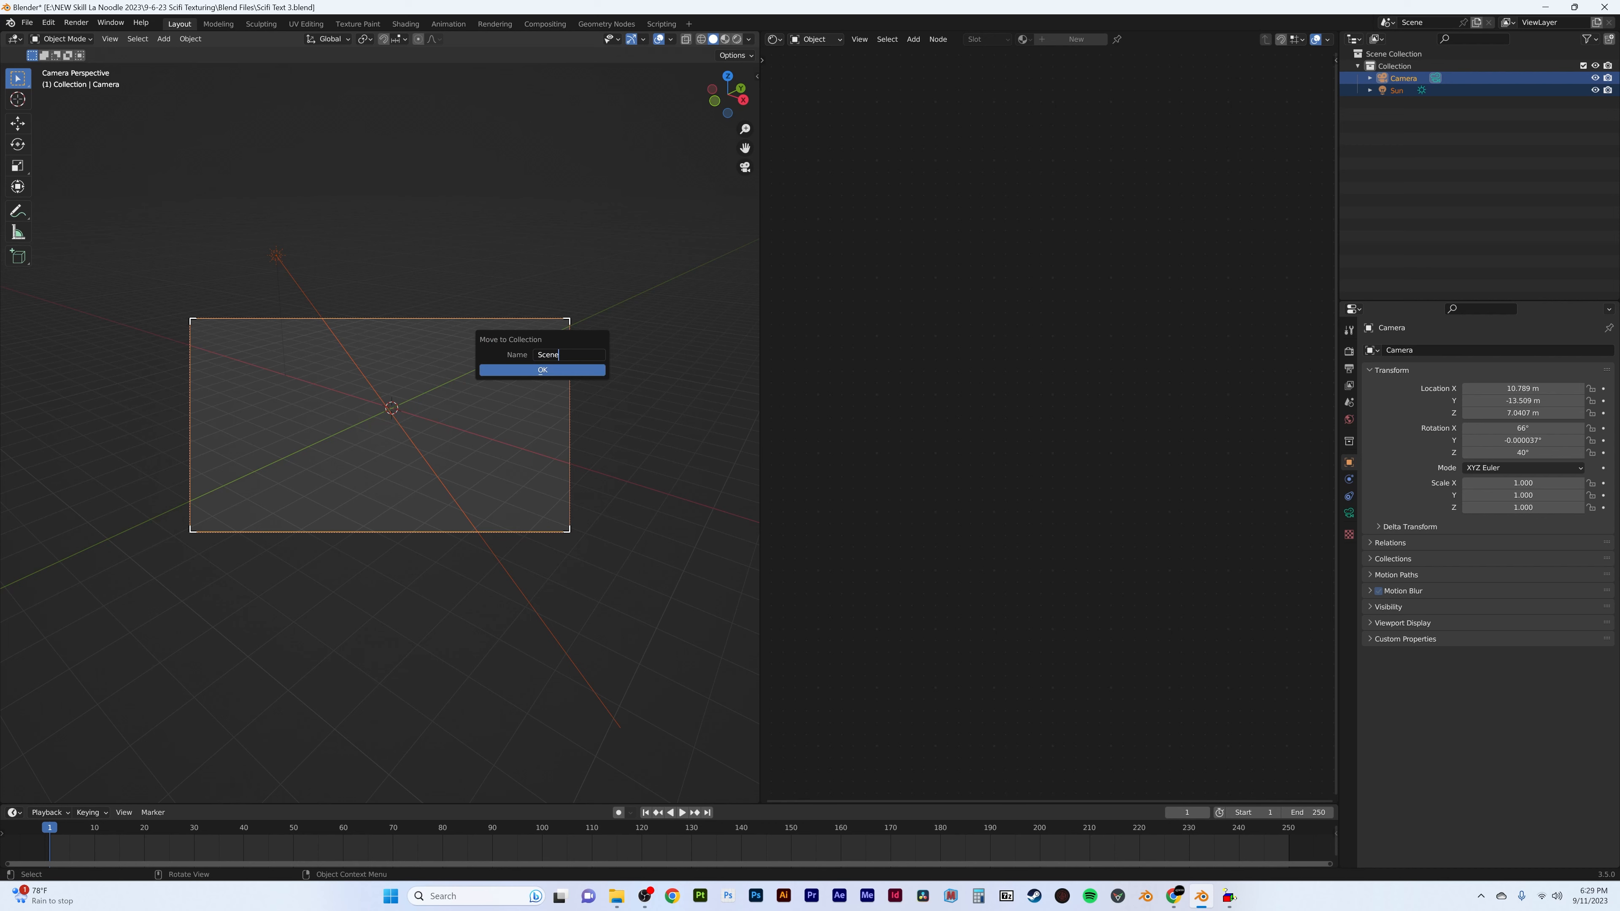
key(Return)
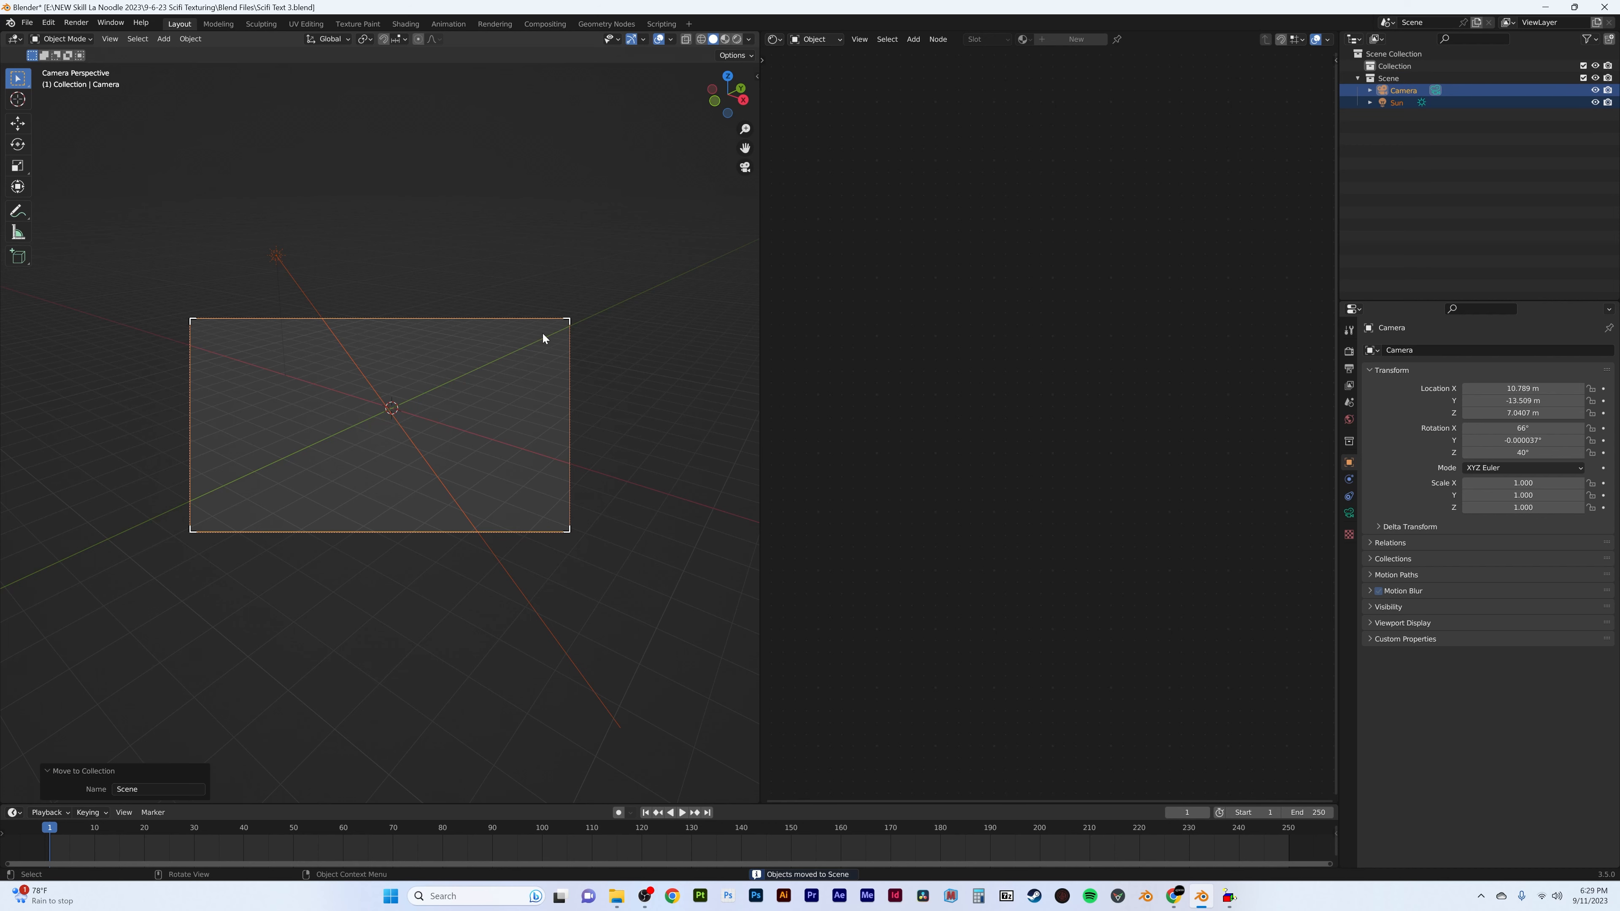
- Collapse the Scene collection, place it above the empty Collection, and exclude it from the view layer
click(1357, 78)
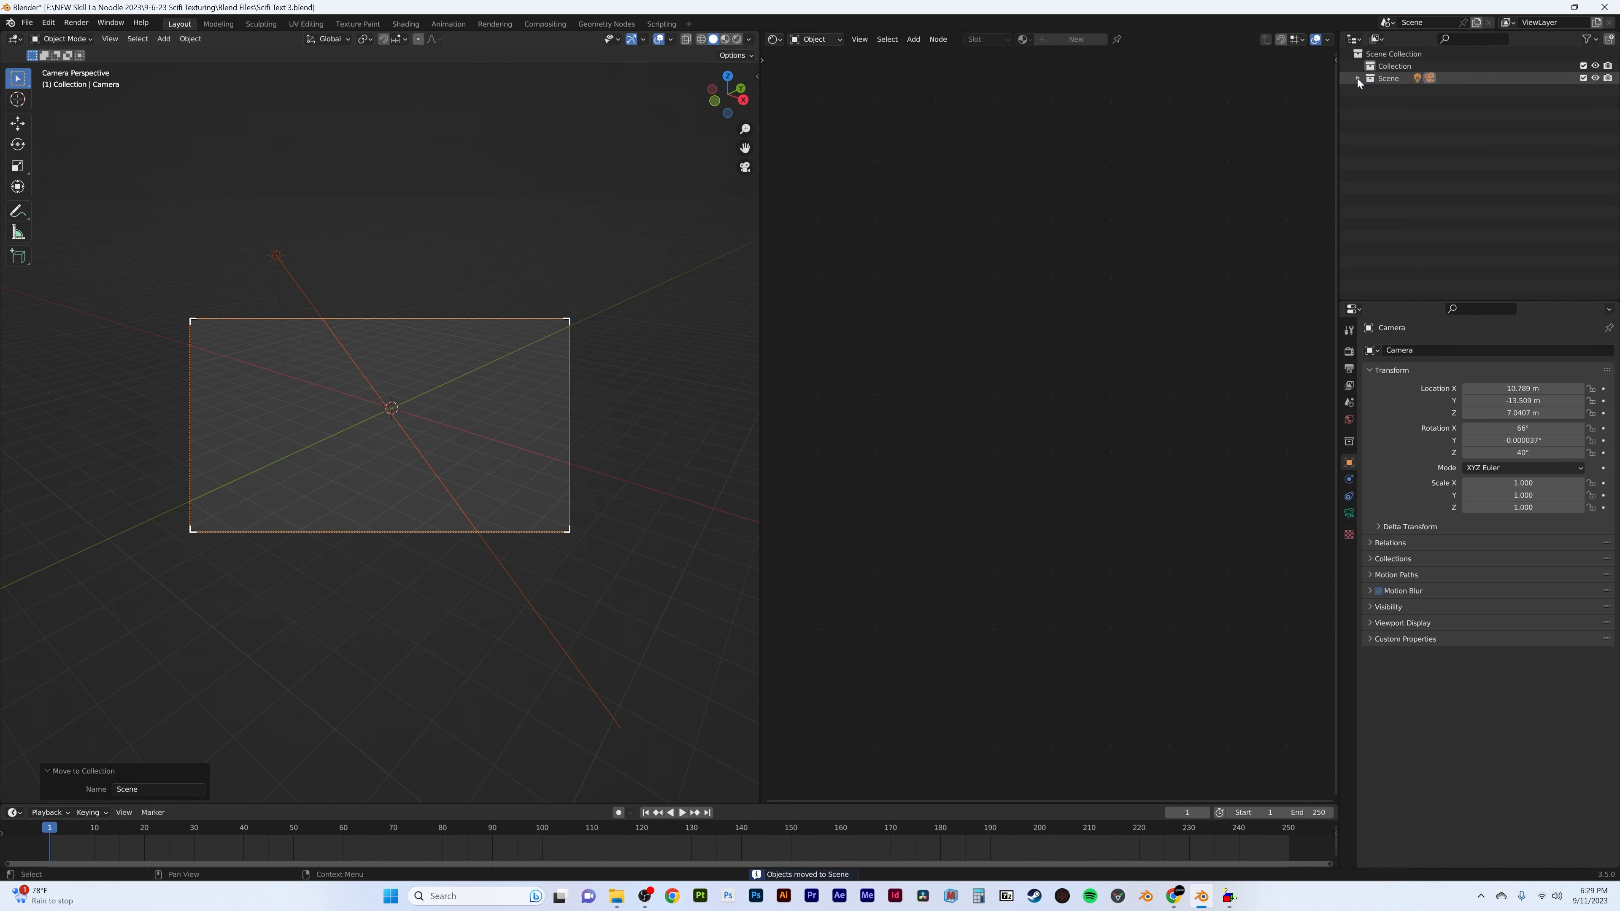
drag(1394, 78, 1390, 63)
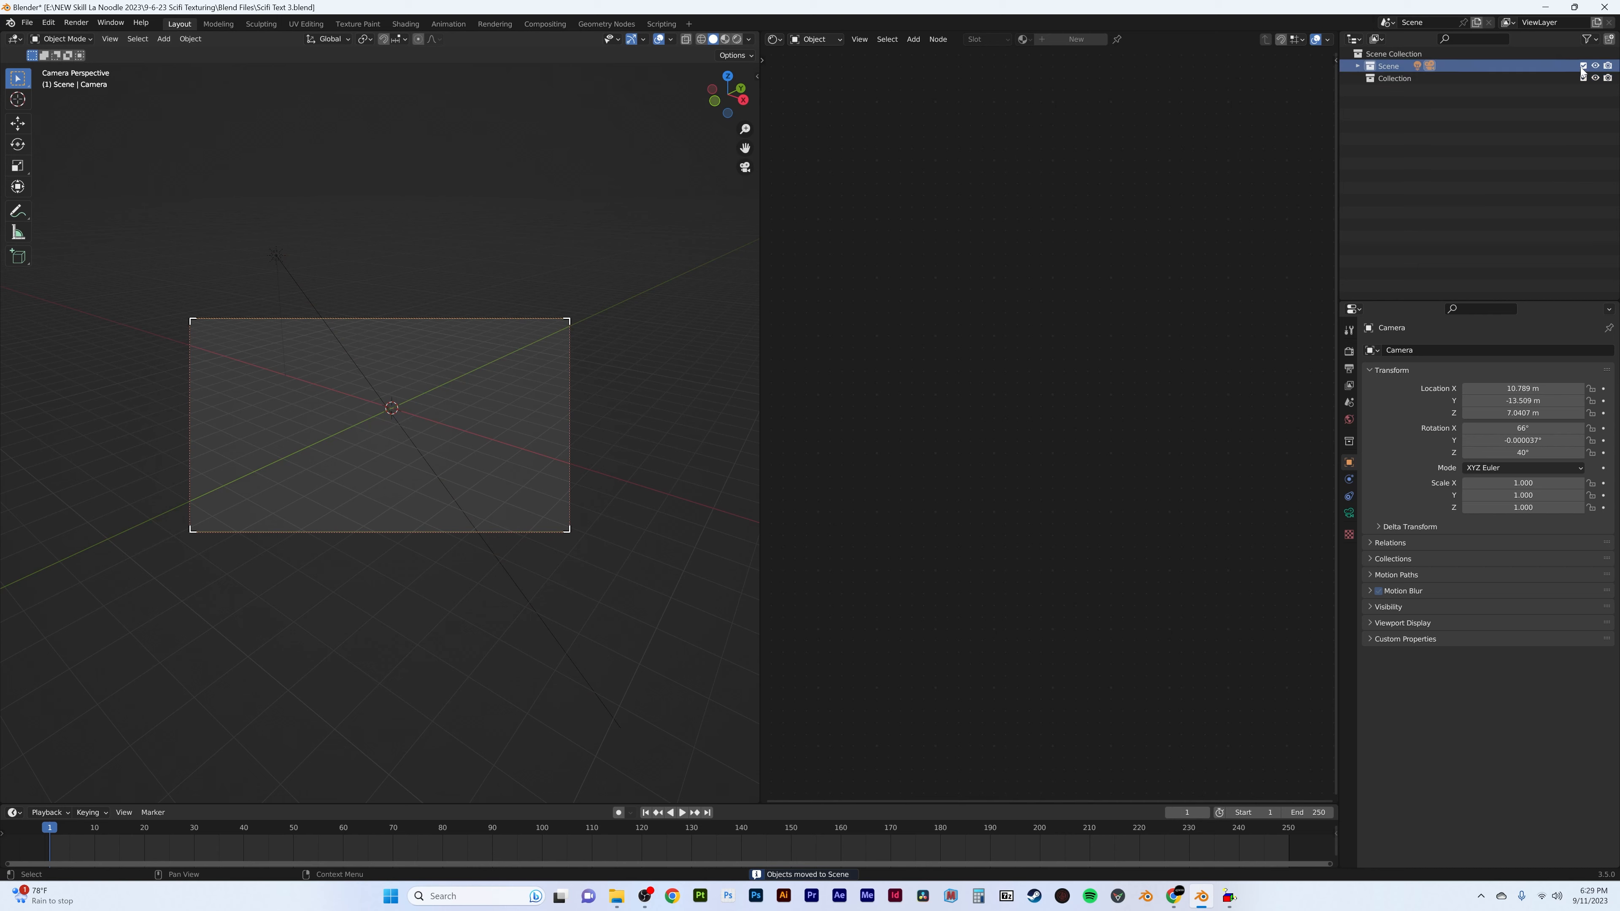
click(1582, 66)
- Add a new plane at the origin and rotate it 90° about the global X axis so it stands upright
middle_drag(607, 379, 455, 444)
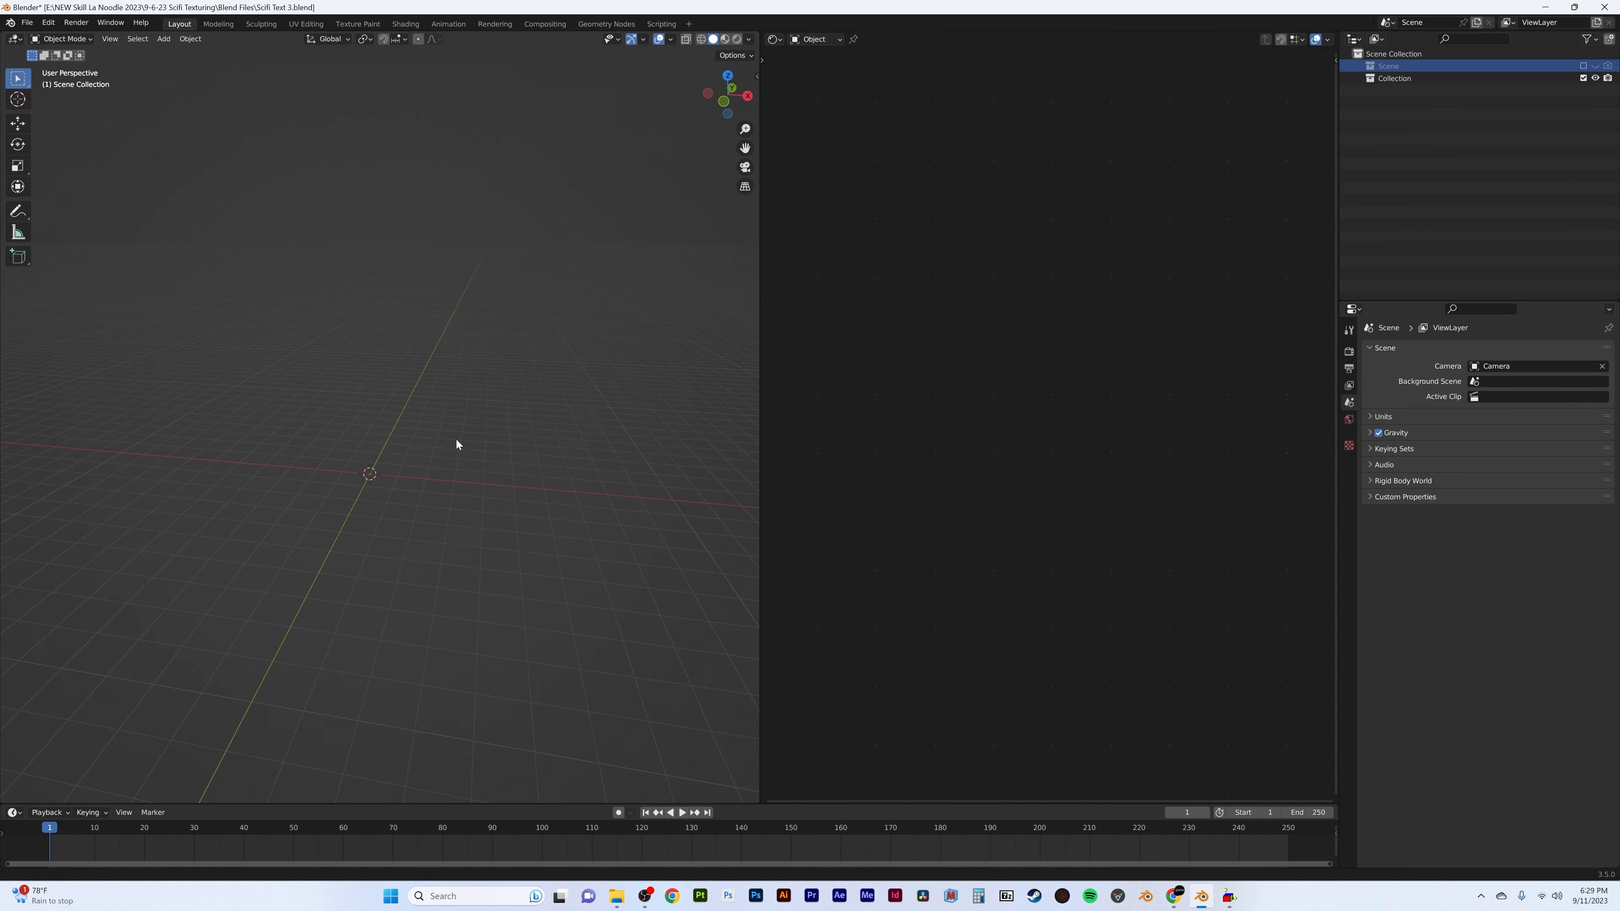
key(shift+a)
mouse_move(487, 167)
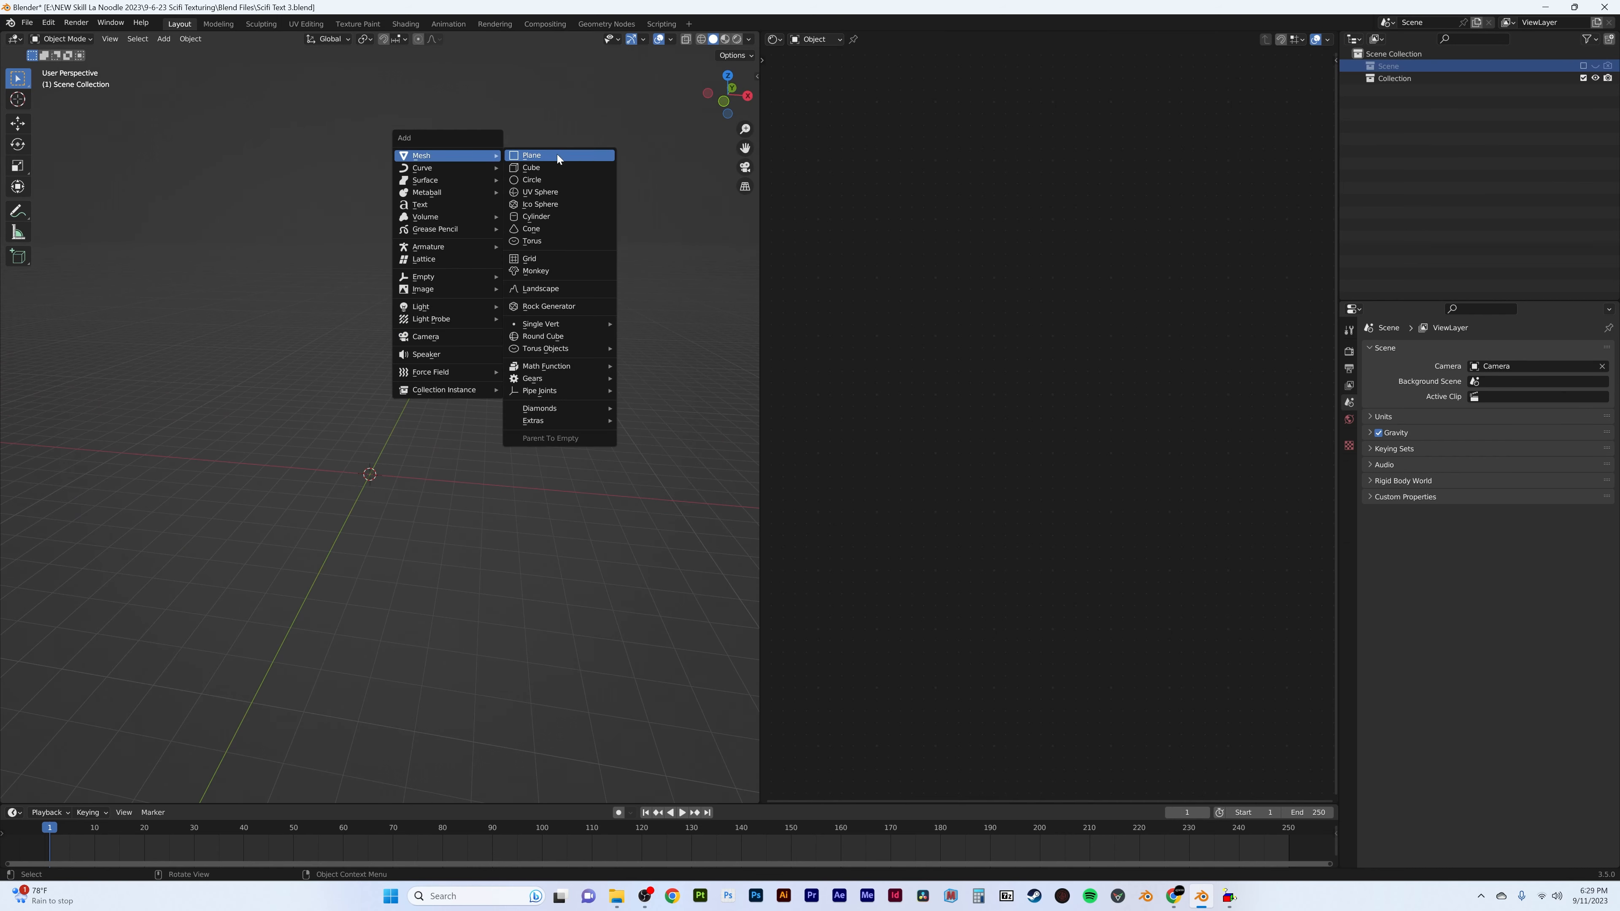
click(558, 154)
text(rx90)
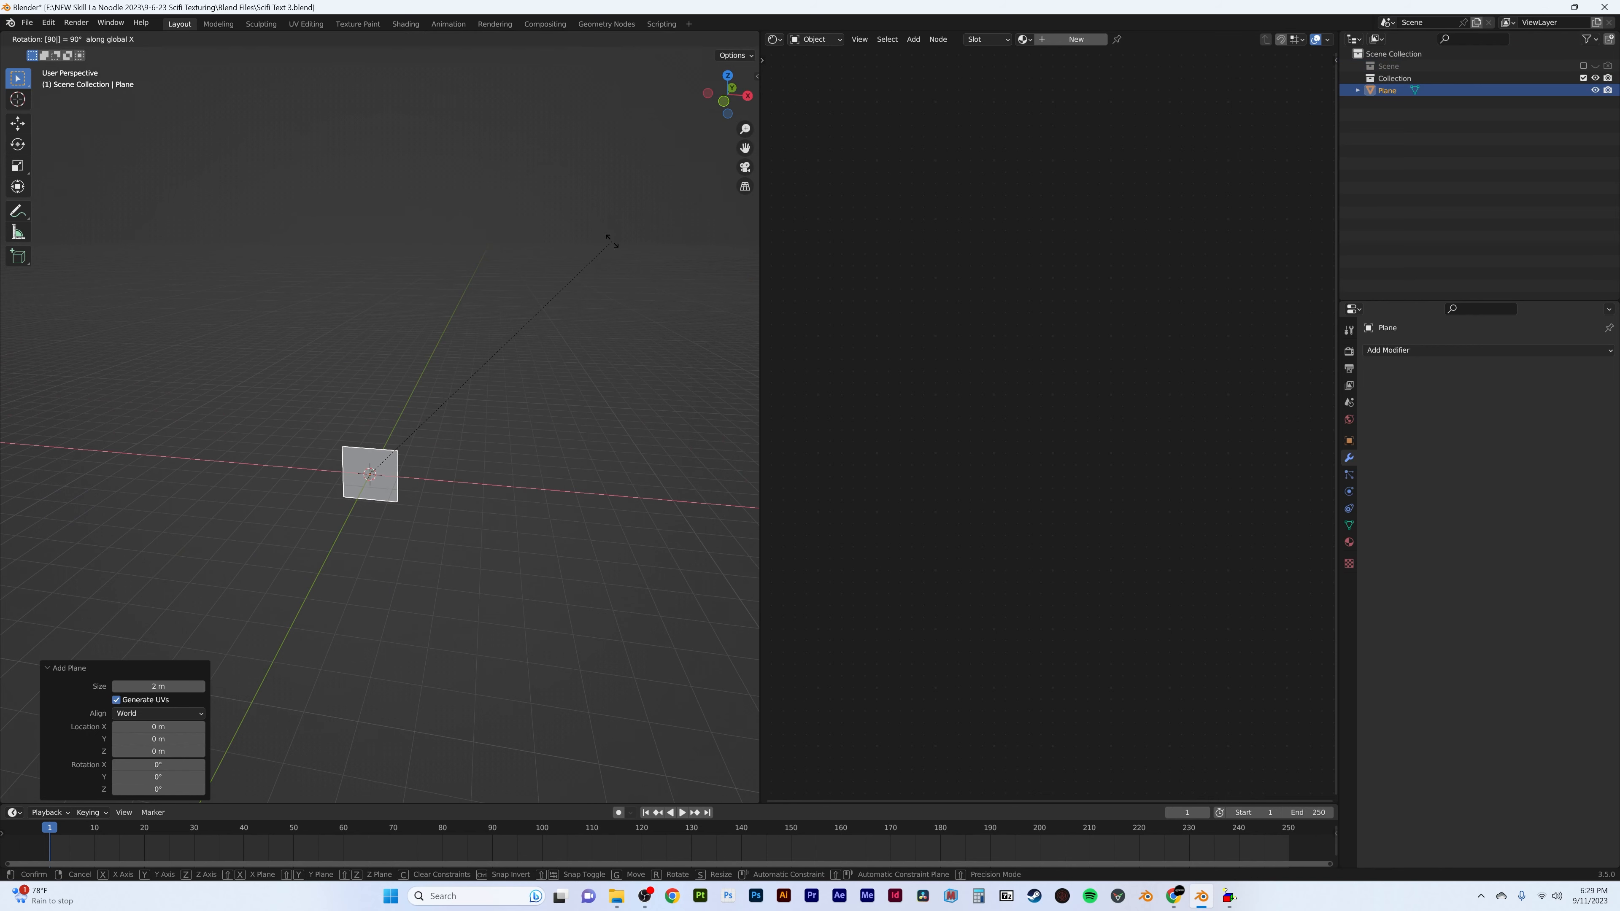
key(Return)
- In front view, stretch the upright plane along X to about four times its width
key(KP_1)
scroll(371, 447, up, 3)
shift+middle_drag(379, 490, 405, 374)
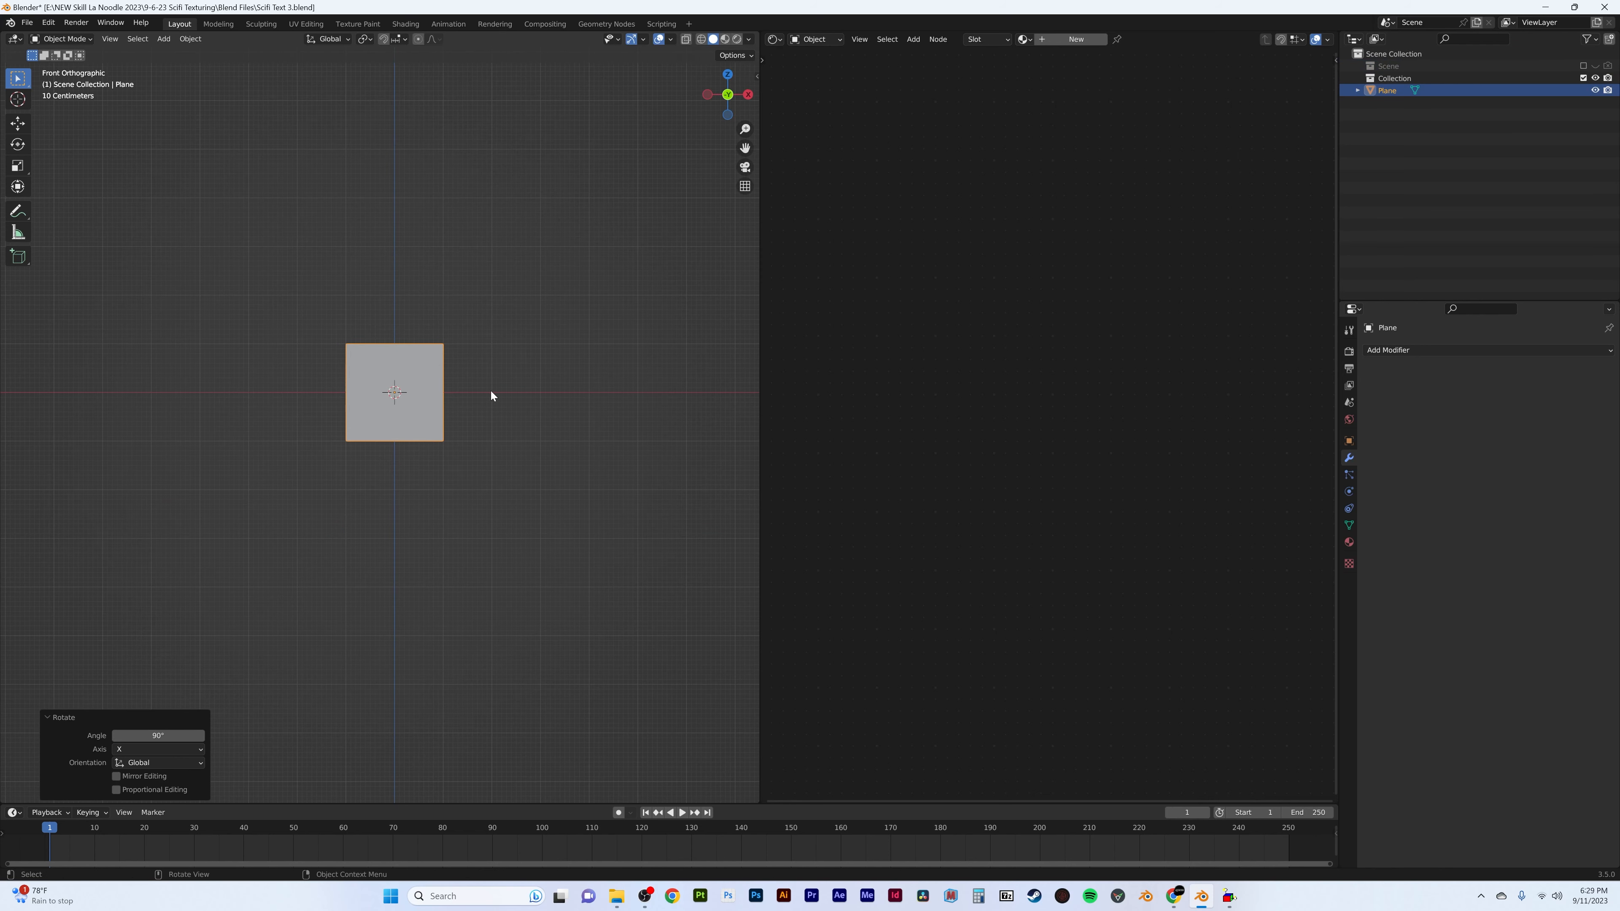
key(s)
key(x)
ctrl+click(29, 383)
- Add a centred vertical loop cut in Edit Mode and scale it up along Z to form a hexagonal outline
key(Tab)
key(ctrl+r)
click(452, 351)
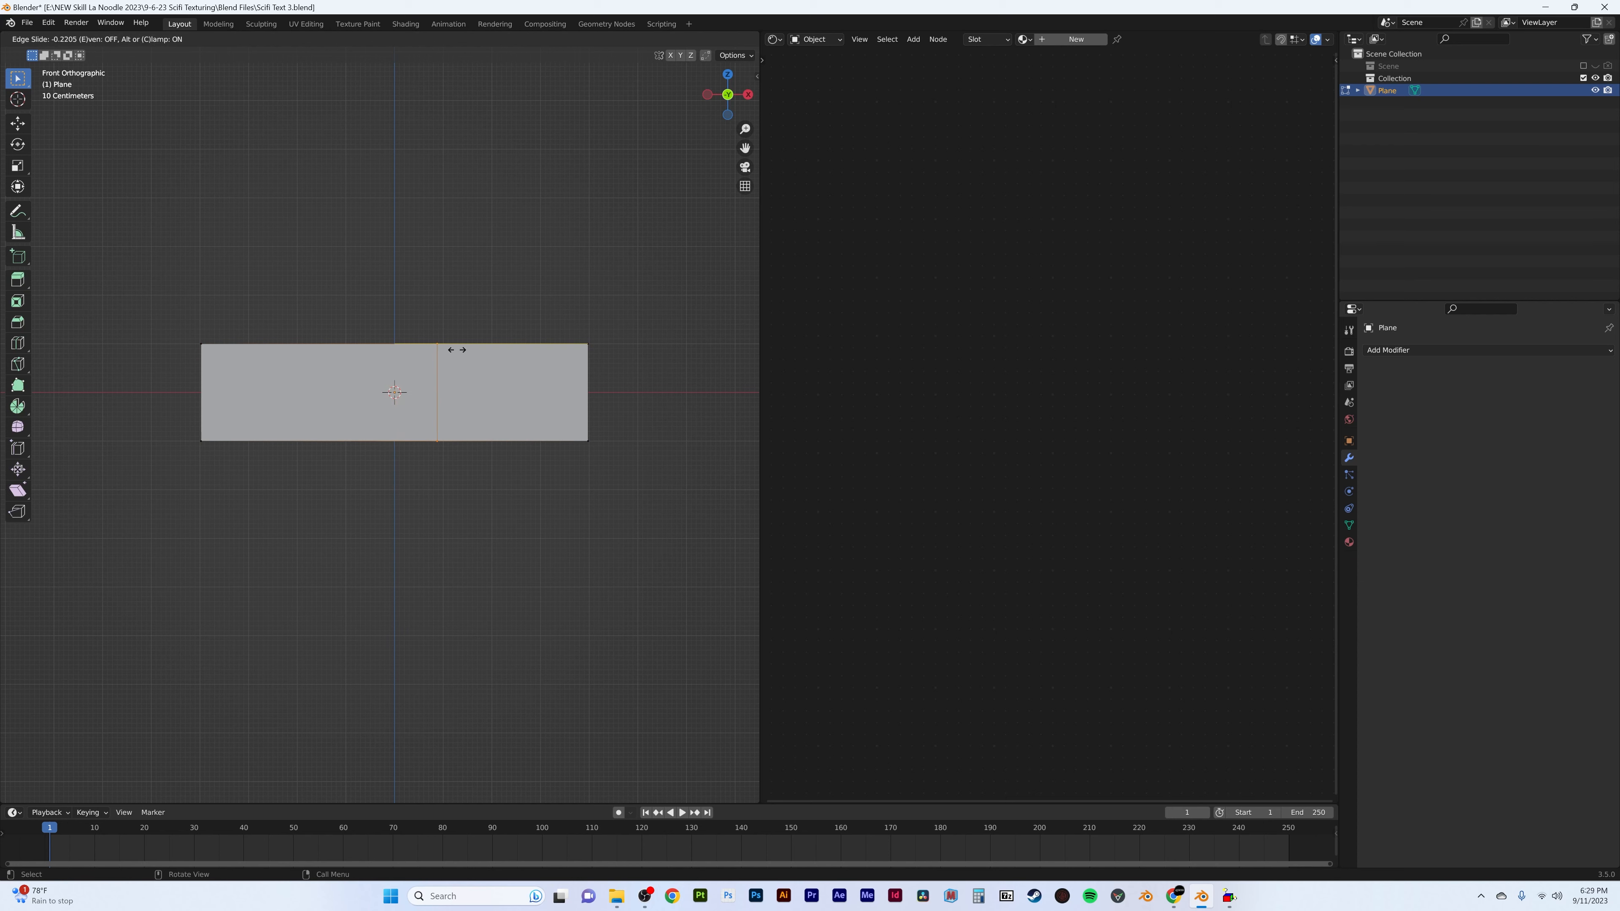
right_click(454, 351)
key(s)
key(z)
click(571, 355)
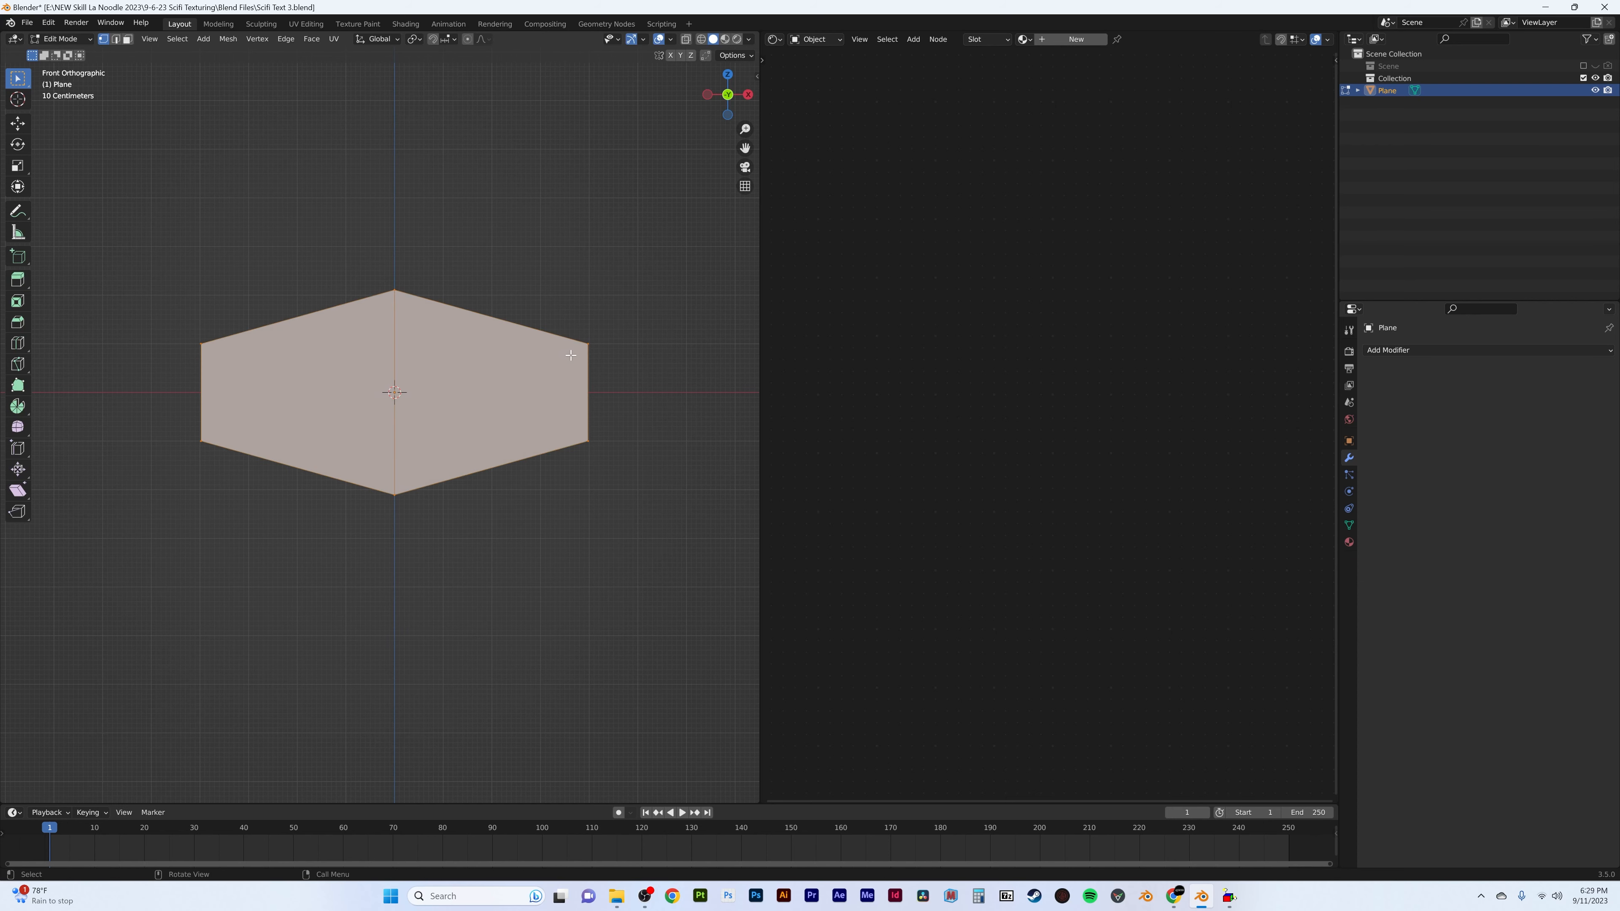
- Widen the whole hexagonal outline along X by a factor of about 1.96
key(s)
key(x)
click(661, 390)
scroll(662, 390, down, 3)
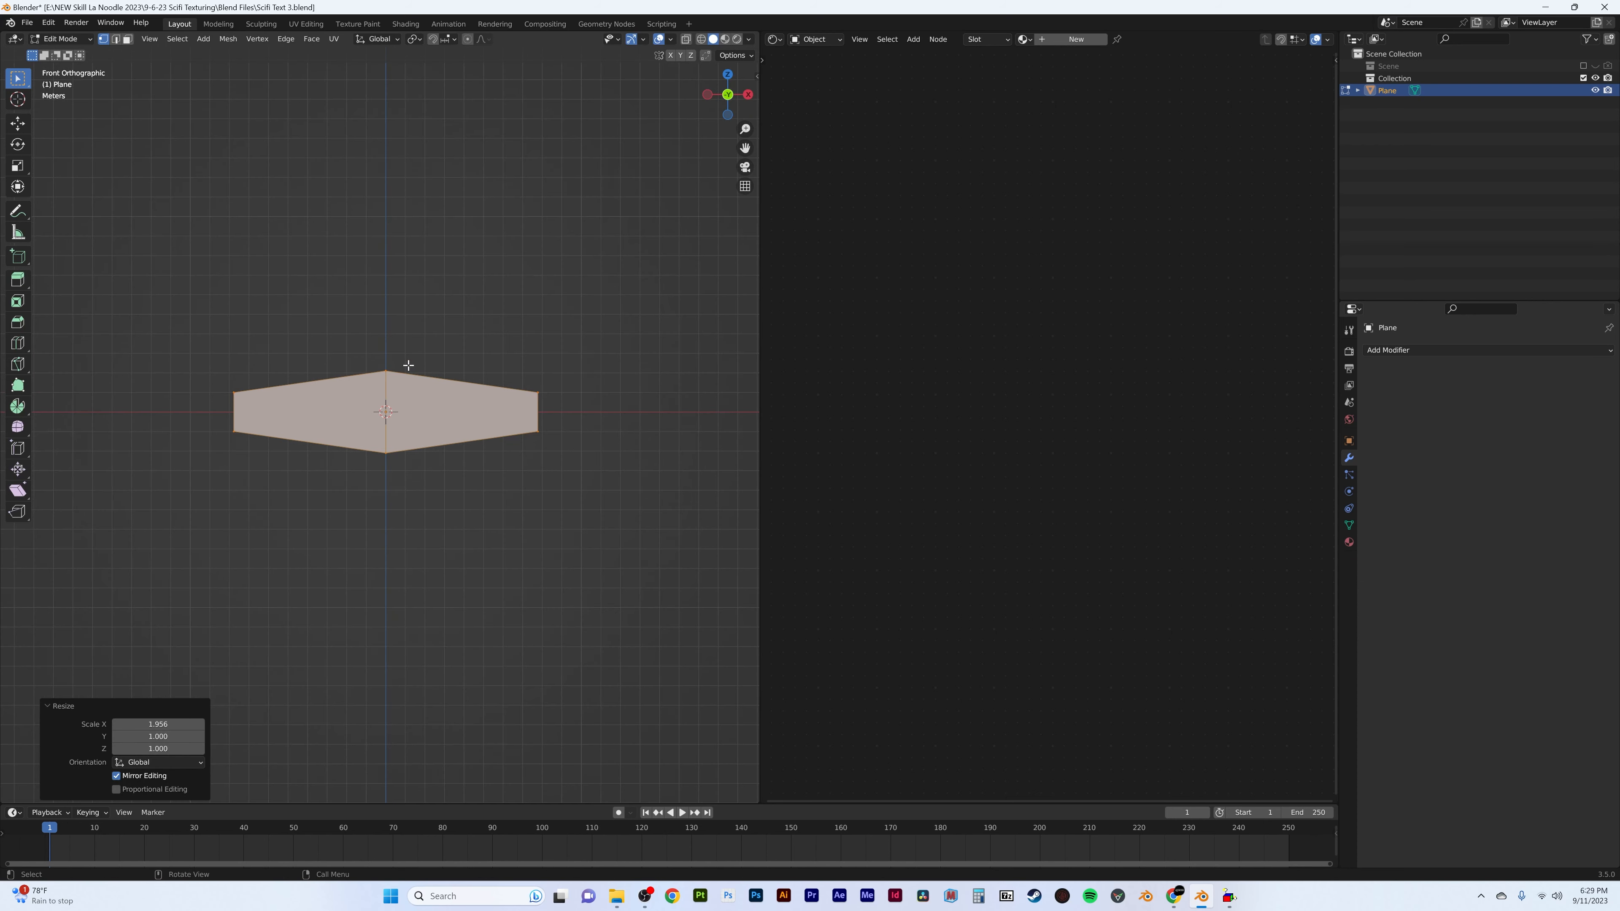
- Spread the hexagon's two middle vertices further apart along Z and shorten its vertical side edges along Z
click(387, 371)
shift+click(387, 458)
key(s)
key(z)
click(557, 402)
click(543, 391)
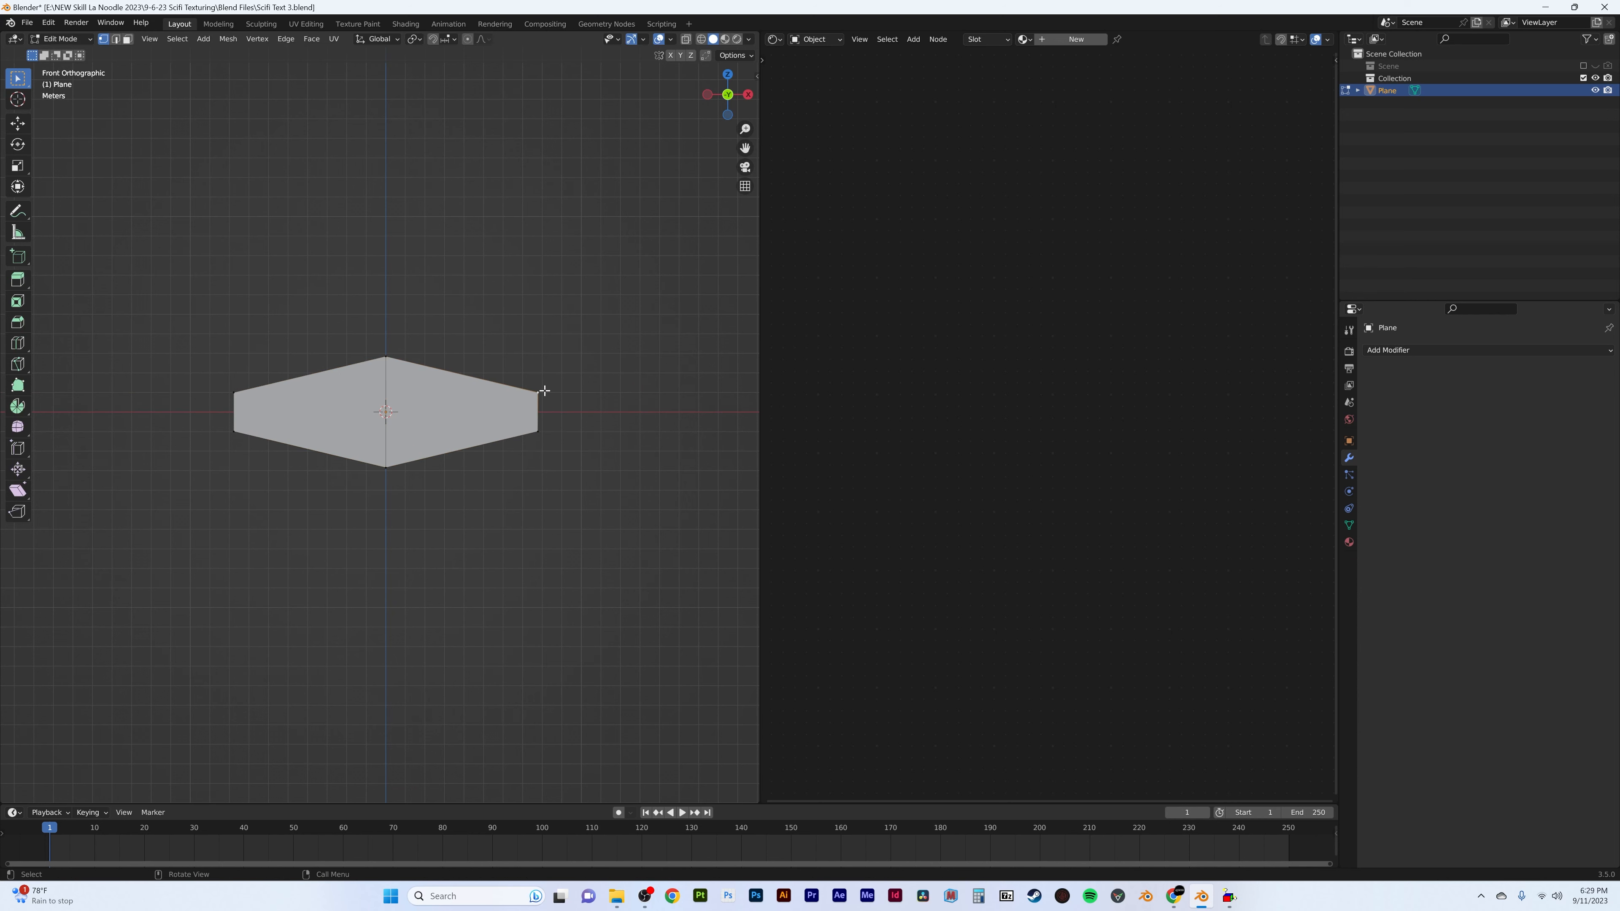
key(s)
key(z)
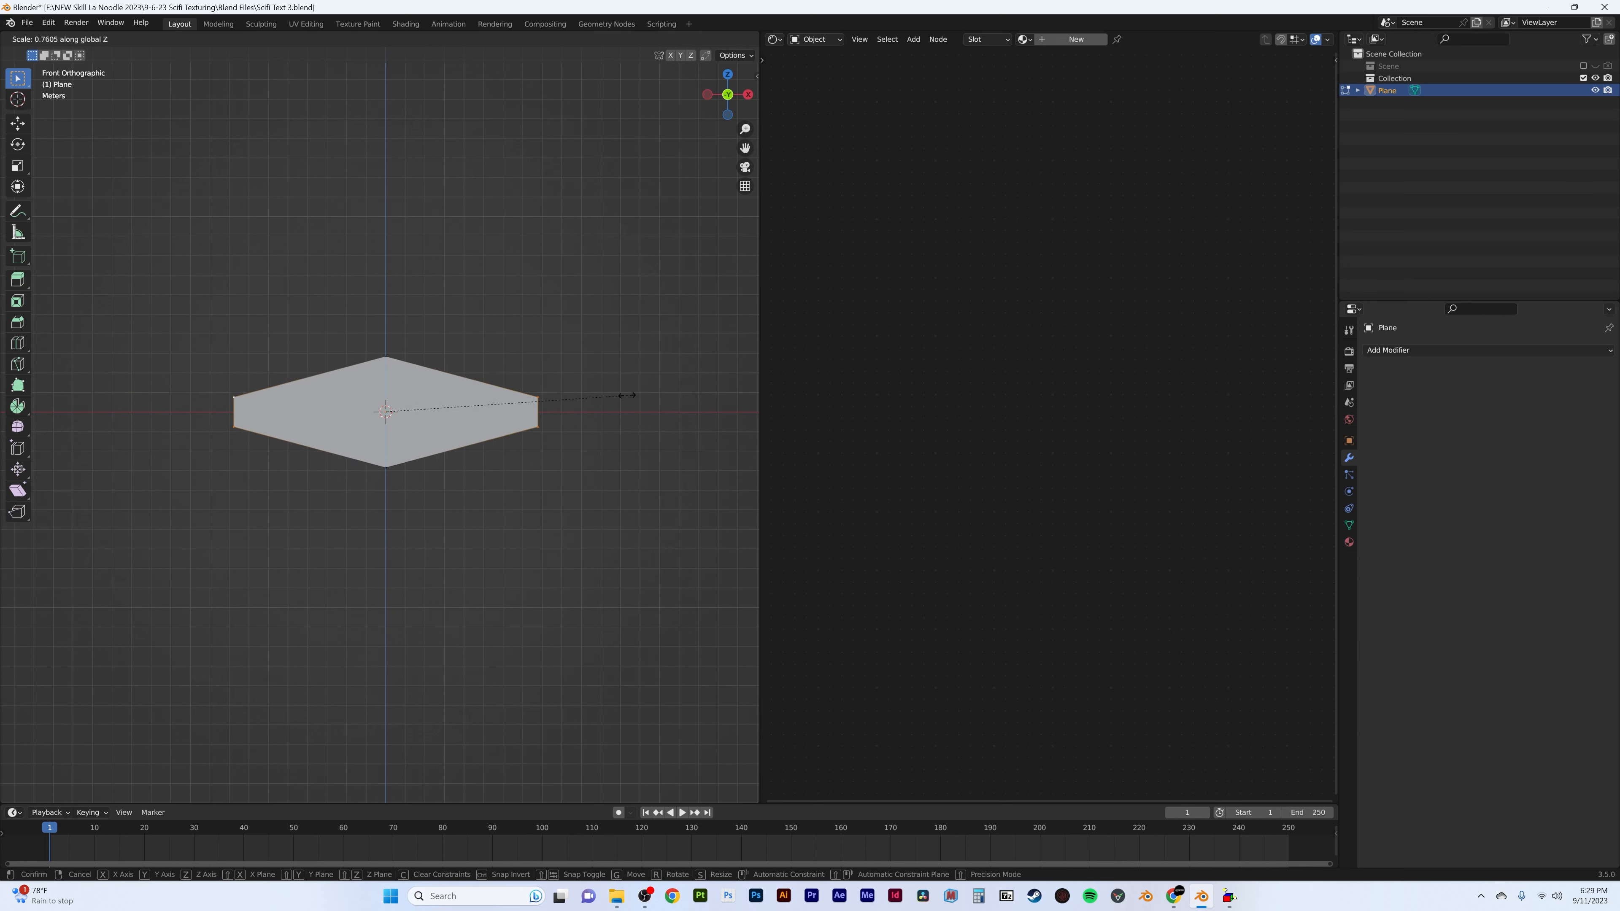
click(600, 391)
- Extrude the hexagonal face about 26.29 m along its normal into a long solid
middle_drag(601, 391, 435, 410)
click(435, 410)
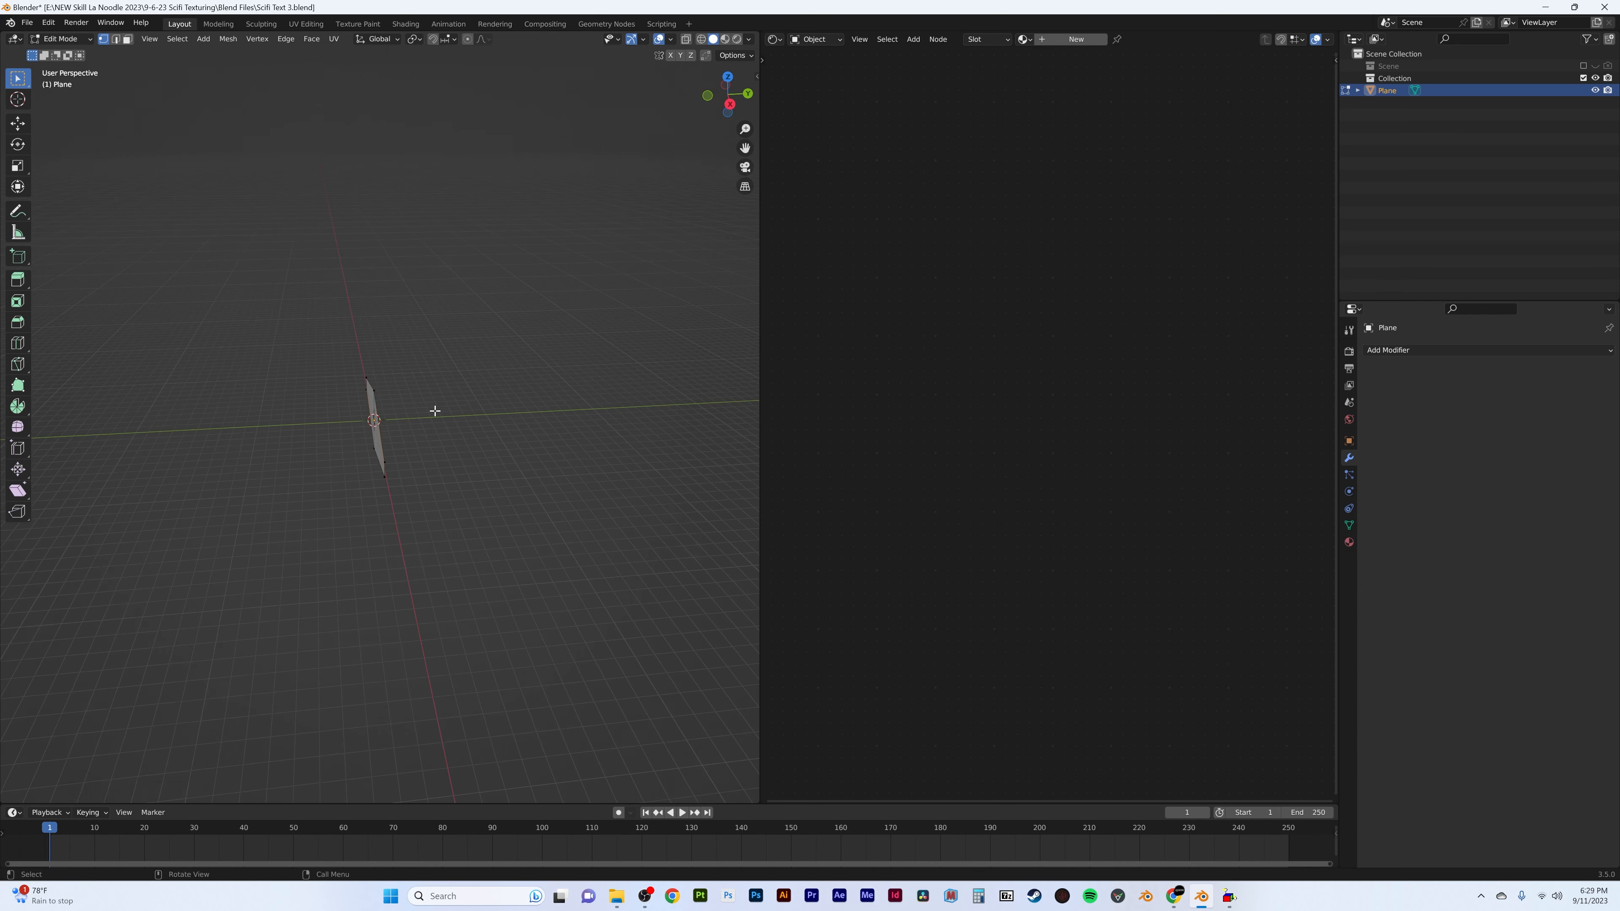
key(e)
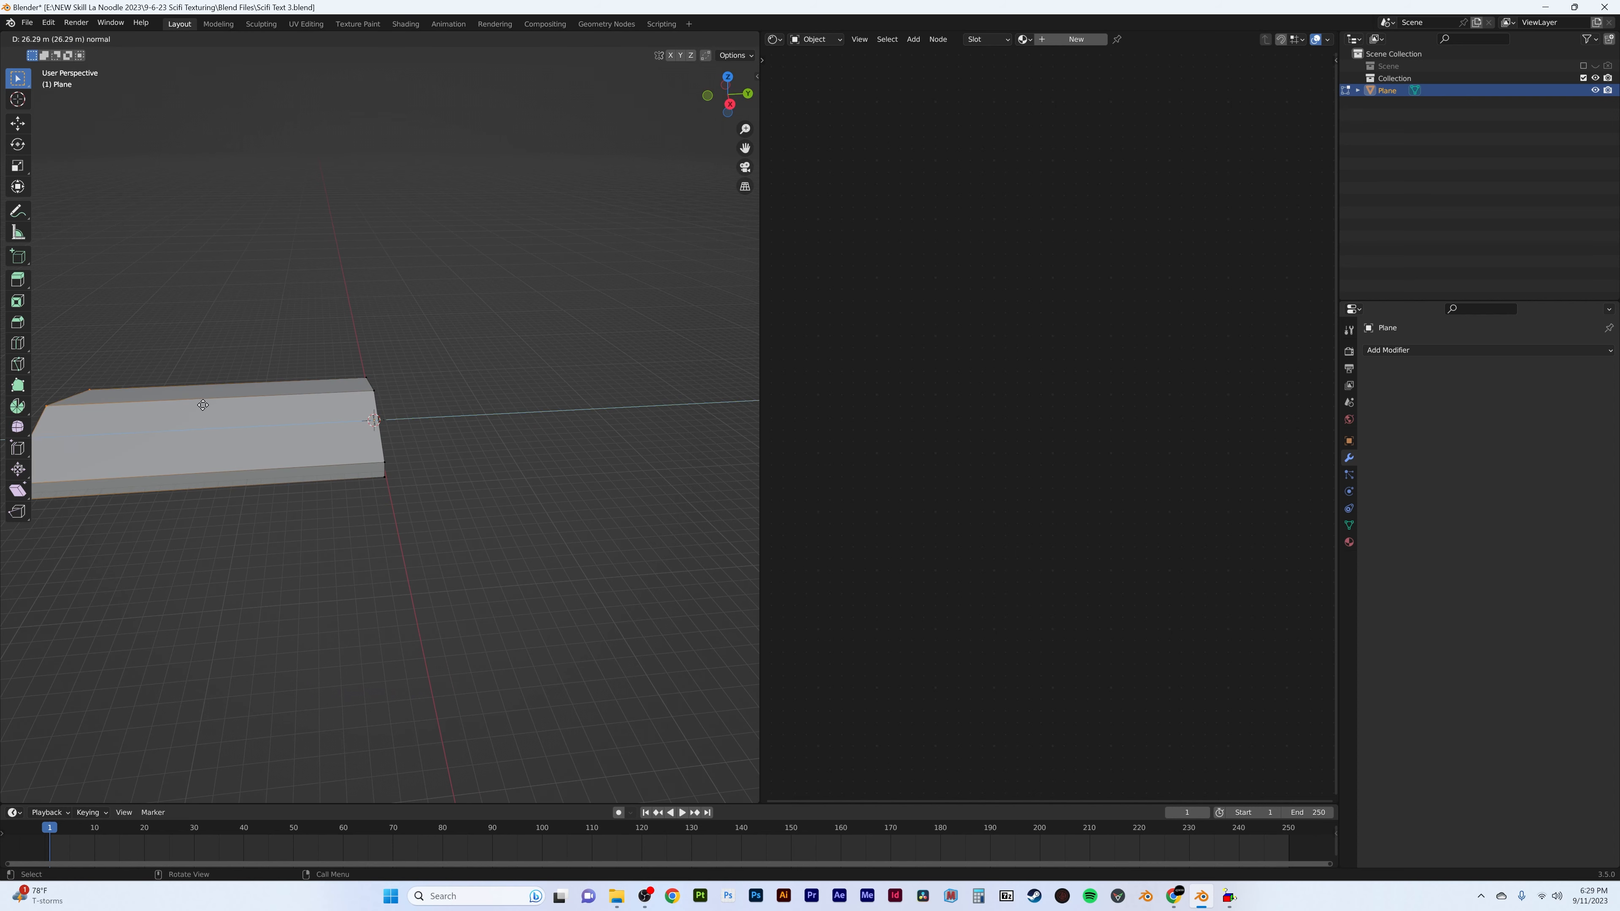
click(203, 405)
- In top view, scale the extruded end face uniformly to about 0.494 to taper the solid
key(KP_7)
shift+middle_drag(513, 528, 516, 410)
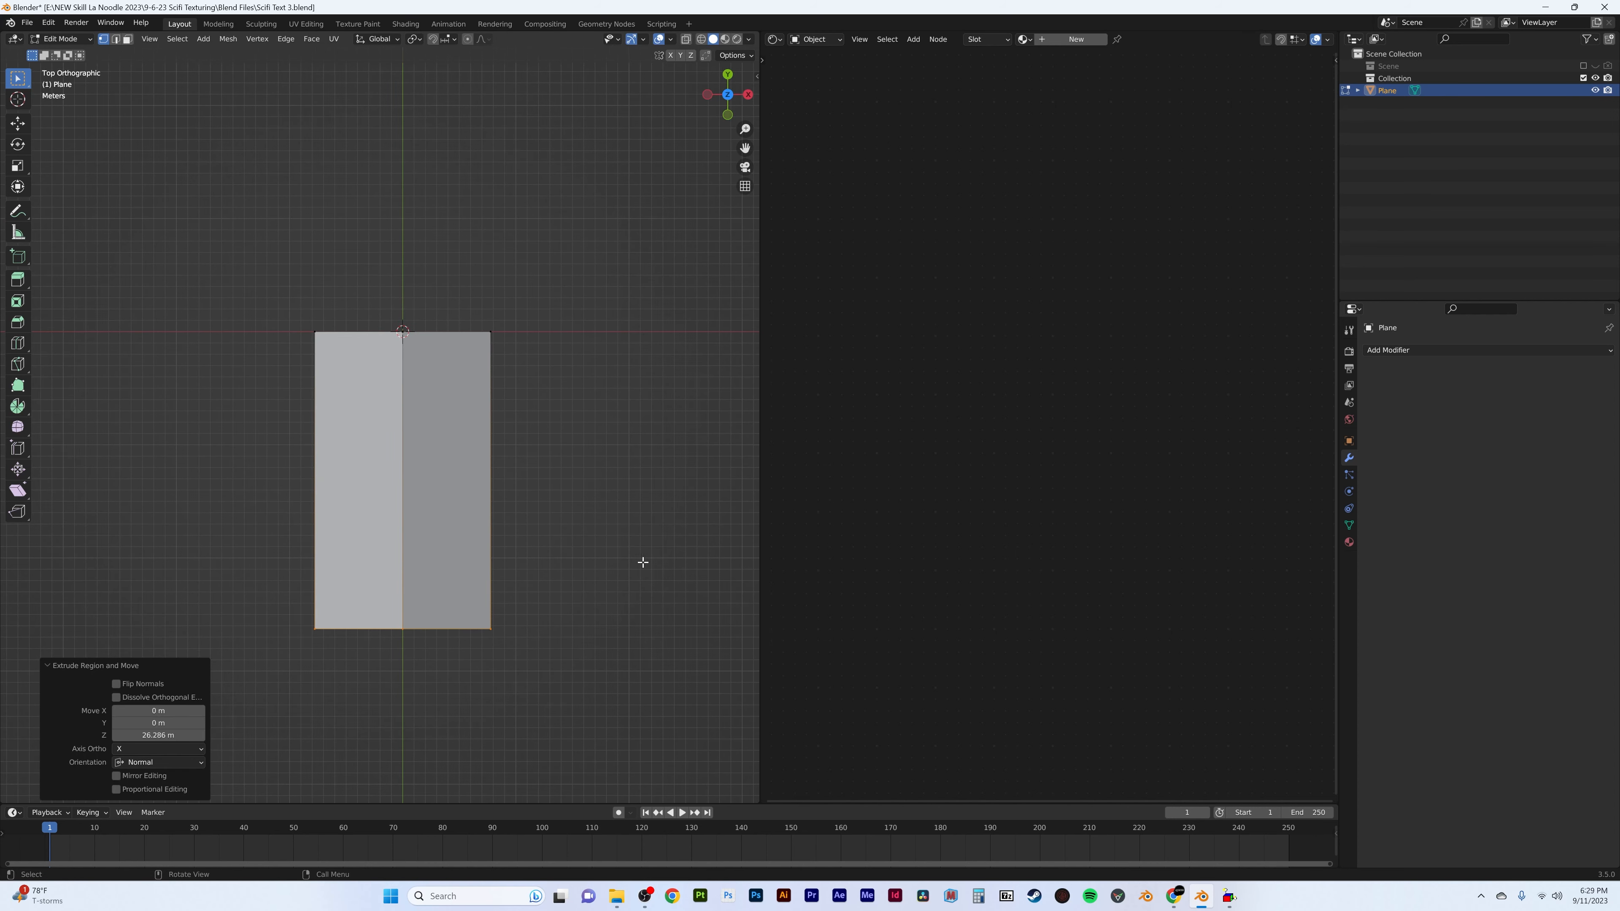
key(s)
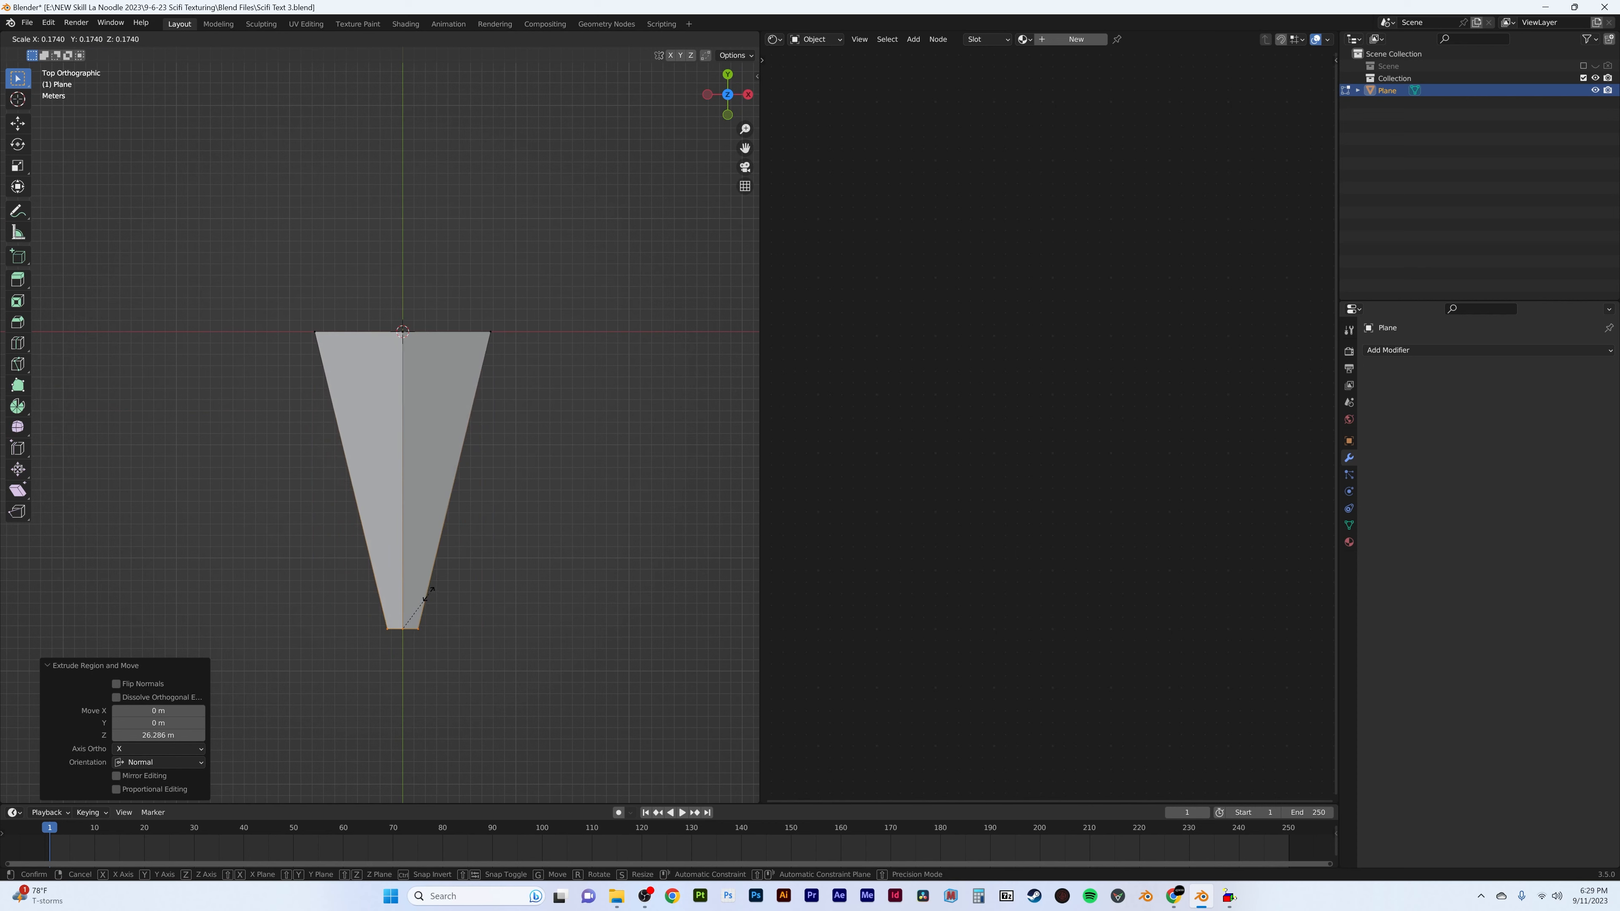
click(524, 580)
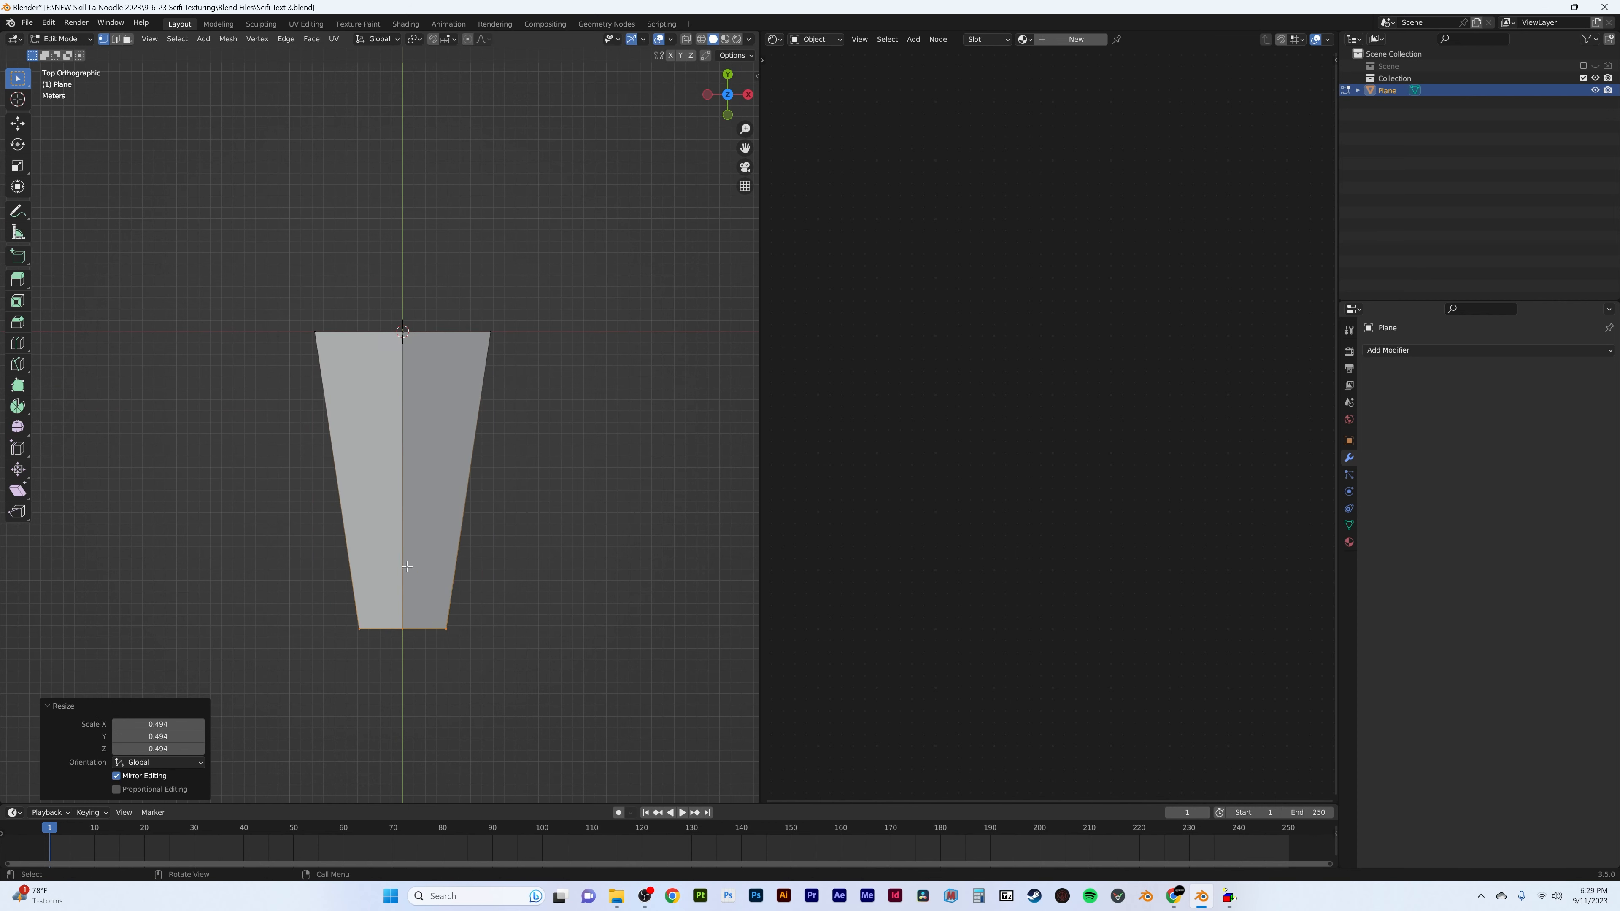
- Shorten the tapered solid by moving its end face along Y, and resize that face, finishing with a scale of about 0.815
click(17, 123)
drag(405, 580, 399, 510)
key(s)
click(575, 508)
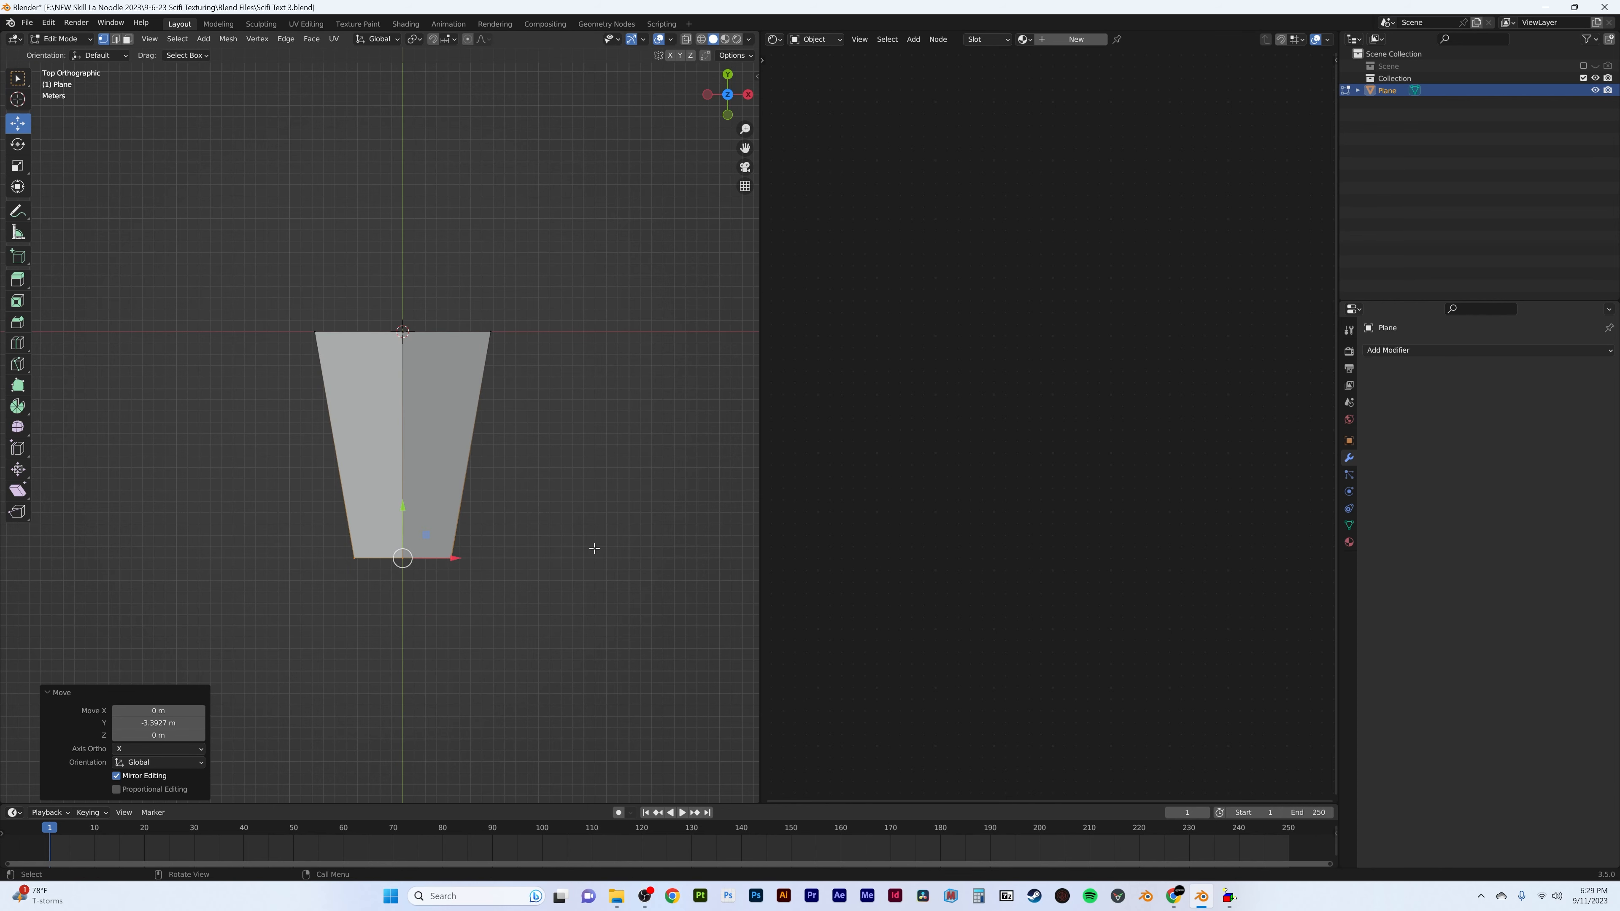
key(s)
click(551, 541)
- Add a centred lengthwise loop cut through each half of the tapered solid
middle_drag(506, 485, 451, 448)
scroll(436, 468, up, 4)
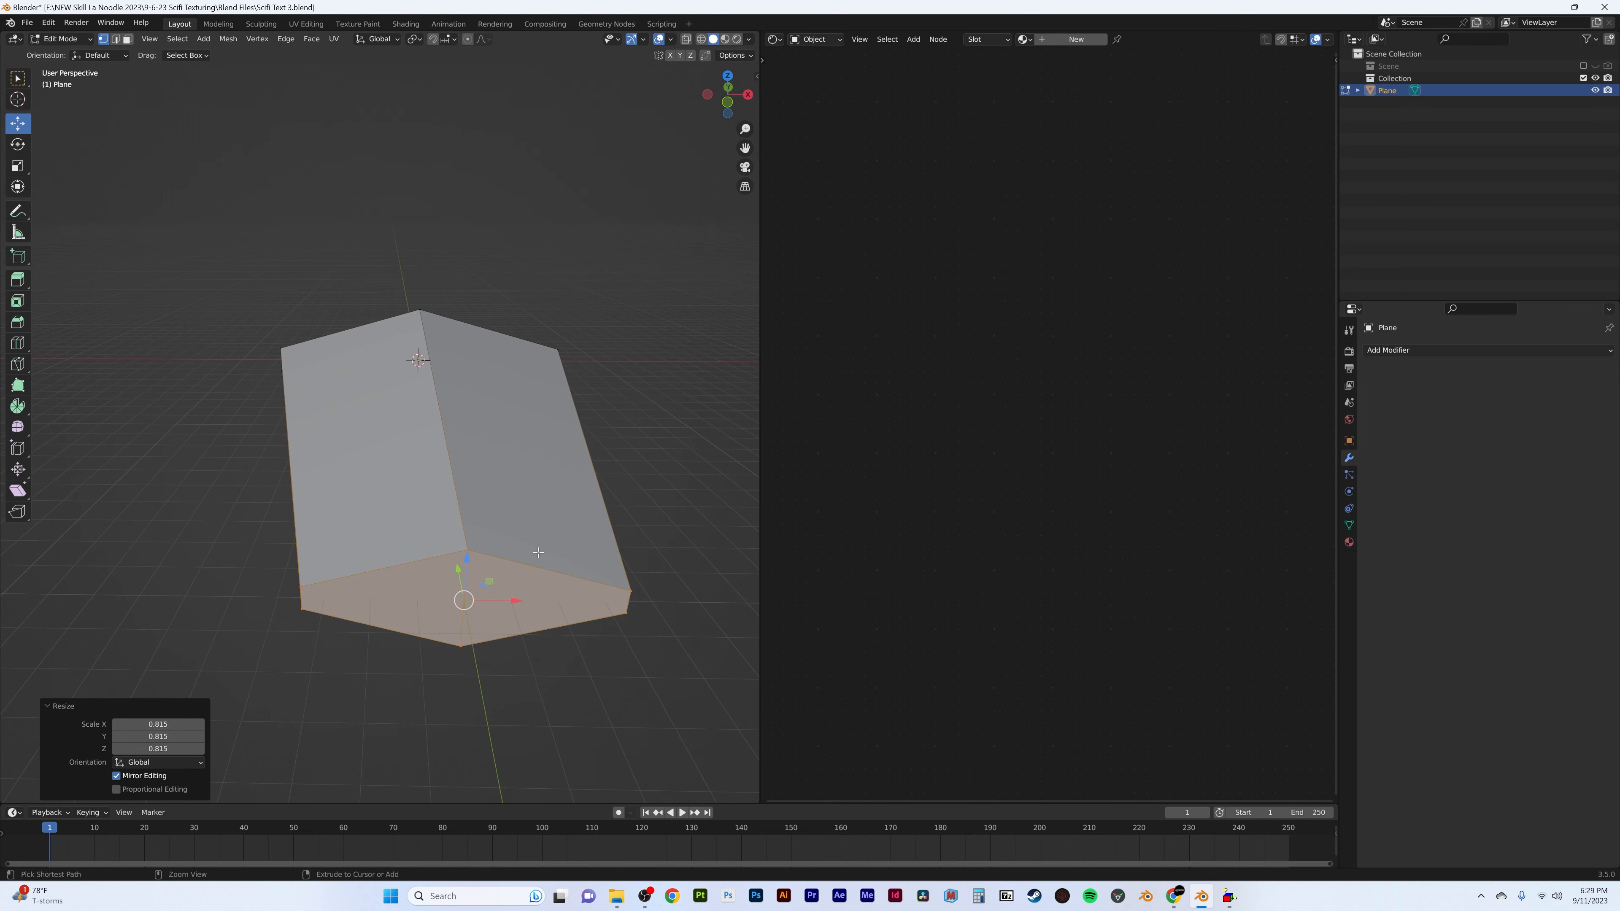
key(ctrl+r)
click(560, 567)
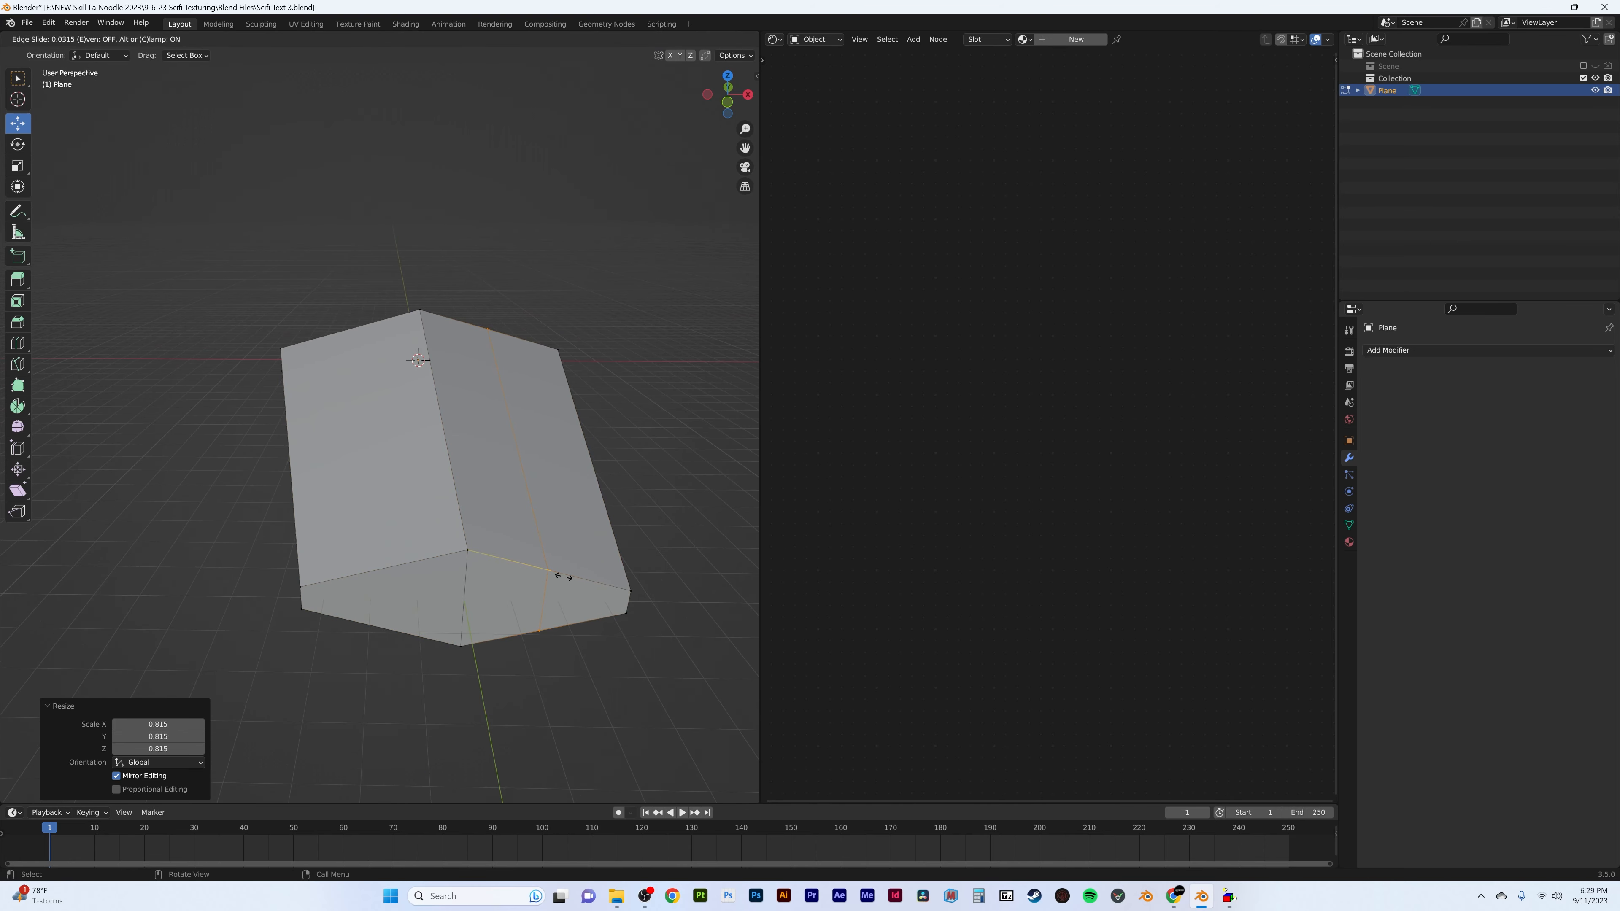
right_click(561, 577)
key(ctrl+r)
click(409, 549)
right_click(425, 550)
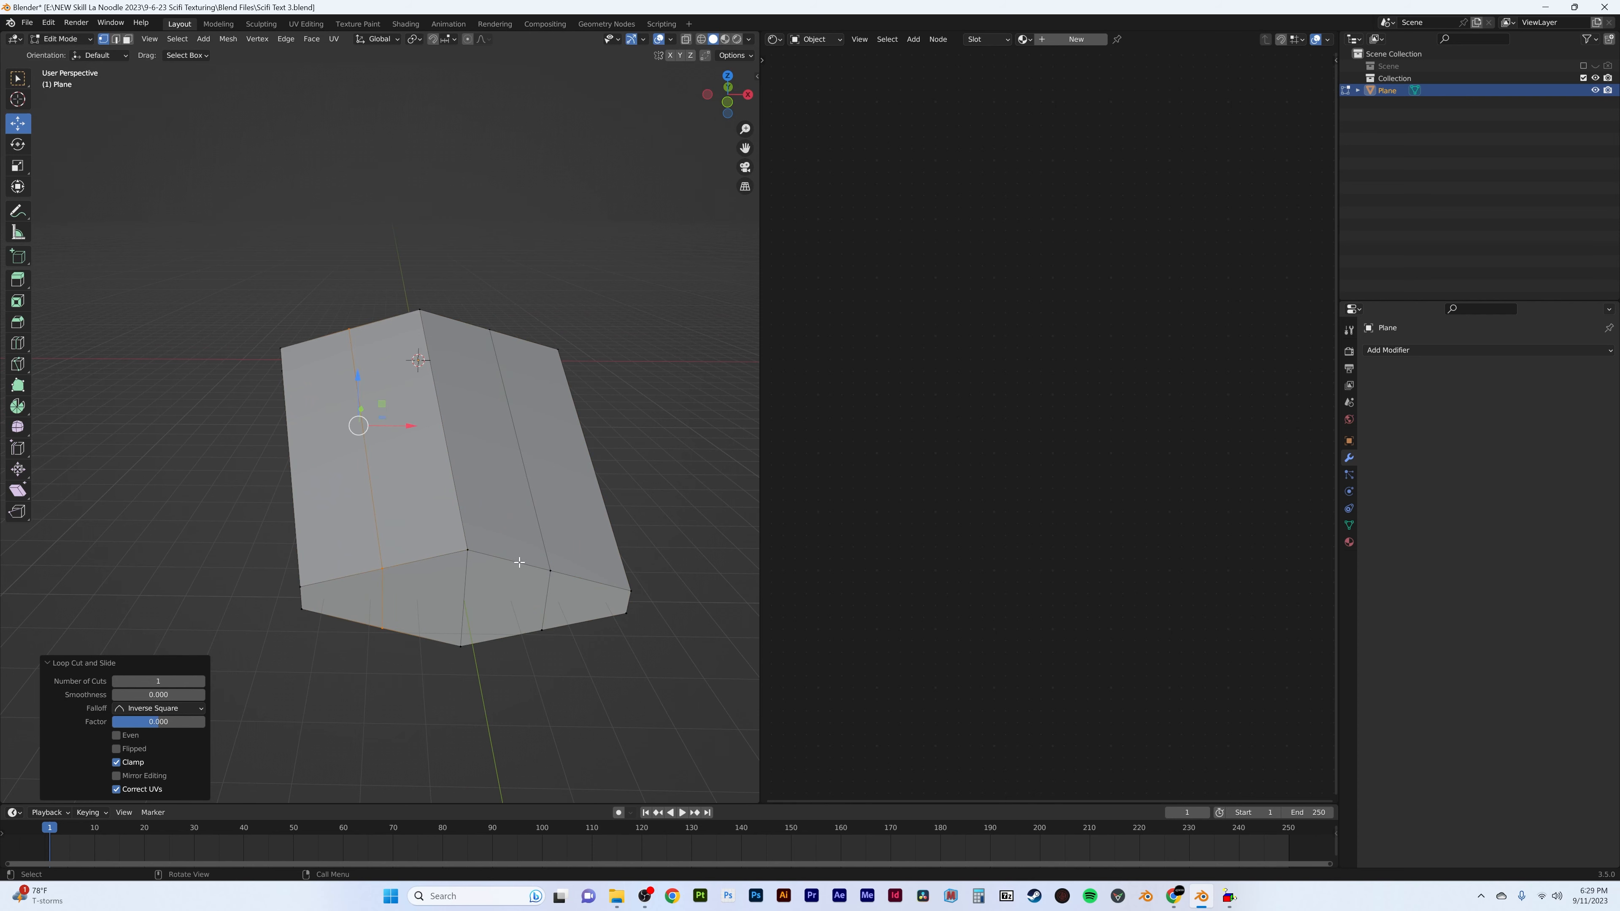
- Add a crosswise loop cut around the tapered solid and slide it to a factor of about -0.279 toward the narrow end
middle_drag(519, 563, 408, 434)
key(ctrl+r)
click(399, 431)
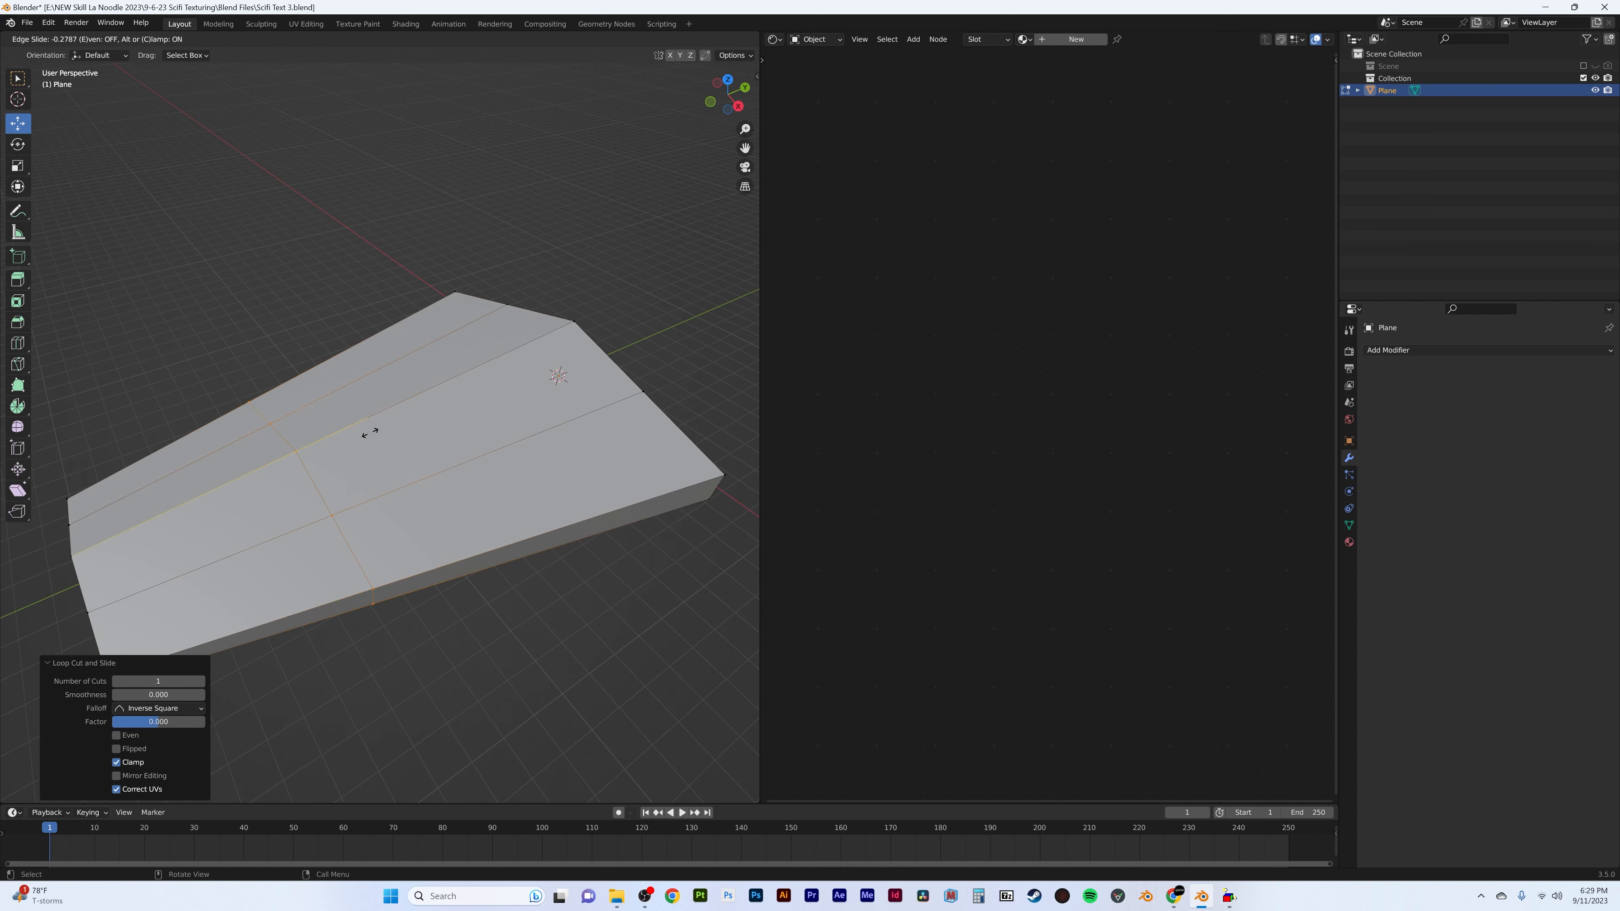
click(369, 433)
- Delete the middle top, end and underside faces of the narrow section to open a slot between two prongs
click(128, 40)
click(236, 461)
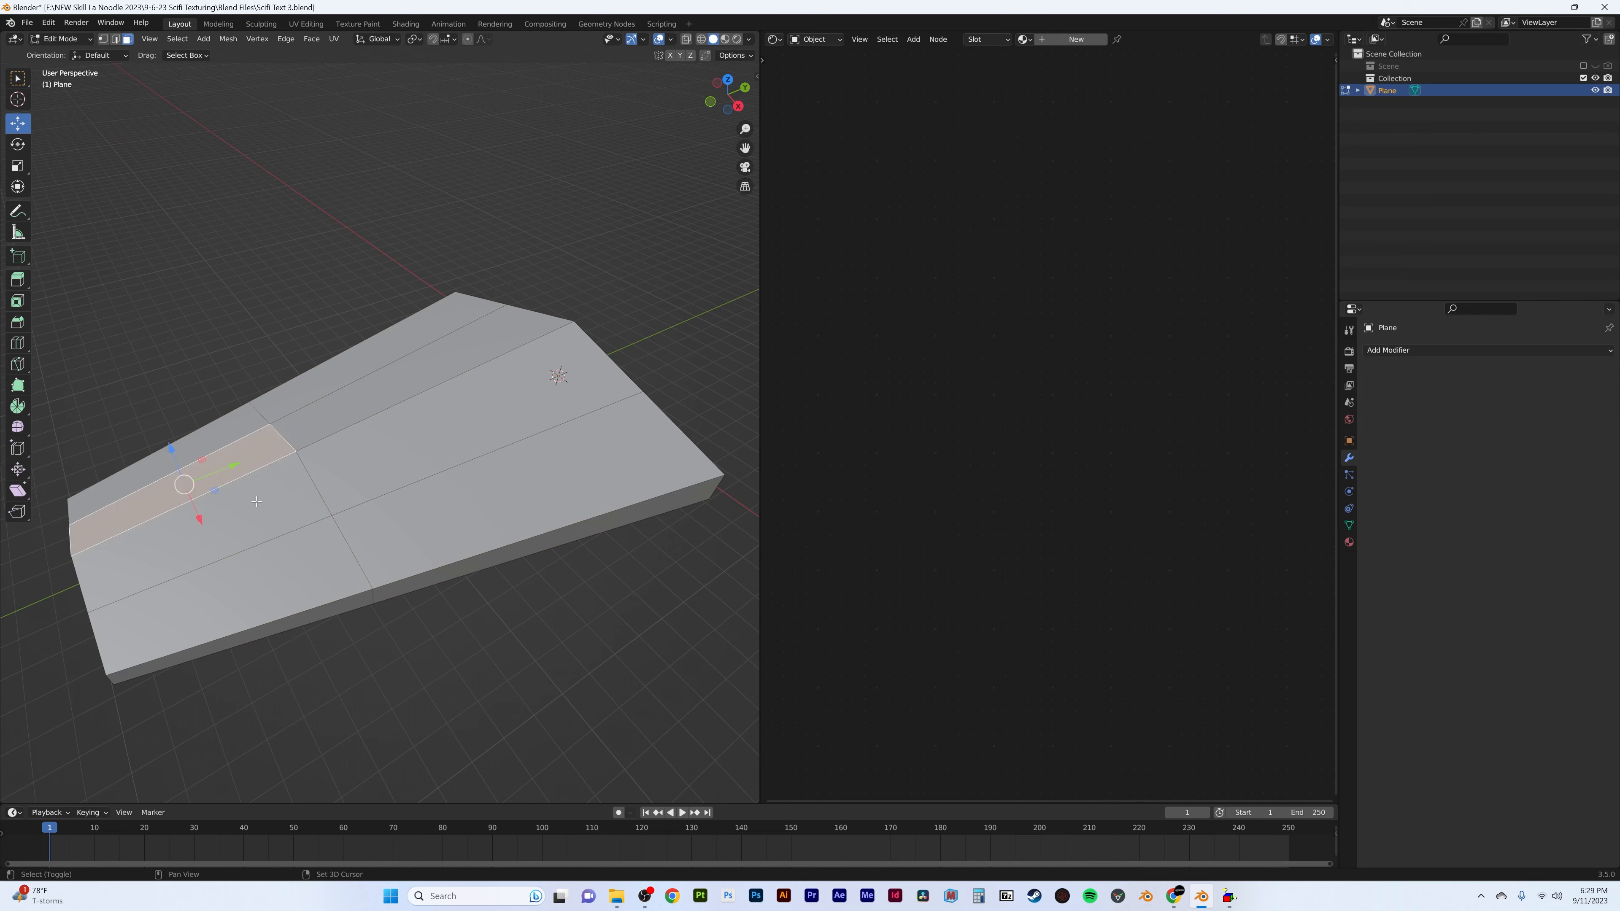
shift+click(258, 504)
middle_drag(262, 510, 359, 520)
key(x)
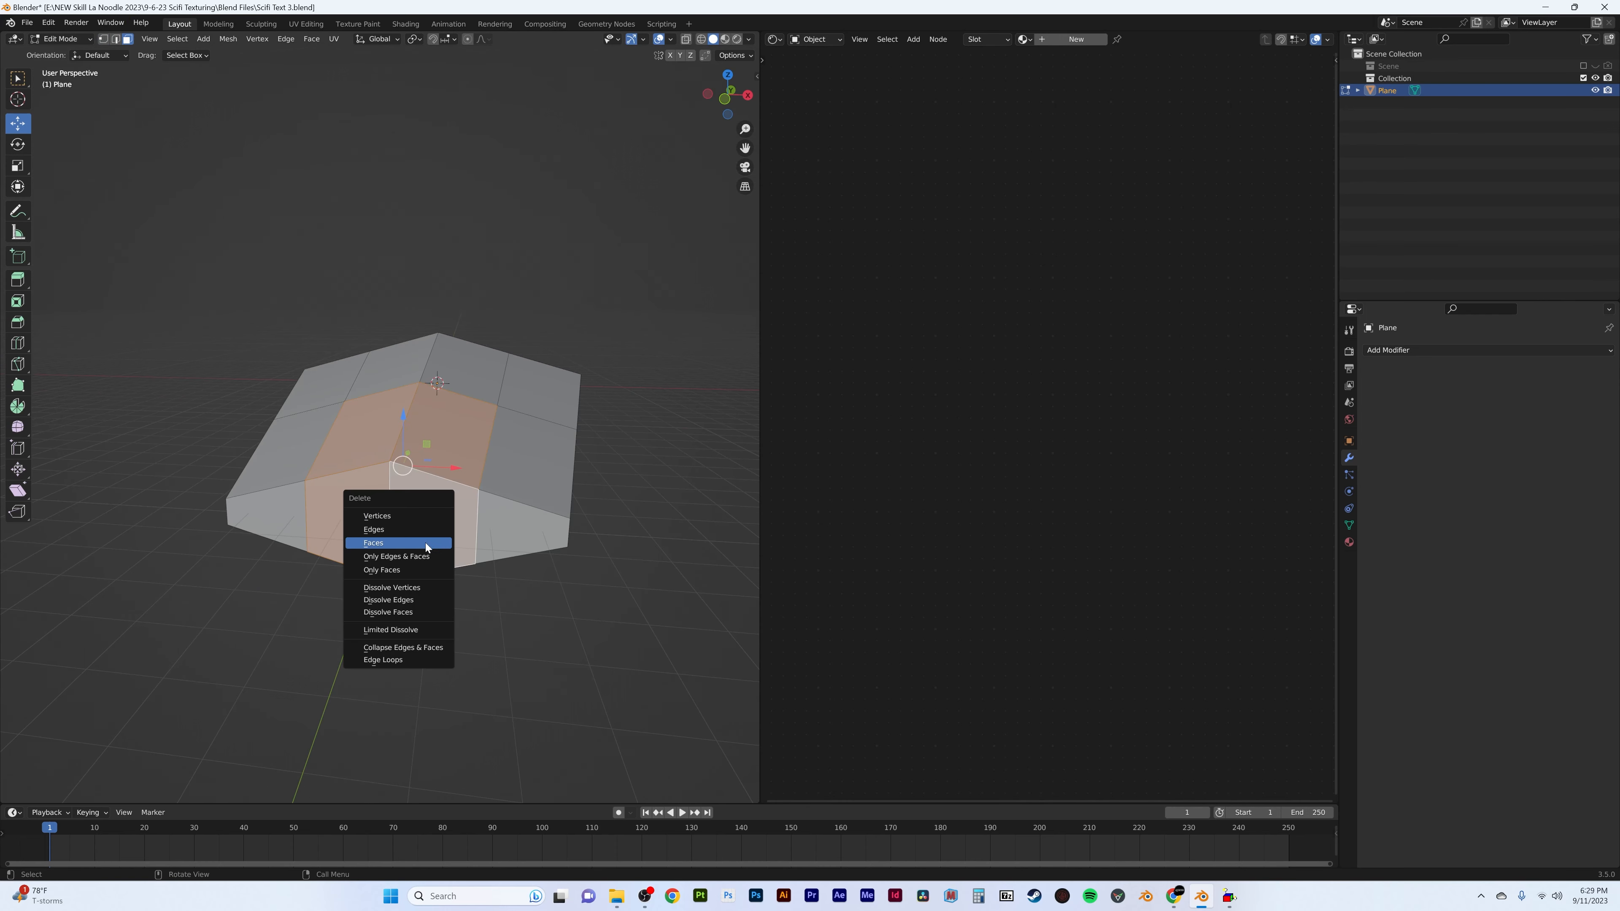
click(425, 543)
click(369, 535)
shift+click(456, 537)
key(x)
click(456, 538)
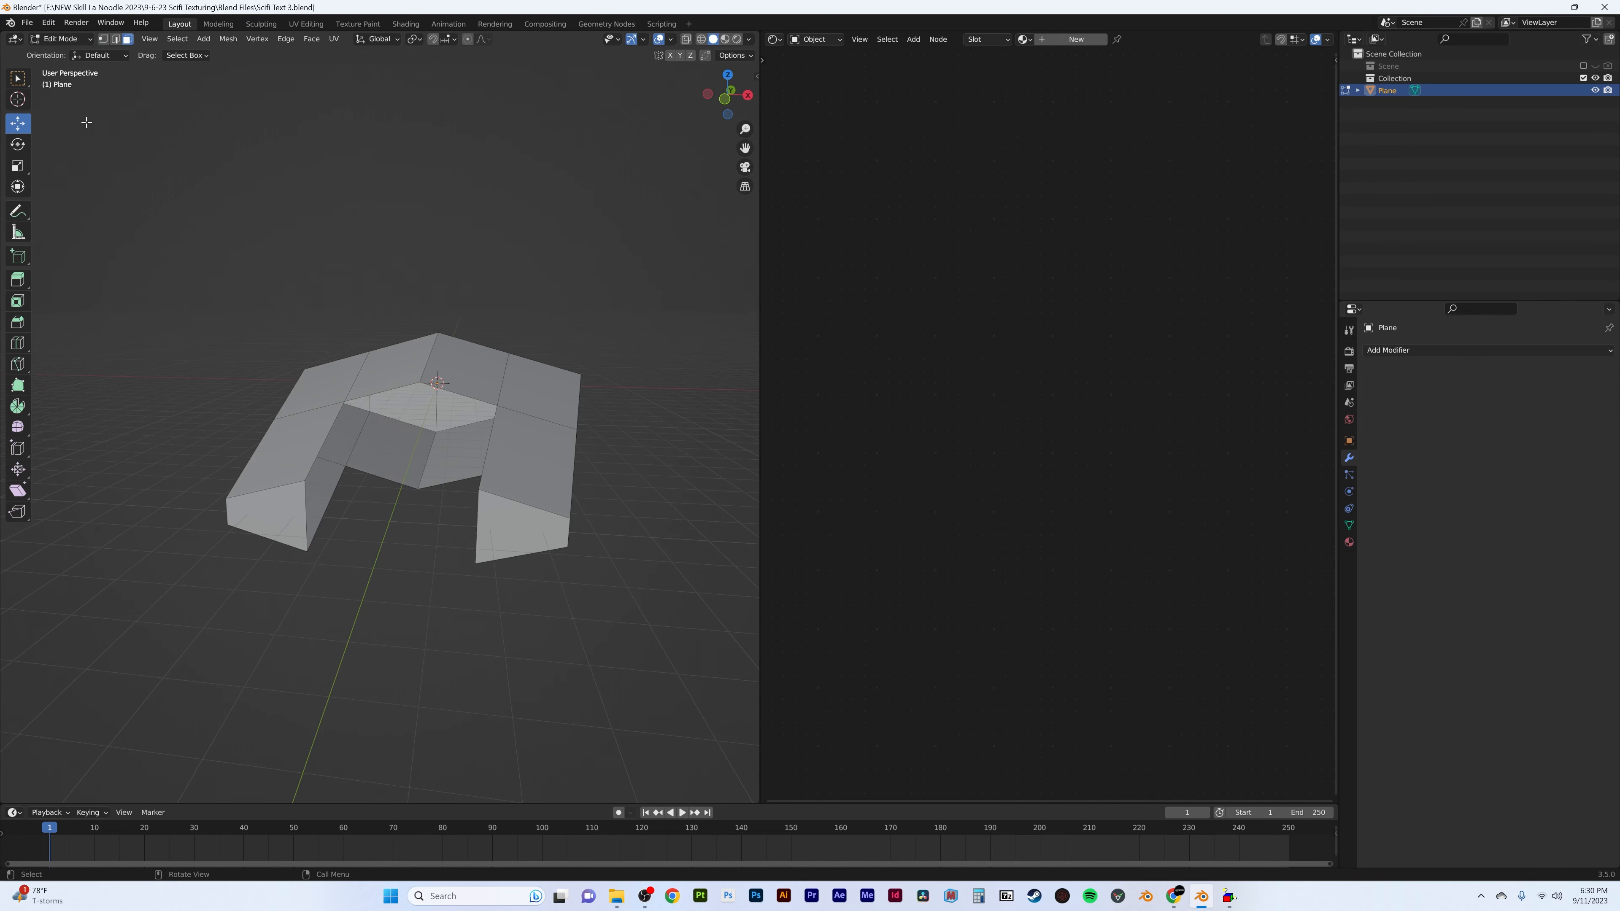
- Fill the open inner sides of the slot with faces, closing its end wall and both prong walls
shift+click(398, 422)
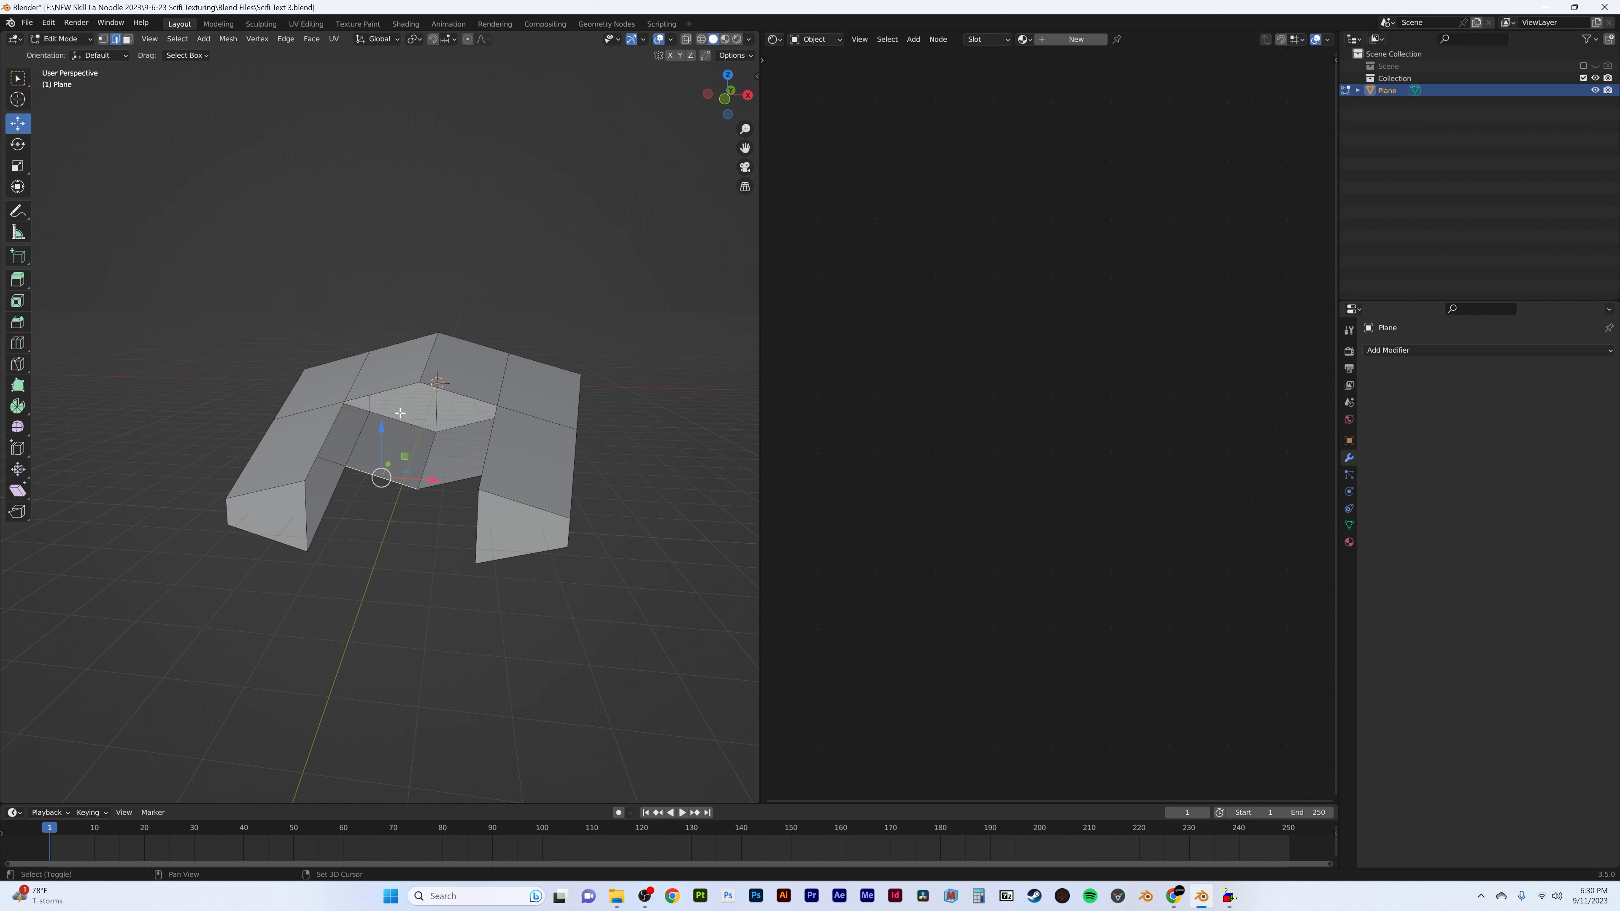
shift+click(390, 392)
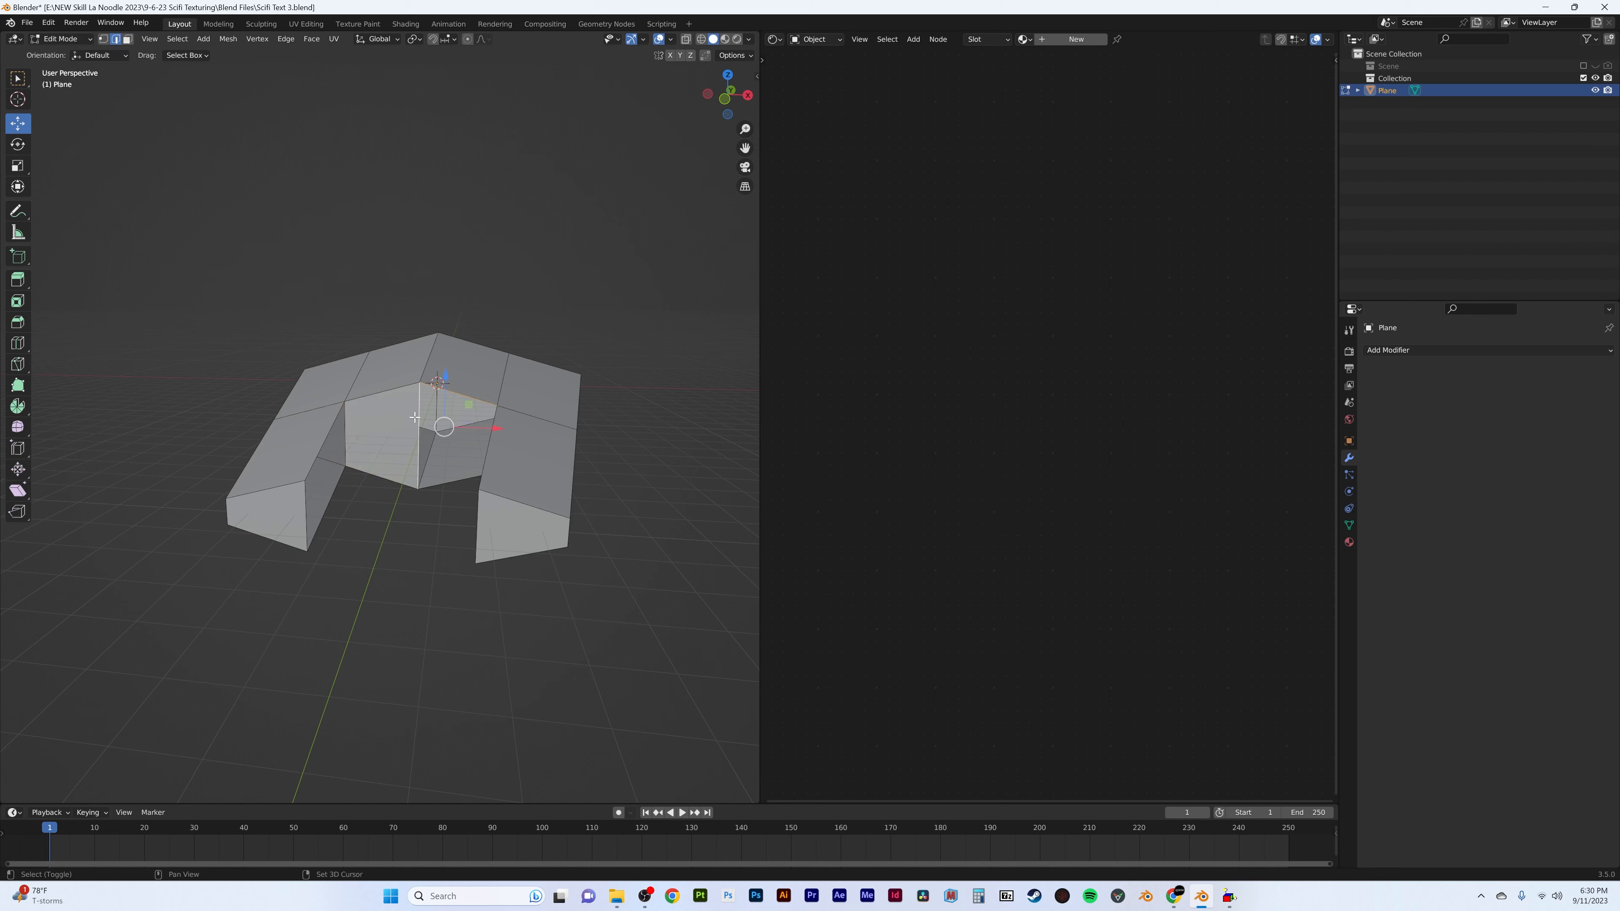
middle_drag(461, 368, 378, 409)
alt+click(524, 442)
key(f)
alt+click(319, 441)
key(f)
key(Tab)
key(Tab)
scroll(353, 484, down, 5)
key(Tab)
scroll(382, 412, up, 5)
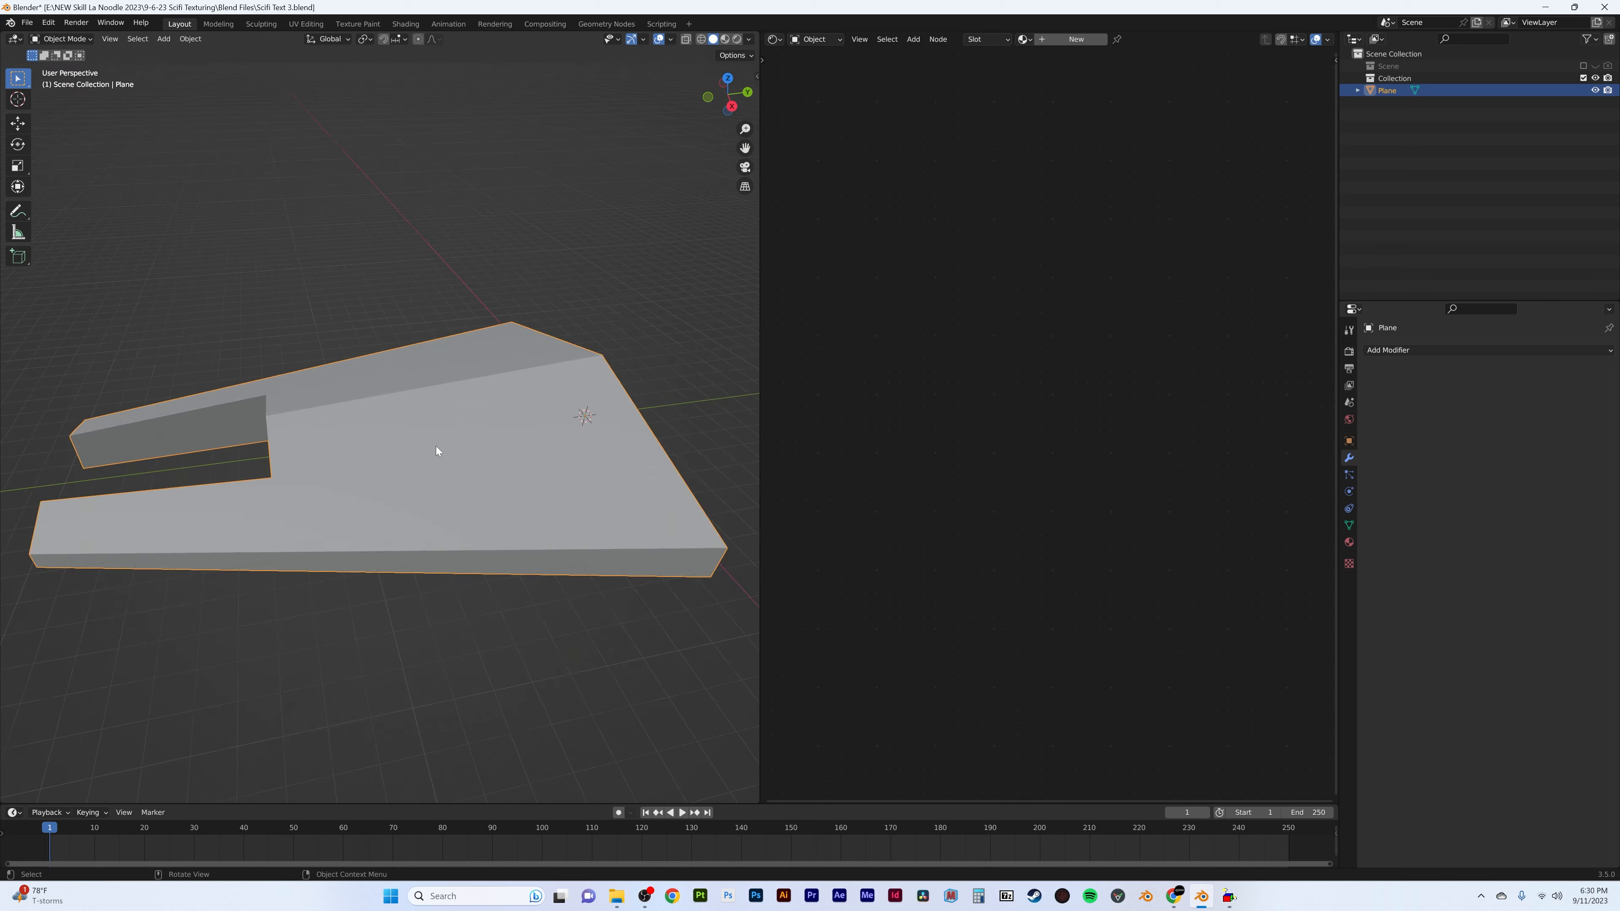
shift+middle_drag(491, 396, 348, 431)
key(shift+a)
mouse_move(523, 376)
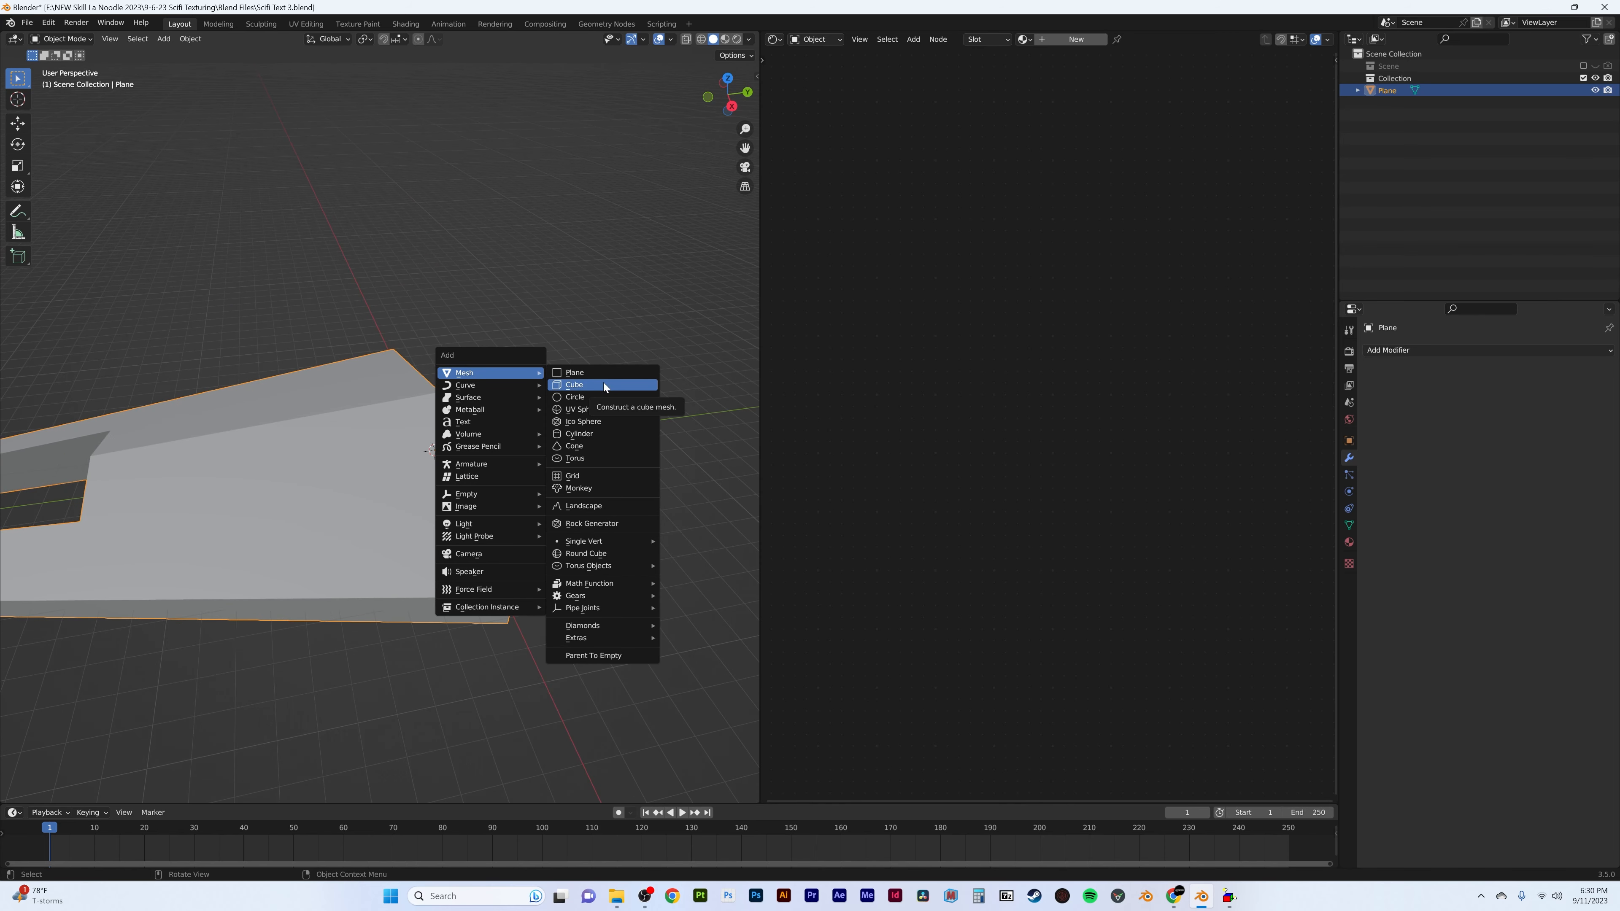
click(604, 383)
key(KP_1)
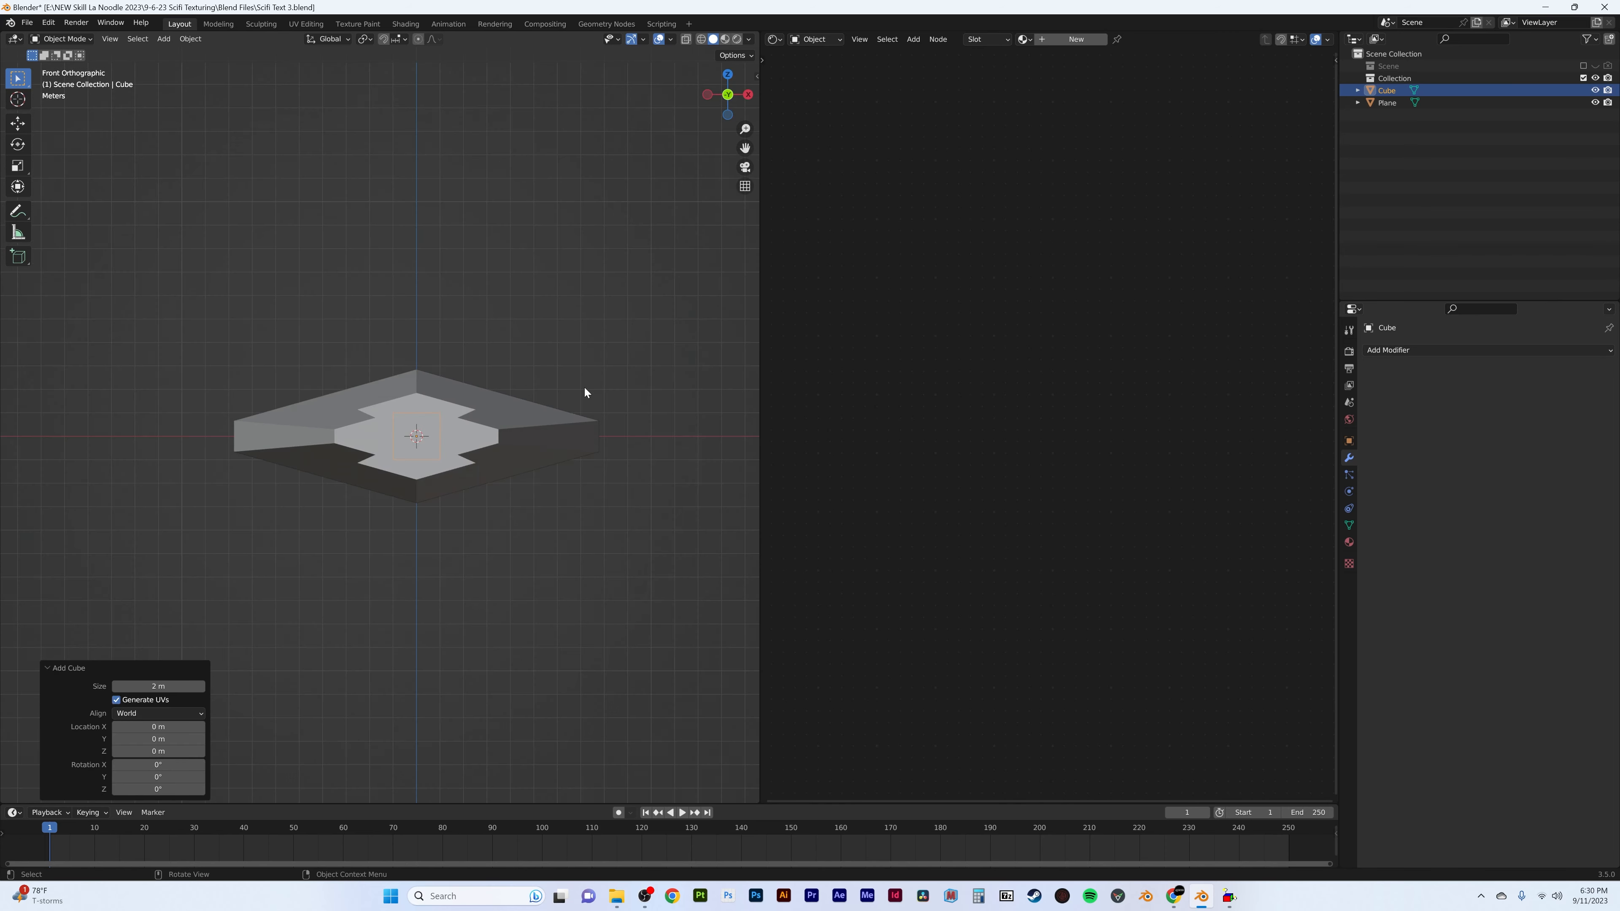
key(KP_3)
key(g)
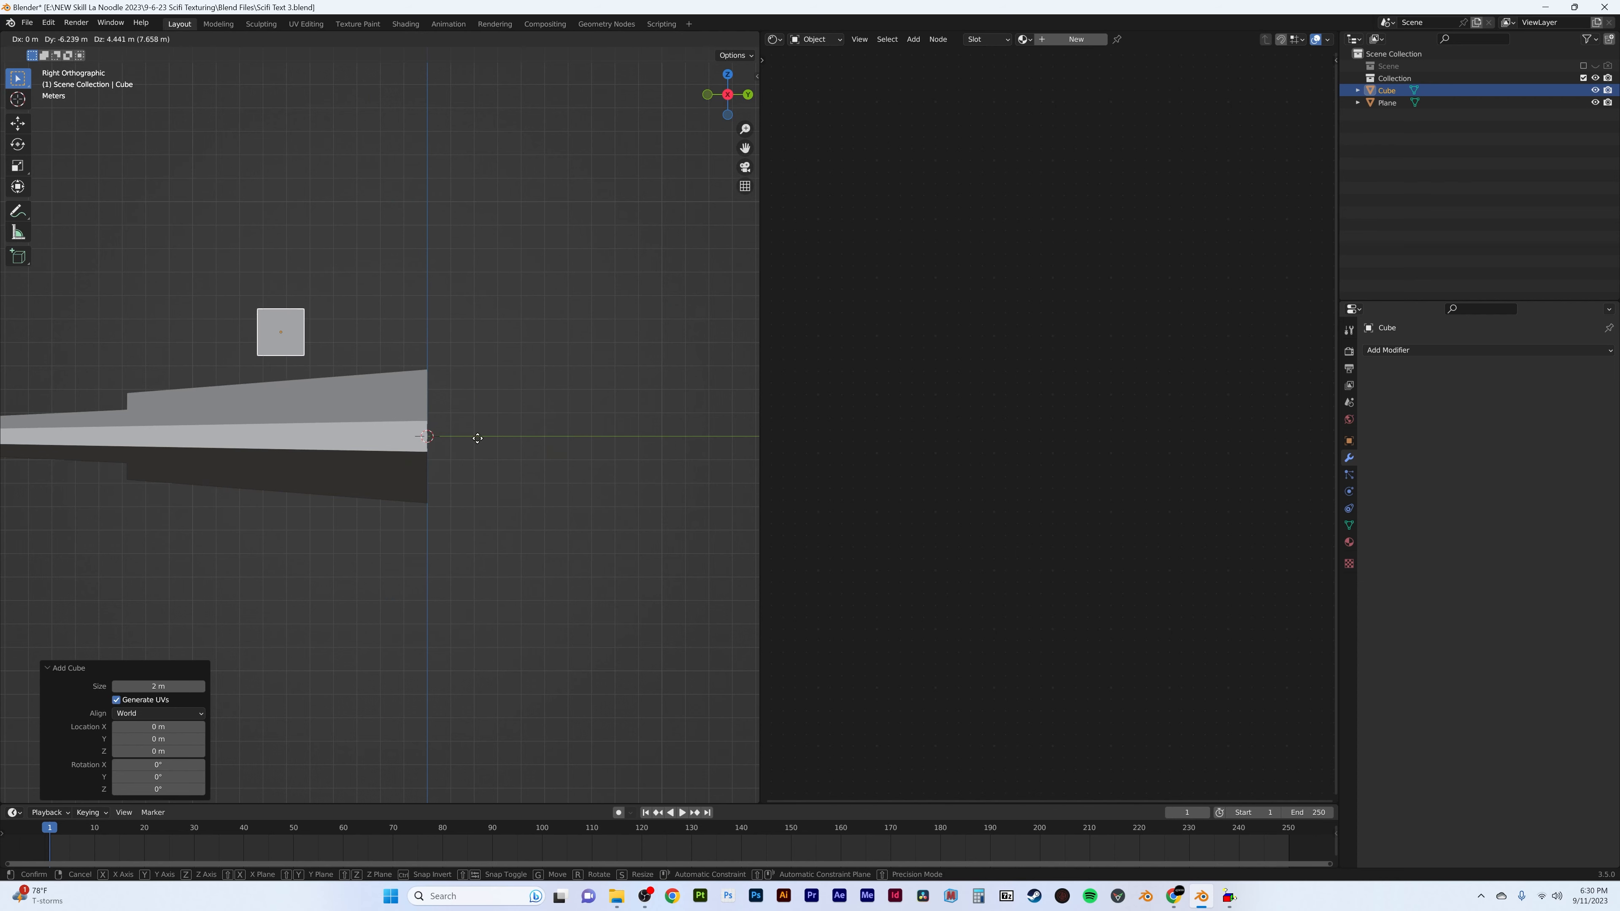
click(461, 421)
key(x)
click(454, 439)
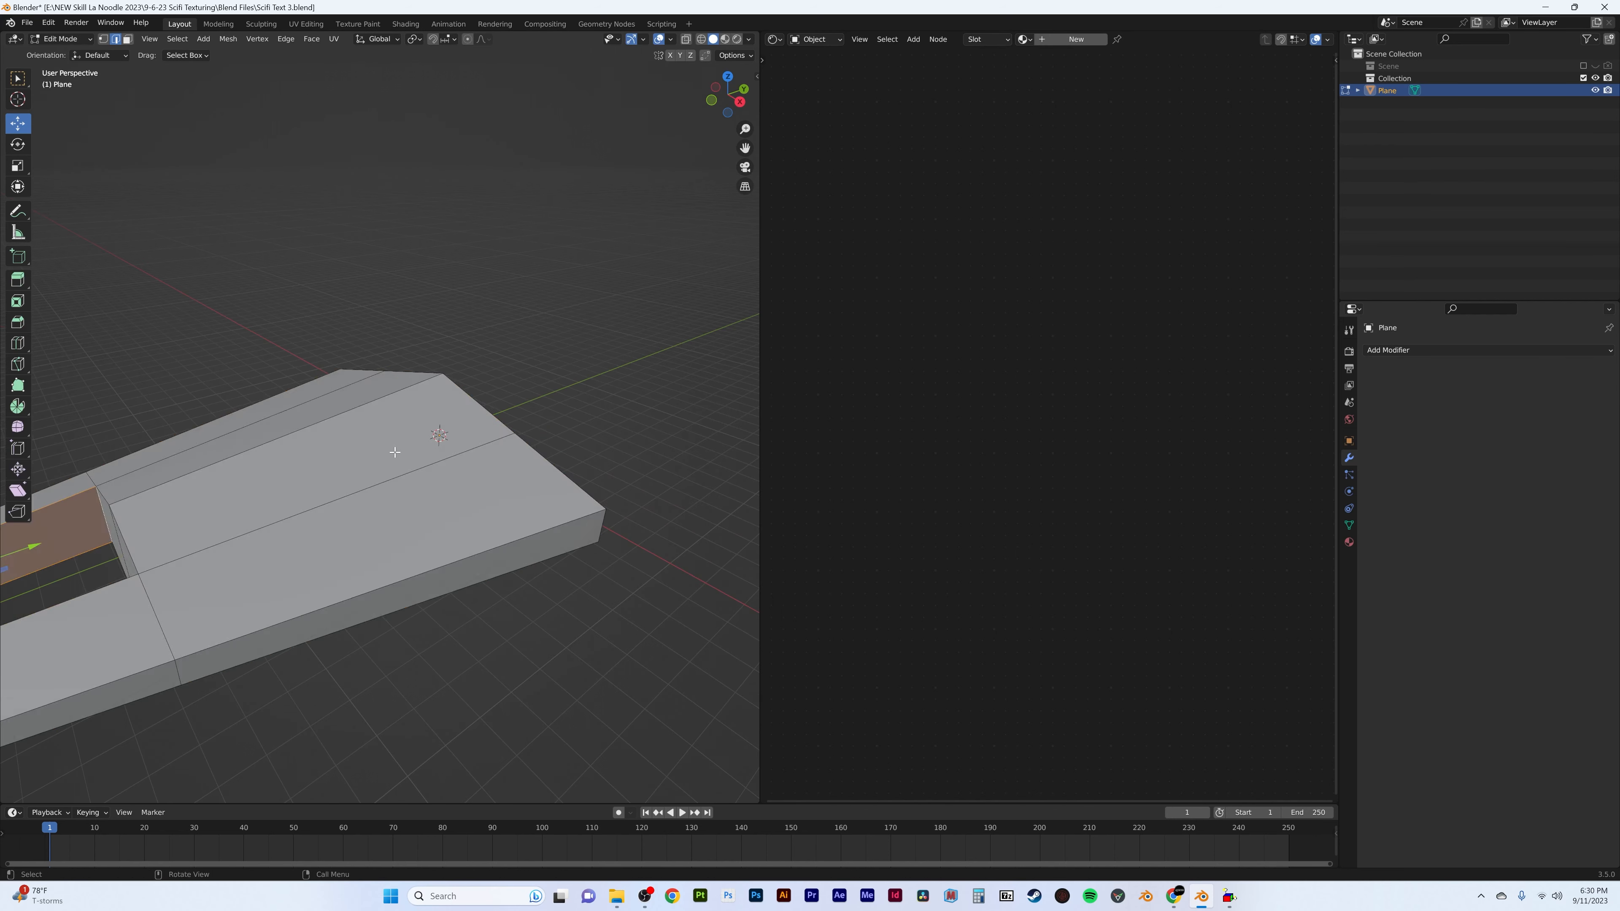
- Duplicate the four top faces of the hull's wide section in place and separate them into their own object
middle_drag(390, 452, 286, 460)
click(283, 461)
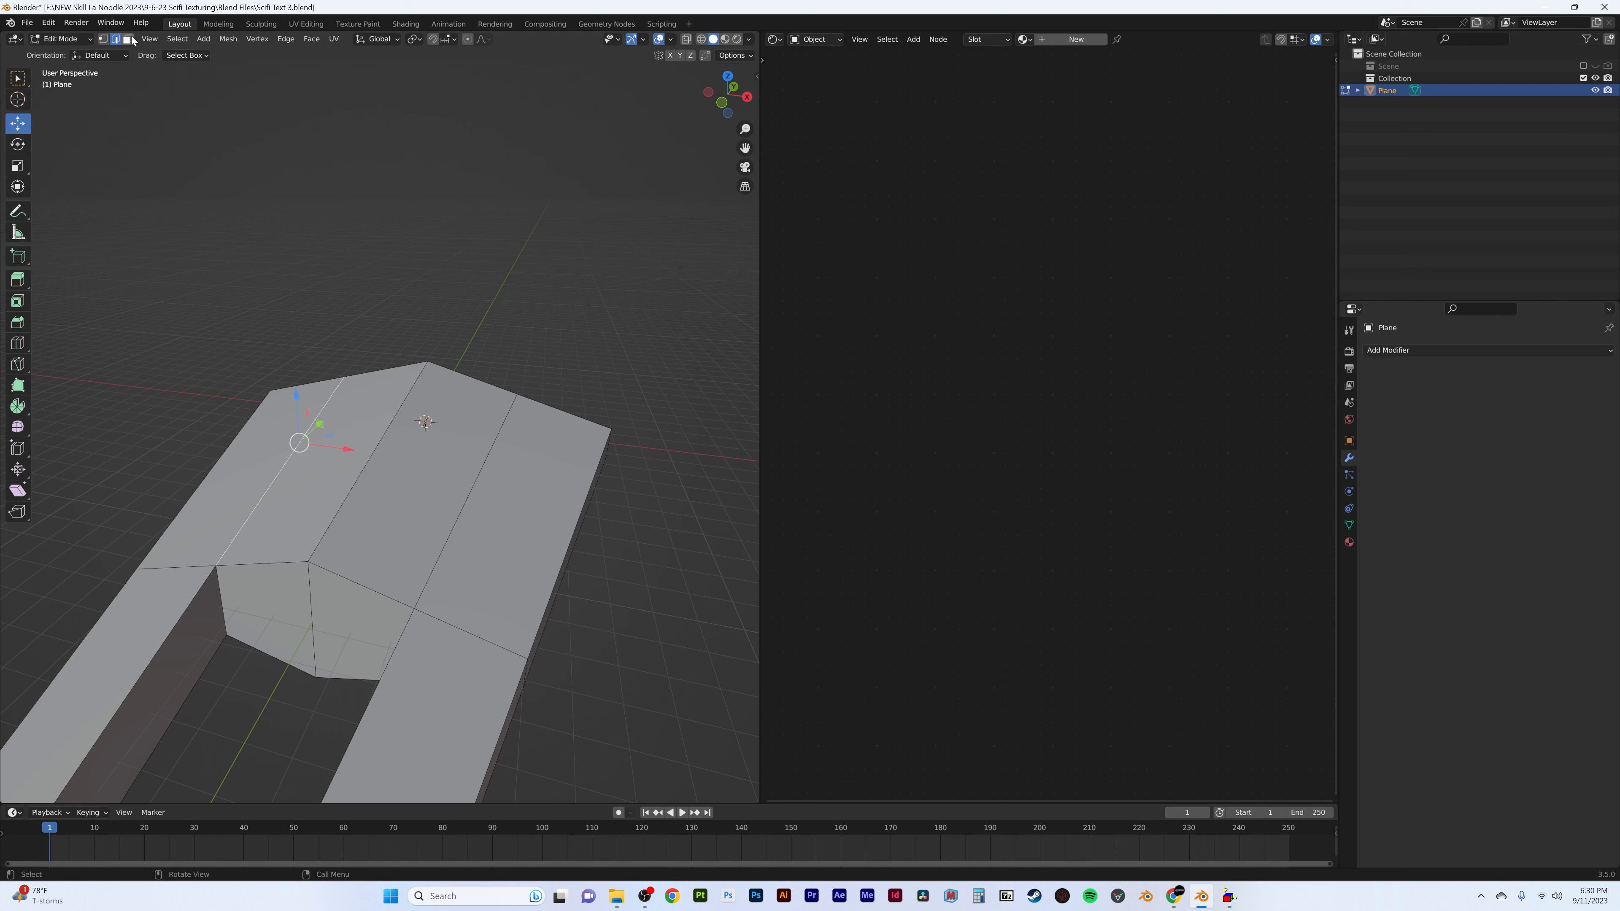
click(129, 39)
click(249, 472)
shift+click(331, 459)
shift+click(440, 485)
shift+click(526, 478)
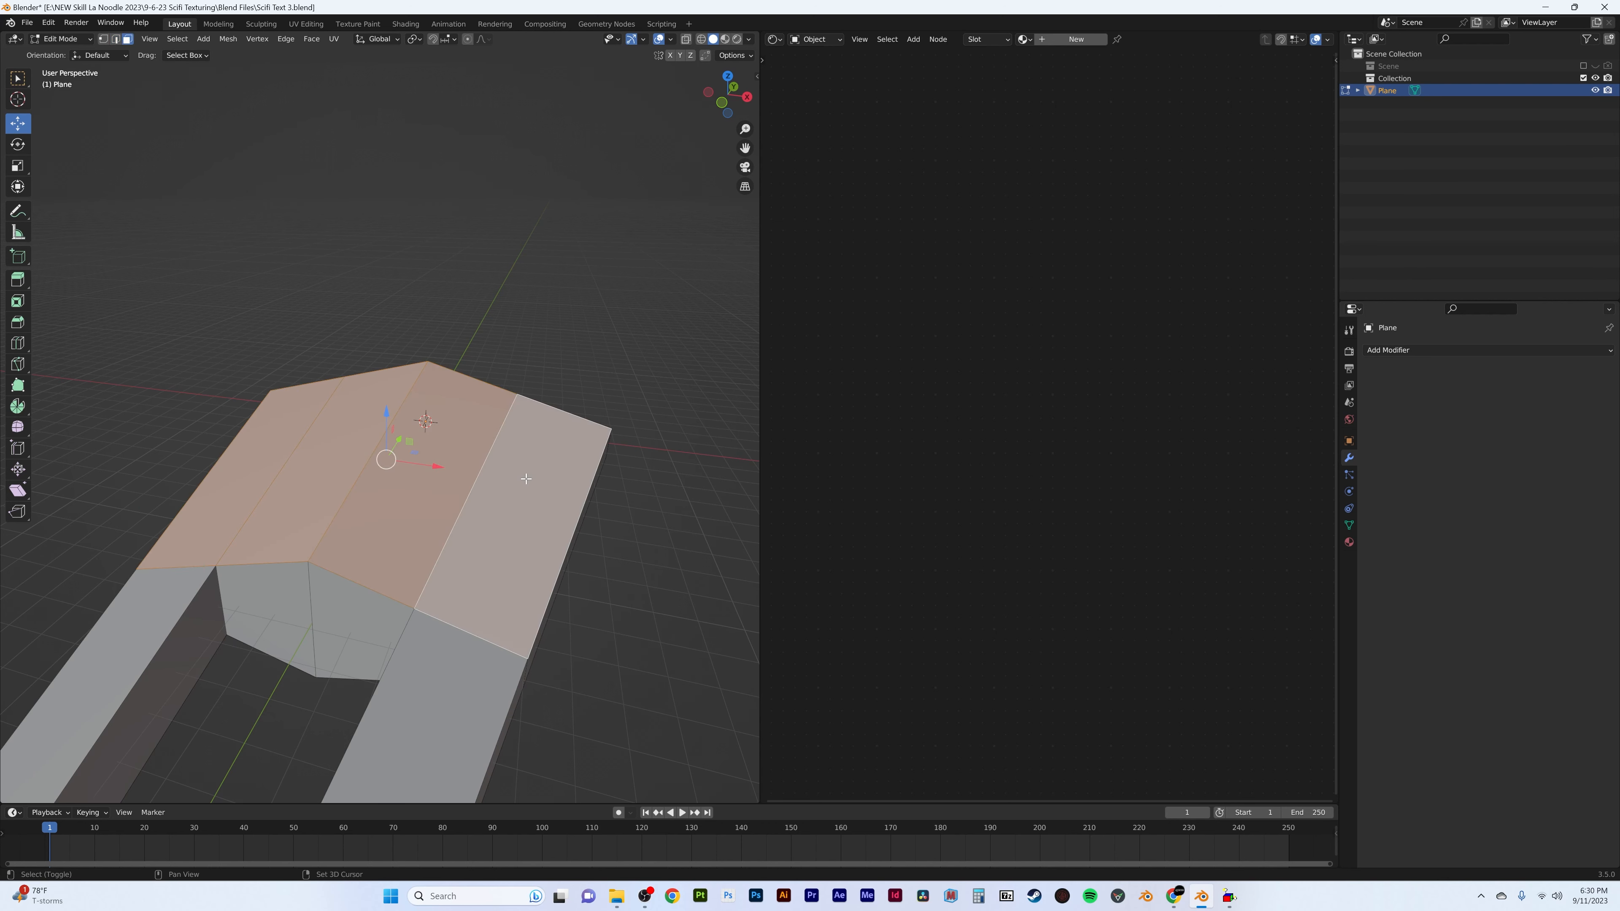
middle_drag(525, 478, 418, 450)
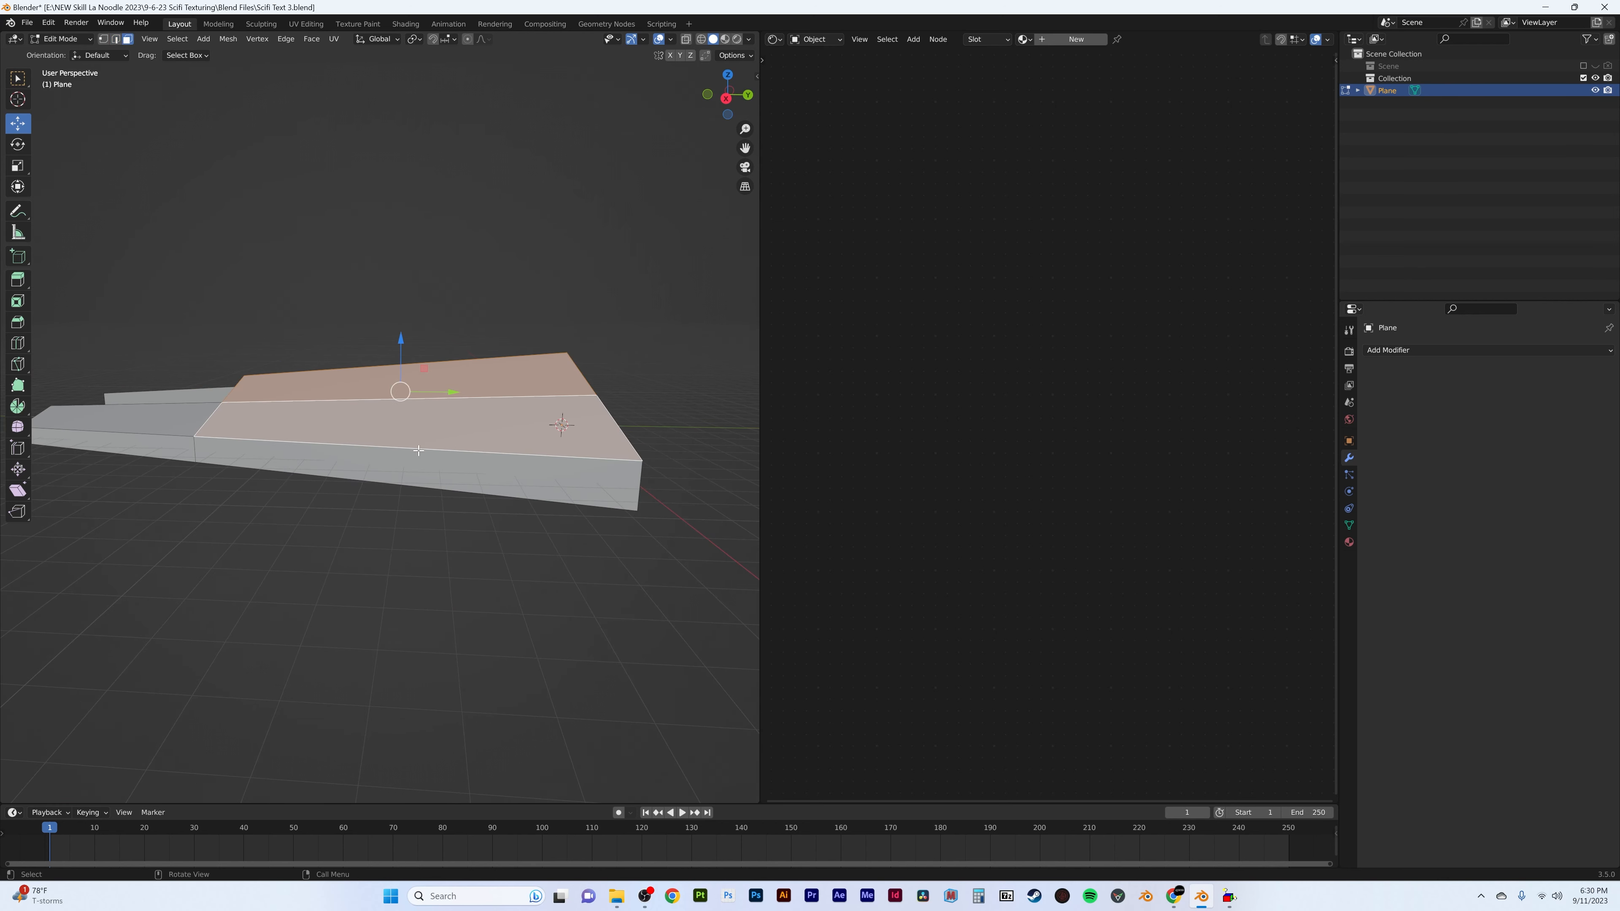
key(shift+d)
right_click(403, 345)
middle_drag(382, 391, 629, 467)
key(p)
click(421, 411)
- Add a crosswise loop cut to the separated top panel, slid to a factor of about -0.678 toward the slot
key(Tab)
click(422, 432)
key(Tab)
key(ctrl+r)
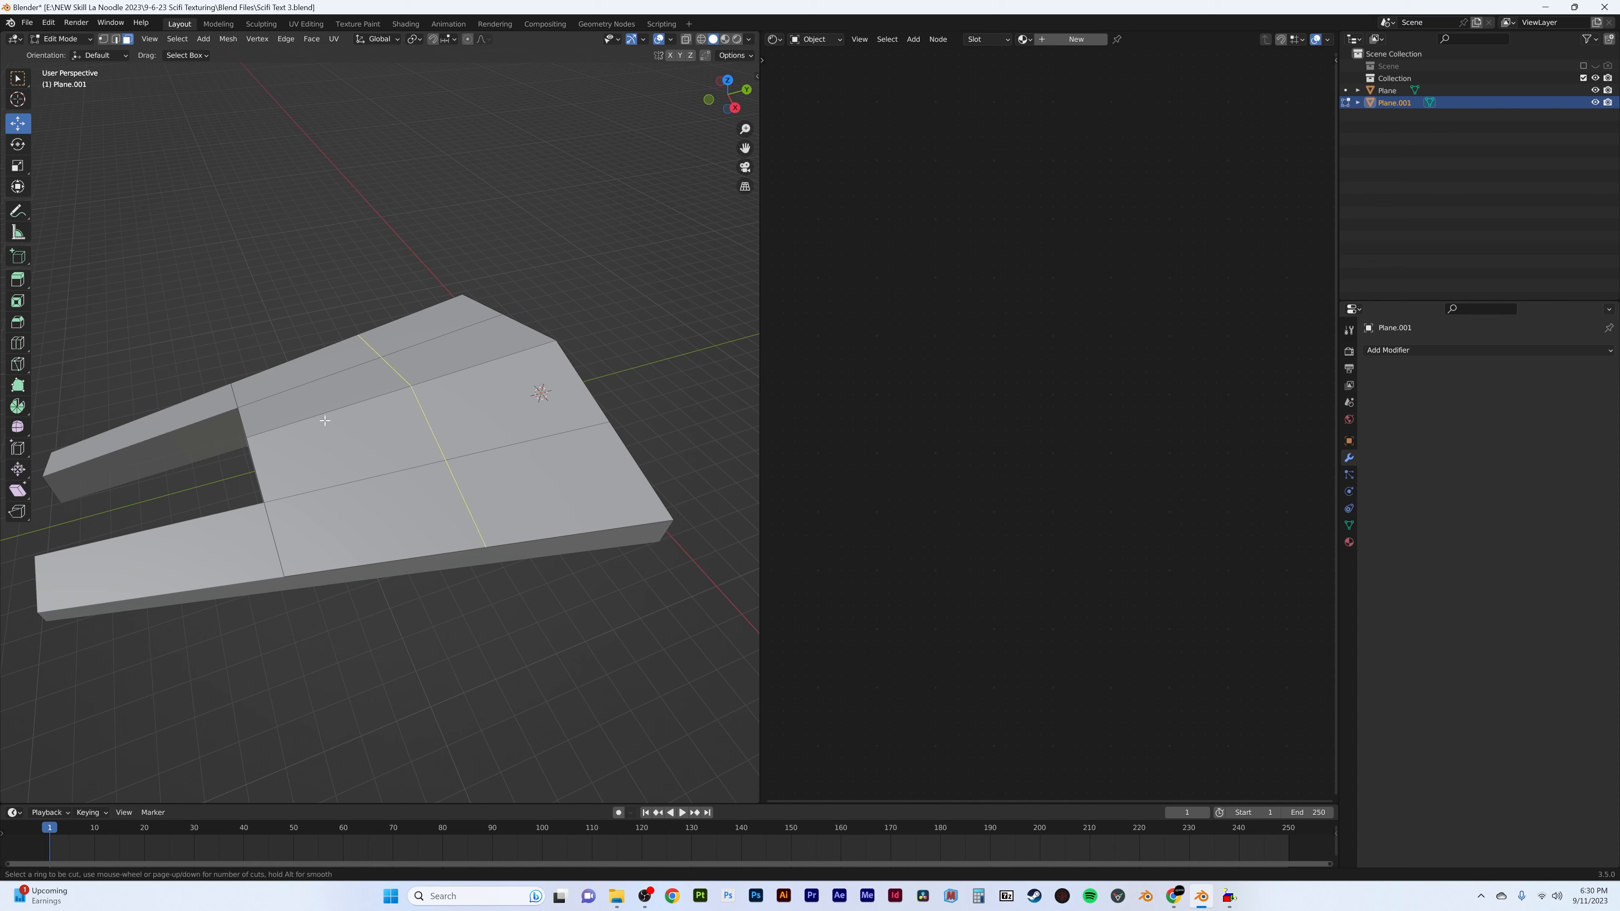
click(329, 421)
click(232, 407)
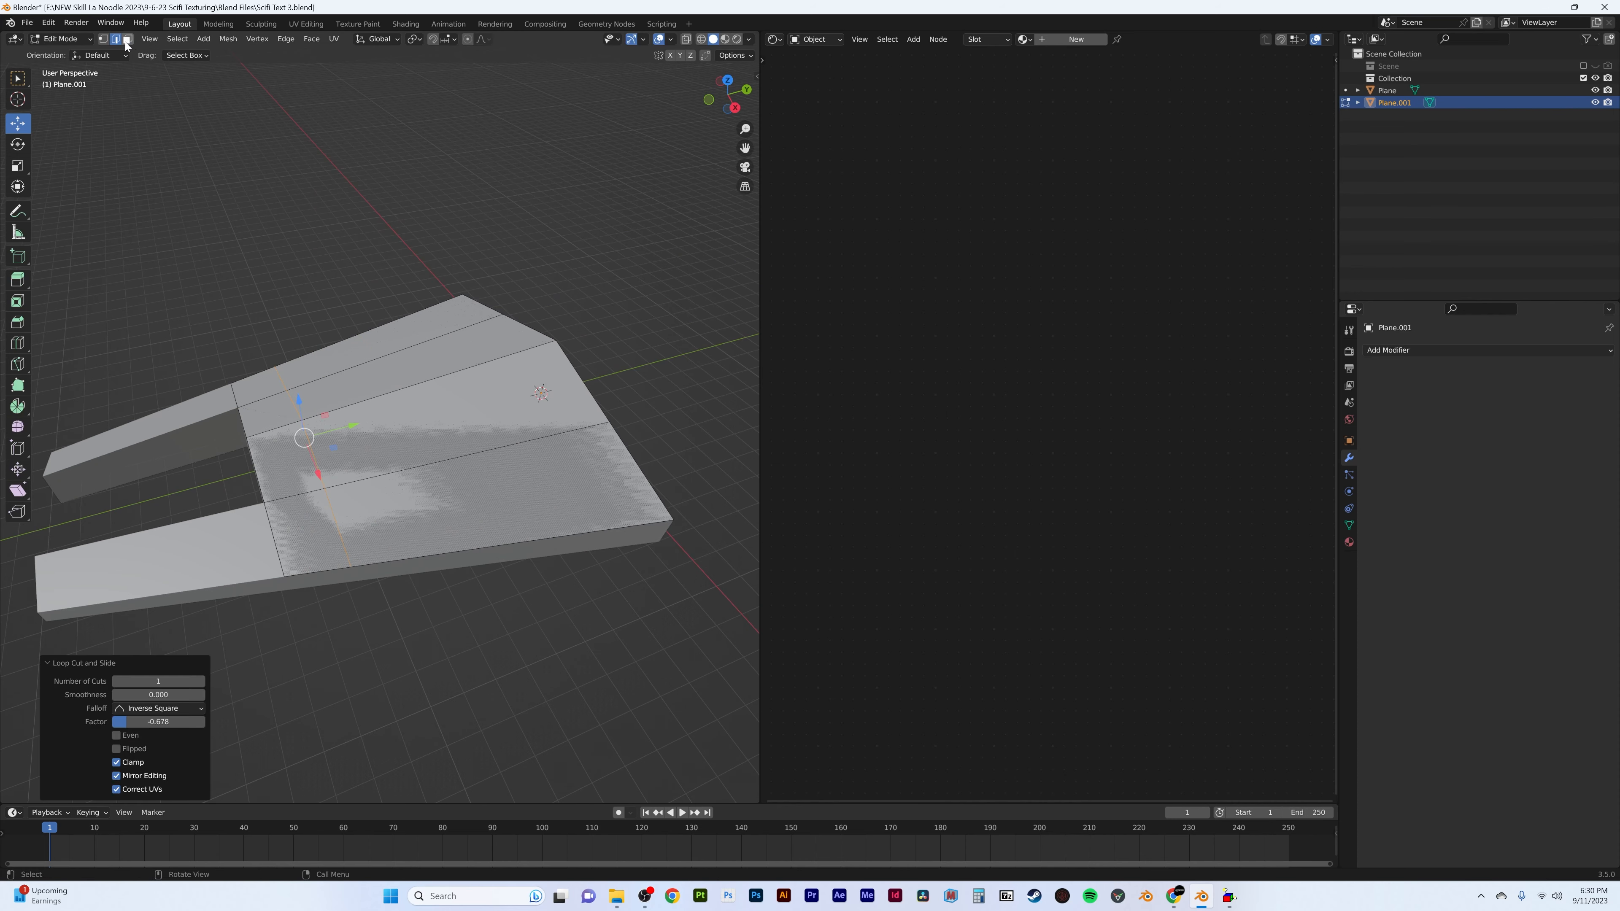
- Delete the strip beside the slot and the two outer faces from the separated top panel
click(127, 38)
click(267, 412)
shift+click(484, 488)
shift+click(351, 351)
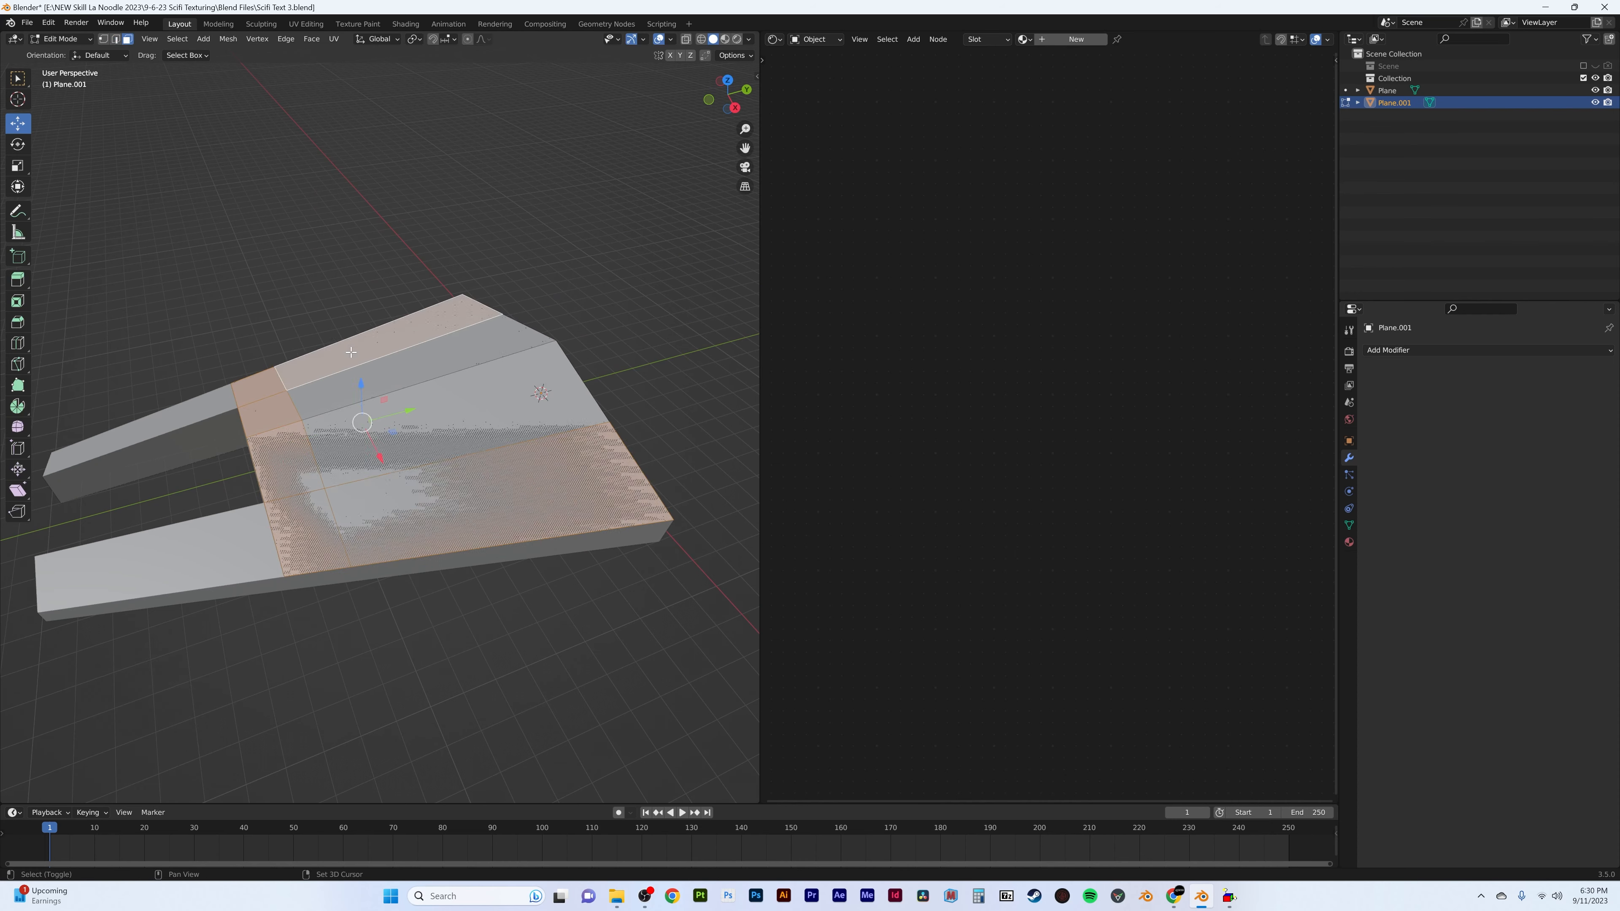
key(x)
click(351, 354)
- Extrude all remaining faces of the separated panel upward into a raised deck block
middle_drag(367, 434, 428, 408)
key(a)
key(e)
click(433, 387)
- Move the deck block's two wide-end faces about -0.8 m along Y to set them back from the hull edge
key(Tab)
key(Tab)
click(284, 371)
shift+click(236, 370)
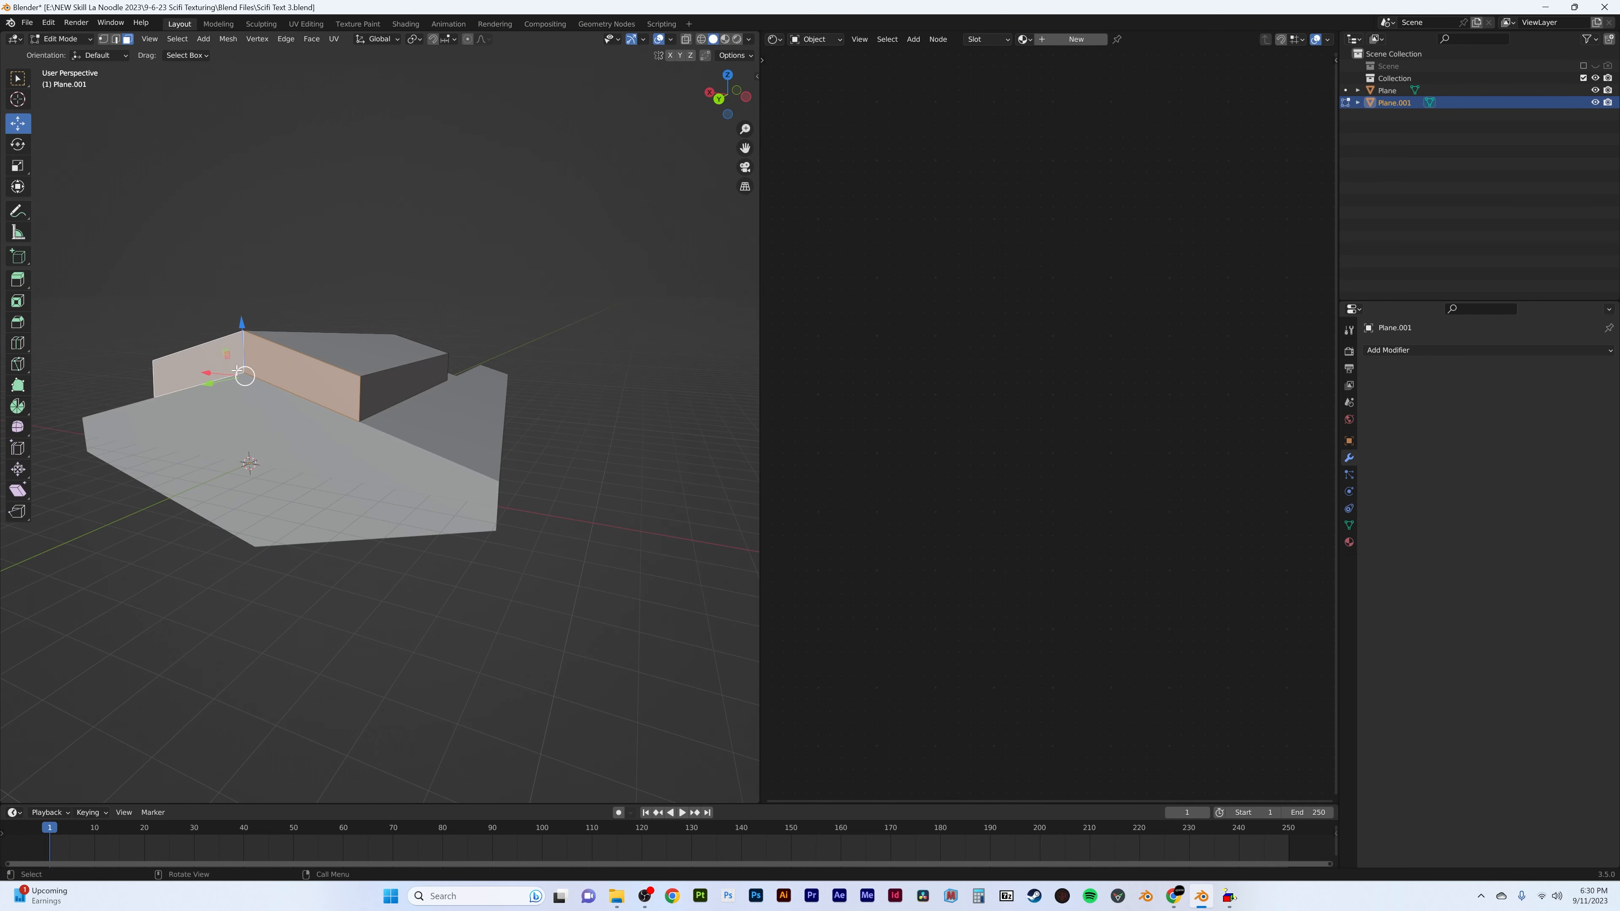
middle_drag(236, 370, 137, 397)
drag(143, 398, 169, 402)
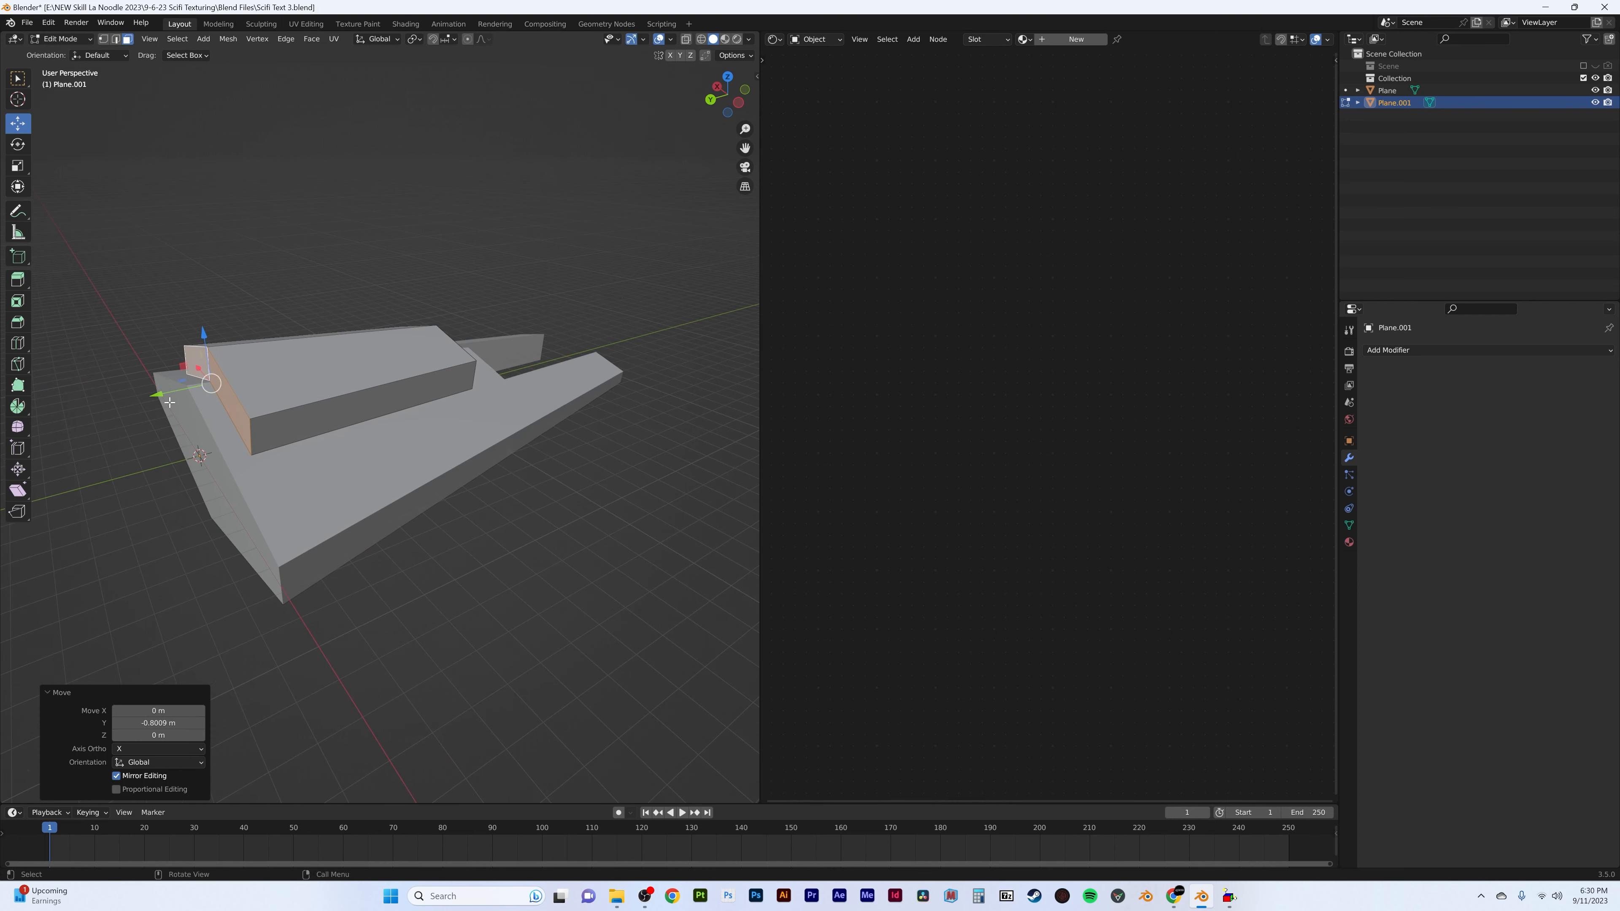
- Isolate the deck block and flatten its two underside faces by scaling them to 0 along Z
middle_drag(169, 402, 456, 373)
middle_drag(337, 412, 449, 377)
key(a)
key(a)
key(KP_Divide)
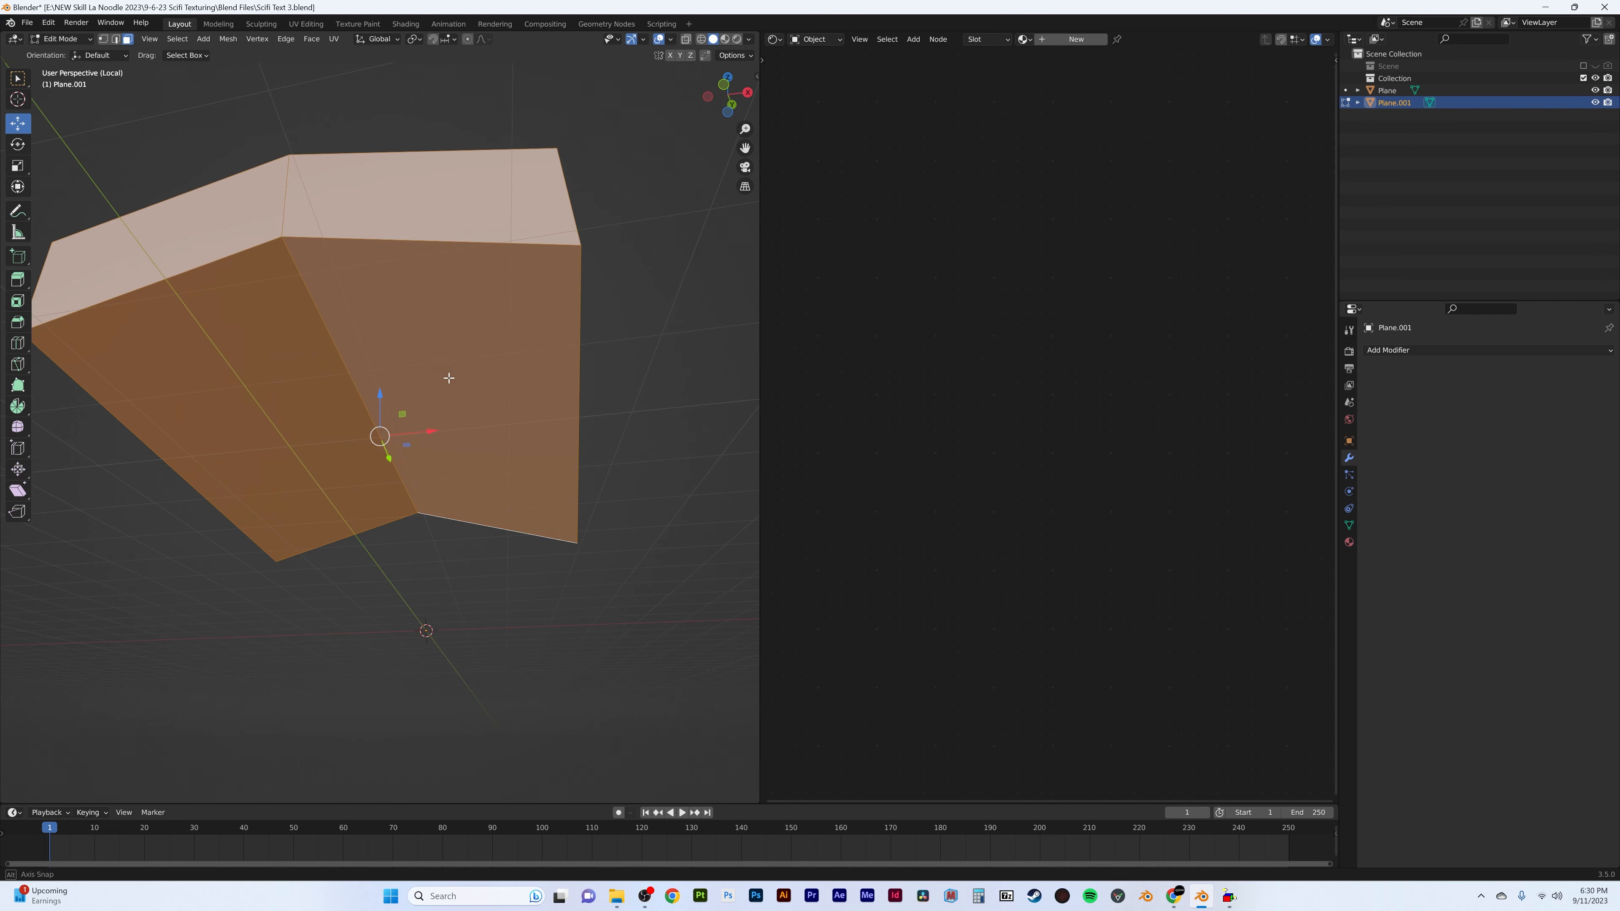
click(246, 382)
shift+click(428, 378)
key(s)
key(z)
key(0)
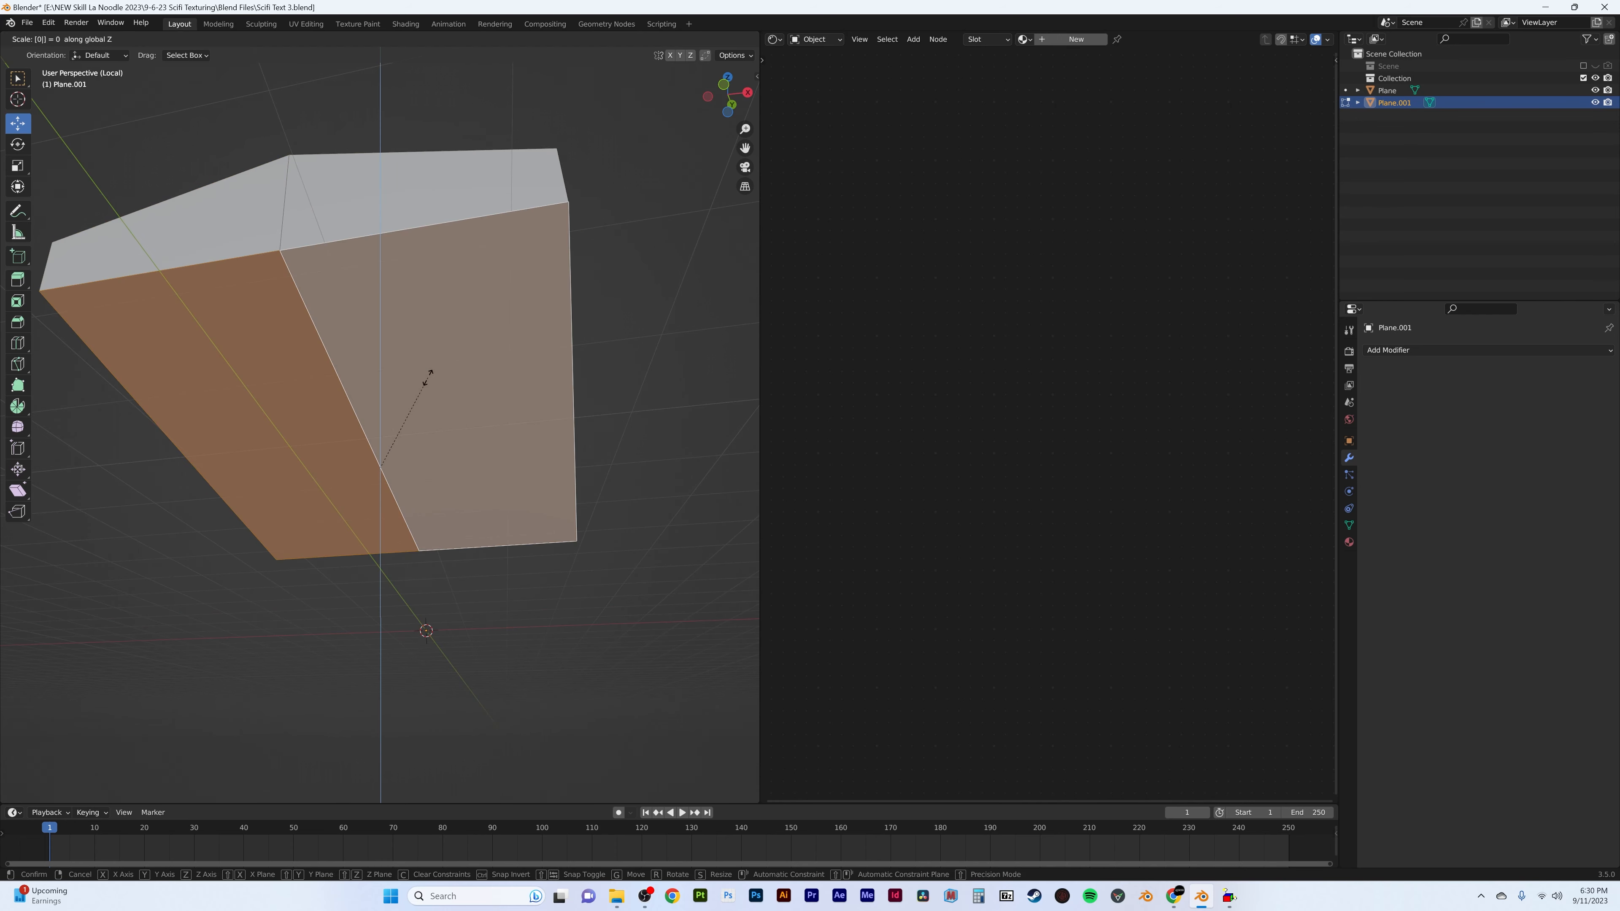
key(Return)
- Lower the deck block's flattened underside along Z into the hull, and delete those underside faces
key(KP_Divide)
drag(423, 318, 426, 352)
middle_drag(426, 353, 497, 425)
key(x)
click(502, 371)
key(Tab)
key(KP_Divide)
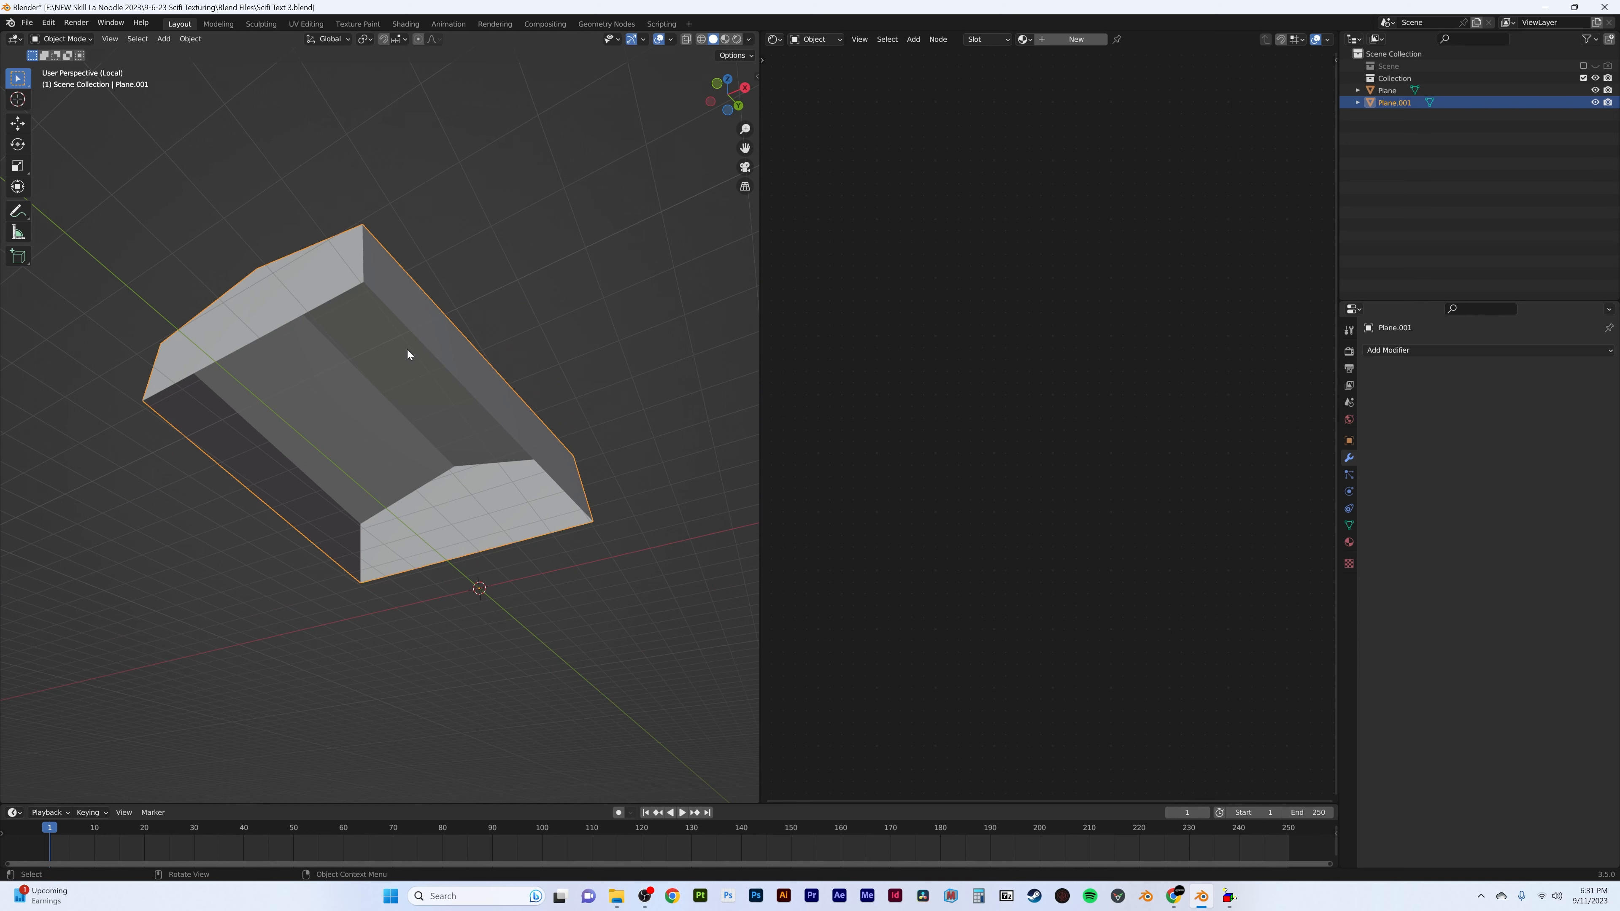
key(KP_Divide)
middle_drag(275, 367, 516, 317)
- Add a cube and move it about -3.18 m in Y and 3.85 m in Z onto the deck block
key(alt+a)
key(shift+a)
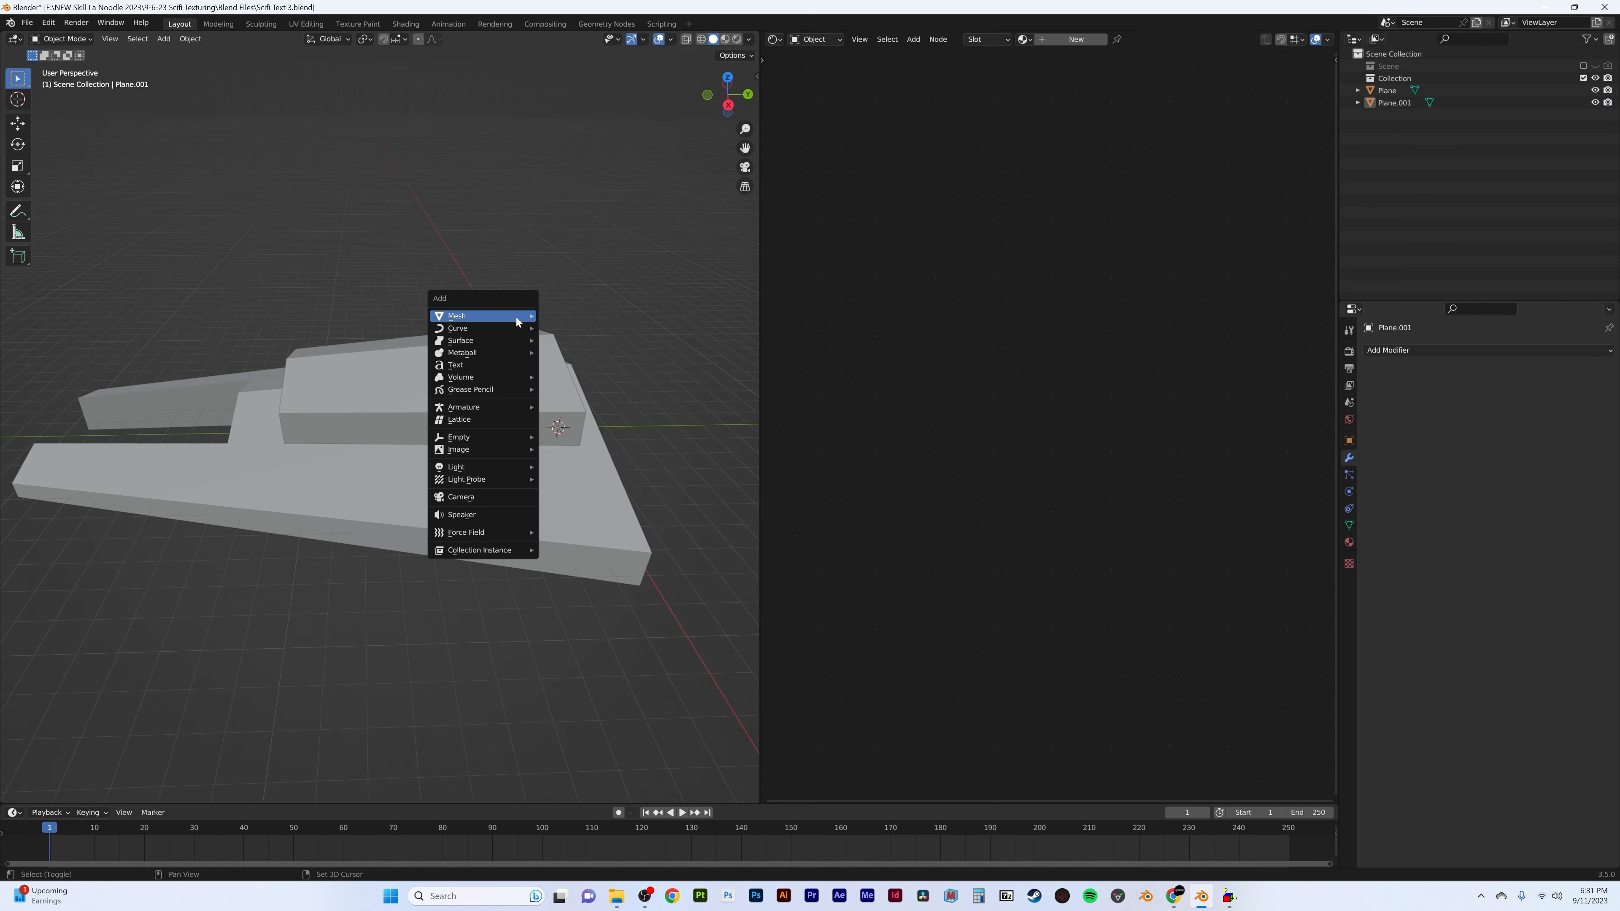
mouse_move(517, 317)
click(586, 329)
key(KP_1)
key(KP_3)
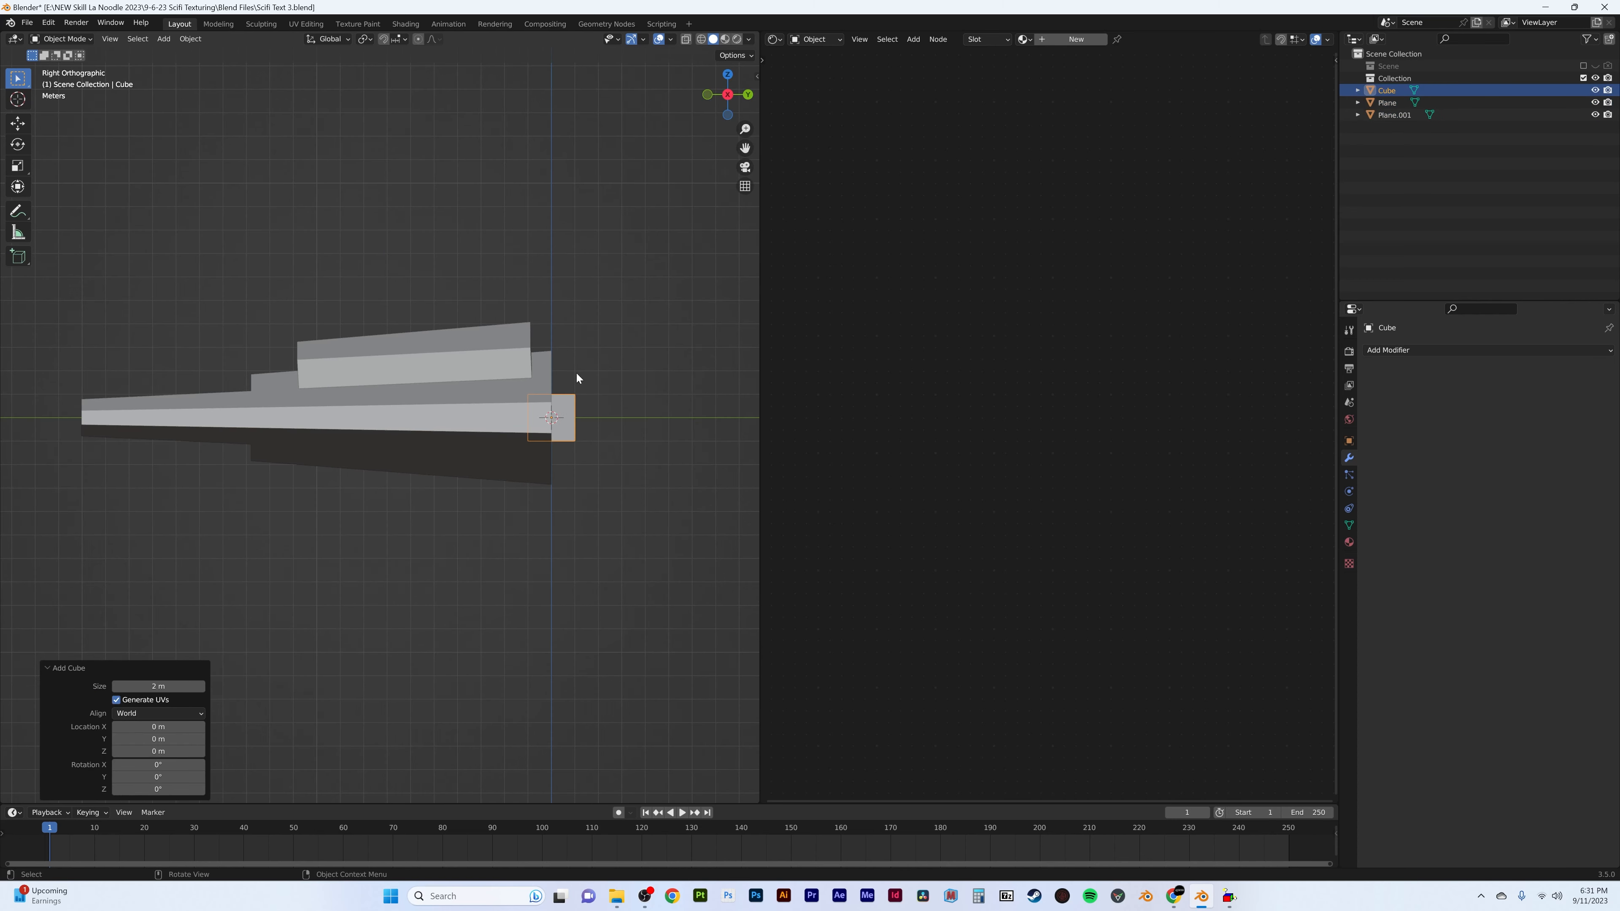
key(g)
click(561, 358)
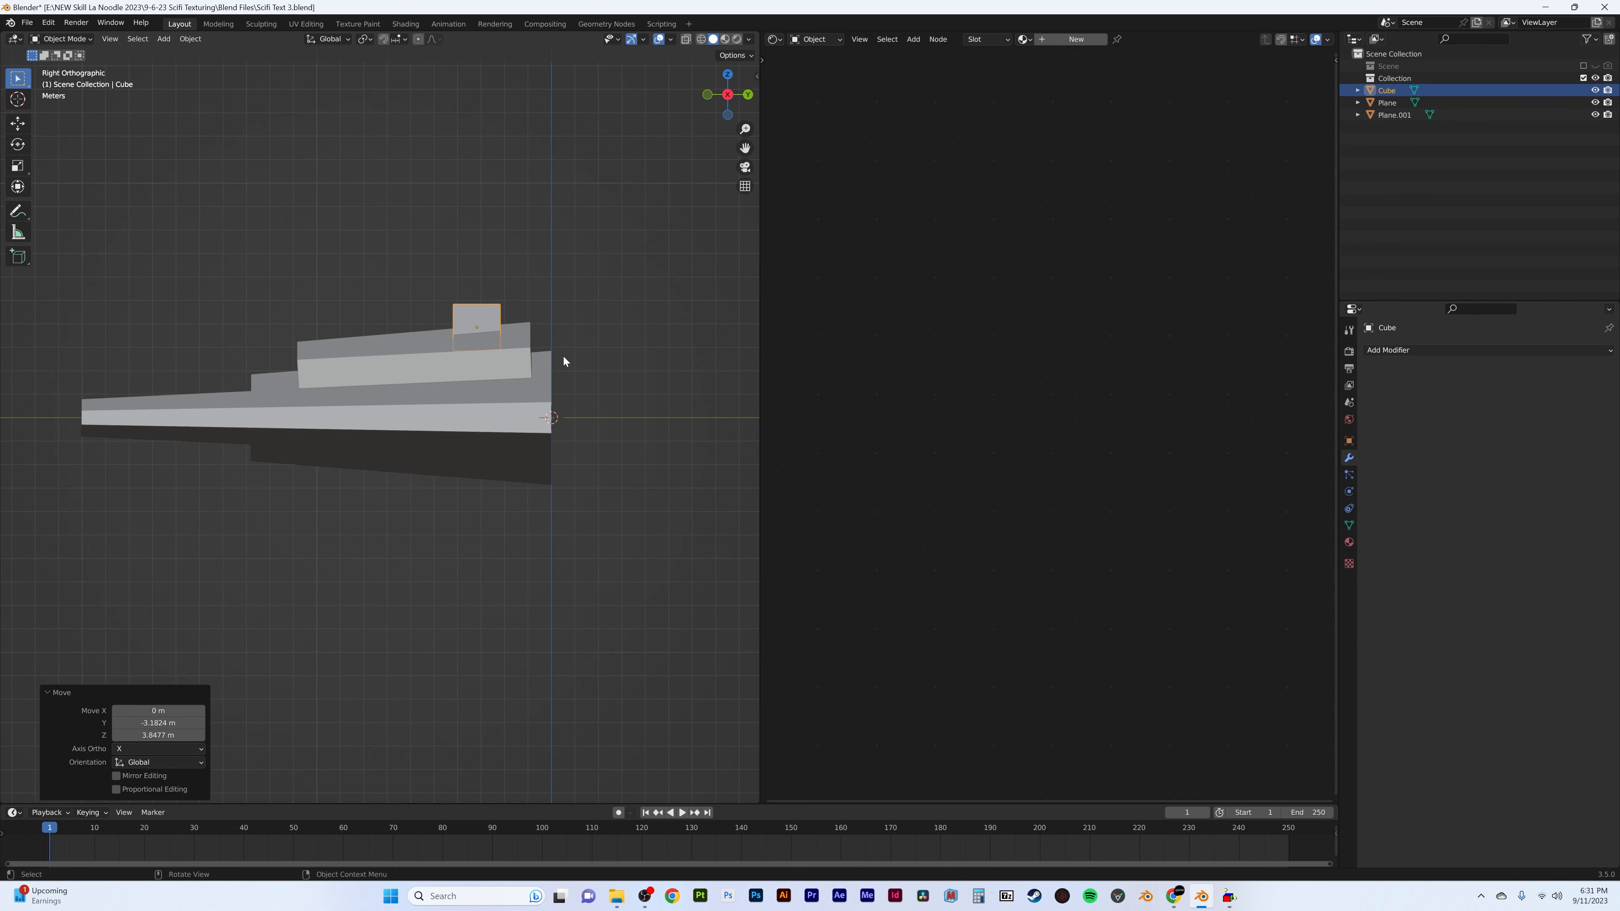
- In wireframe display, move the cube's lower edge facing the prongs about -1.43 m along Y to slope that side
mouse_move(563, 355)
middle_down()
mouse_move(495, 361)
mouse_move(574, 400)
middle_up()
key(shift+z)
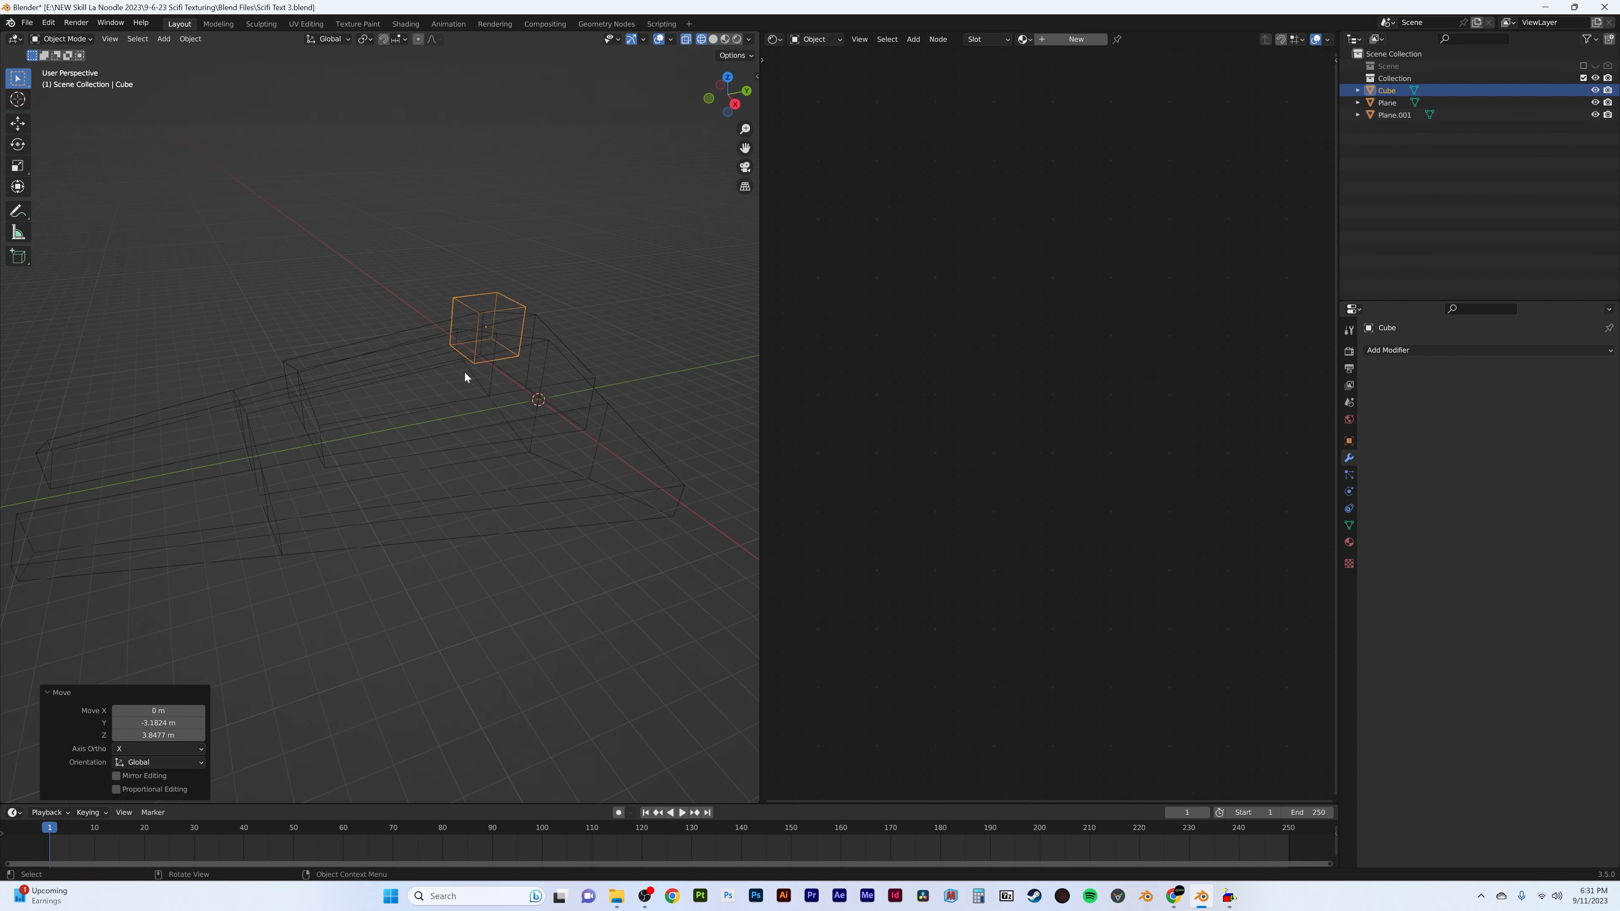
key(Tab)
click(461, 355)
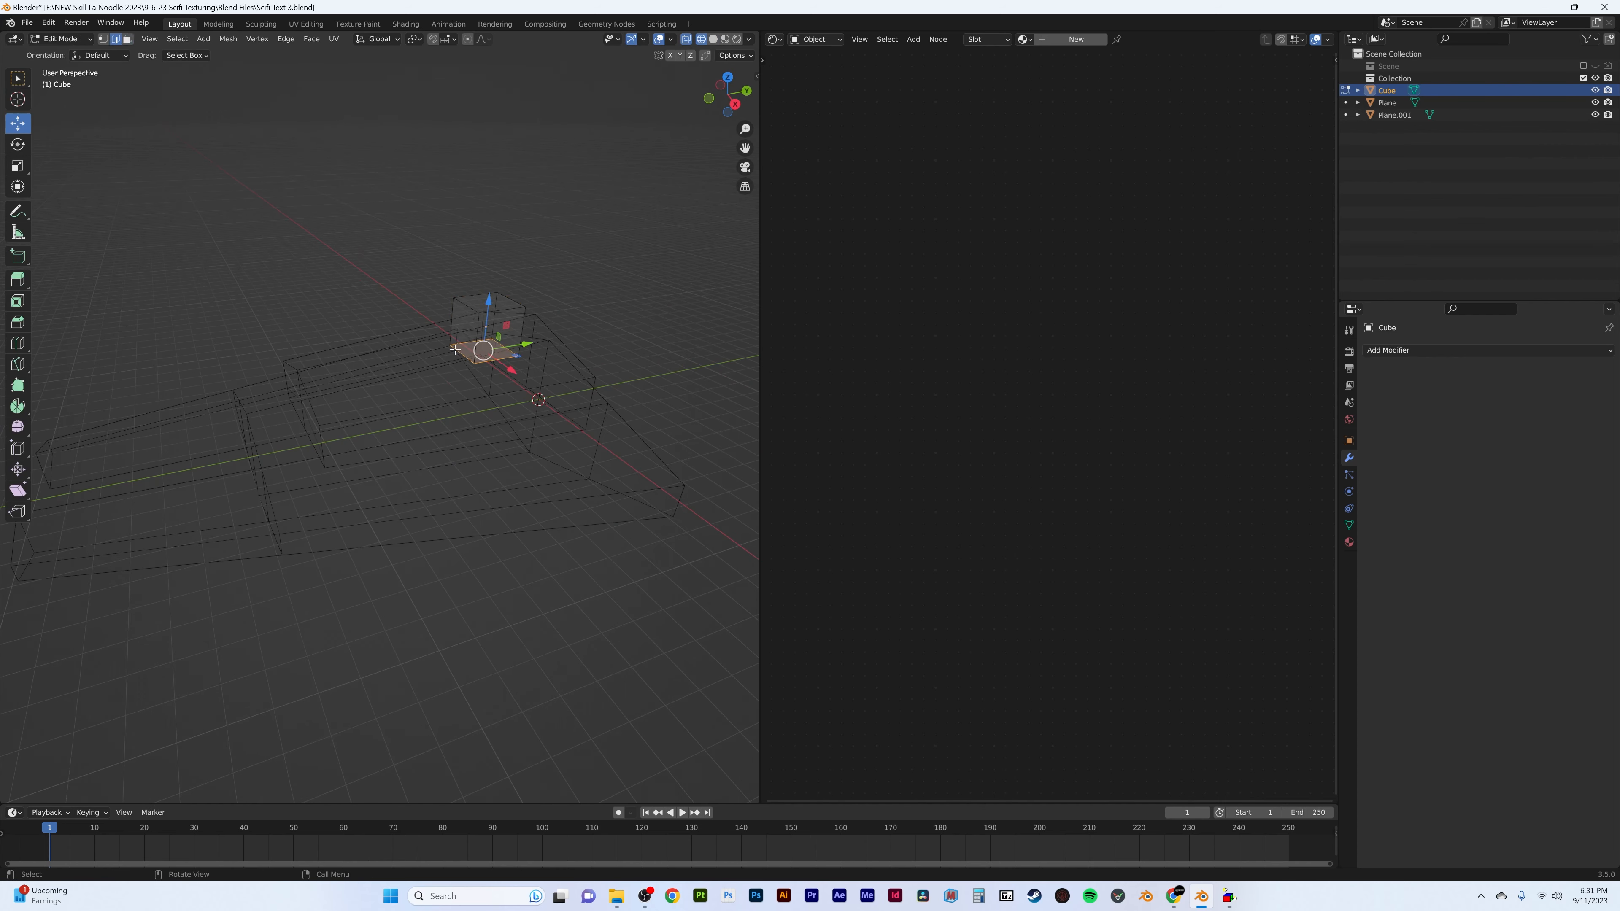
mouse_move(524, 346)
mouse_down()
mouse_move(468, 364)
mouse_move(526, 335)
mouse_up()
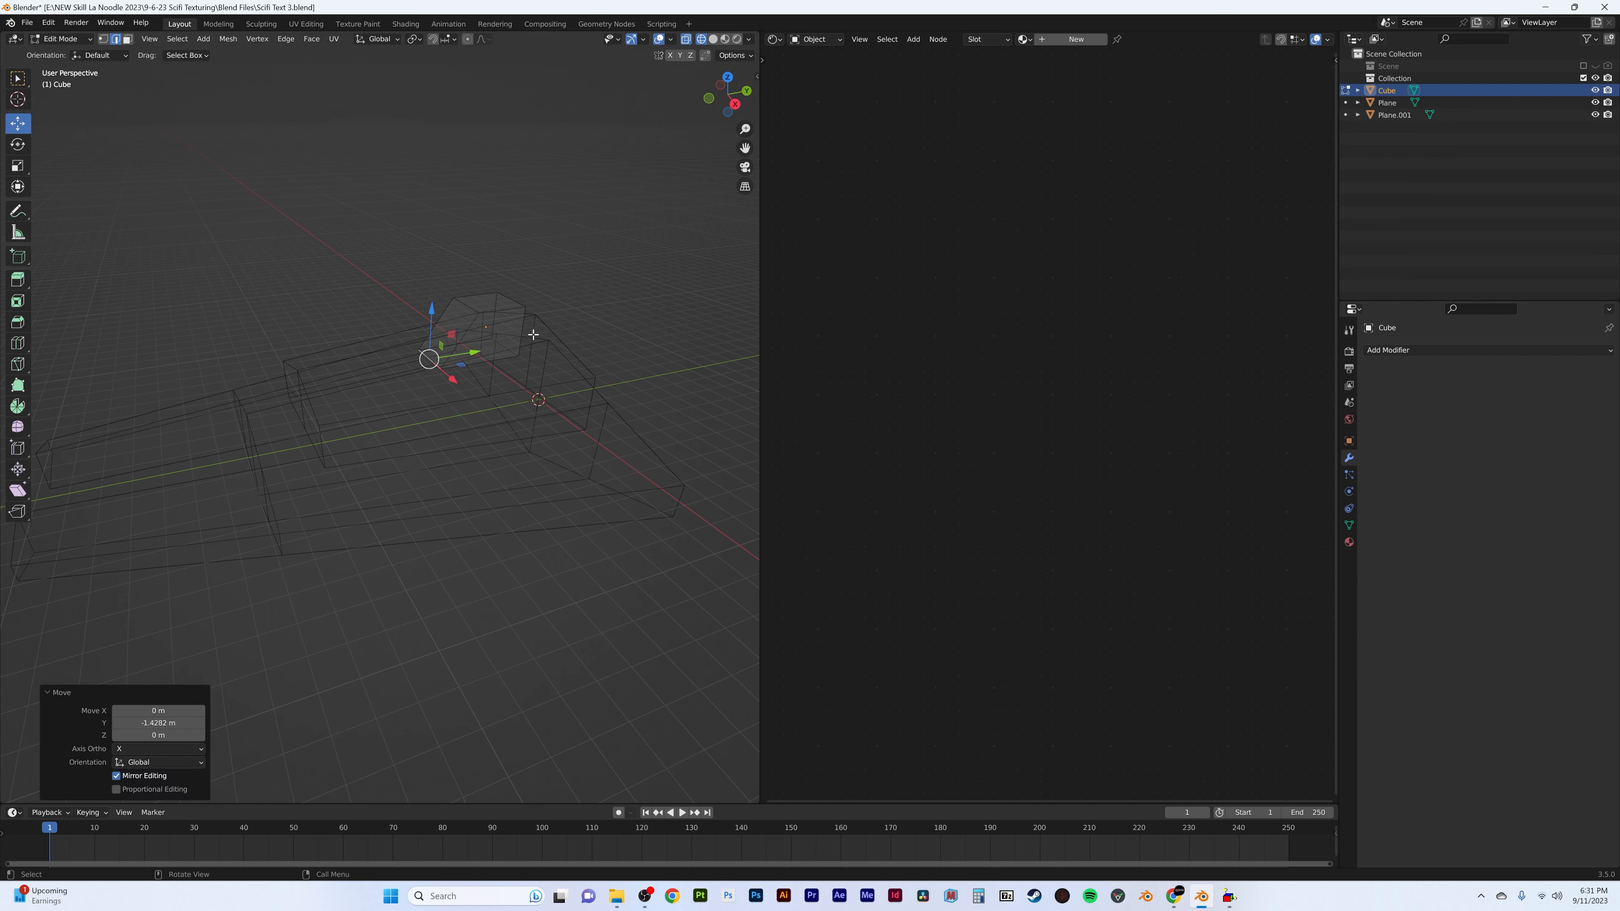
- Return to solid display, scale the sloped cube to about 0.67 along X, and raise it slightly along Z
key(Tab)
key(shift+z)
middle_drag(648, 346, 618, 369)
key(s)
key(x)
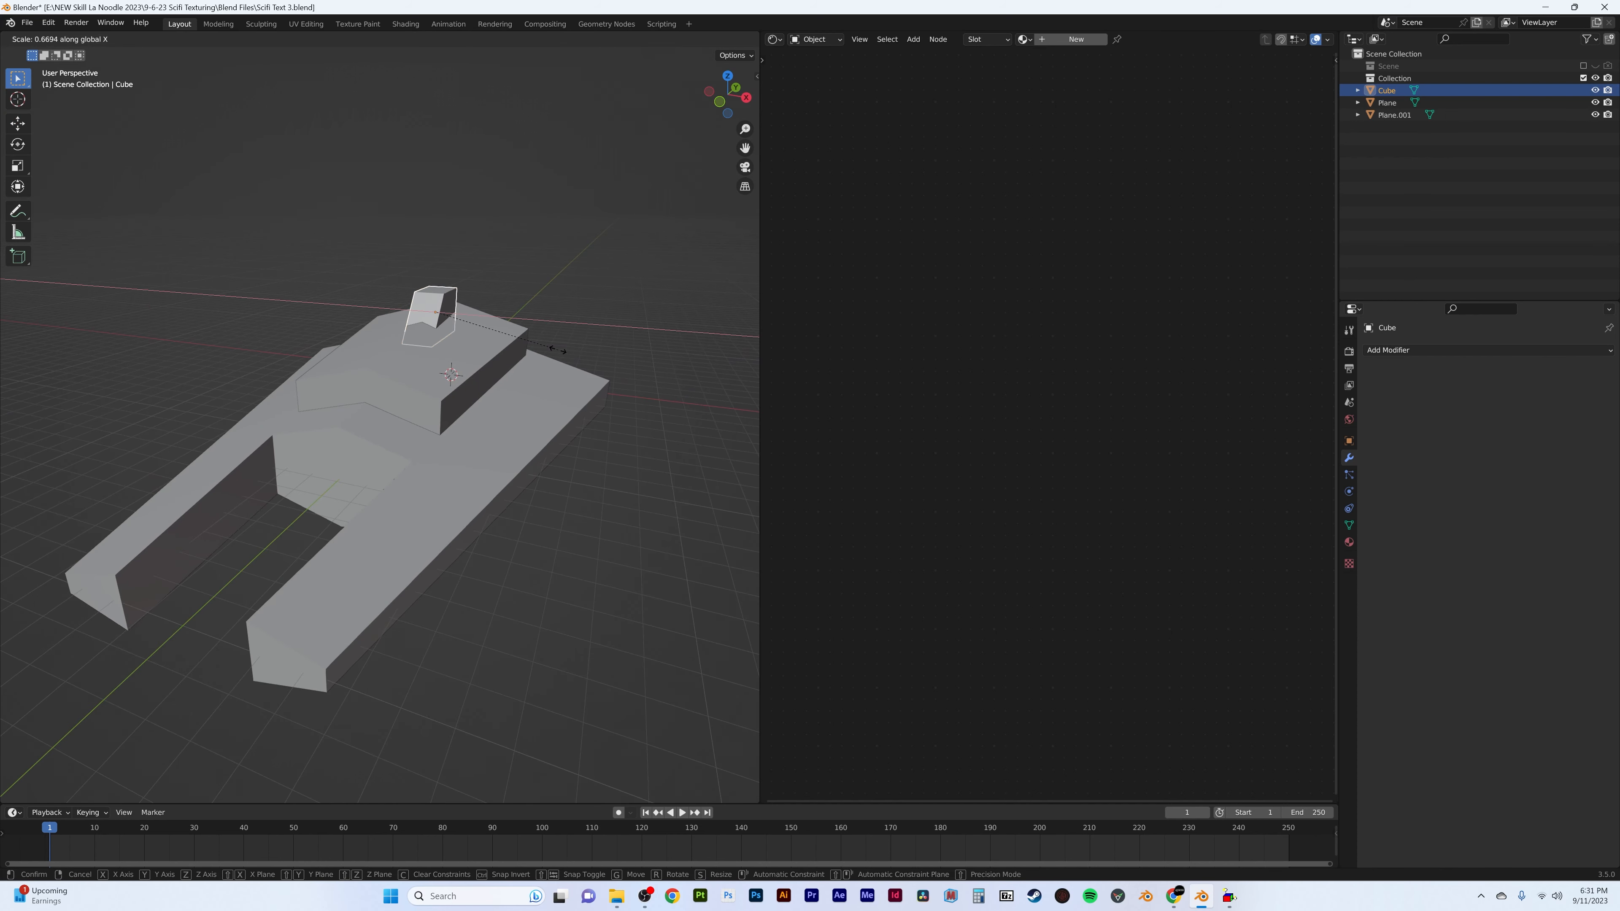
click(558, 350)
key(g)
key(z)
click(560, 342)
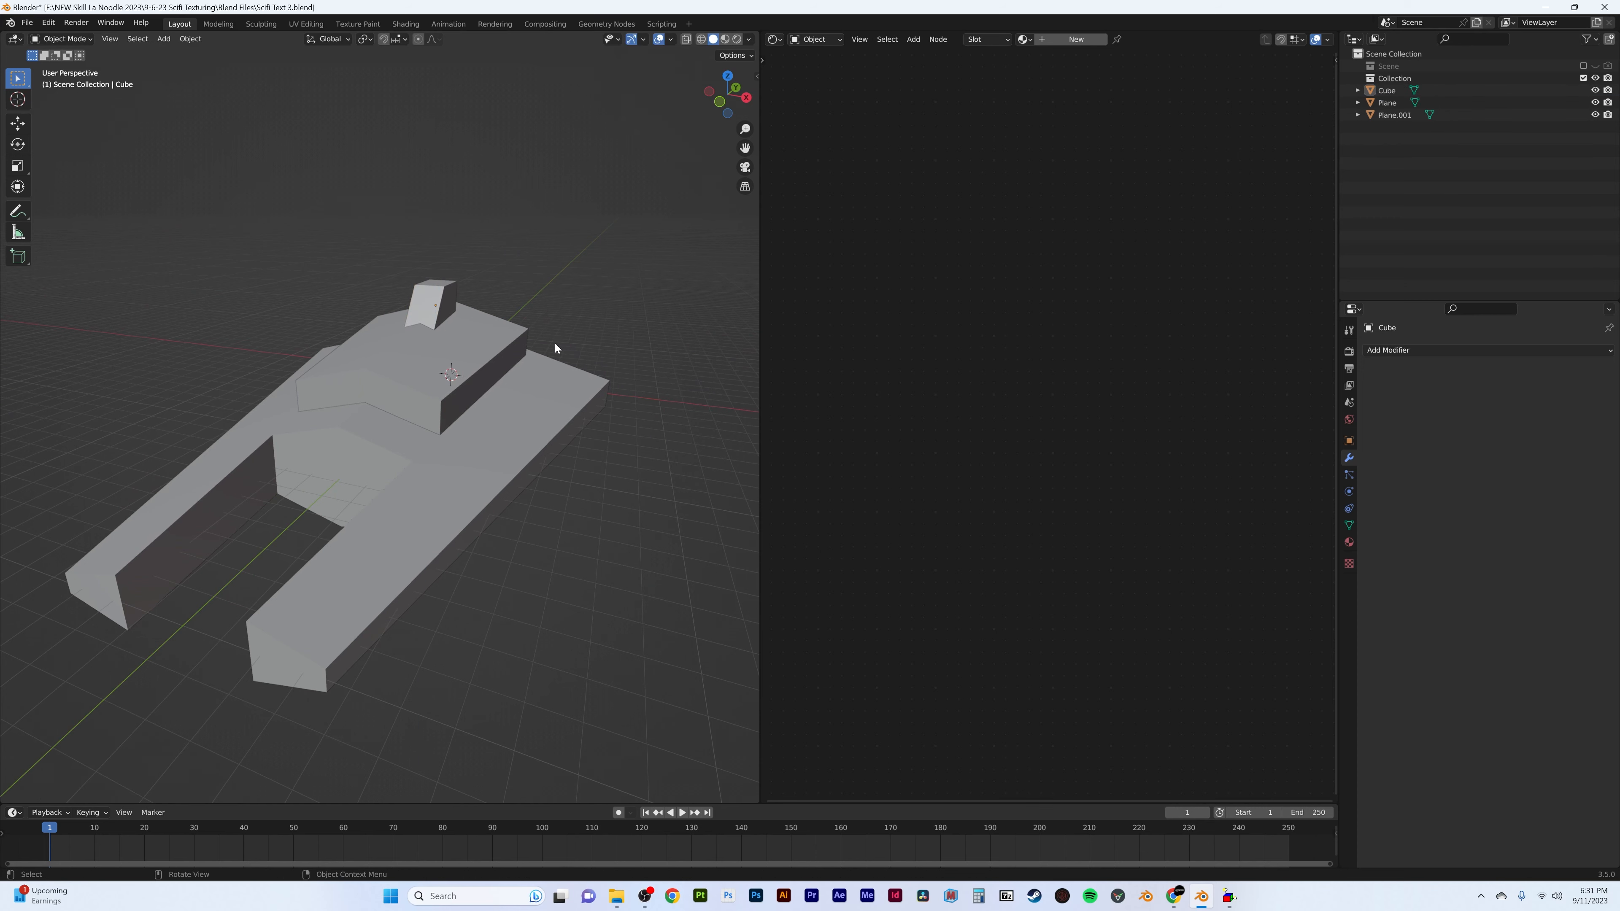
- Add another cube, raise it about 5.39 m along Z, and shift it along Y over the sloped tower
key(shift+a)
mouse_move(522, 334)
click(598, 347)
key(KP_5)
key(KP_1)
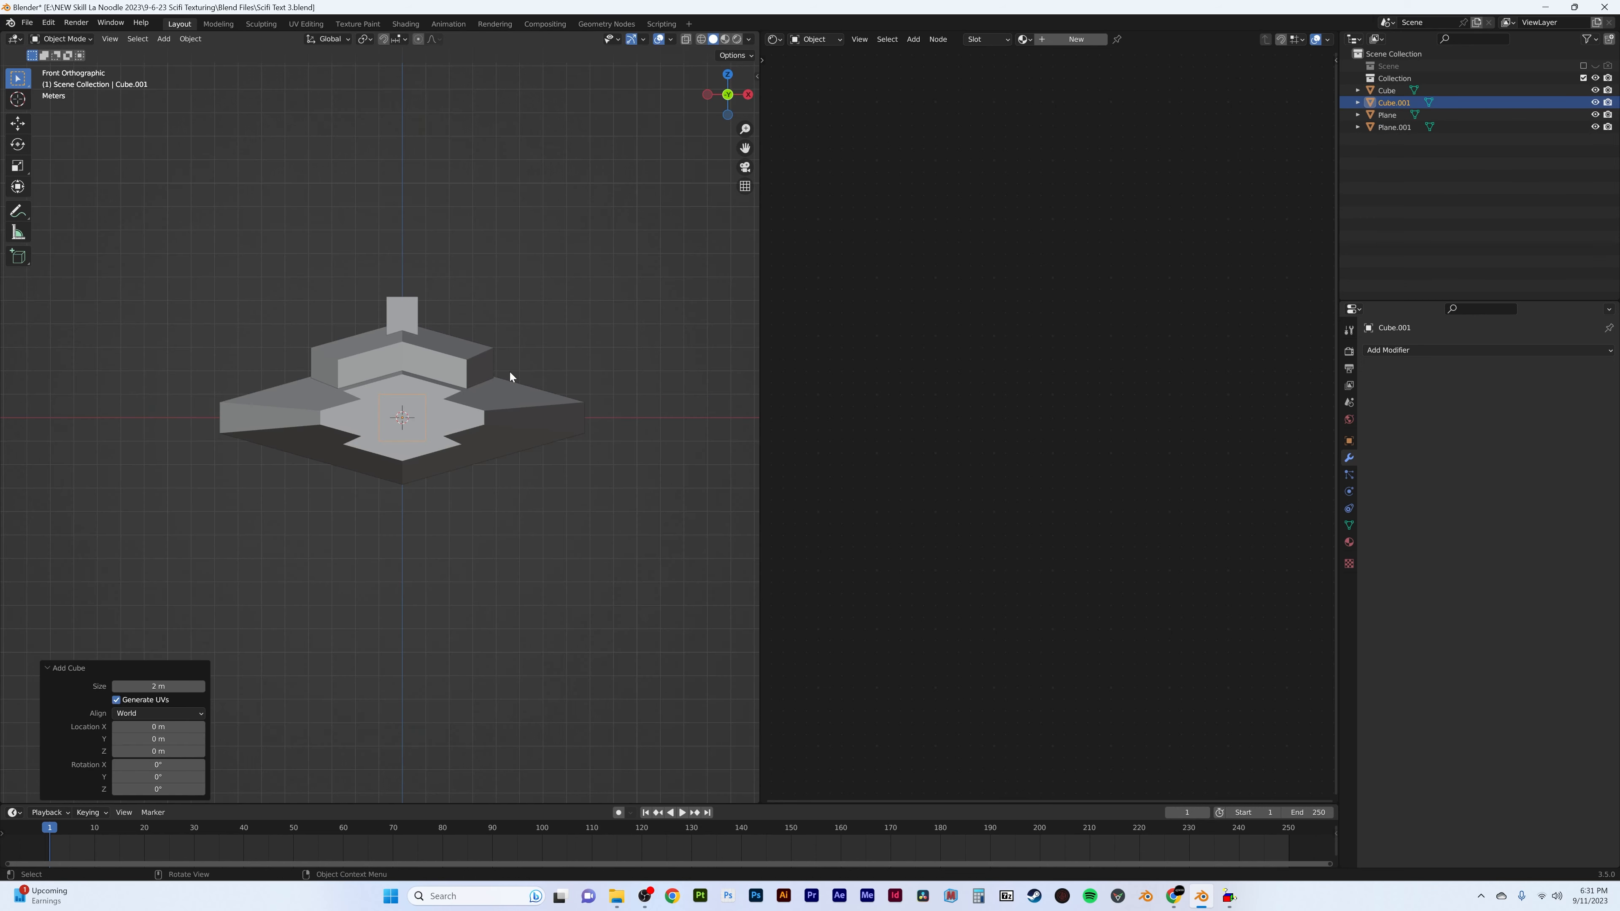
key(g)
key(z)
click(480, 287)
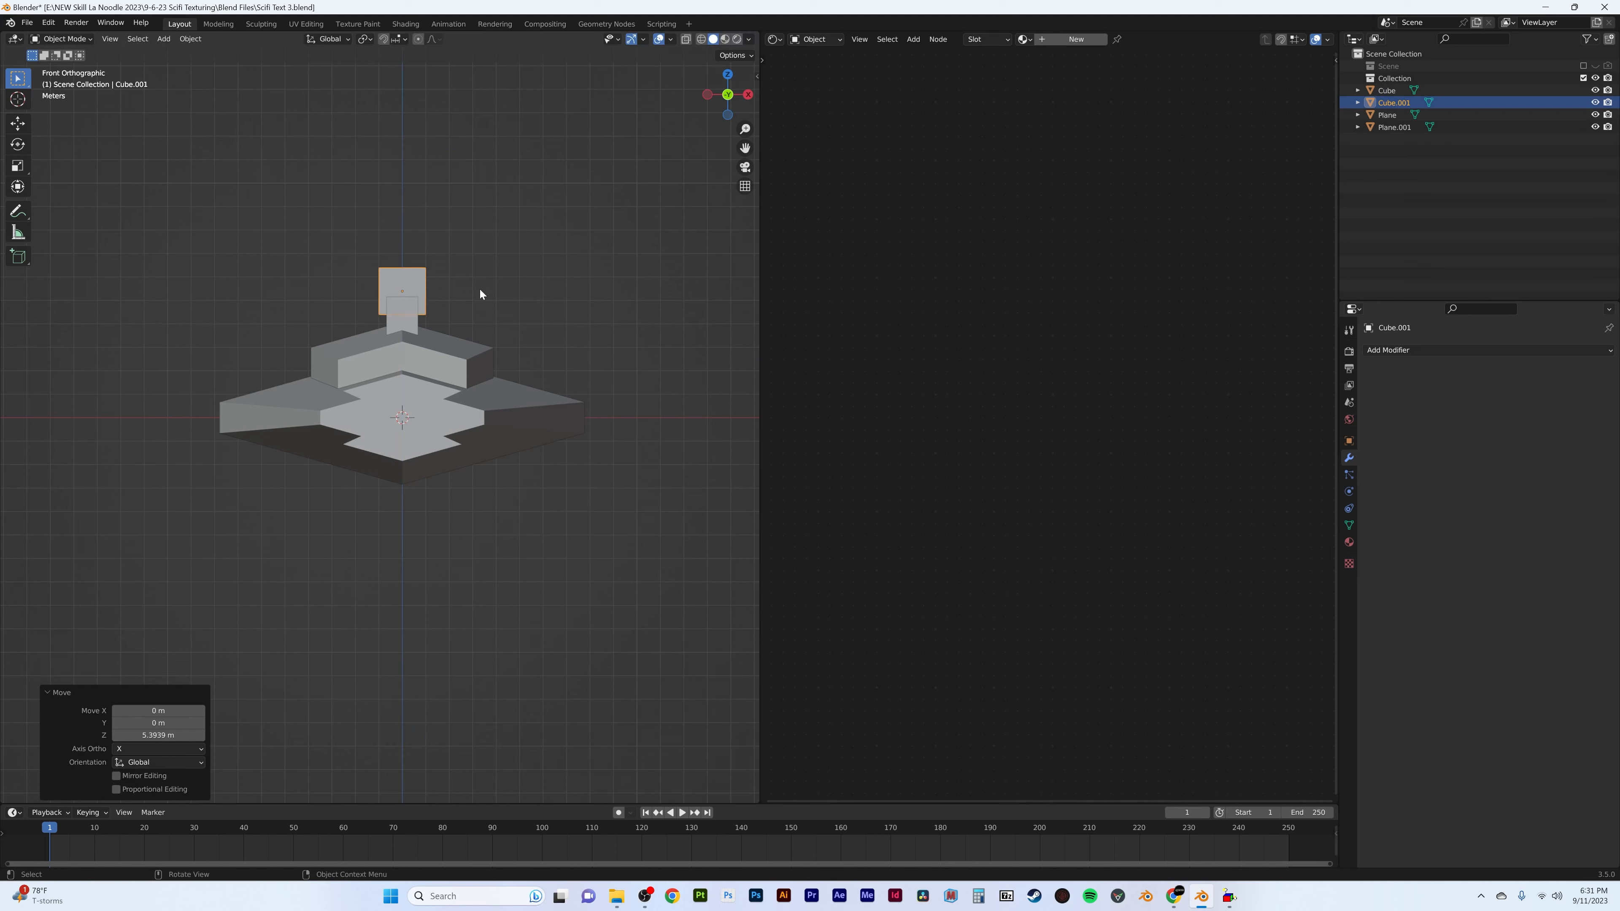
key(KP_3)
key(g)
key(y)
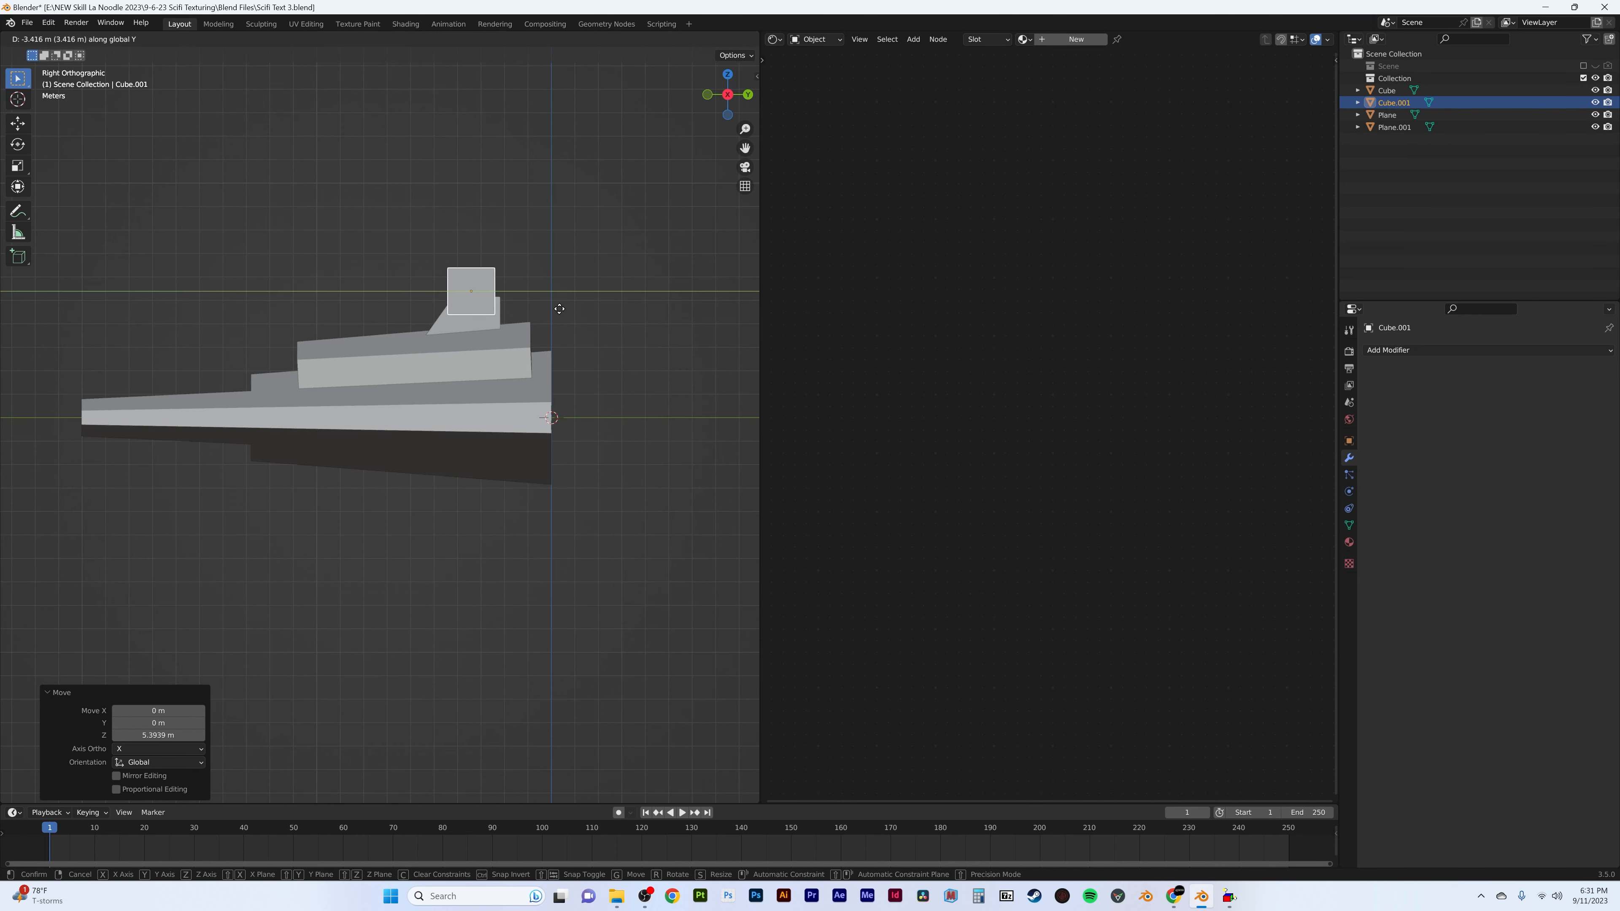
click(563, 316)
- Scale the upper cube by about 1.8, flatten it along Z, and move it about -0.22 m in Y and 0.27 m in Z
key(s)
key(z)
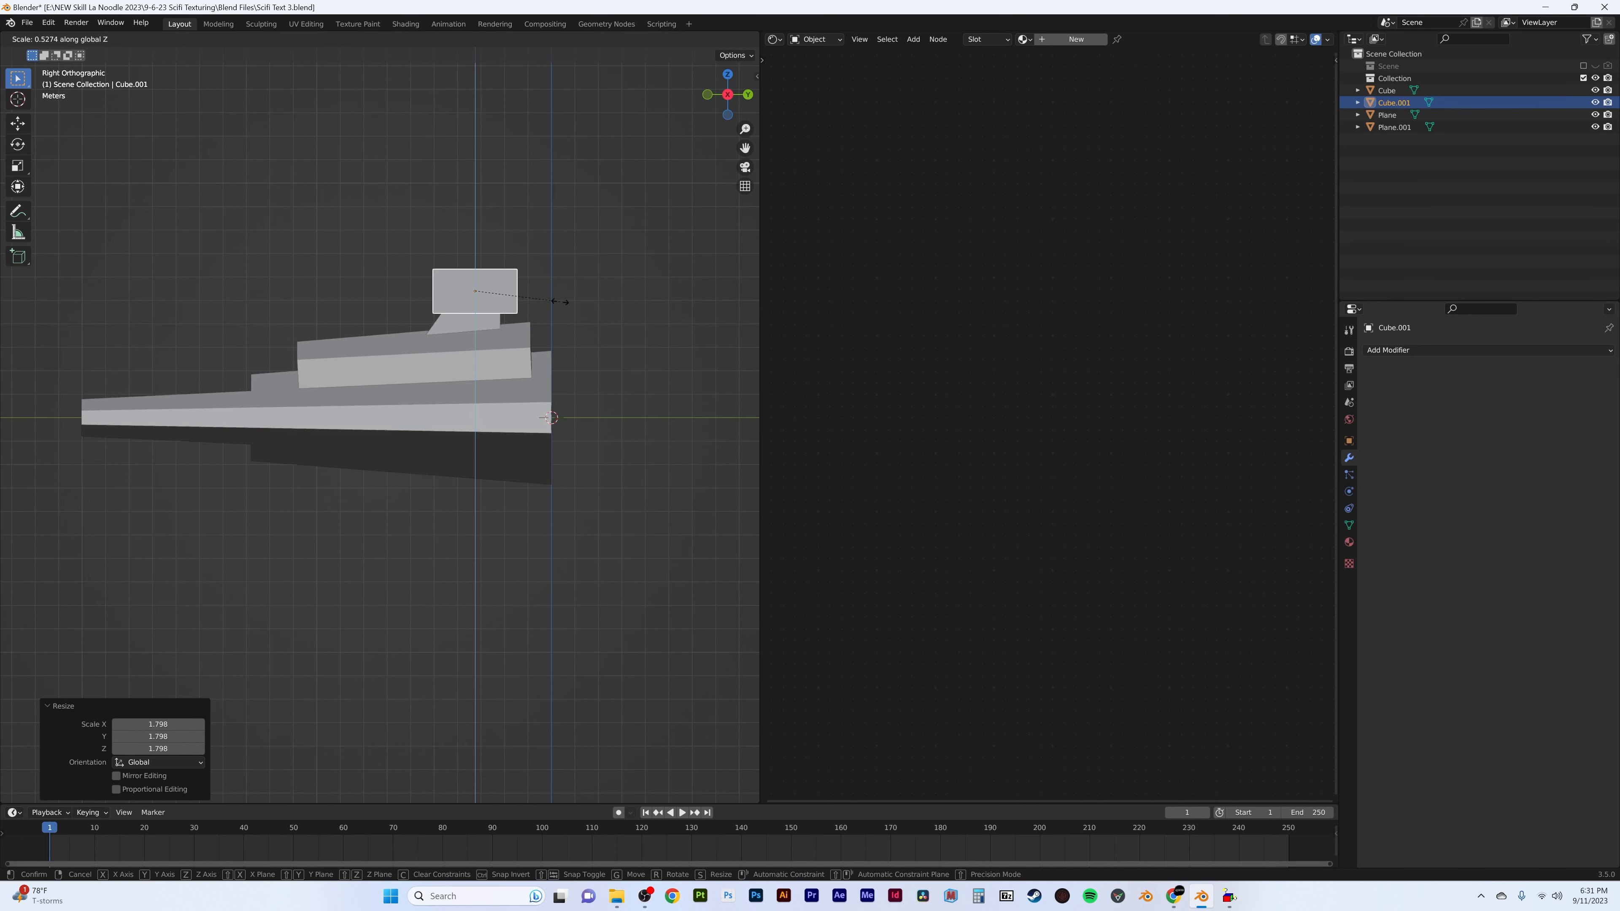
click(547, 308)
key(g)
click(601, 323)
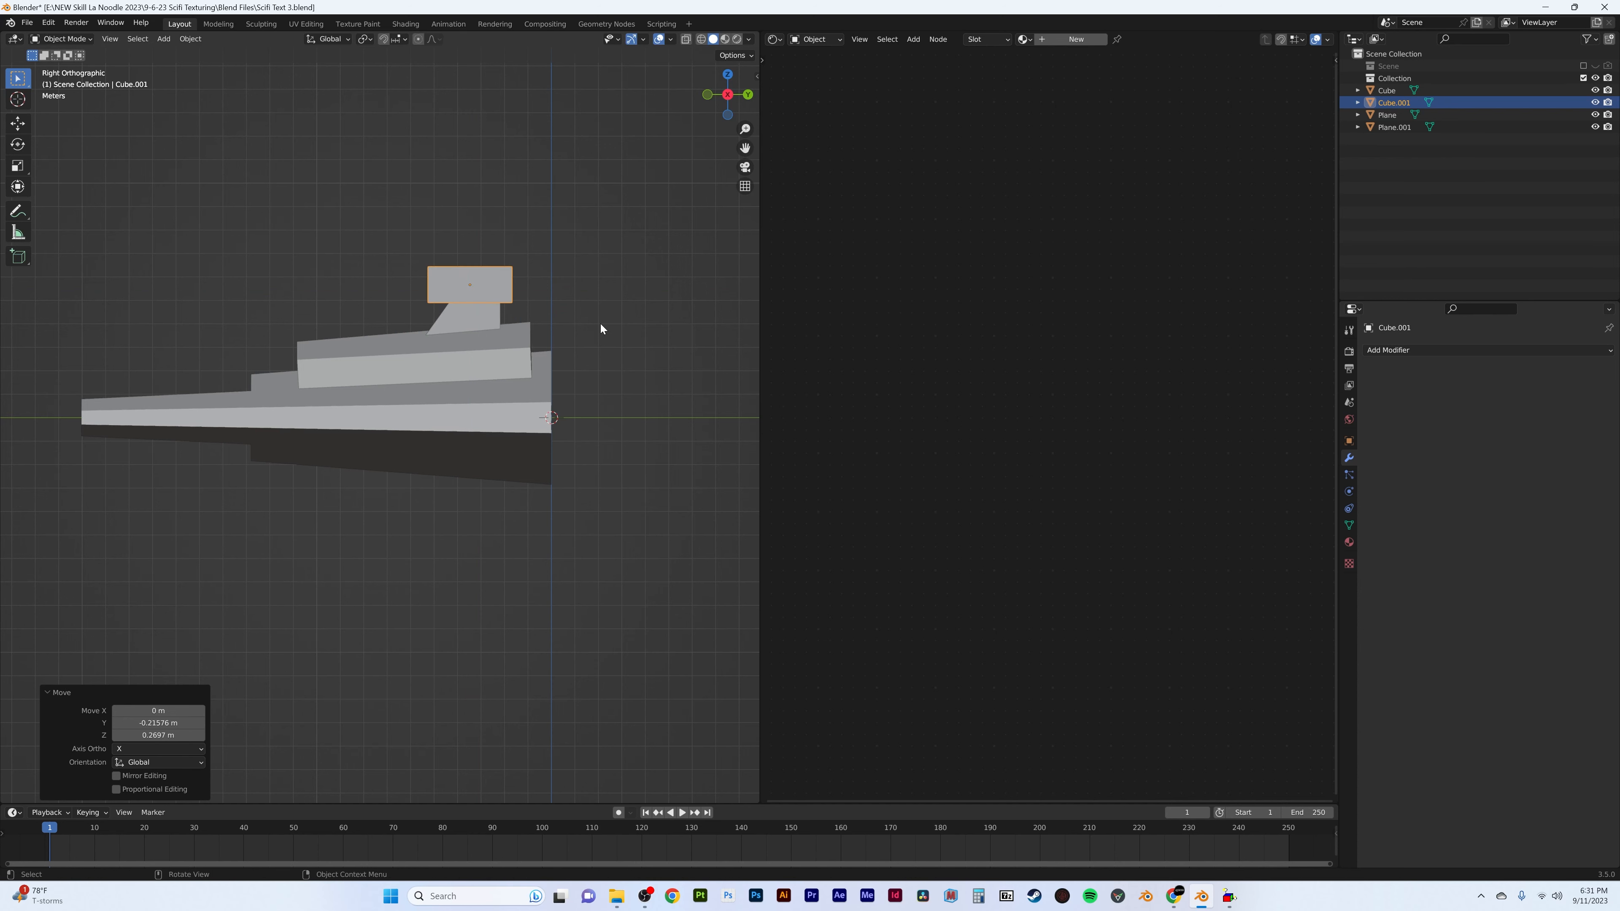
- Scale the upper cube by about 1.13, flatten it to about 0.7 along Z, and lower it toward the tower
key(s)
click(617, 326)
key(KP_1)
key(s)
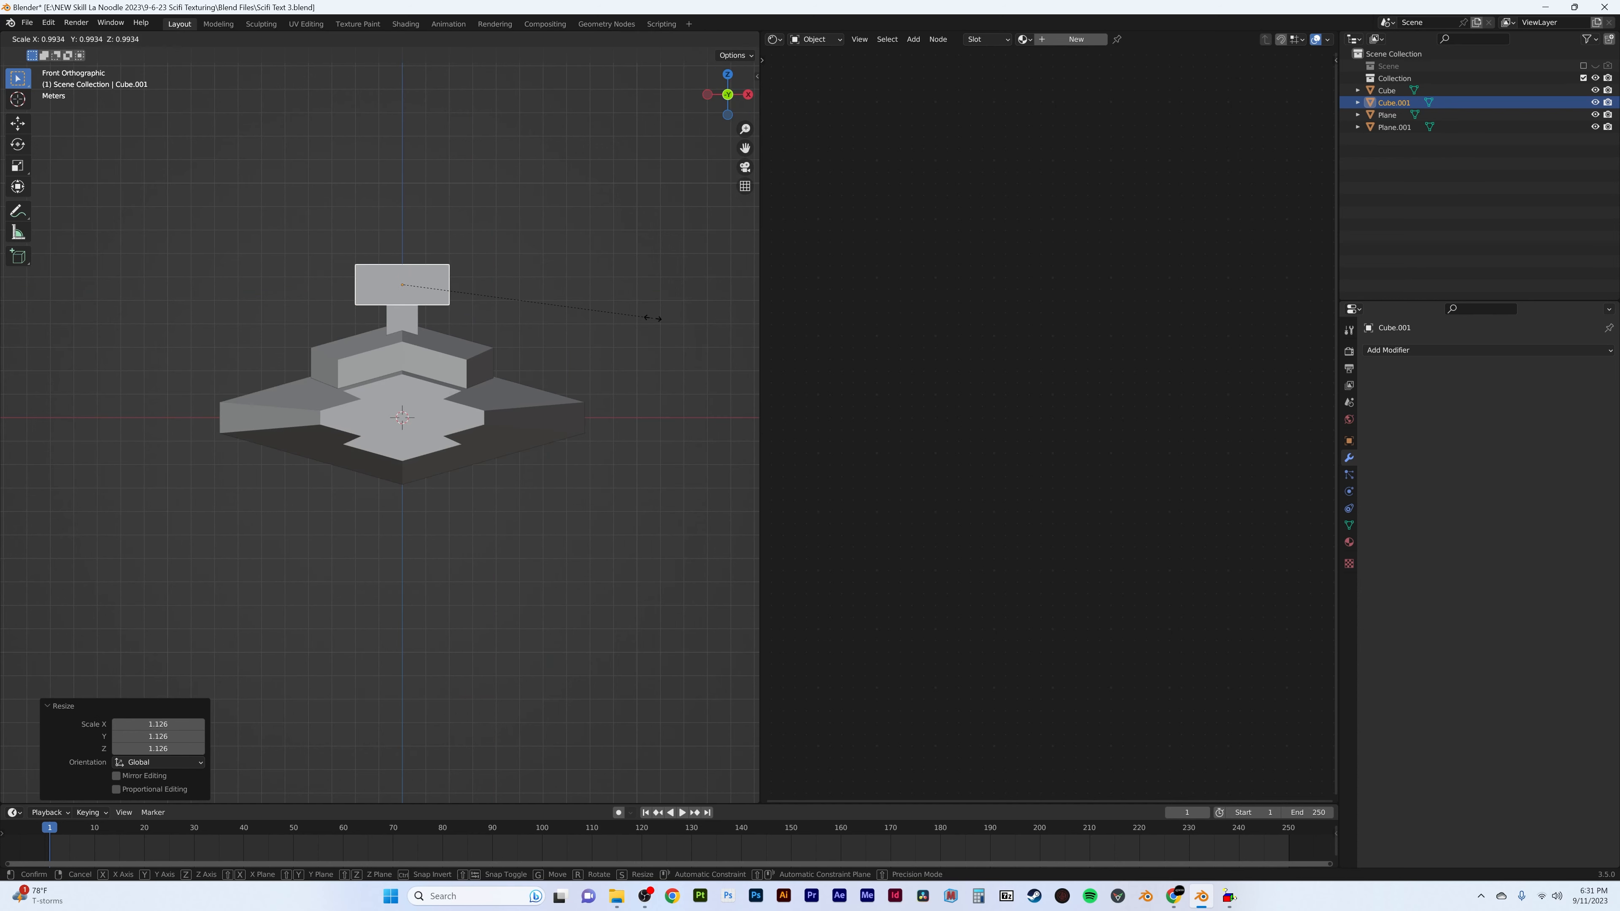
key(z)
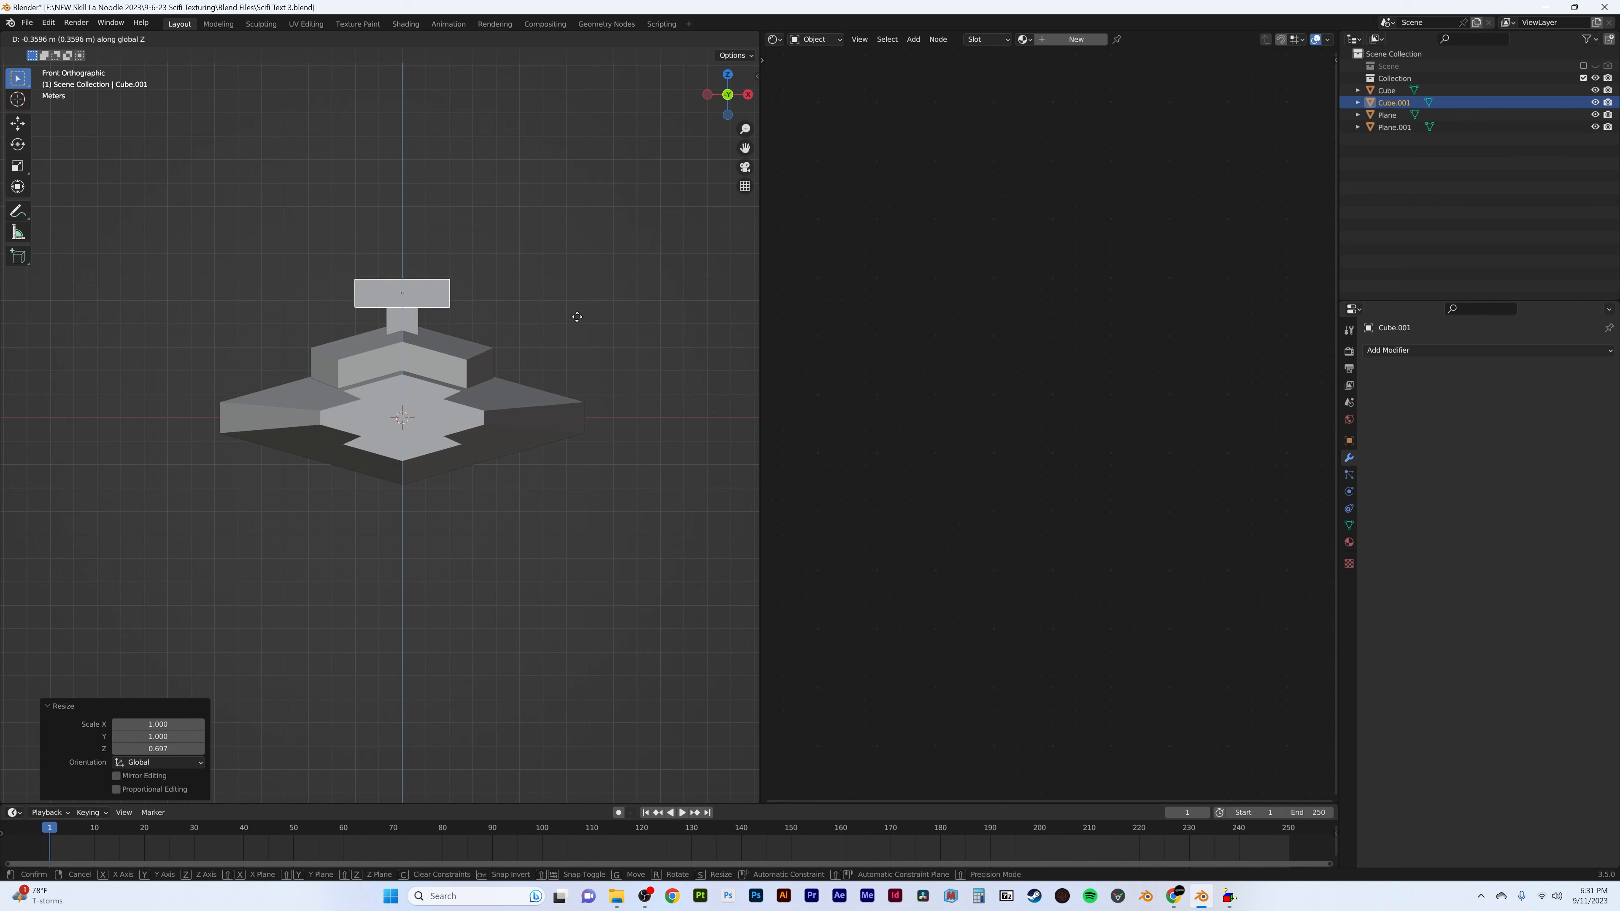
click(572, 319)
- Add a centred lengthwise loop cut to the upper block and scale it about 1.5 along Z to form a ridge
key(Tab)
key(ctrl+r)
click(414, 283)
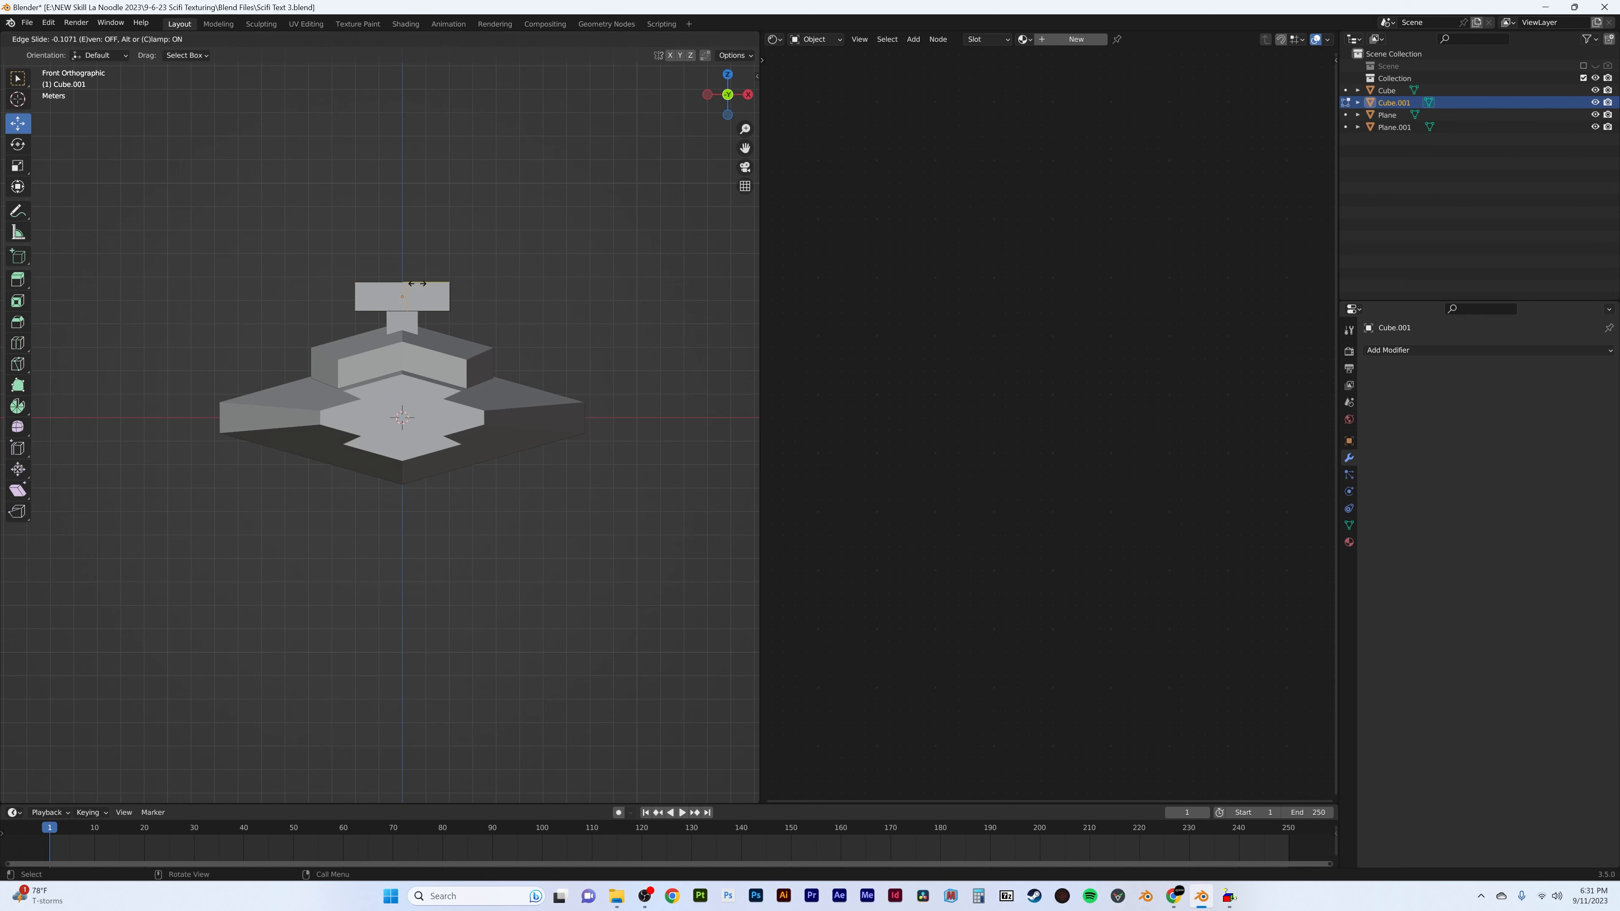
right_click(420, 284)
key(s)
key(z)
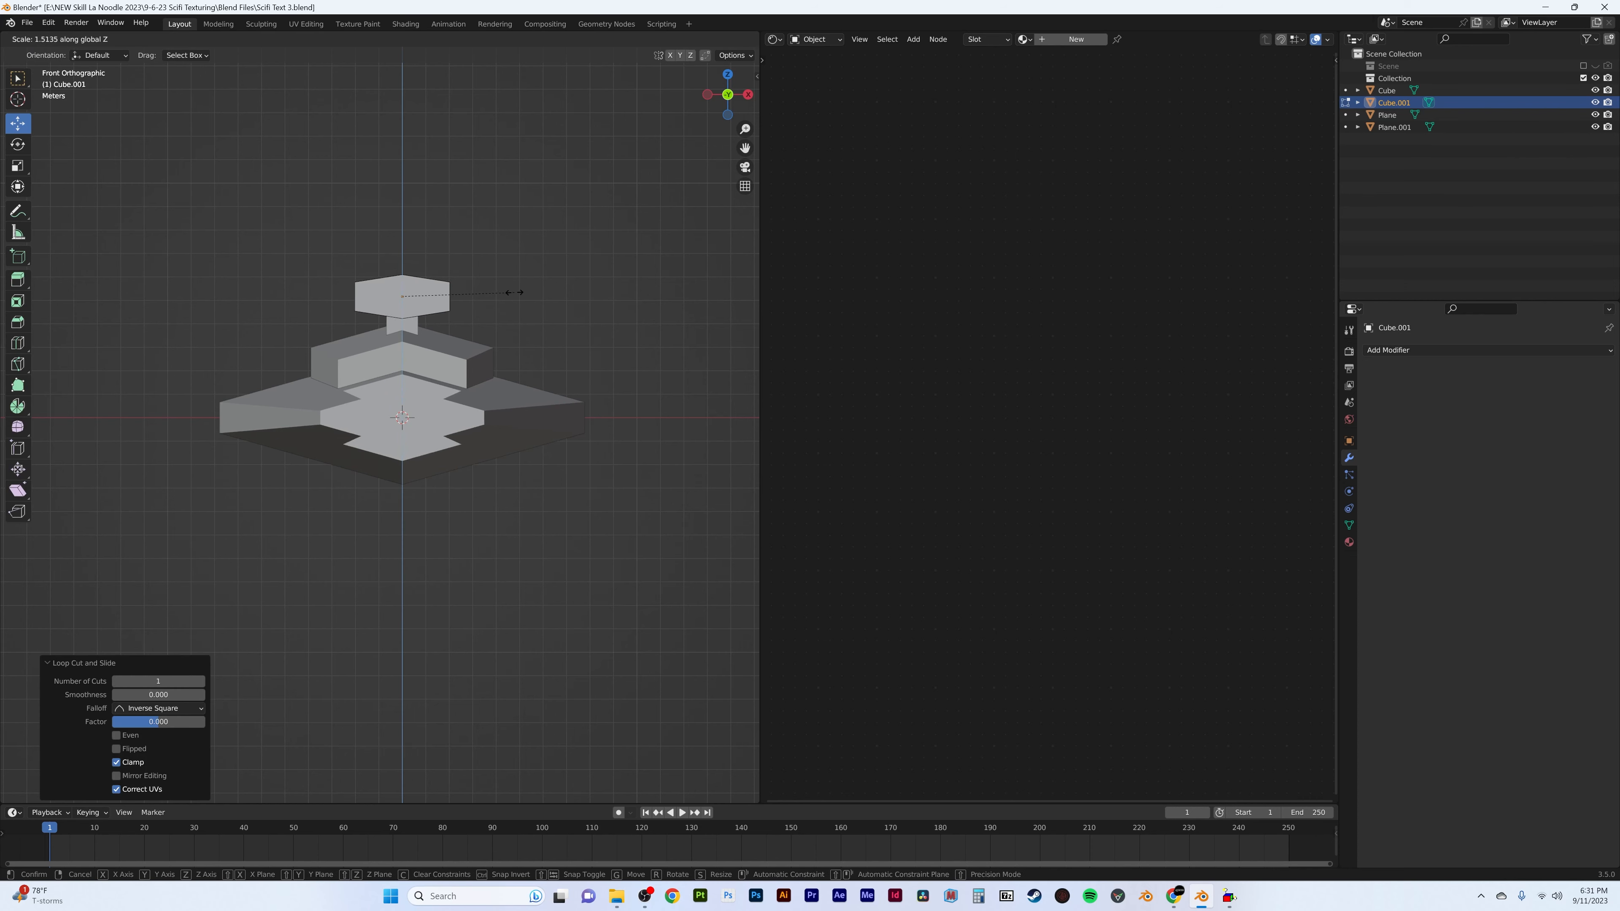
click(514, 292)
key(Tab)
- Shift the ridged upper block along Y over the tower and scale it uniformly to about 0.81
middle_drag(506, 293, 382, 319)
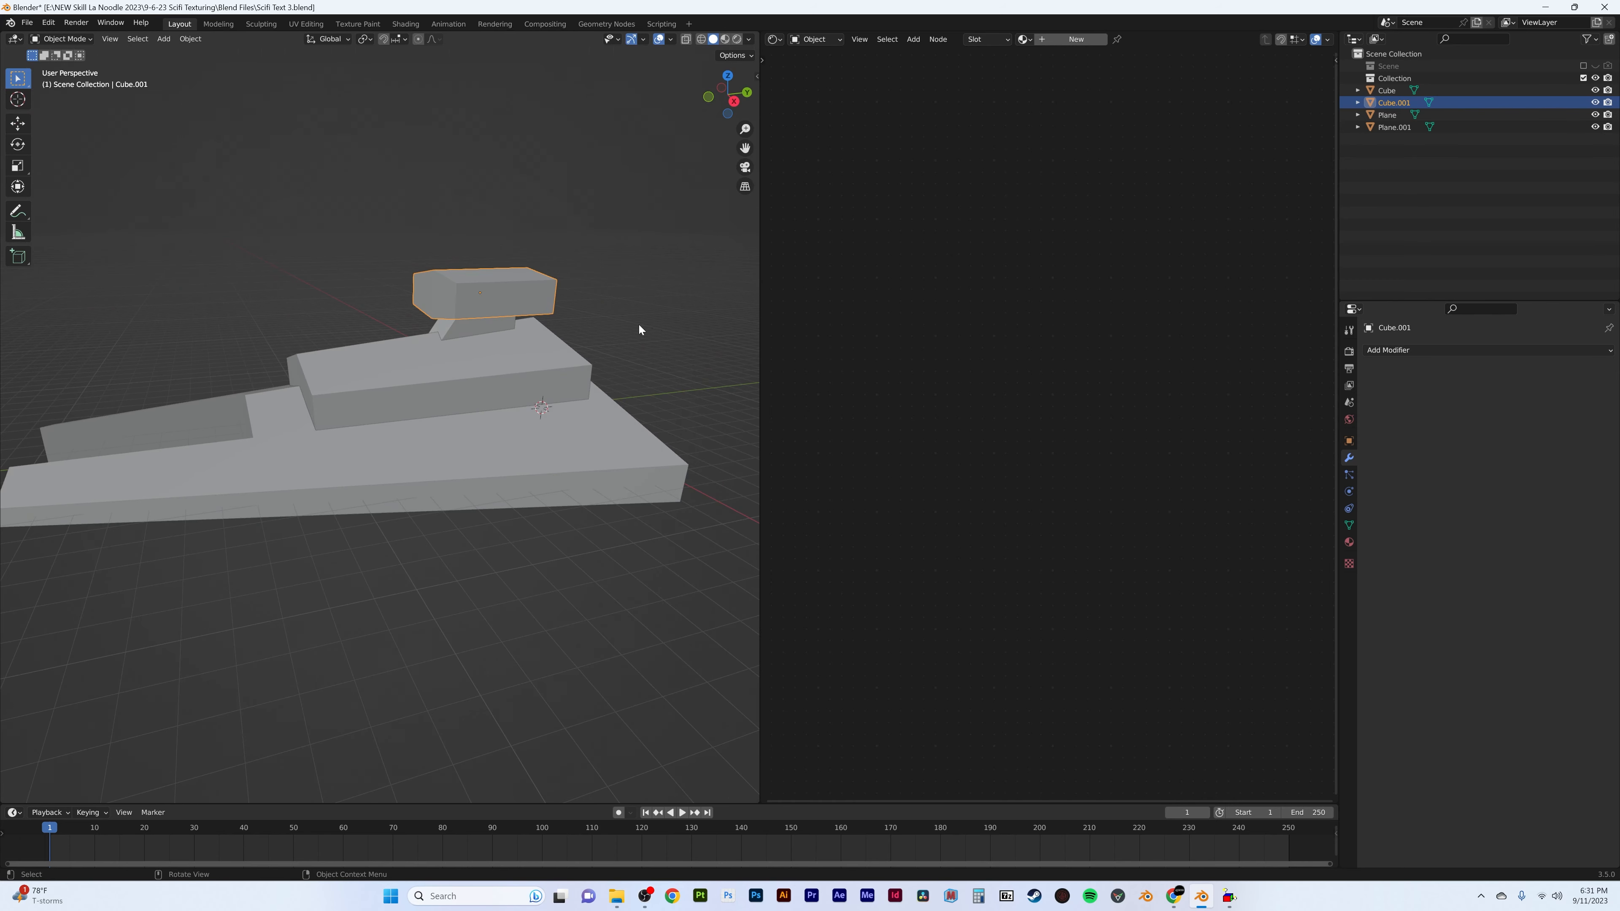
middle_drag(637, 330, 487, 316)
key(g)
key(y)
click(591, 318)
key(s)
click(603, 331)
- Lower the upper block about 0.29 m along Z and move it about -0.29 m along Y
key(g)
key(z)
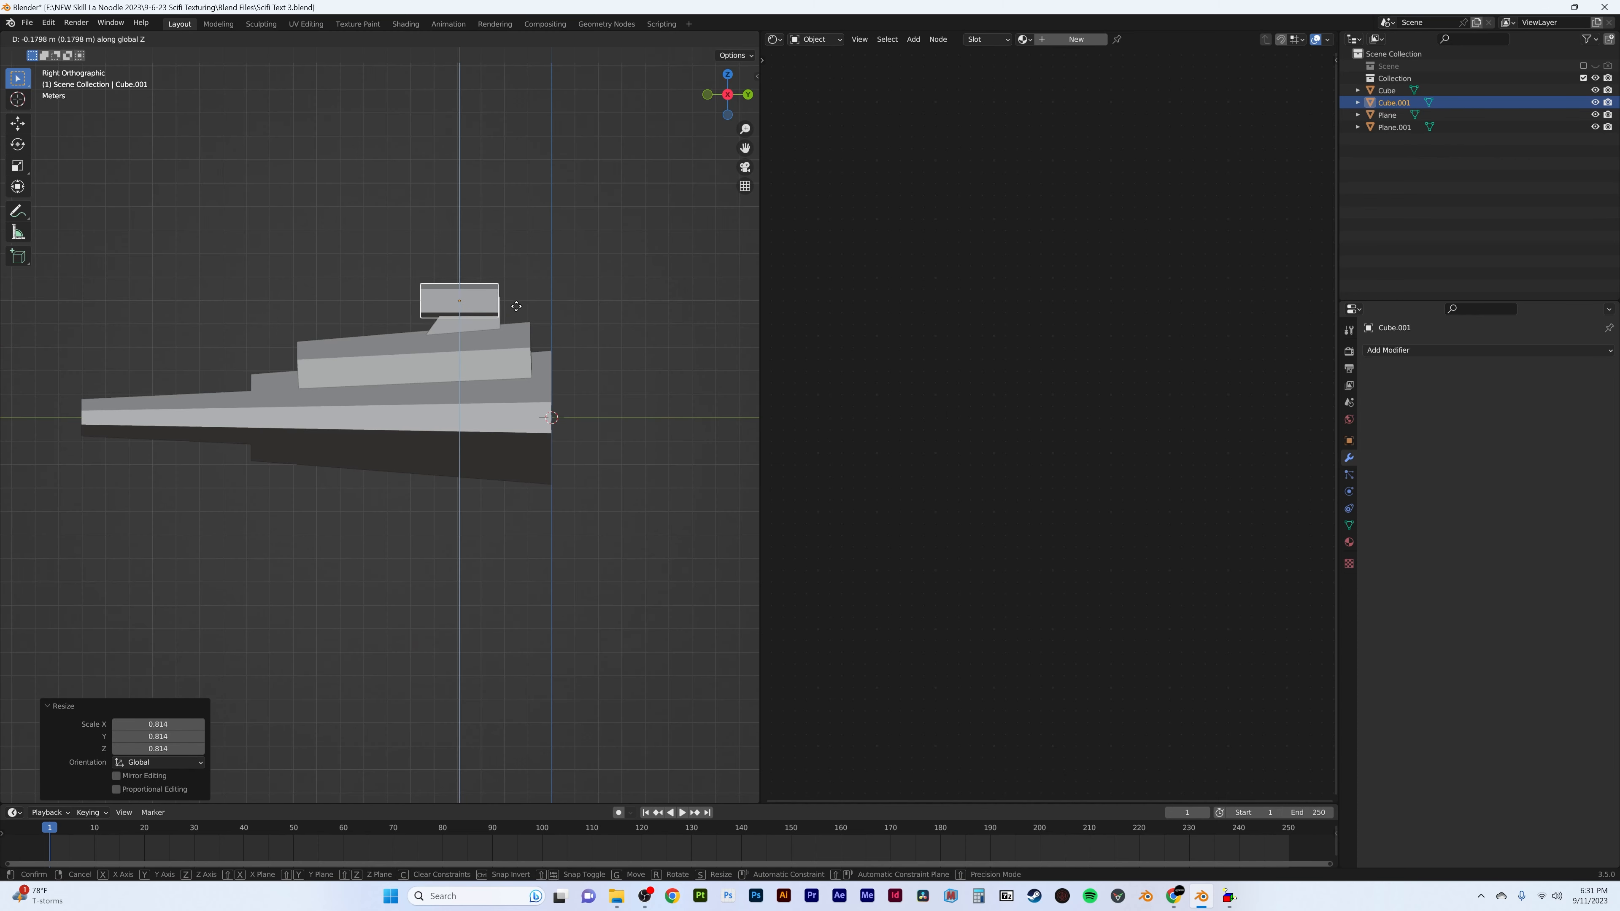
click(517, 309)
key(g)
key(y)
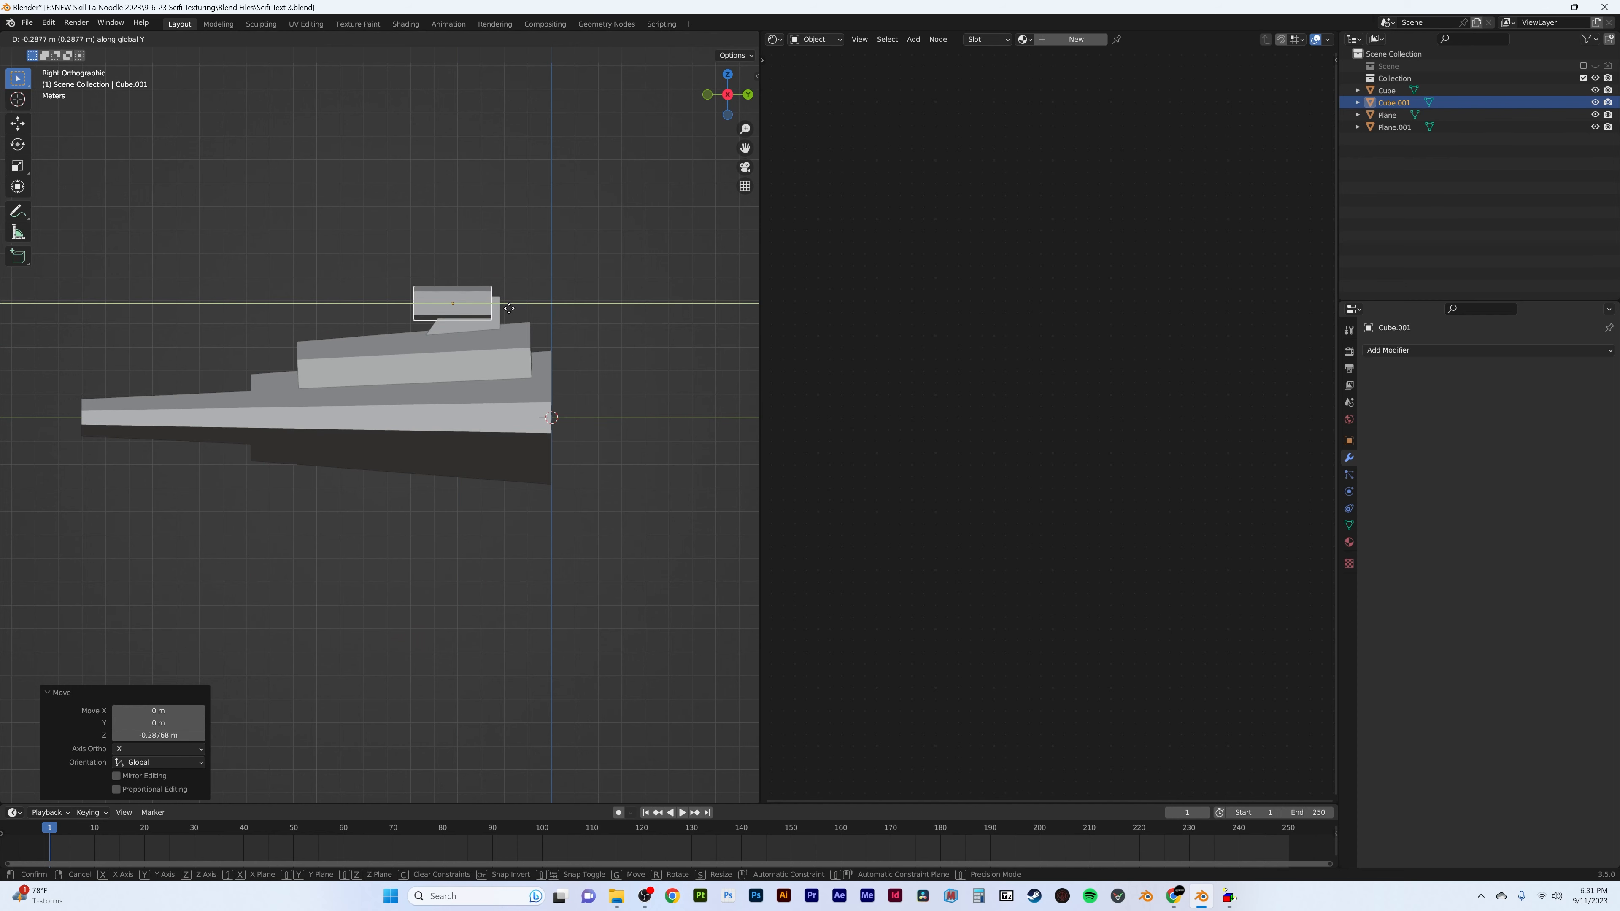
click(509, 308)
- Pull the lower edge of the tower support's side facing away from the prongs outward along Y to slope it
middle_drag(509, 308, 340, 362)
key(Tab)
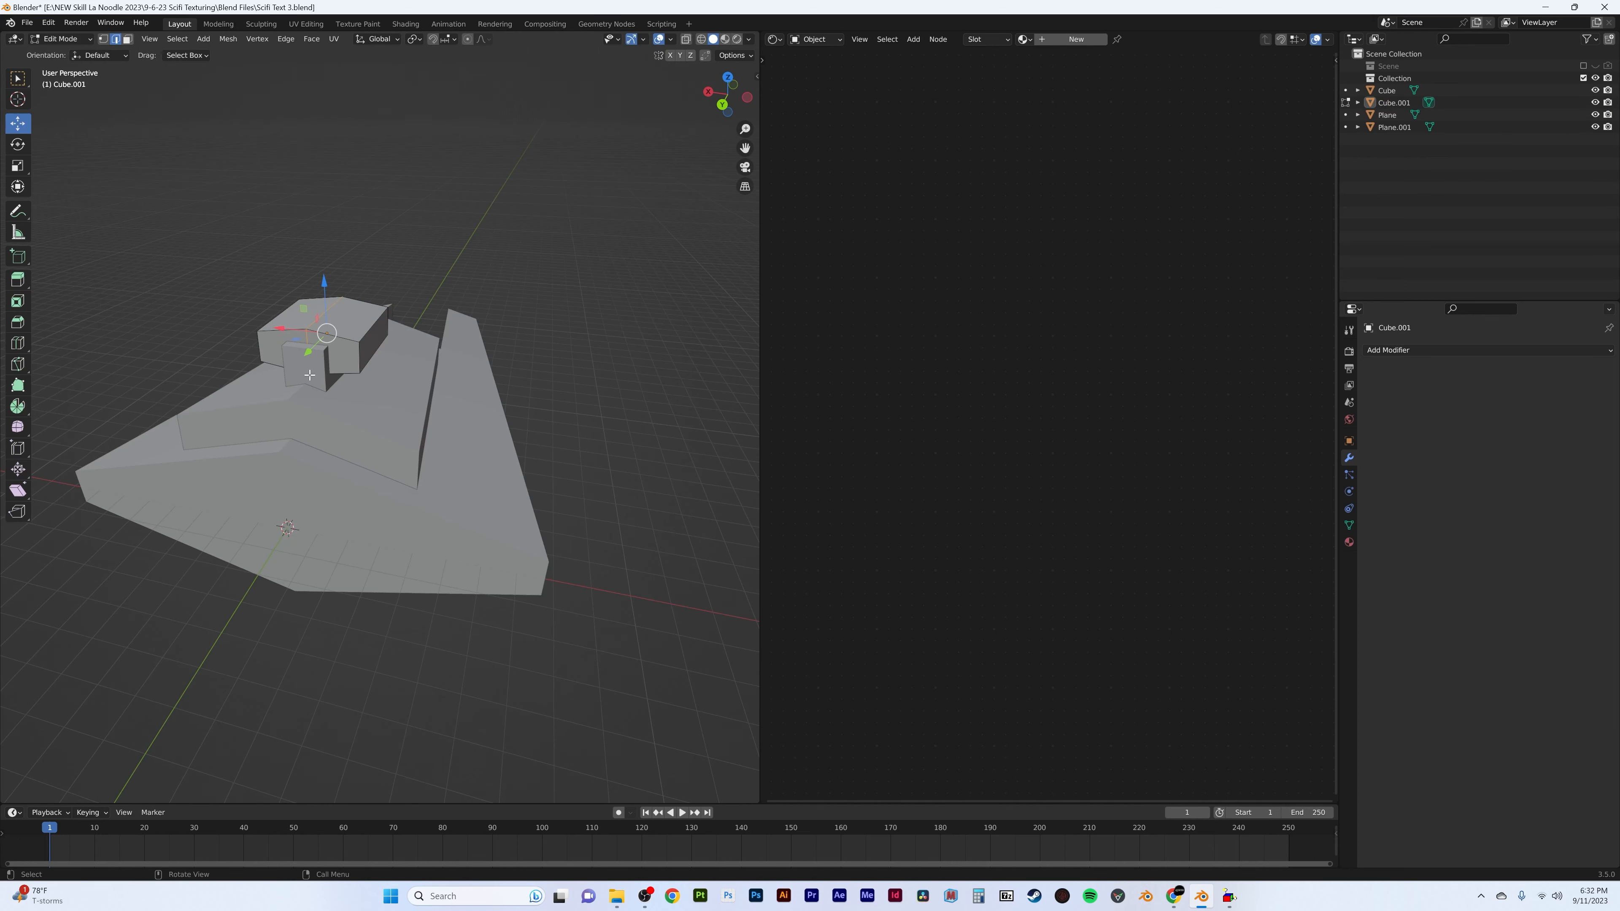
key(Tab)
click(314, 366)
key(Tab)
key(z)
key(shift+z)
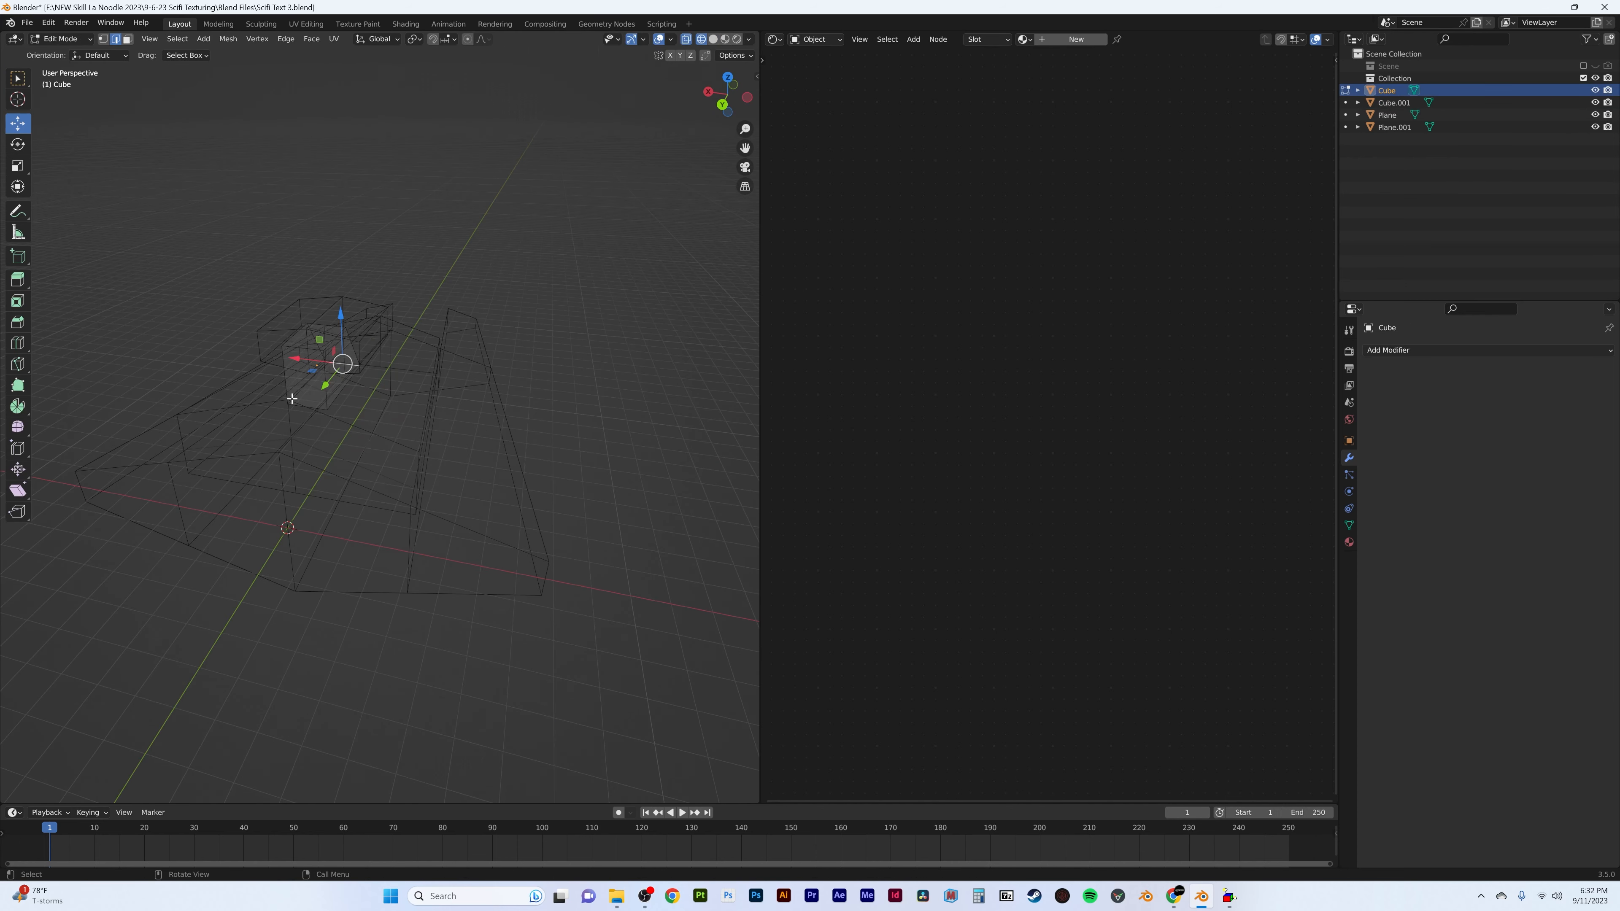
mouse_move(292, 398)
middle_down()
mouse_move(433, 426)
mouse_move(529, 419)
middle_up()
key(shift+z)
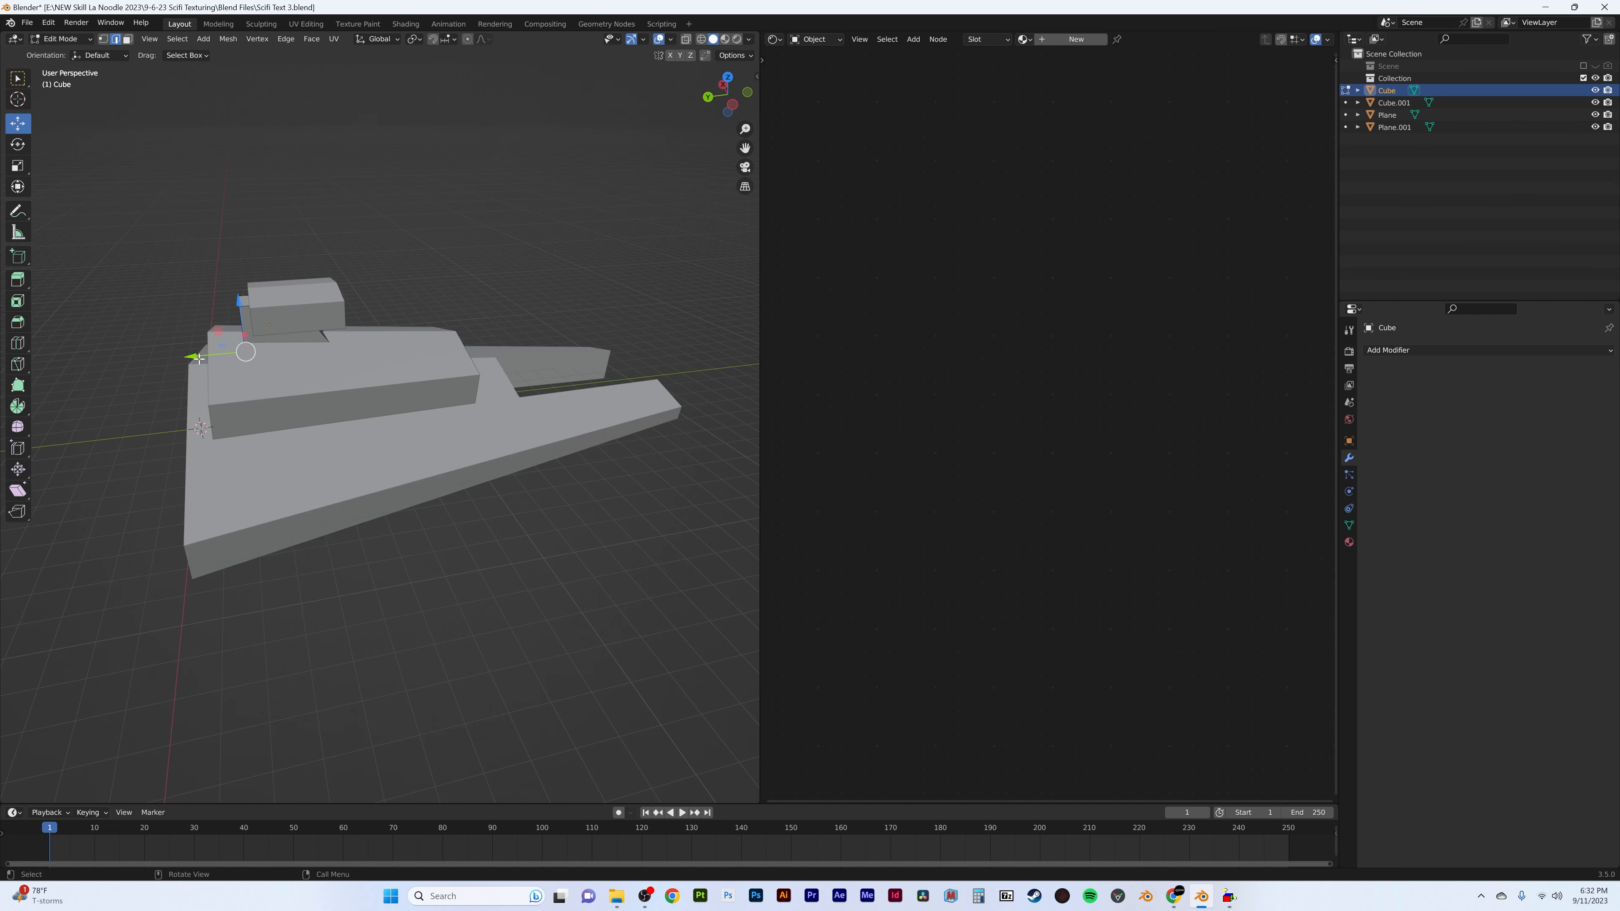
drag(199, 359, 164, 360)
- Move the tower support's sloped rear face inward along Y so it sits beneath the upper block
click(127, 38)
middle_drag(226, 321, 245, 329)
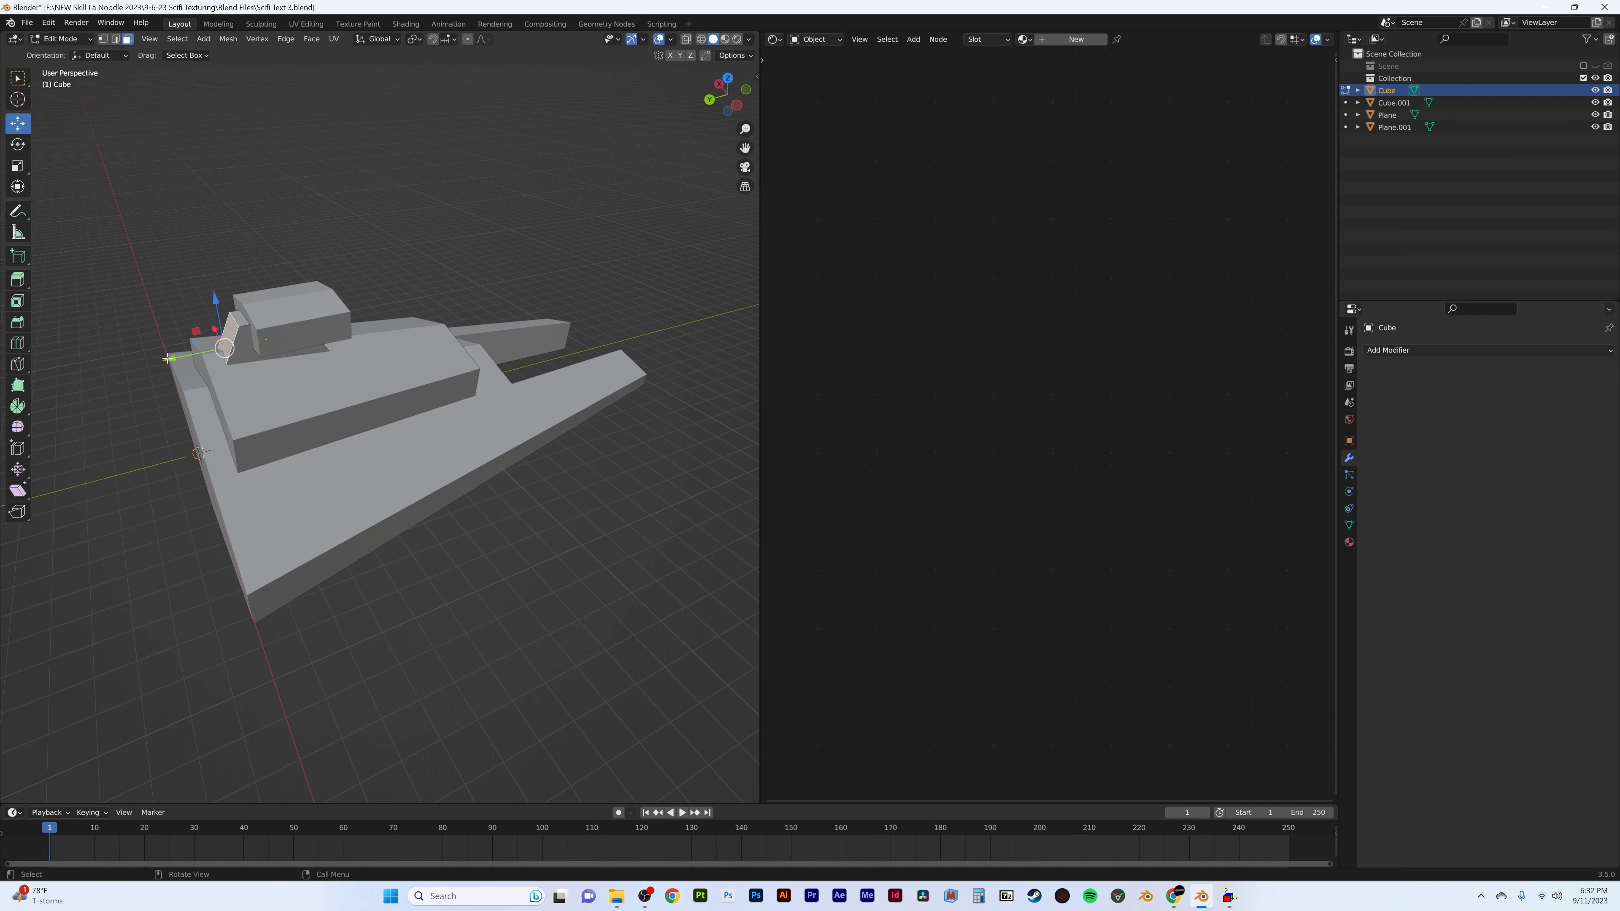
drag(168, 358, 202, 359)
- Lengthen the upper block by about 1.17 along Y and shift it slightly along Y over its support
middle_drag(201, 358, 415, 350)
key(Tab)
click(507, 317)
key(s)
key(y)
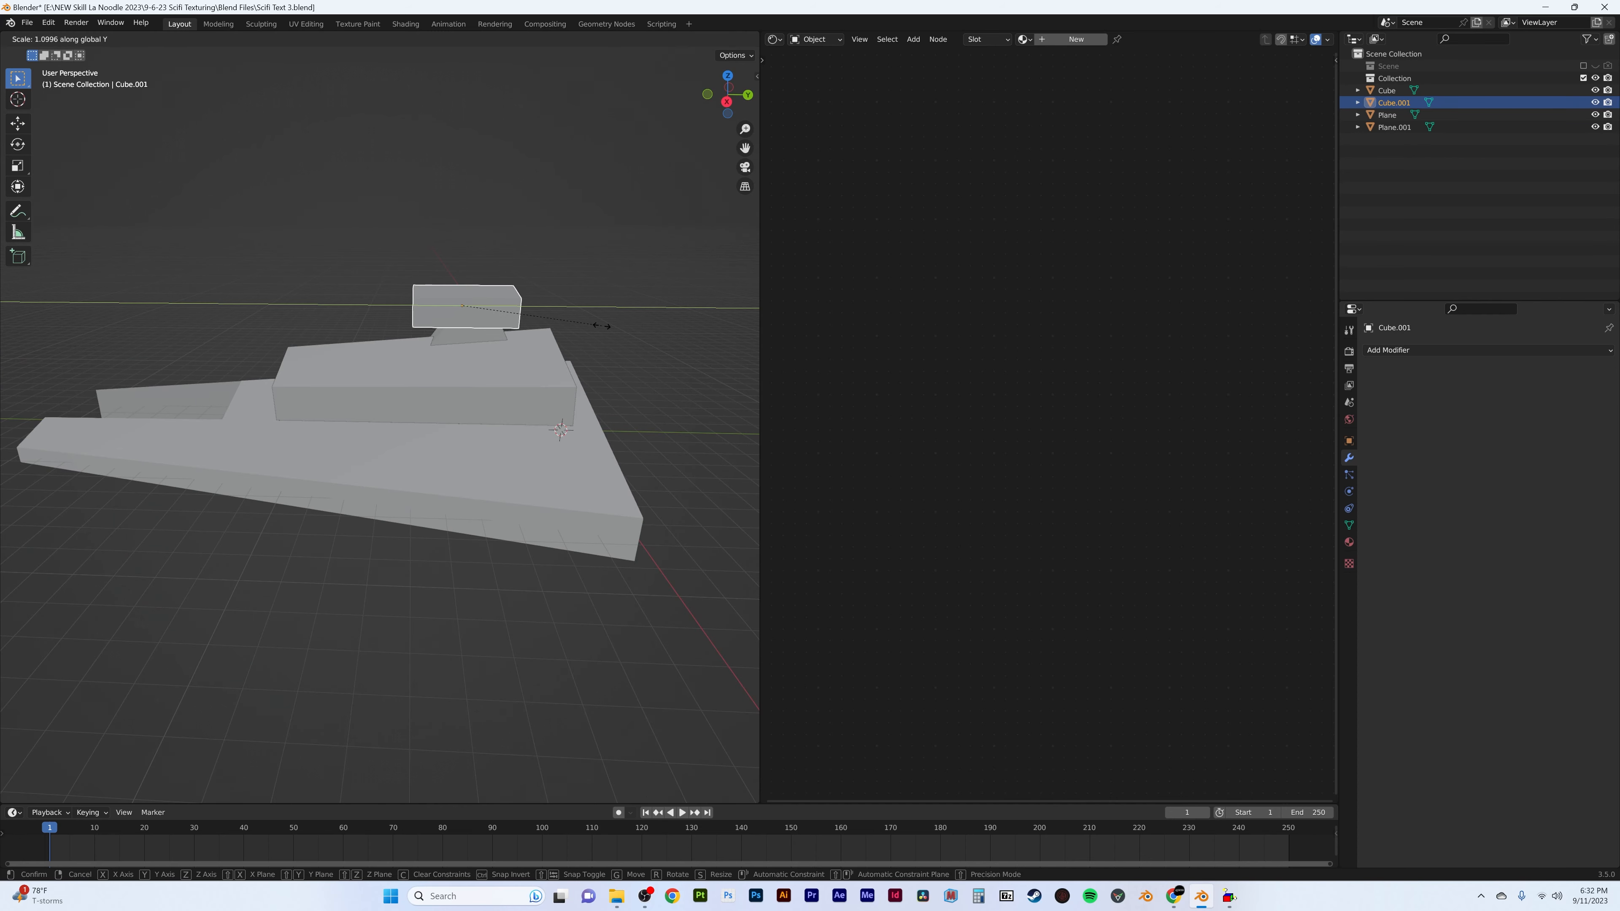
click(607, 324)
key(g)
key(y)
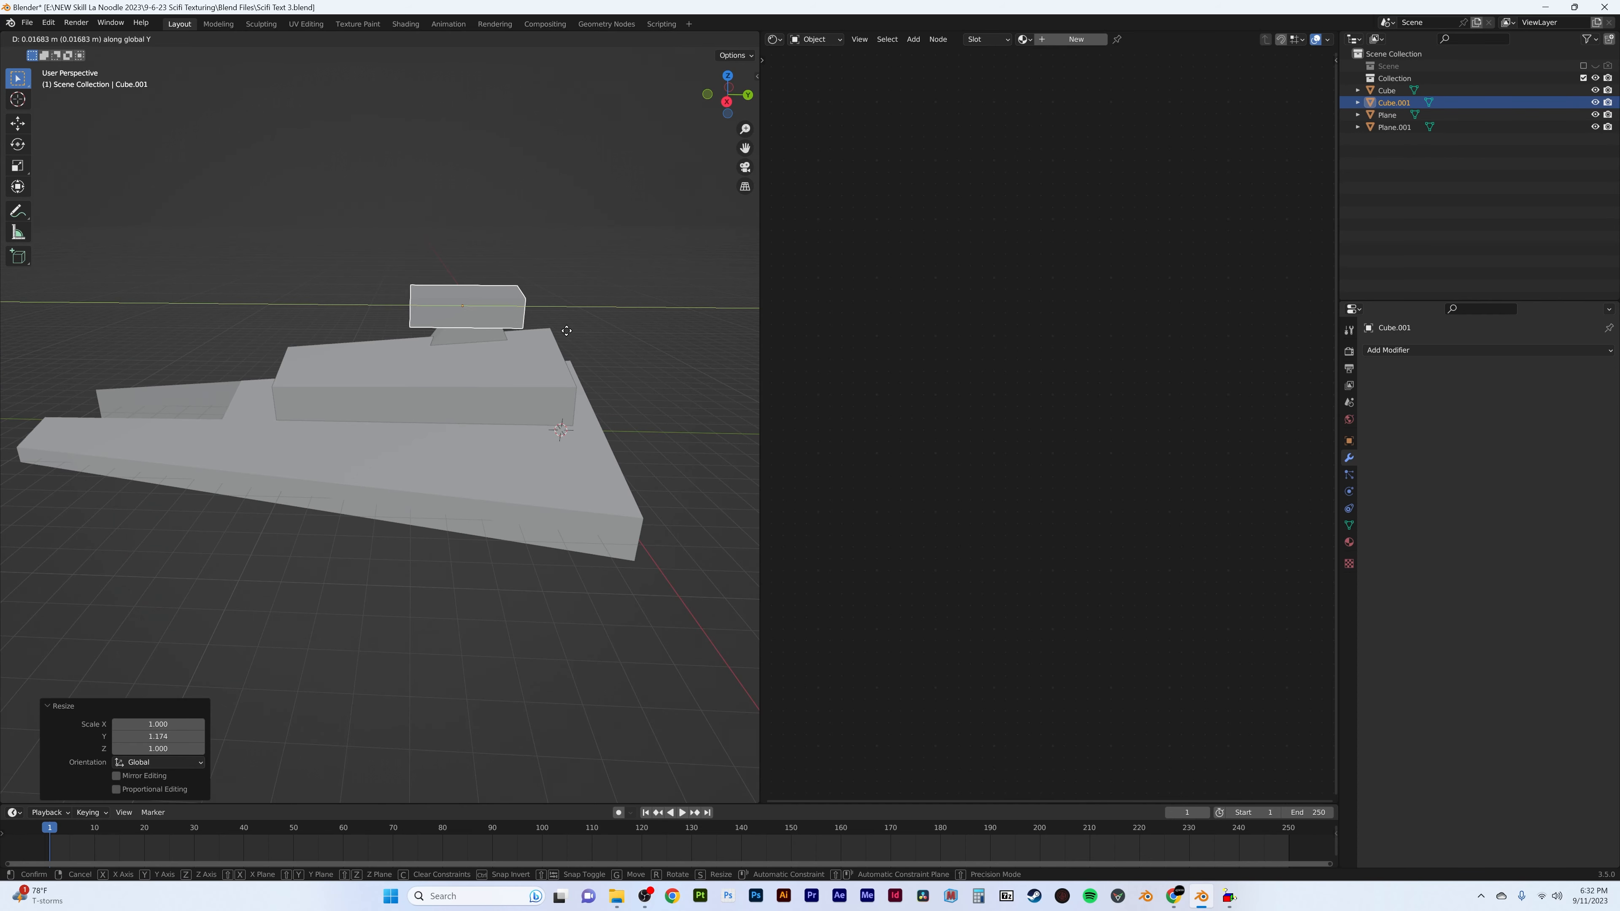
click(566, 331)
click(342, 316)
middle_drag(341, 317, 322, 345)
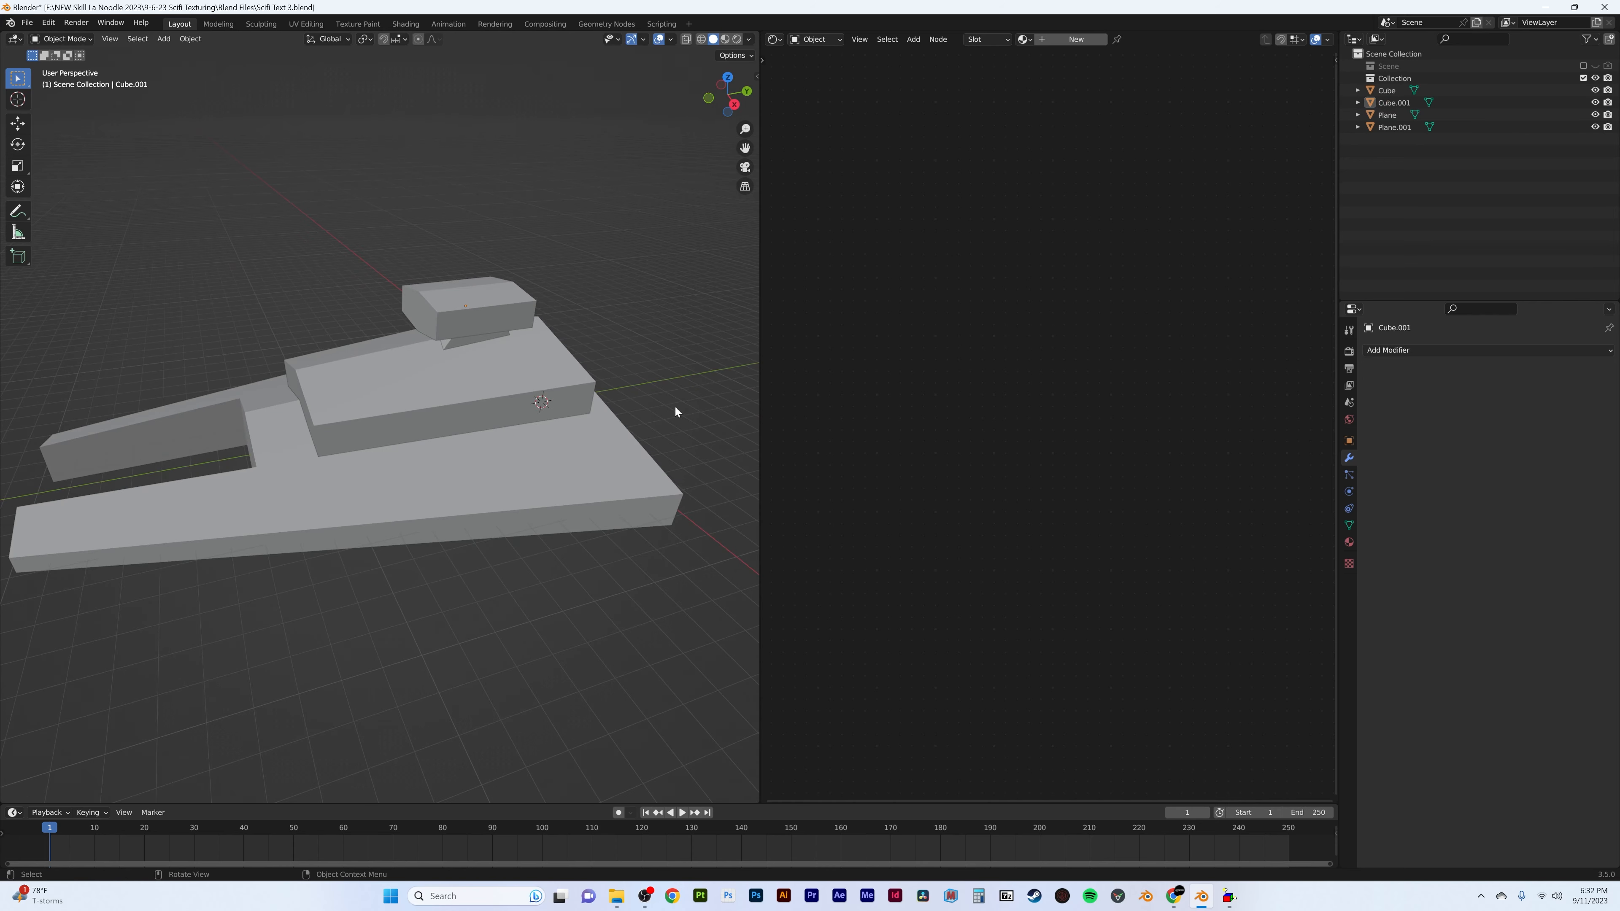
middle_drag(266, 424, 349, 356)
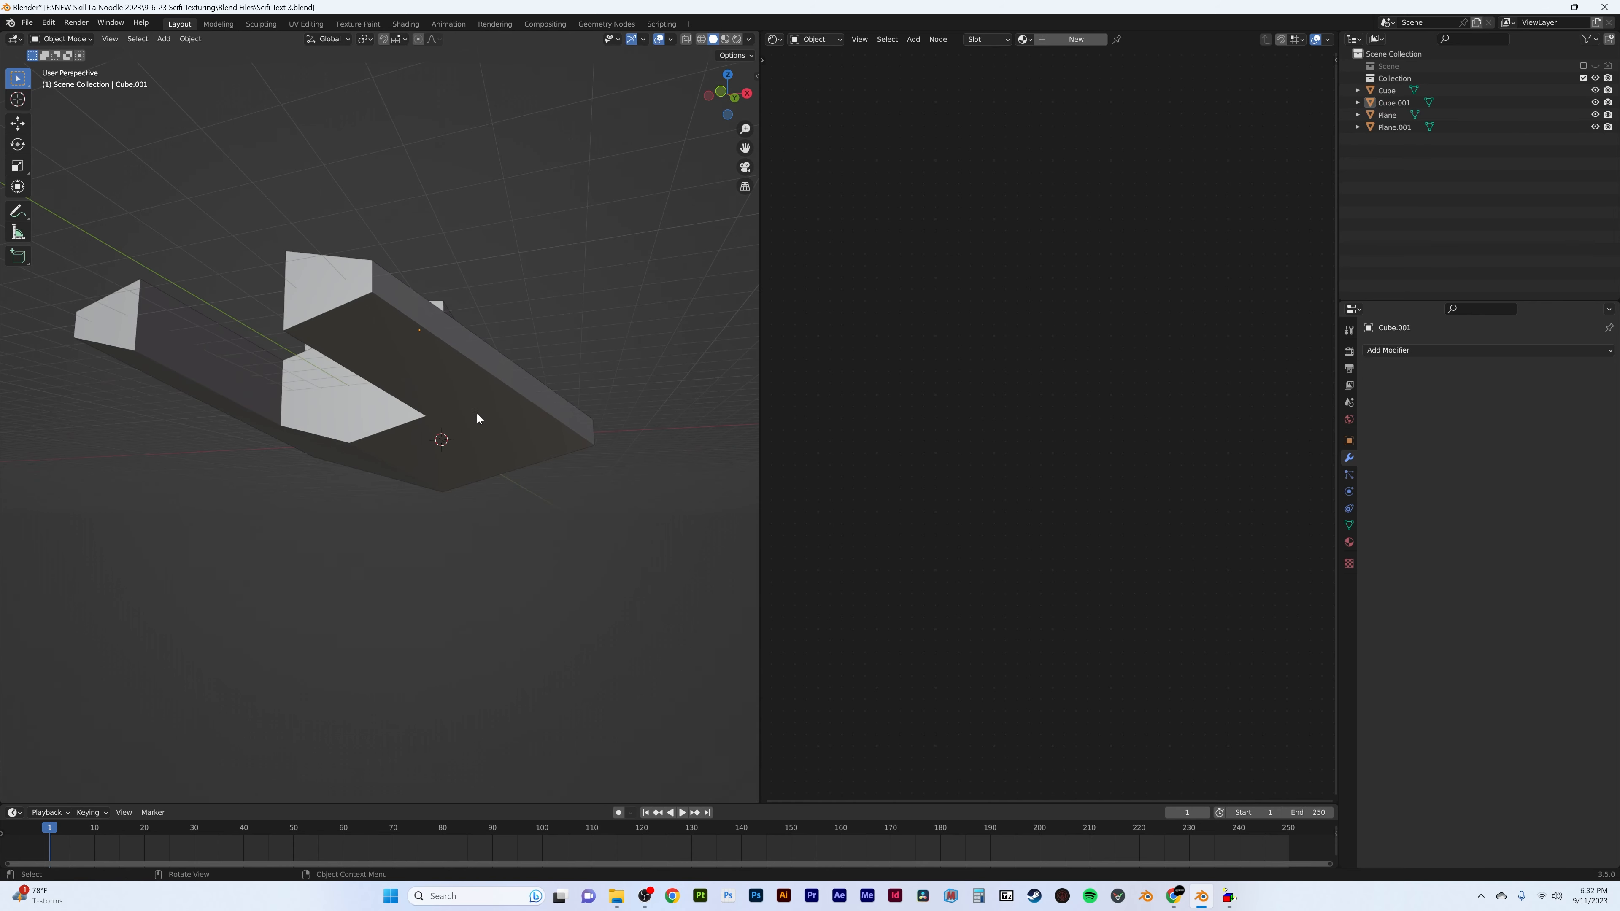
middle_drag(412, 440, 408, 497)
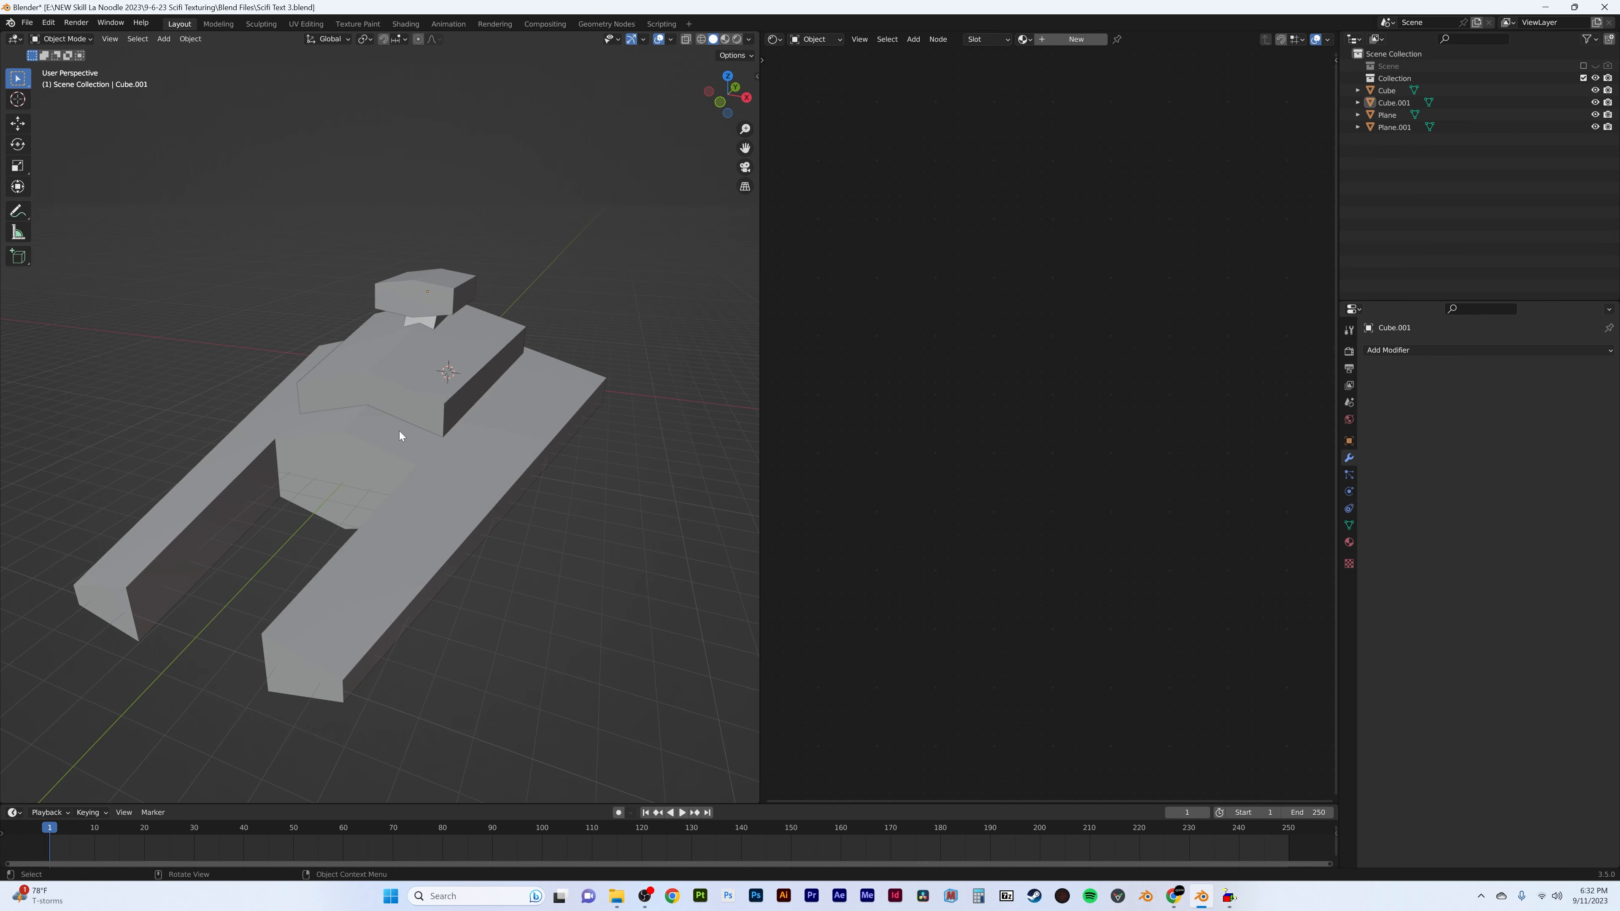
- Delete the faces of the pronged hull on the negative X side, keeping only its positive X half
mouse_move(399, 436)
middle_down()
mouse_move(485, 451)
mouse_move(392, 433)
middle_up()
click(484, 450)
key(Tab)
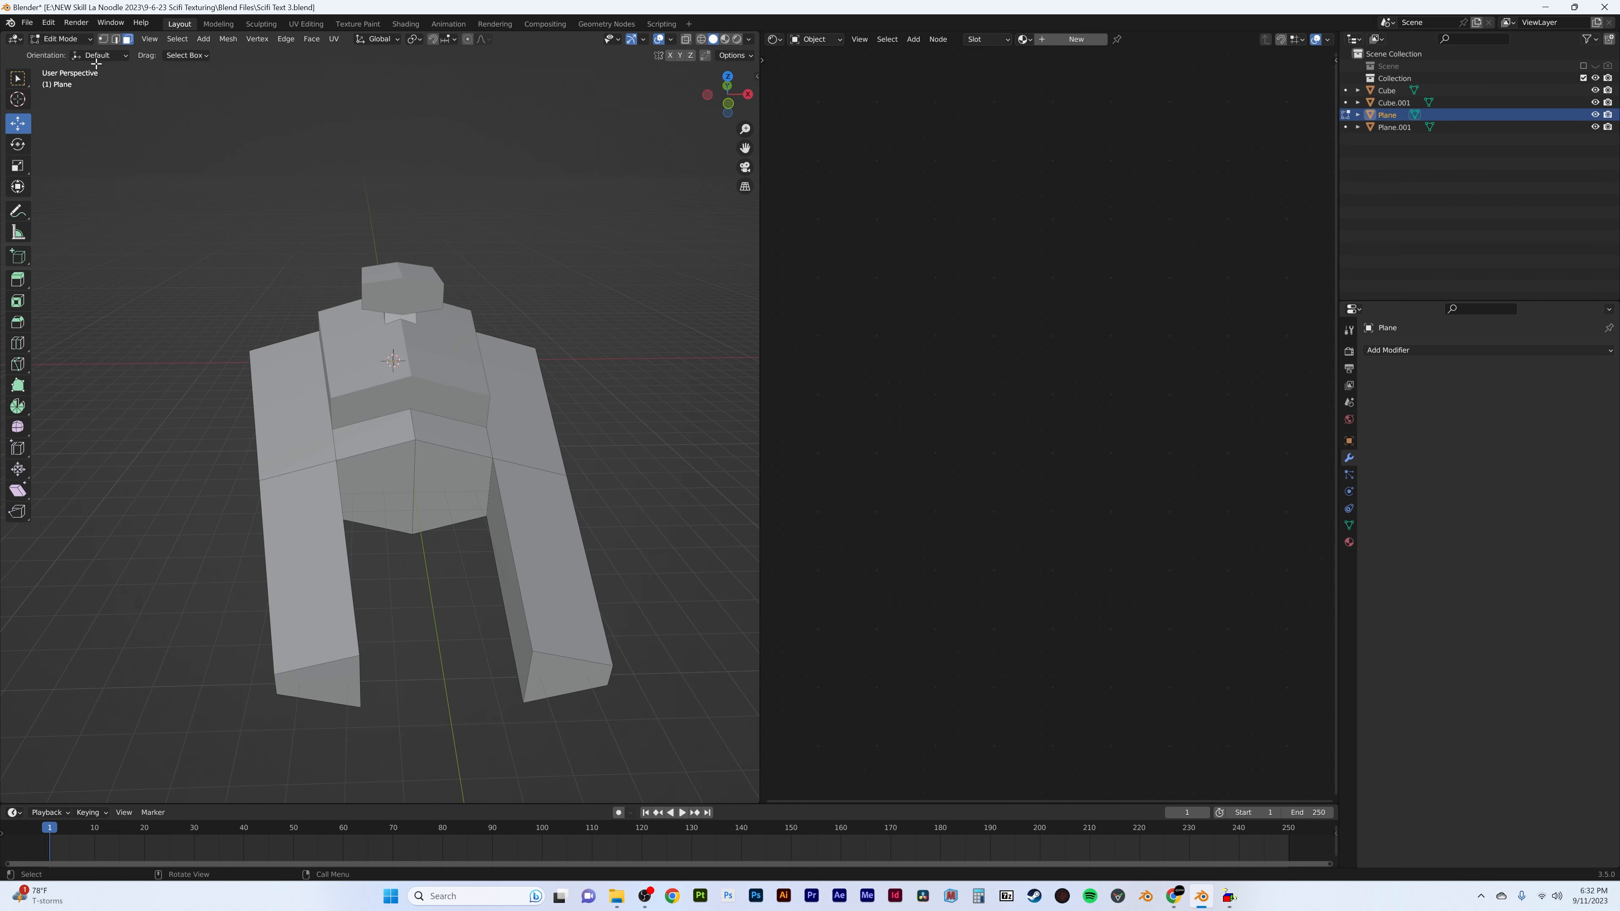
alt+click(354, 452)
key(x)
click(362, 458)
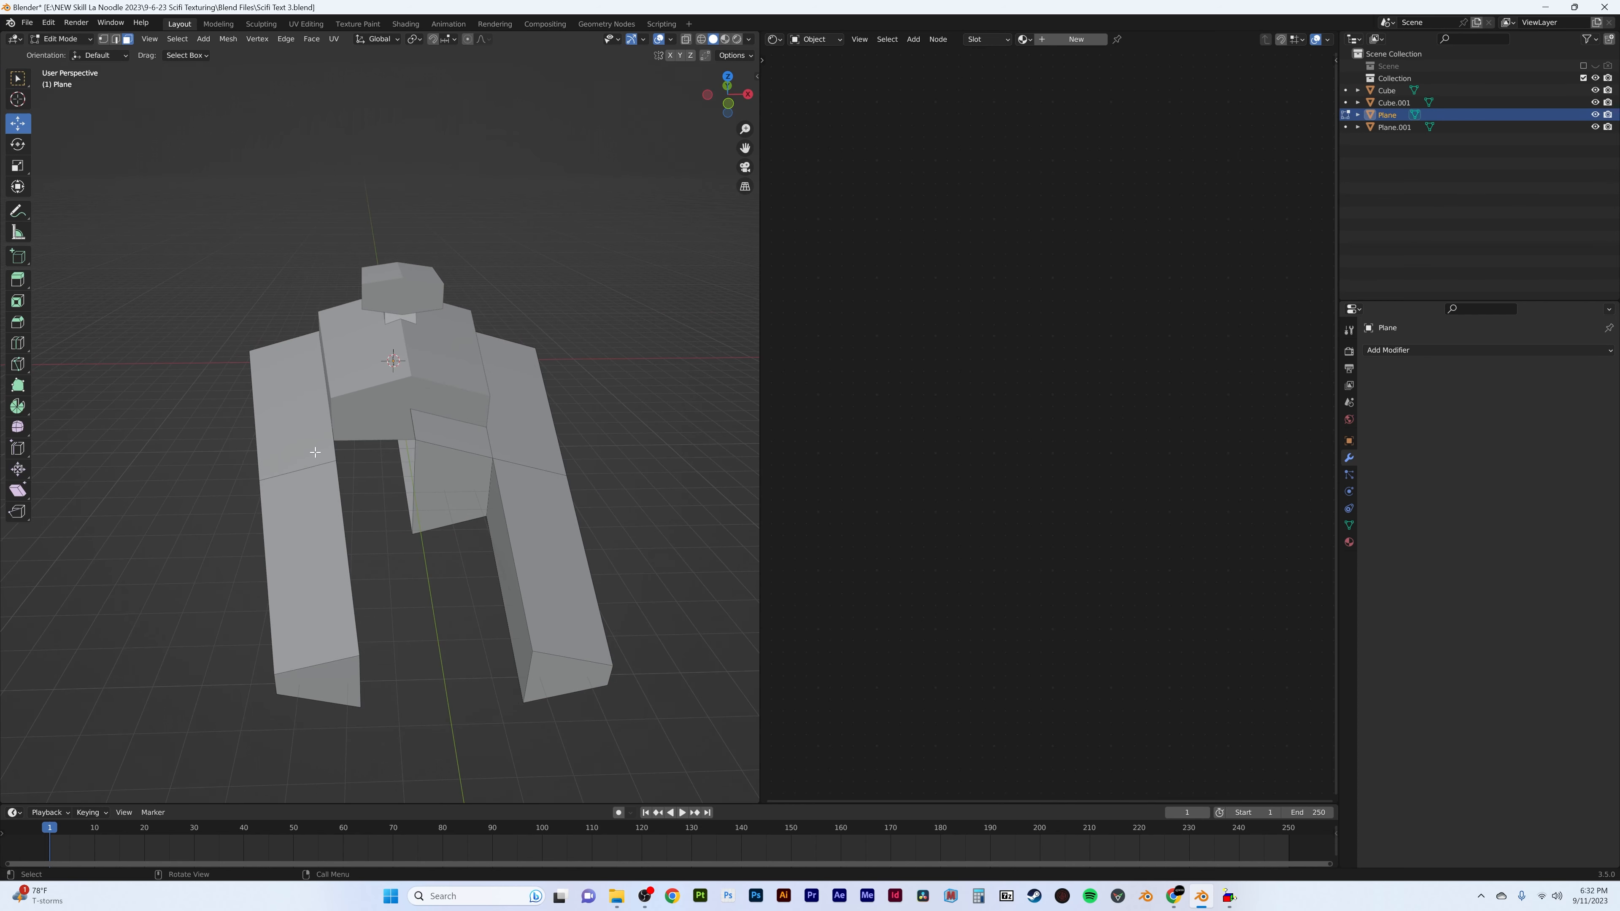
alt+click(315, 452)
key(x)
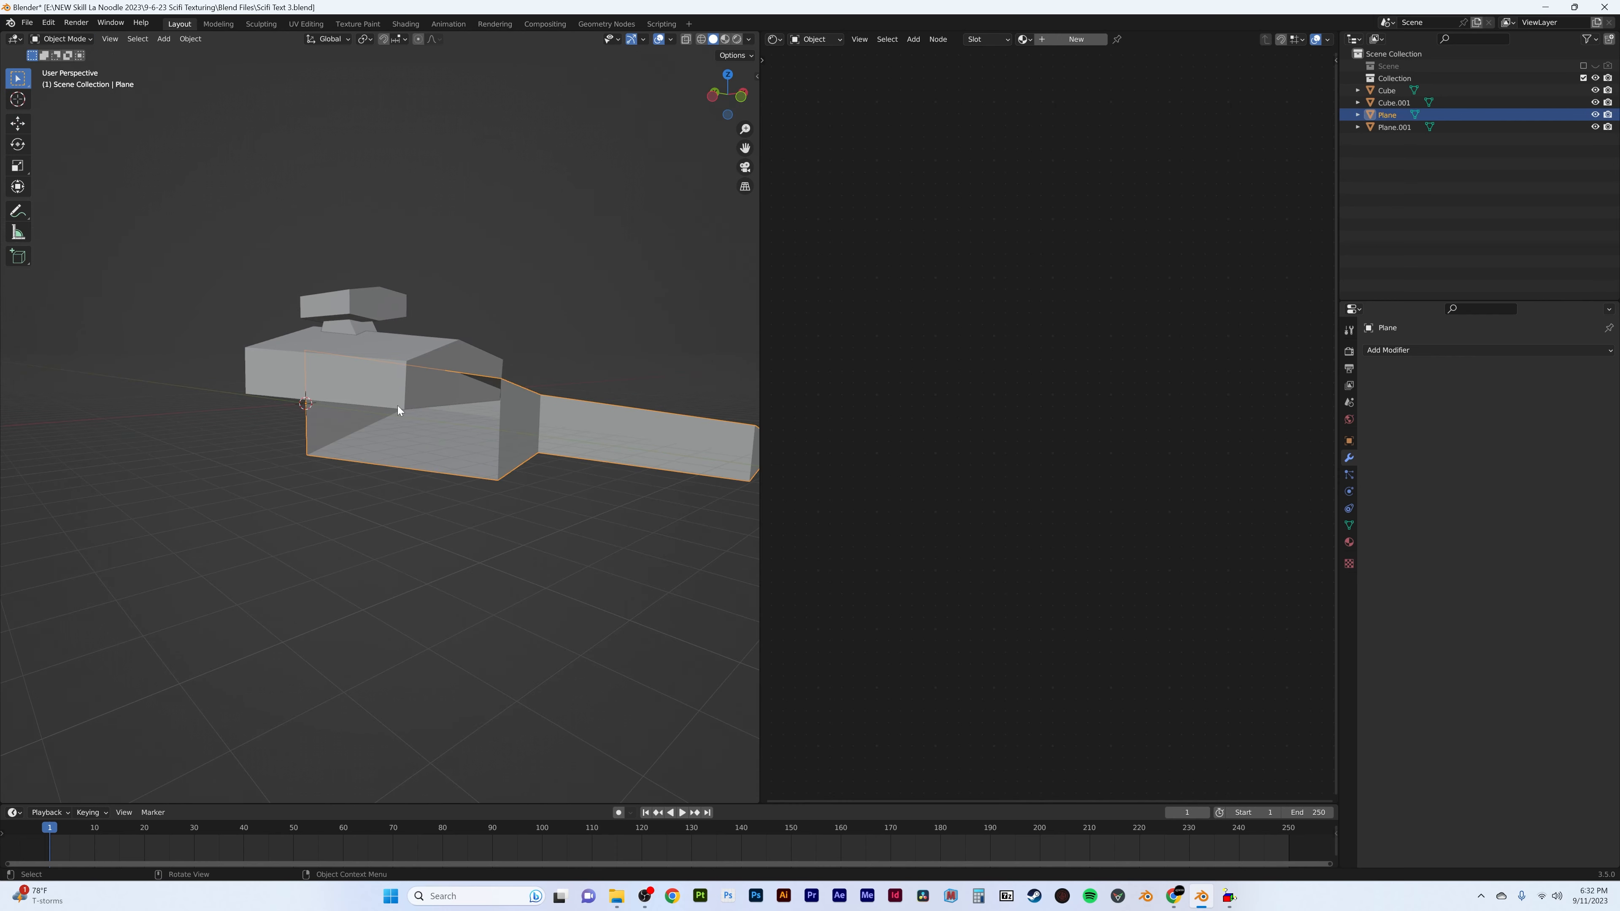
- Add a Mirror modifier on the X axis to the half hull and enable Clipping
middle_drag(398, 406, 336, 425)
click(1475, 348)
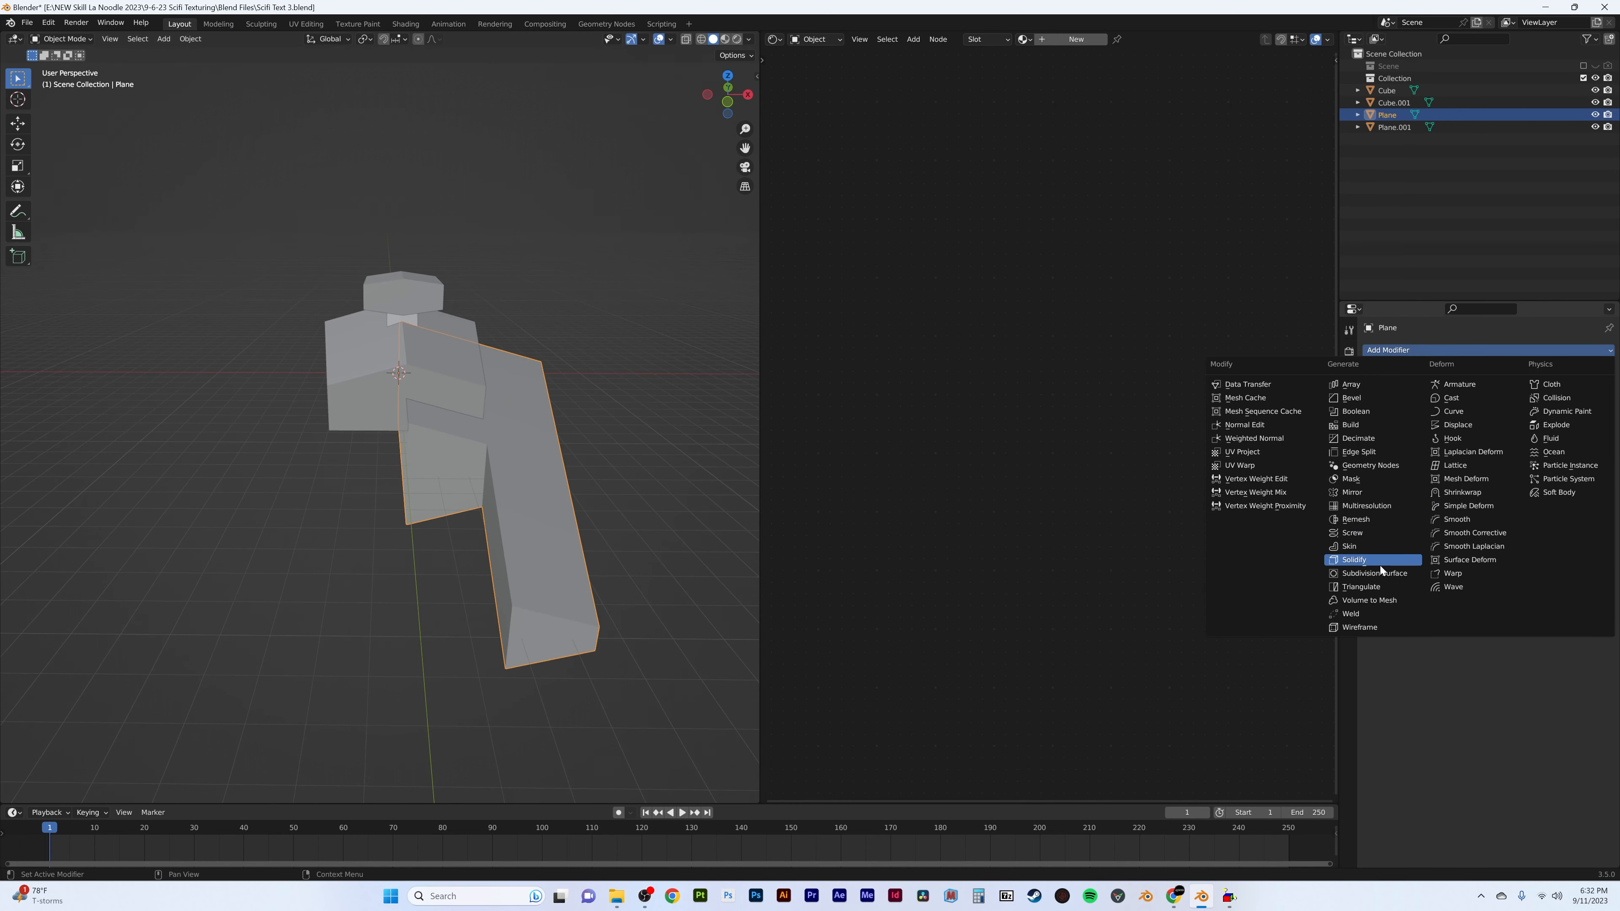
click(1378, 494)
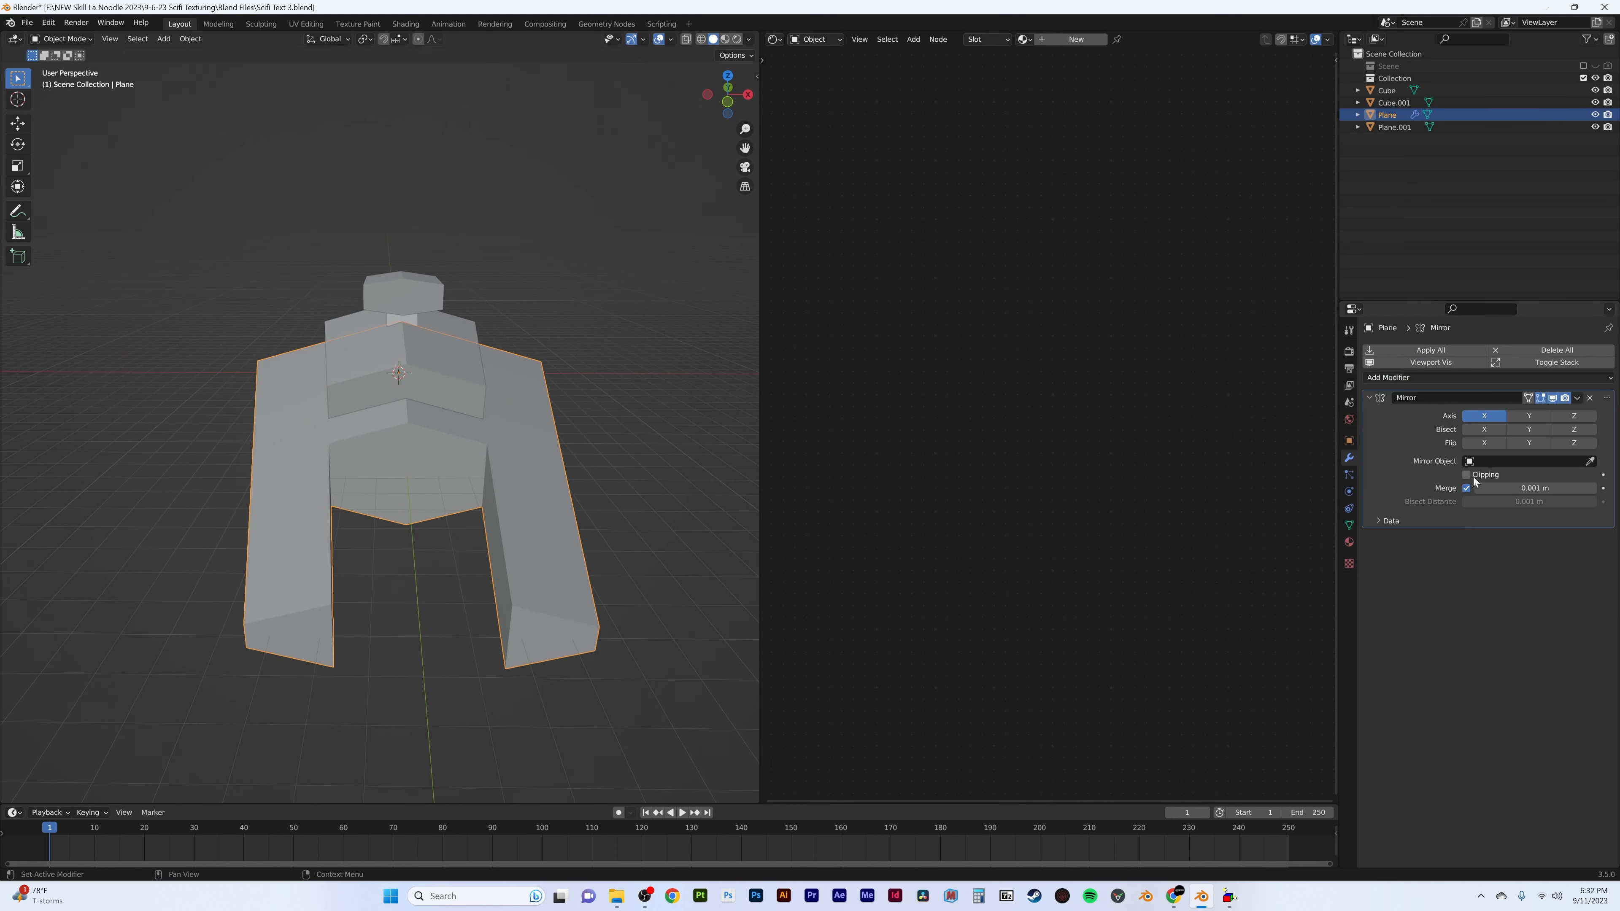
- Delete the raised deck's faces on the negative X side, keeping only its positive X half
click(418, 365)
key(Tab)
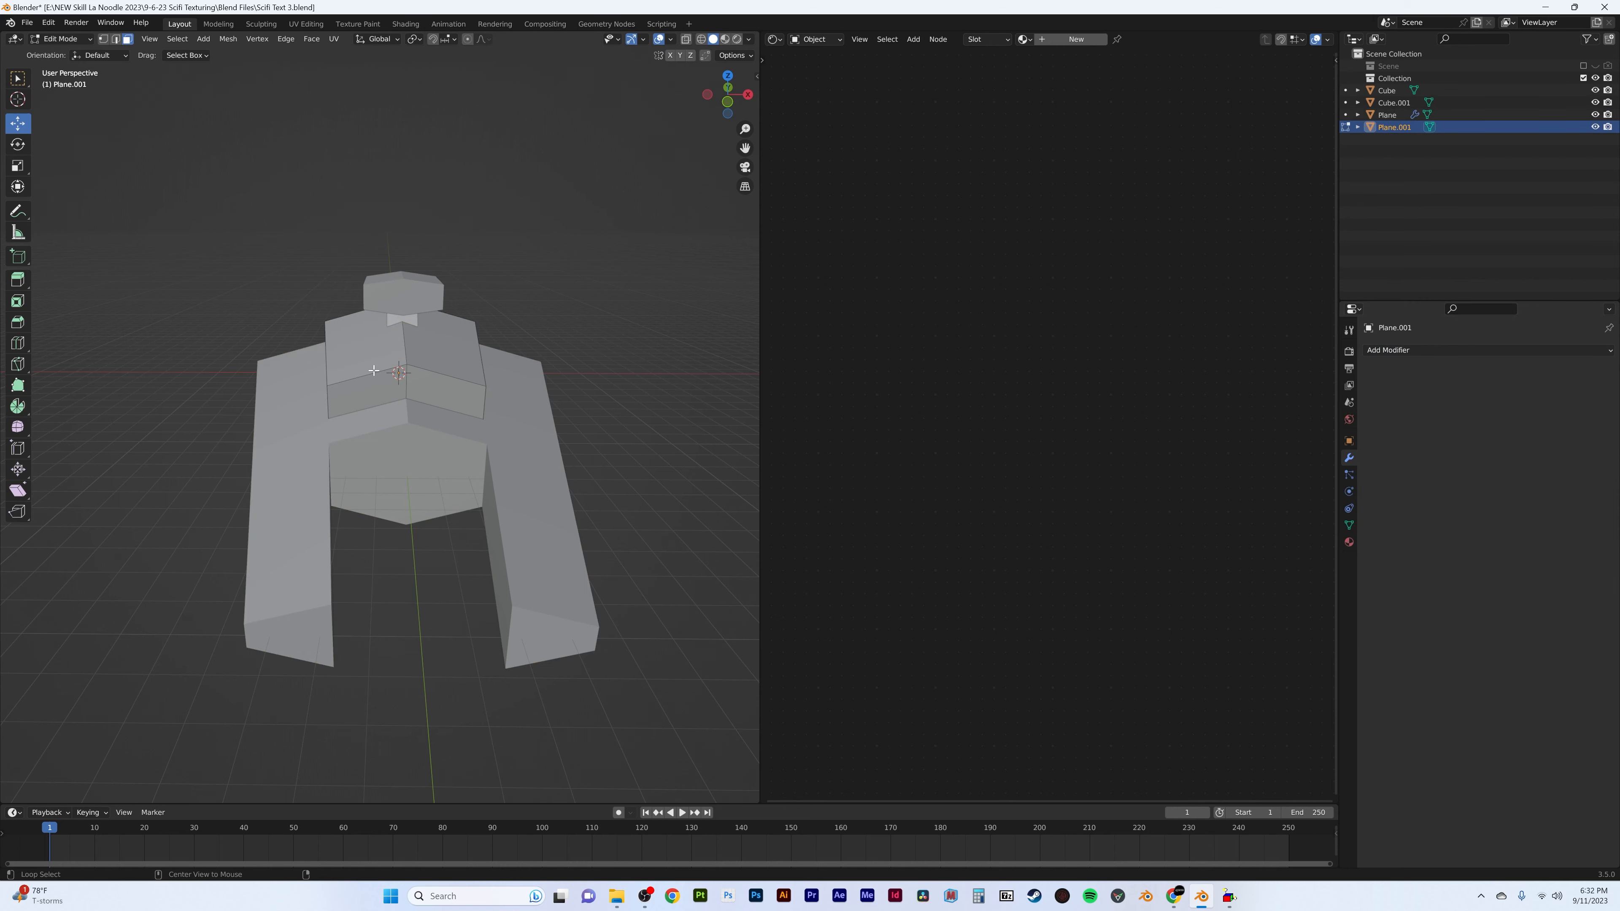
click(372, 369)
key(x)
click(400, 373)
middle_drag(306, 374, 373, 381)
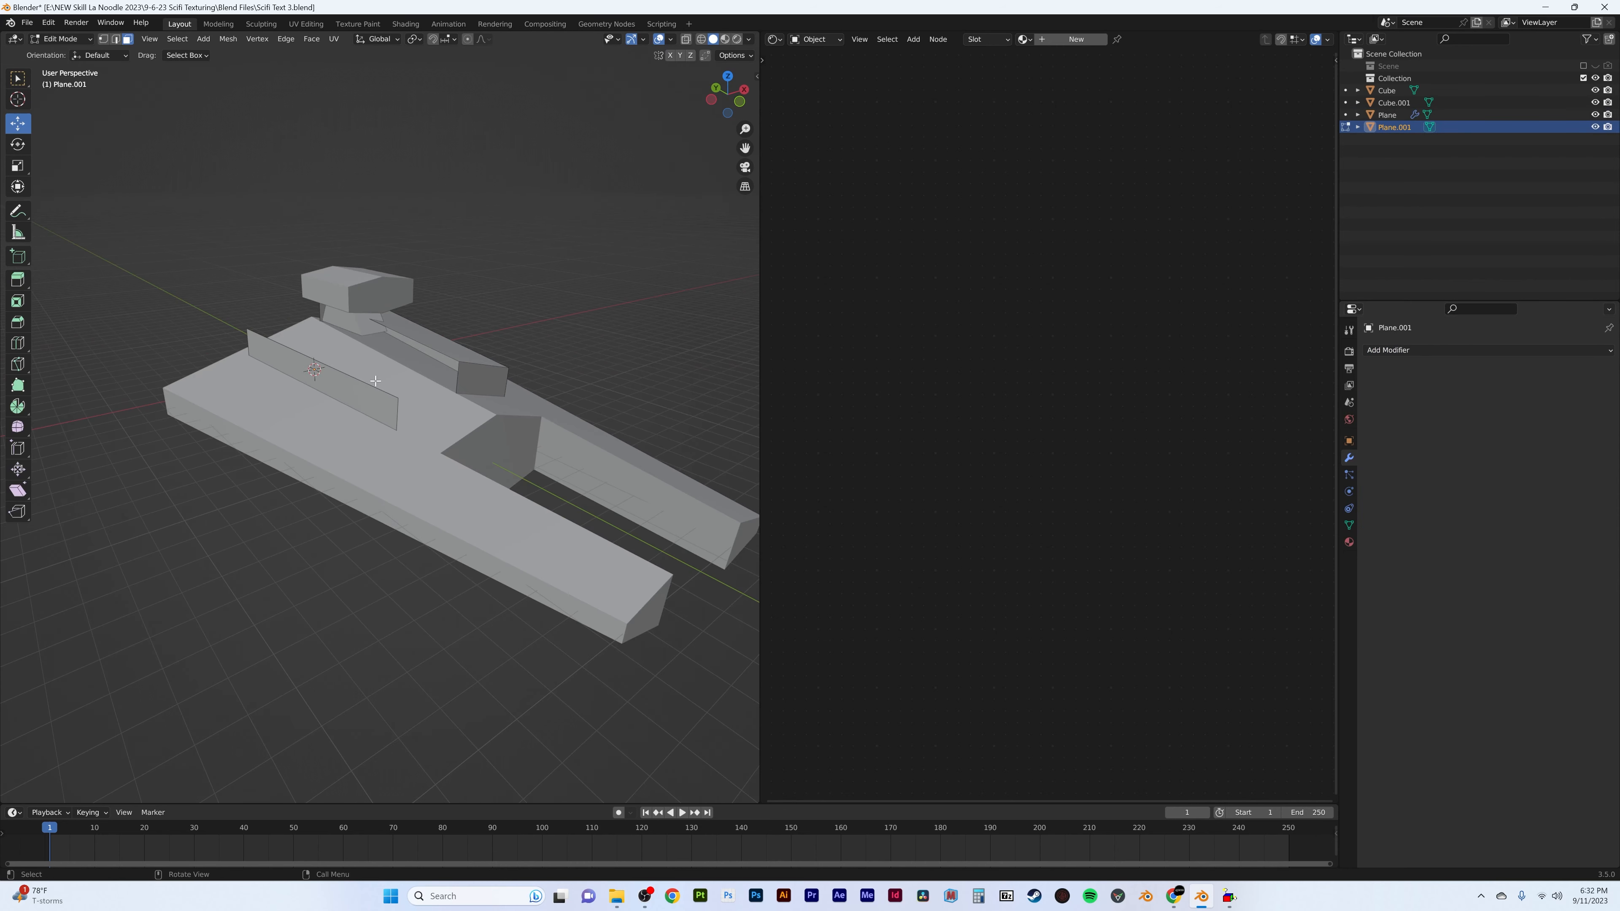
click(363, 382)
key(x)
click(341, 384)
key(Tab)
- Add a Mirror modifier on the X axis to the half deck and enable Clipping
middle_drag(475, 375, 891, 371)
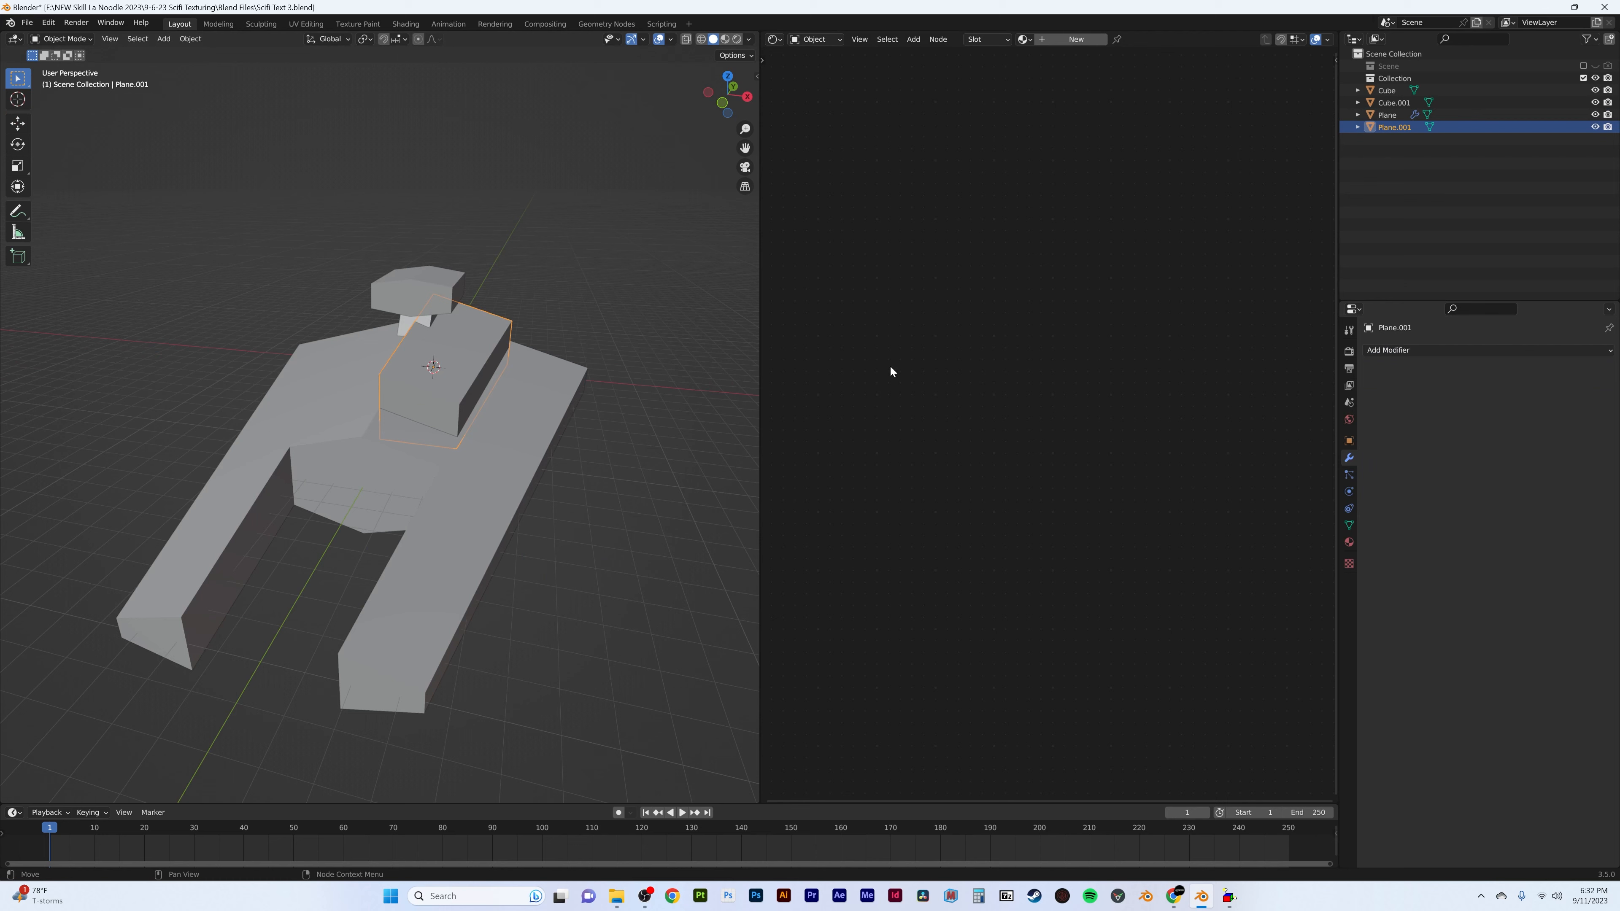
click(1500, 354)
click(1352, 496)
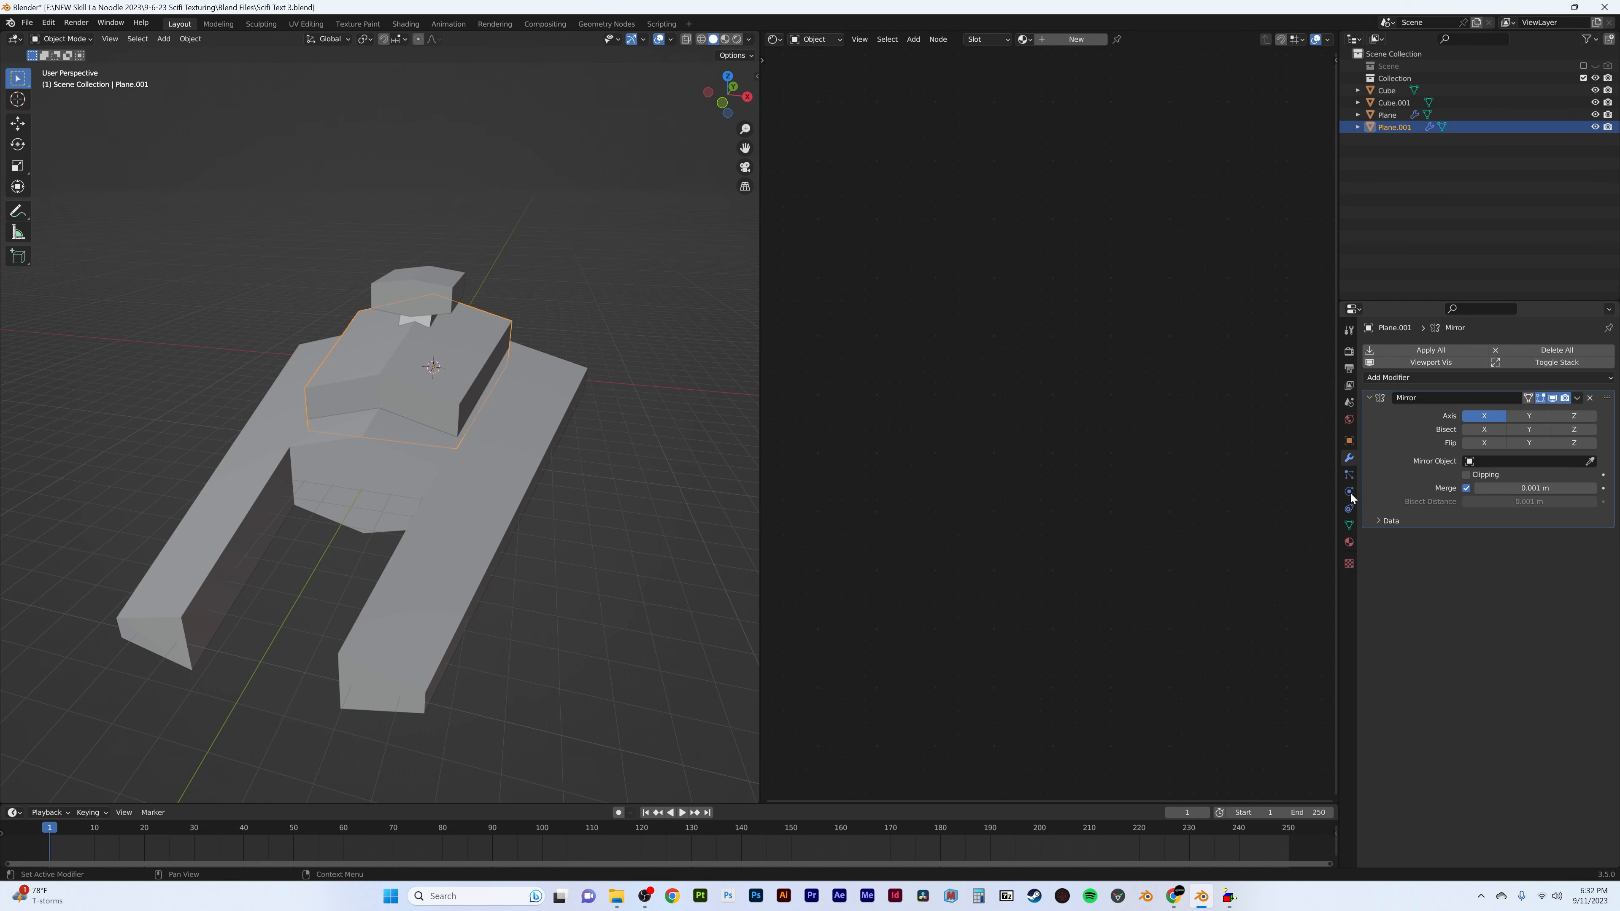
middle_drag(447, 383, 529, 381)
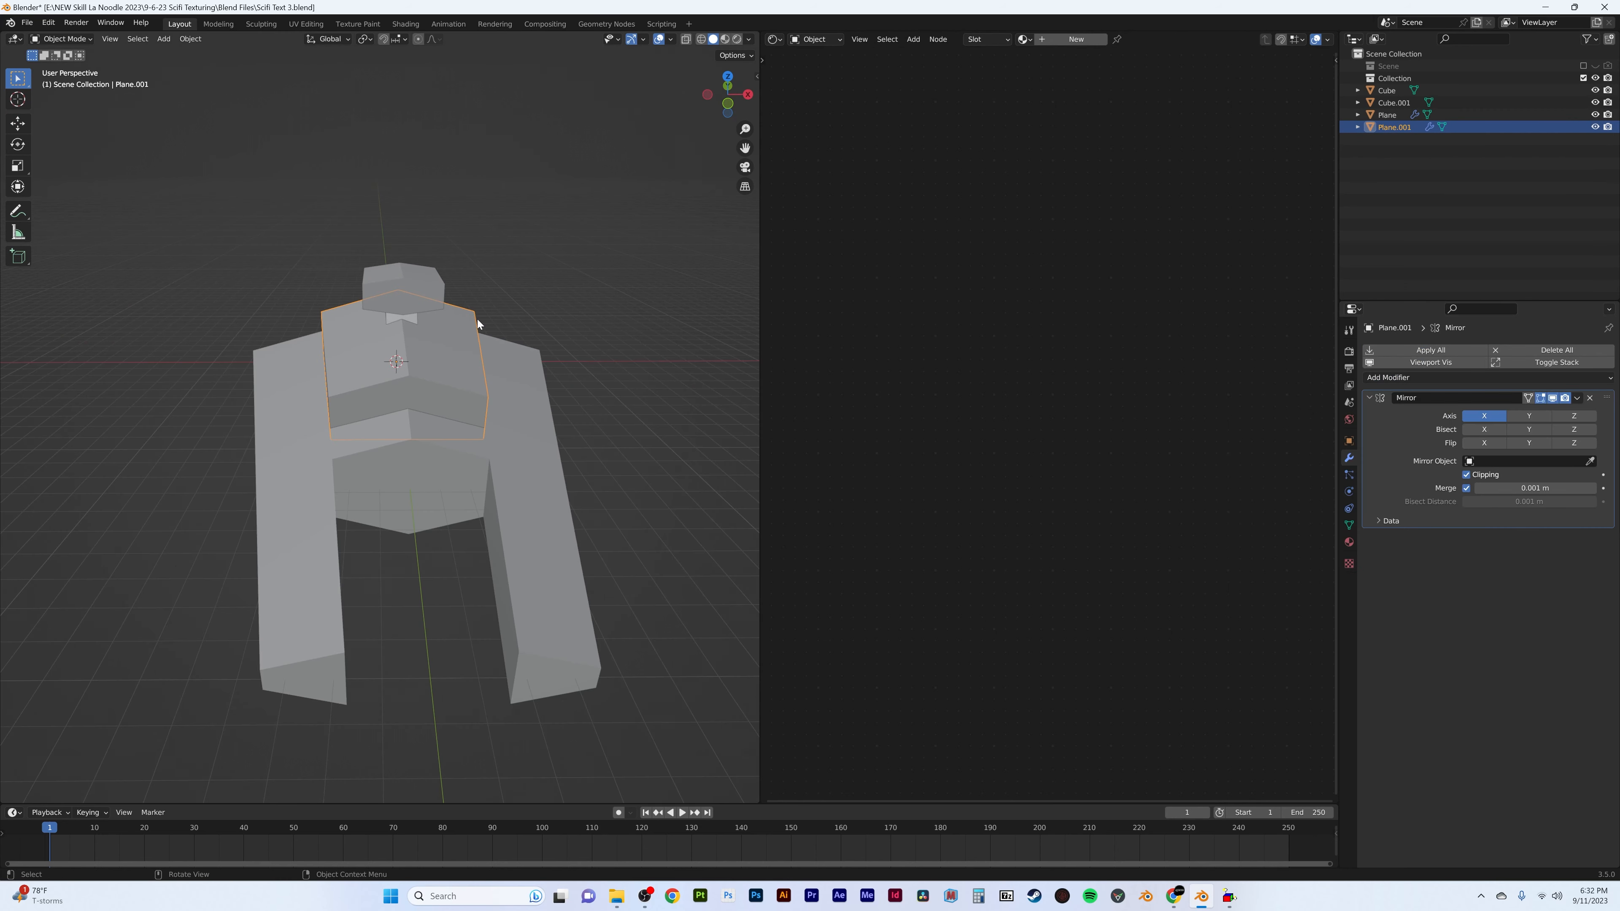
middle_drag(477, 319, 358, 321)
click(359, 321)
shift+middle_drag(504, 361, 423, 365)
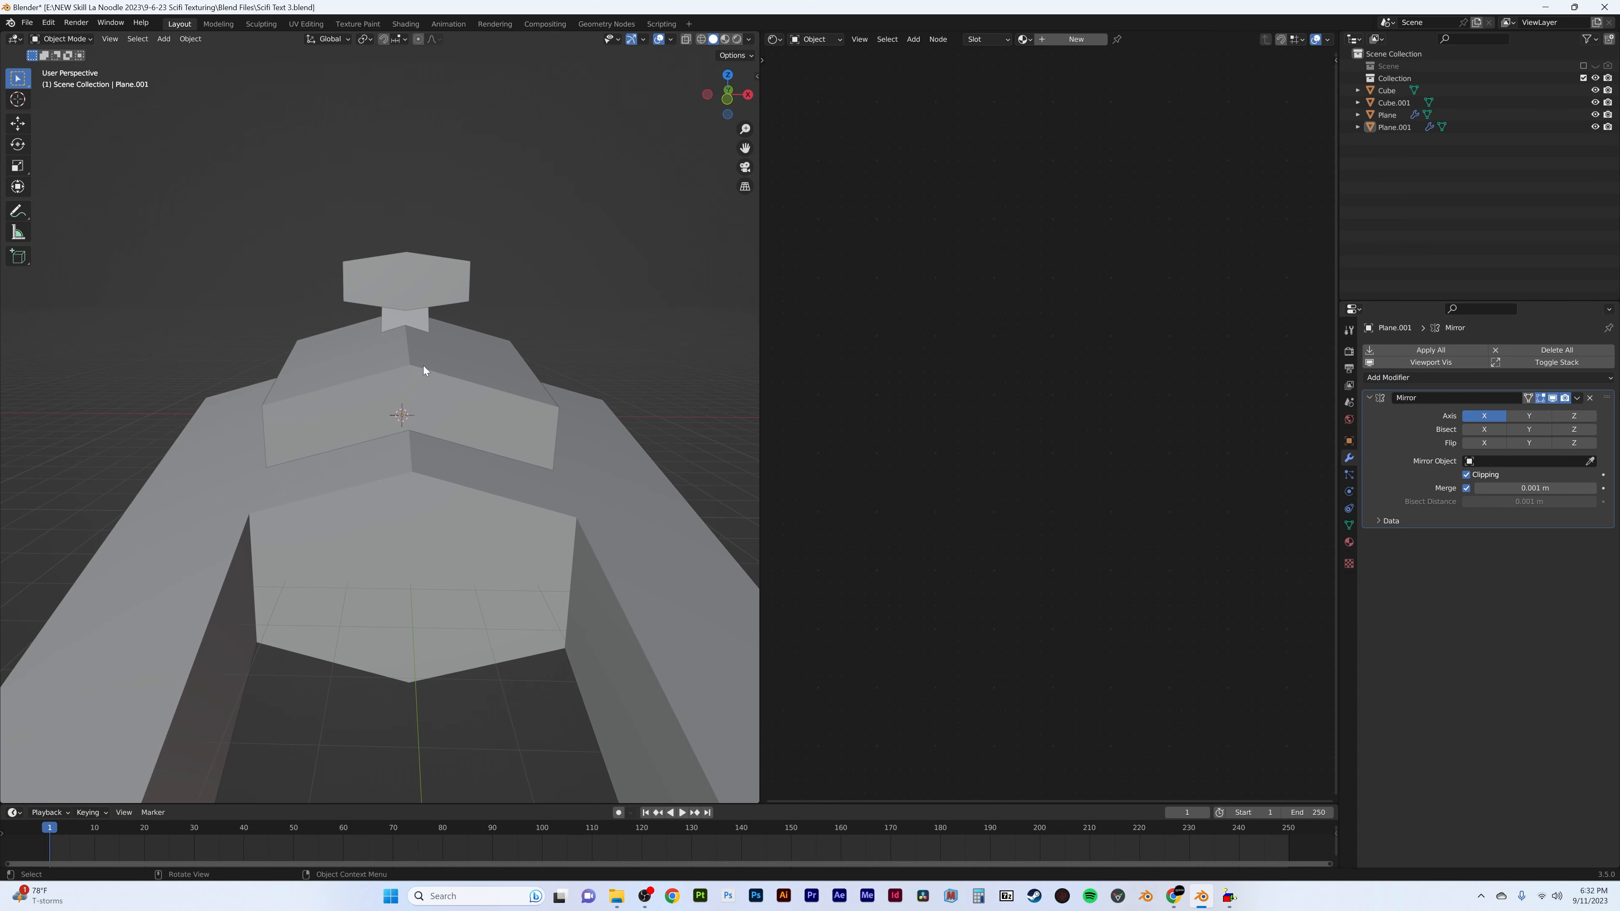
middle_drag(607, 470, 485, 437)
- Duplicate the mirrored hull's top faces in place, including the prong's top, and separate the copy into its own object
click(442, 428)
key(Tab)
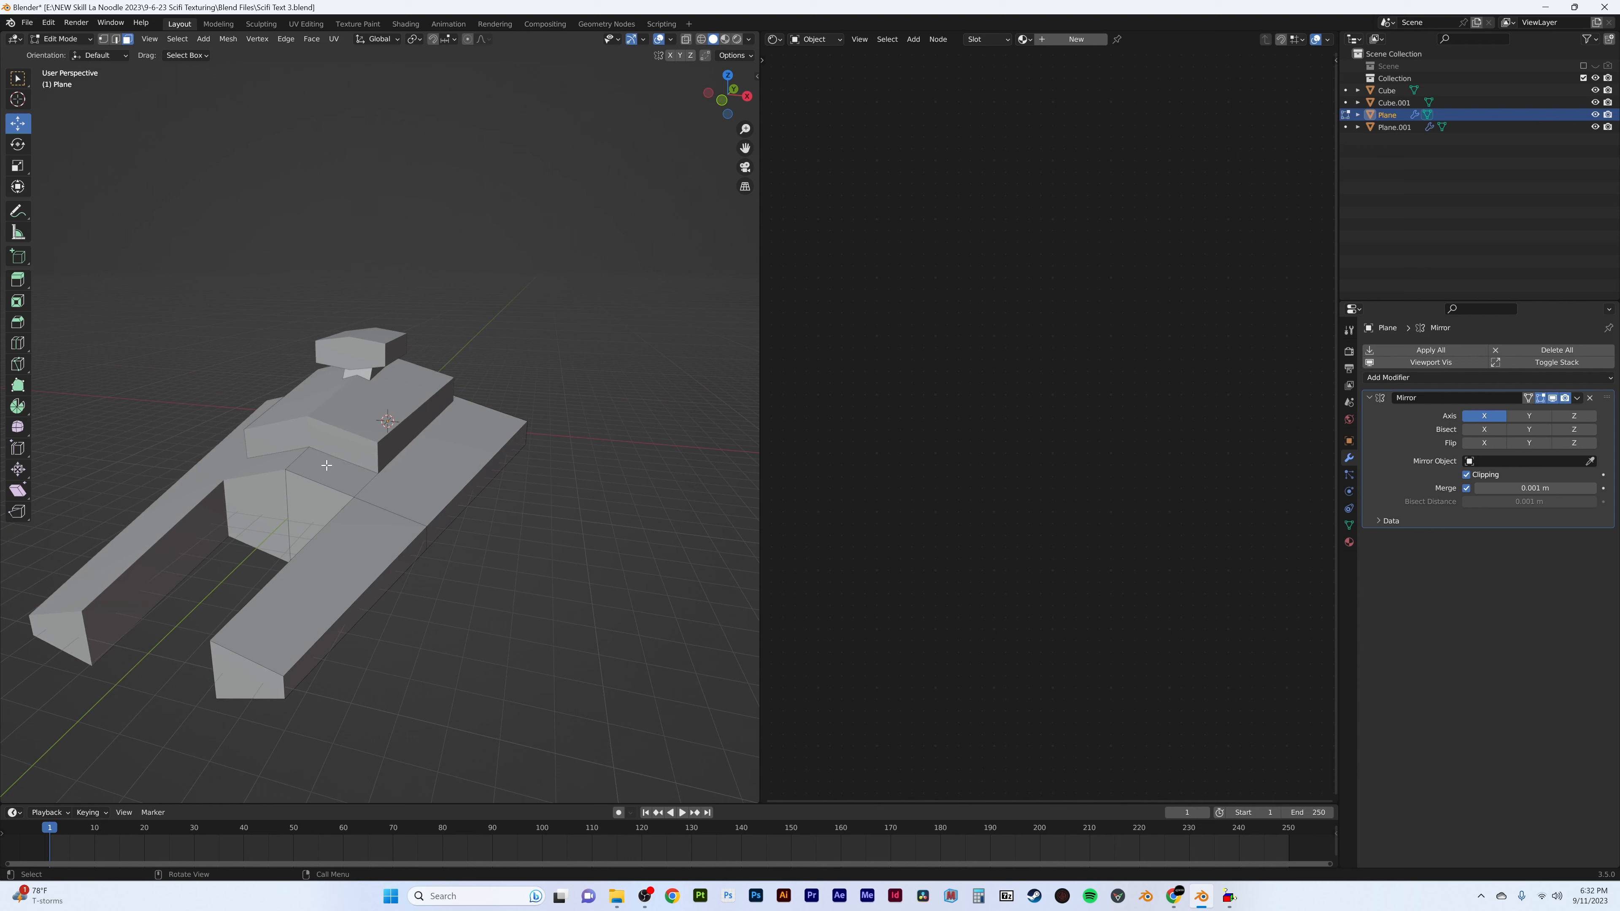
click(326, 465)
shift+click(416, 463)
shift+click(390, 520)
middle_drag(390, 520, 466, 506)
key(shift+d)
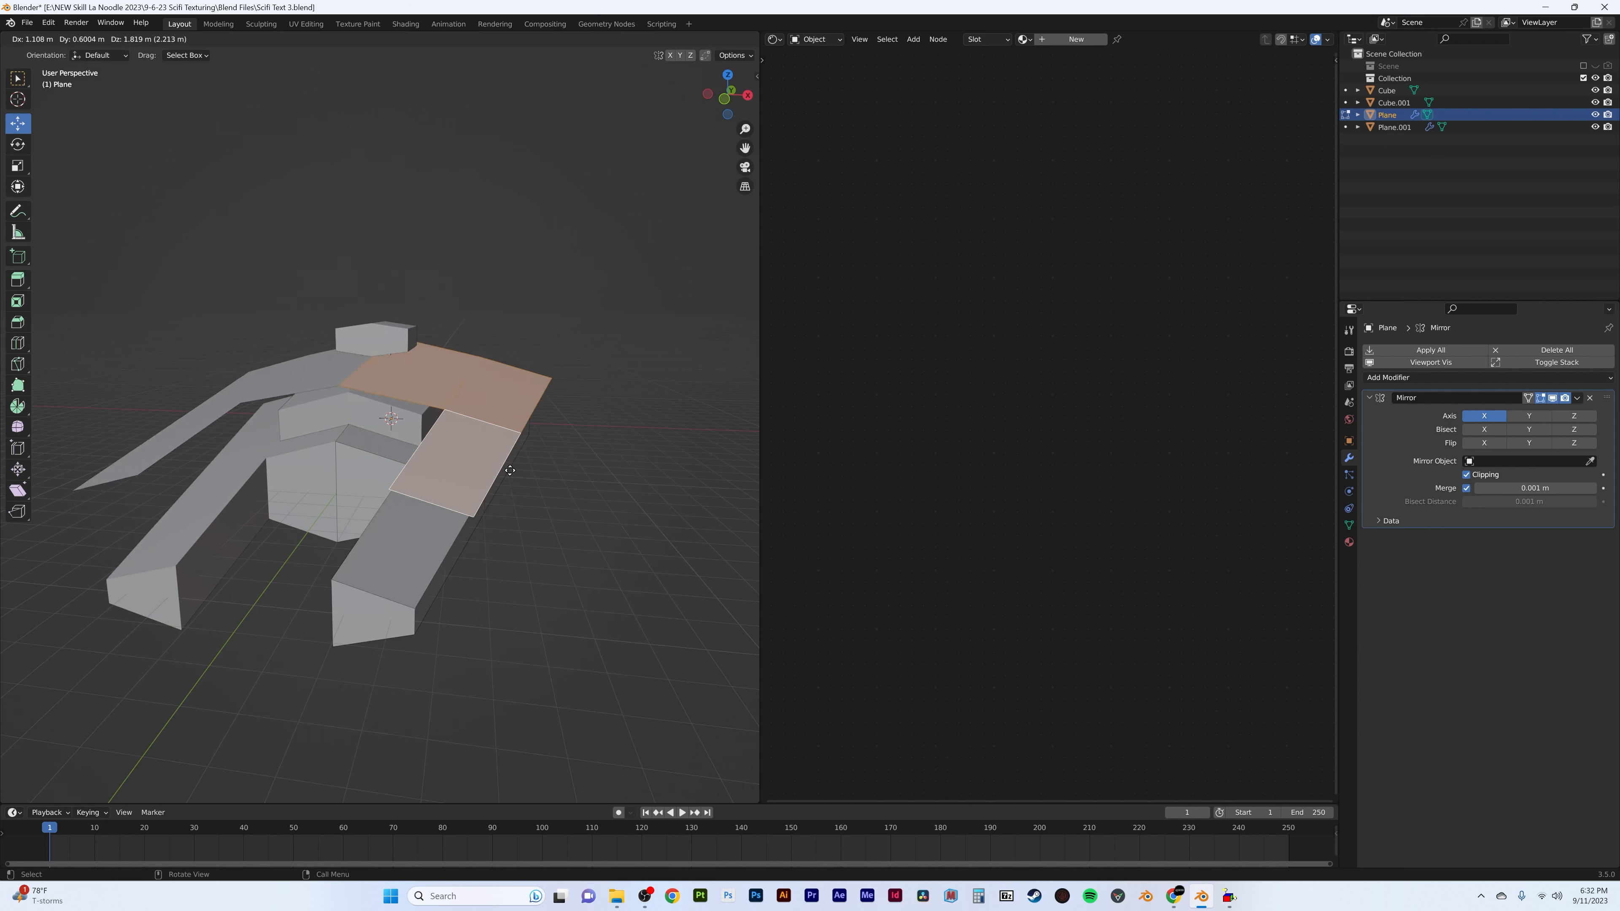
right_click(510, 470)
key(p)
click(511, 469)
key(Tab)
click(471, 467)
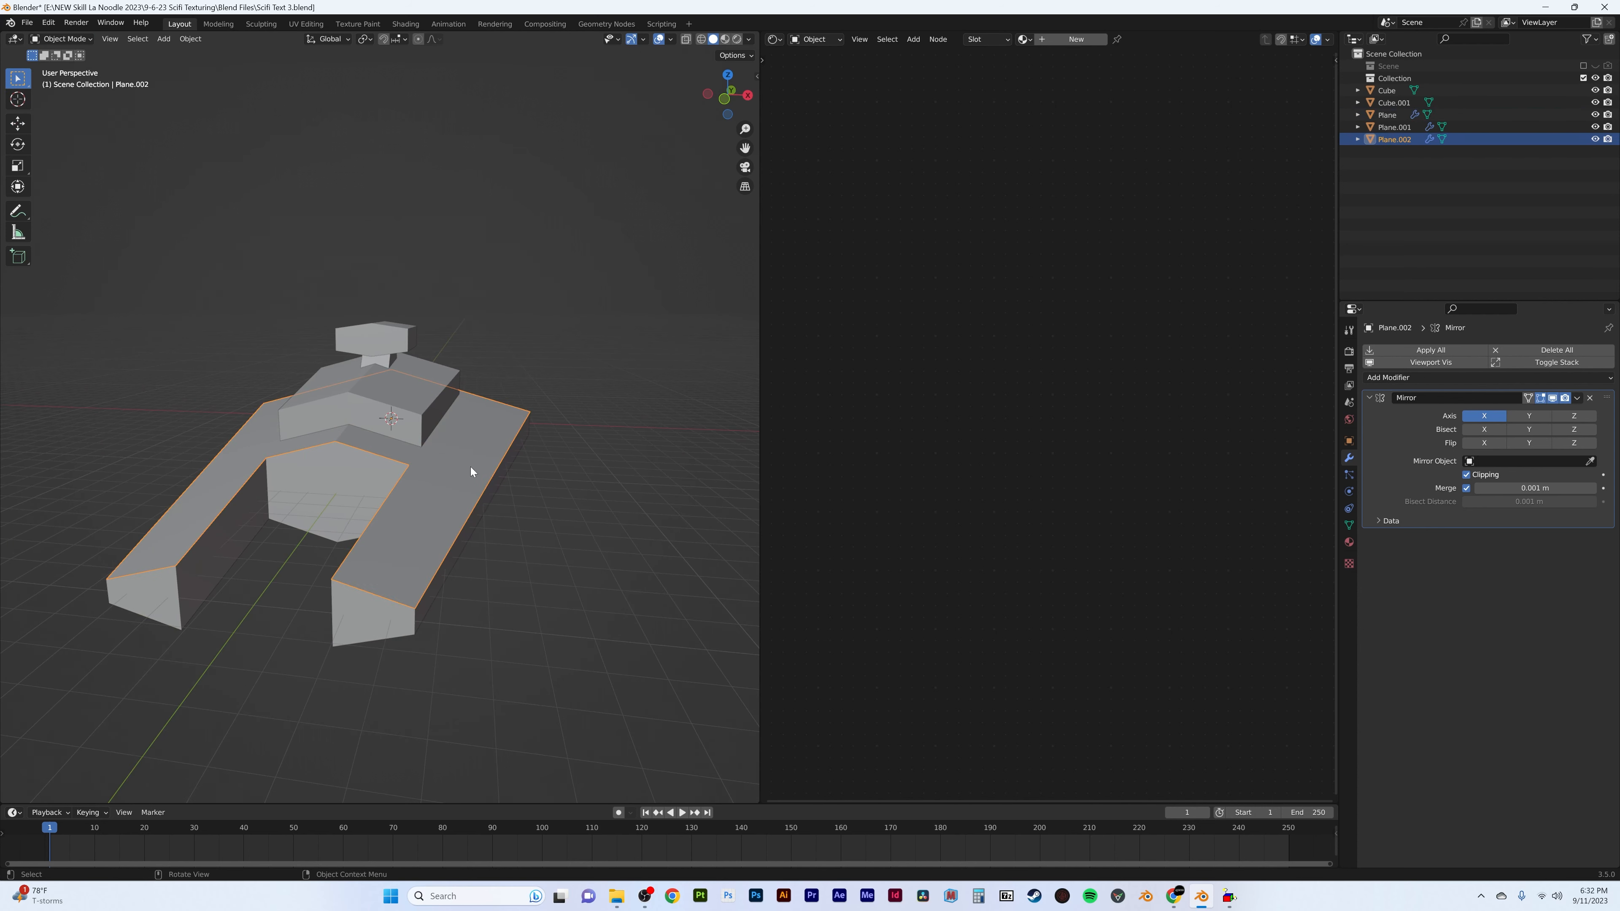
- Select the outer side edges of the separated hull-top faces and set the transform orientation to Normal
key(Tab)
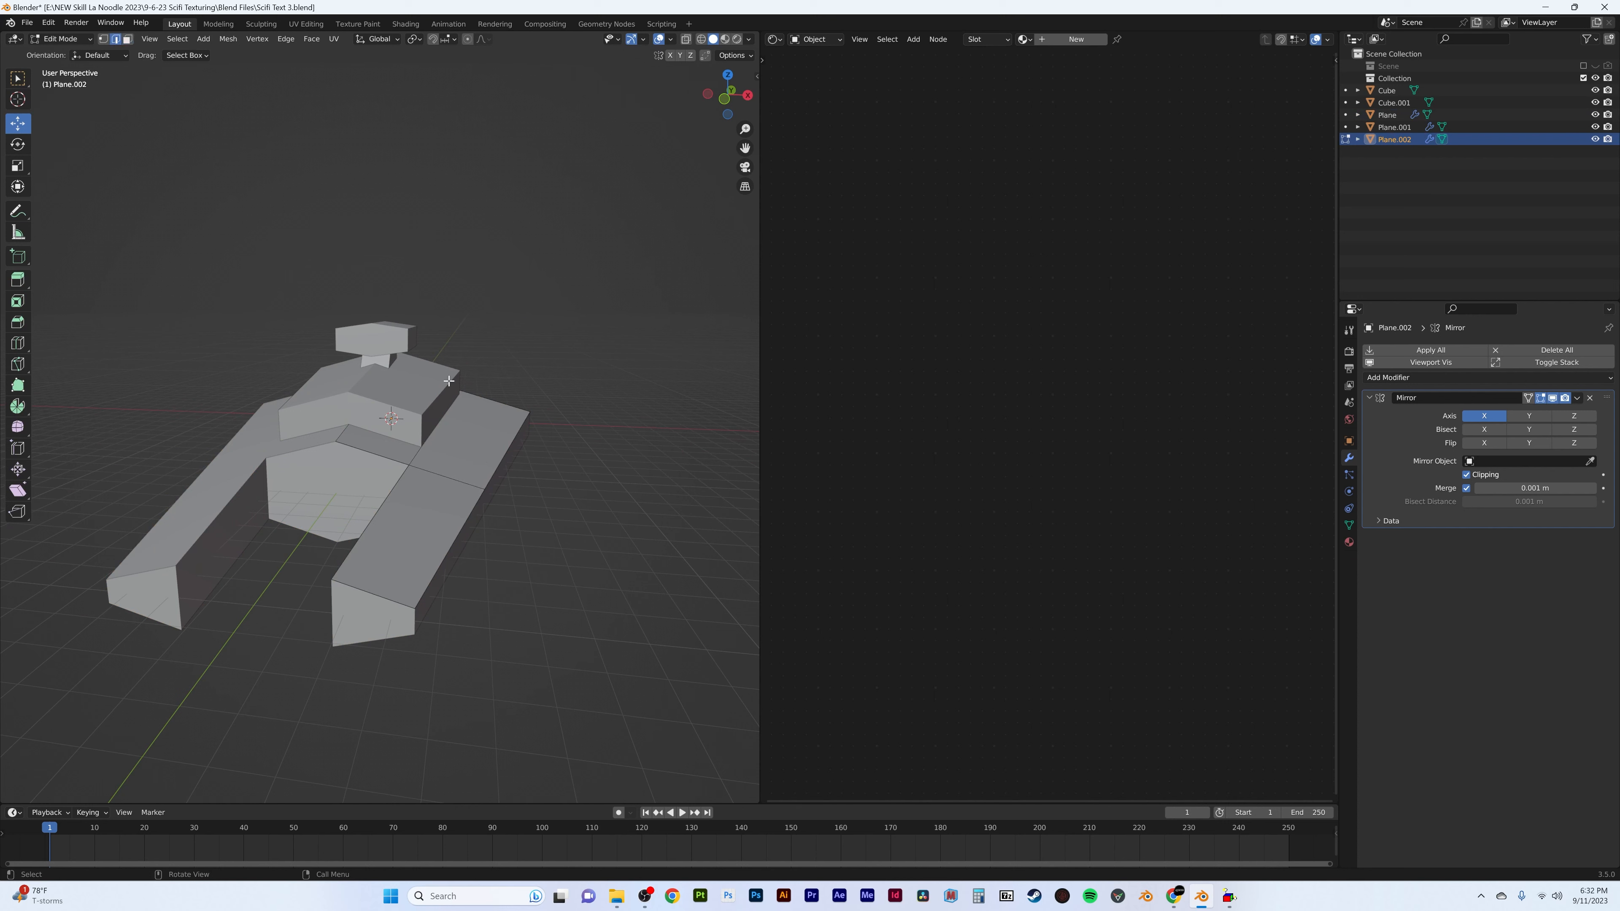
shift+click(478, 515)
click(380, 39)
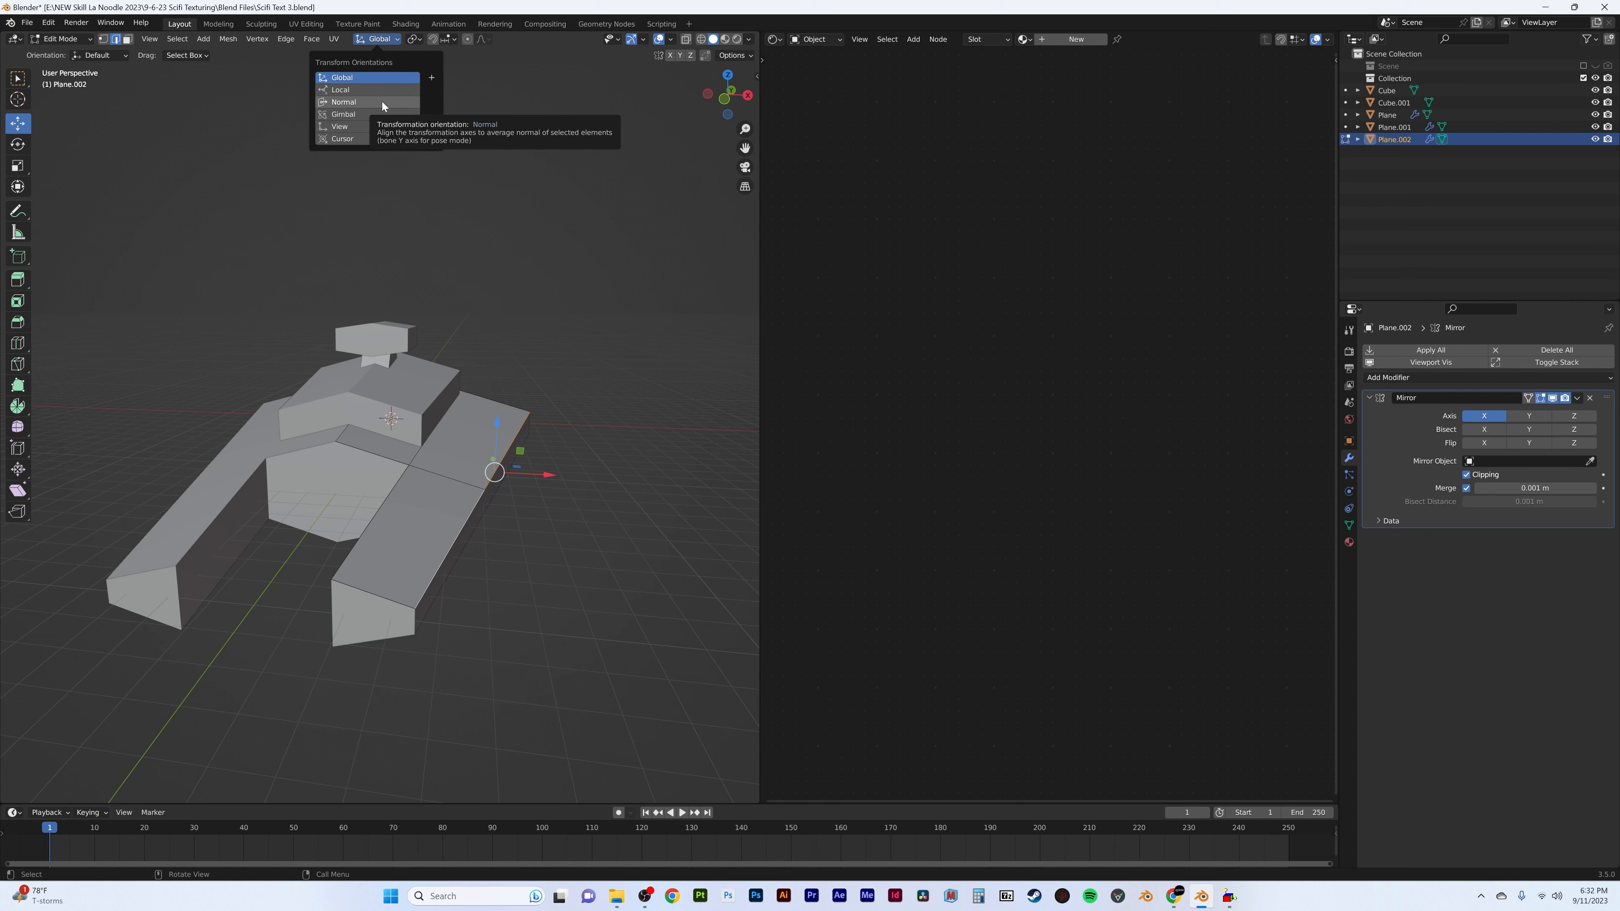
click(357, 102)
middle_drag(470, 264, 499, 402)
scroll(506, 382, up, 4)
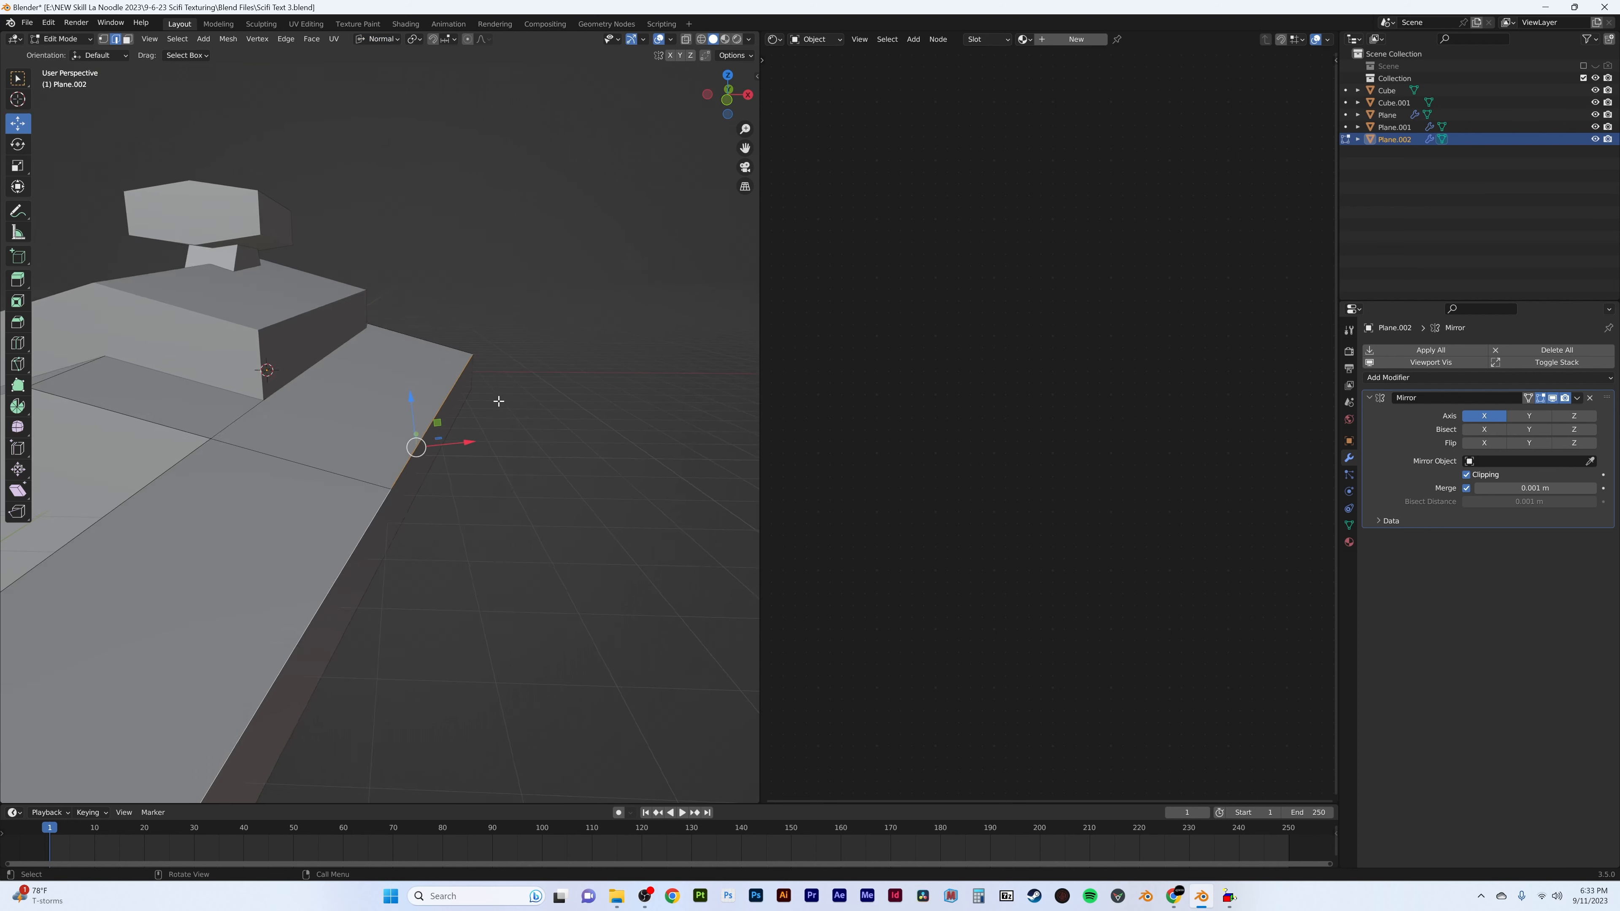
scroll(498, 401, down, 2)
key(KP_1)
scroll(446, 379, up, 5)
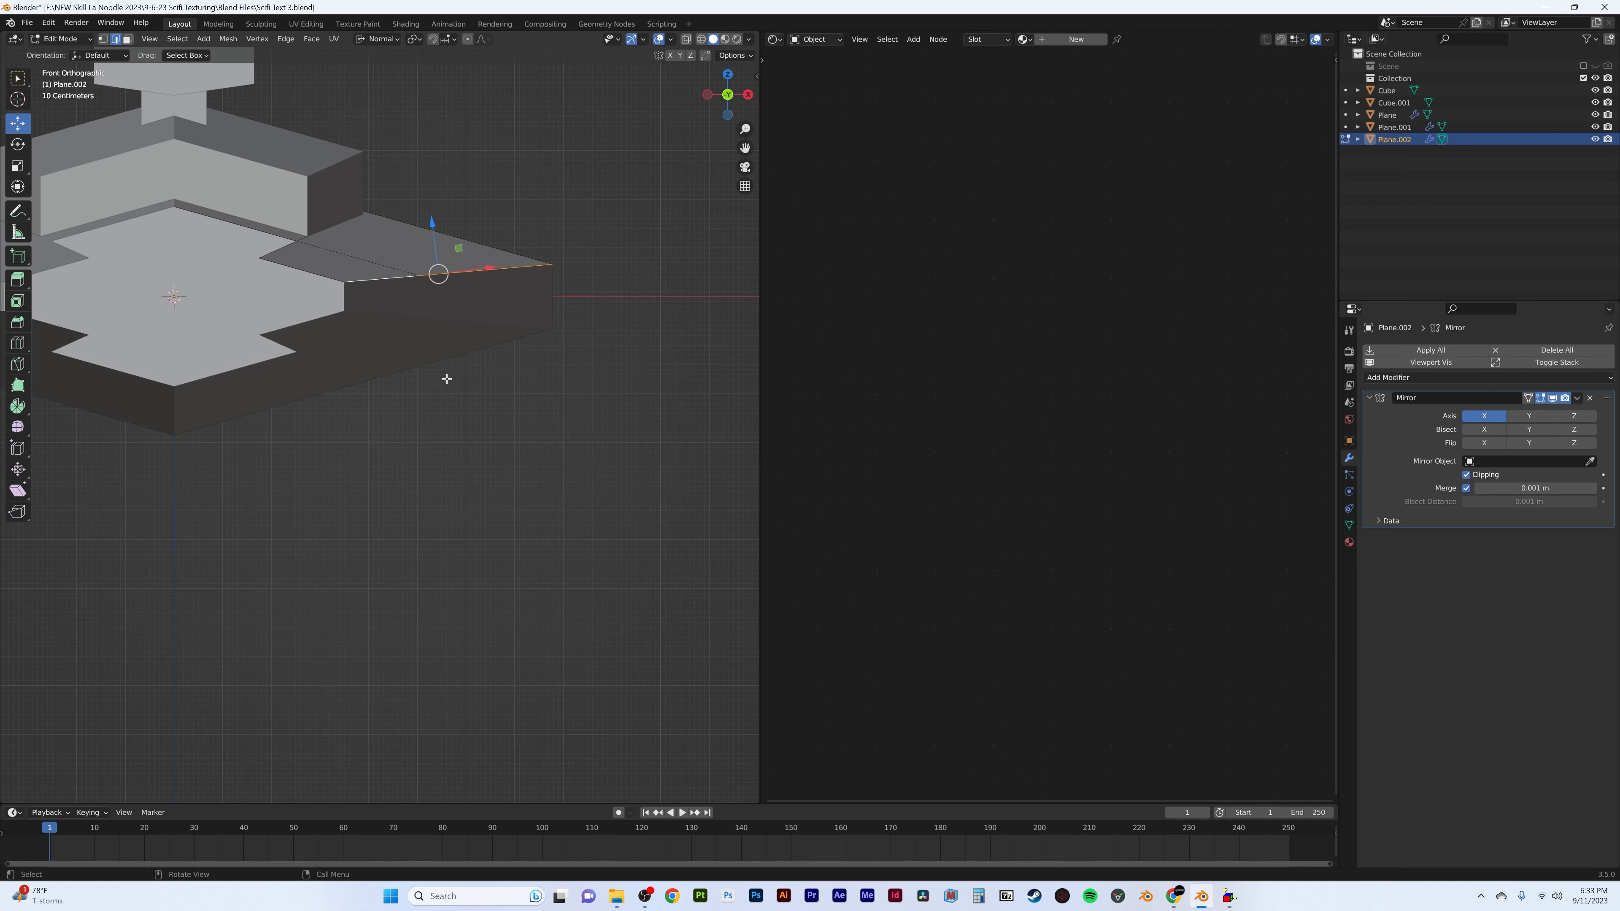
key(Tab)
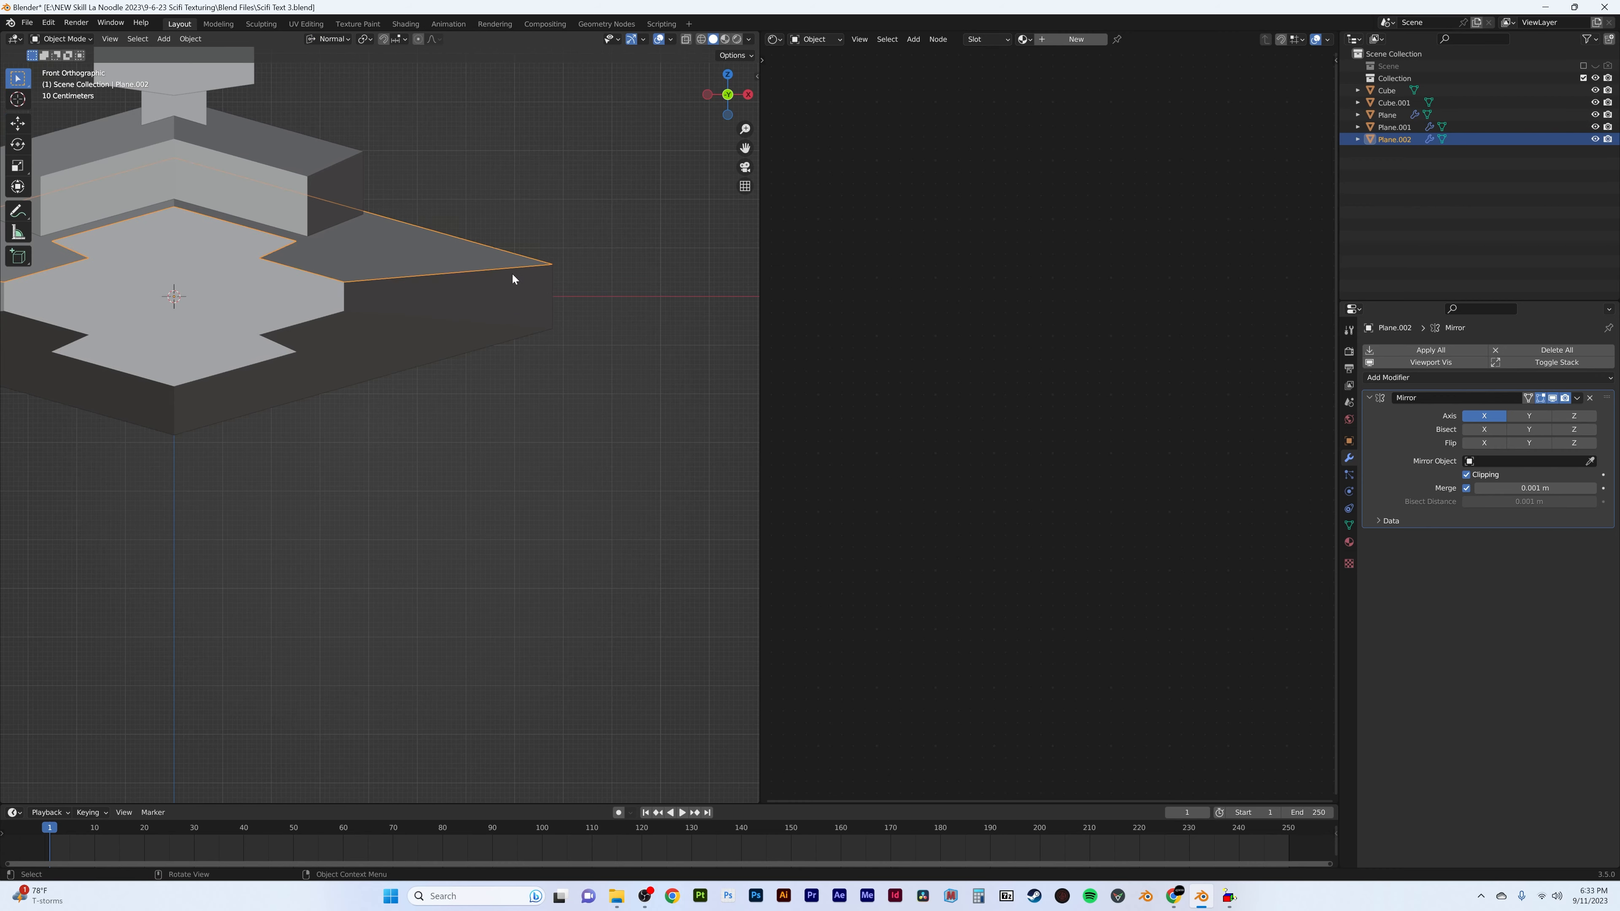
- Switch to Global orientation and move the hull-top plate's outer side edges outward about 0.36 m along X
middle_drag(511, 272, 418, 336)
scroll(417, 336, down, 5)
key(Tab)
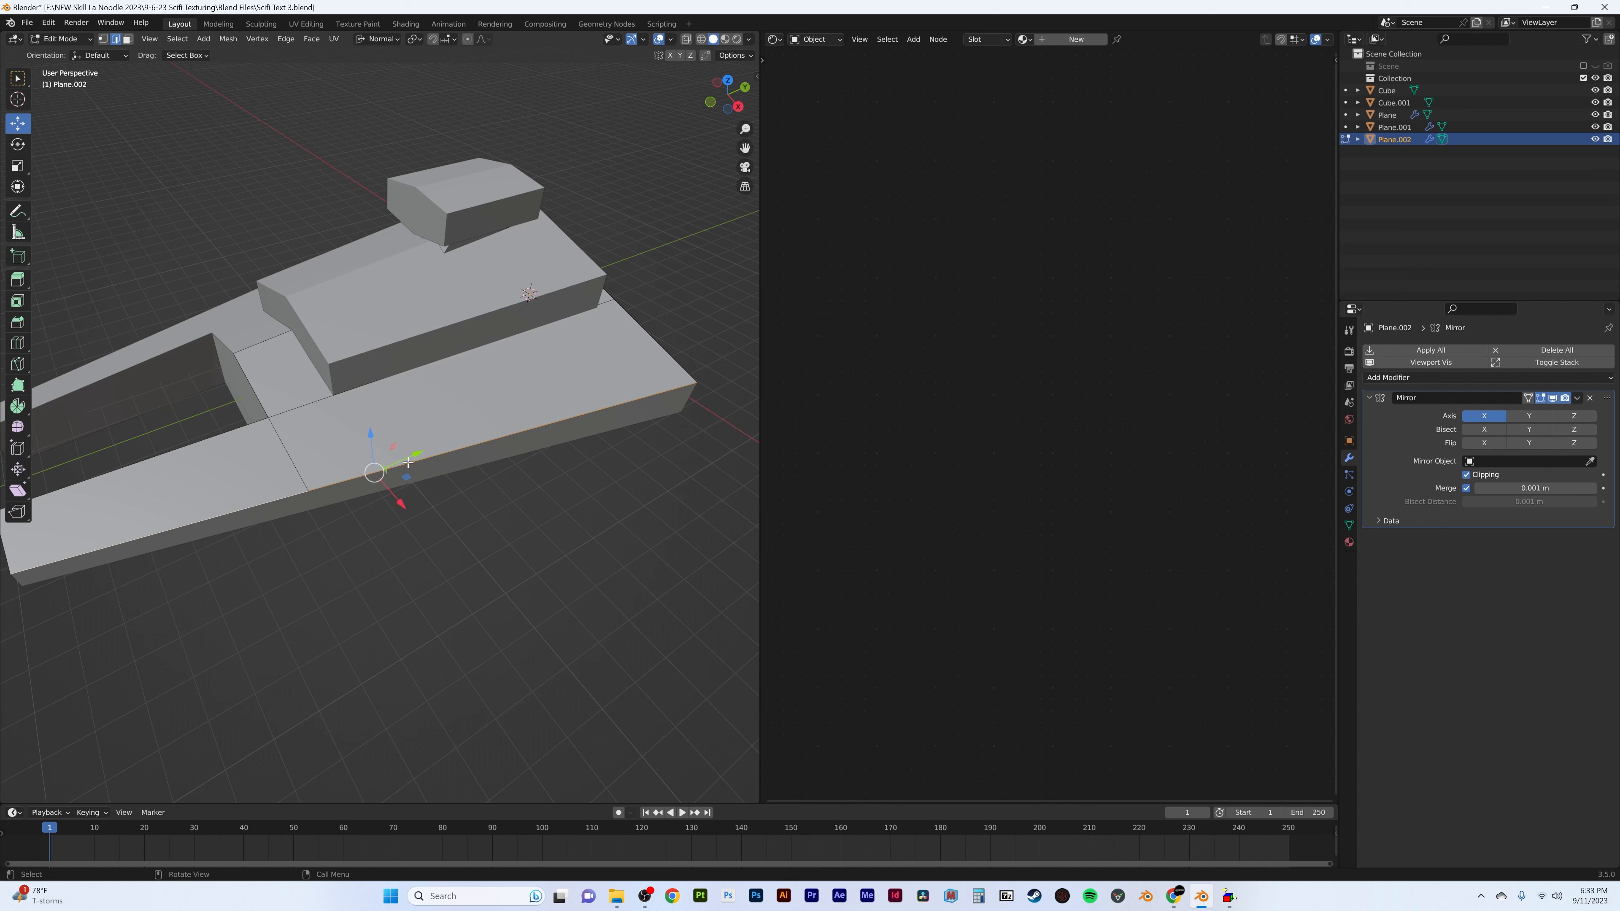
middle_drag(395, 502, 582, 370)
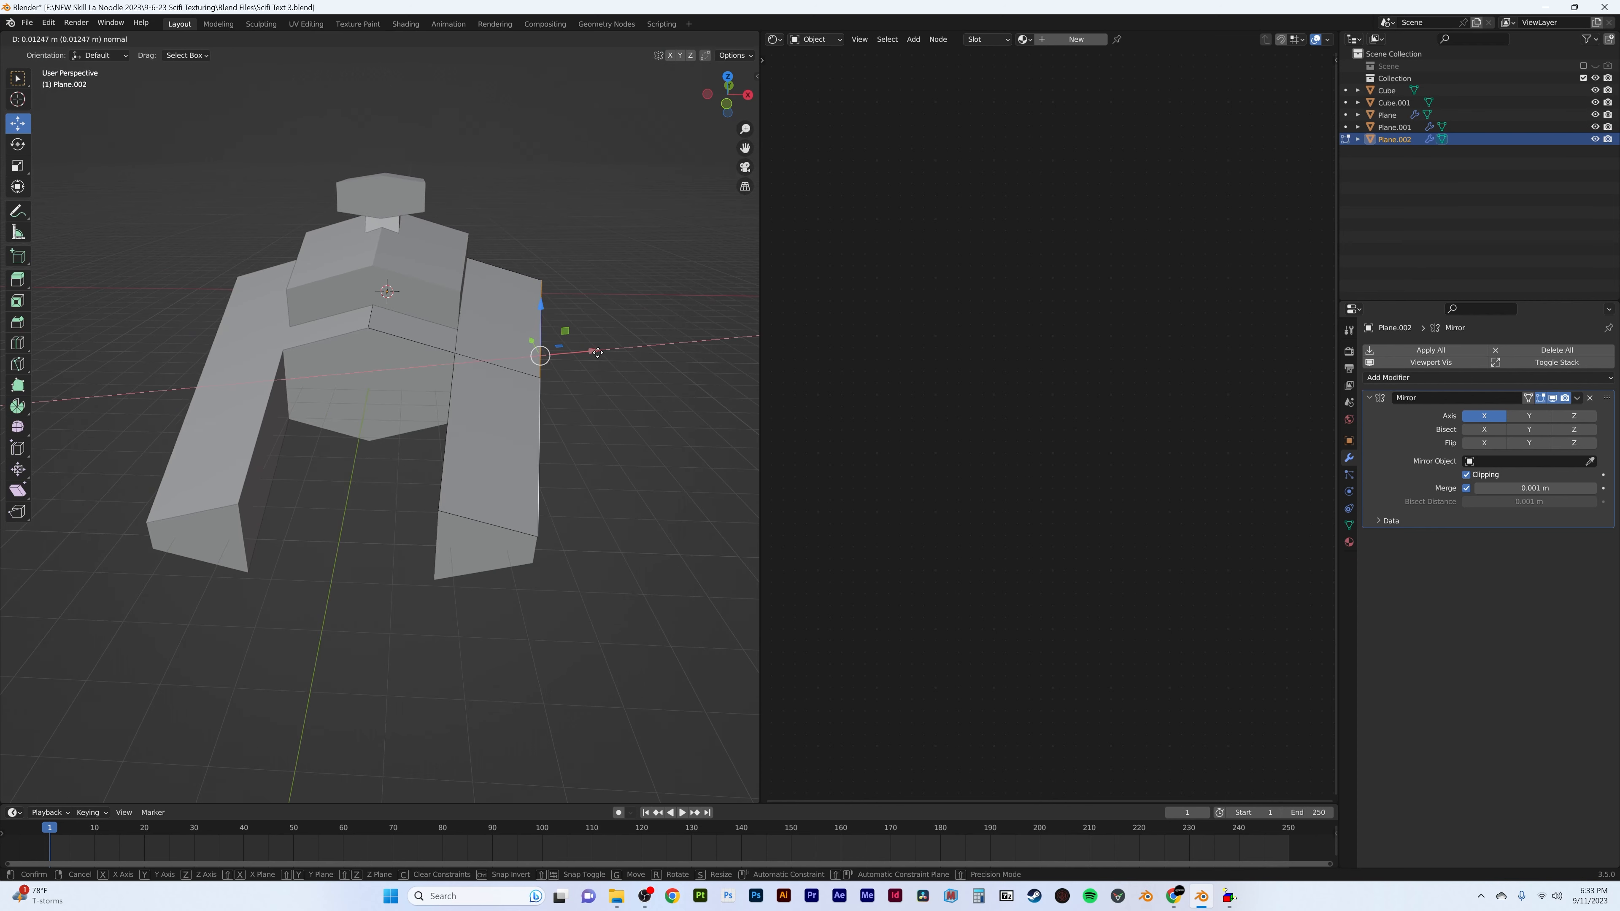
click(380, 38)
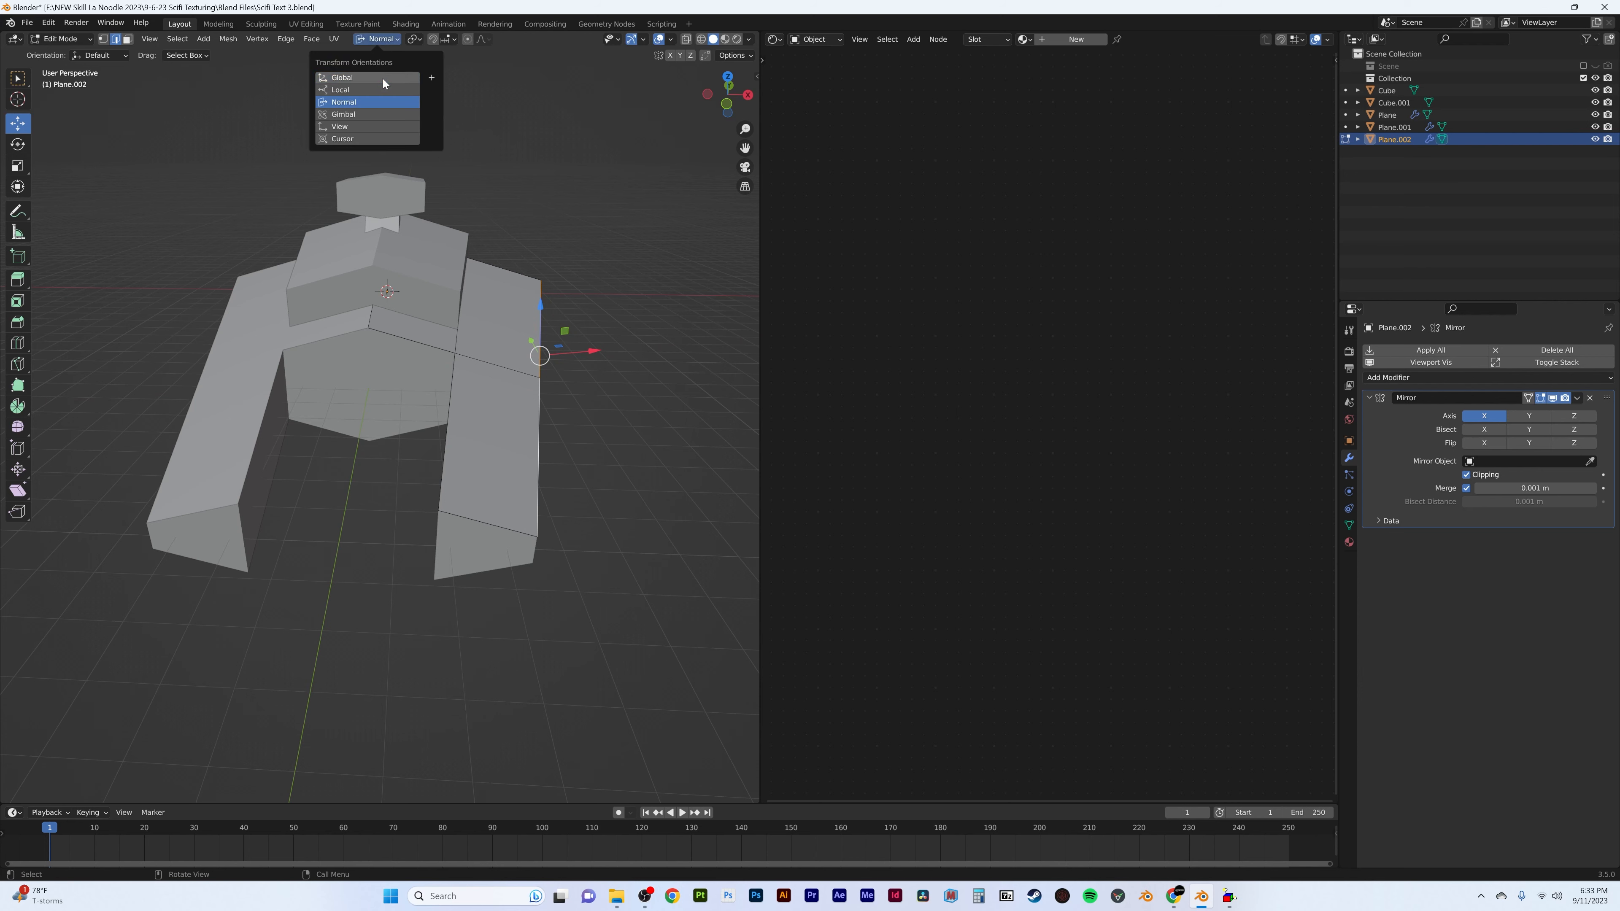
click(382, 76)
drag(591, 358, 603, 357)
- Lower the hull-top plate's outer side edges about 0.11 m on Z to follow the hull's slope
key(KP_1)
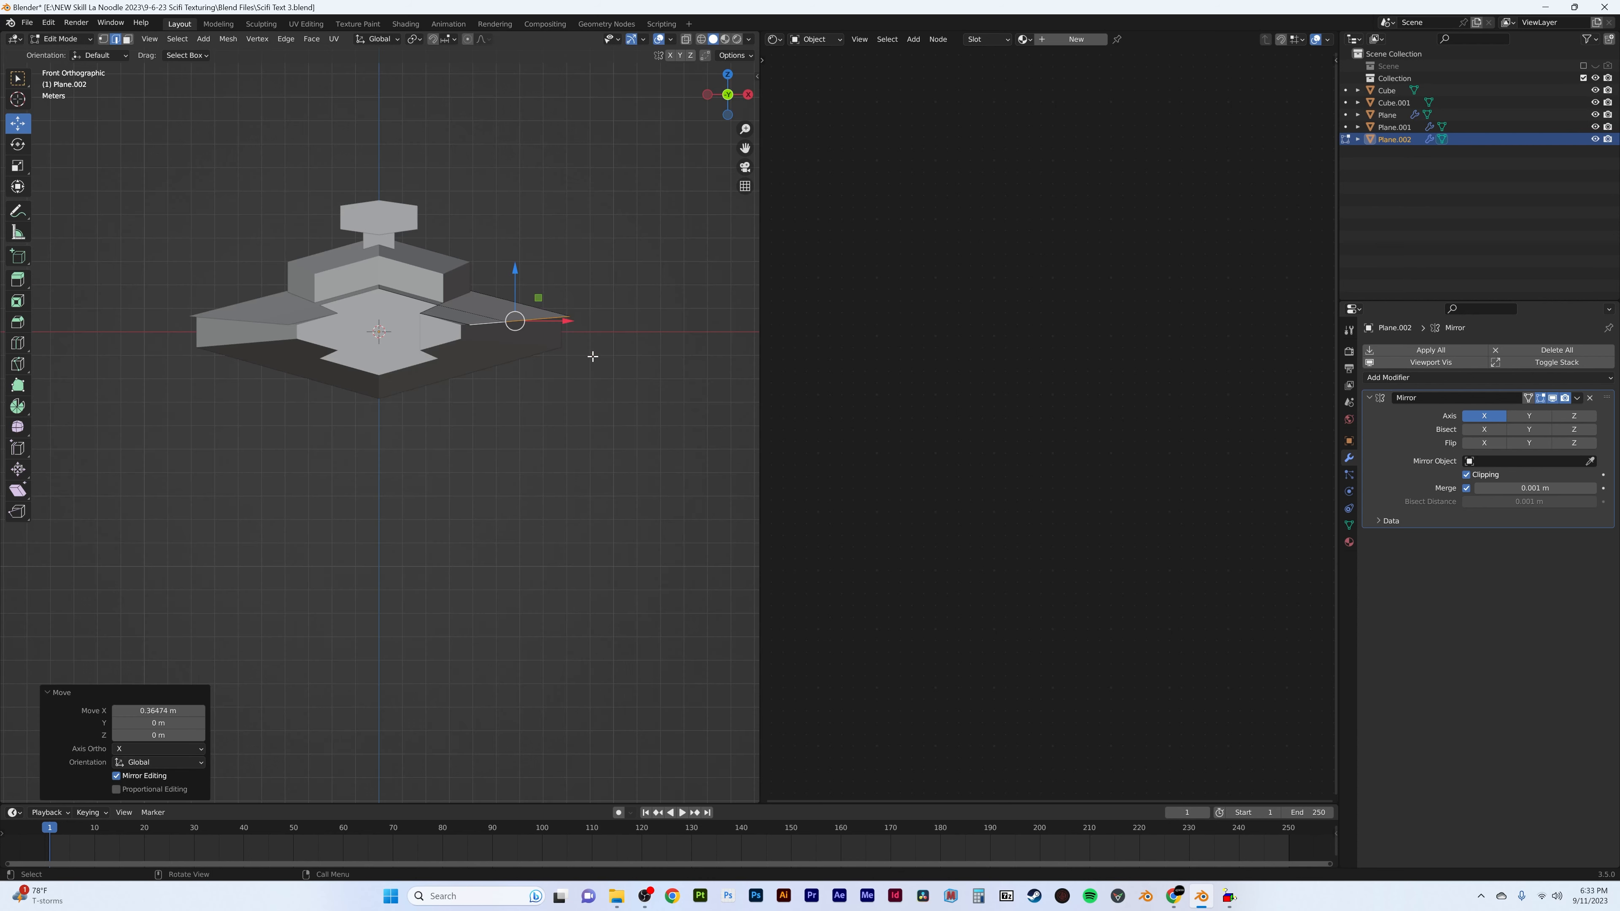
scroll(590, 355, up, 6)
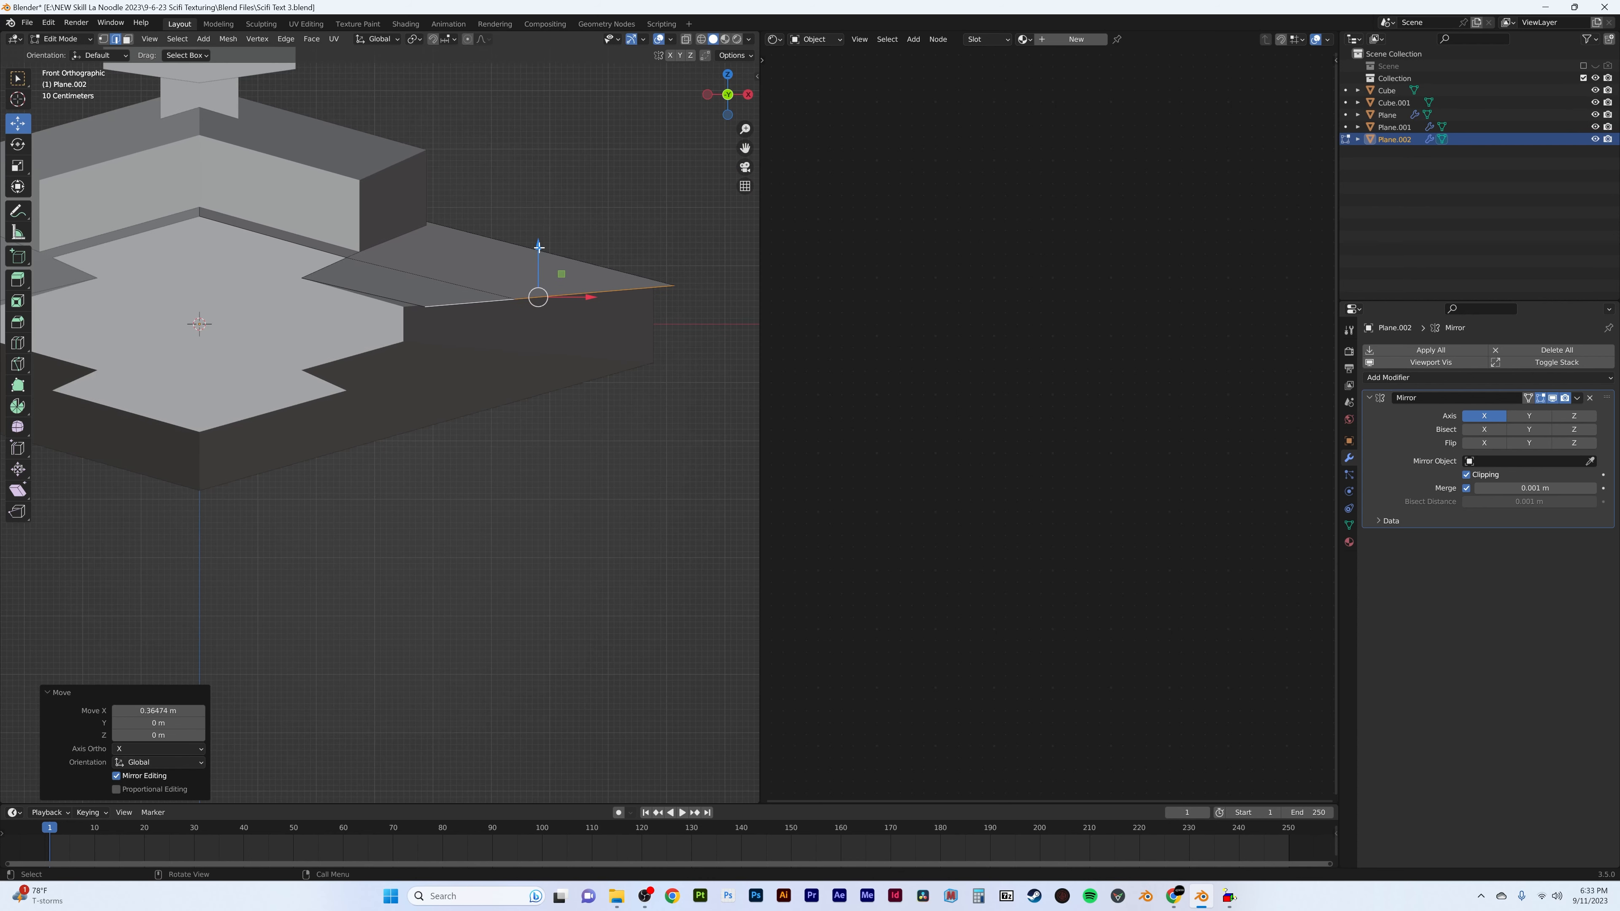
drag(539, 247, 542, 254)
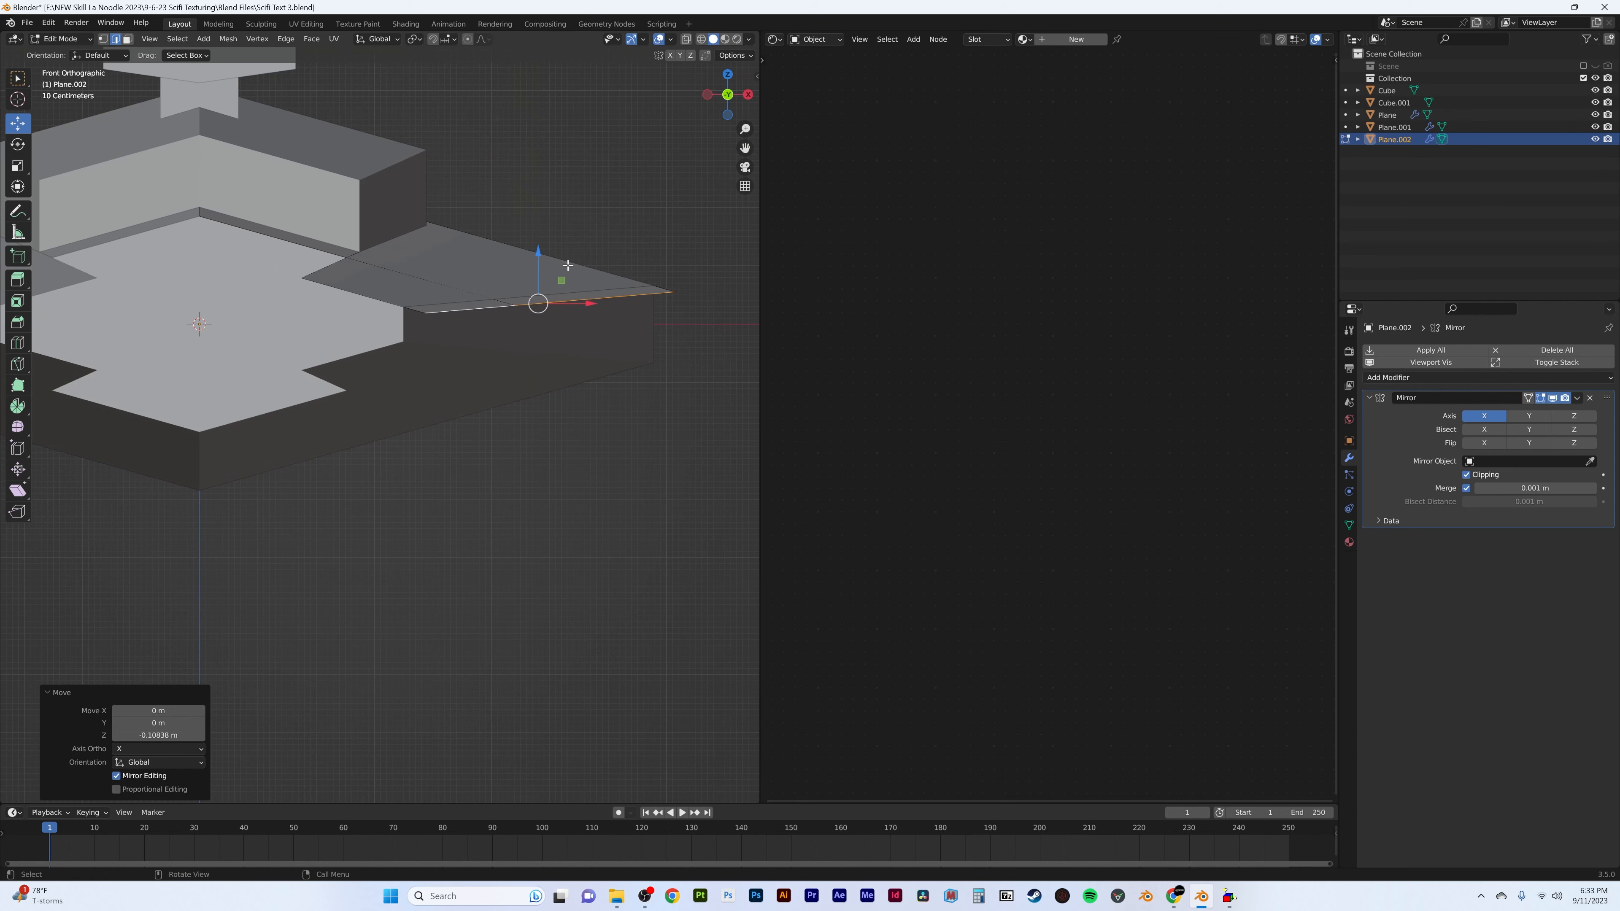
- Select two more border edges of the hull-top plate and move them slightly outward past the hull
middle_drag(609, 276, 446, 355)
scroll(349, 321, down, 3)
click(547, 413)
shift+click(444, 268)
middle_drag(444, 268, 519, 328)
drag(572, 323, 587, 326)
- Extend the plate's prong-tip edge about 0.5 m along negative Y and lower it about 0.06 m on Z
middle_drag(542, 349, 415, 389)
click(349, 419)
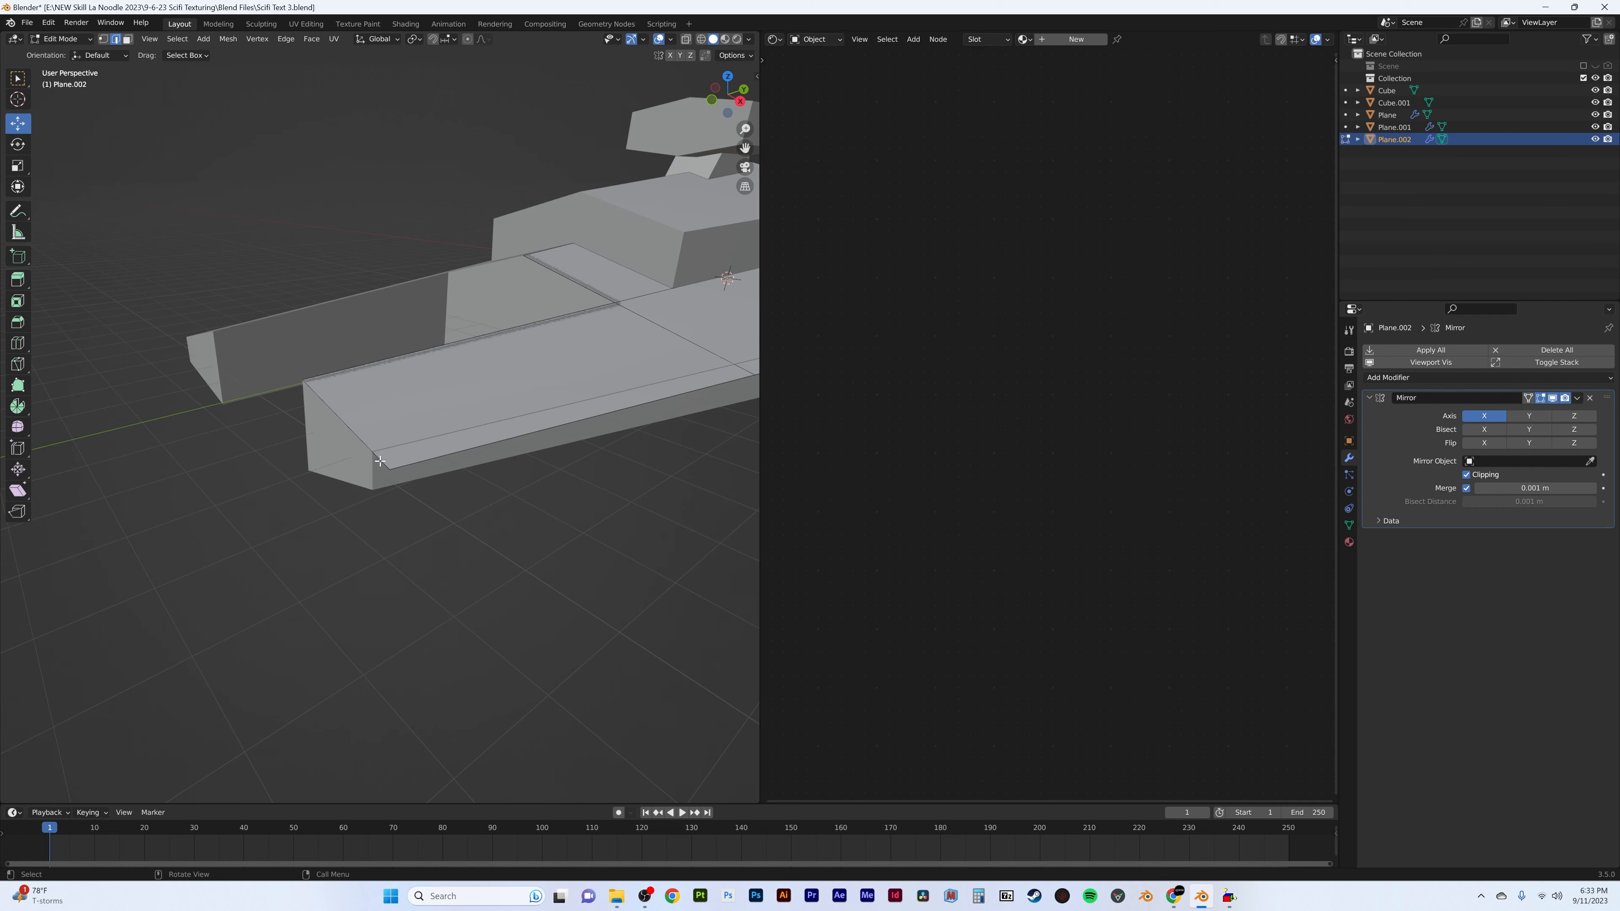
drag(394, 415, 269, 438)
middle_drag(269, 438, 337, 187)
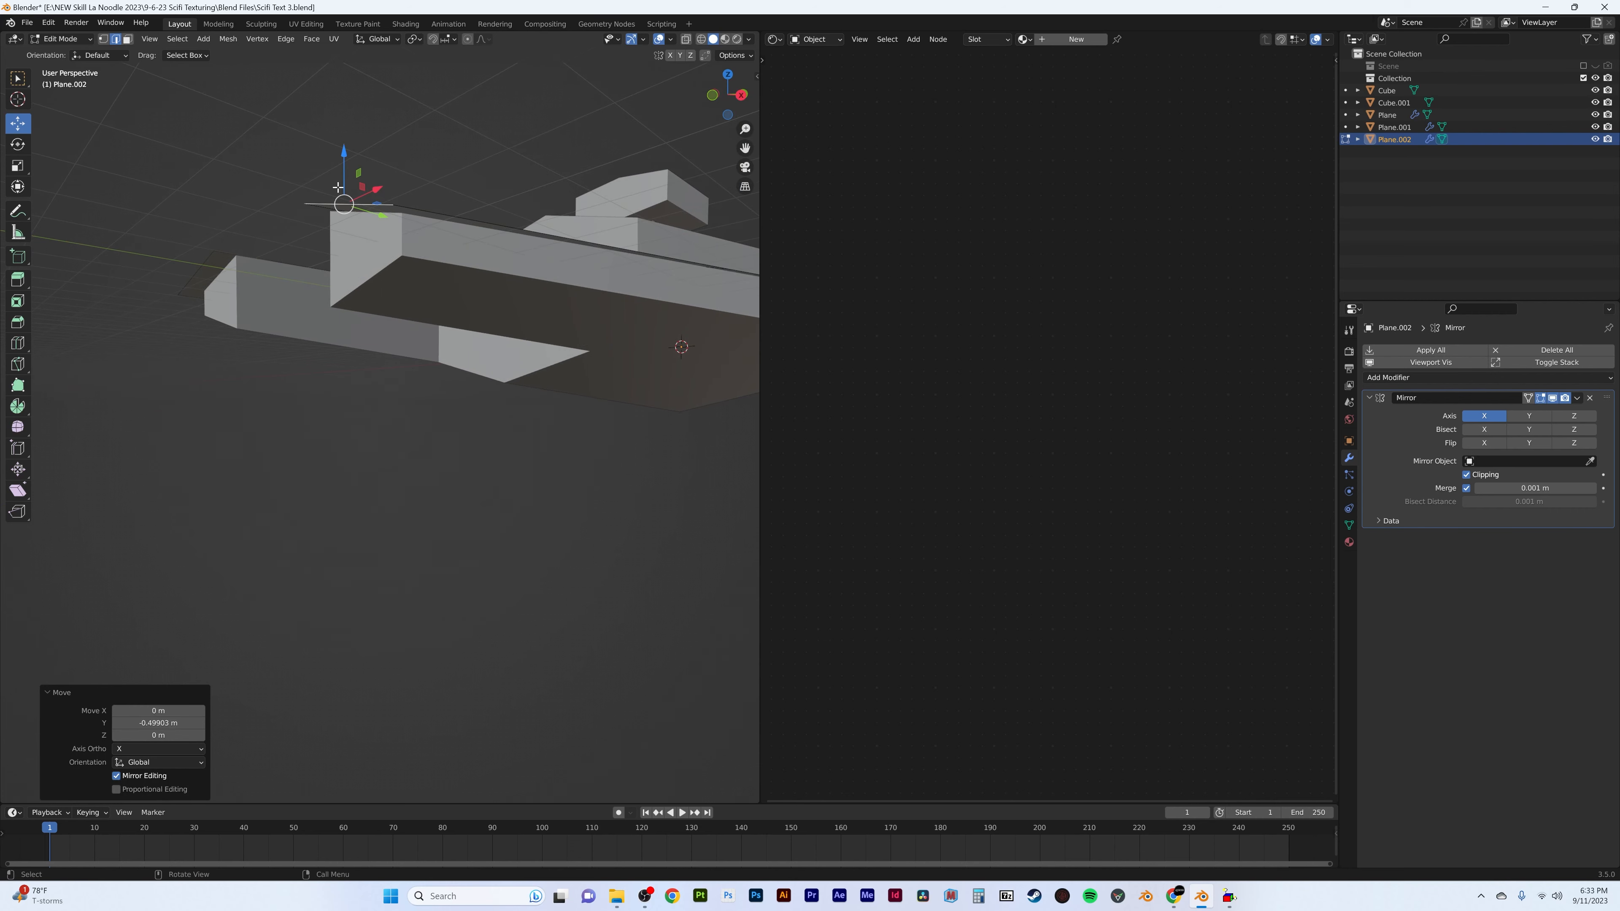
drag(344, 148, 345, 156)
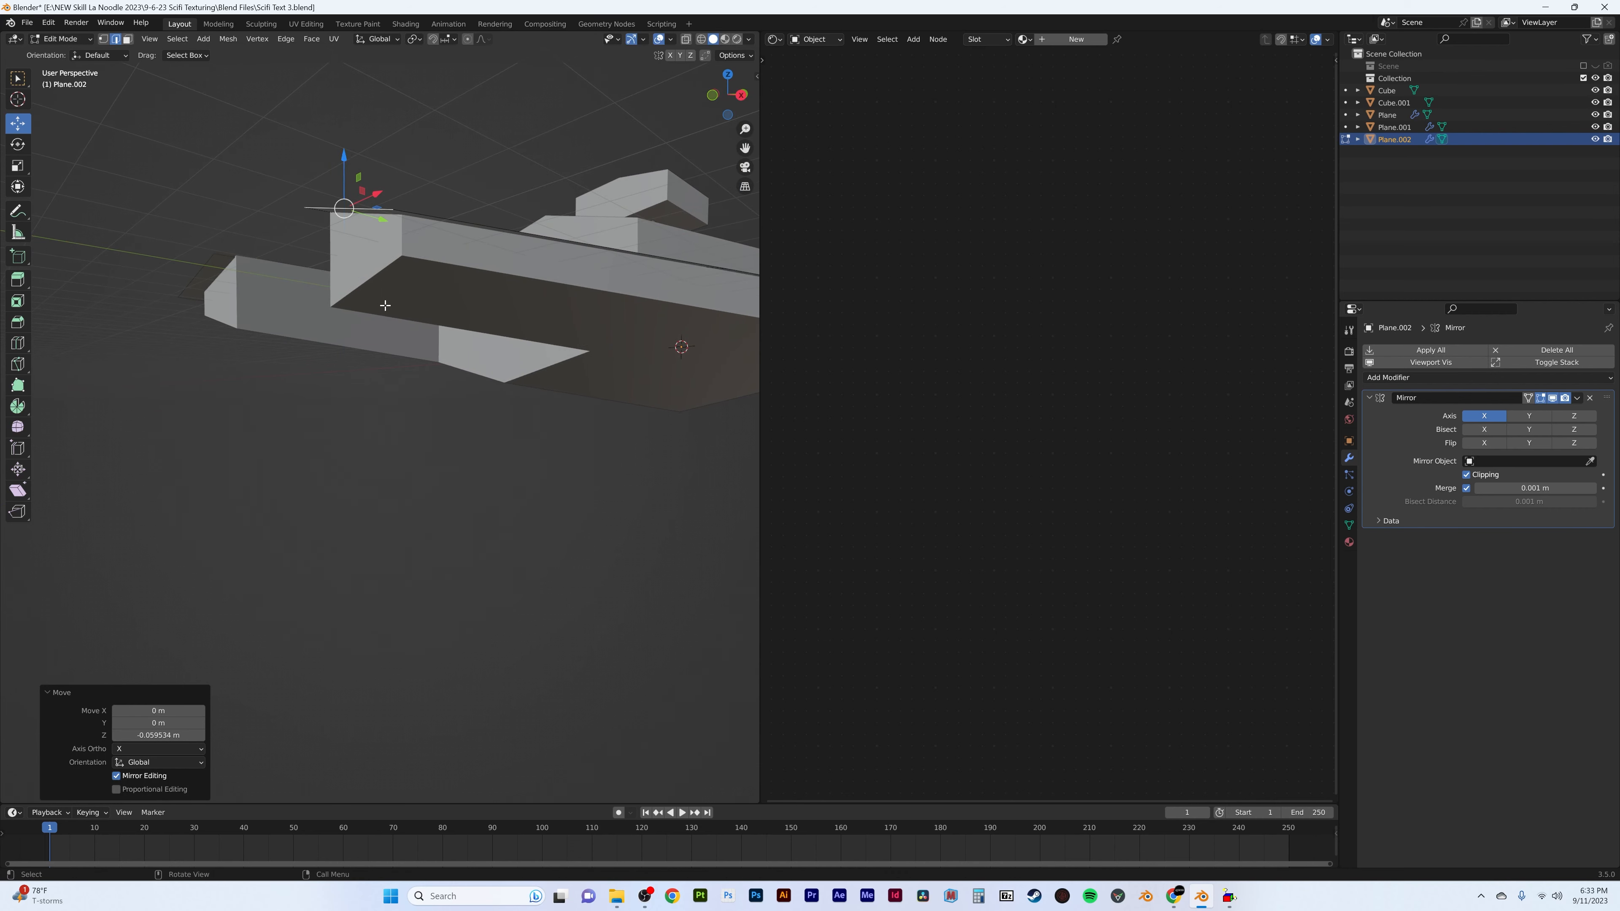
middle_drag(387, 304, 344, 383)
key(Tab)
- Add a Solidify modifier to the hull-top plate with a thickness of 0.15 m
scroll(250, 367, down, 4)
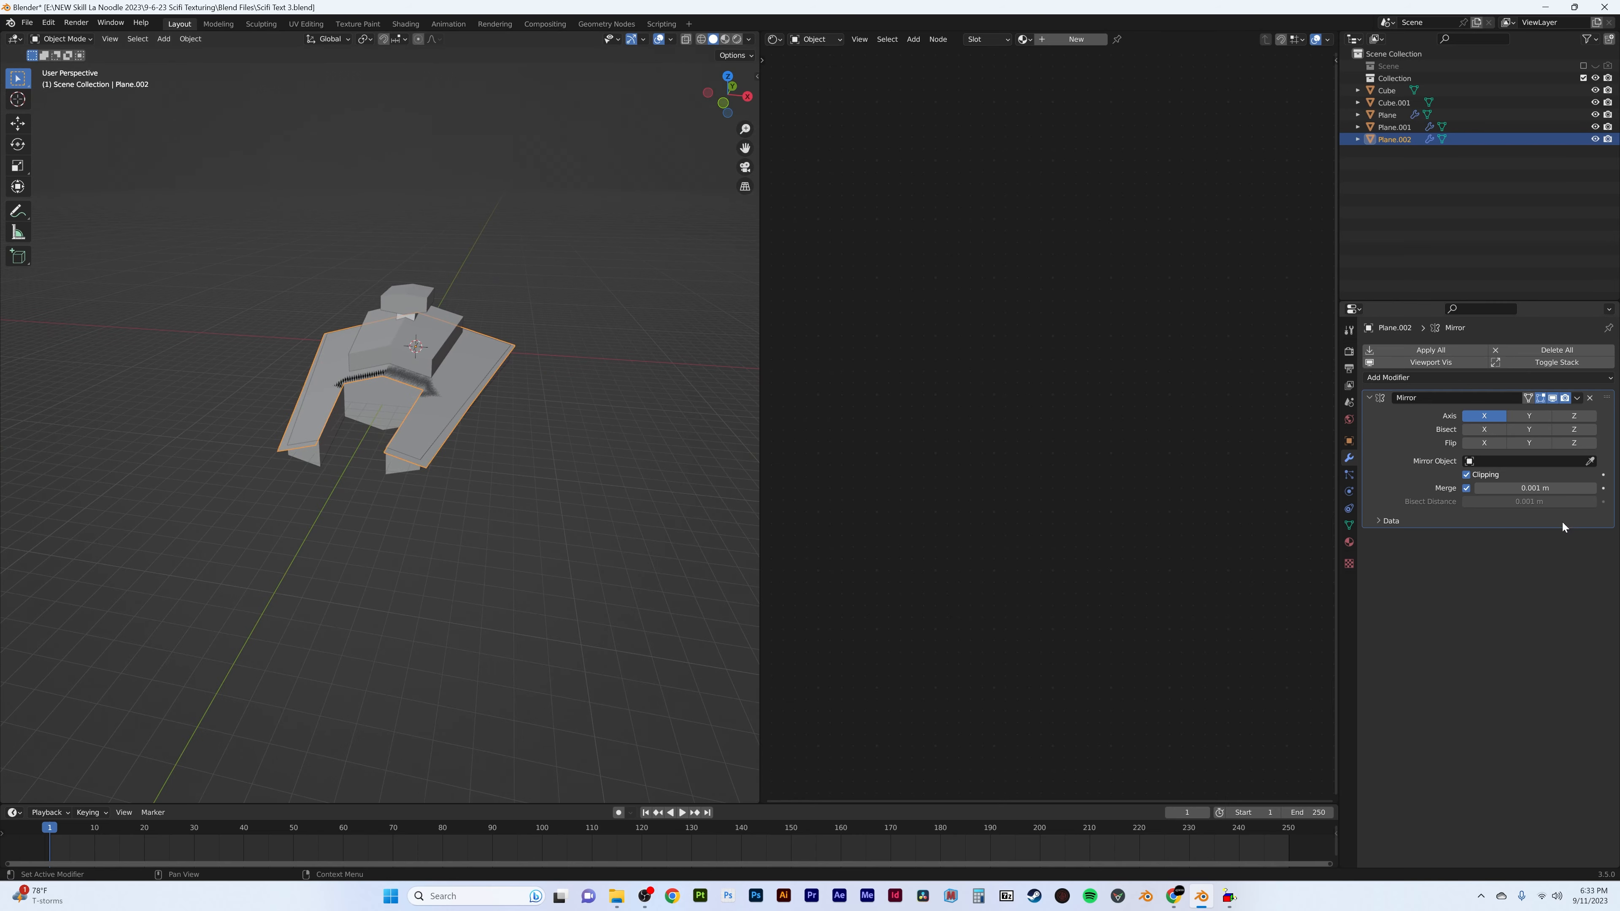
click(1369, 398)
click(1398, 378)
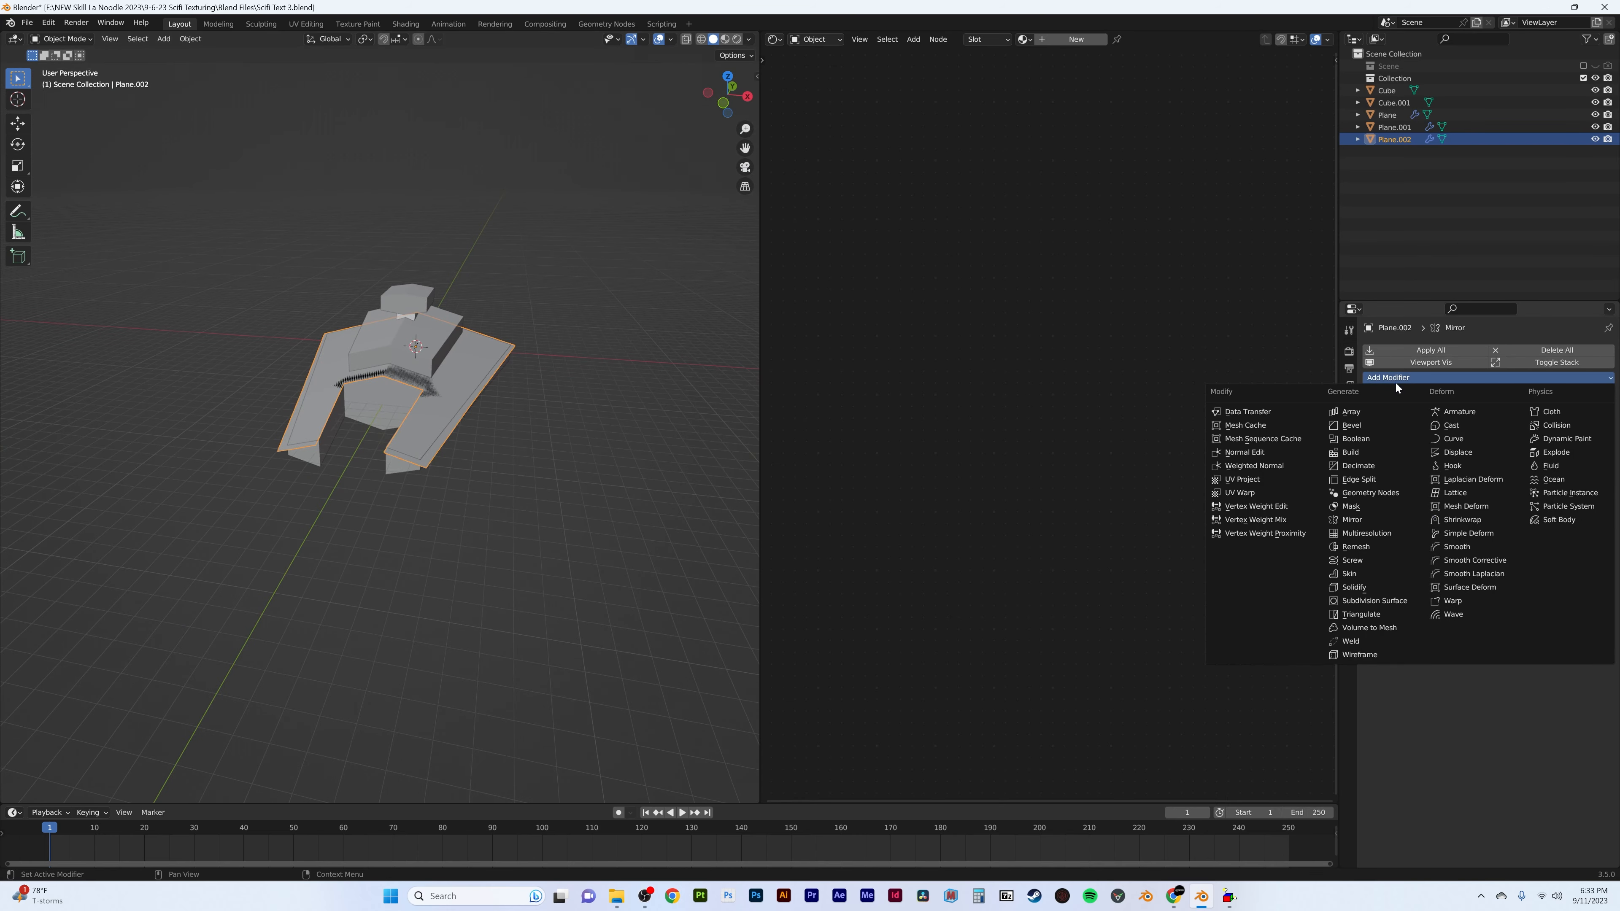
click(1358, 587)
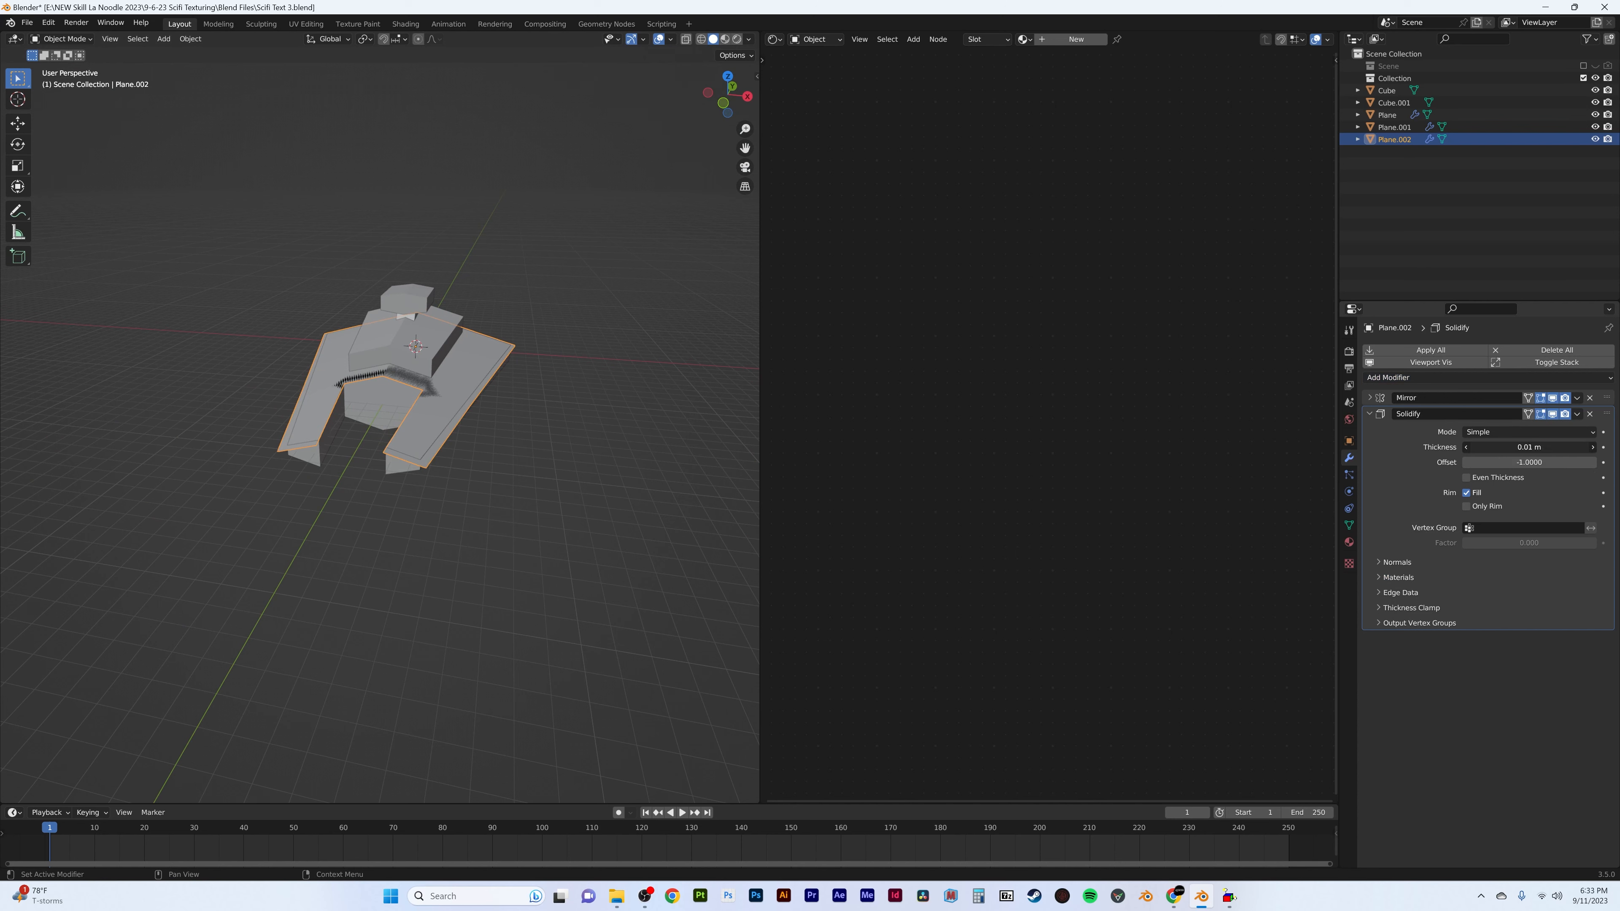
- Apply the hull-top plate's scale and set its Solidify offset to 1
key(ctrl+a)
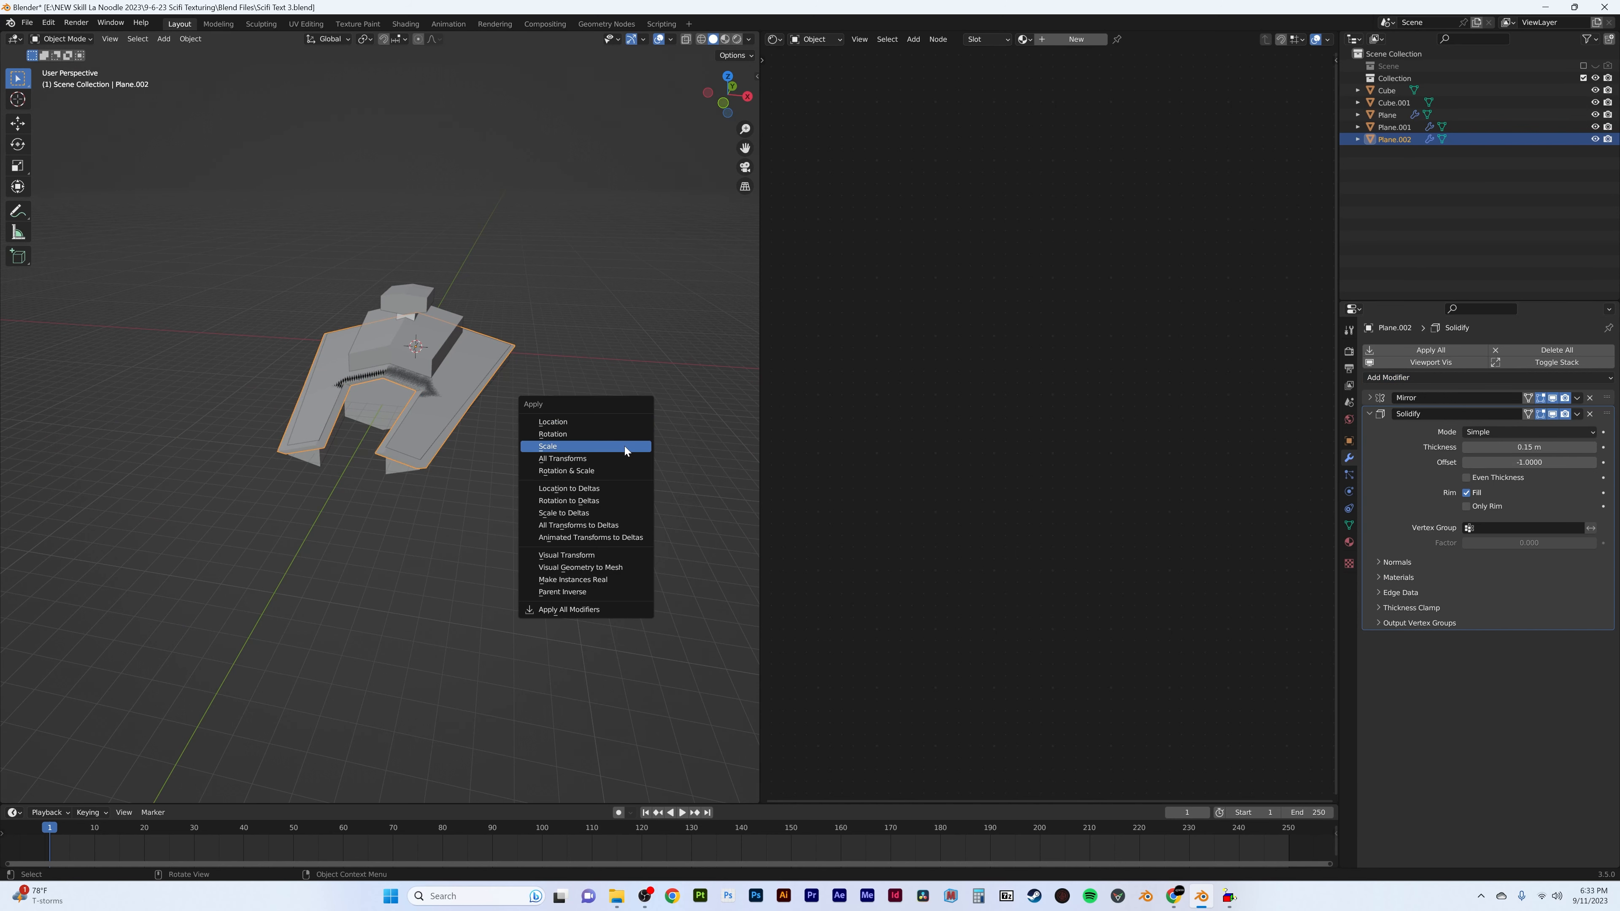
click(624, 447)
scroll(623, 447, up, 6)
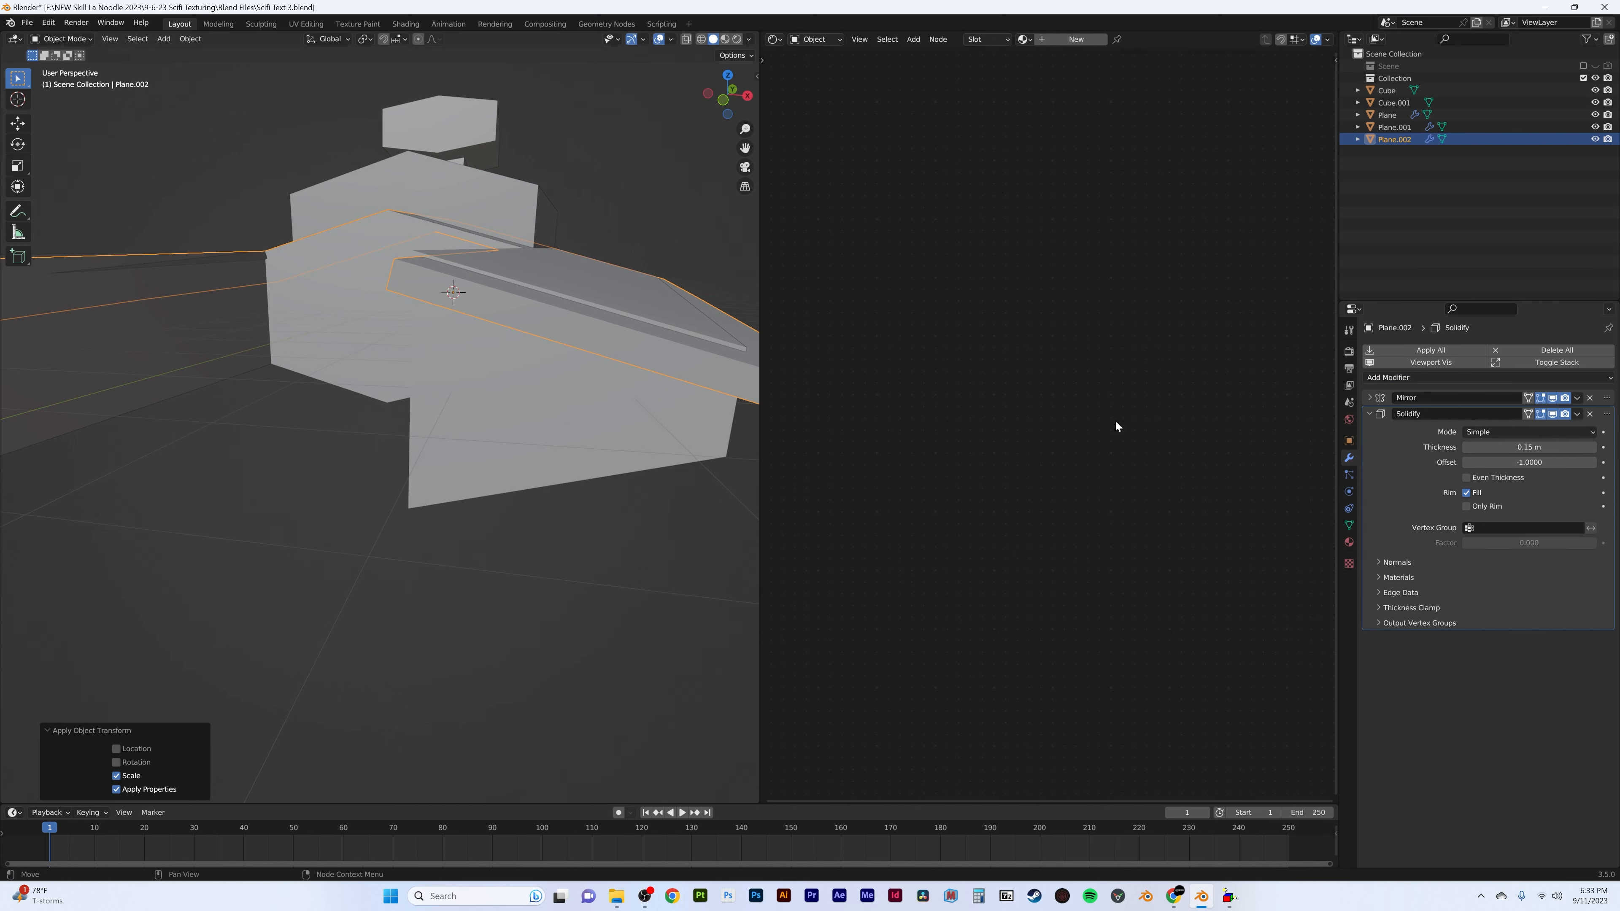
drag(1485, 463, 1581, 463)
scroll(593, 354, down, 5)
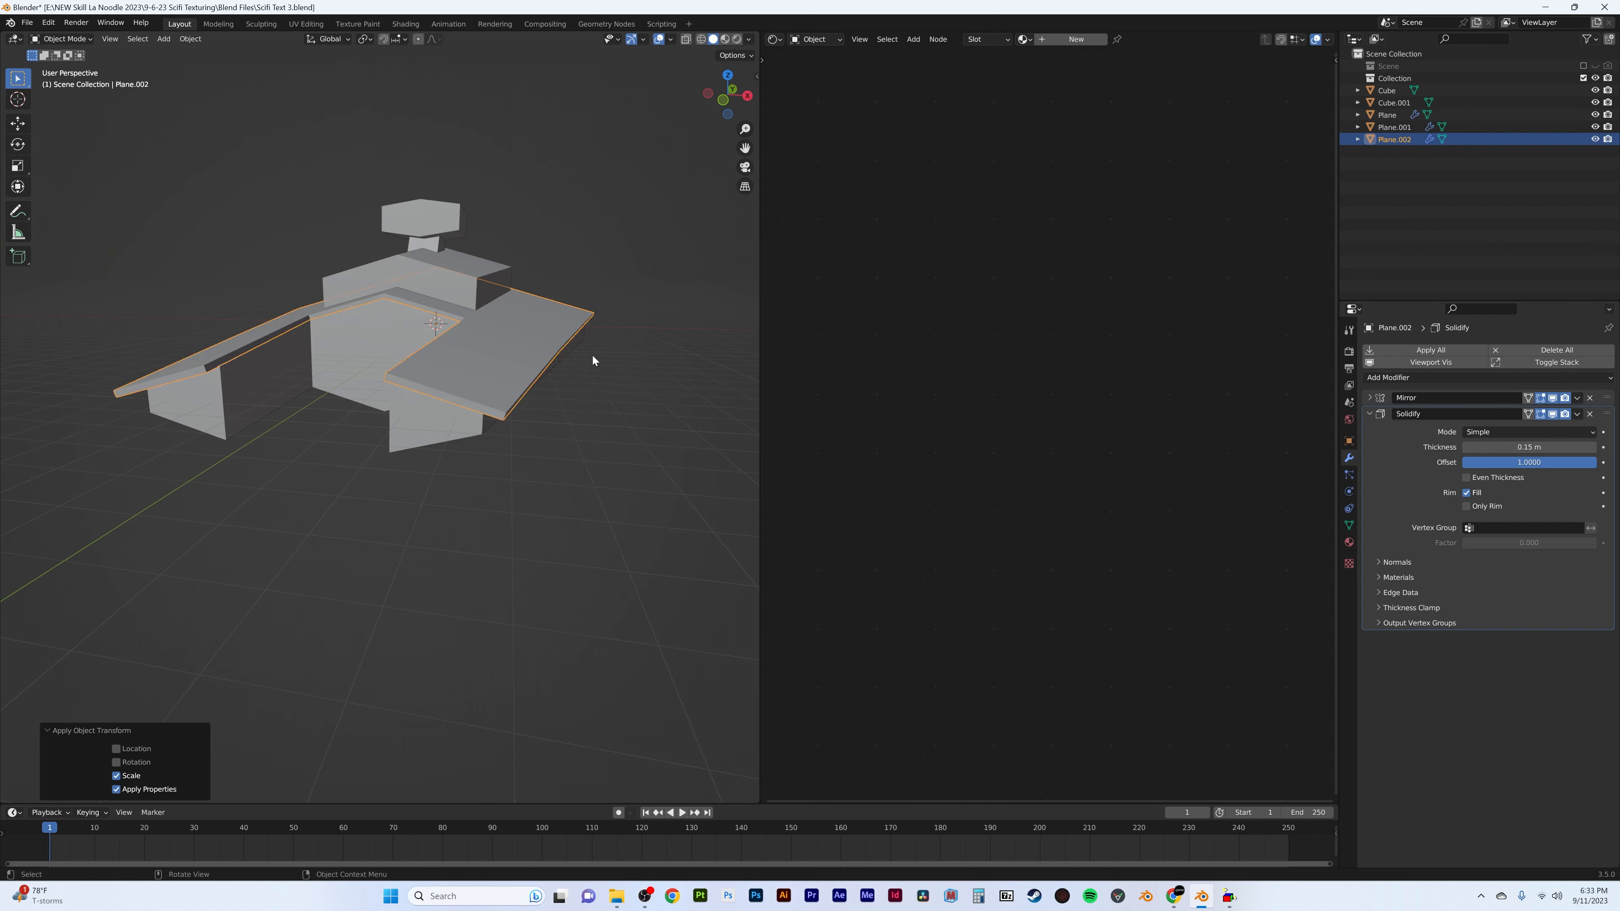
- Duplicate the raised deck's top face in place and separate the copy into its own object
click(592, 355)
middle_drag(592, 355, 440, 373)
click(466, 293)
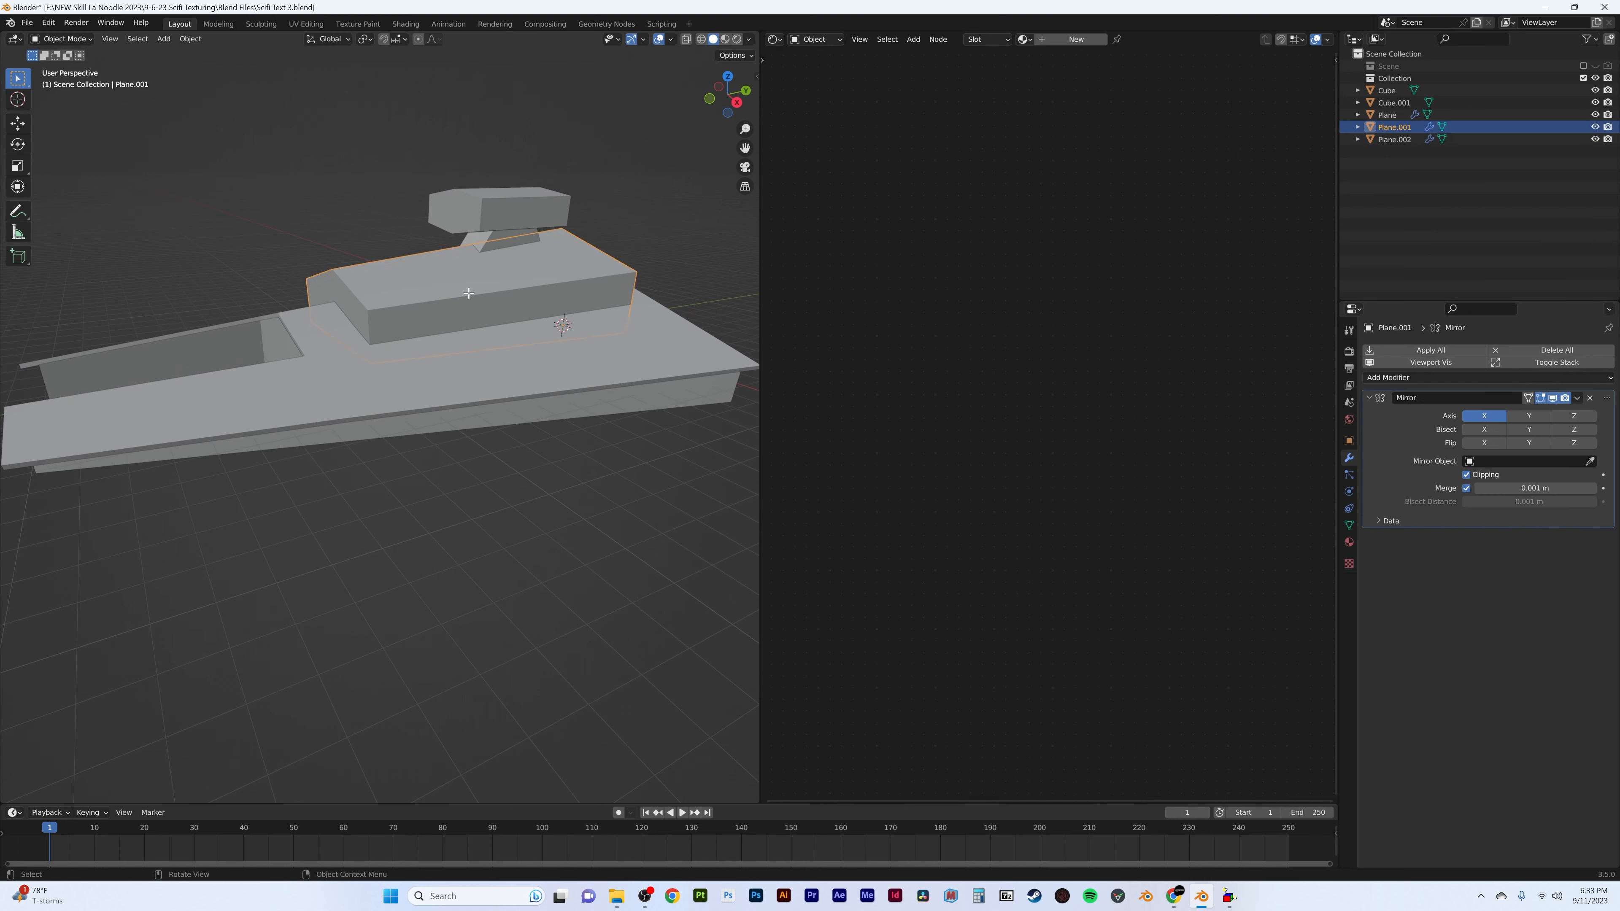
key(Tab)
mouse_move(466, 292)
middle_down()
mouse_move(430, 333)
mouse_move(268, 352)
mouse_move(460, 321)
middle_up()
click(426, 300)
click(249, 371)
key(shift+d)
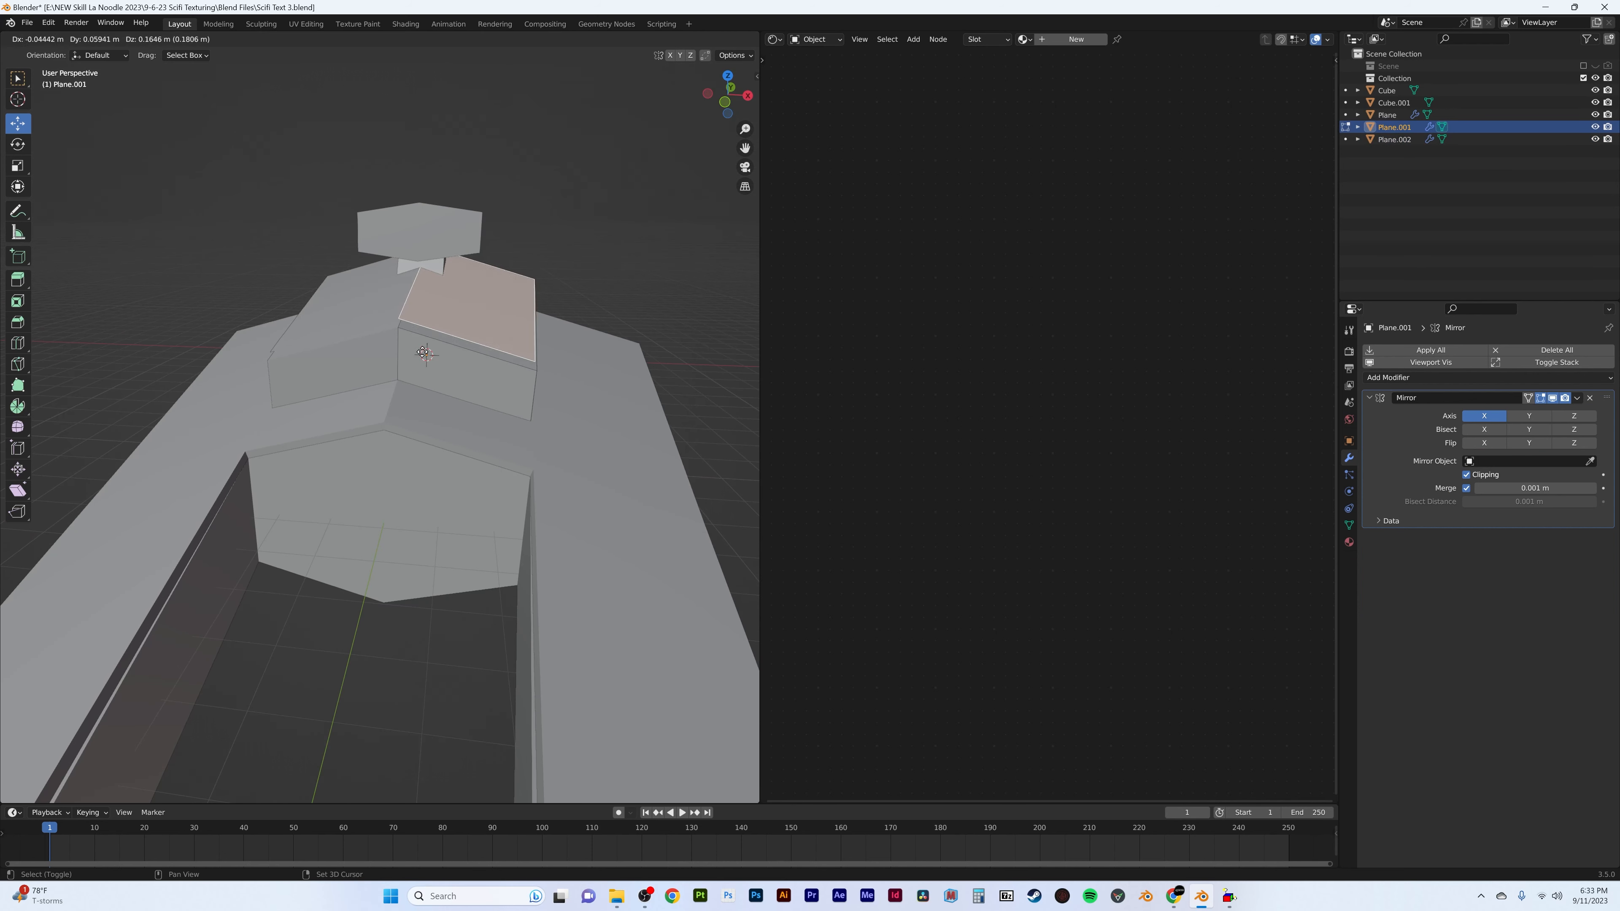
right_click(461, 322)
key(p)
click(506, 320)
- Move the outer side edge of the separated deck-top face outward along the global X axis
key(Tab)
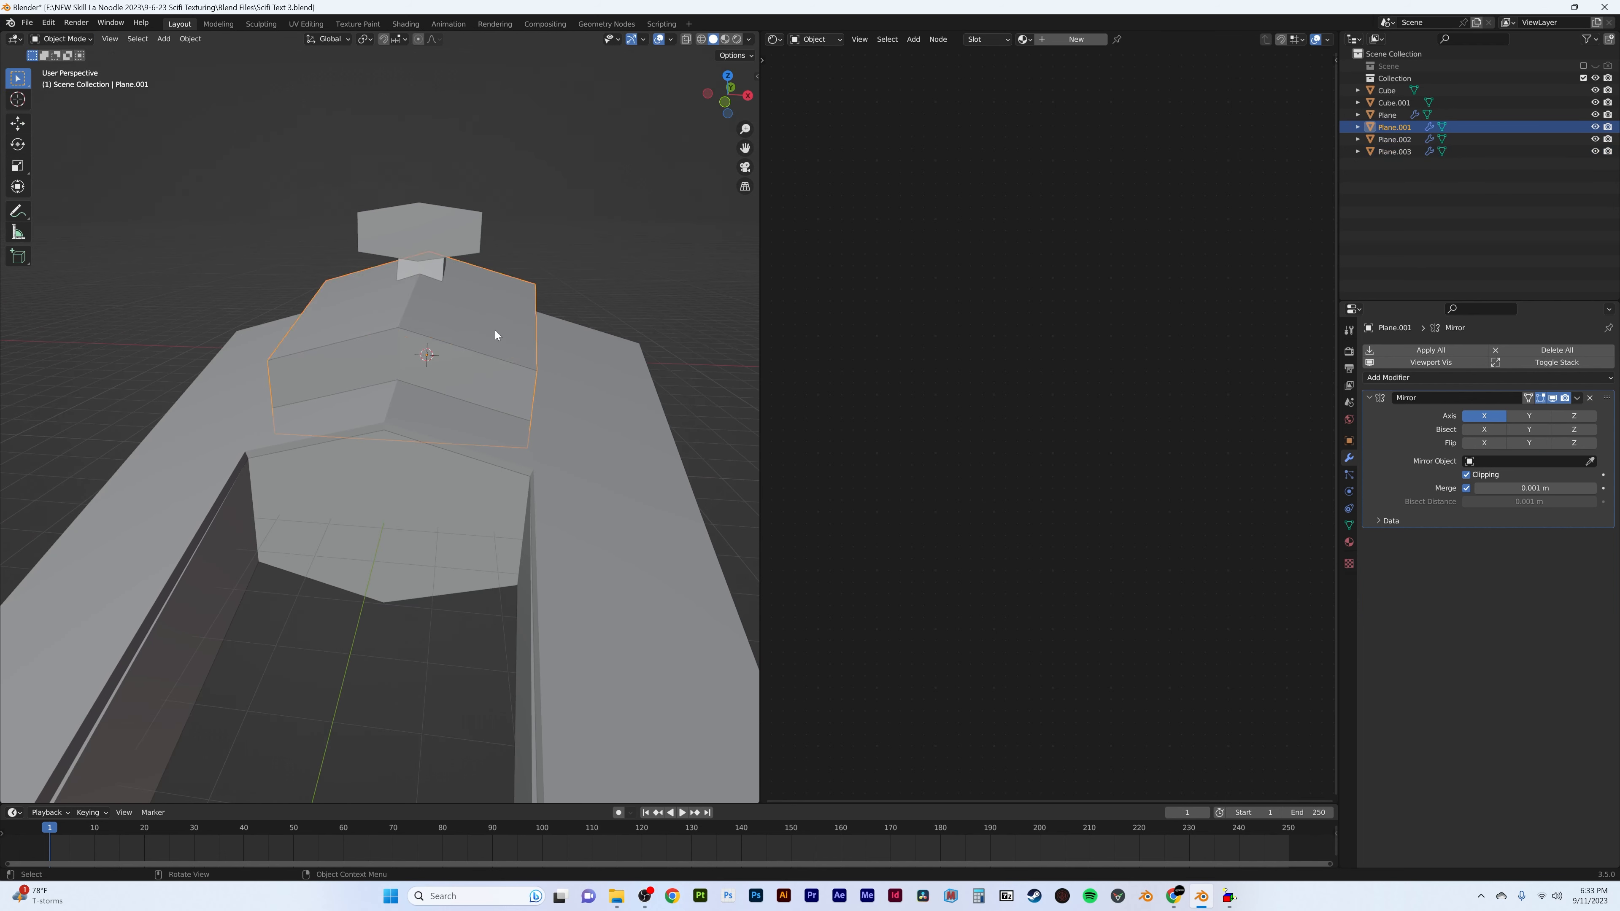
key(Tab)
key(Tab)
click(493, 329)
key(Tab)
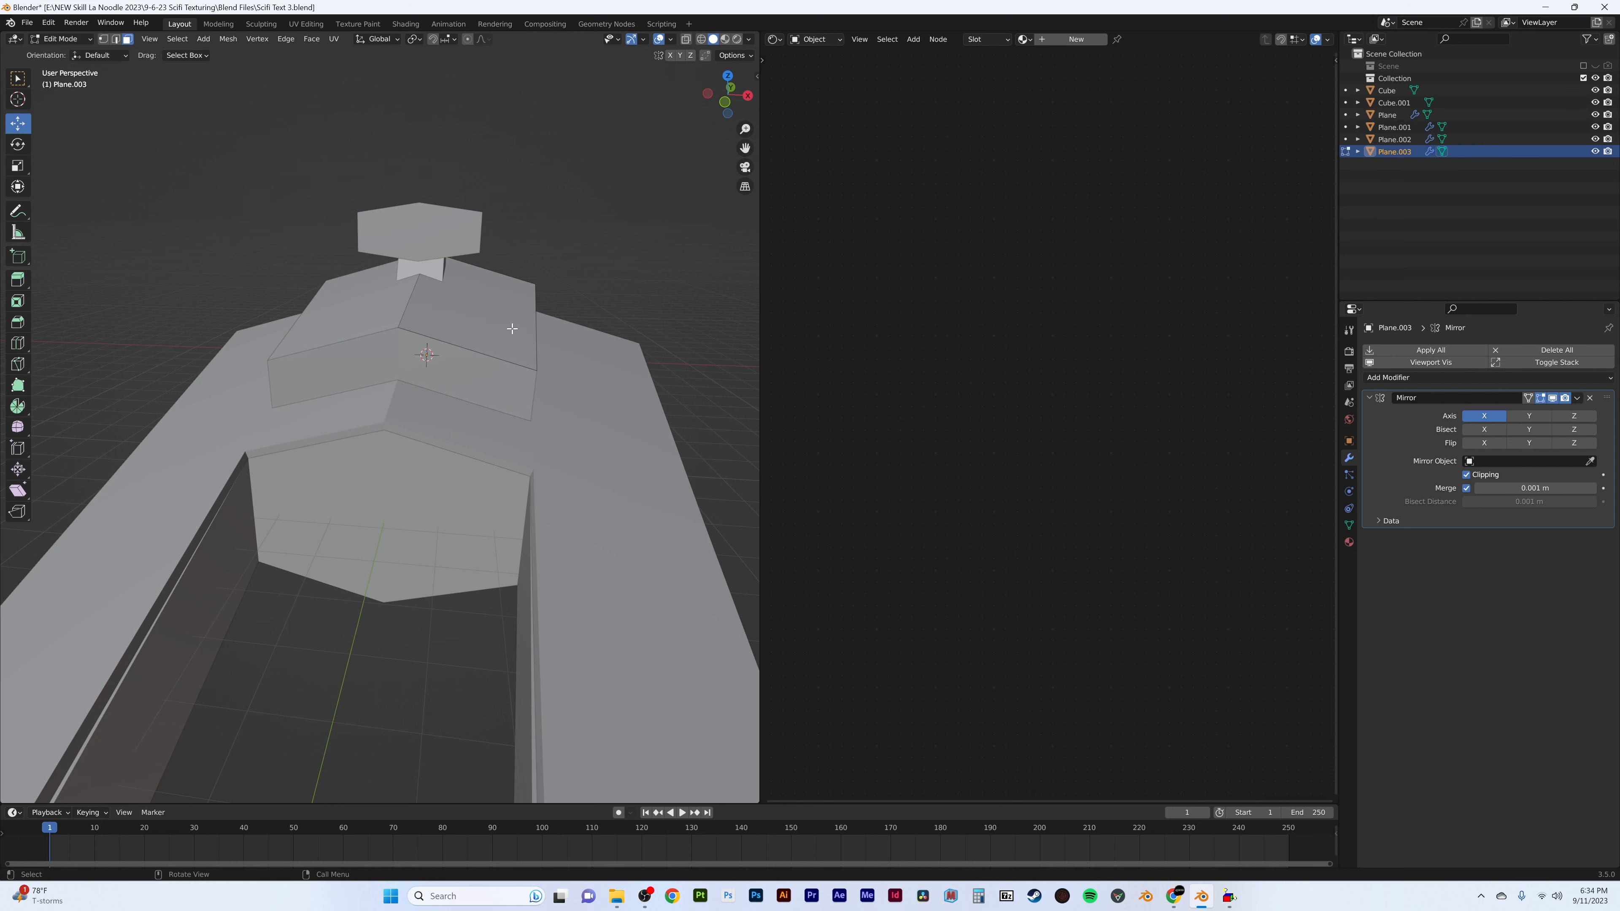
shift+middle_drag(520, 307, 426, 313)
click(378, 39)
click(371, 102)
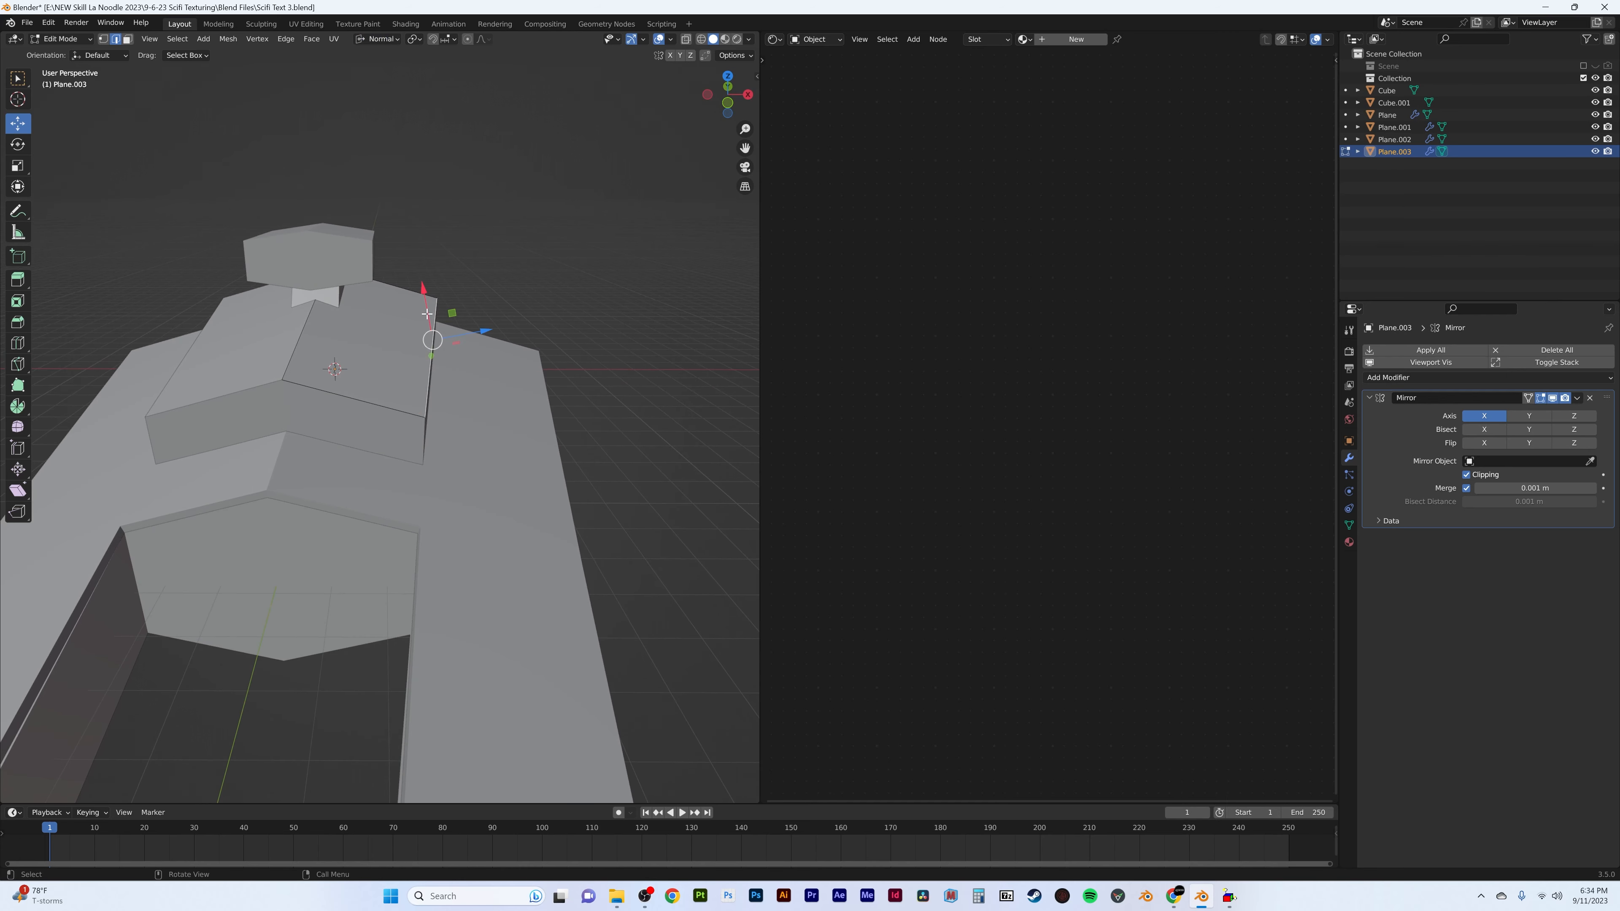
click(385, 42)
click(386, 77)
drag(478, 341, 501, 338)
- Lower the deck-top face's outer edge on Z in front view so that it continues the roof slope
key(KP_1)
scroll(475, 292, up, 6)
shift+middle_drag(470, 201, 442, 467)
scroll(452, 338, up, 2)
drag(534, 228, 534, 241)
key(Tab)
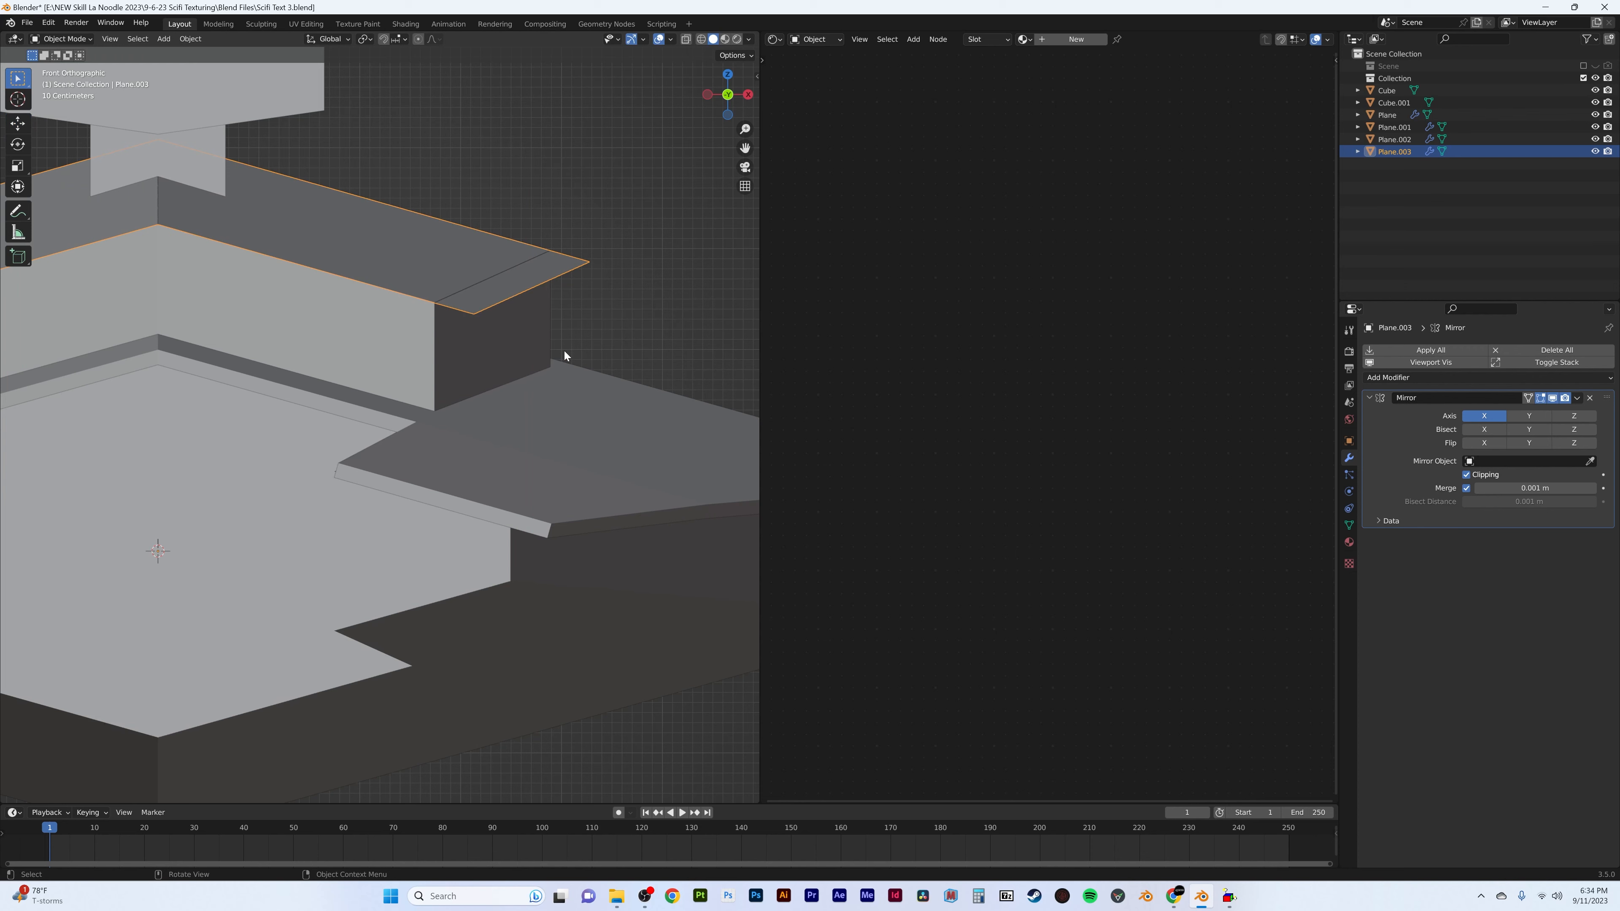
- Join the deck-top face into the solidified hull-top plate object, then deselect everything
shift+click(619, 424)
key(ctrl+j)
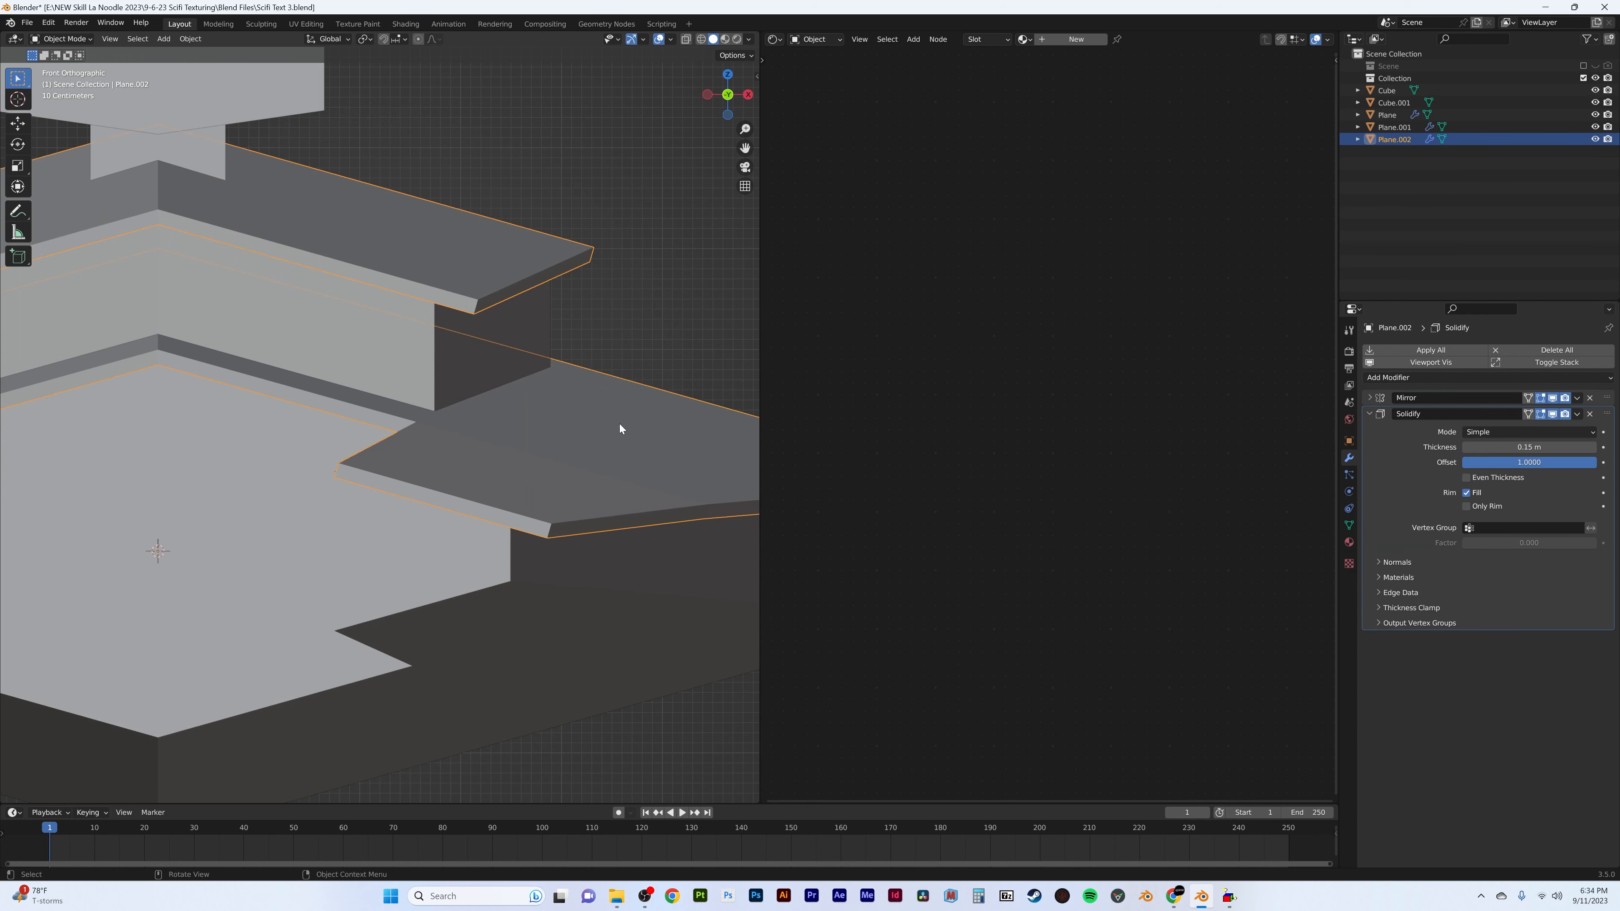
key(alt+a)
right_click(618, 424)
middle_drag(586, 223, 481, 259)
scroll(476, 257, down, 4)
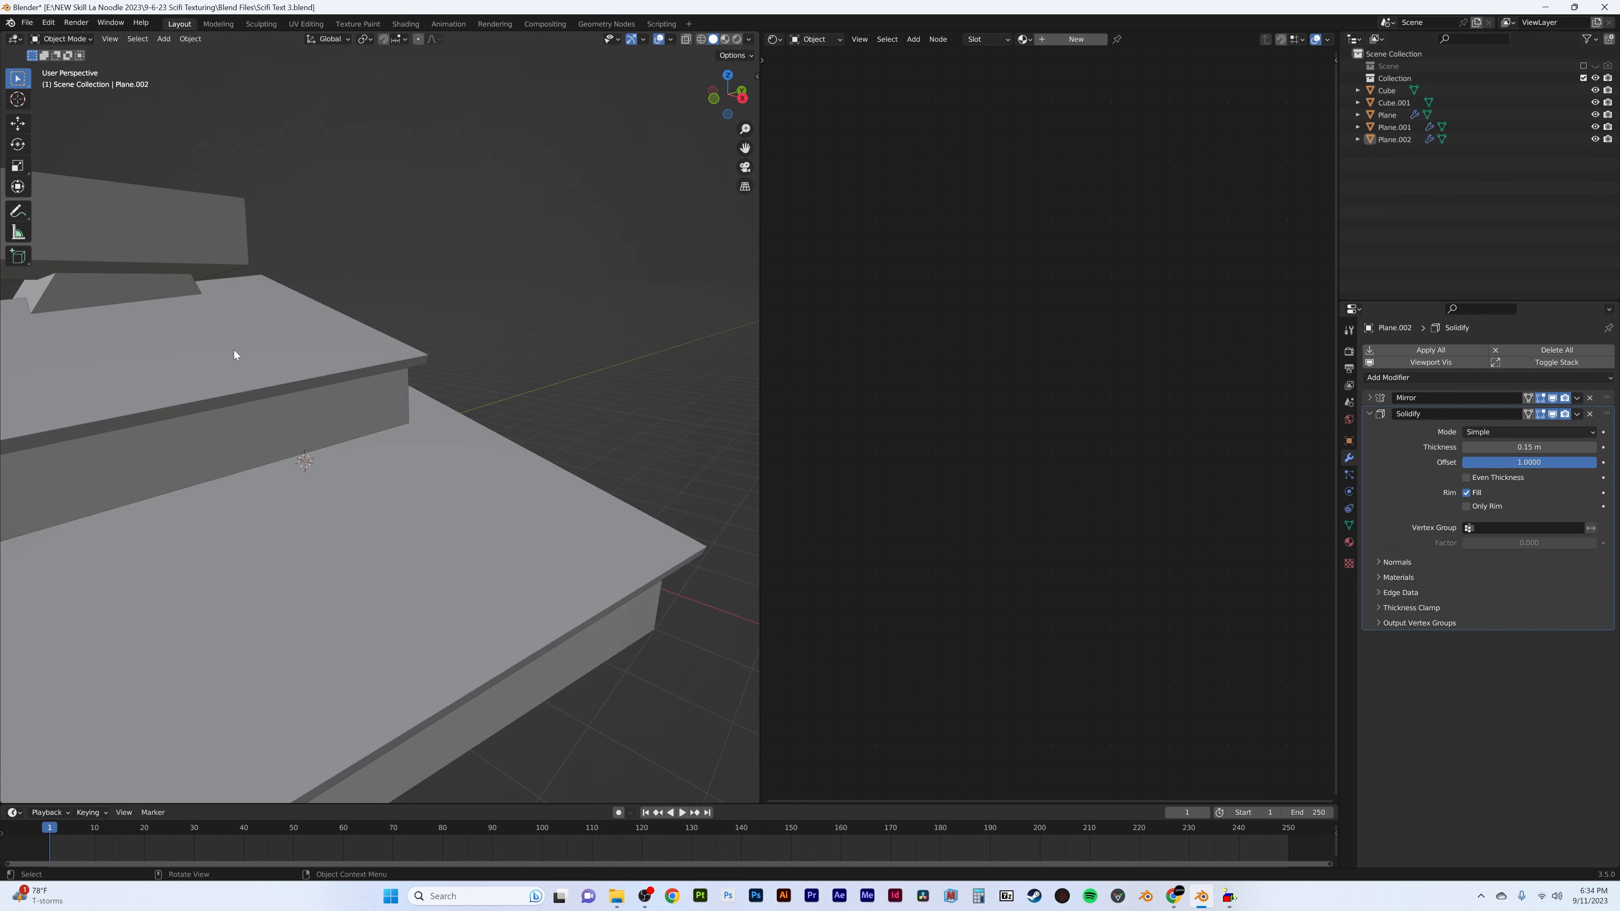
- Extend the rear edge of the raised deck's top plate slightly backward along Y
click(234, 349)
scroll(309, 327, down, 4)
middle_drag(344, 323, 290, 358)
scroll(363, 343, up, 5)
key(Tab)
click(345, 295)
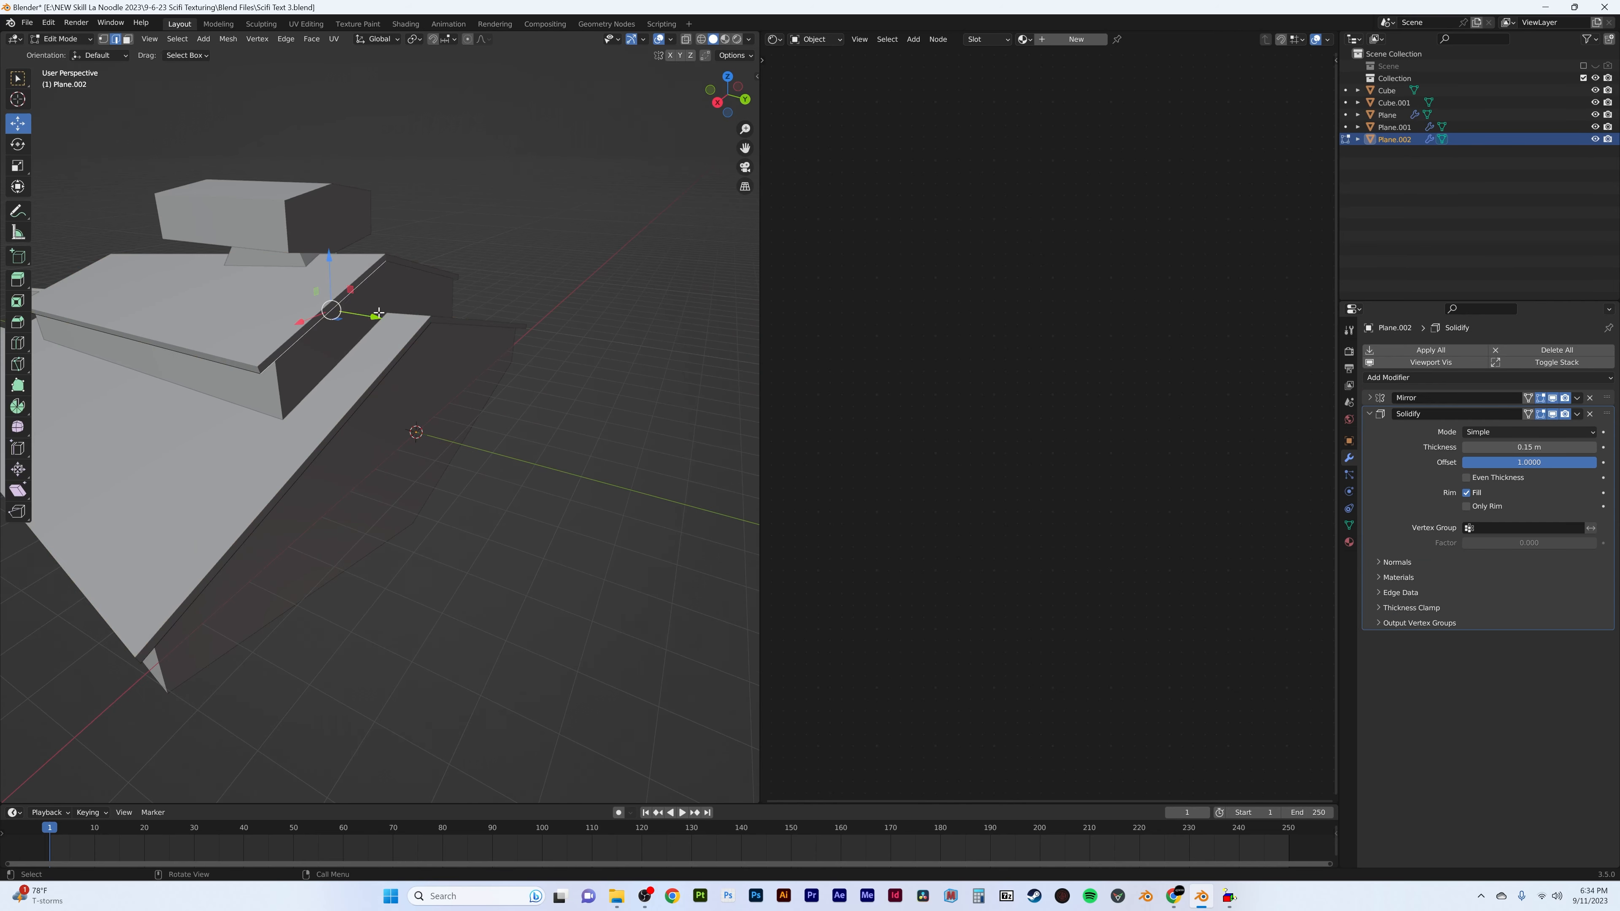
middle_drag(374, 312, 424, 292)
drag(378, 312, 386, 315)
key(Tab)
middle_drag(466, 293, 457, 366)
scroll(285, 314, down, 4)
- Duplicate the plates' Mirror modifier and place the copy below Solidify in the modifier stack
click(285, 313)
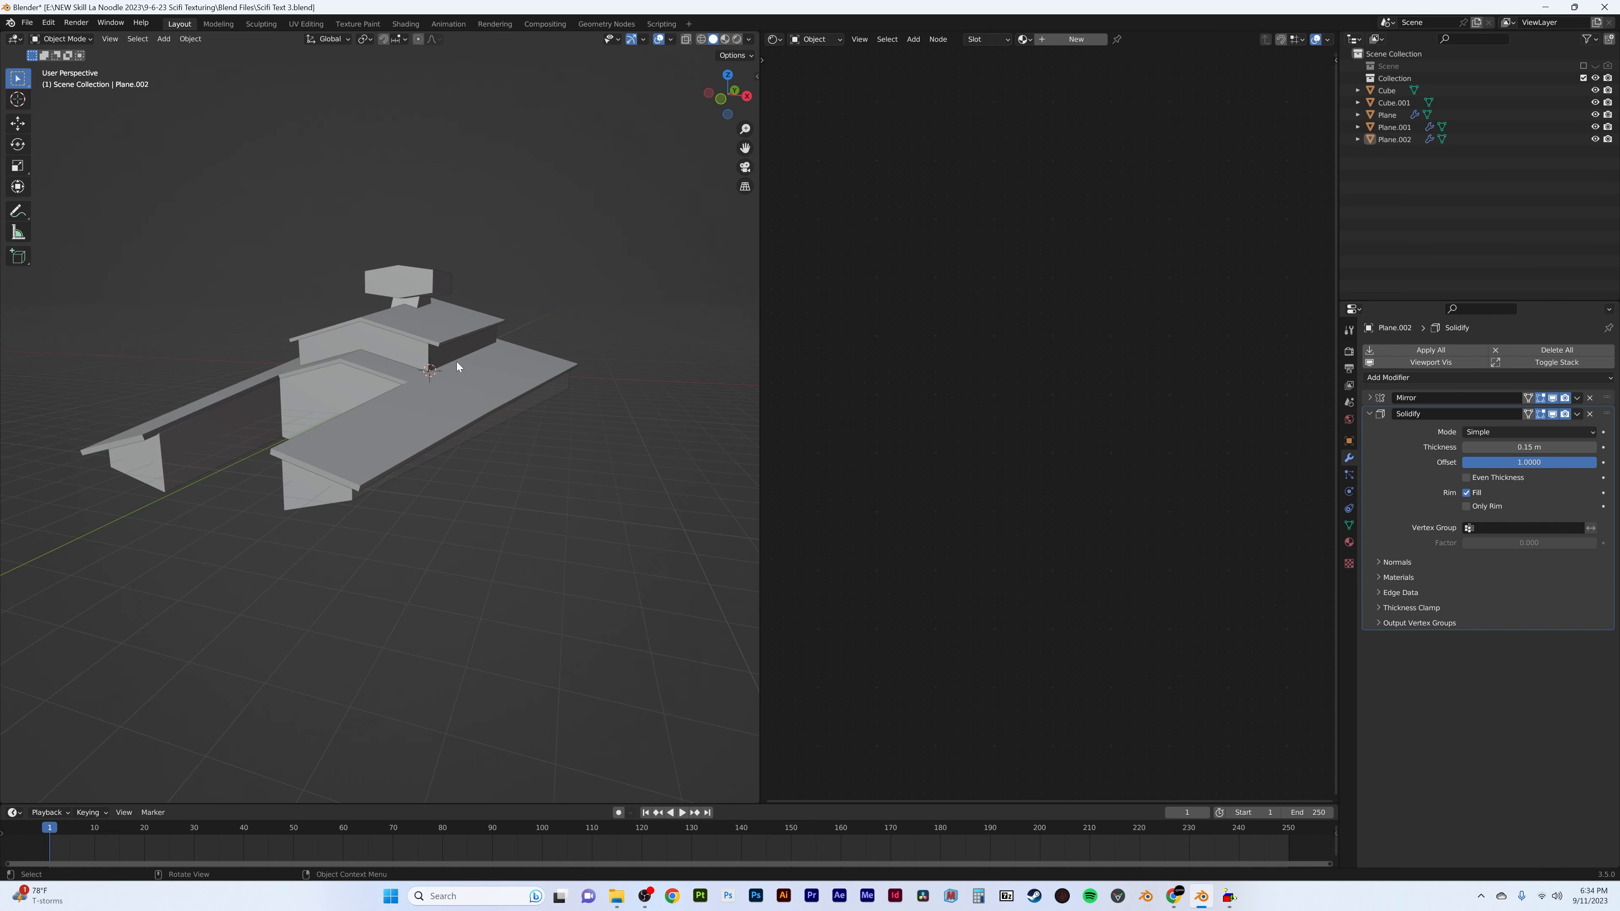
click(454, 391)
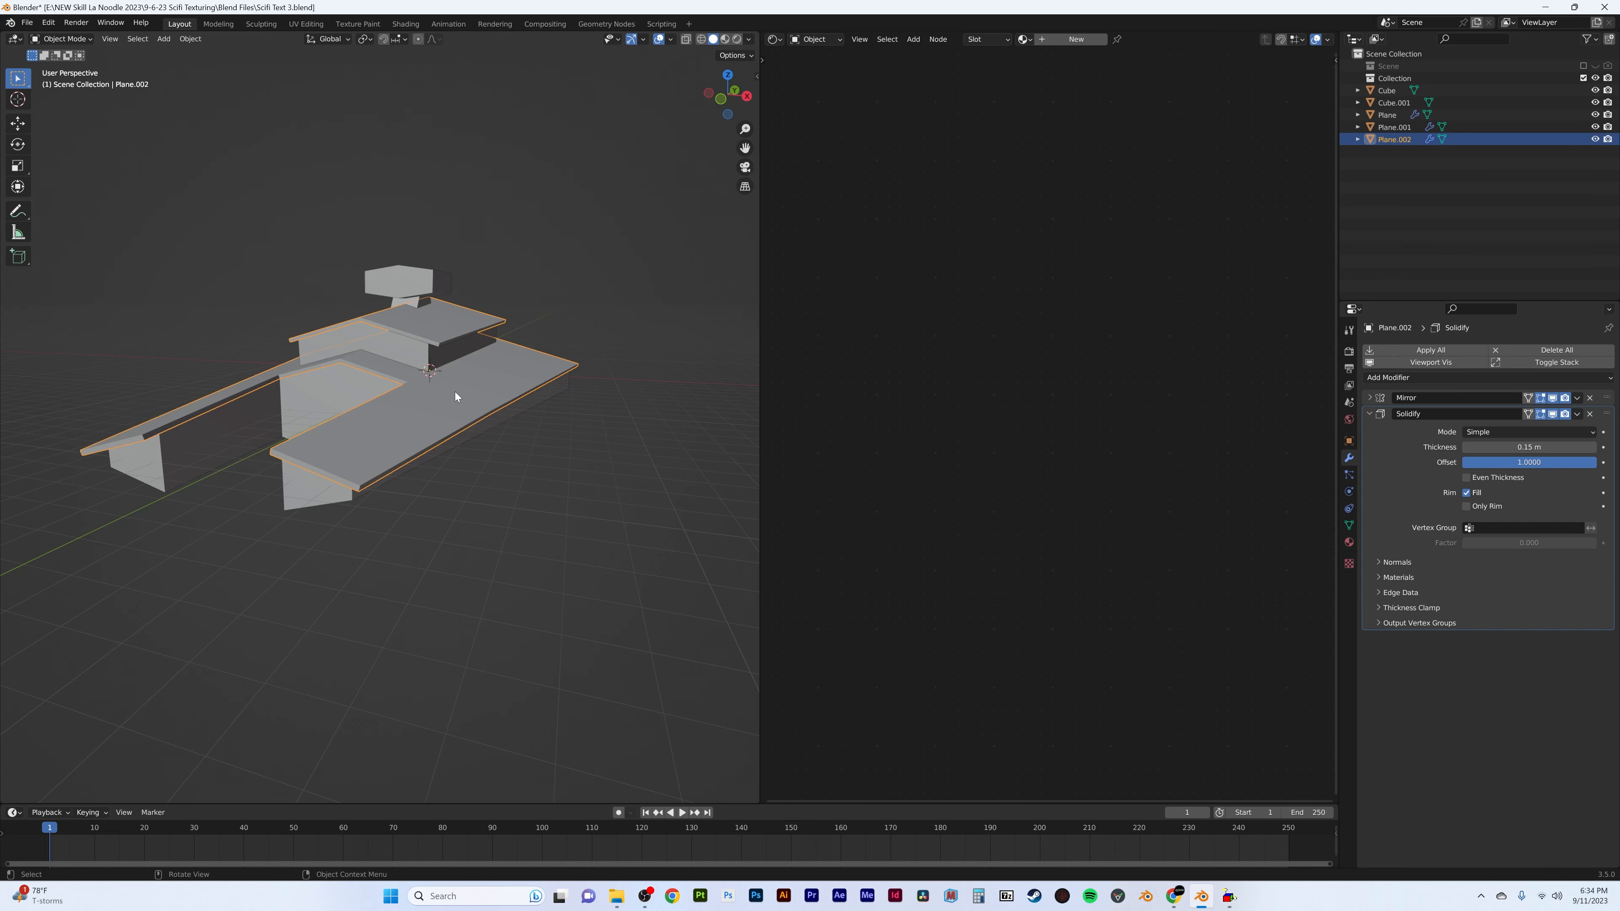
click(1378, 398)
click(1371, 537)
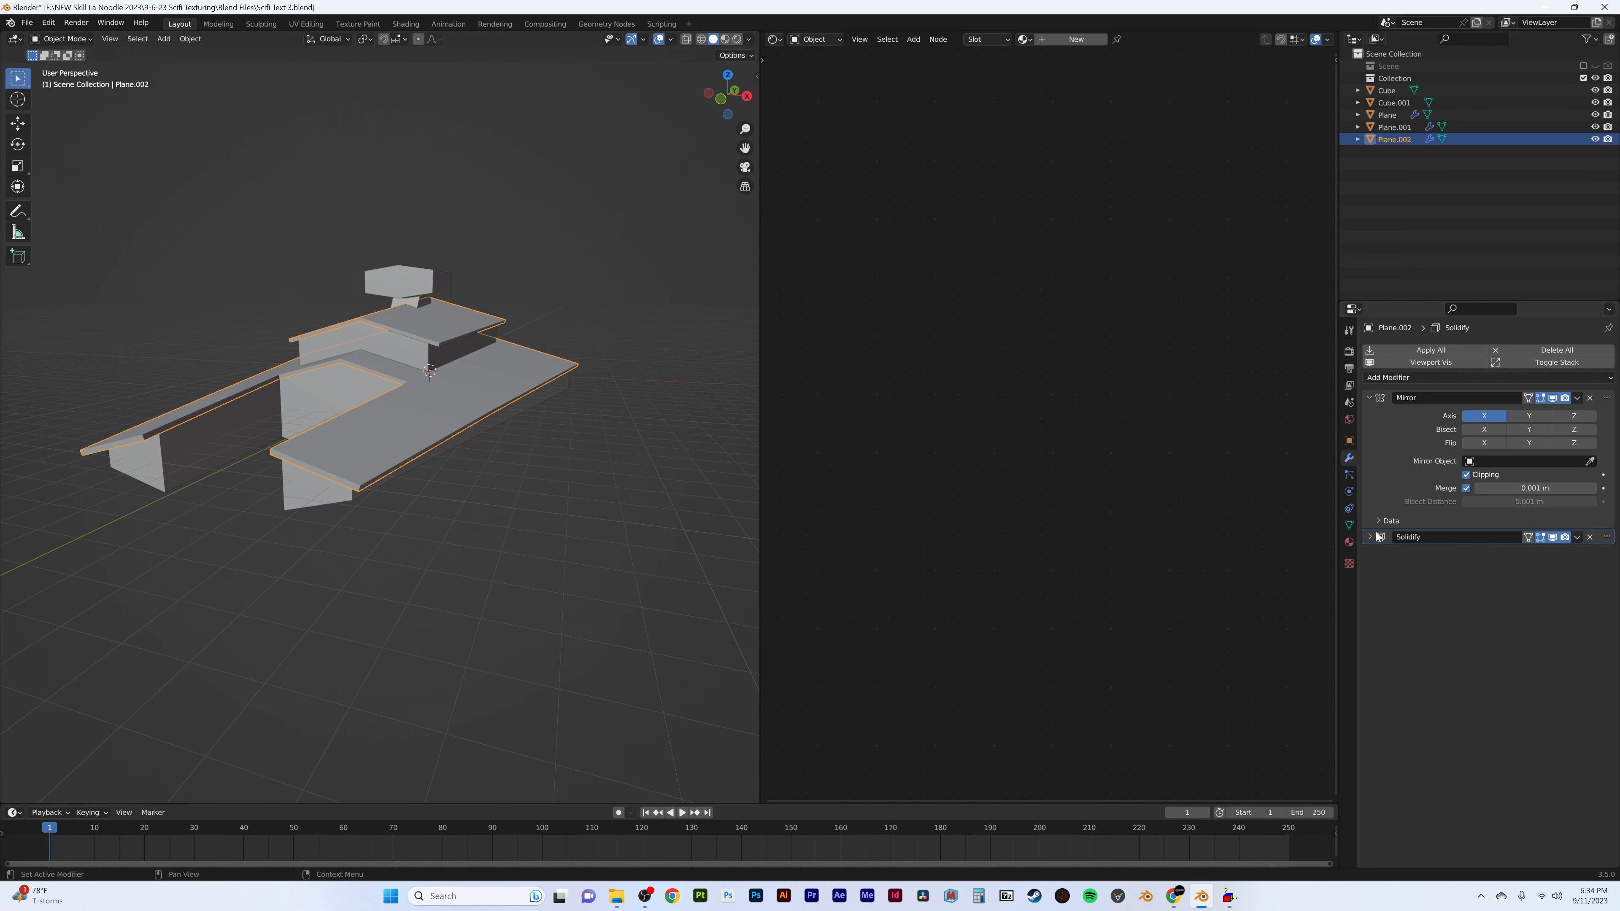
click(1577, 397)
click(1552, 424)
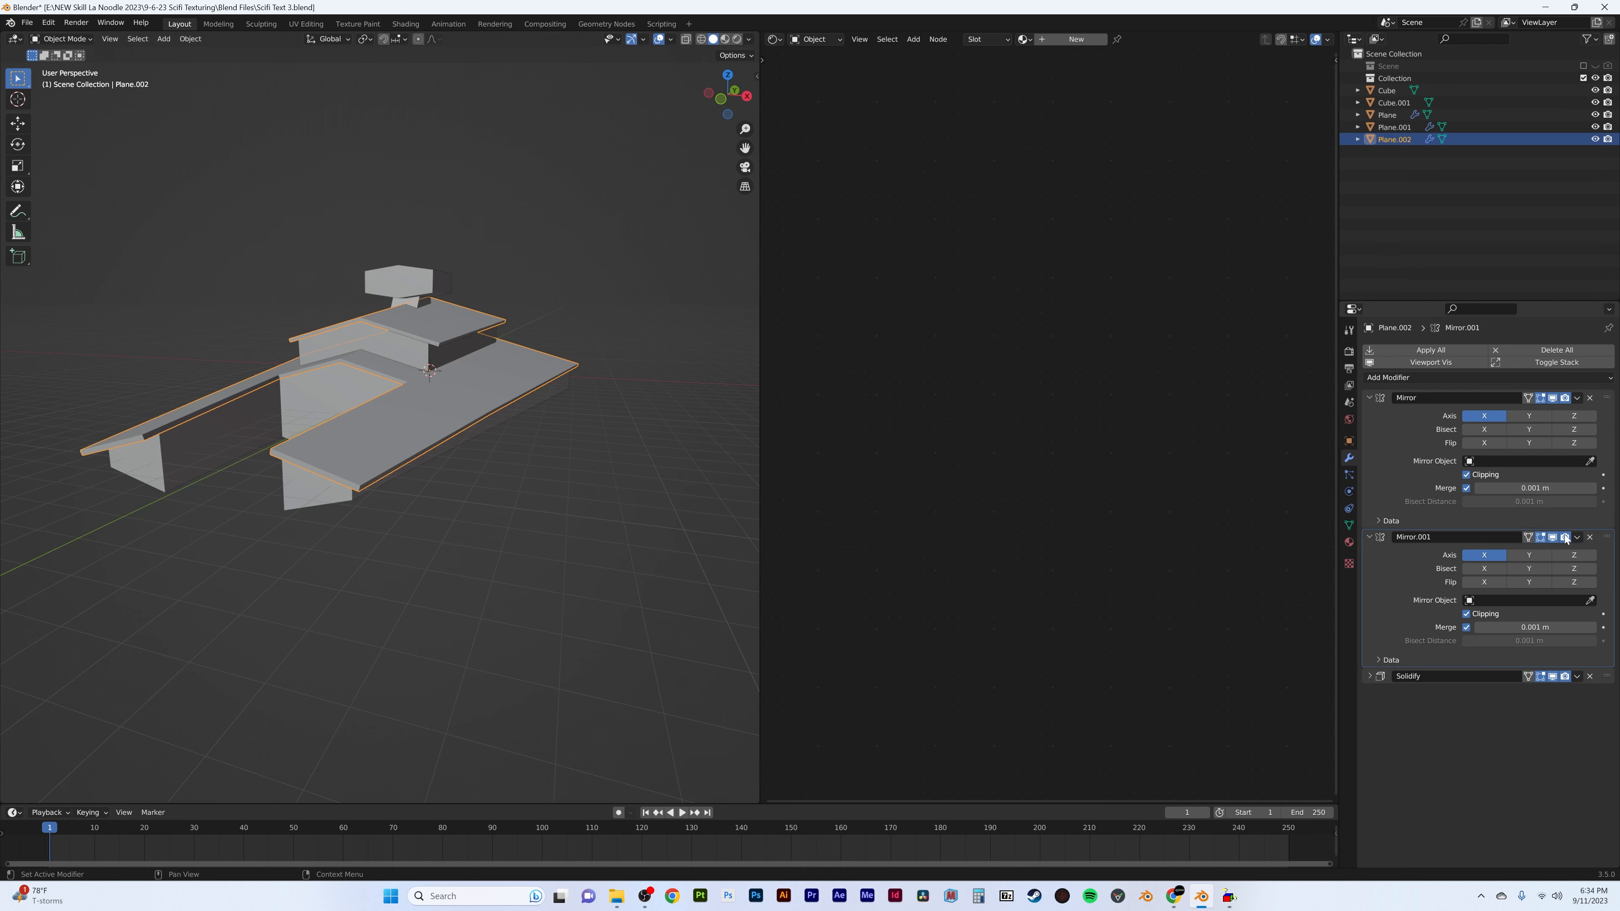
drag(1606, 539, 1578, 616)
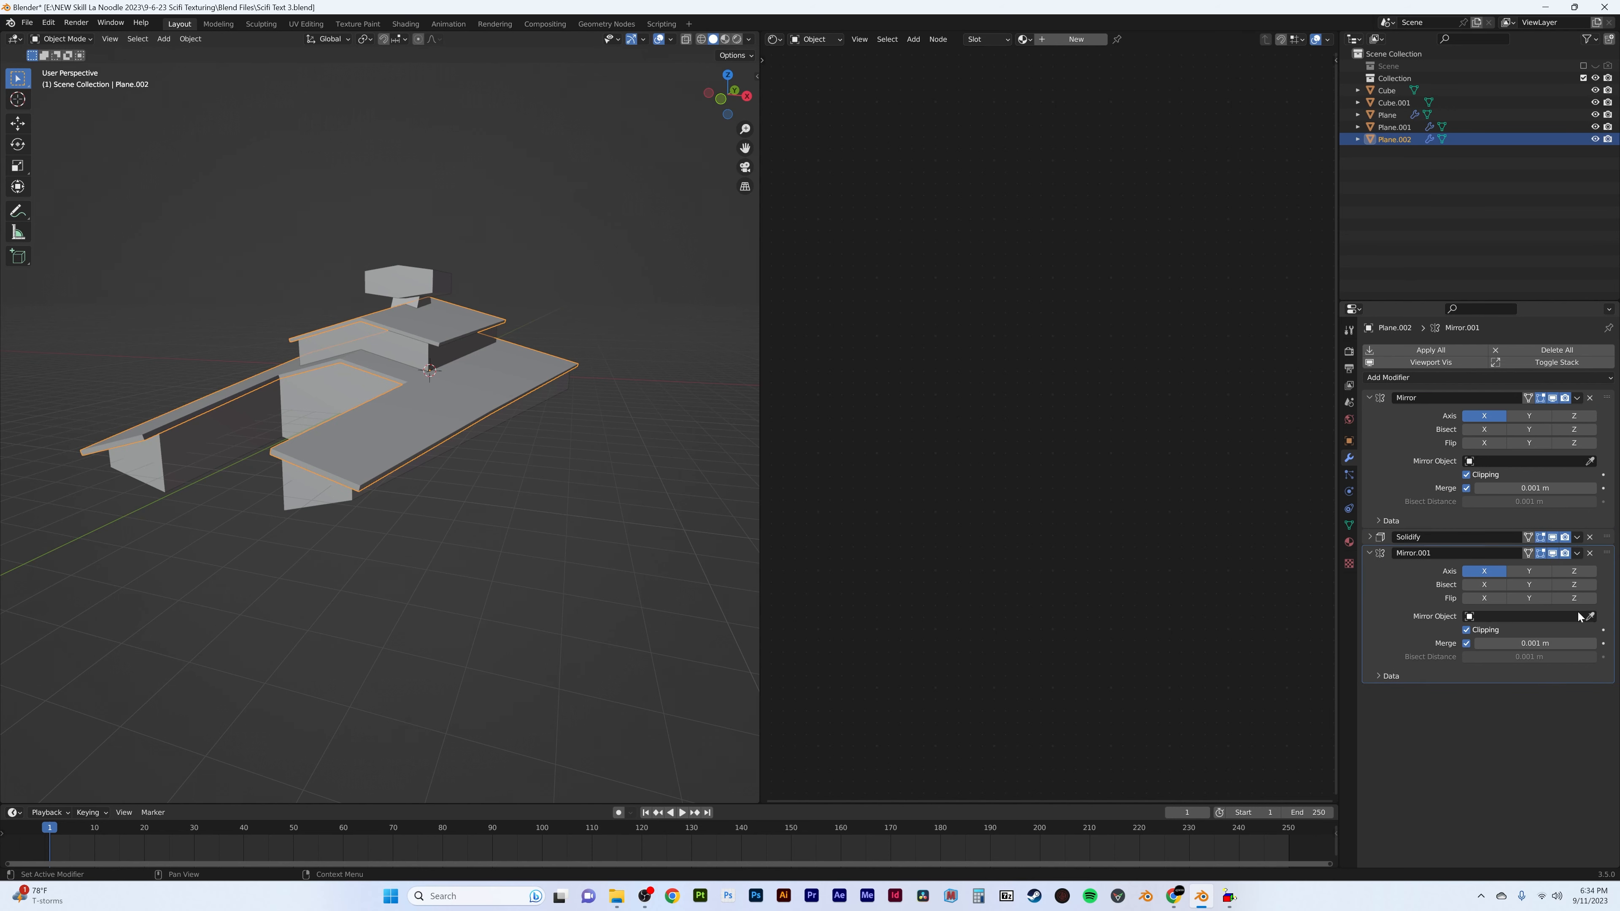
- Mirror the plates to the ship's underside on Z using the hull as mirror object, and apply the second Mirror modifier
click(299, 494)
click(1521, 572)
middle_drag(638, 530, 652, 469)
click(1577, 554)
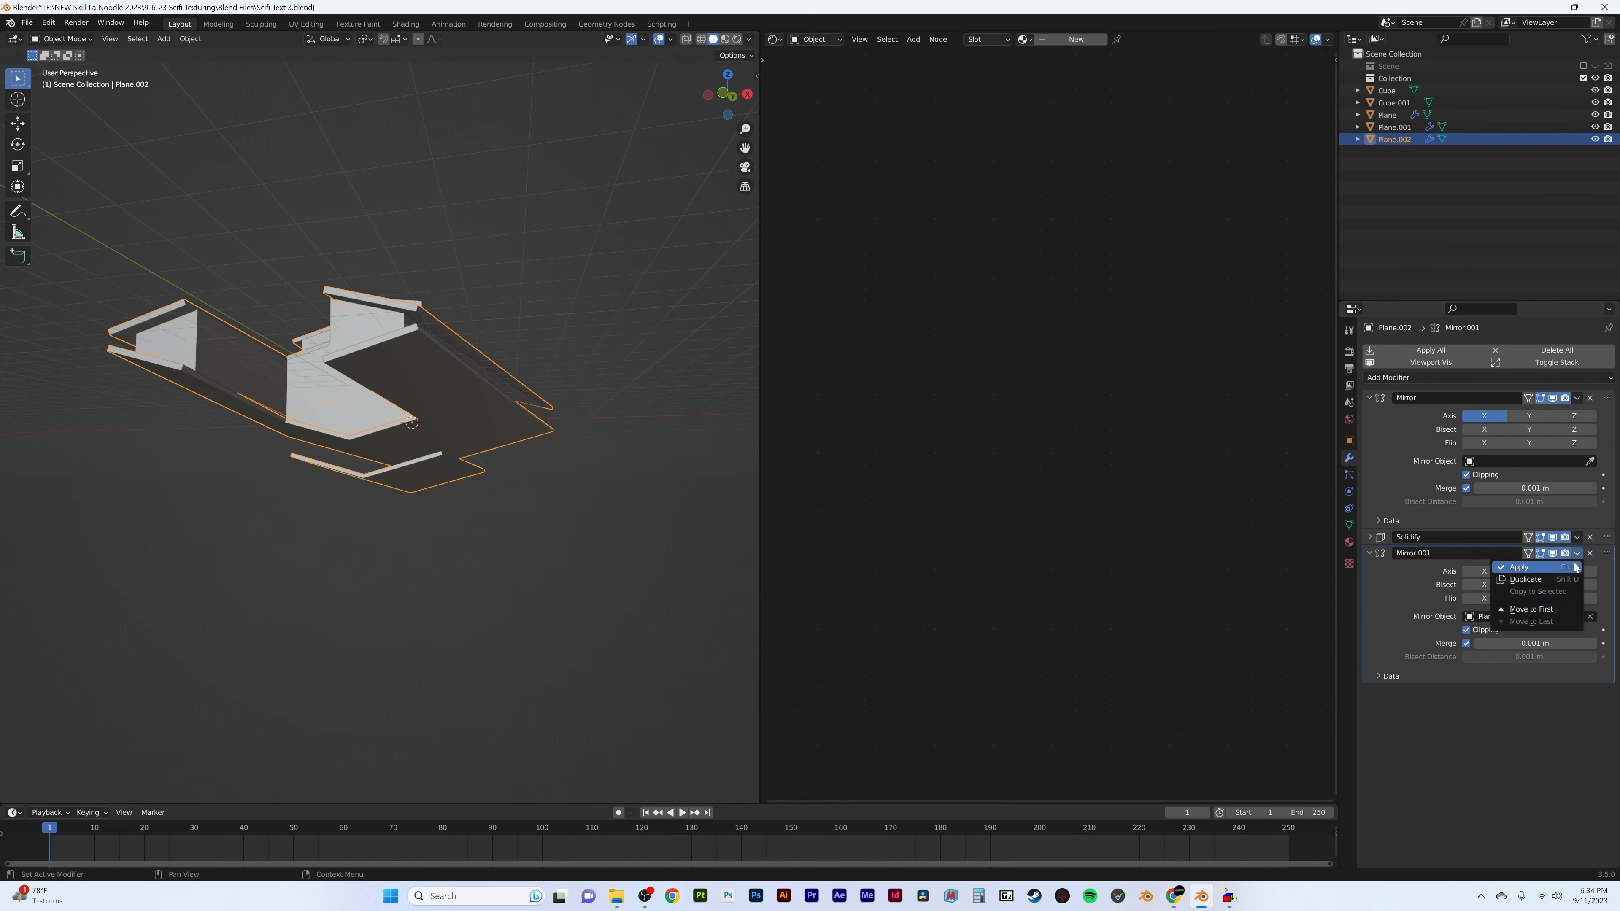
click(1537, 567)
- Delete the mirrored copy of the deck plate beneath the ship, keeping the hull's bottom plates
key(Tab)
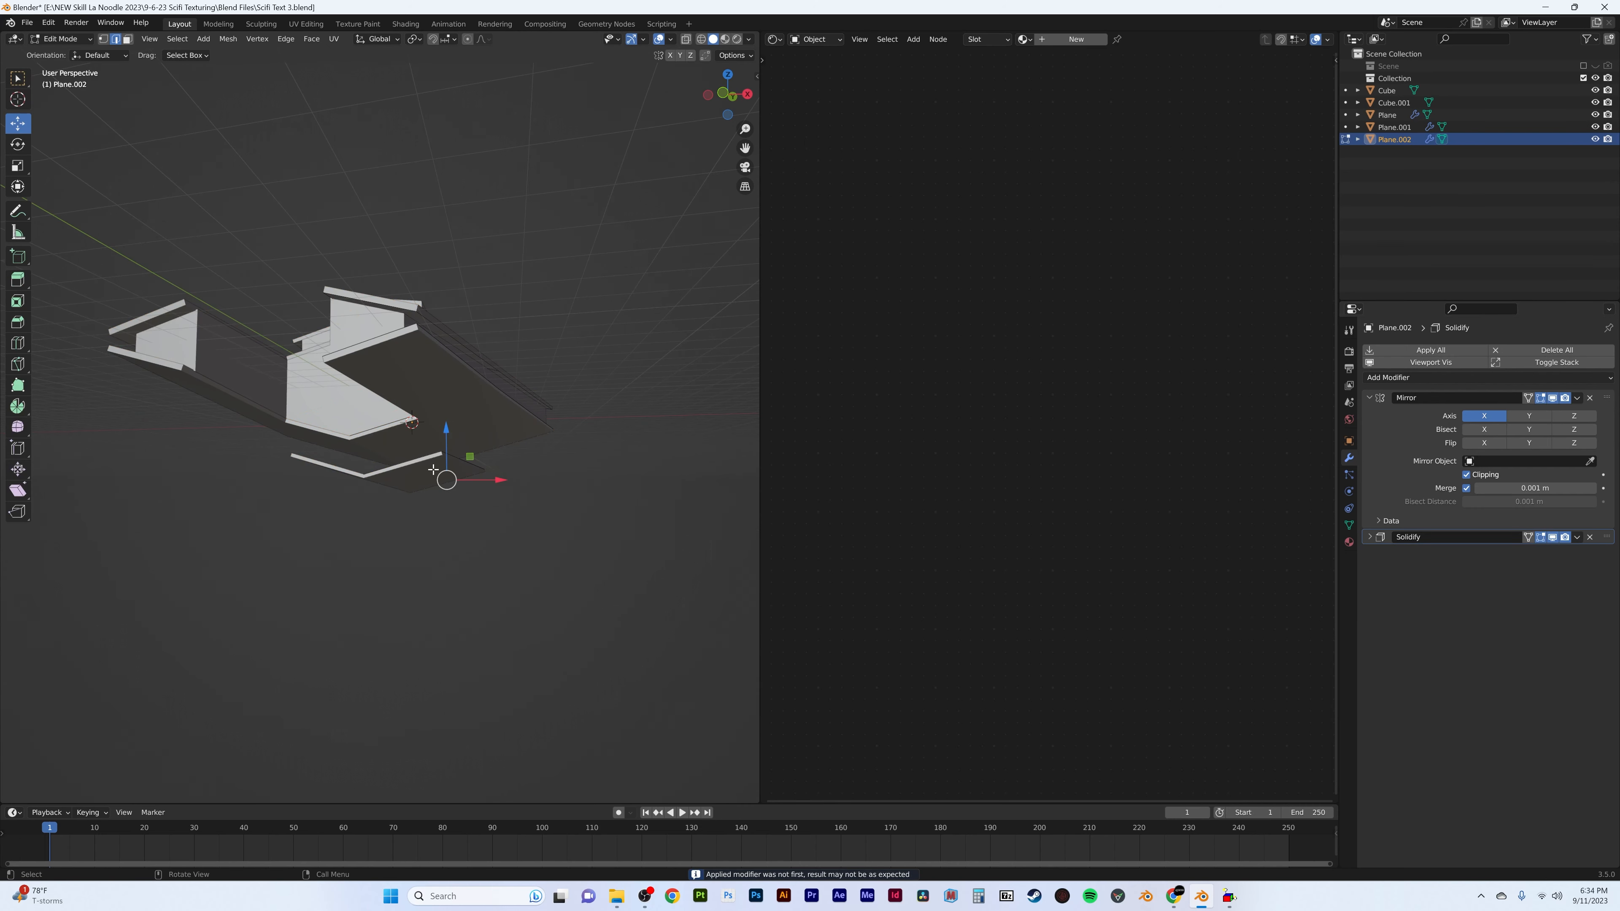
middle_drag(481, 496, 455, 448)
click(463, 452)
key(x)
click(464, 452)
key(Tab)
mouse_move(389, 373)
middle_down()
mouse_move(474, 398)
mouse_move(394, 398)
middle_up()
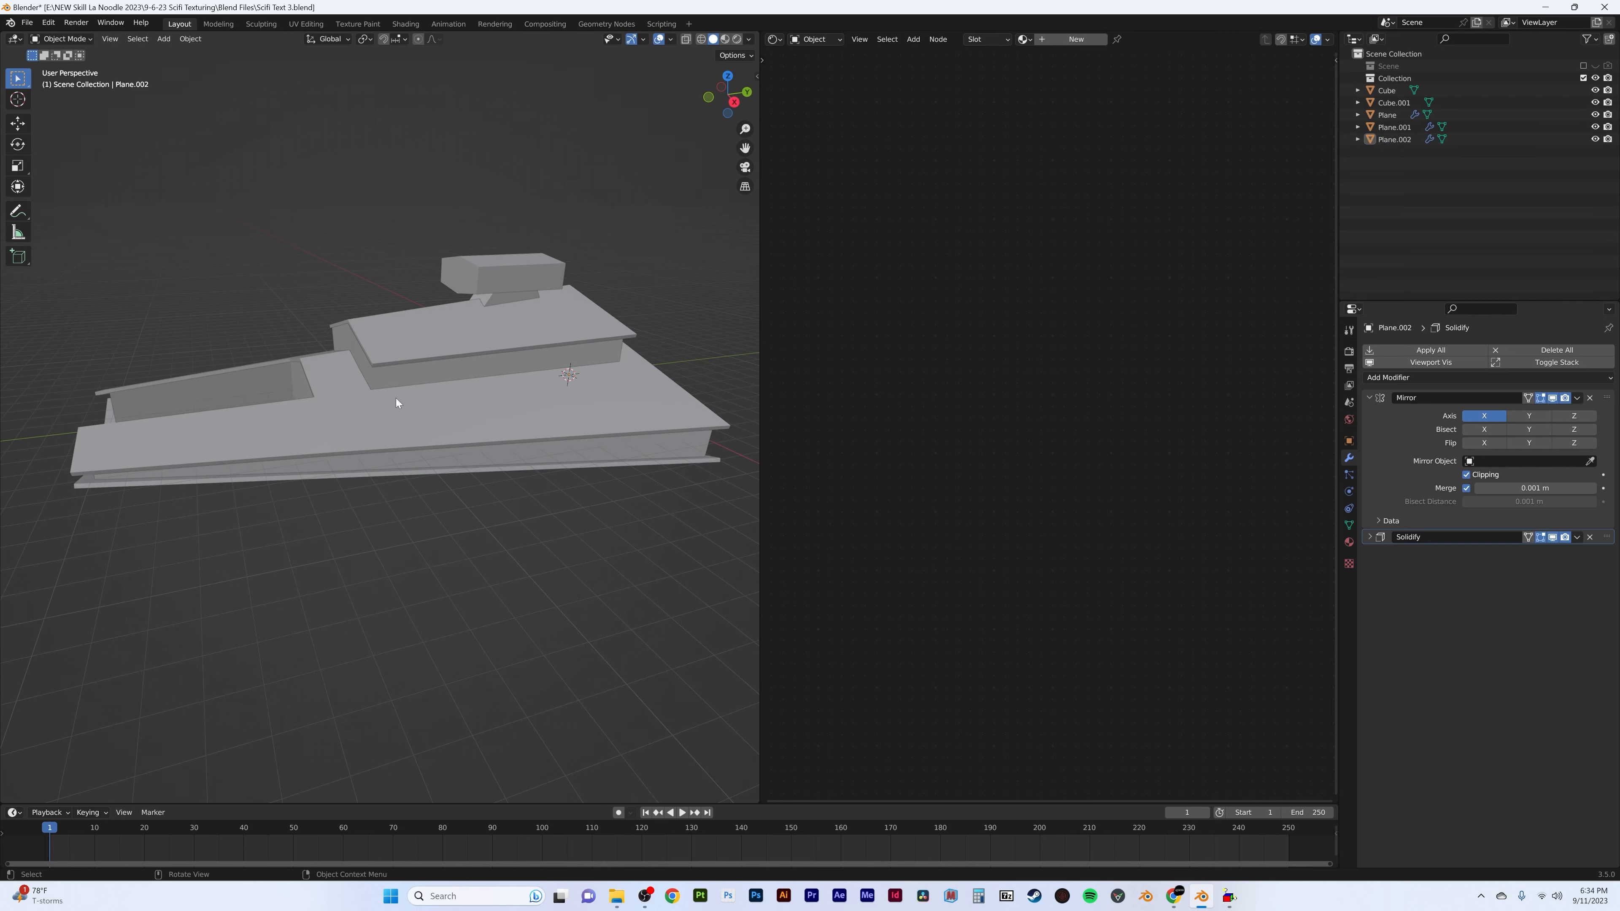
- Add a horizontal loop cut around the middle of the bridge block and bevel it about 0.78 m wide into a band
middle_drag(655, 401, 407, 433)
key(Tab)
scroll(408, 432, up, 5)
key(Tab)
scroll(410, 432, down, 5)
click(514, 415)
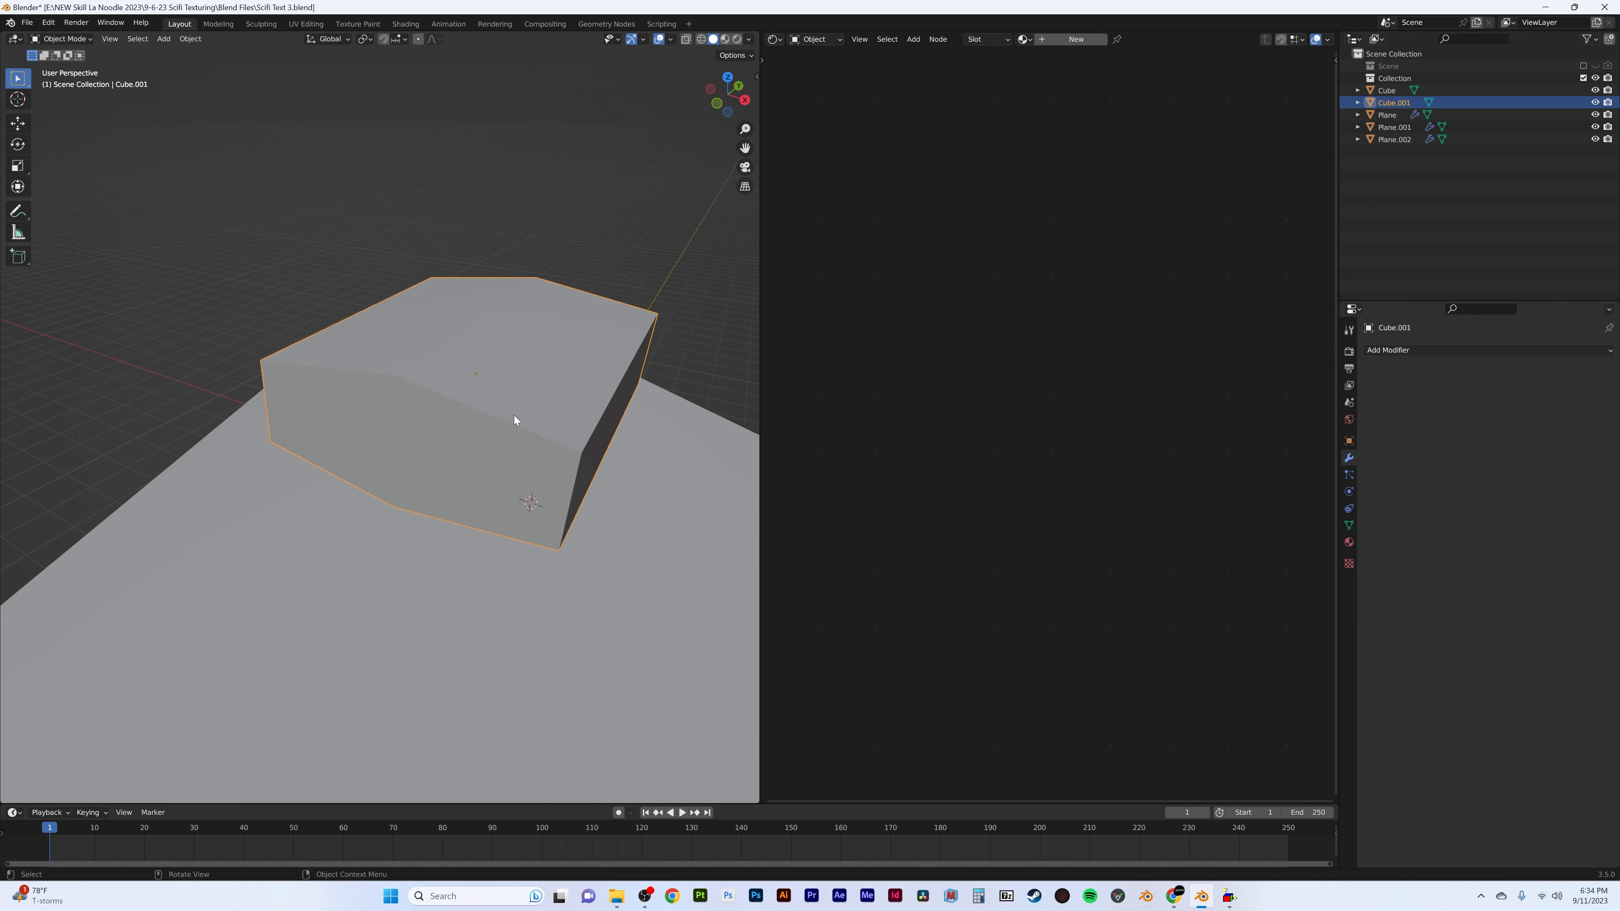
key(Tab)
middle_drag(479, 455, 509, 370)
key(ctrl+r)
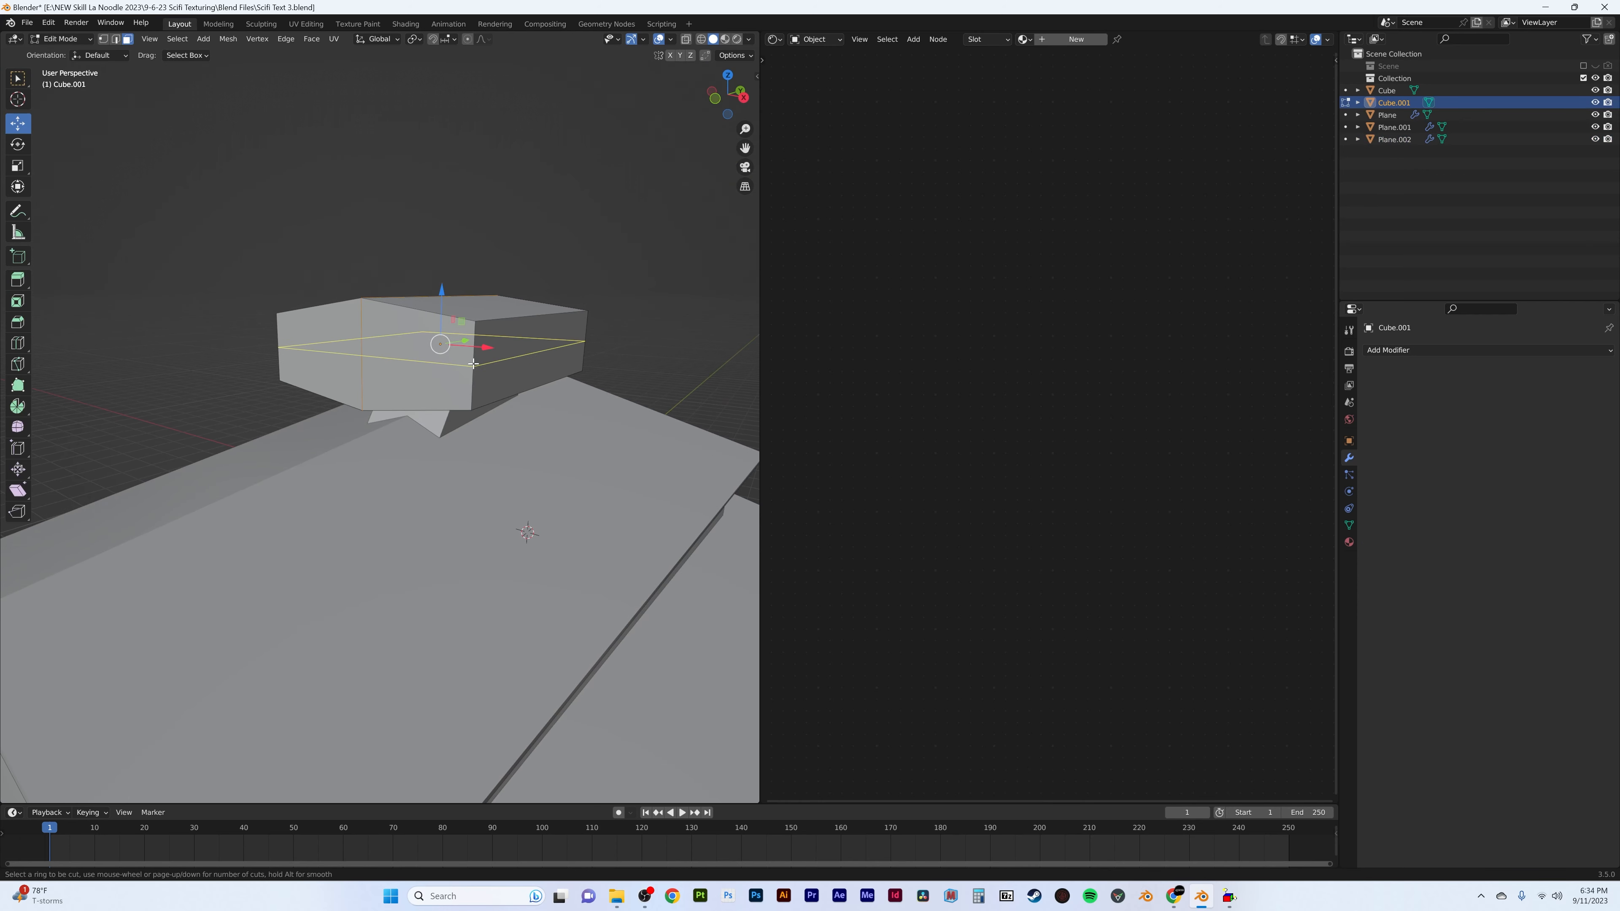
click(519, 361)
right_click(520, 360)
key(ctrl+b)
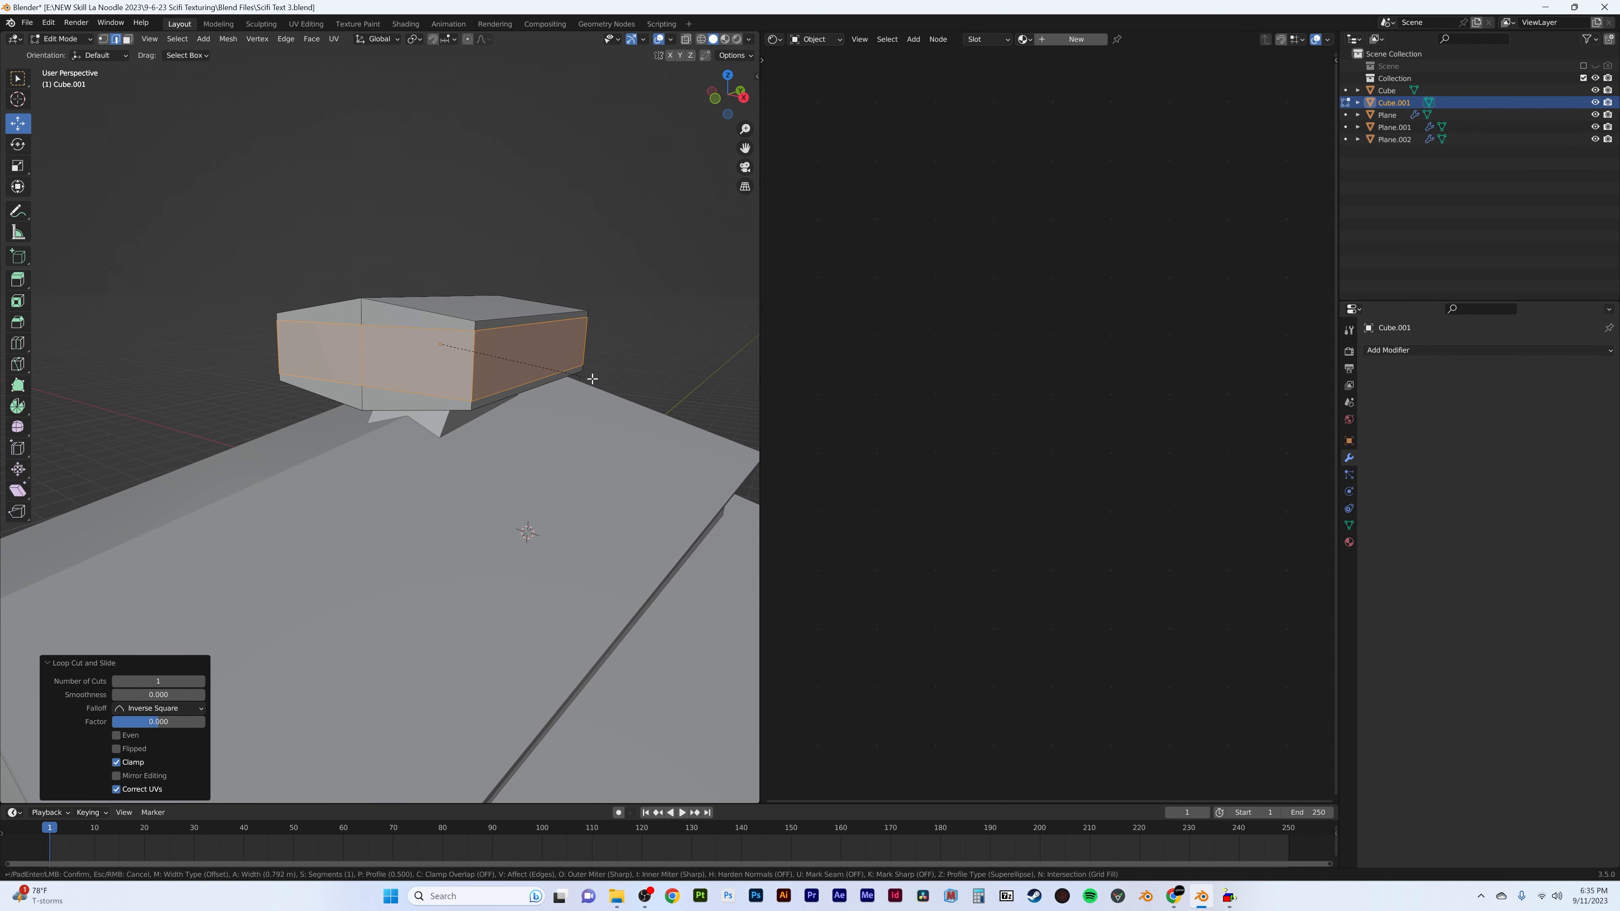
click(591, 379)
- Extrude the bridge block's side band and scale it inward to 0.922 on X and Y, forming a recess
middle_drag(648, 401, 649, 426)
key(s)
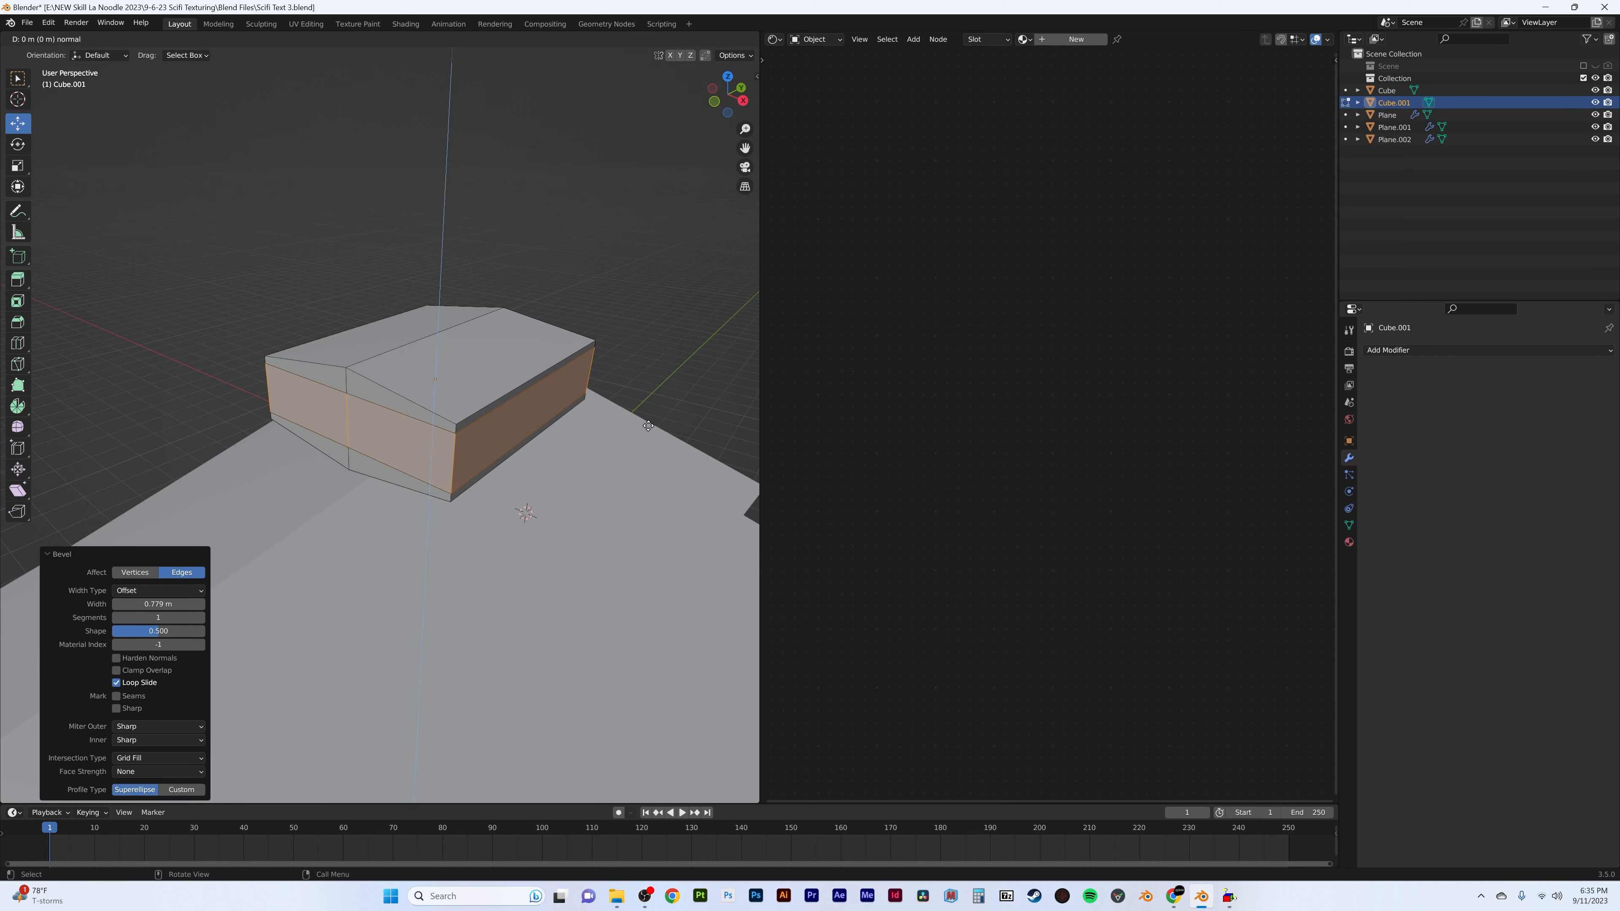
key(shift+z)
click(632, 417)
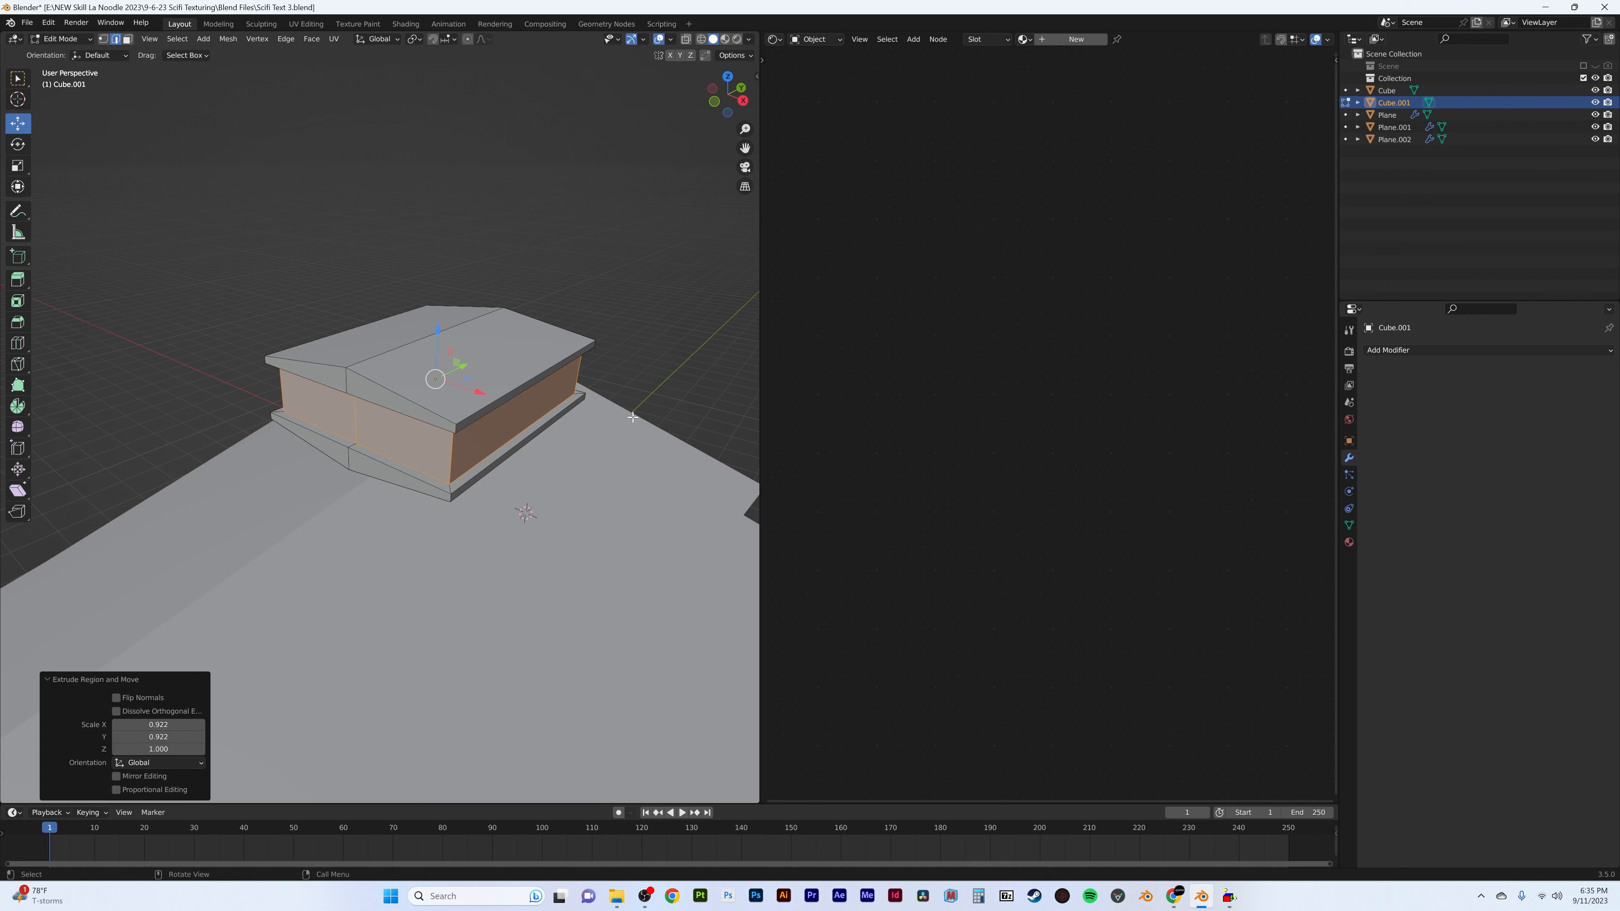
key(Tab)
- Add a centred horizontal loop cut around the hull, crossing the wall between the two prongs
middle_drag(549, 413, 398, 460)
scroll(477, 366, down, 5)
click(477, 366)
scroll(478, 365, down, 2)
scroll(432, 404, up, 5)
click(481, 424)
scroll(453, 434, down, 5)
scroll(456, 440, up, 3)
click(420, 437)
key(Tab)
scroll(381, 462, up, 4)
key(ctrl+r)
click(401, 499)
right_click(401, 499)
- Bevel the hull's new horizontal loop into a band with a width of about 0.204 m
middle_drag(478, 520, 484, 502)
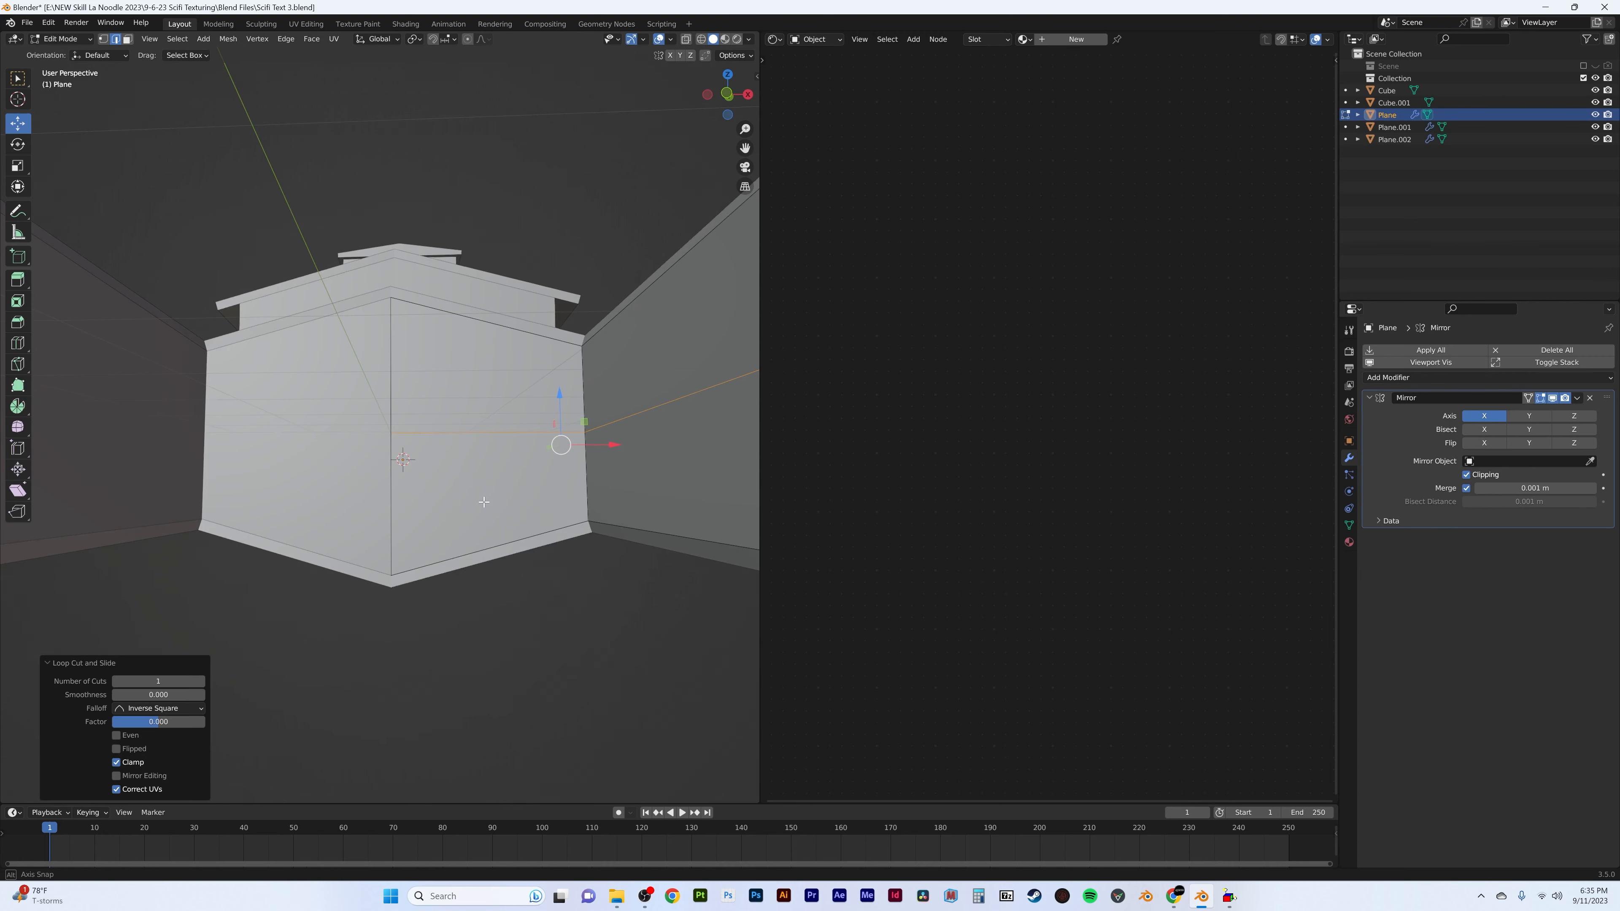
scroll(483, 502, down, 6)
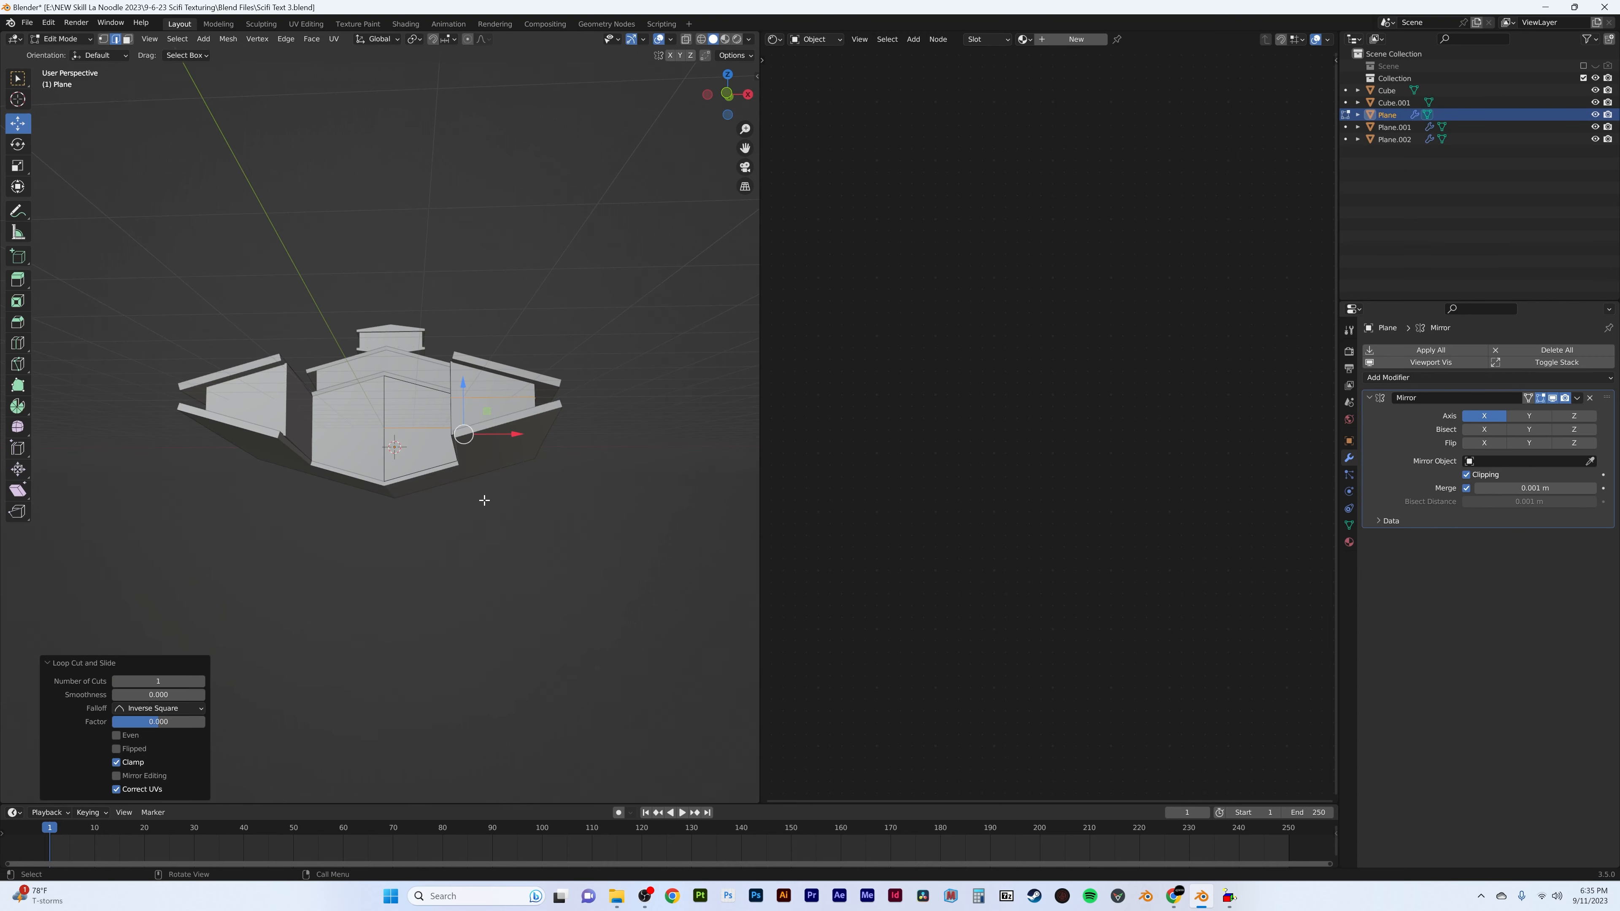
key(ctrl+b)
click(677, 507)
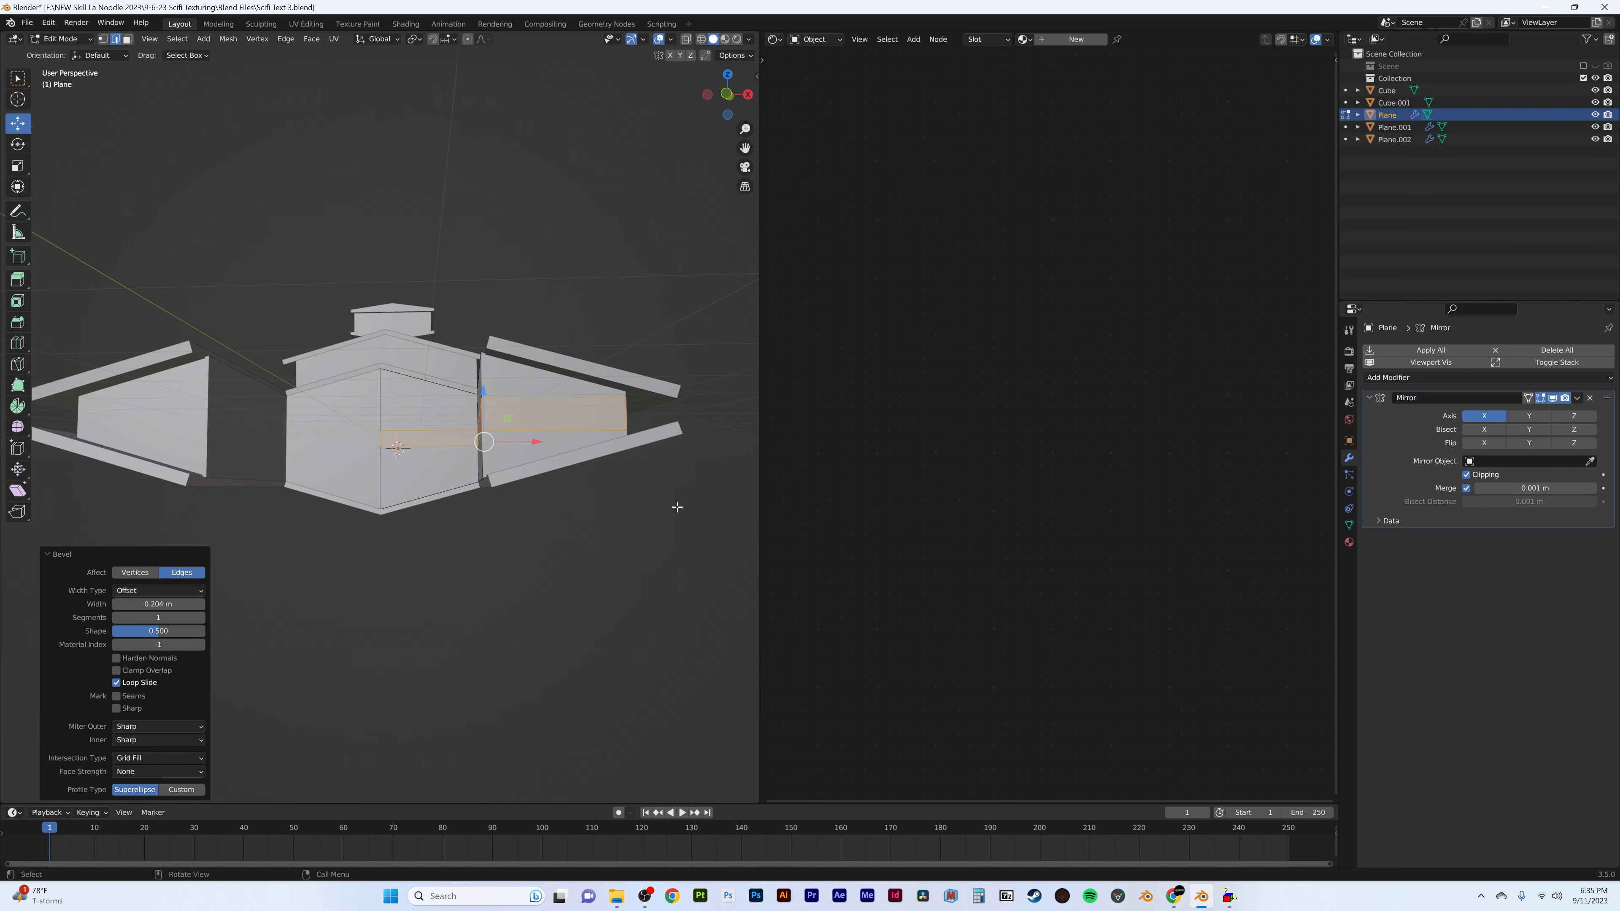
- Add a vertical loop cut through the hull wall between the prongs, about halfway between its centre line and outer edge
middle_drag(136, 48, 319, 342)
key(ctrl+r)
click(474, 412)
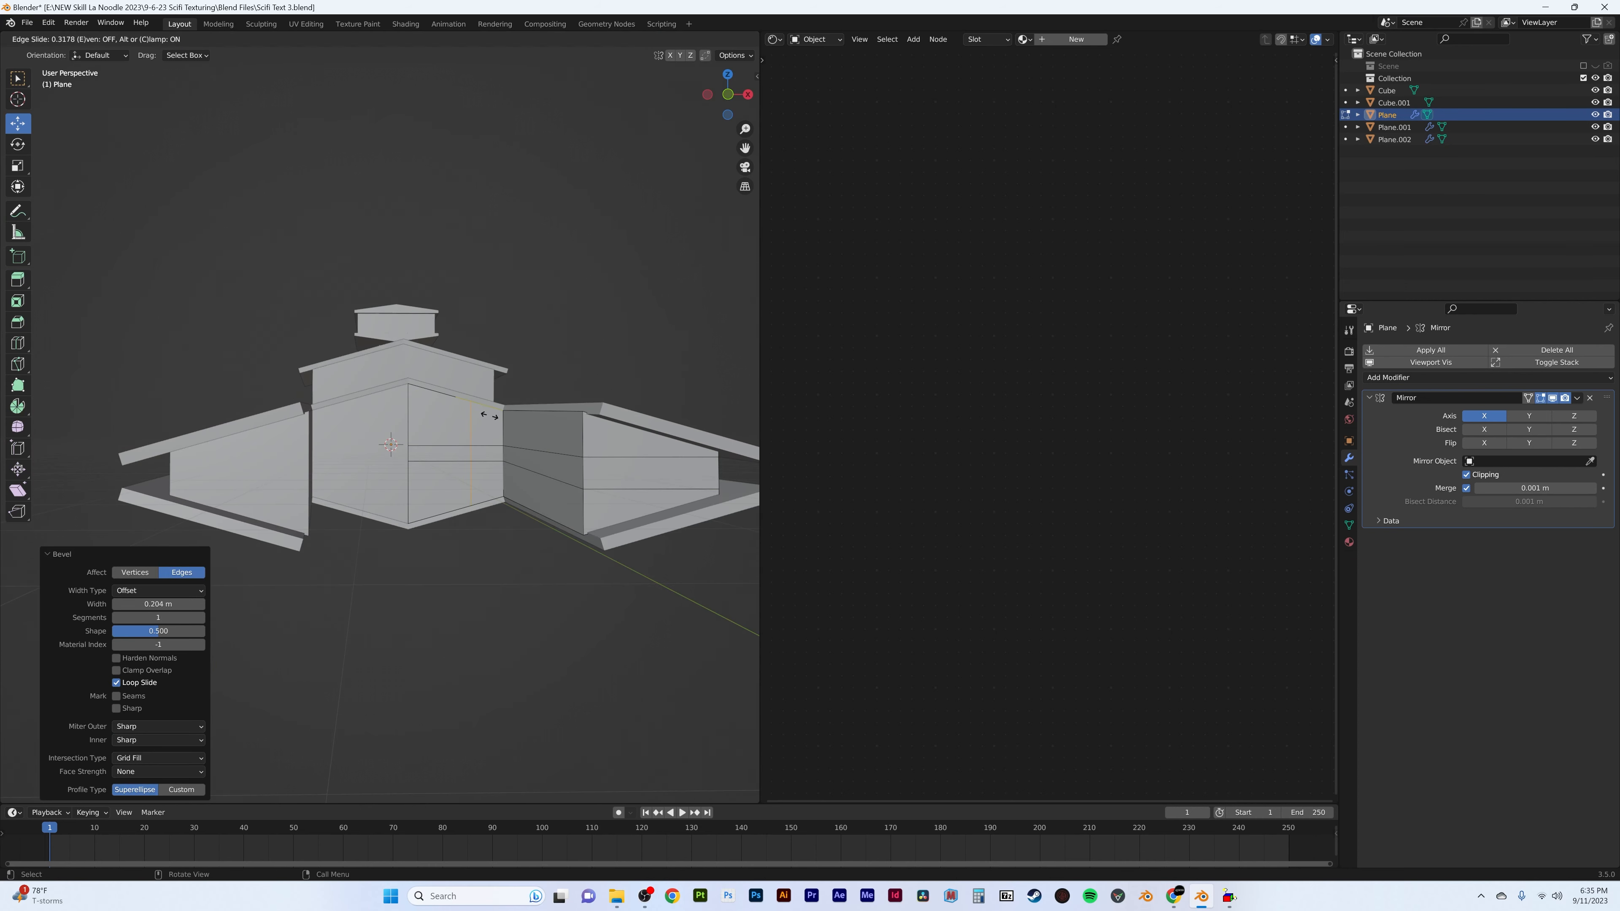
click(477, 416)
- Delete the band's central face on the hull wall between the prongs to open a horizontal slot
click(129, 39)
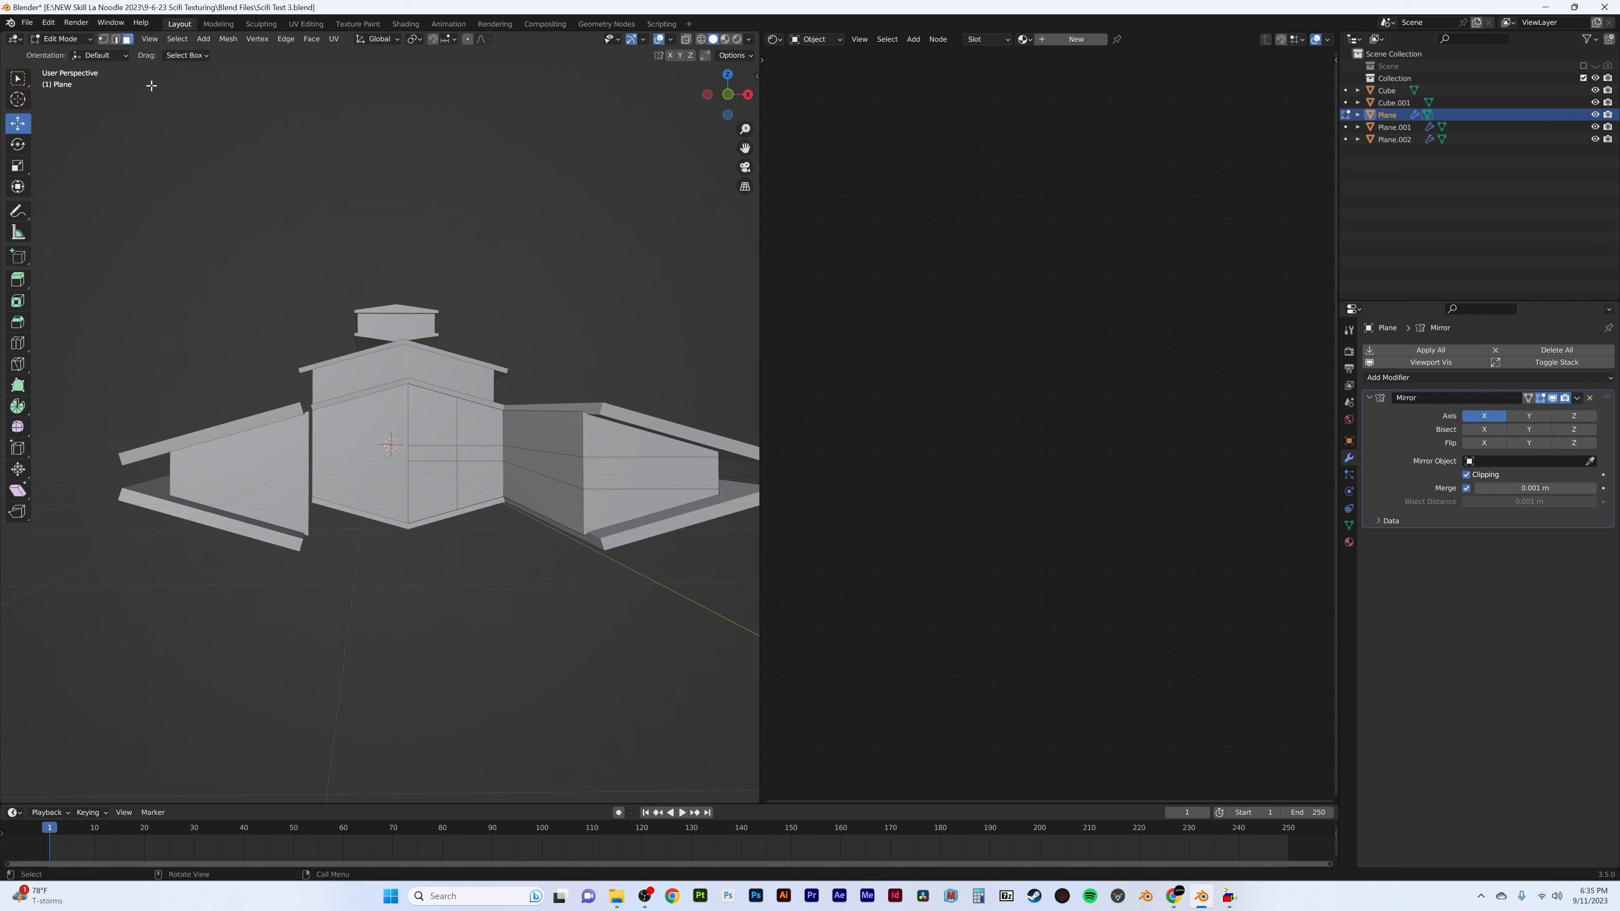
click(434, 453)
scroll(434, 453, up, 2)
mouse_move(434, 453)
middle_down()
mouse_move(446, 523)
mouse_move(498, 543)
mouse_move(460, 472)
middle_up()
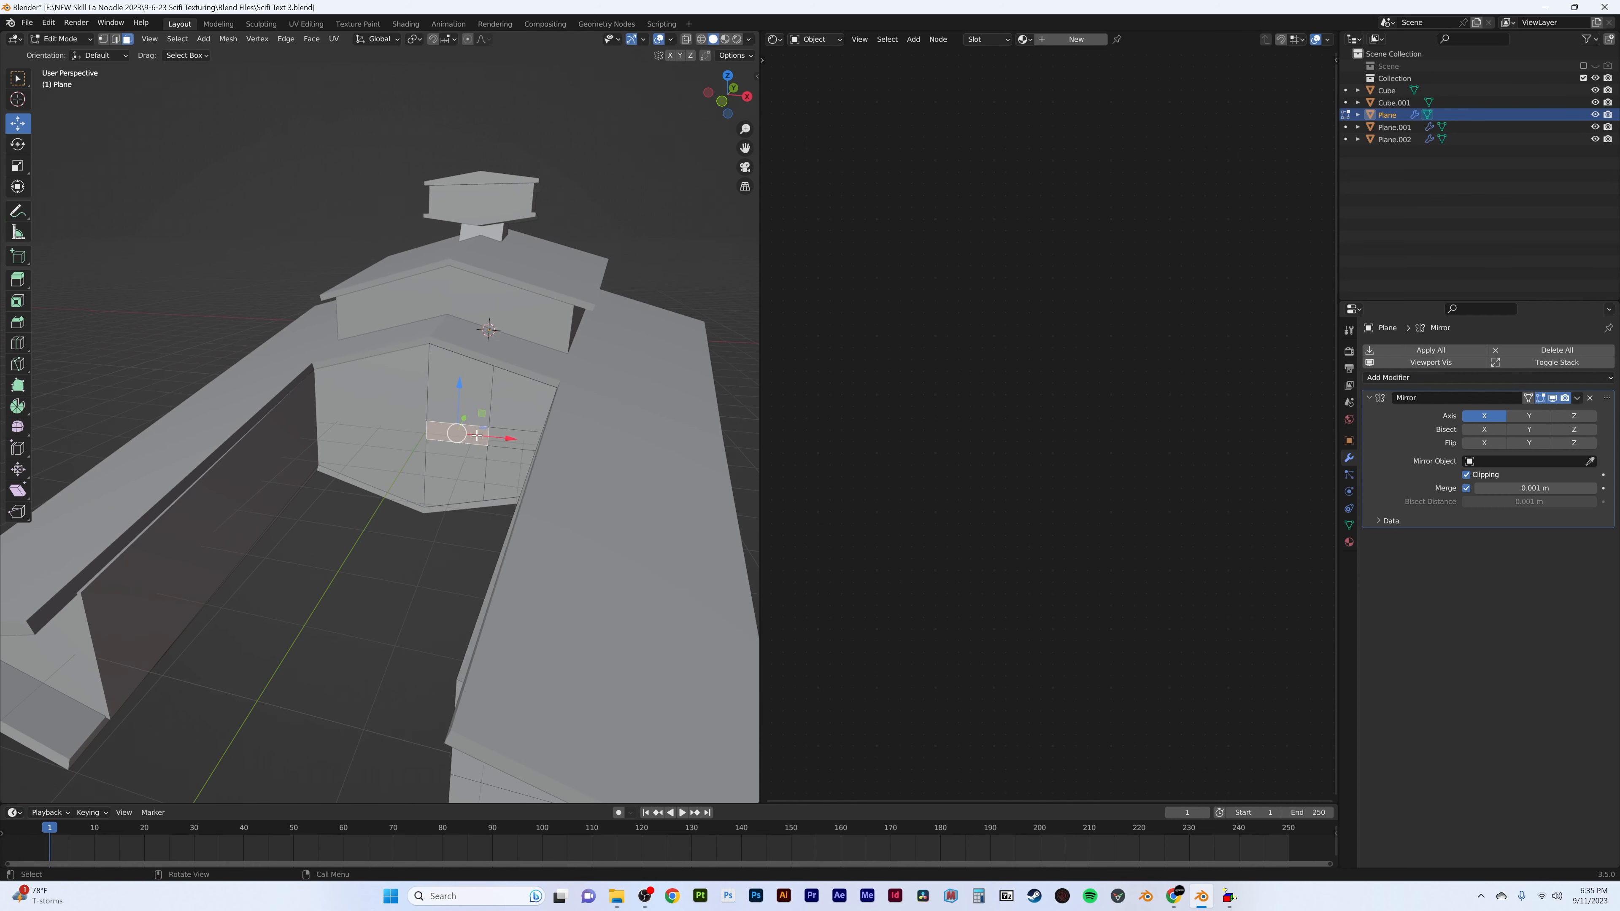
scroll(536, 429, up, 3)
key(x)
click(536, 429)
- Duplicate the edges around the hull's slot in place and separate the copy into its own object
shift+middle_drag(553, 420, 473, 445)
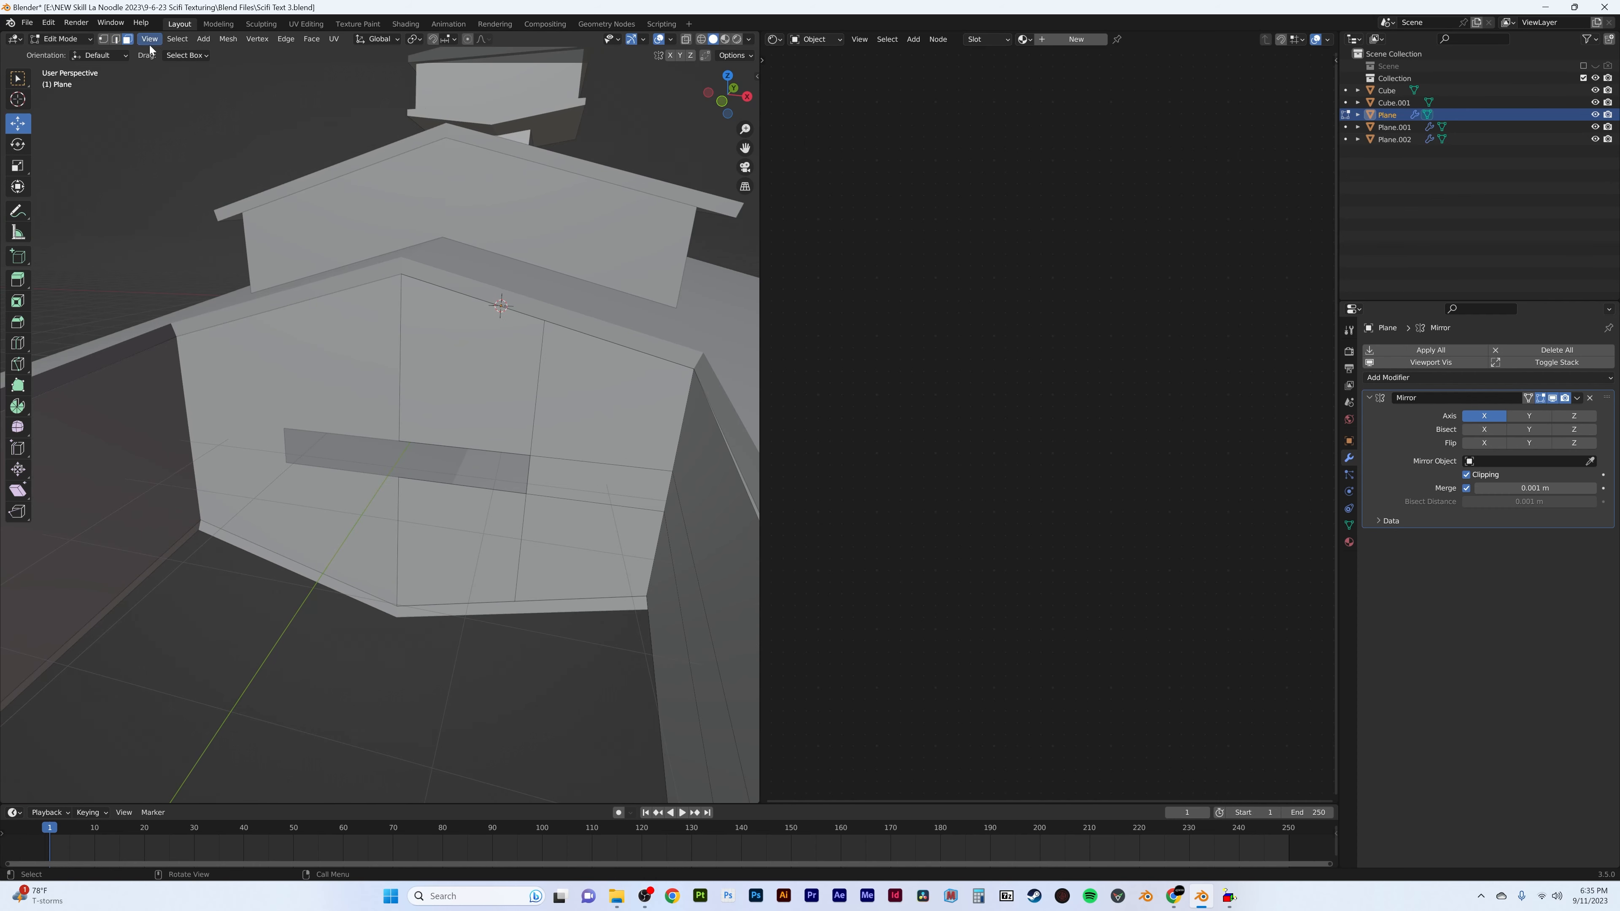
alt+click(457, 445)
key(f)
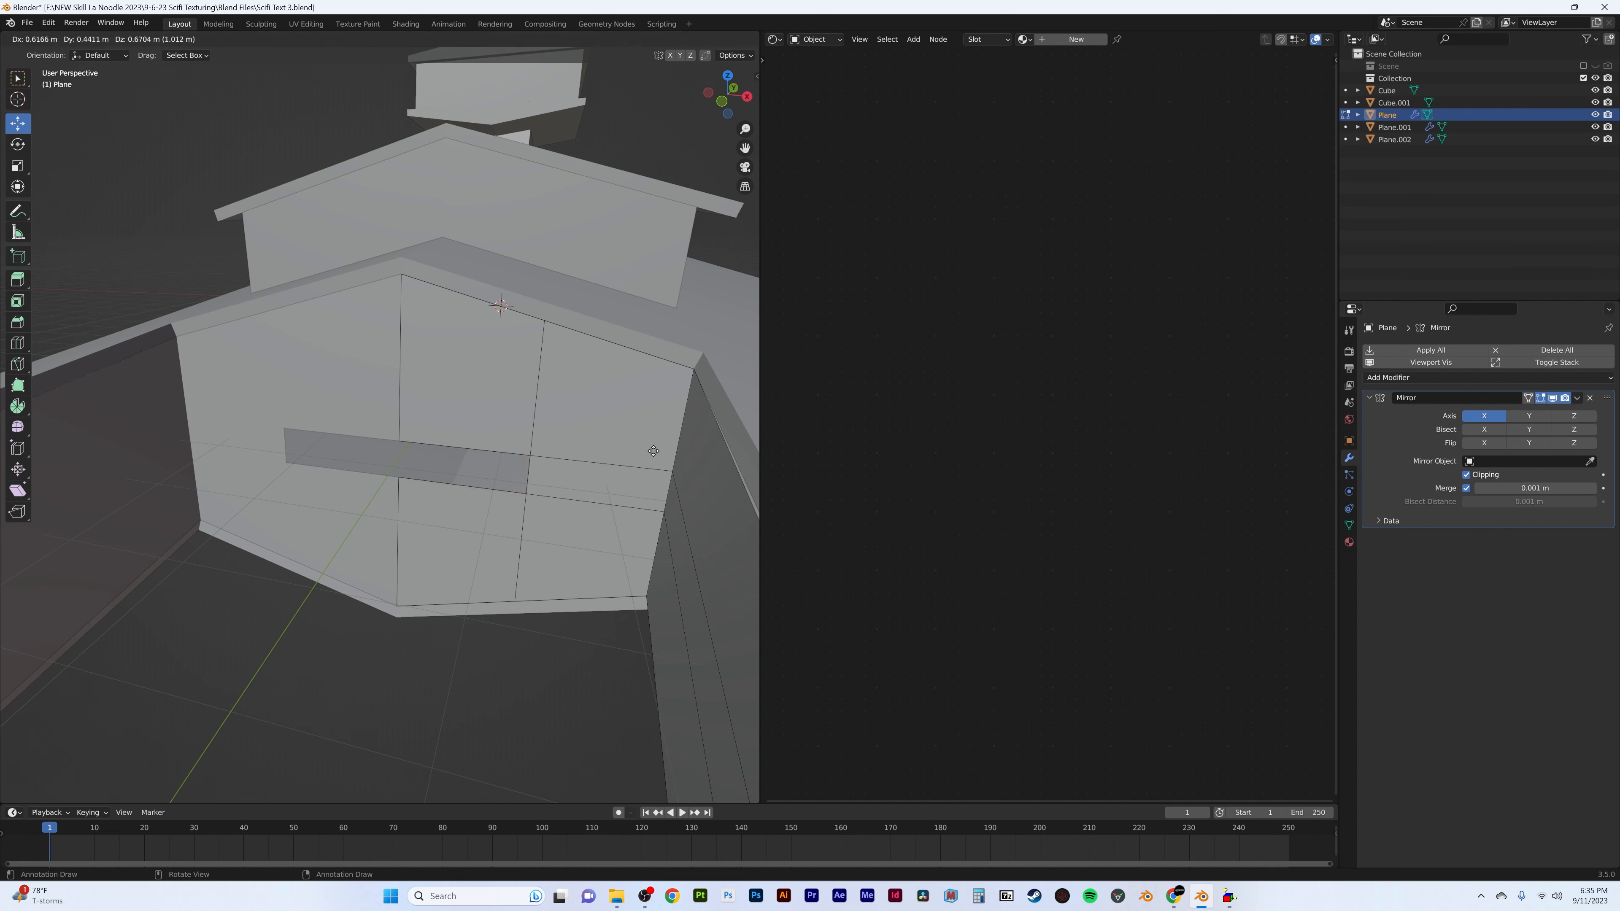
key(p)
click(611, 454)
- Extrude the separated slot outline outward at scale 1.508 and scale the new edges 1.641 on Z to form a flat frame
key(Tab)
click(498, 451)
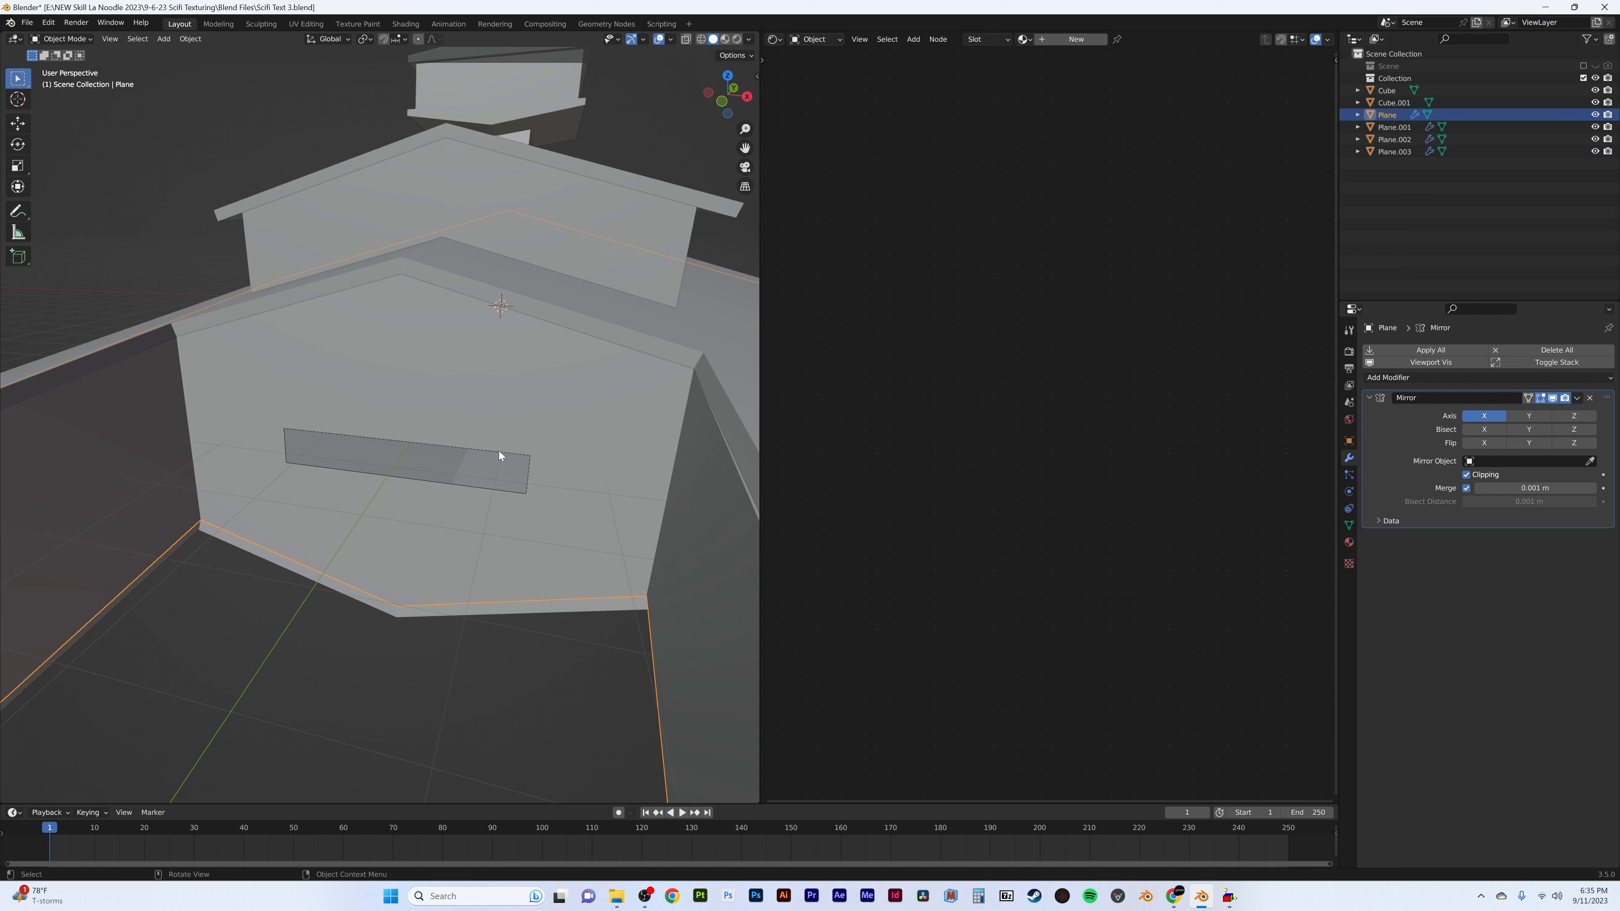
click(501, 450)
key(Tab)
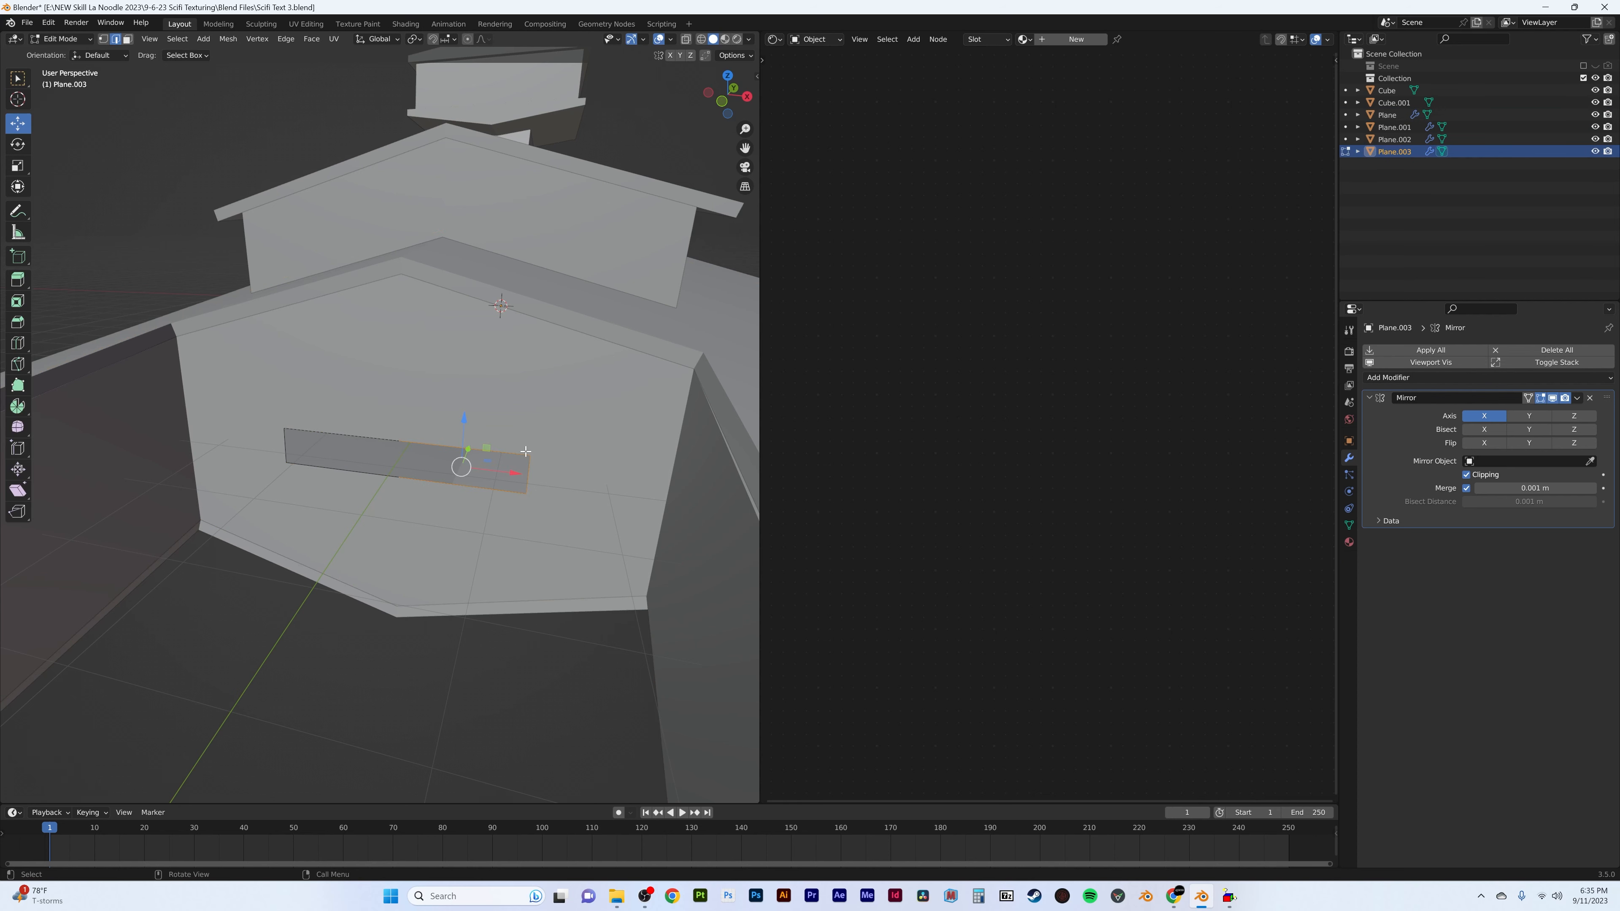
key(s)
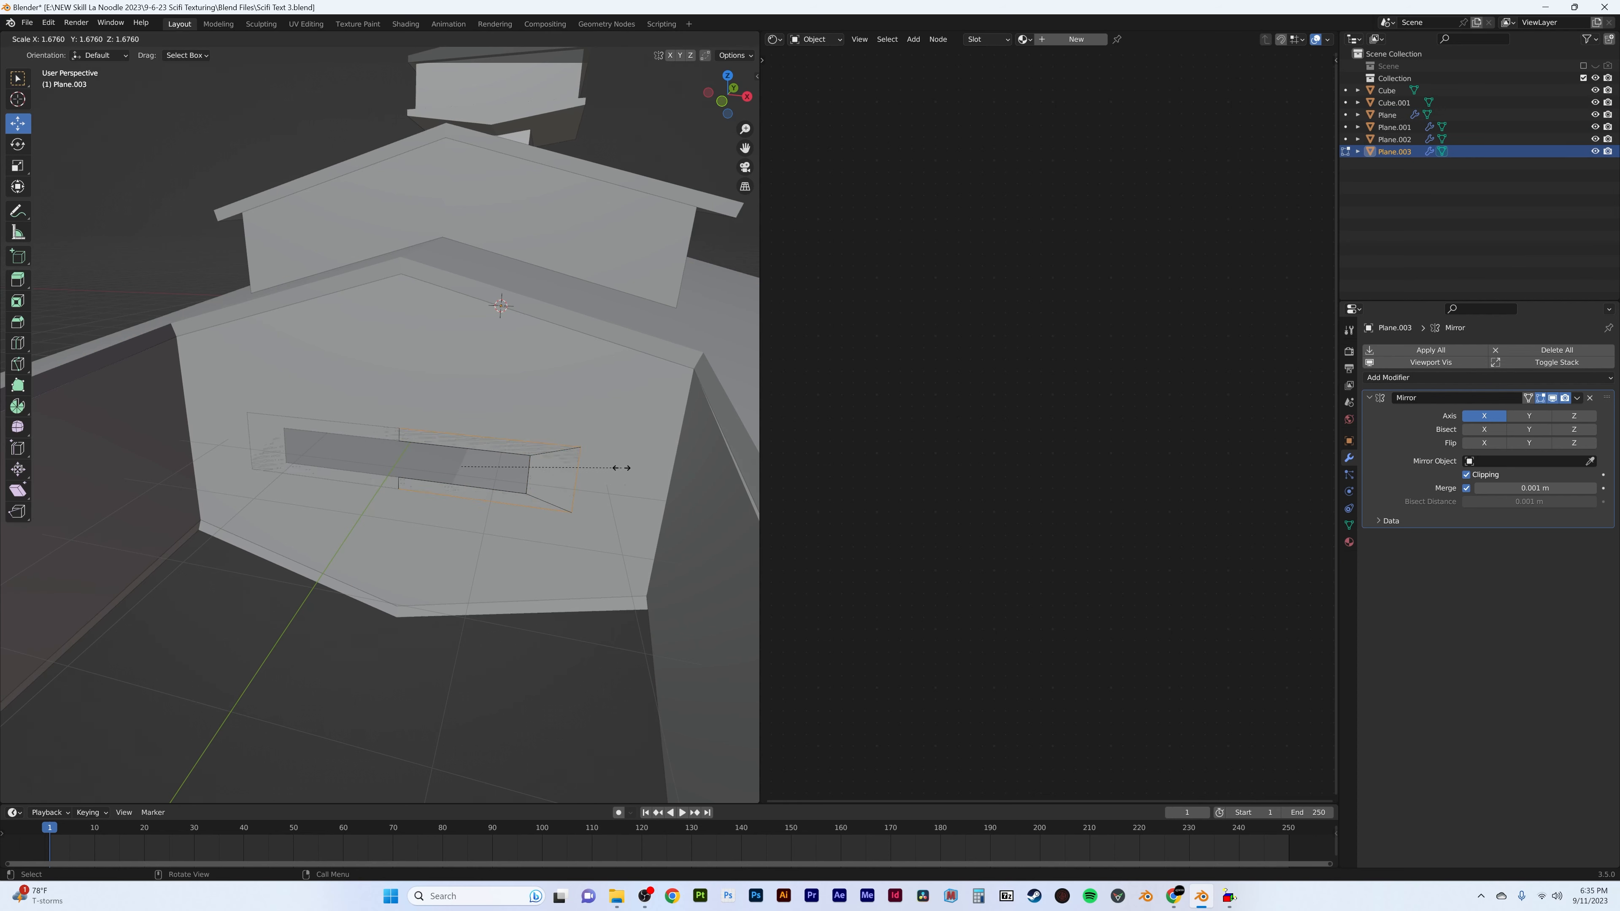
click(605, 468)
key(s)
key(z)
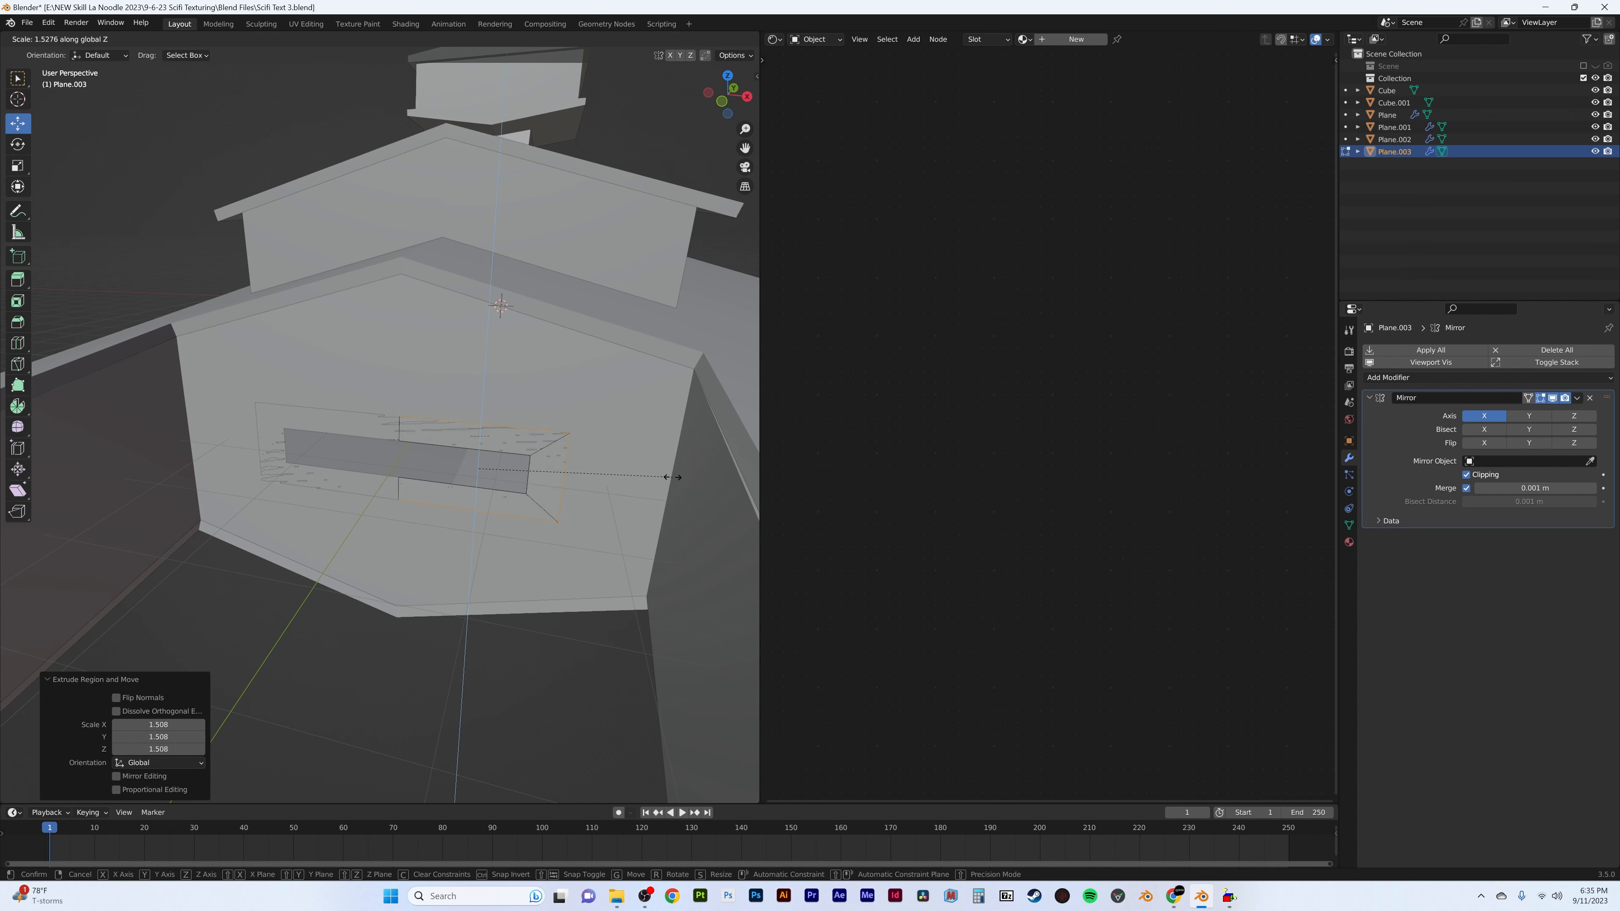
click(685, 479)
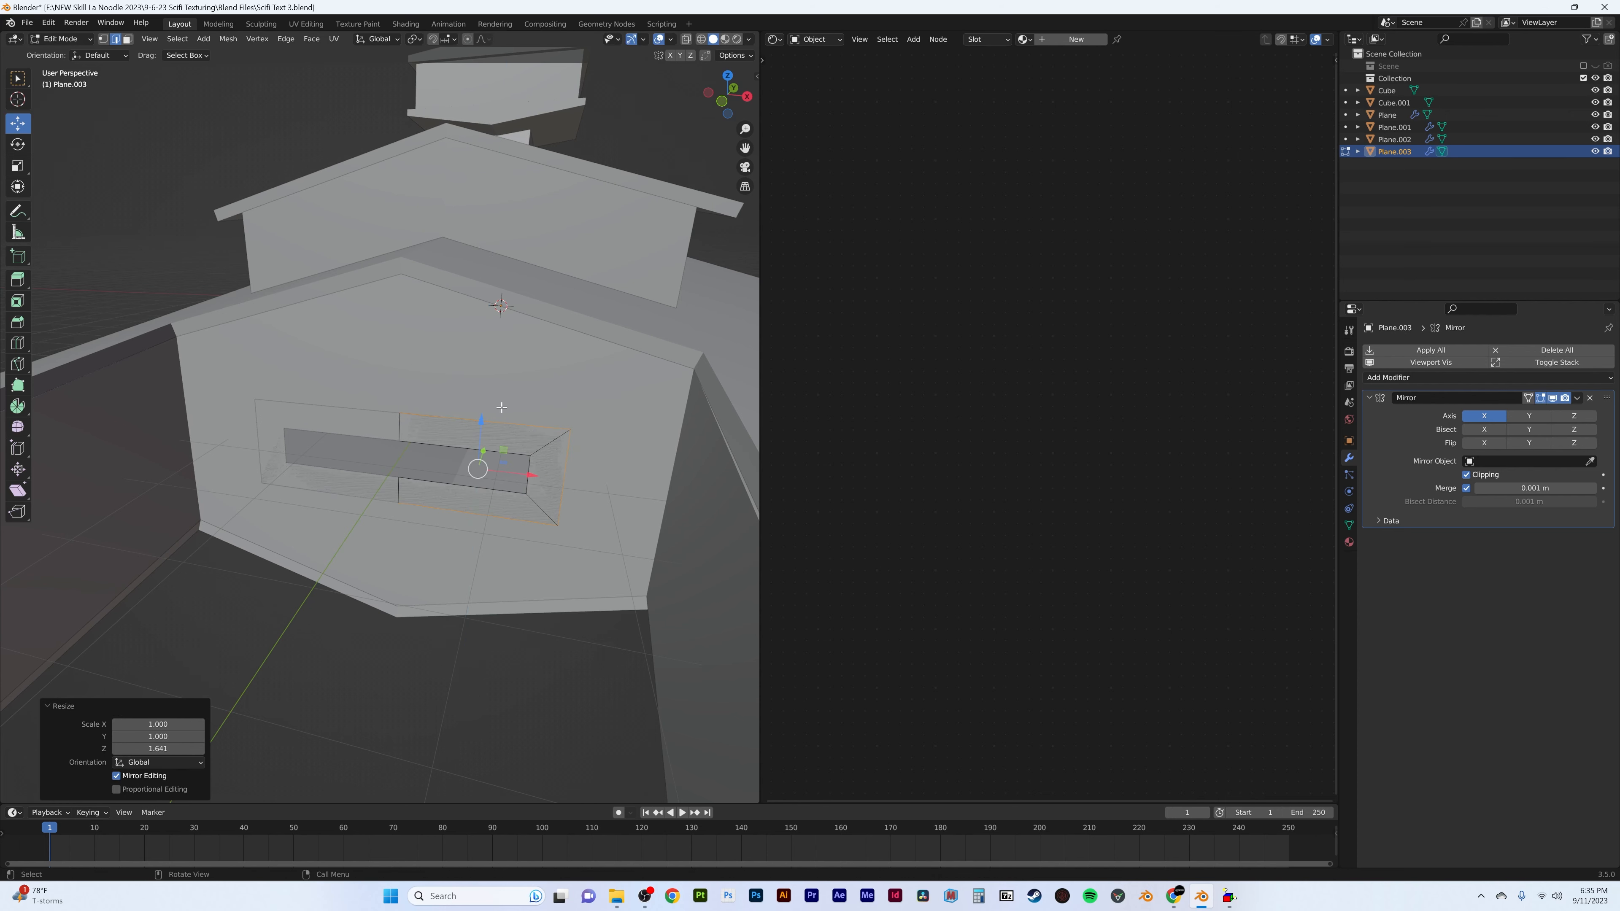
- Extrude the flat frame's faces about 0.1 m outward to give it thickness around the slot
middle_drag(501, 407, 499, 362)
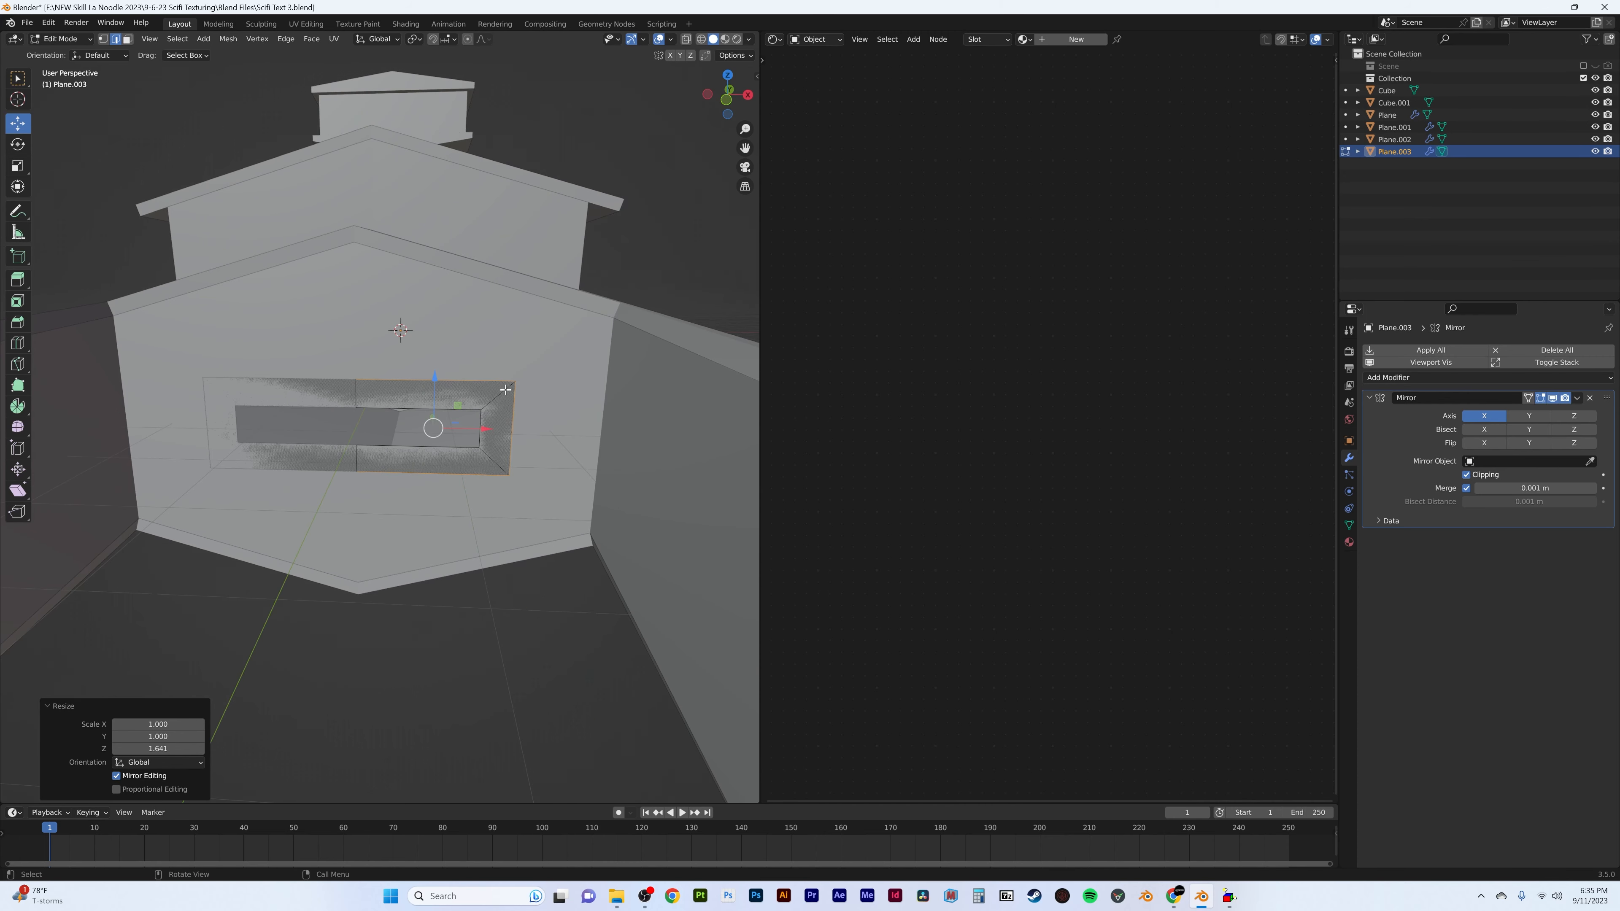
key(Tab)
click(670, 39)
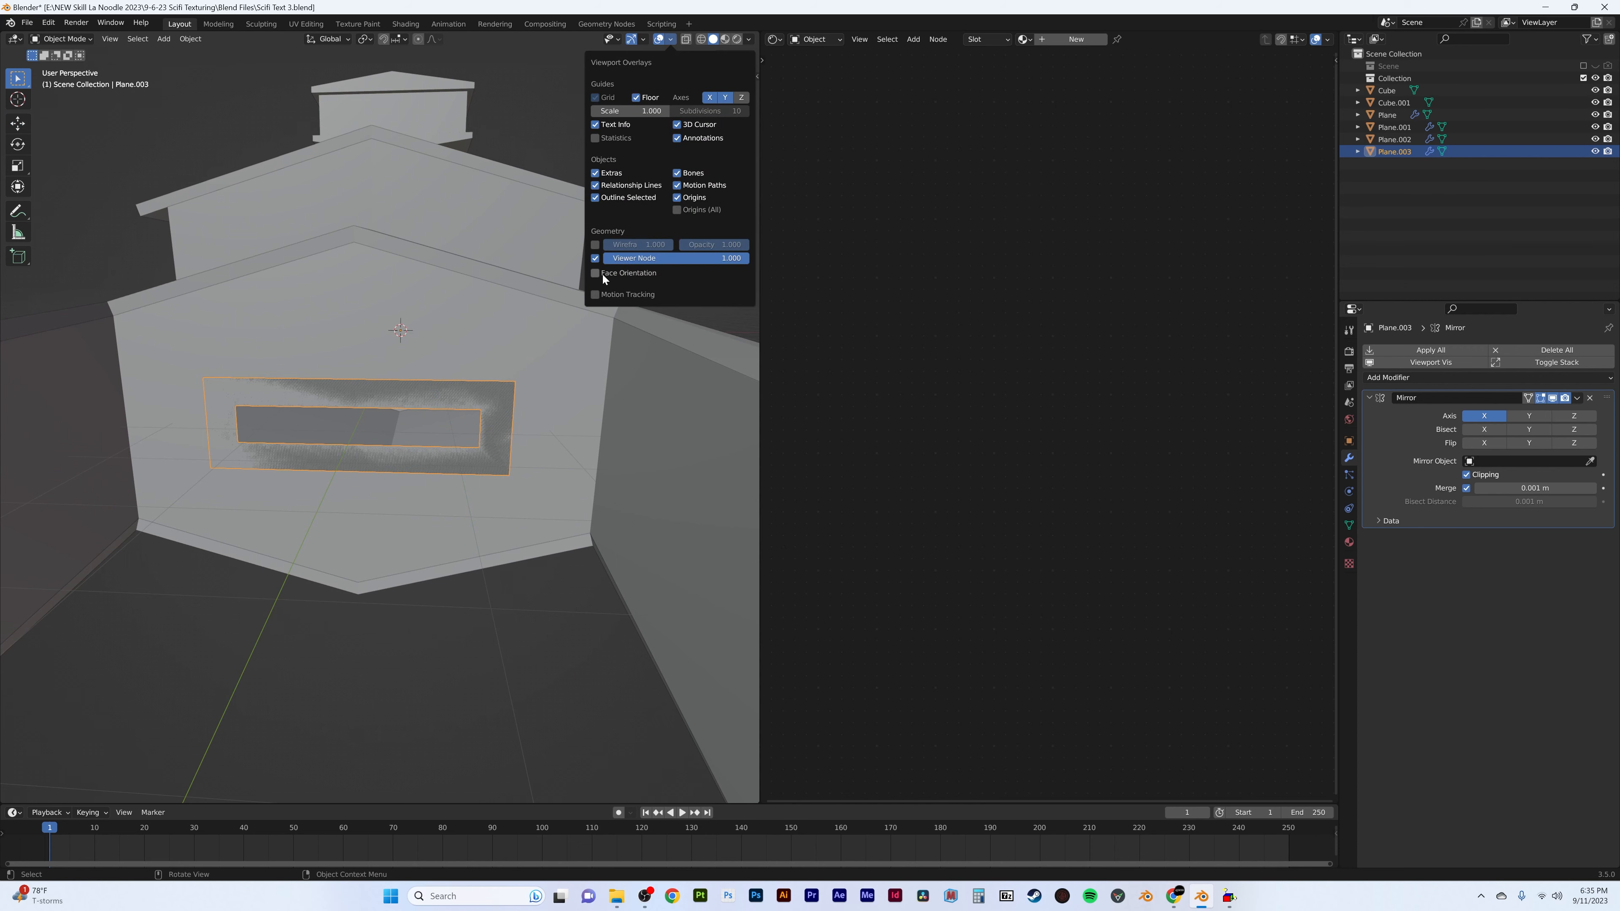
middle_drag(506, 305, 474, 351)
key(Tab)
scroll(474, 351, up, 4)
key(e)
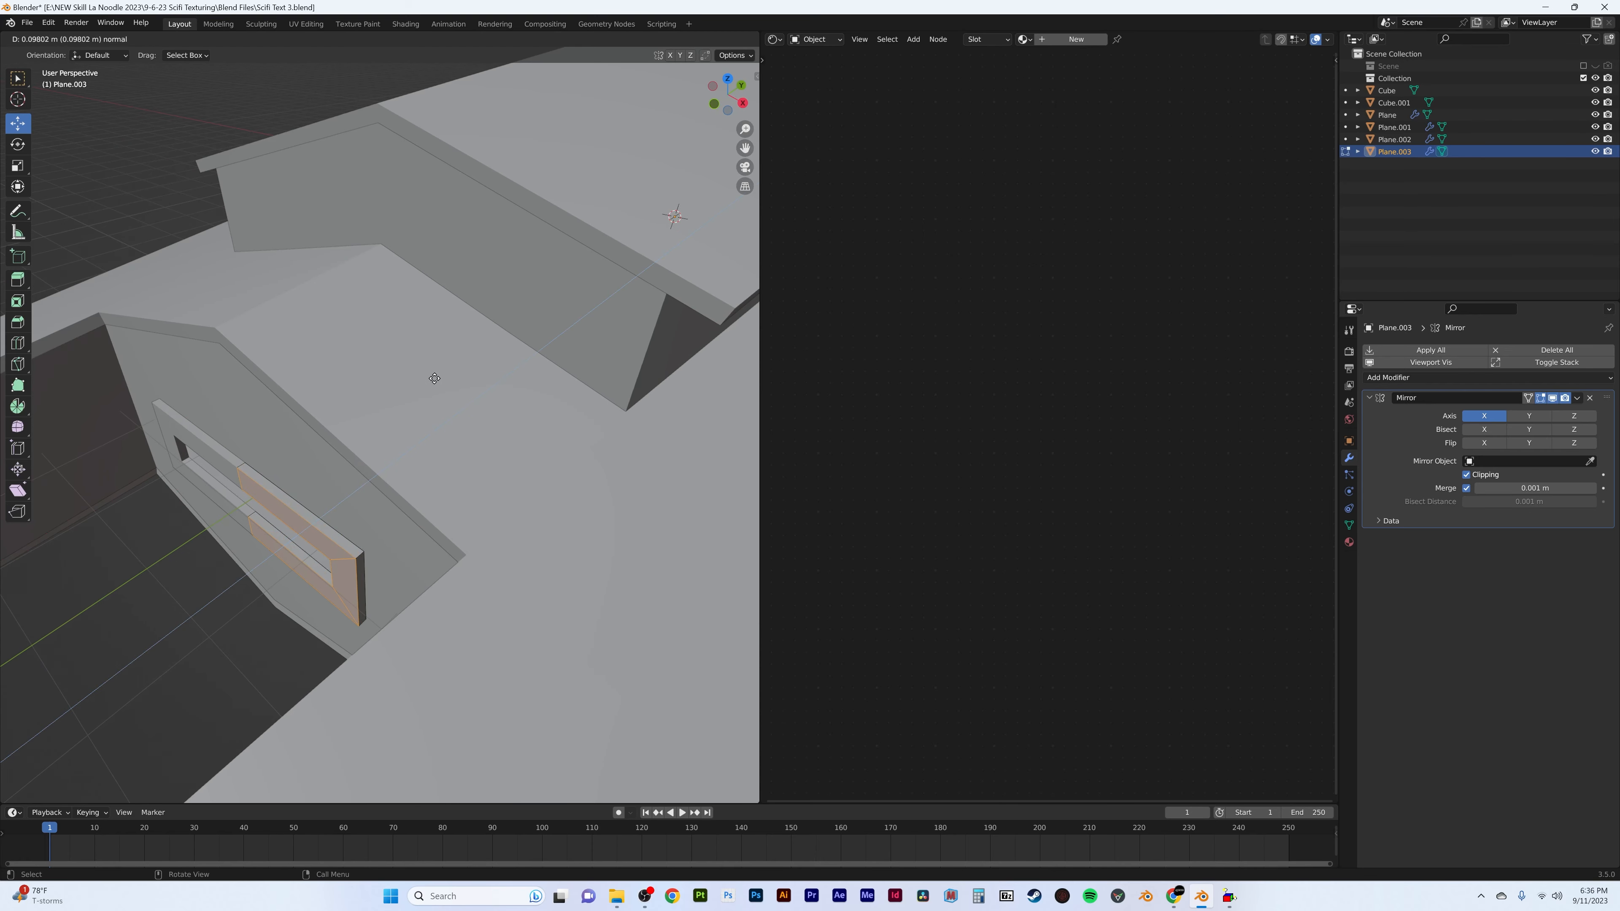
click(438, 377)
key(Tab)
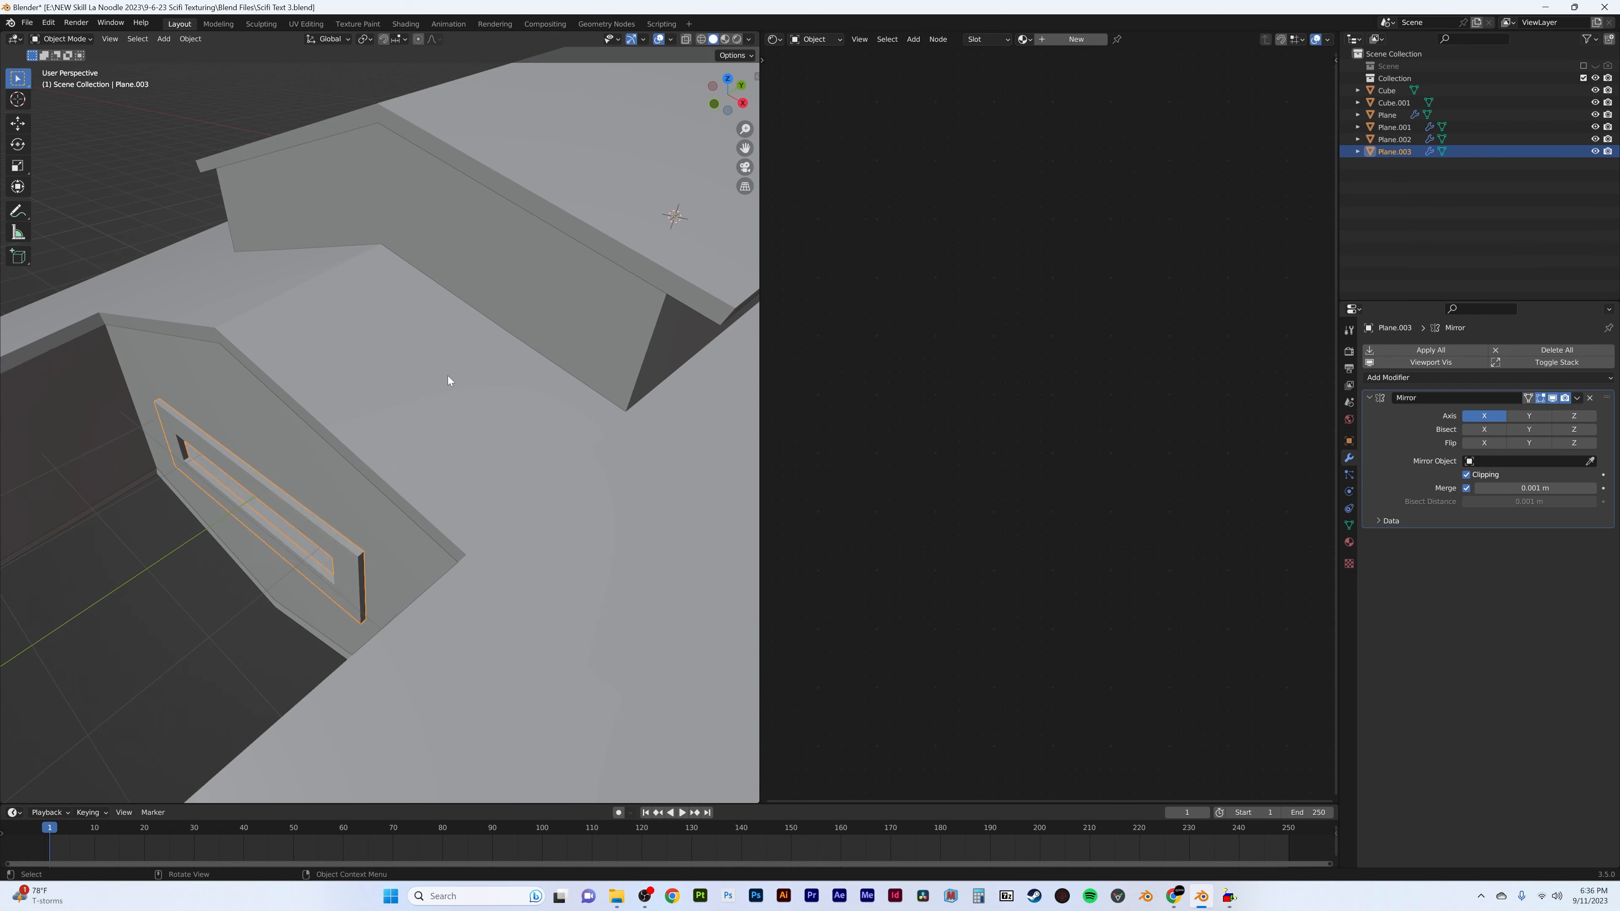
- Select the frame's rear face loop and move it about 5.2 m along Y into the hull, pulling it back slightly
middle_drag(448, 376, 323, 403)
key(Tab)
key(slash)
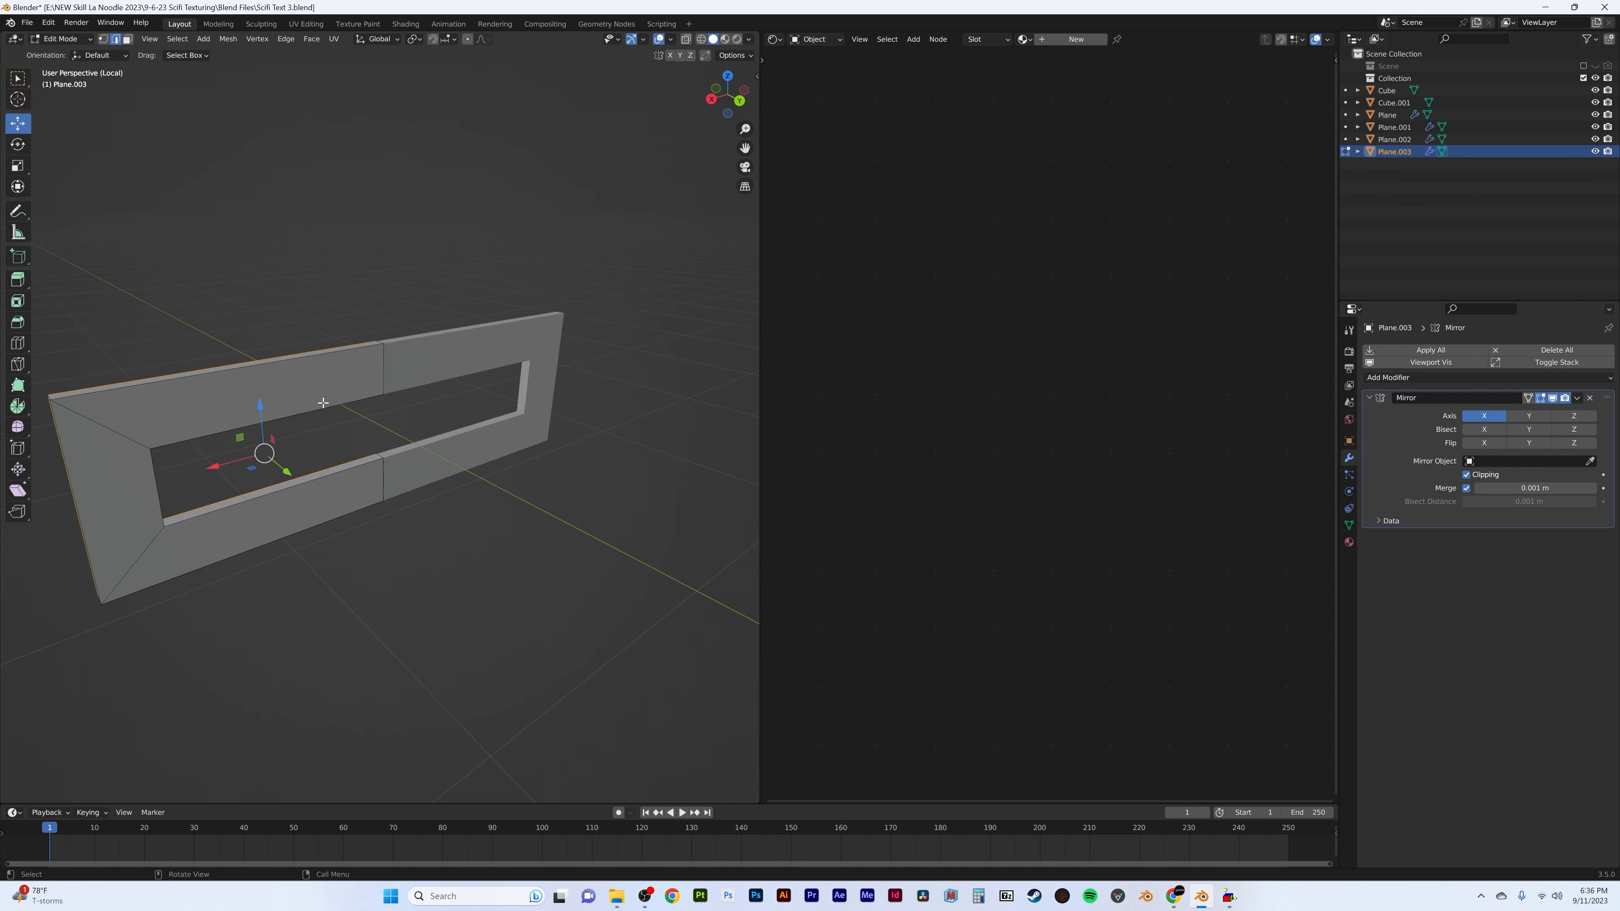
alt+click(142, 441)
click(127, 40)
alt+click(130, 436)
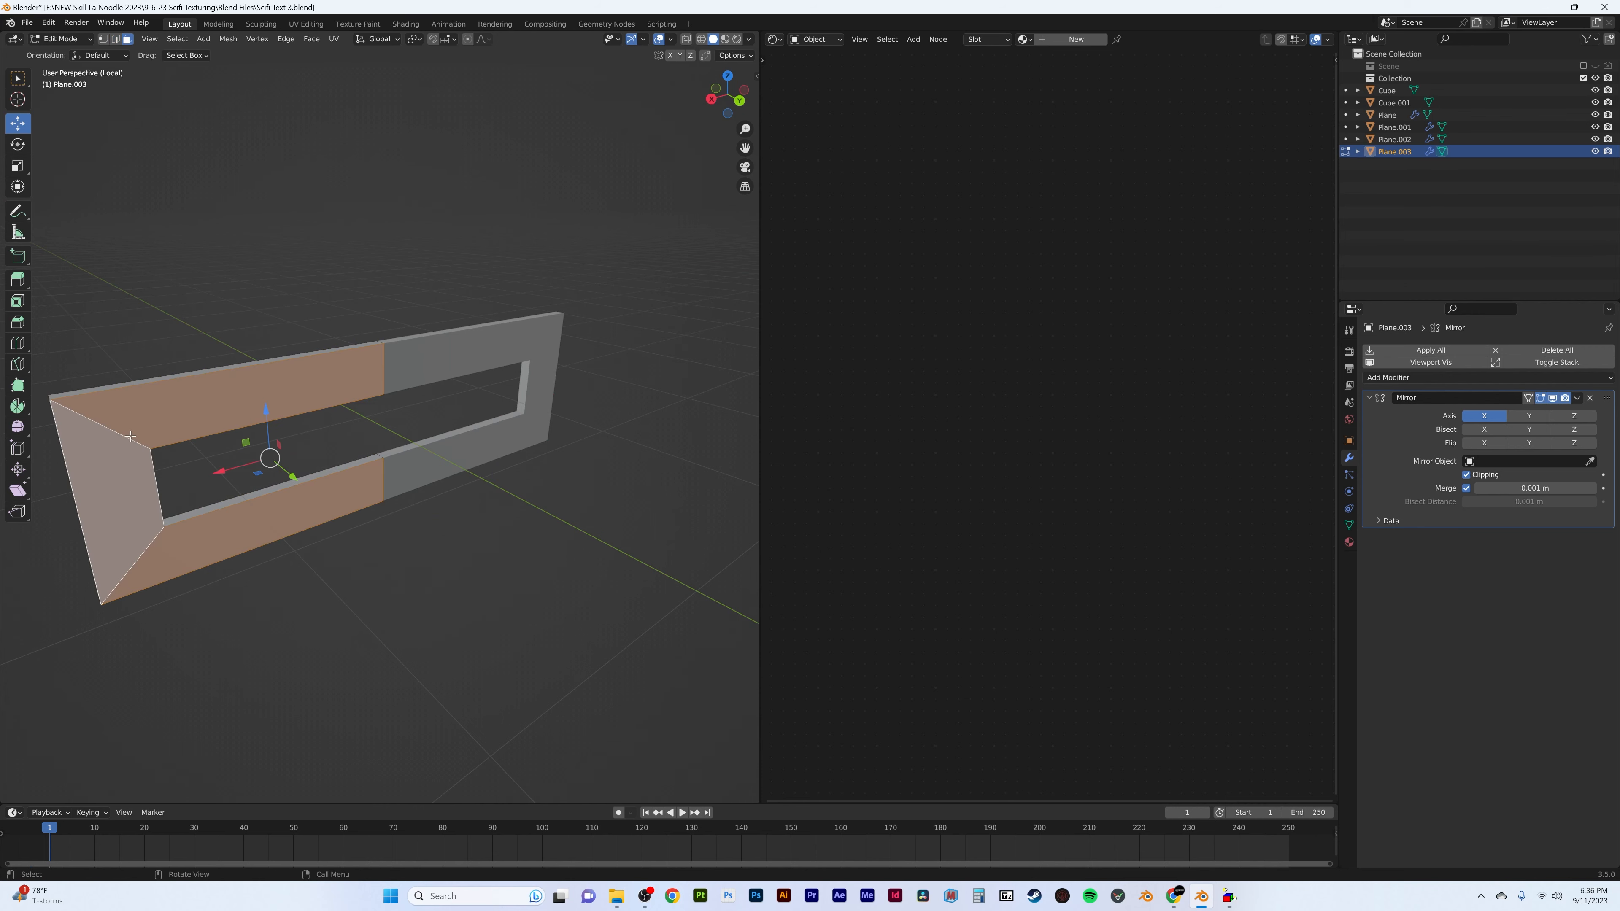
key(slash)
middle_drag(676, 361, 232, 534)
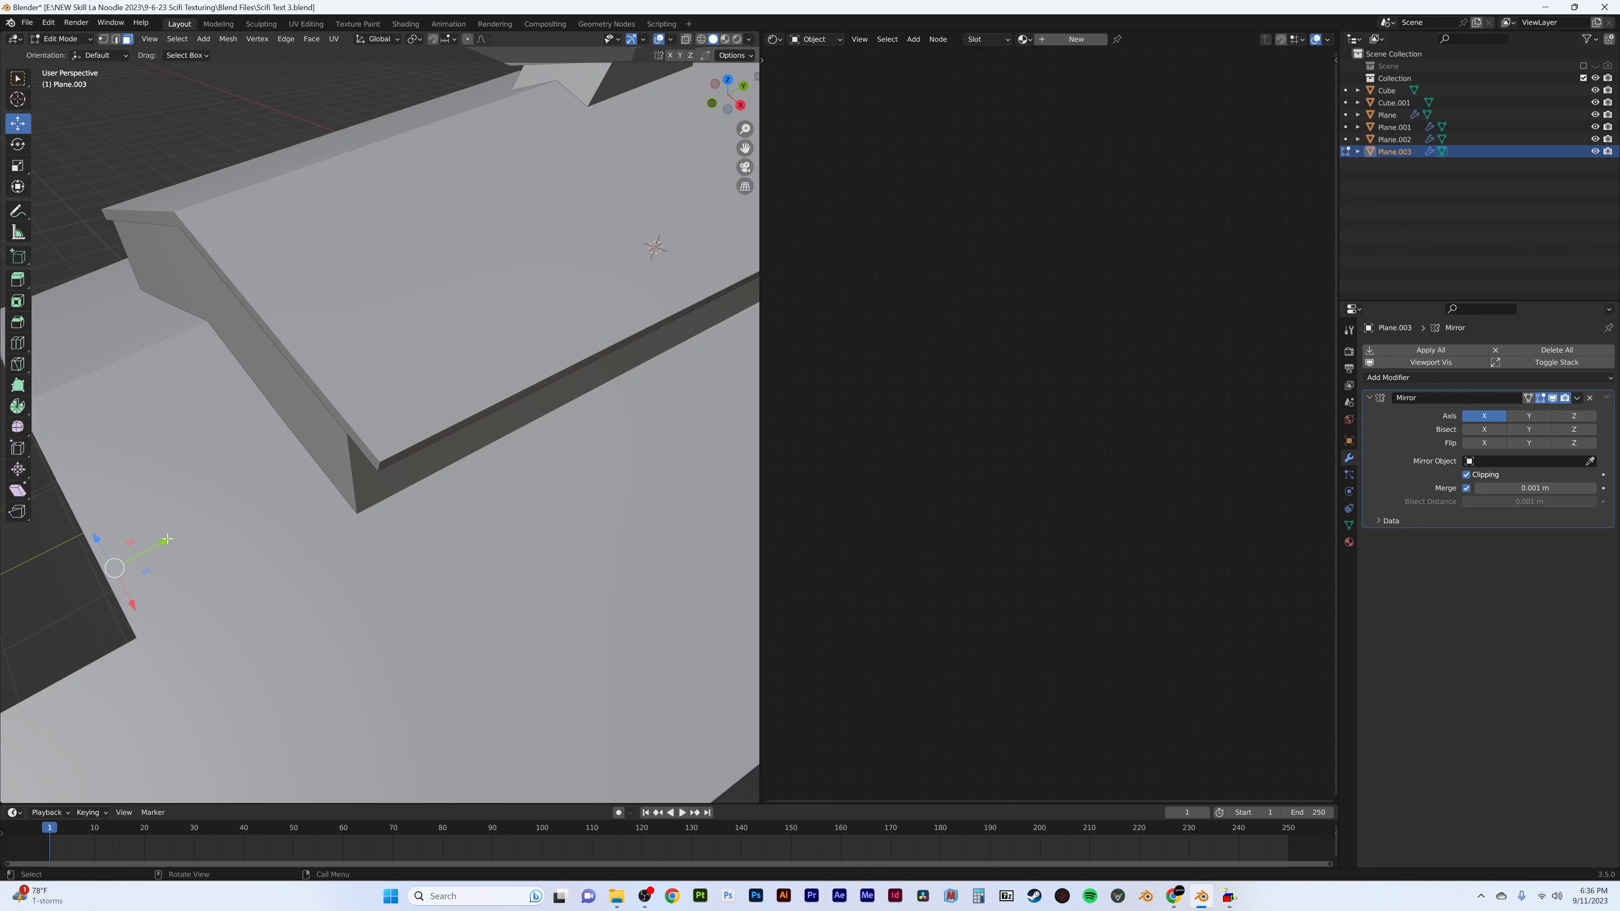
drag(167, 539, 489, 348)
key(alt+z)
key(KP_3)
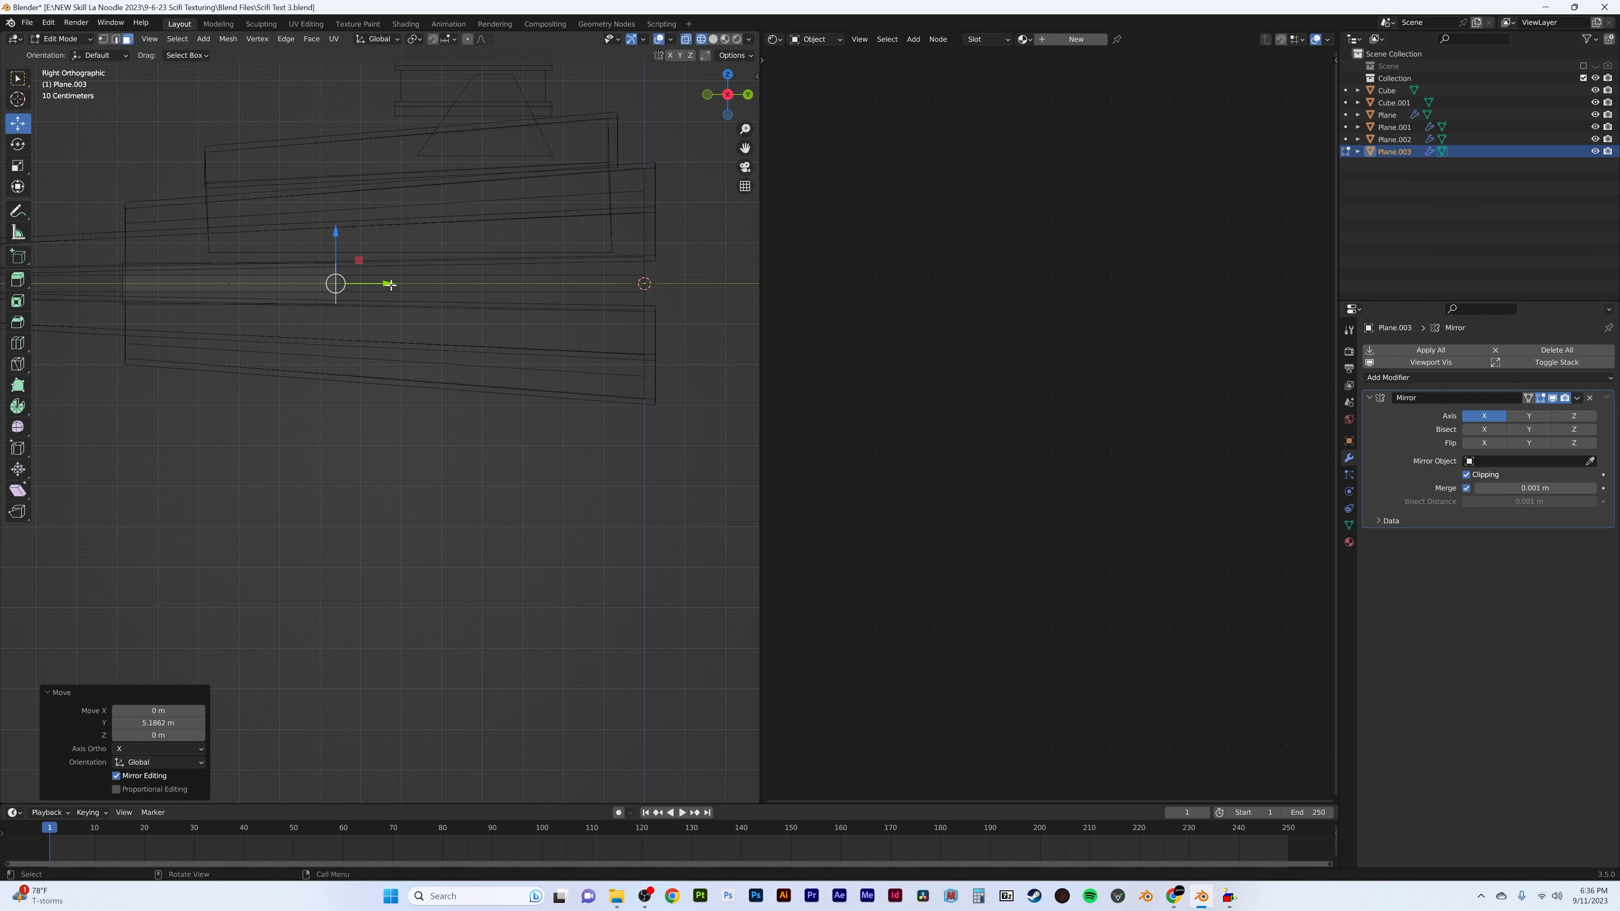
mouse_move(390, 285)
mouse_down()
mouse_move(528, 285)
mouse_move(359, 295)
mouse_move(373, 290)
mouse_up()
middle_drag(372, 291, 307, 380)
- Isolate the frame and delete its selected rear face loop
key(alt+z)
key(slash)
key(x)
click(460, 389)
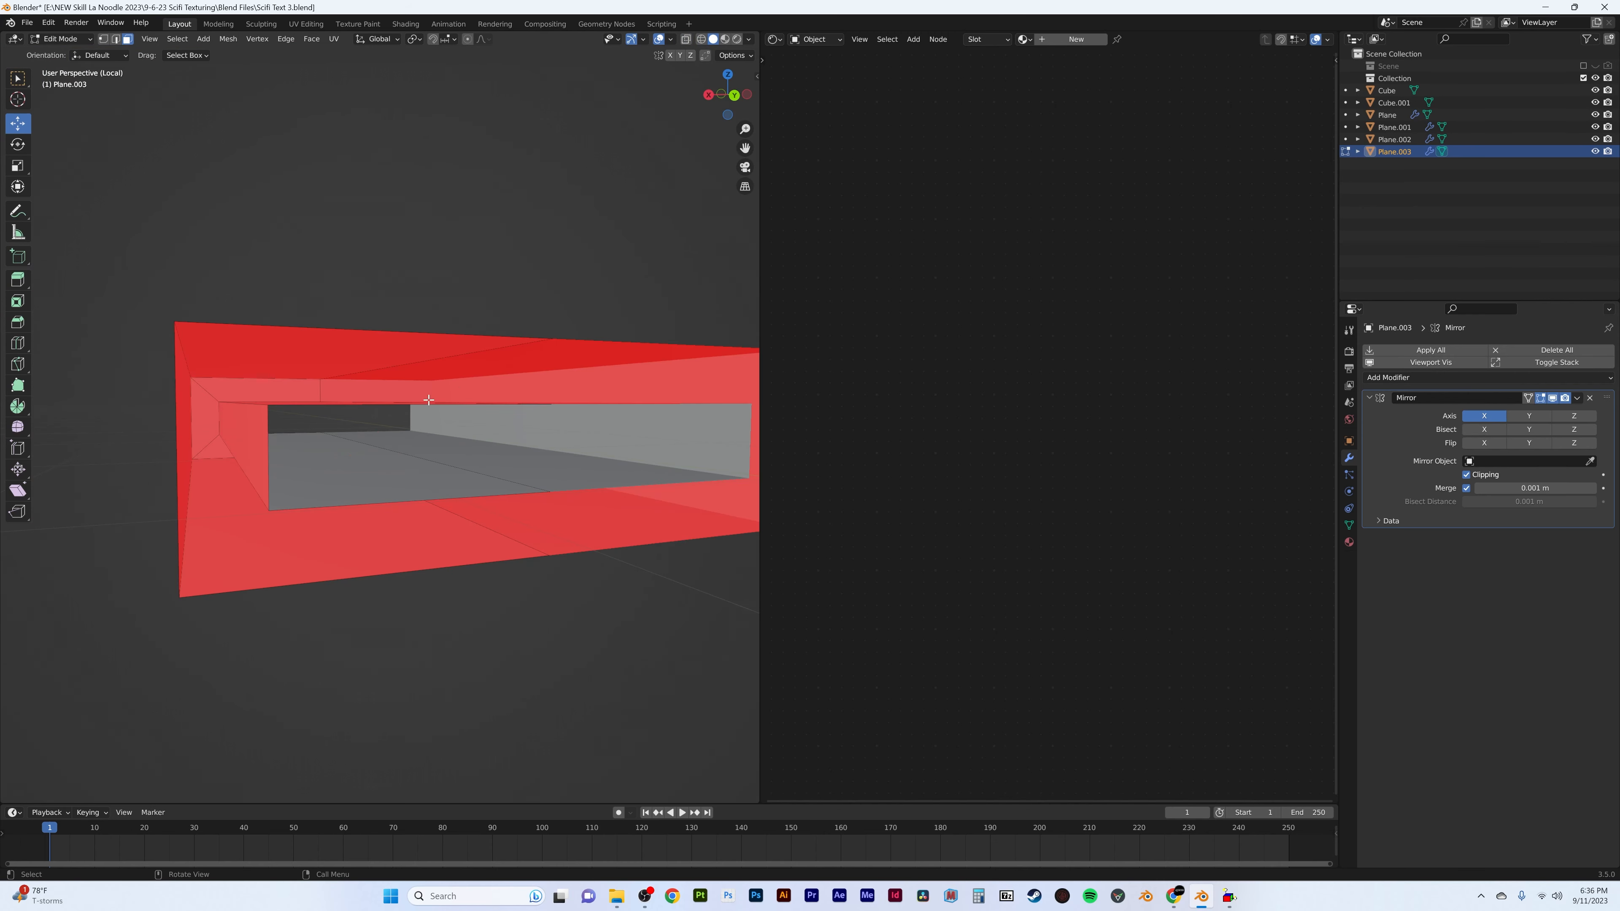
- Fill the open back end of the frame's inner tunnel with a face and return to the full scene
middle_drag(468, 423, 569, 443)
click(426, 460)
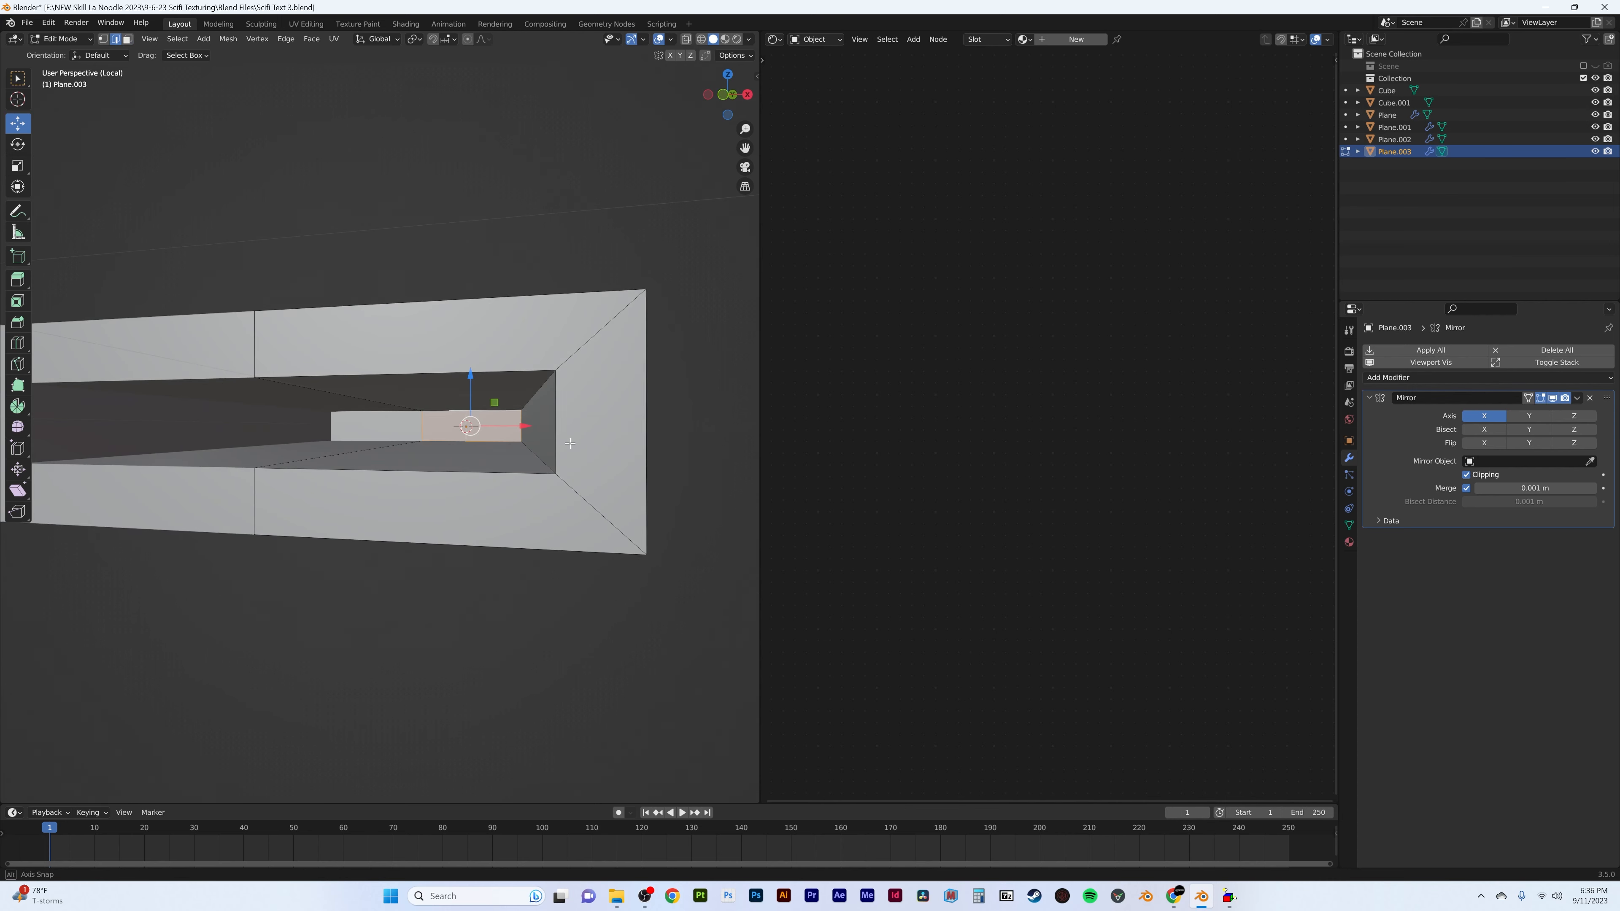
key(Tab)
key(slash)
key(Tab)
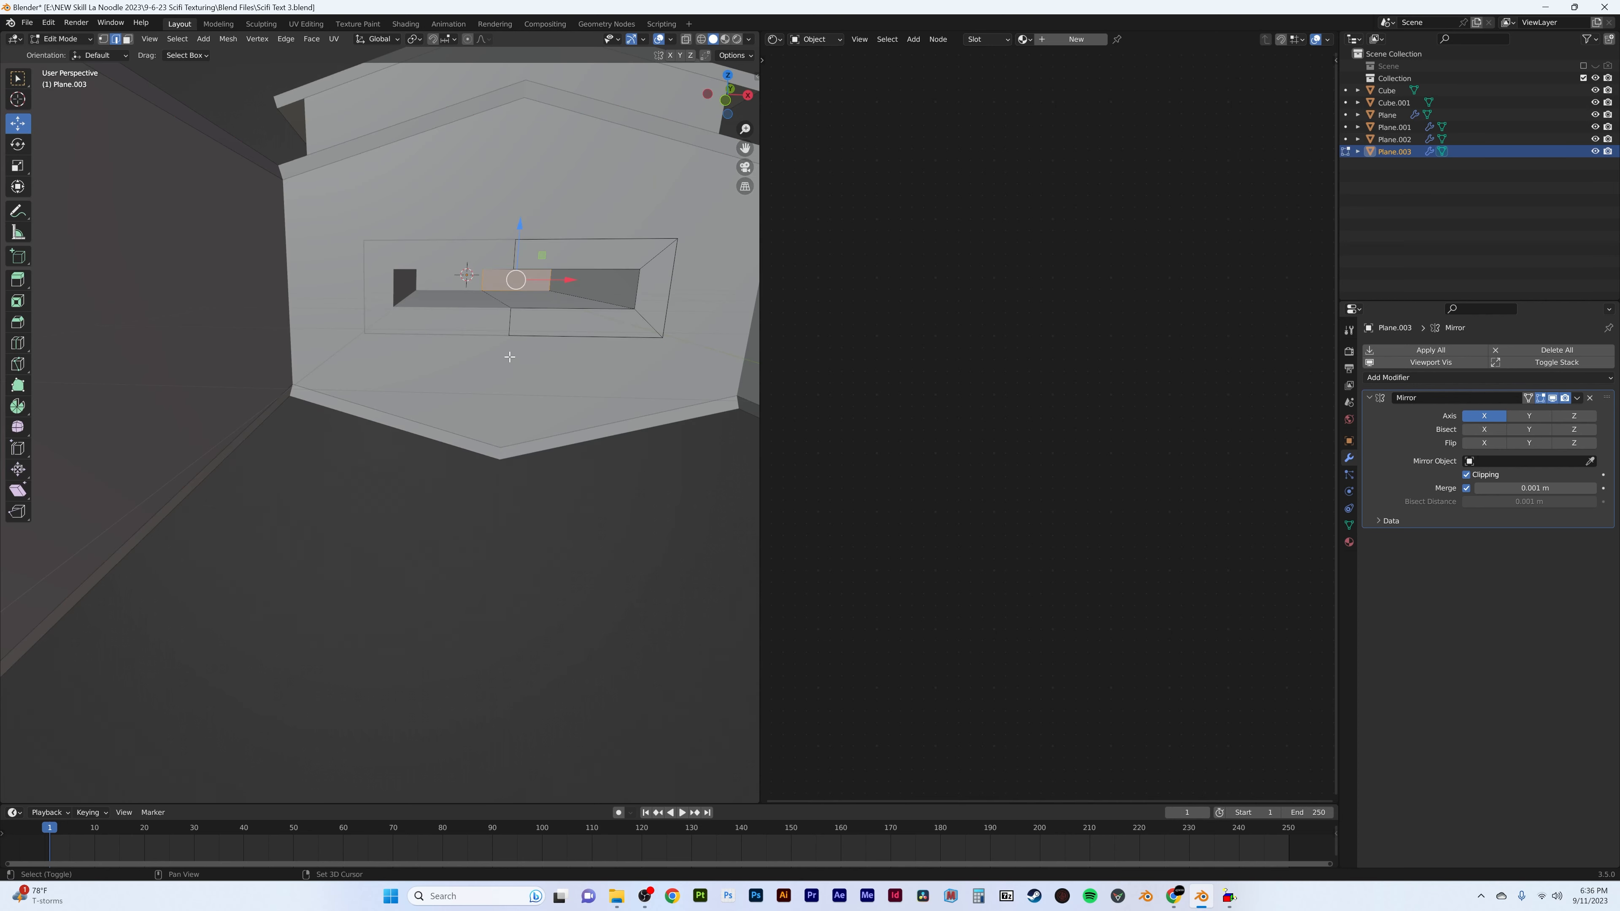
- Try to bevel the inner corner edges at the end of the frame's tunnel
key(KP_Decimal)
middle_drag(420, 415, 427, 408)
click(575, 286)
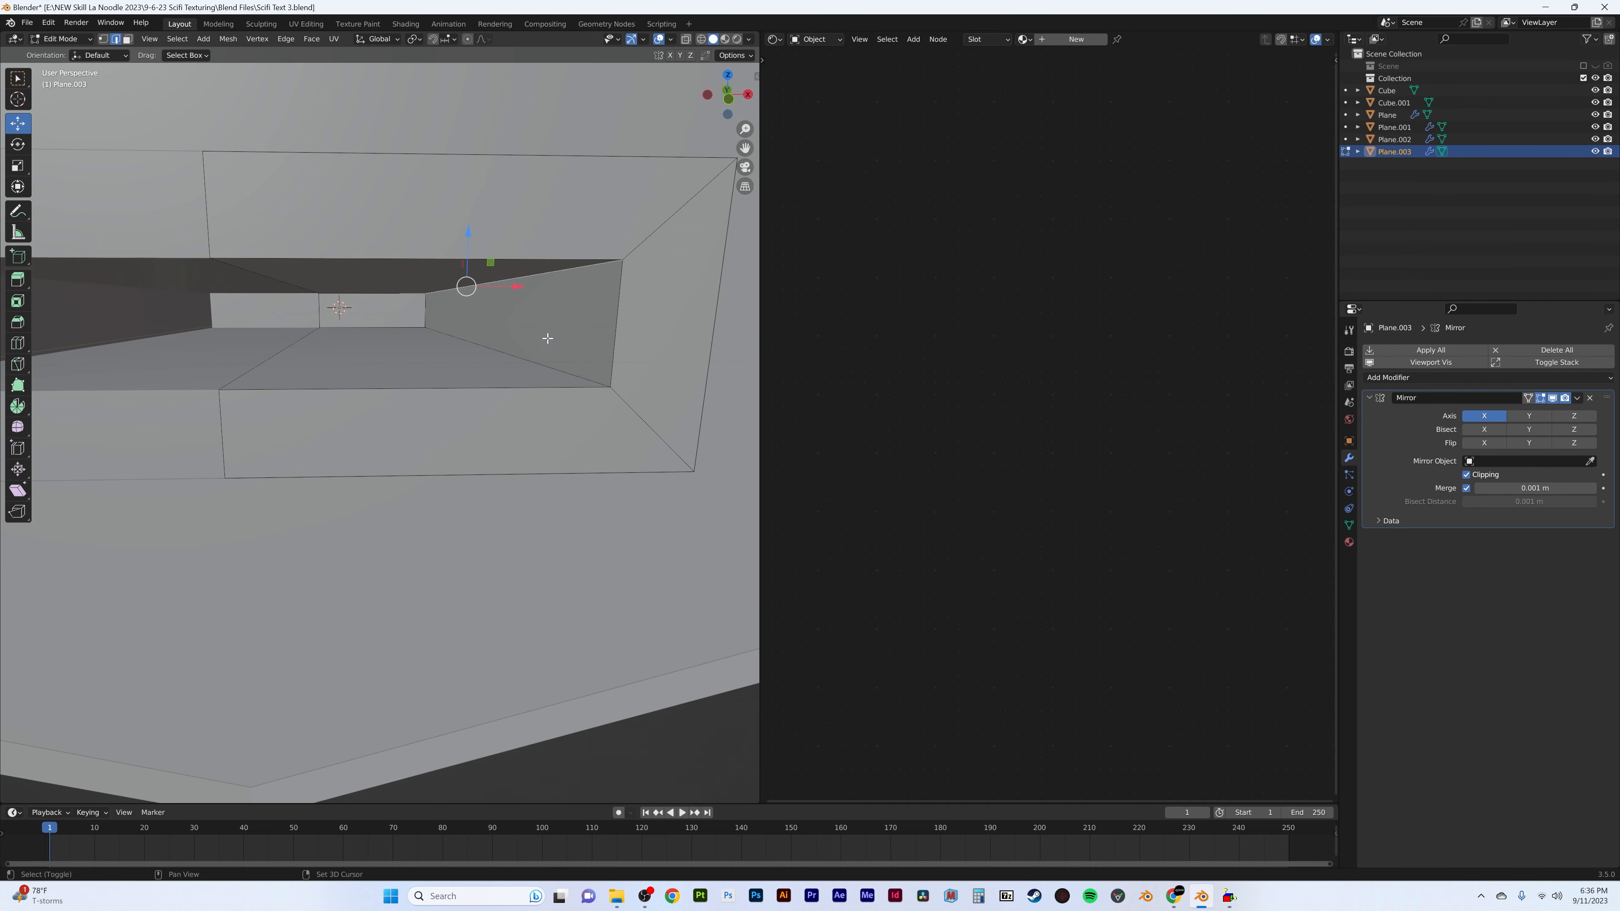
key(ctrl+b)
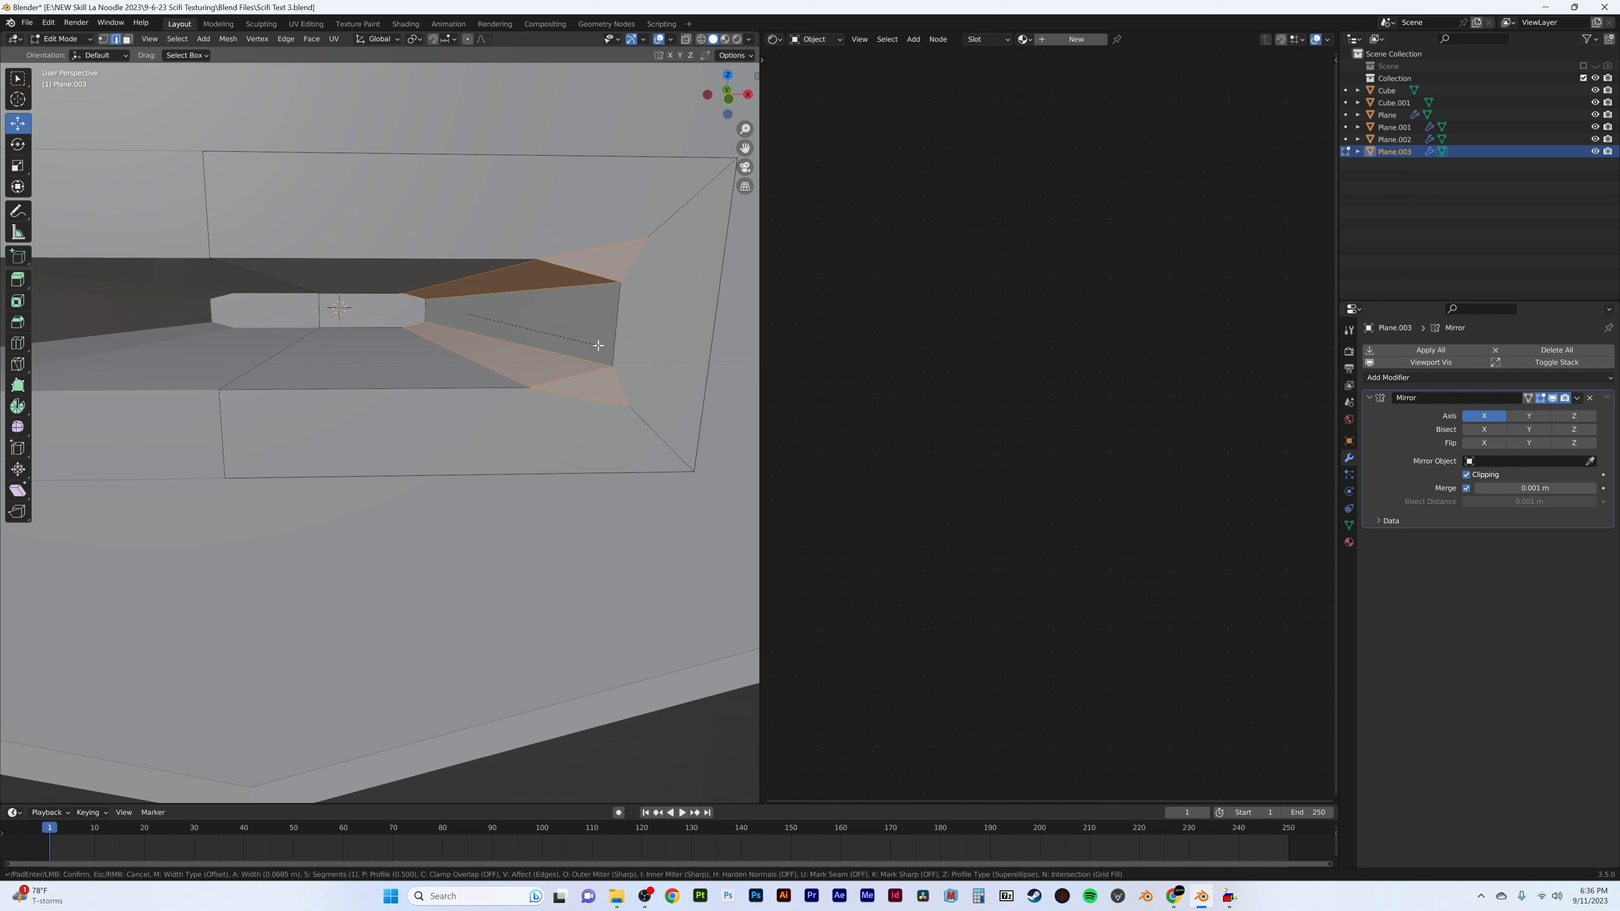
click(597, 345)
key(ctrl+z)
- Apply the frame object's scale and resume editing its mesh
key(Tab)
key(ctrl+a)
click(598, 345)
key(Tab)
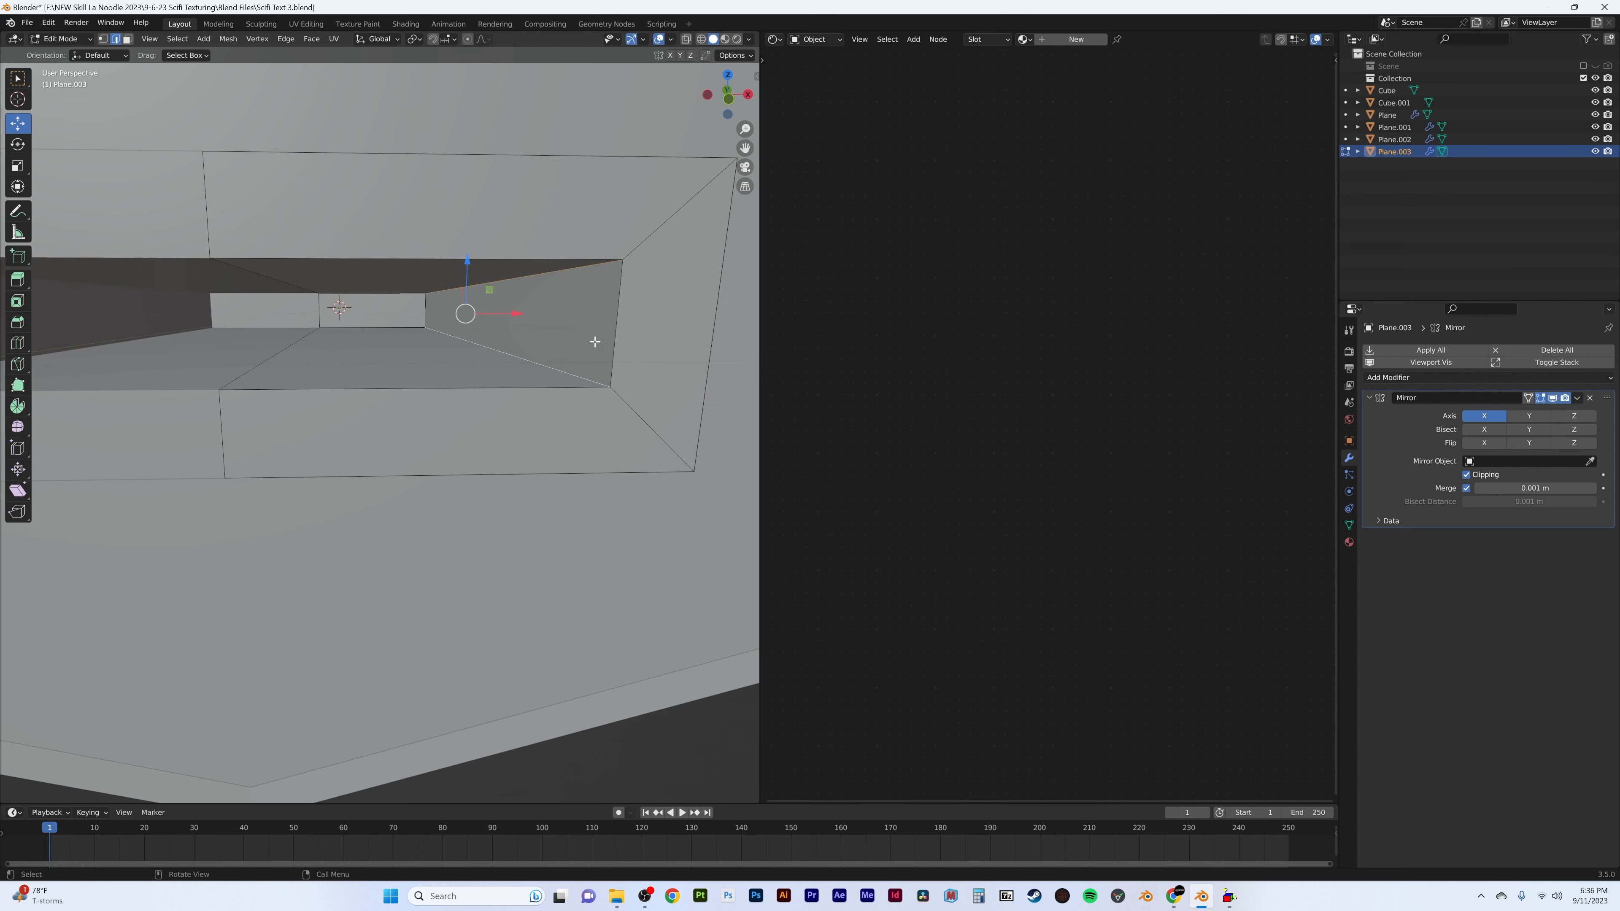
- Bevel the tunnel's inner corner edges with 3 segments and widen the bevel to round the opening's end
key(ctrl+b)
click(609, 354)
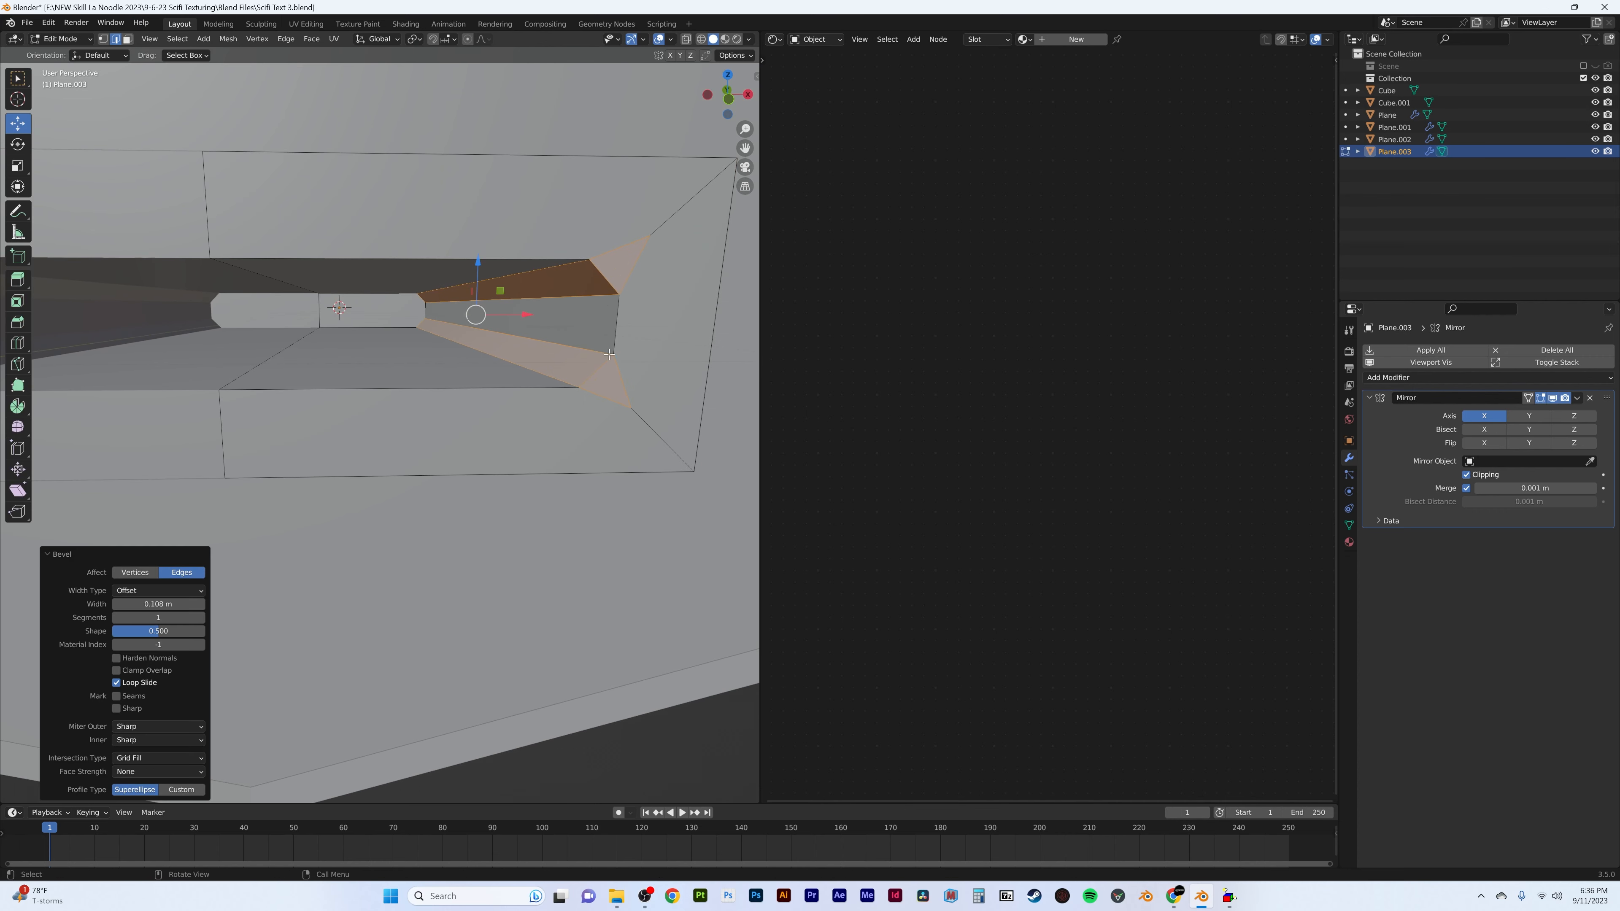
click(201, 615)
click(202, 615)
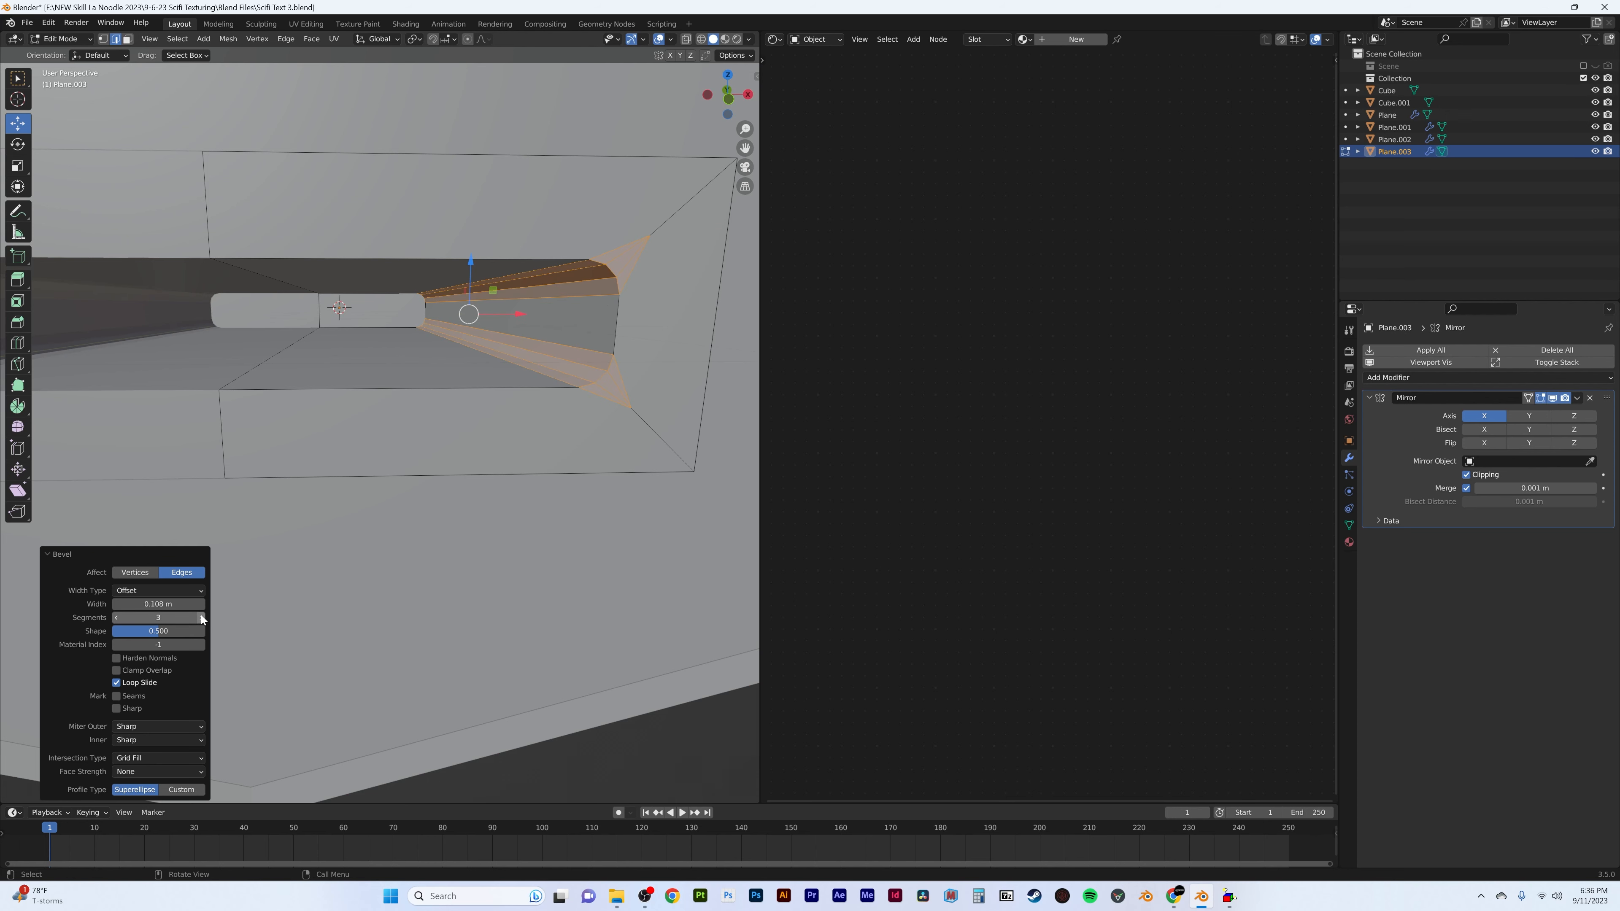
drag(165, 609, 198, 609)
- Shade the hangar frame auto smooth in Object Mode and deselect it
key(Tab)
right_click(539, 307)
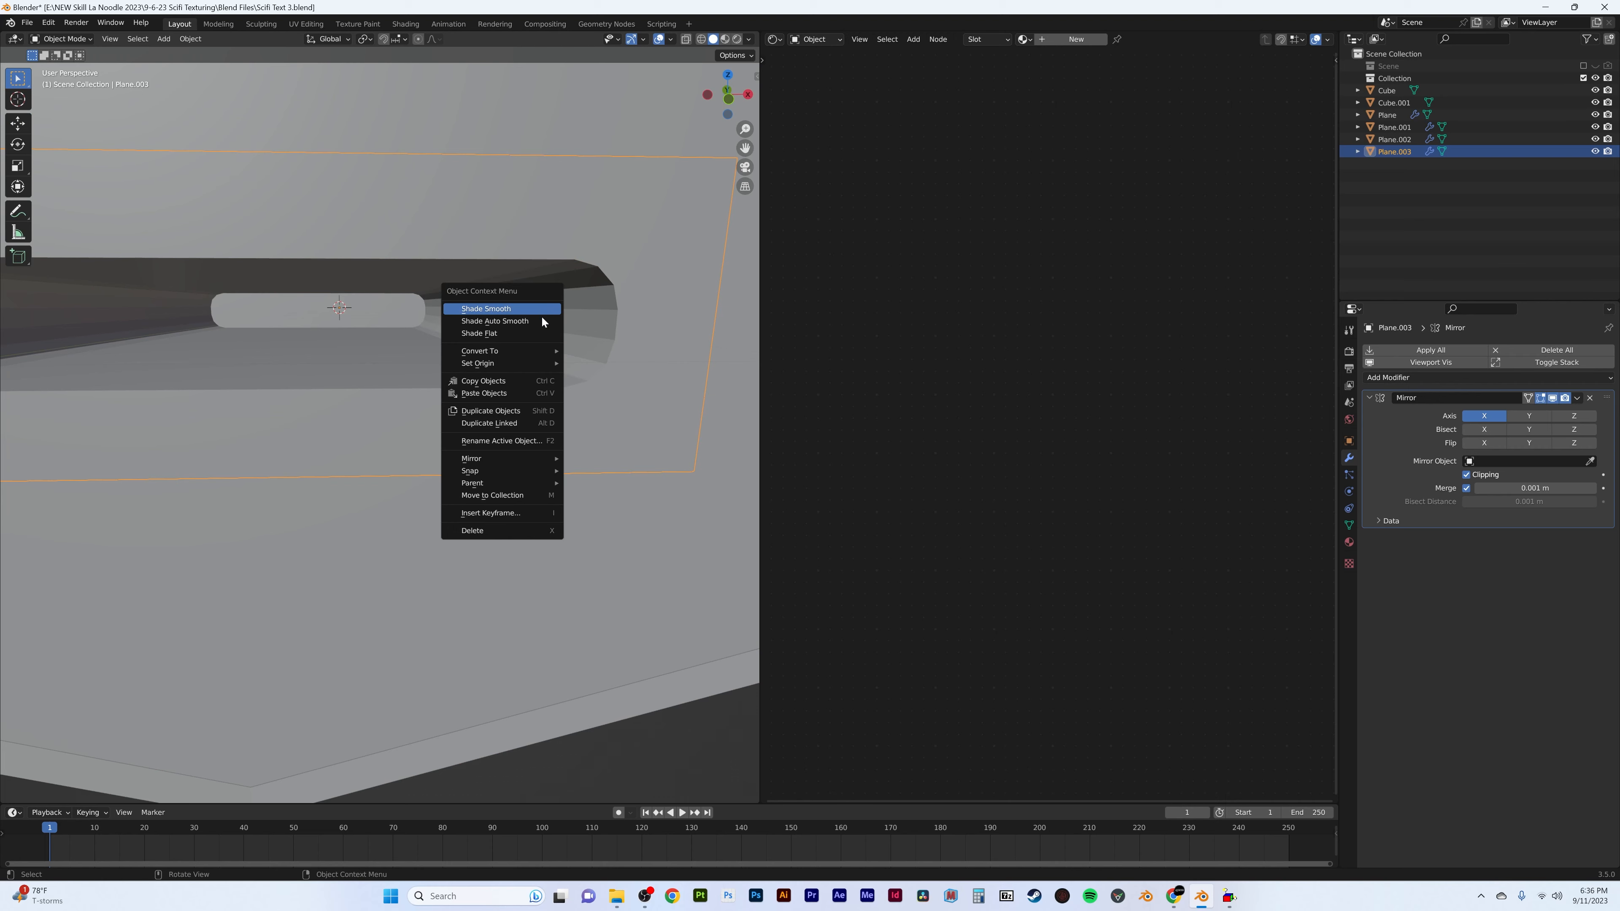
click(542, 320)
middle_drag(541, 321, 509, 355)
key(alt+a)
scroll(402, 397, down, 4)
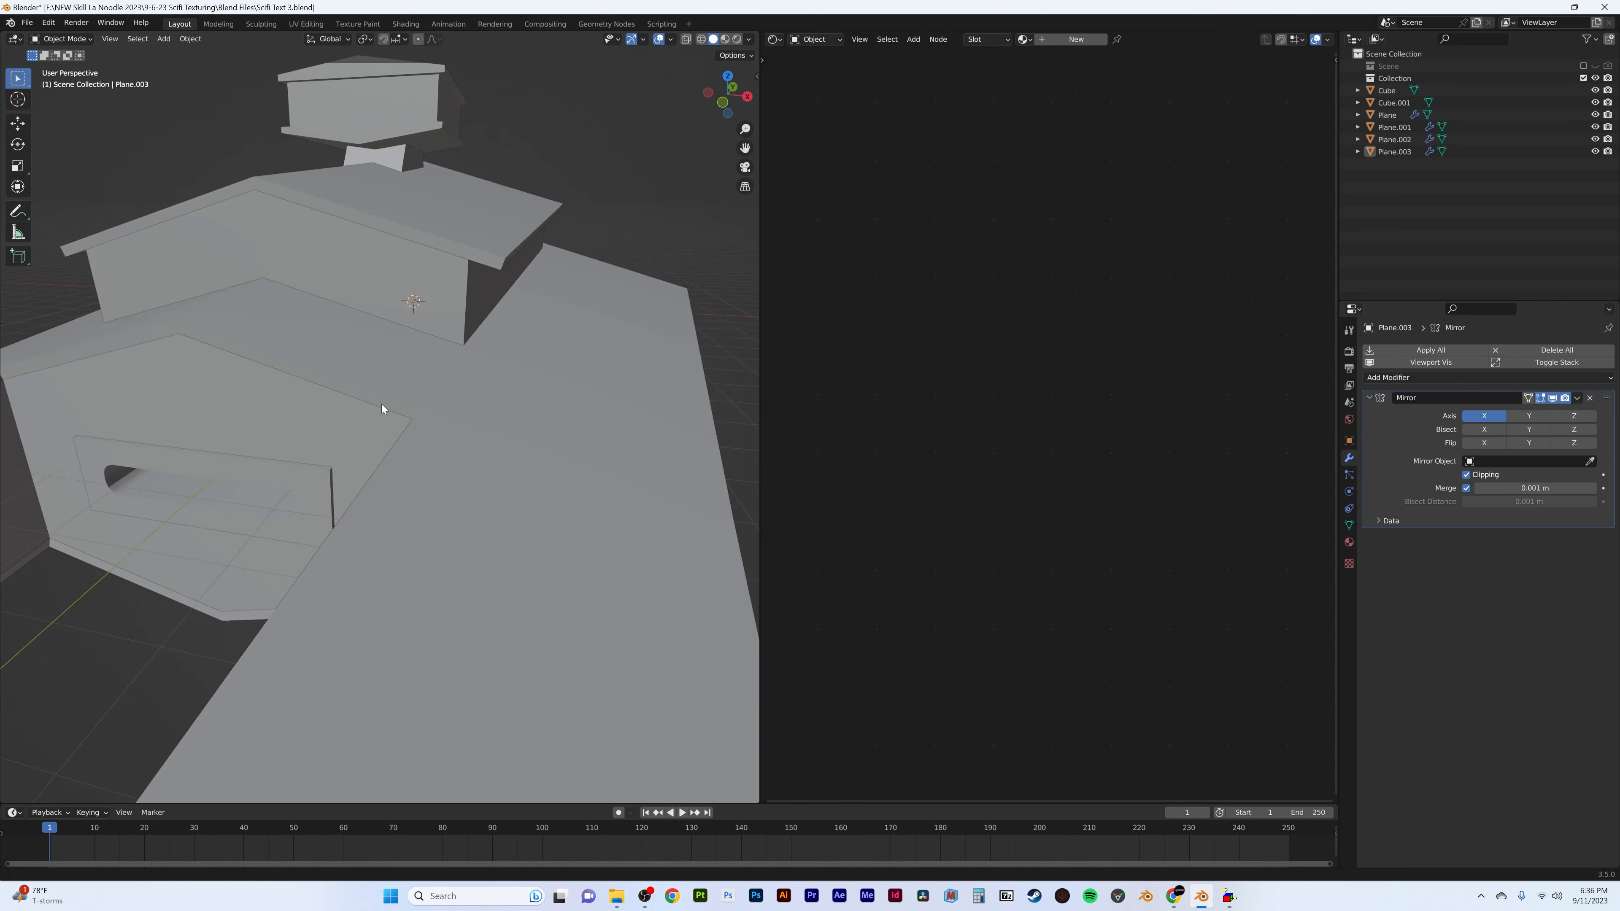
- Move the armour plate's inner edge between the prongs inward about 0.25 m along X
middle_drag(381, 404, 499, 304)
click(403, 129)
key(Tab)
middle_drag(403, 128, 409, 162)
scroll(408, 163, down, 6)
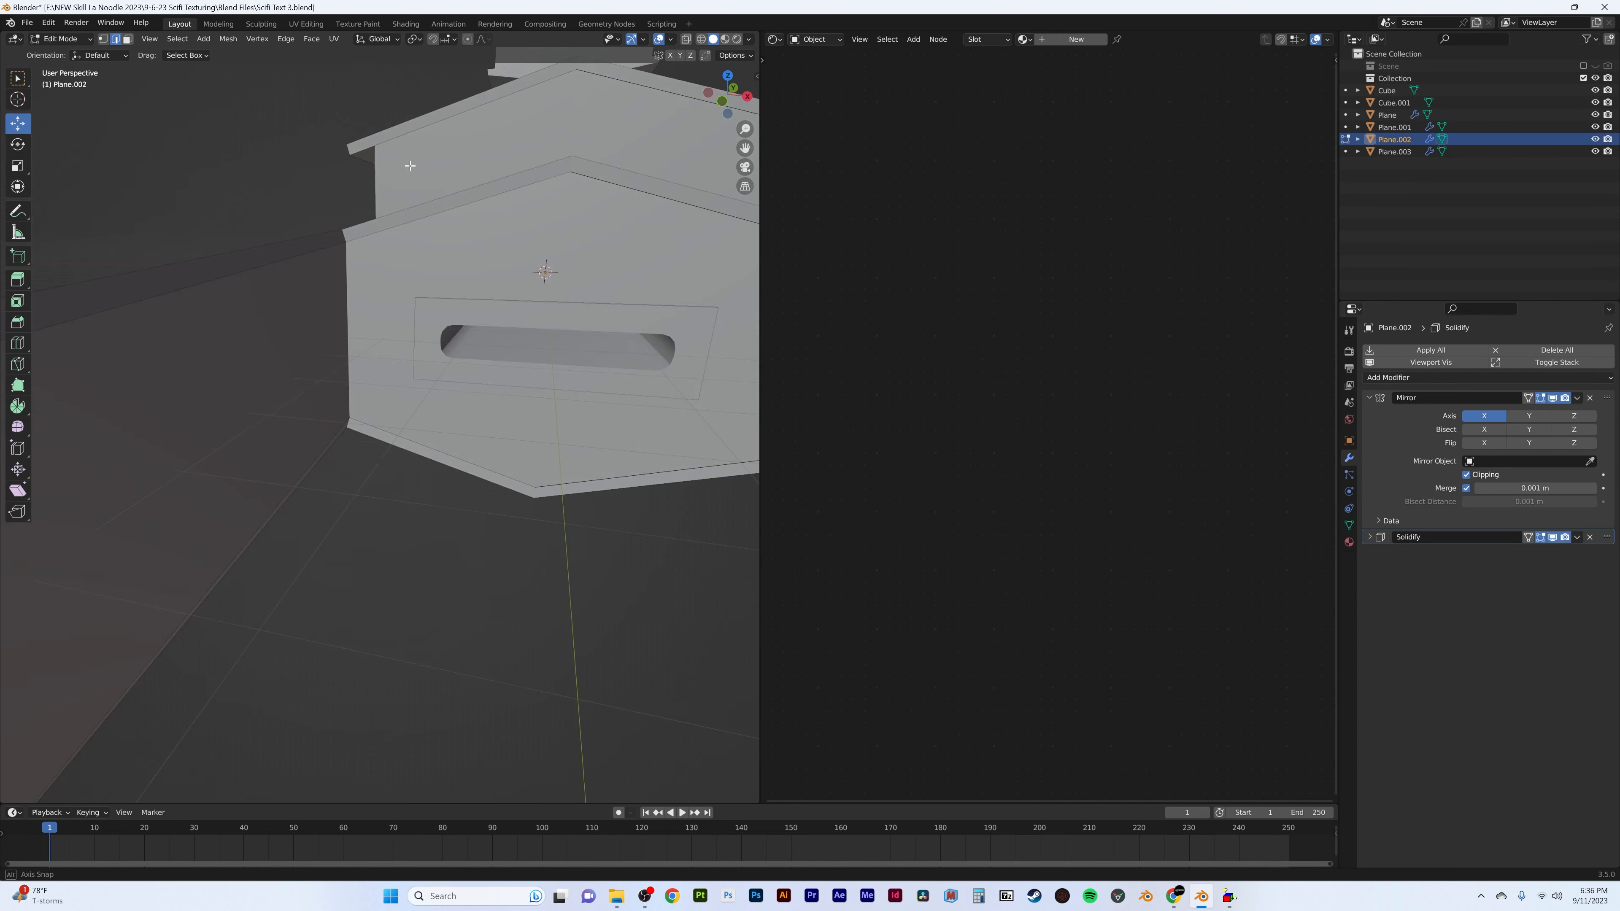
shift+middle_drag(536, 317, 470, 413)
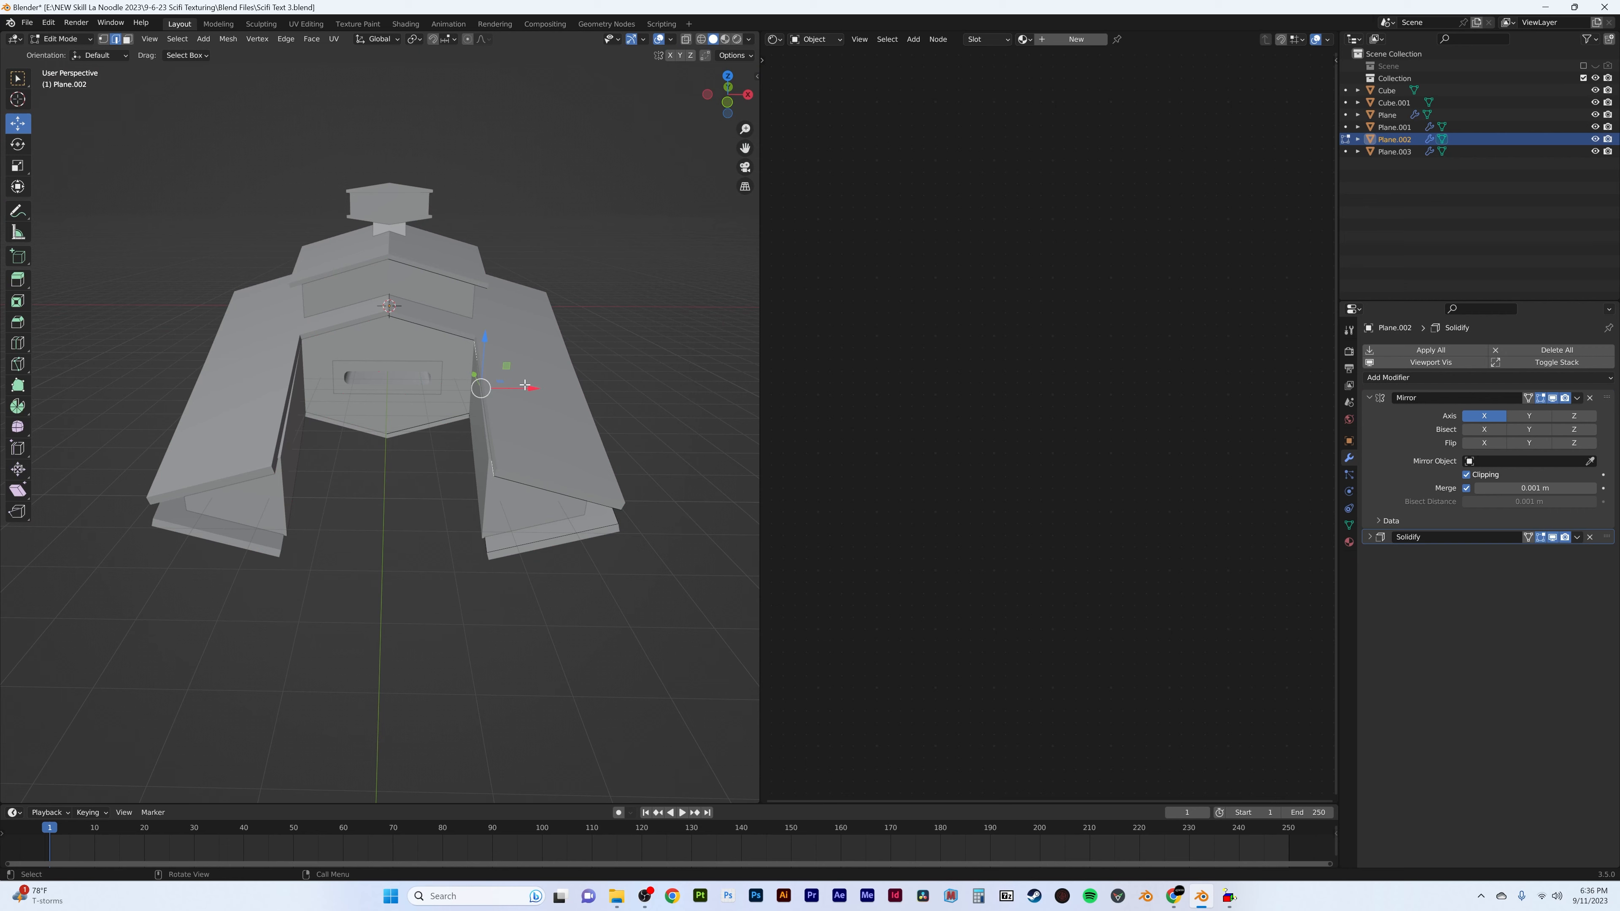
drag(525, 385, 514, 386)
key(KP_1)
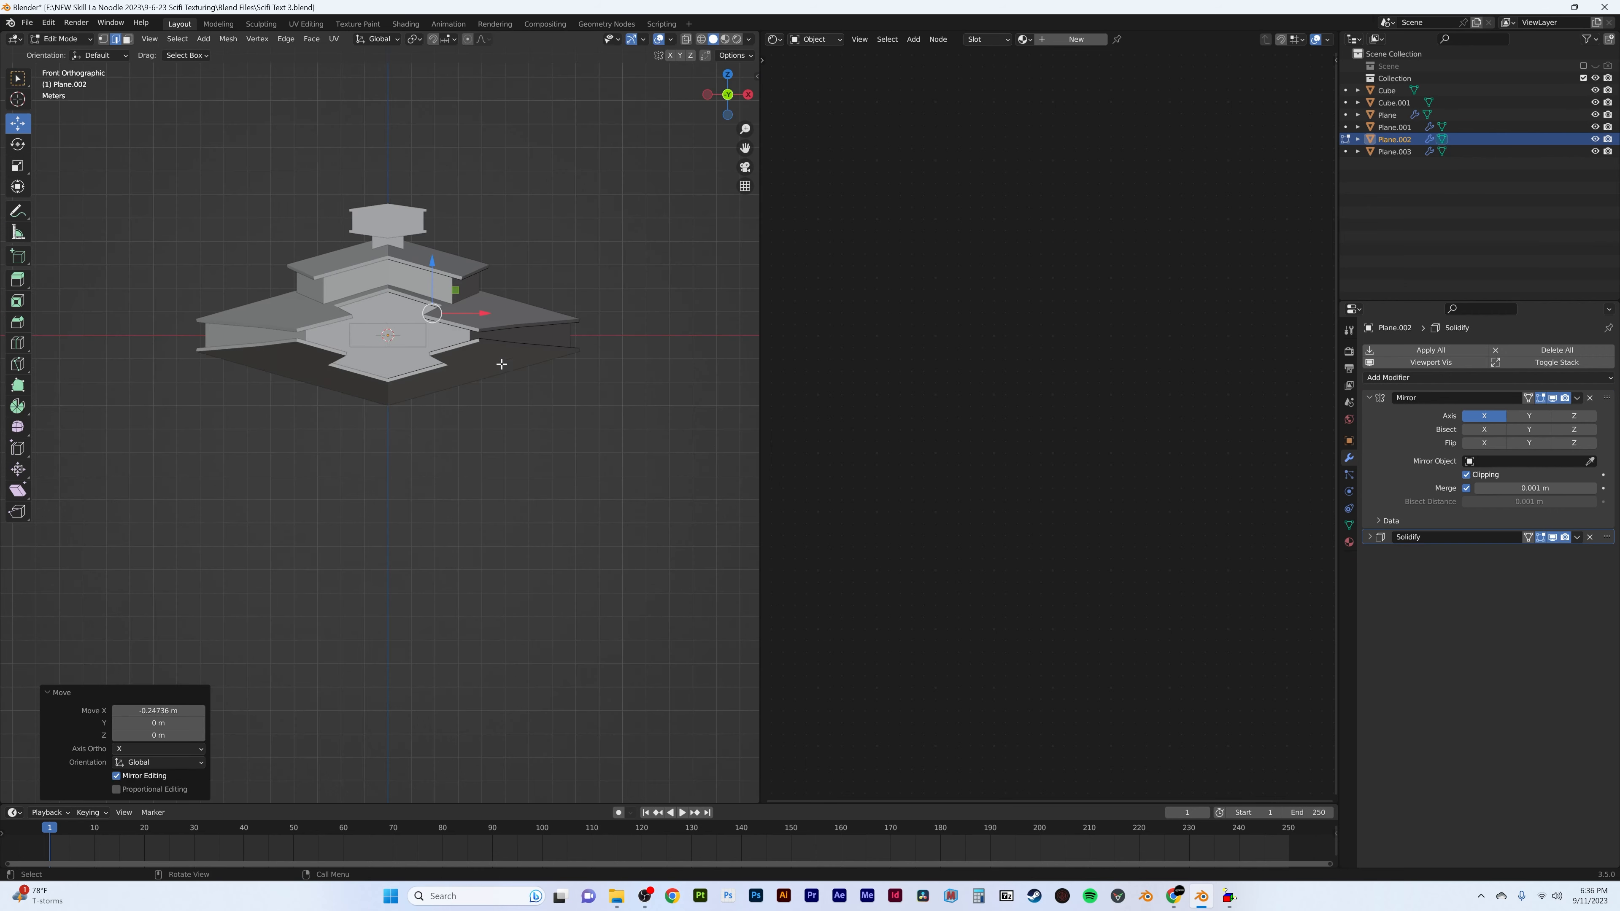
- Move the armour plate's front edge above the hangar slot forward along Y, finish mesh editing and deselect
scroll(501, 364, up, 8)
middle_drag(466, 334, 375, 365)
scroll(456, 388, down, 5)
click(444, 358)
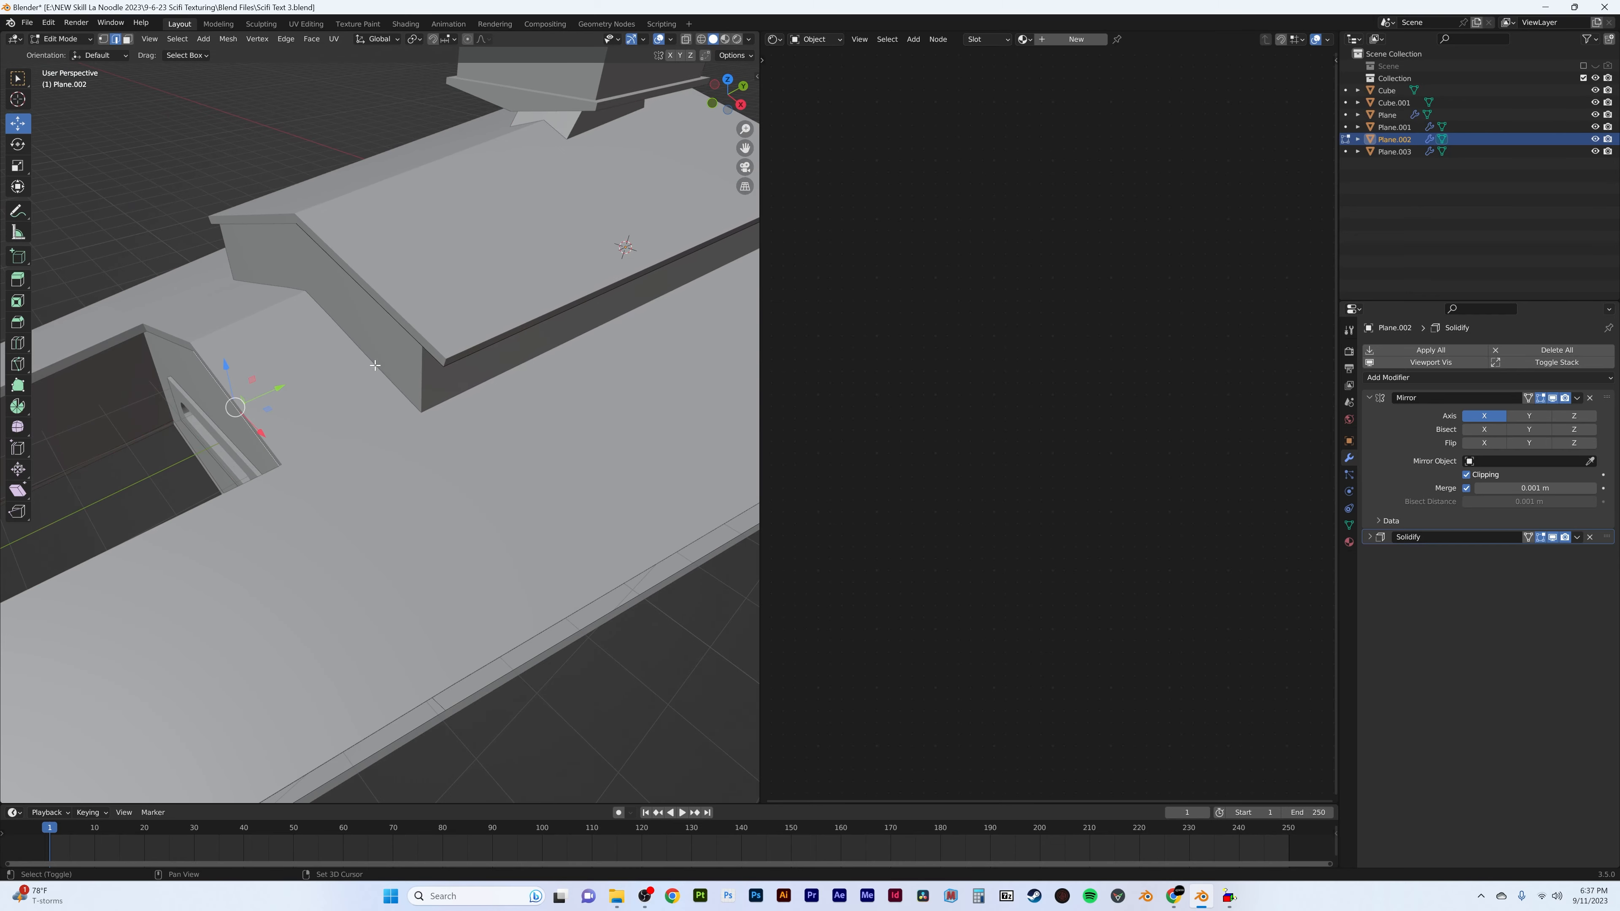
drag(277, 389, 254, 400)
middle_drag(254, 400, 392, 316)
key(Tab)
scroll(391, 269, down, 4)
click(539, 319)
middle_drag(553, 325, 476, 344)
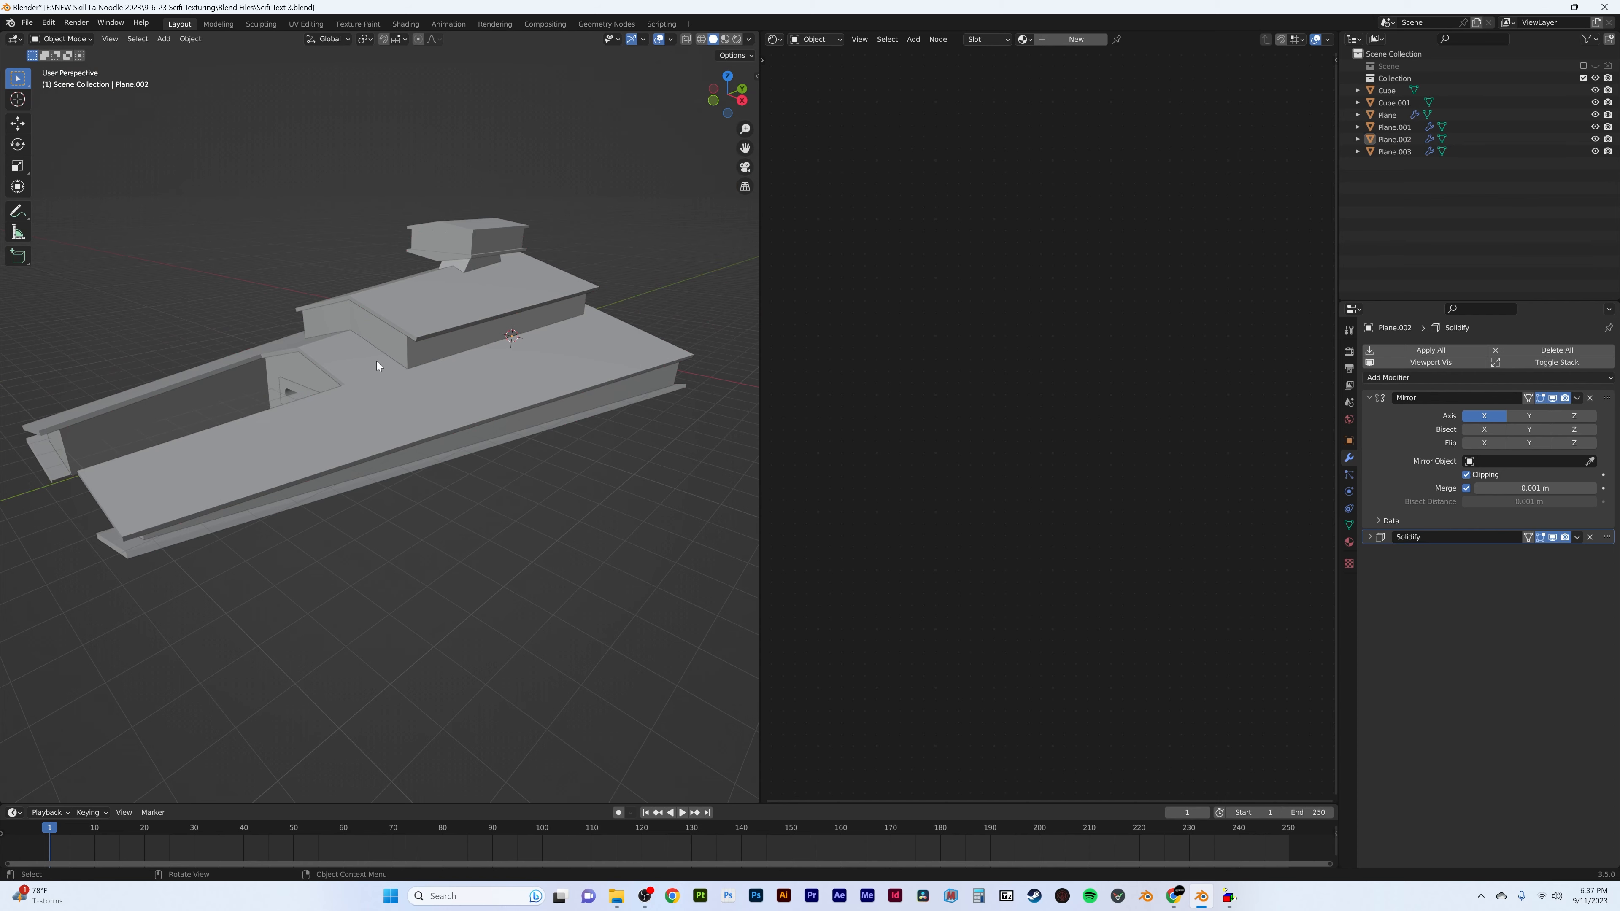
- Isolate the lower hull object in local view and open its mesh for editing
middle_drag(377, 366, 433, 372)
click(435, 372)
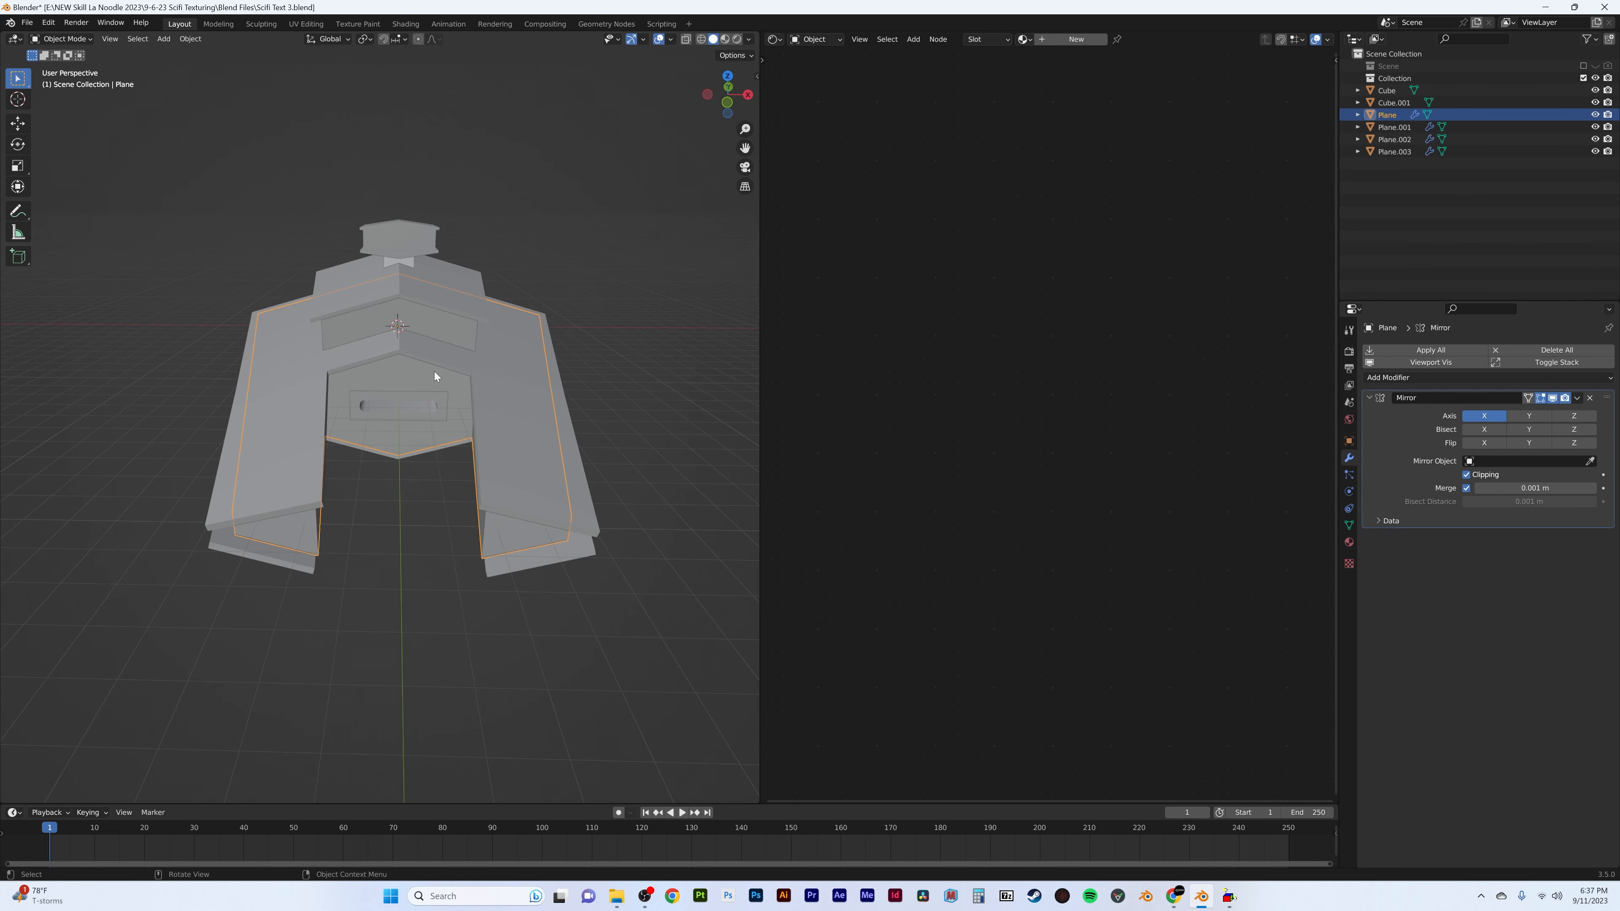
key(KP_Divide)
key(Tab)
click(418, 362)
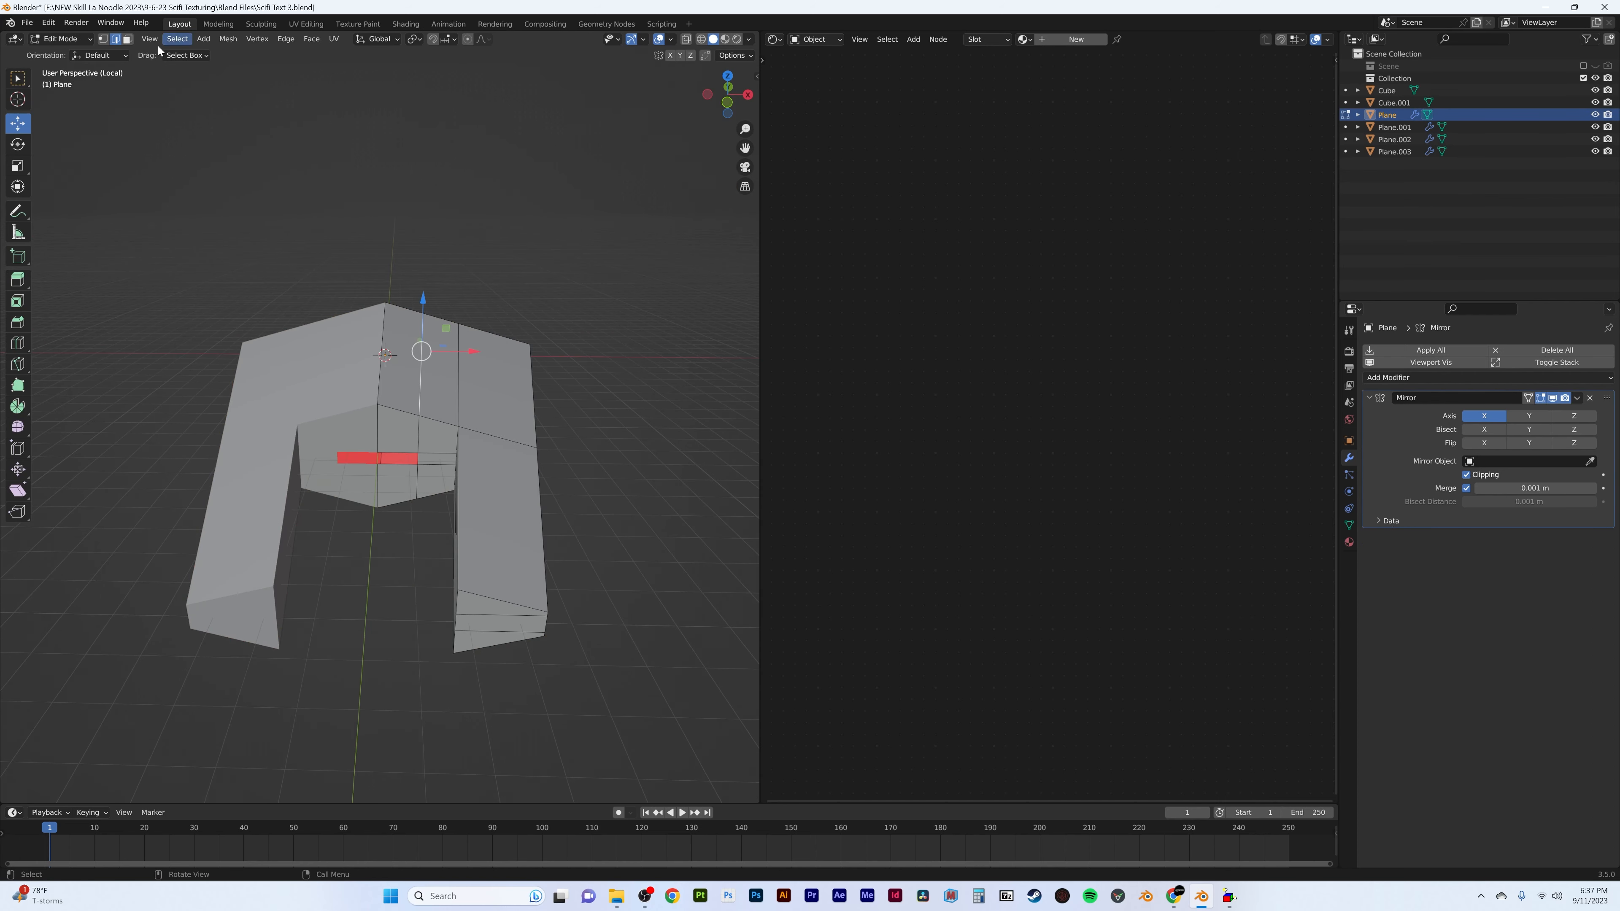
- Delete the lower hull's top and underside faces covered by the armour plates, including those along the prong
click(127, 40)
click(398, 336)
shift+click(444, 360)
shift+click(499, 418)
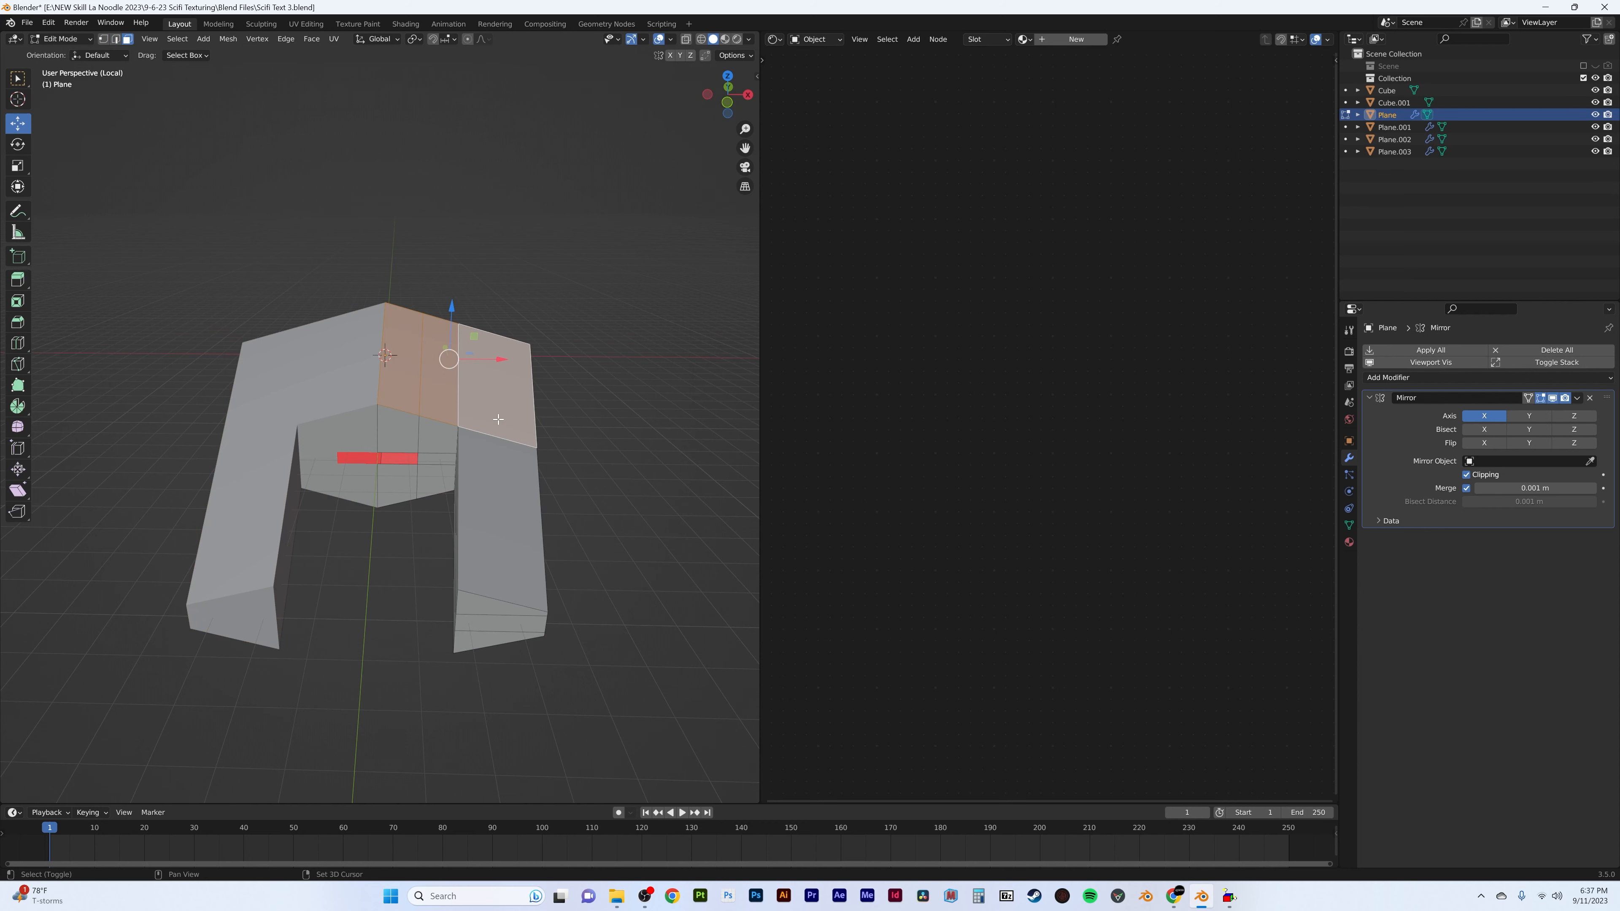
shift+click(526, 452)
middle_drag(530, 446, 528, 364)
shift+click(523, 370)
shift+click(497, 464)
shift+click(433, 479)
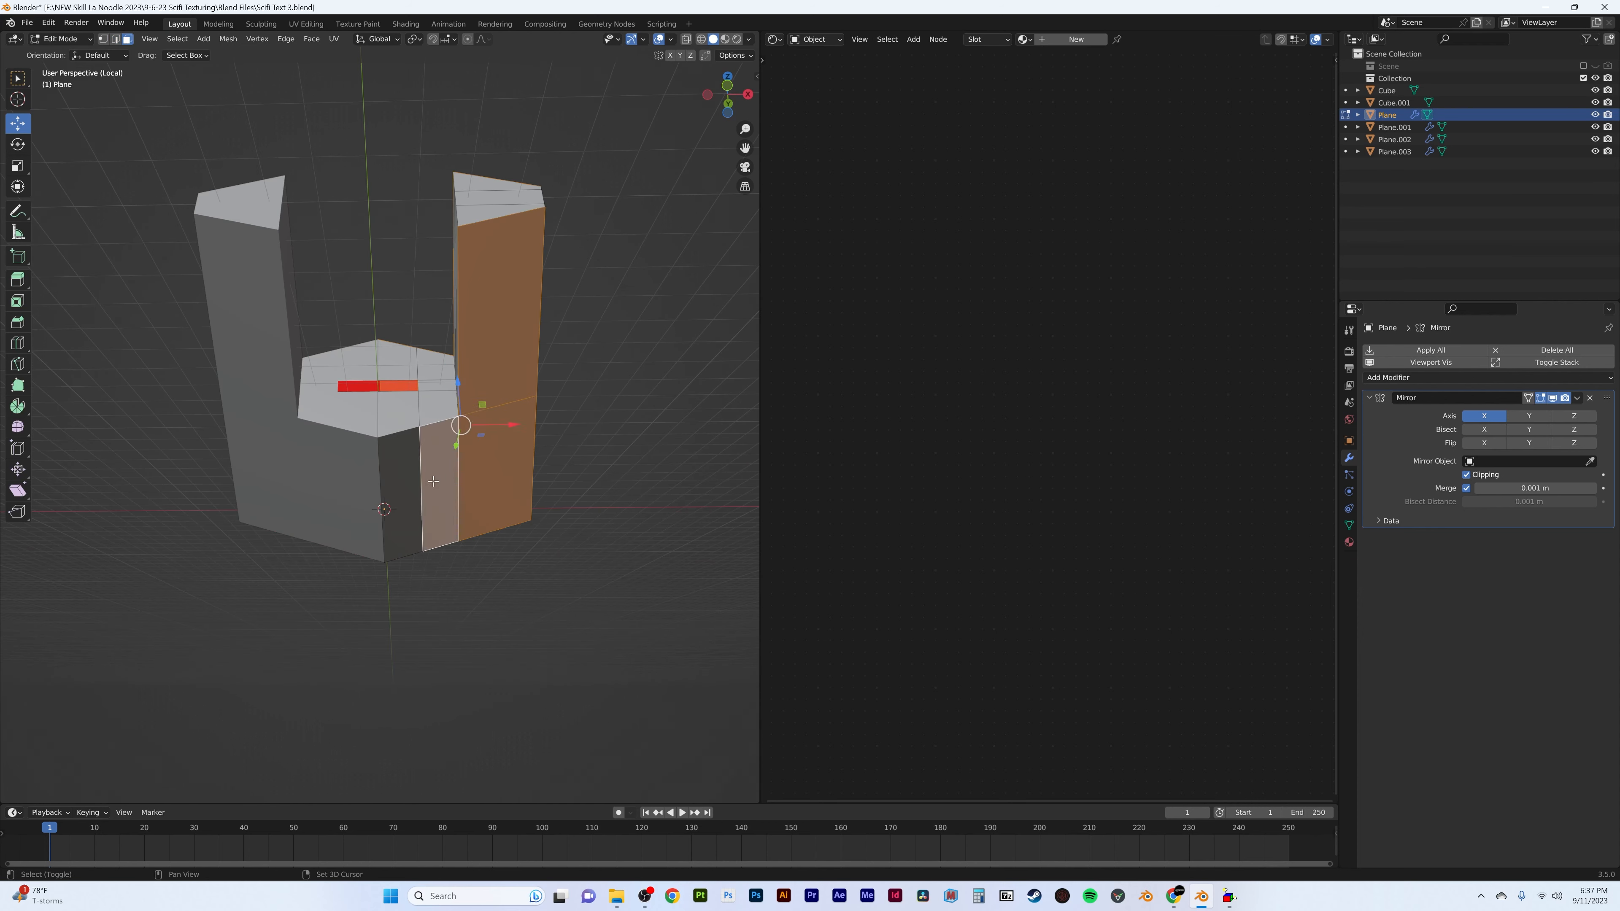
shift+click(408, 485)
key(x)
click(411, 485)
key(Tab)
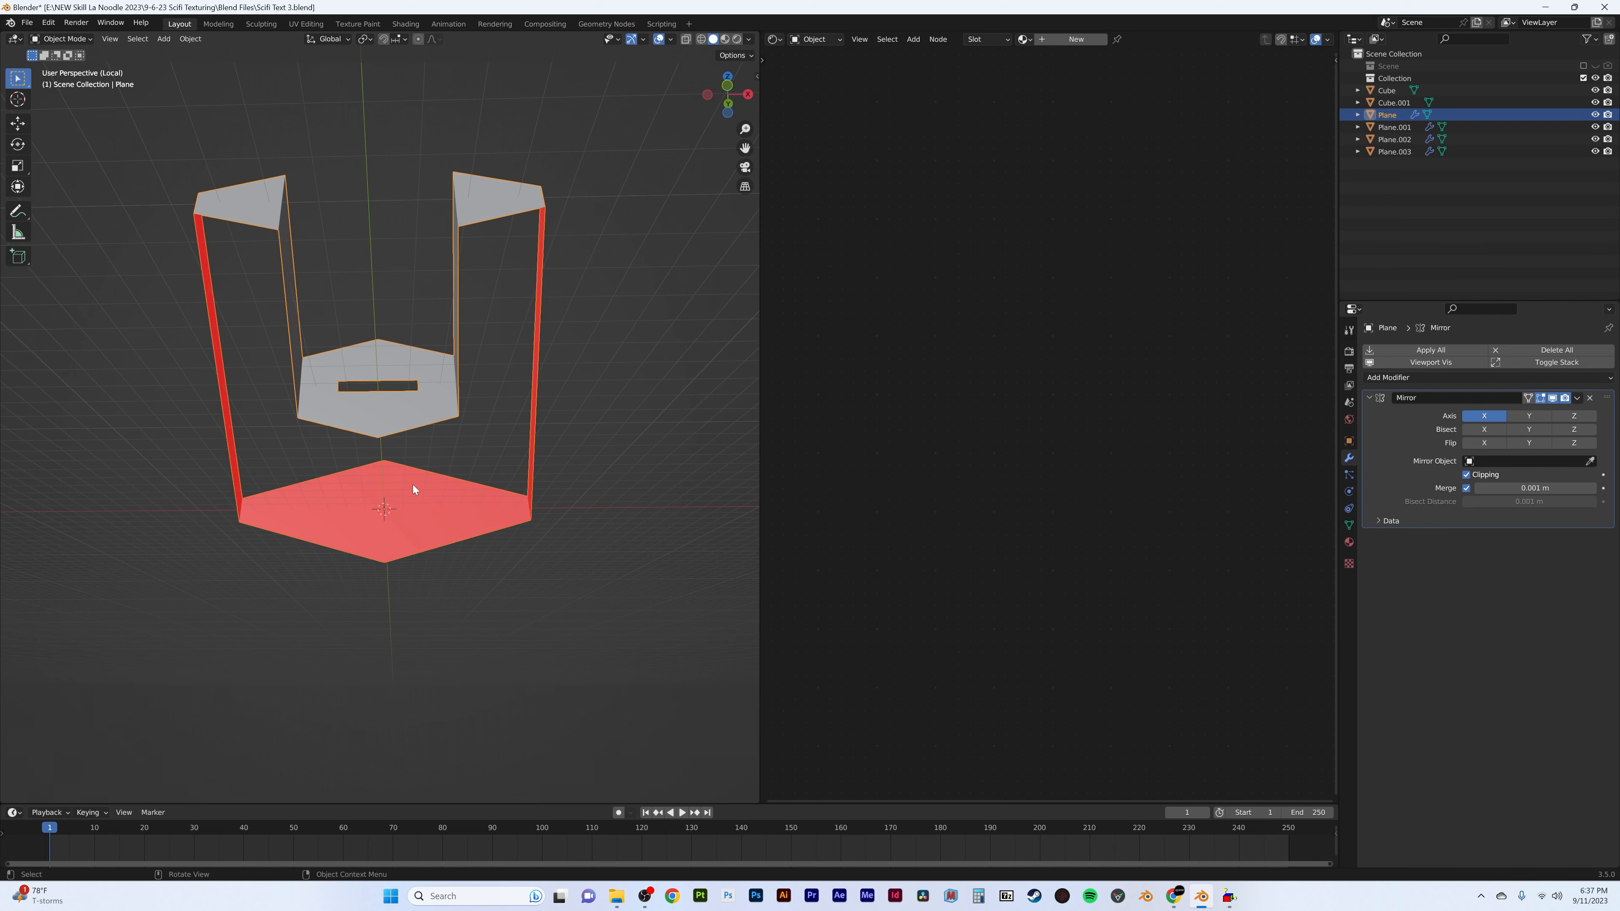
- Check the opened lower hull and return to the full scene in Object Mode
key(KP_Divide)
key(KP_Divide)
key(Tab)
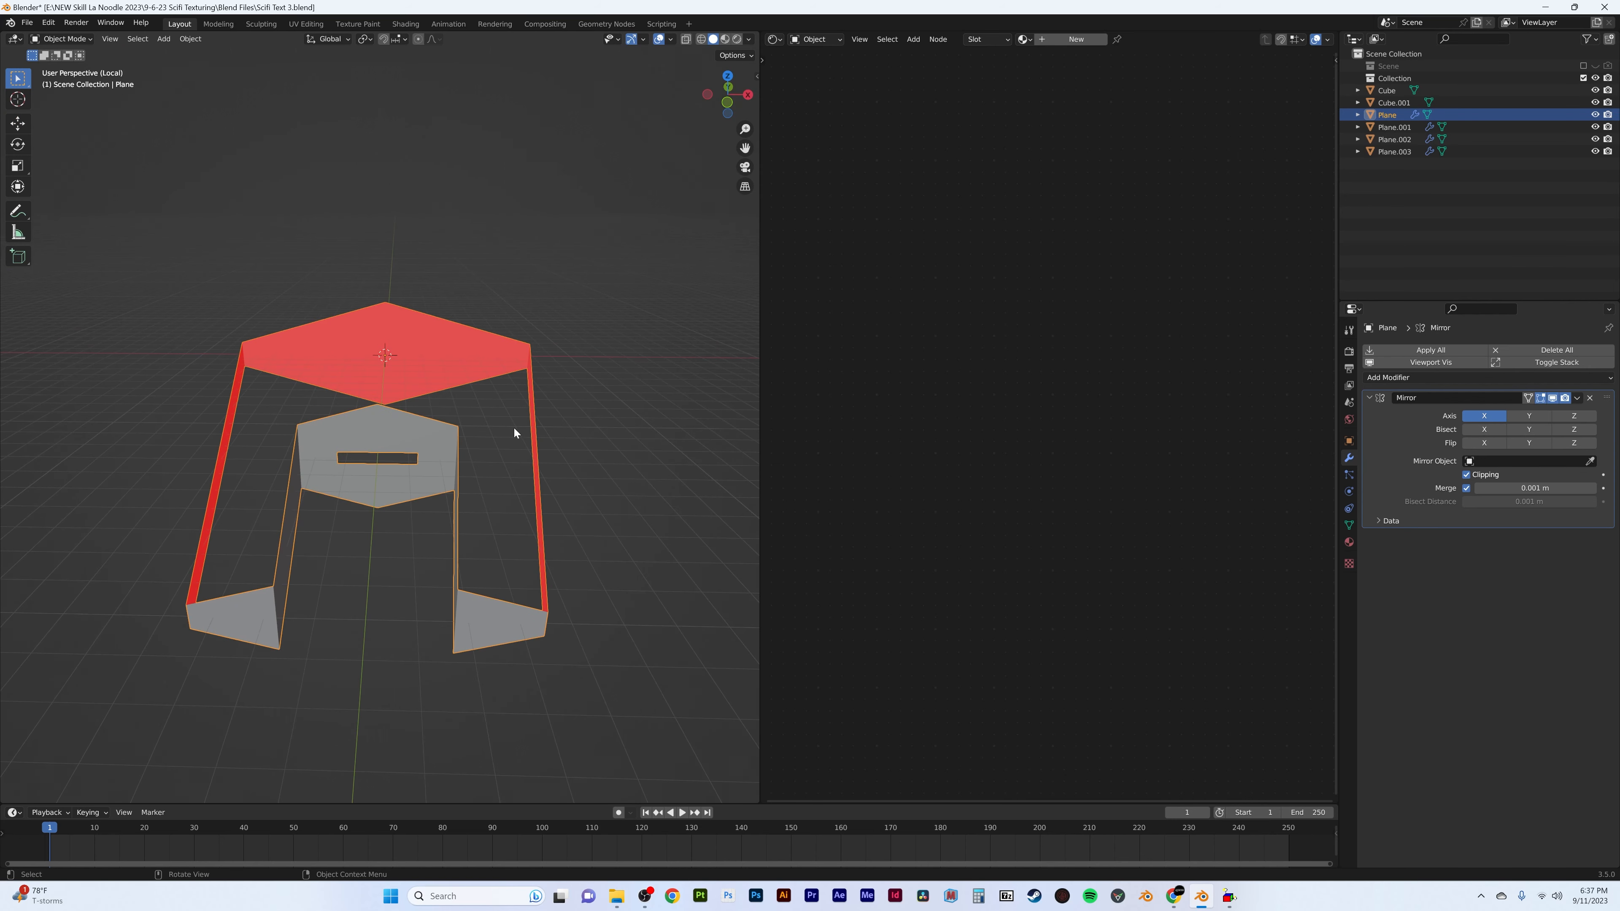
key(KP_Divide)
key(Tab)
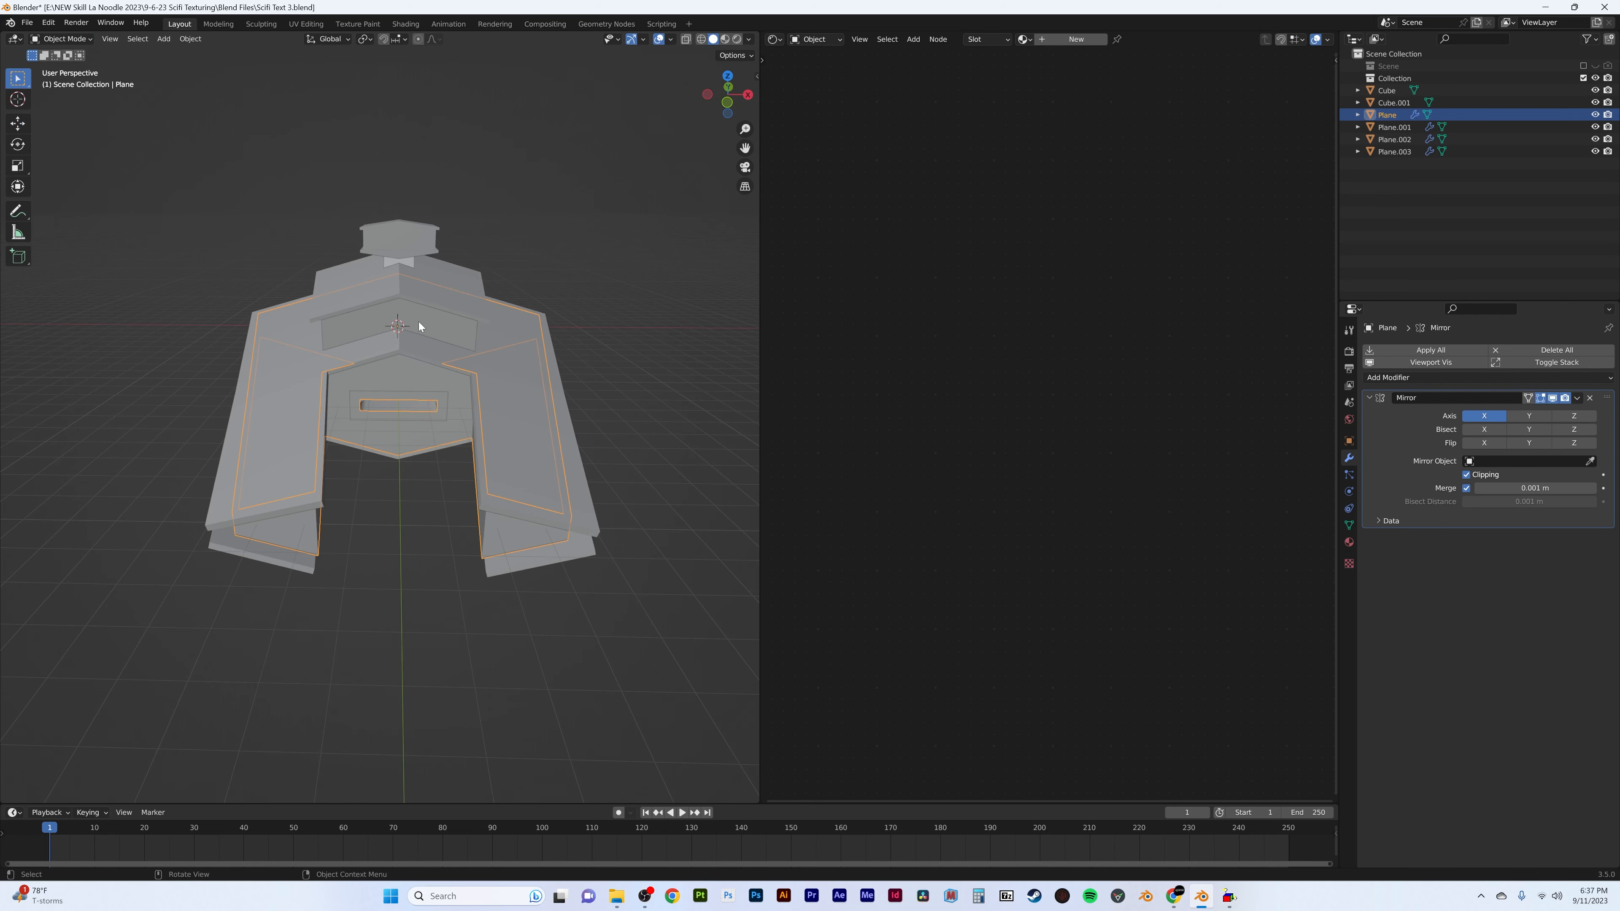
- Isolate the upper hull block, delete its covered sloping top face and return to the full scene
click(433, 318)
key(KP_Divide)
key(Tab)
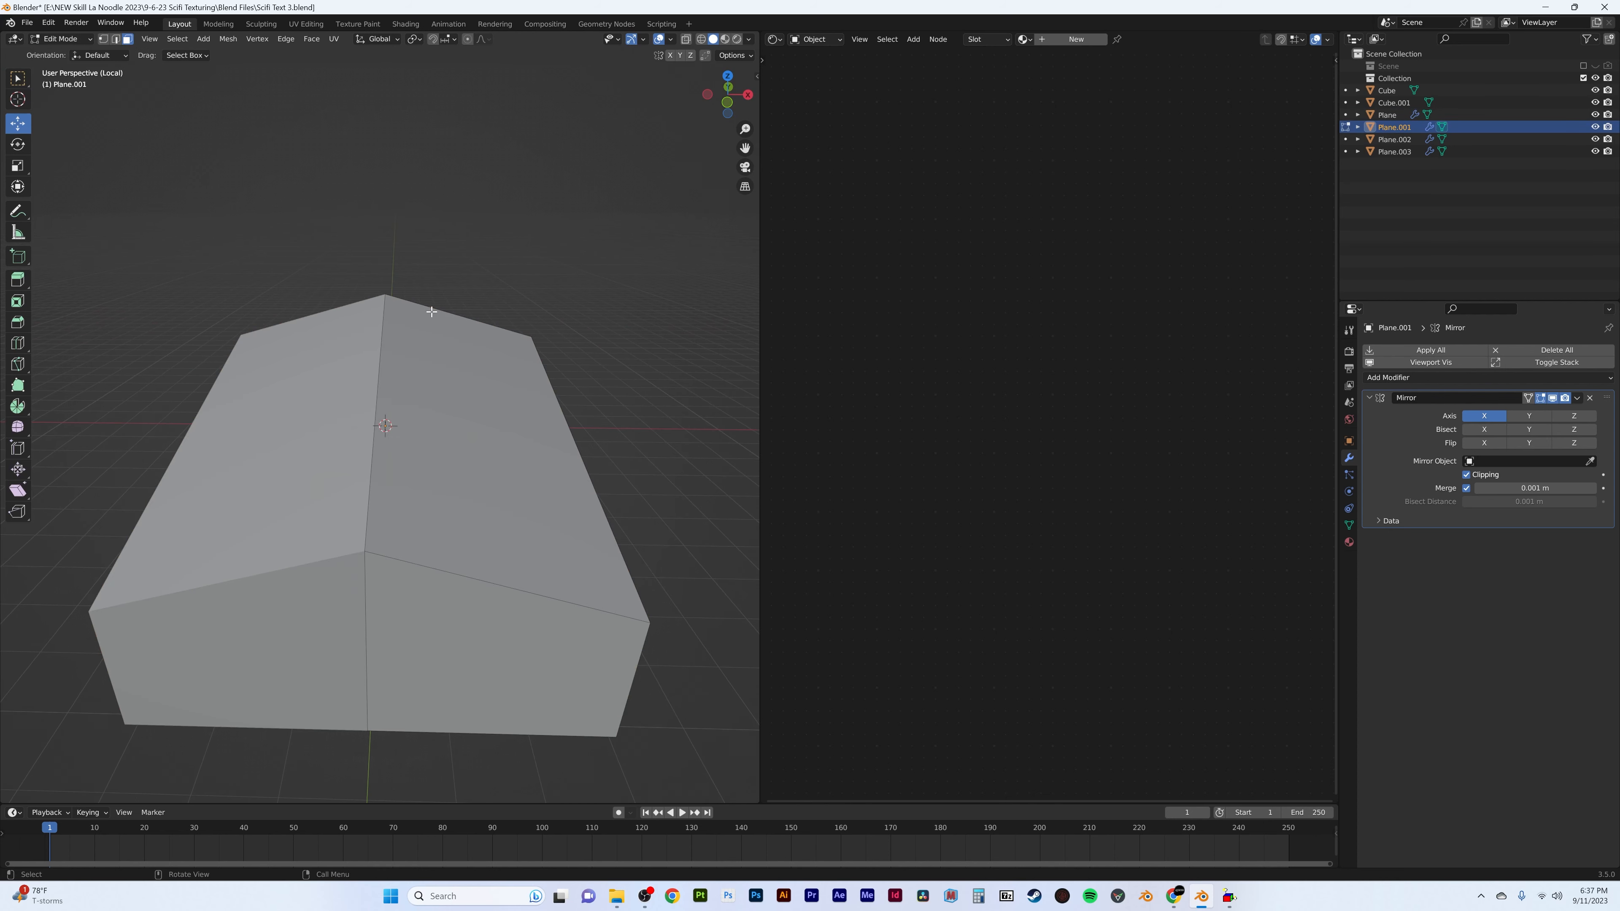
click(469, 382)
key(x)
click(398, 414)
key(Tab)
key(KP_Divide)
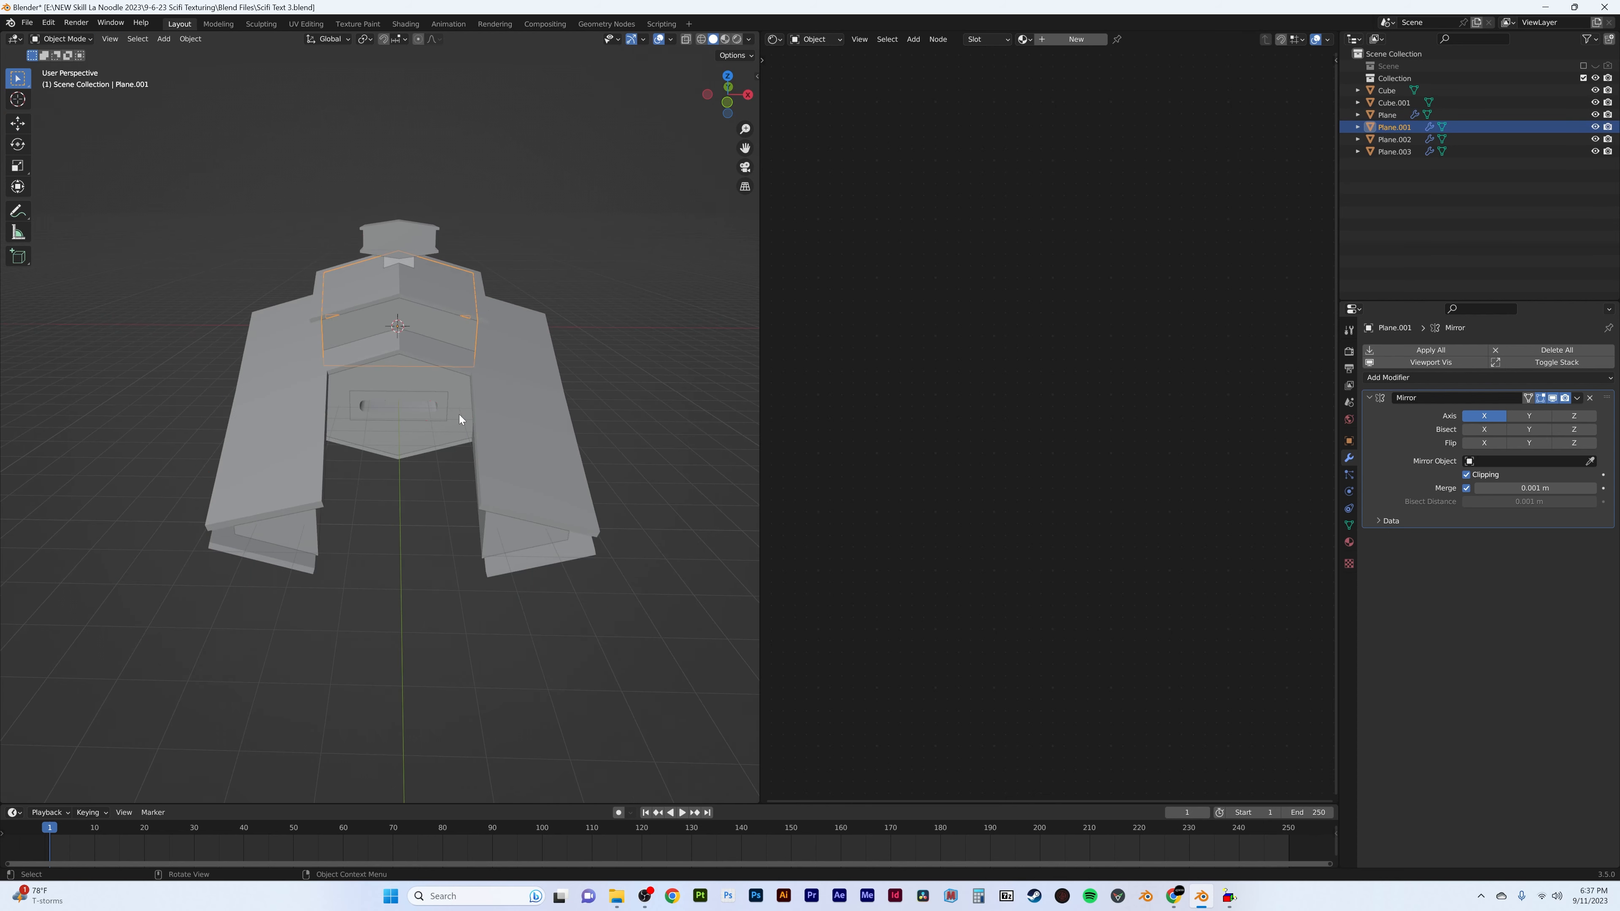
key(alt+a)
mouse_move(497, 377)
middle_down()
mouse_move(503, 345)
mouse_move(320, 373)
mouse_move(492, 353)
middle_up()
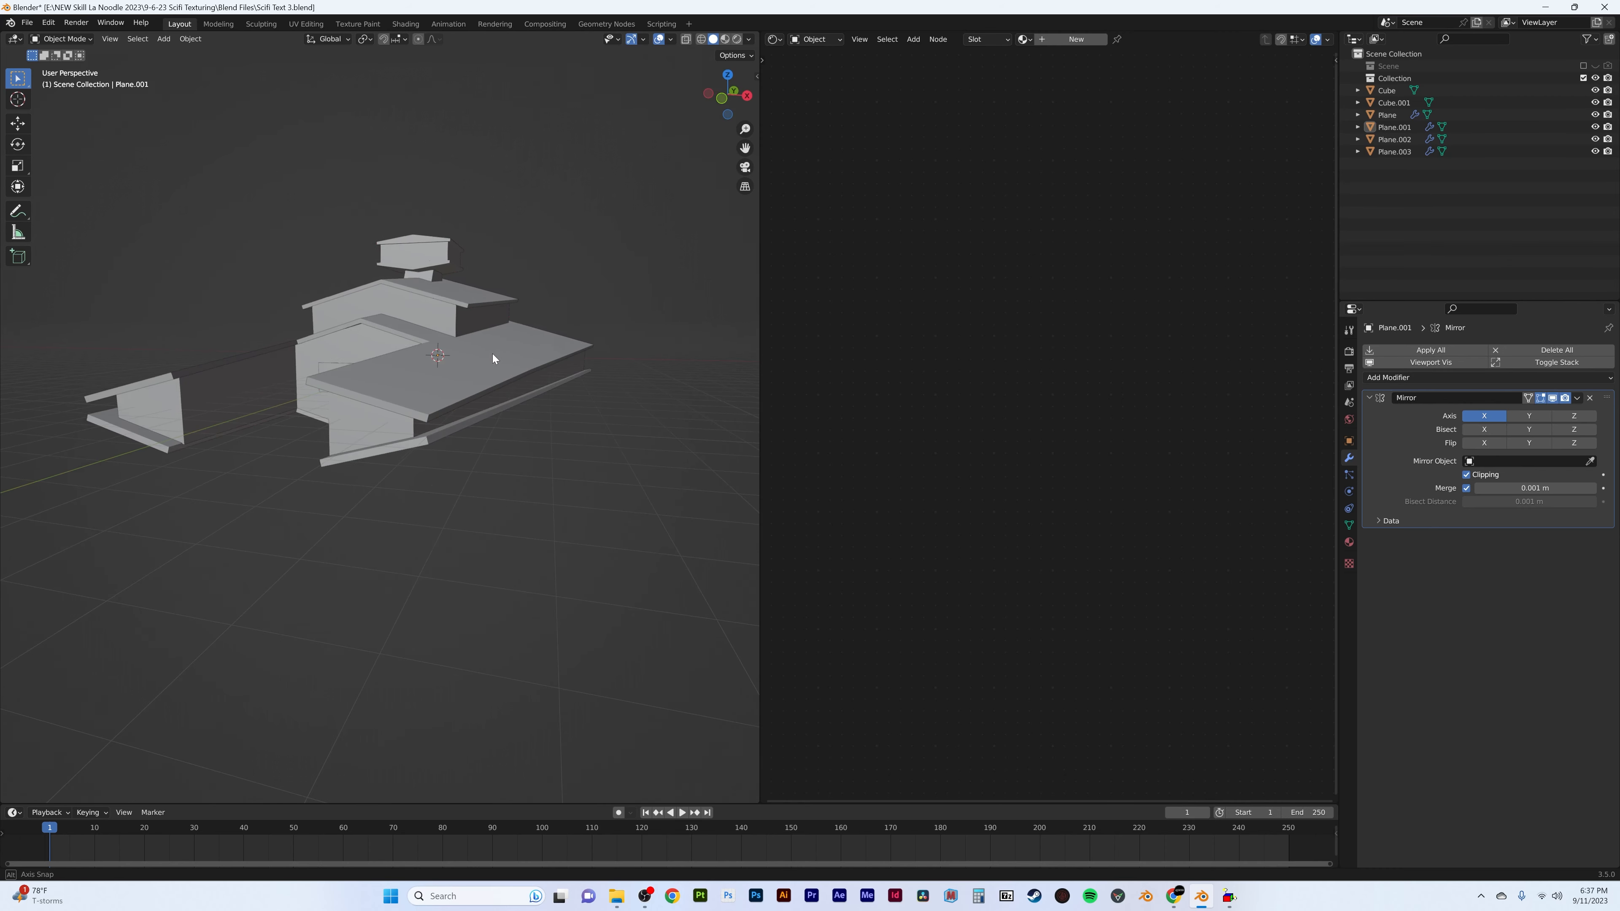
- Assign the existing Material.001 to the armour plates and rename it Detail
click(458, 369)
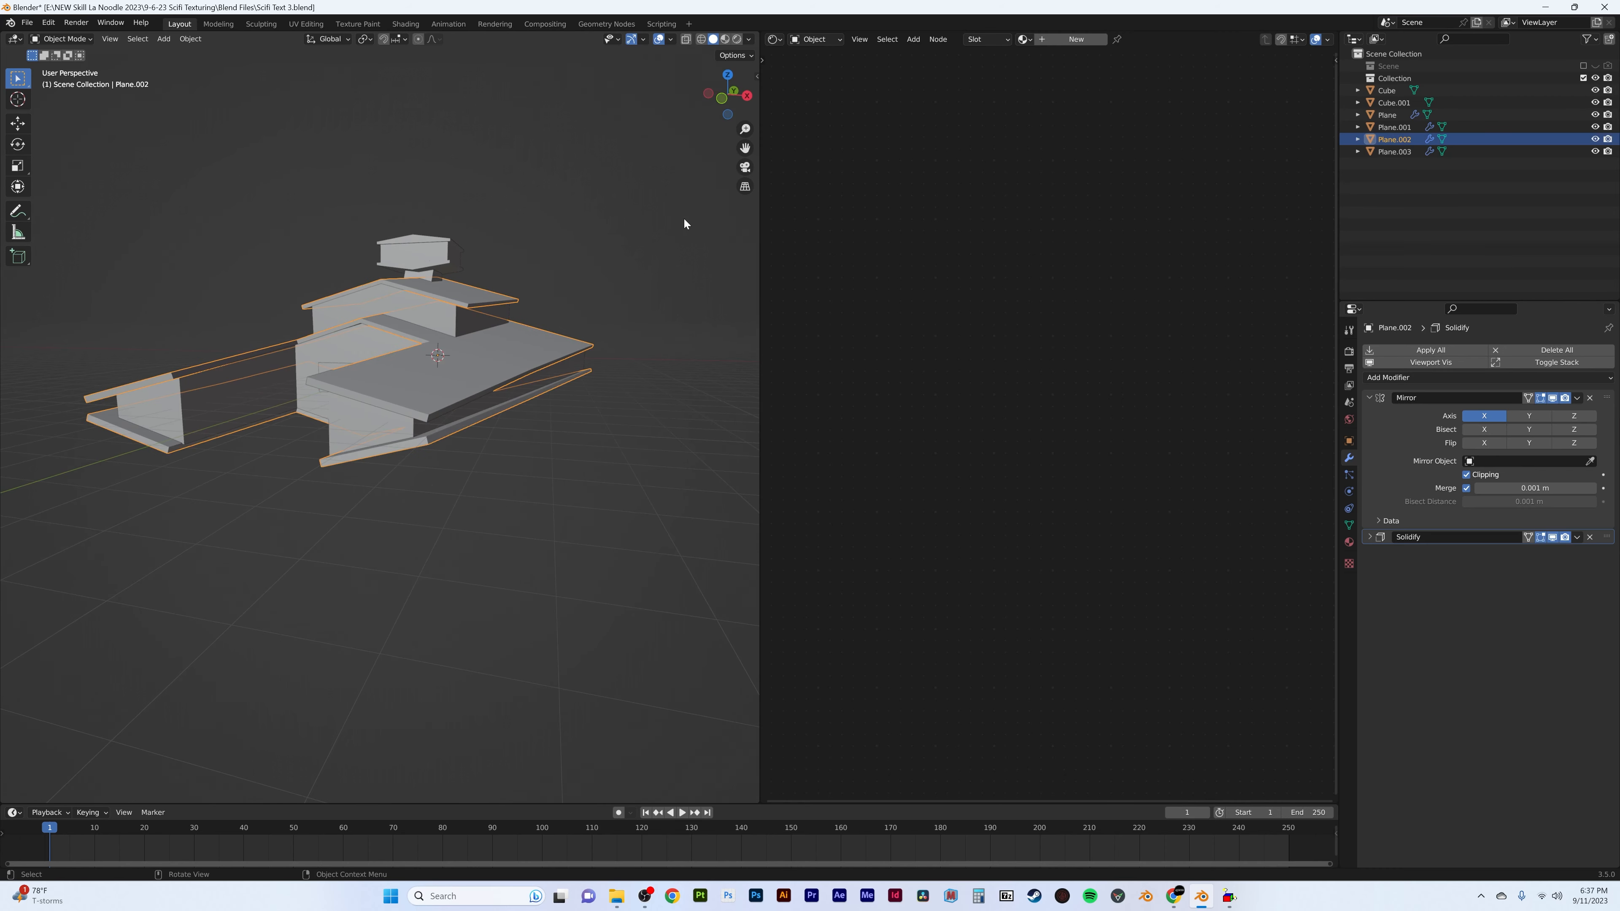
click(1348, 542)
click(1369, 401)
click(1403, 433)
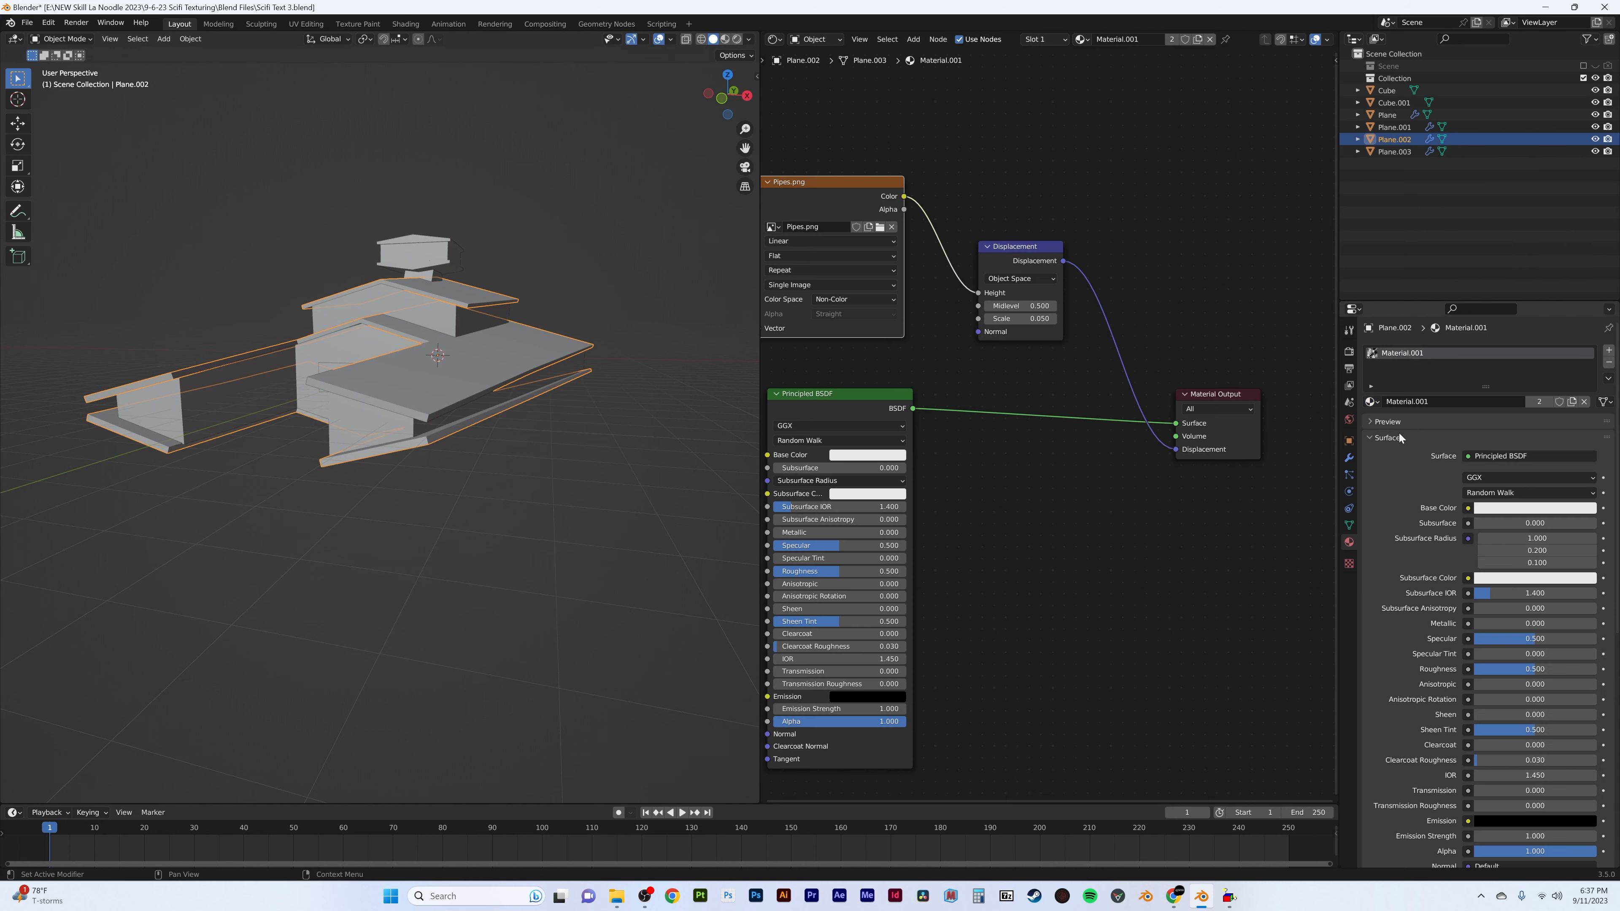
double_click(1413, 353)
text(Detail)
key(Return)
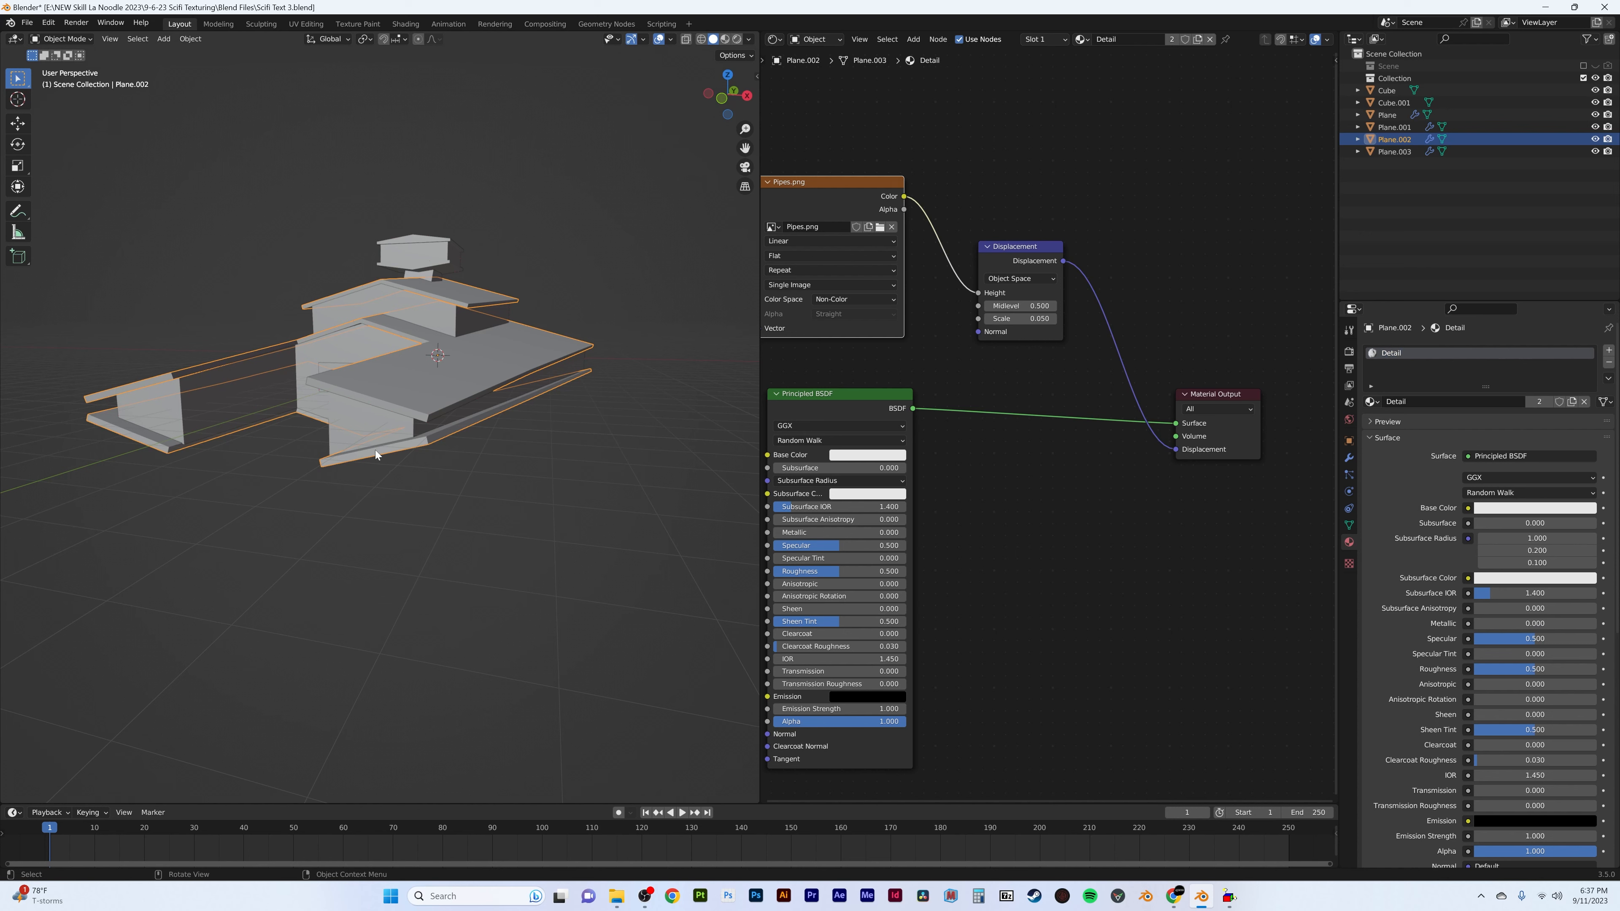
- Make the armour plates' material a separate copy and name it Plate
middle_drag(325, 420, 491, 415)
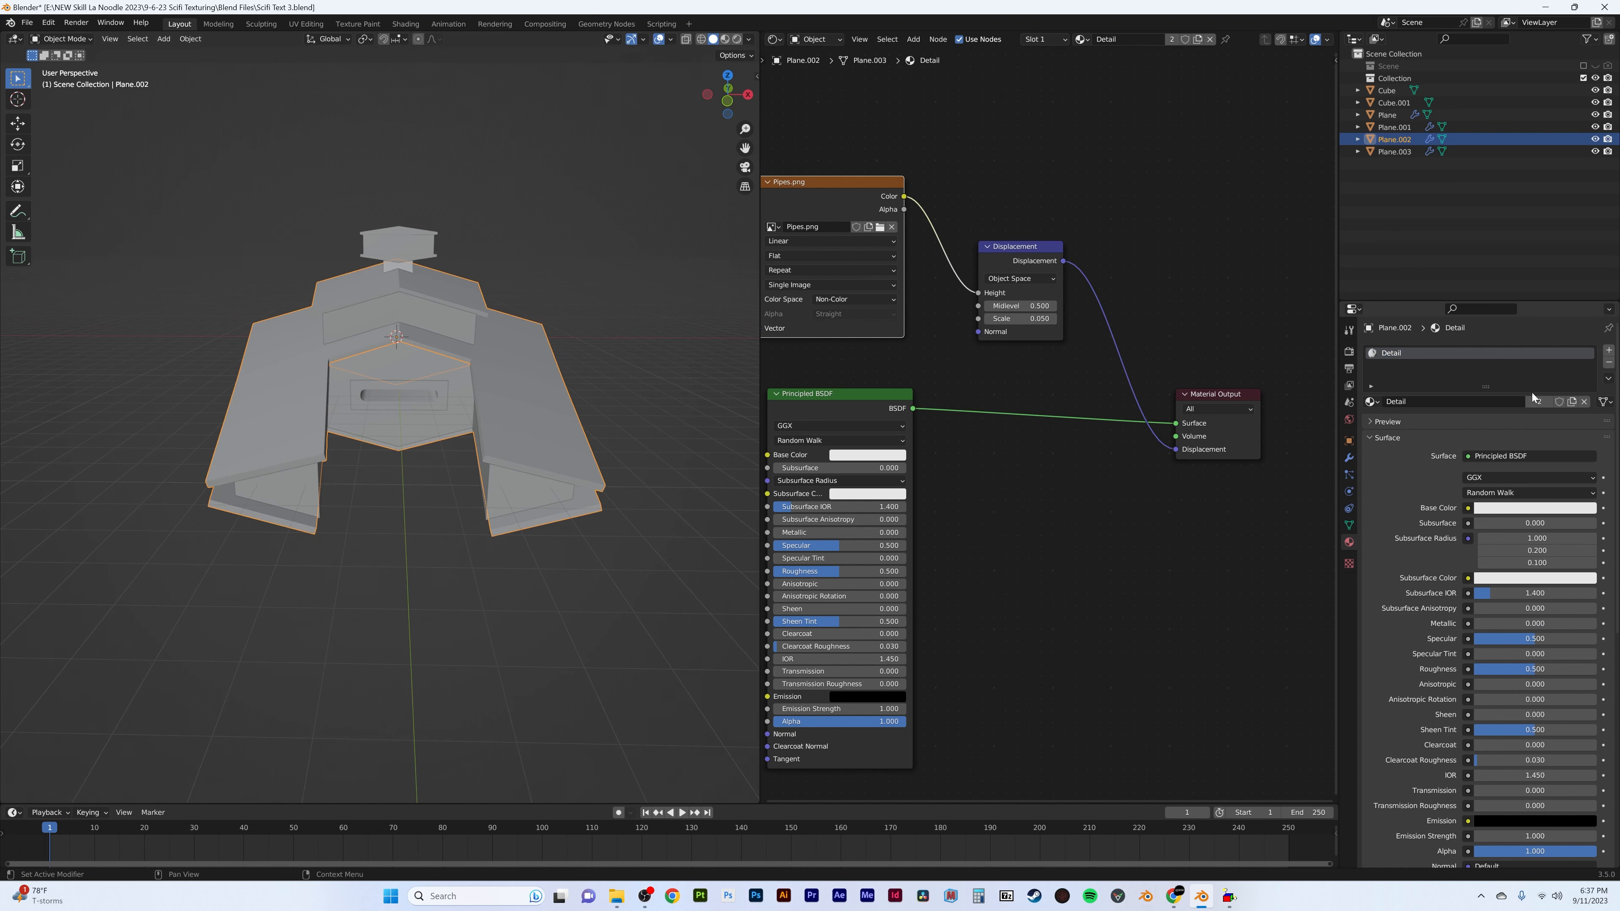
click(1538, 403)
text(Plate)
- Assign the Detail material to the lower hull, the upper hull block and the bridge
click(402, 368)
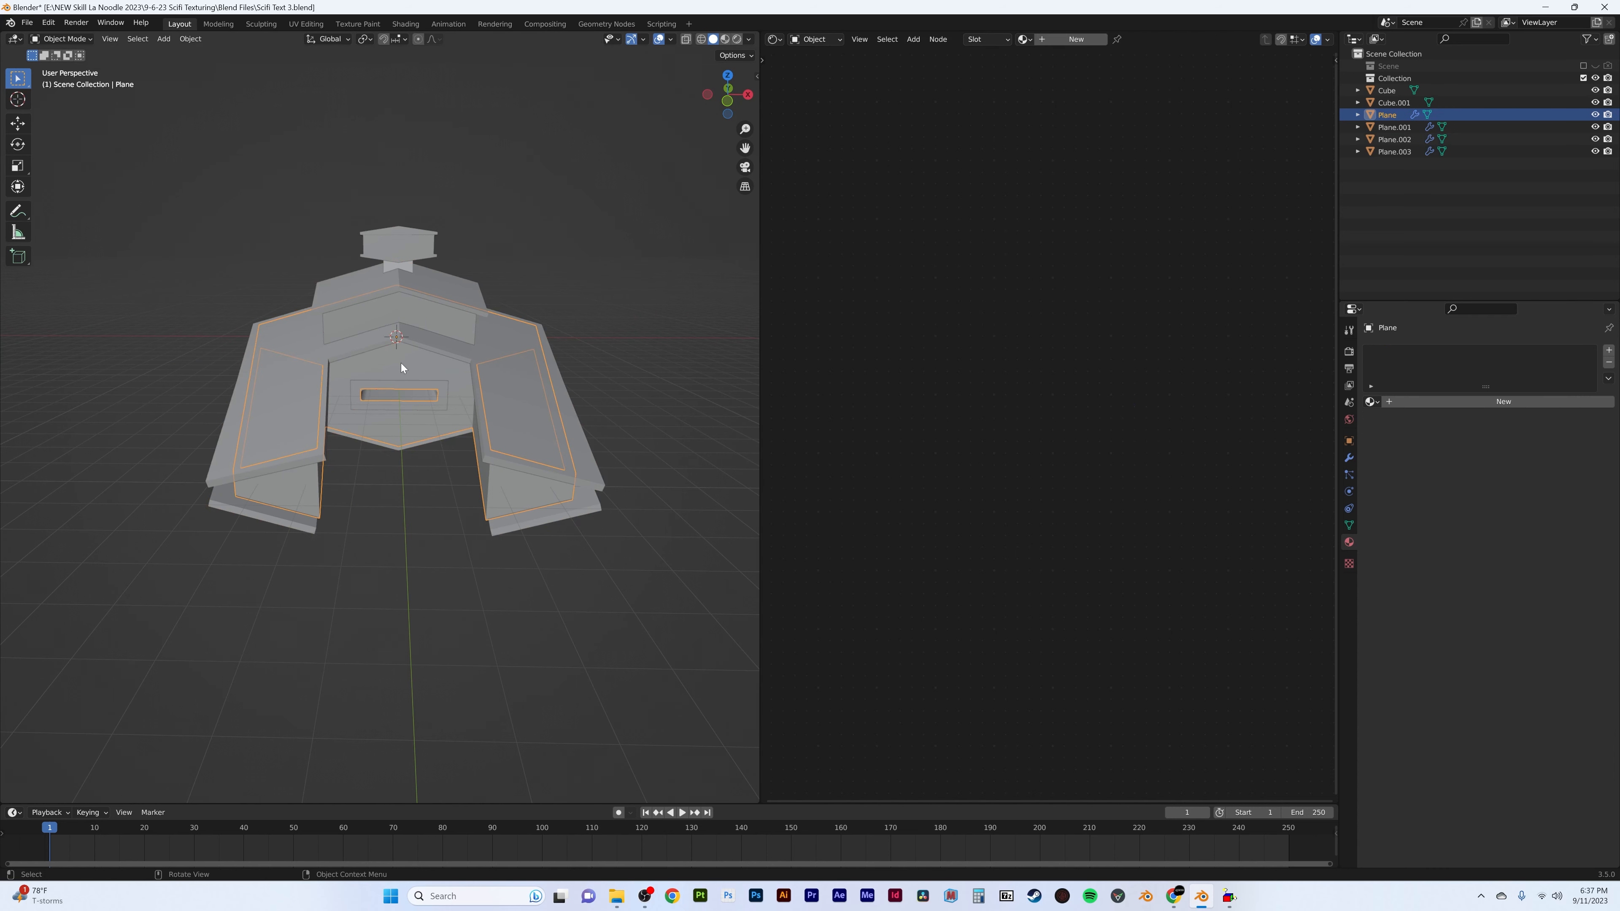
click(1370, 401)
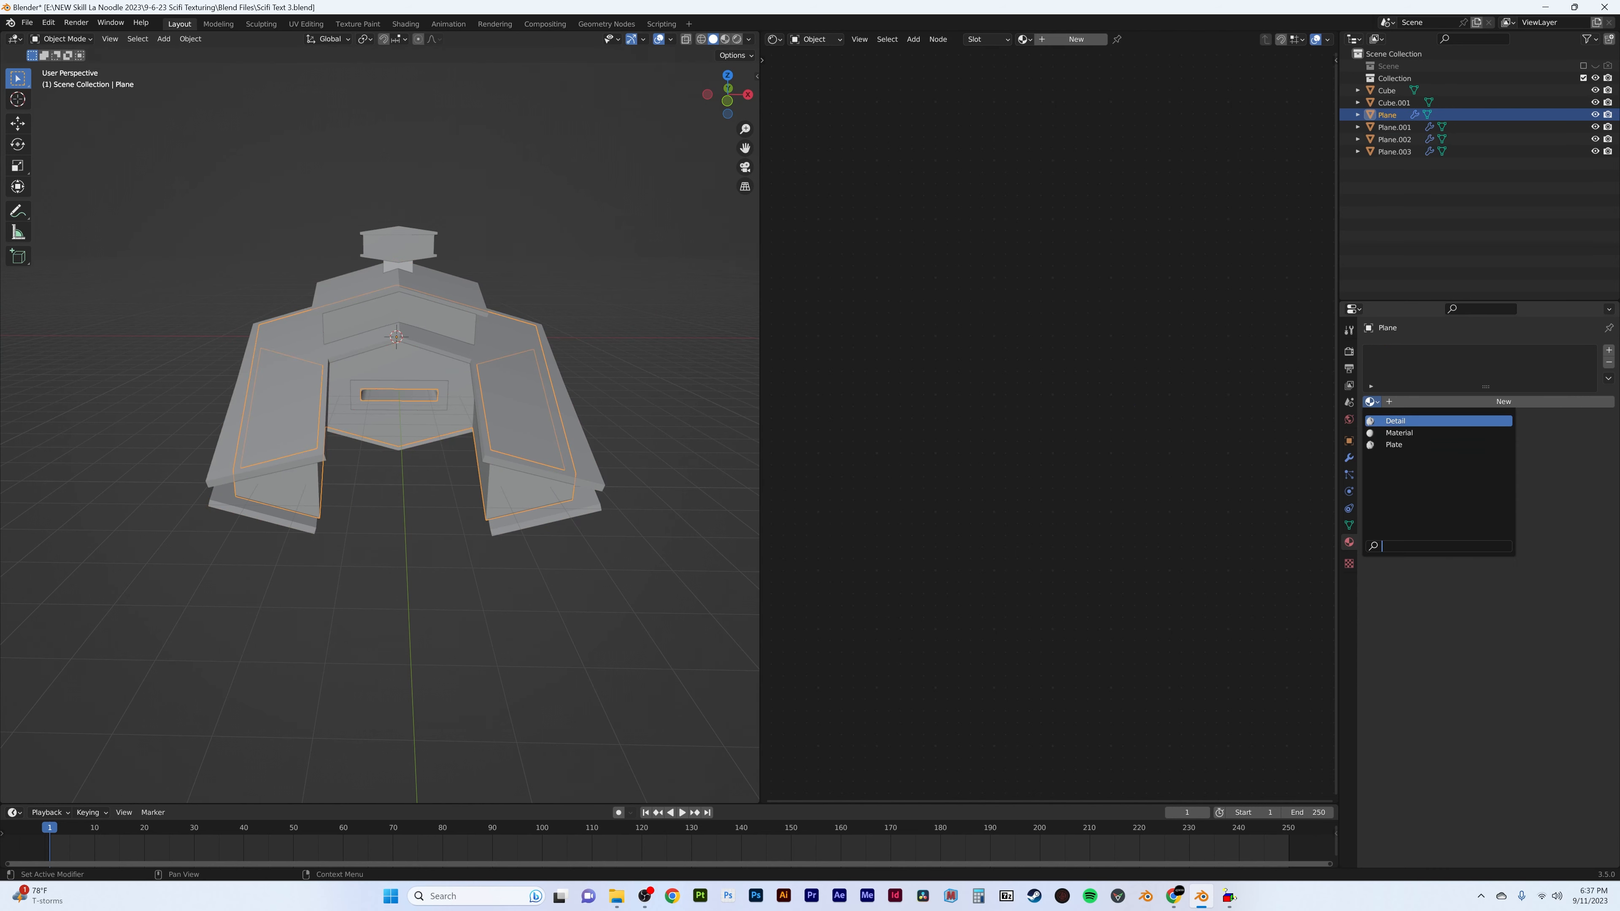
click(1435, 421)
click(503, 406)
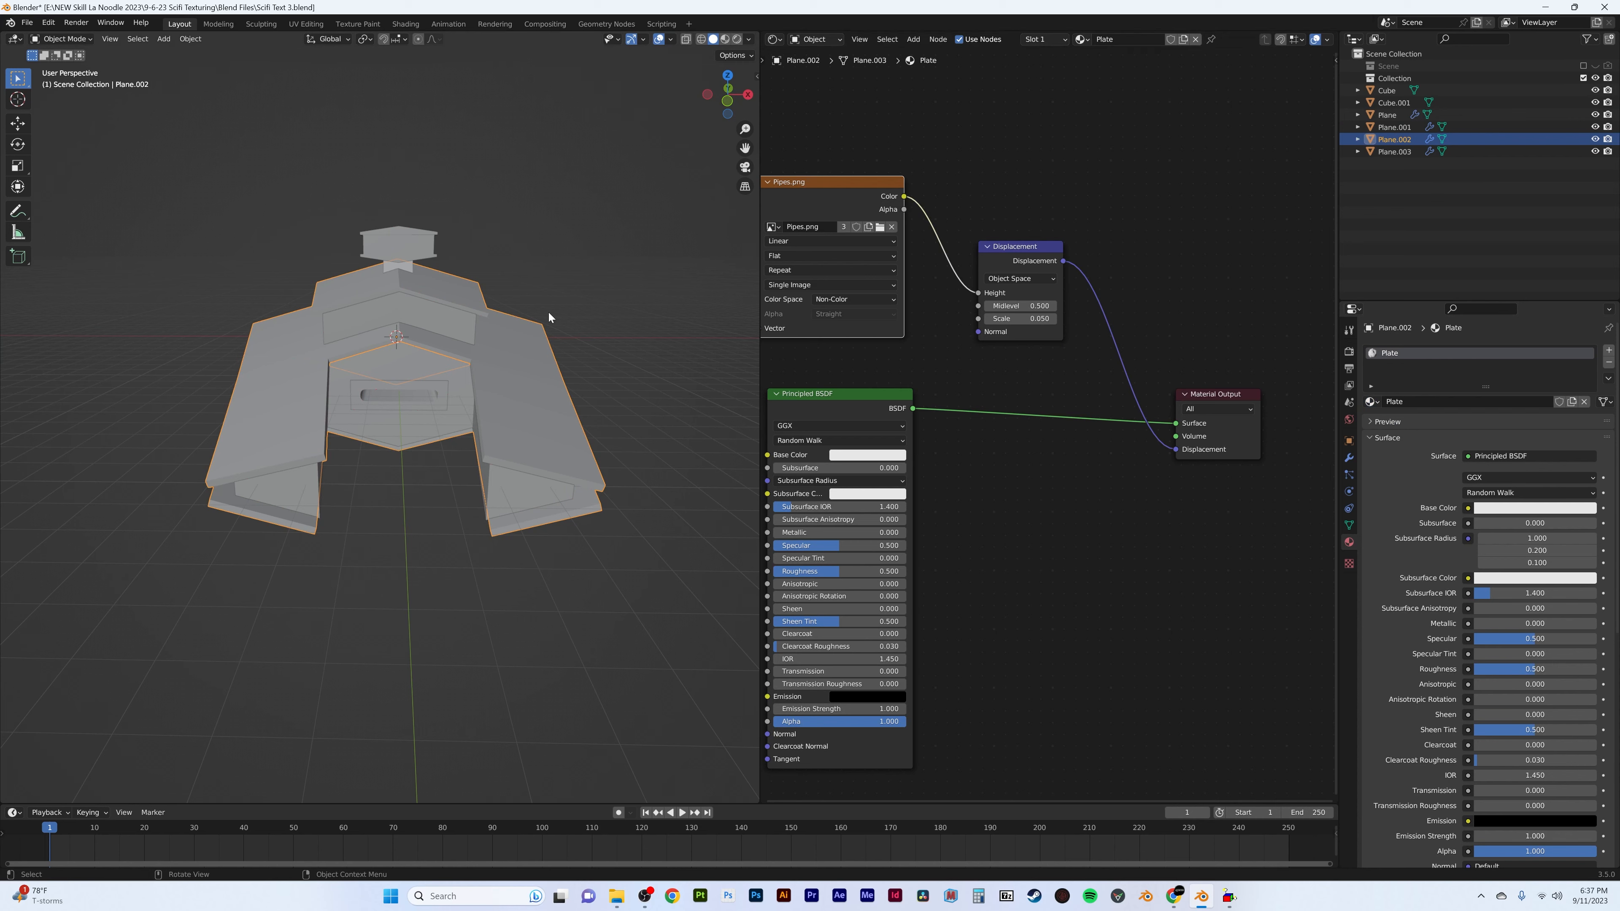
click(449, 321)
click(1369, 401)
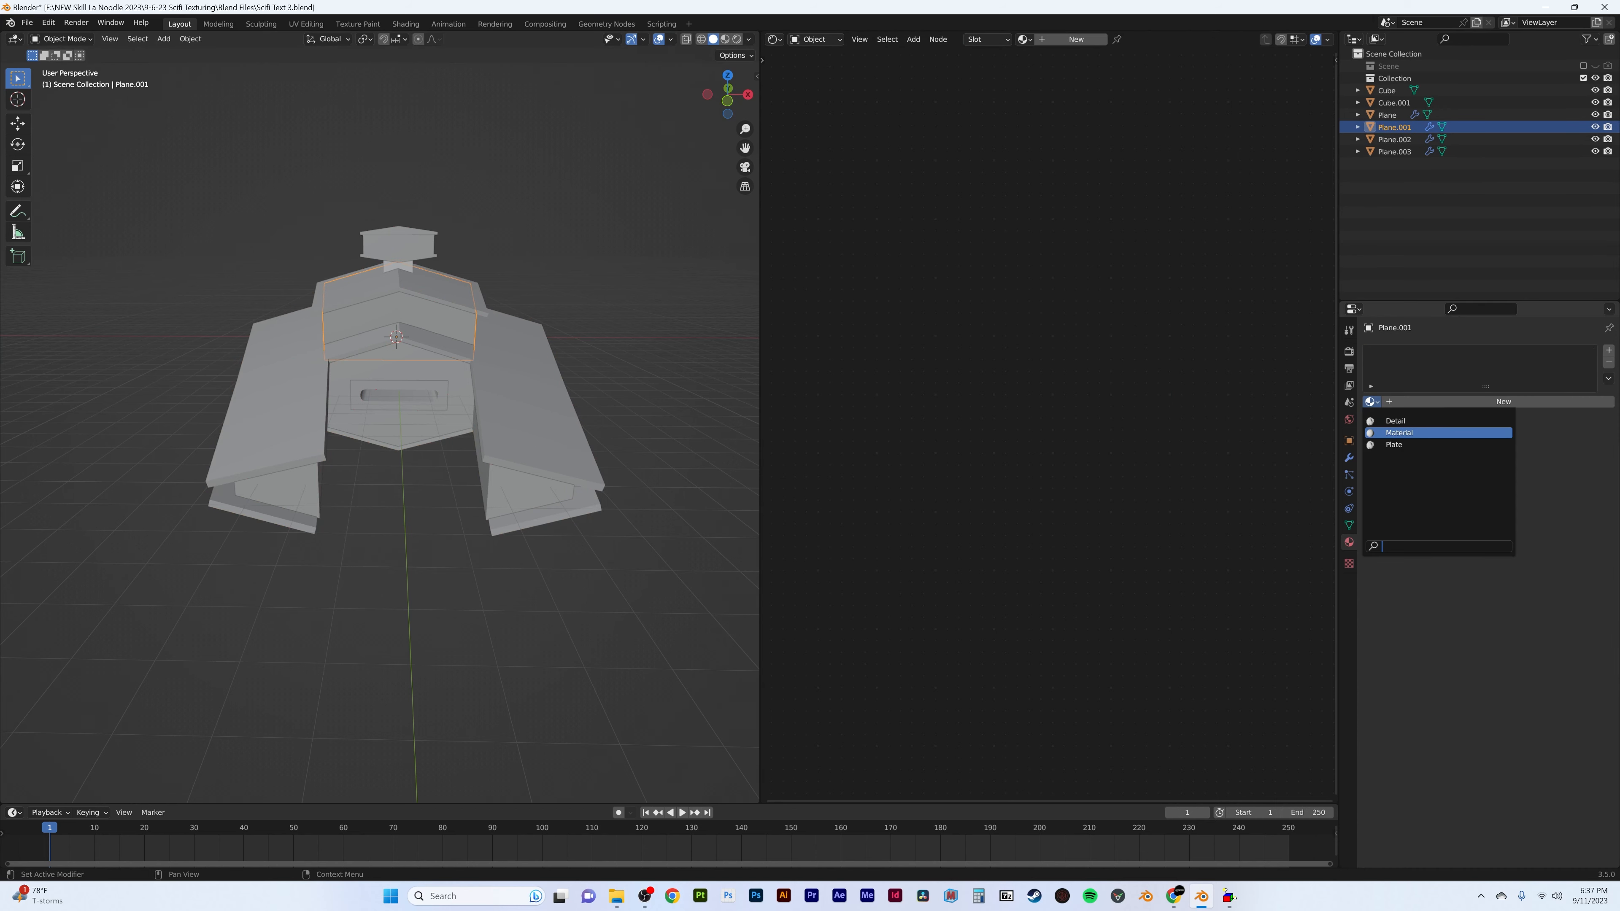
click(1371, 427)
click(418, 248)
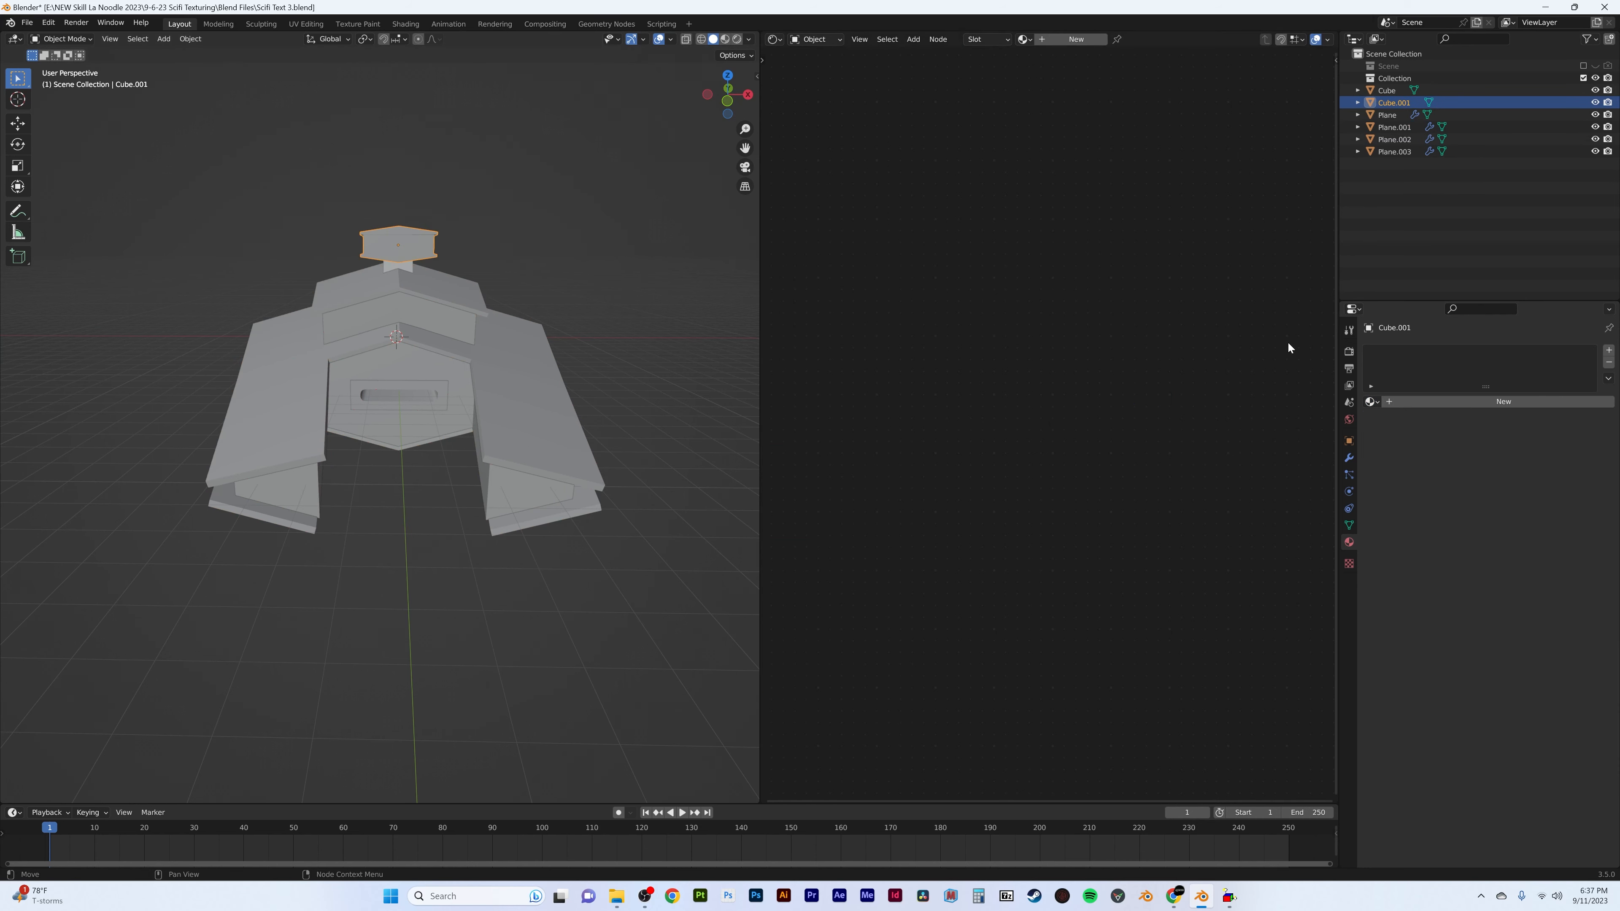
click(1370, 402)
click(1415, 434)
- Switch the viewport to Material Preview shading and inspect the texture around the hangar and prongs
mouse_move(447, 354)
middle_down()
mouse_move(473, 330)
mouse_move(446, 345)
middle_up()
key(z)
click(518, 437)
mouse_move(549, 347)
middle_down()
mouse_move(466, 377)
mouse_move(457, 304)
mouse_move(494, 302)
mouse_move(424, 337)
mouse_move(491, 303)
mouse_move(503, 312)
middle_up()
scroll(655, 429, up, 10)
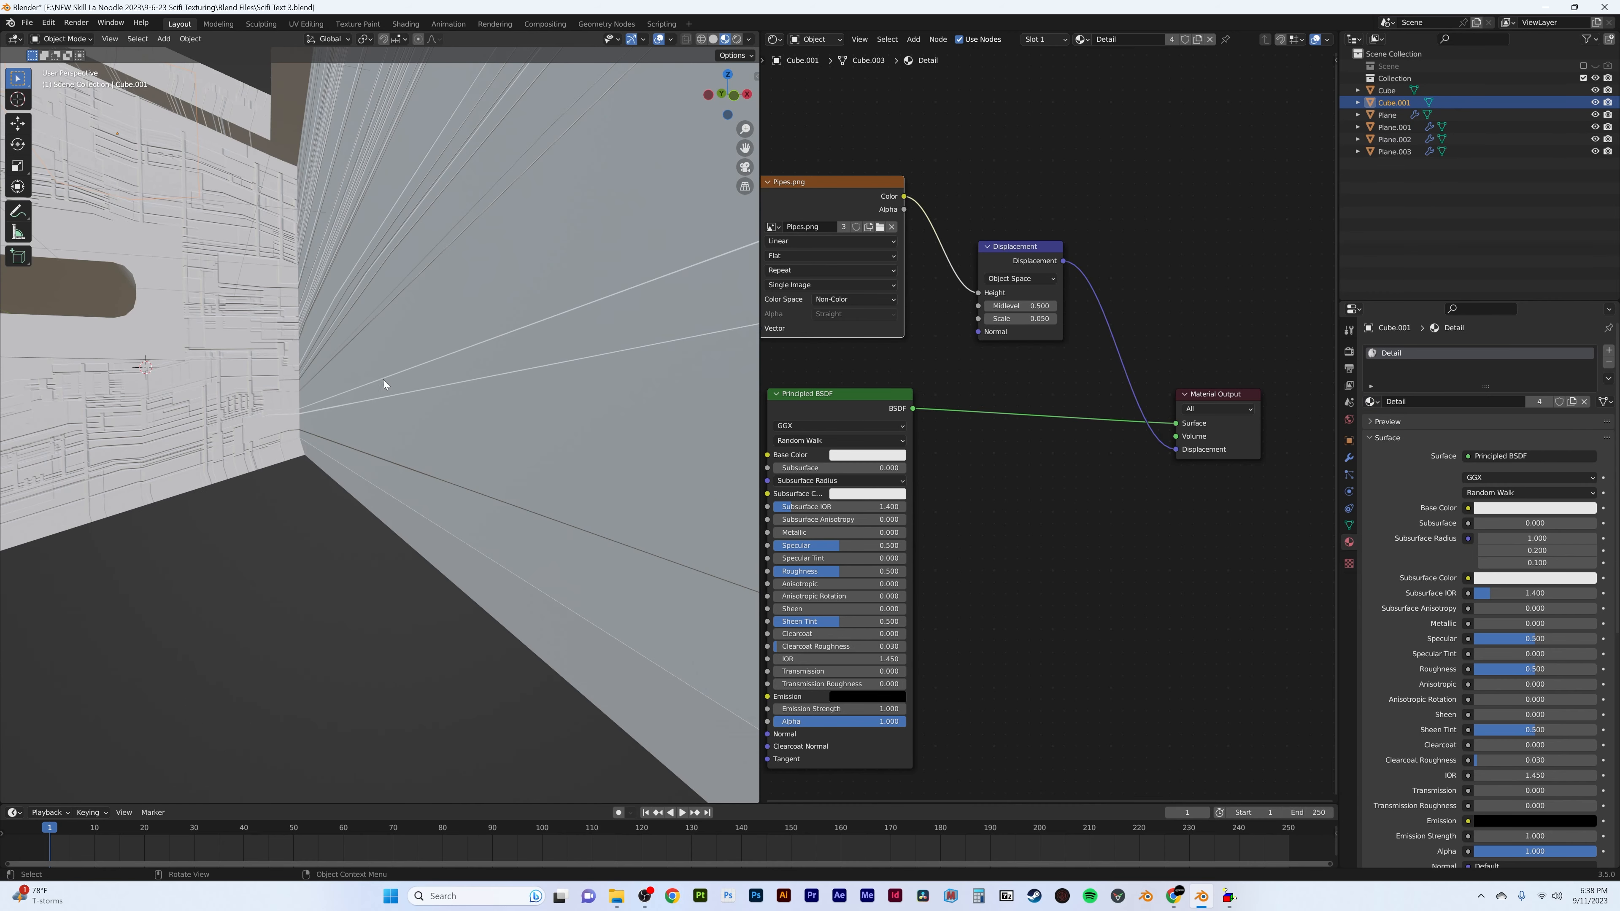
scroll(252, 416, down, 8)
middle_drag(474, 401, 452, 427)
- Apply all modifiers on the two hull blocks, armour plates, bridge and bridge neck, leaving out the hangar frame
key(a)
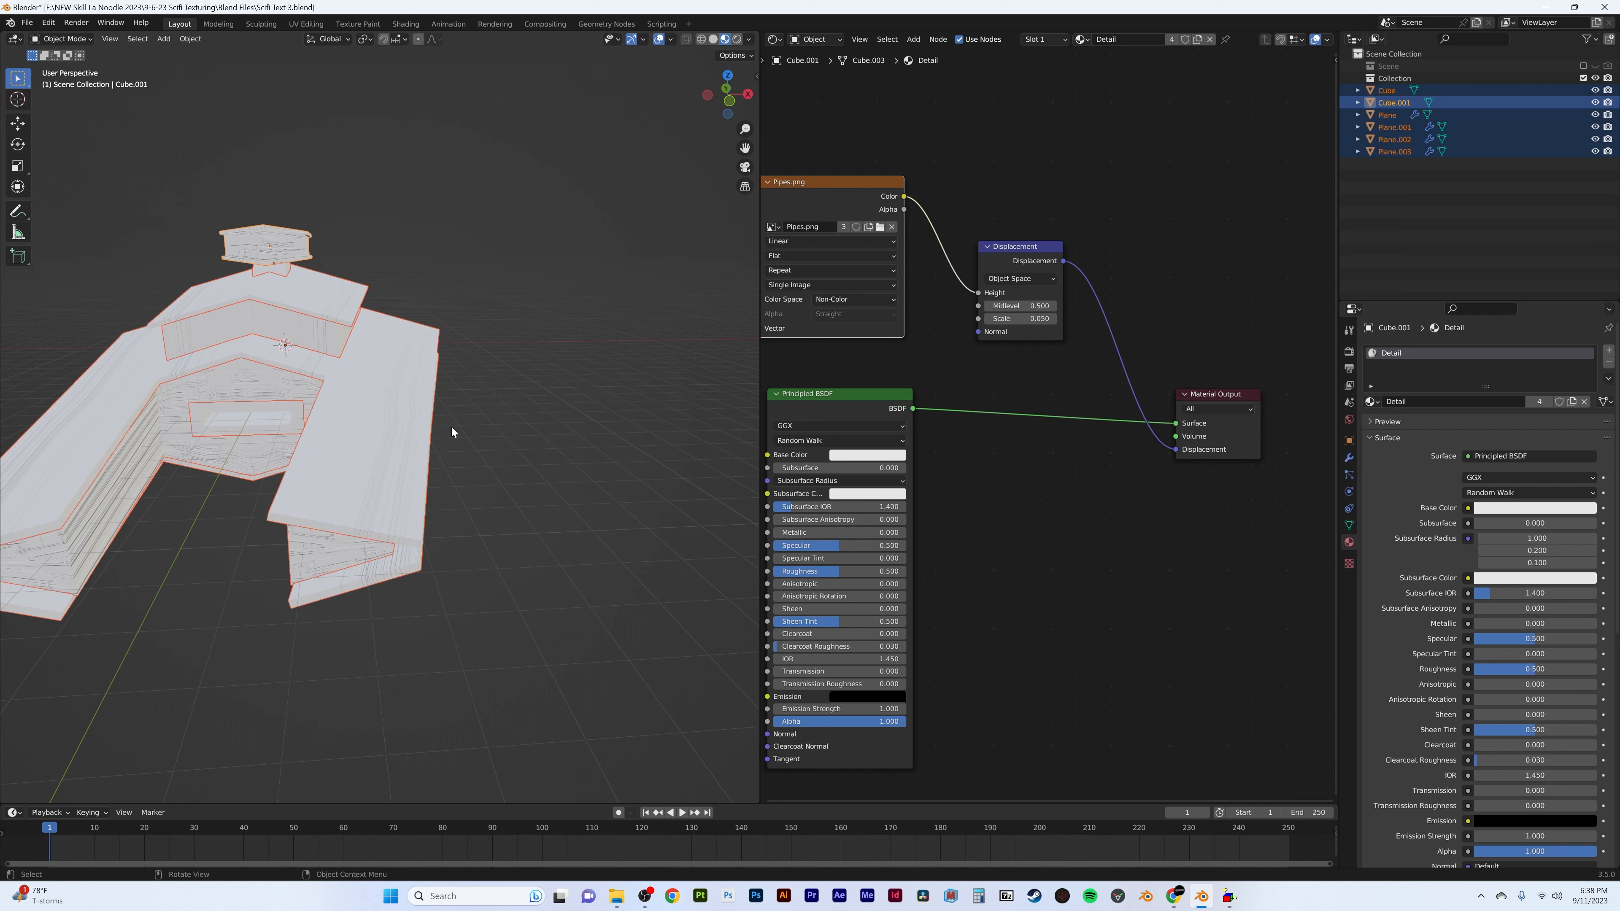
click(287, 381)
shift+click(382, 368)
shift+click(314, 331)
shift+click(317, 299)
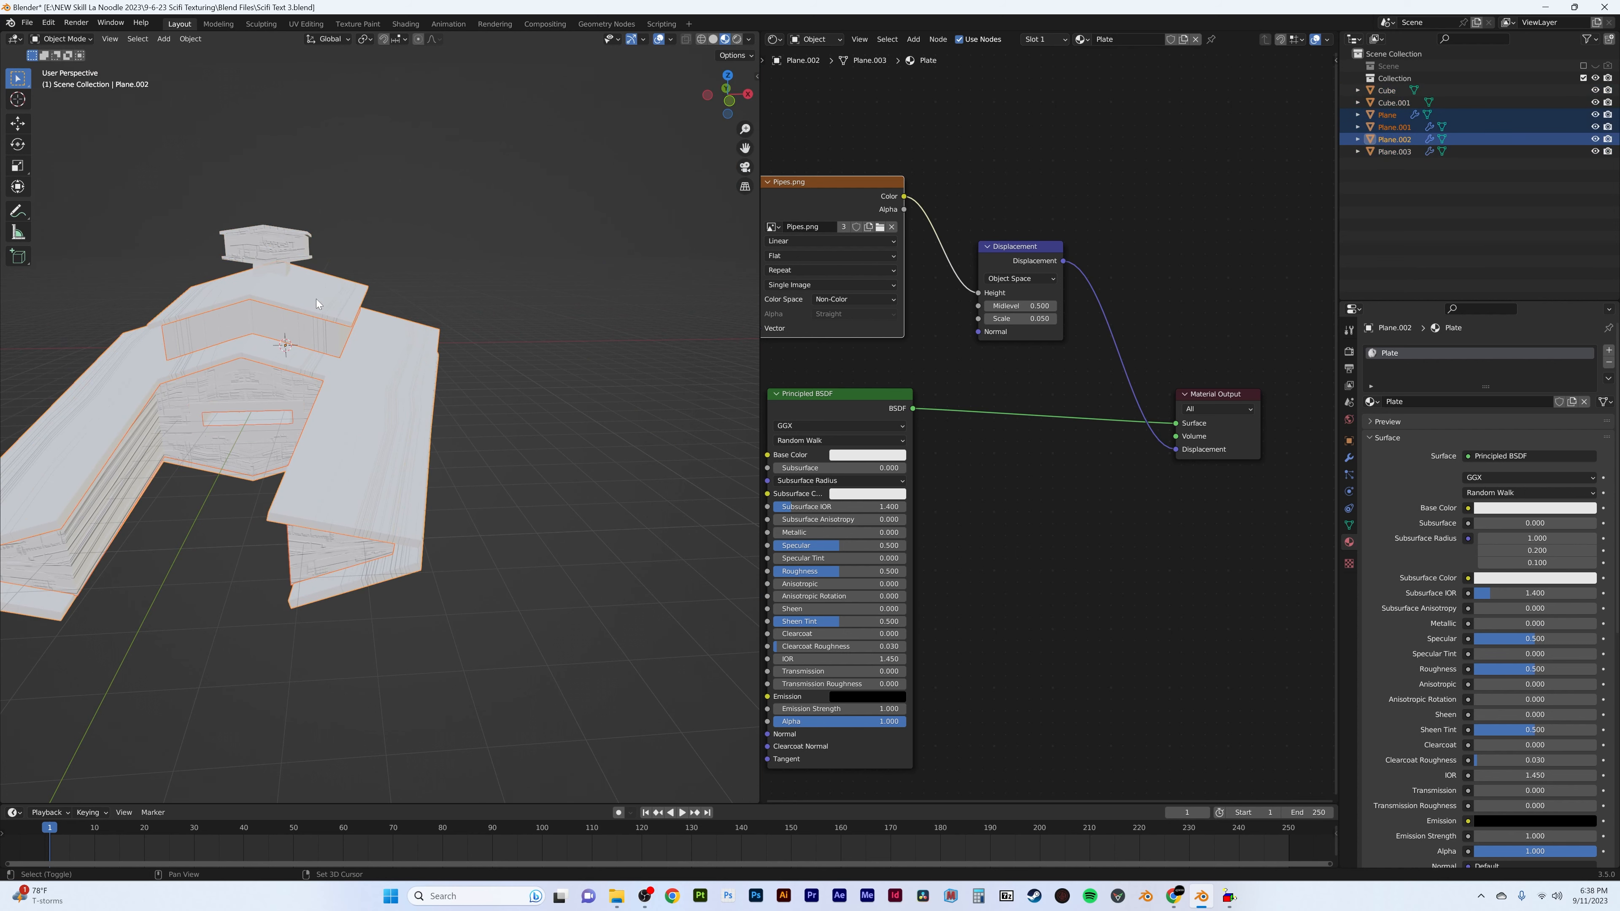
shift+click(269, 239)
shift+click(278, 271)
middle_drag(278, 272, 377, 391)
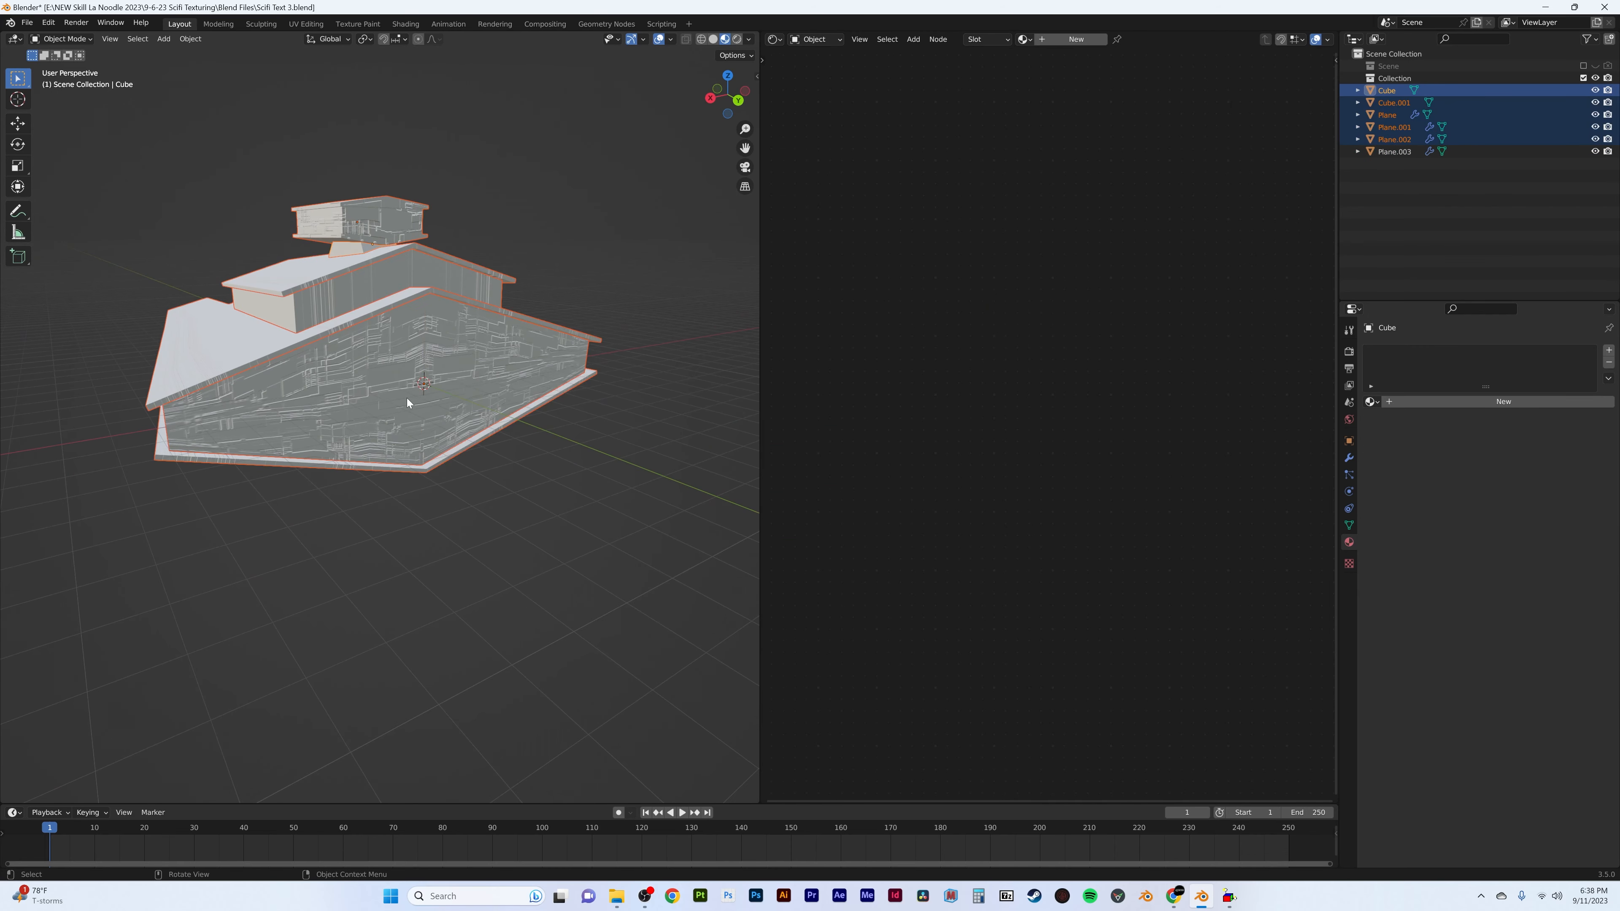
key(F3)
text(apply mod)
key(Return)
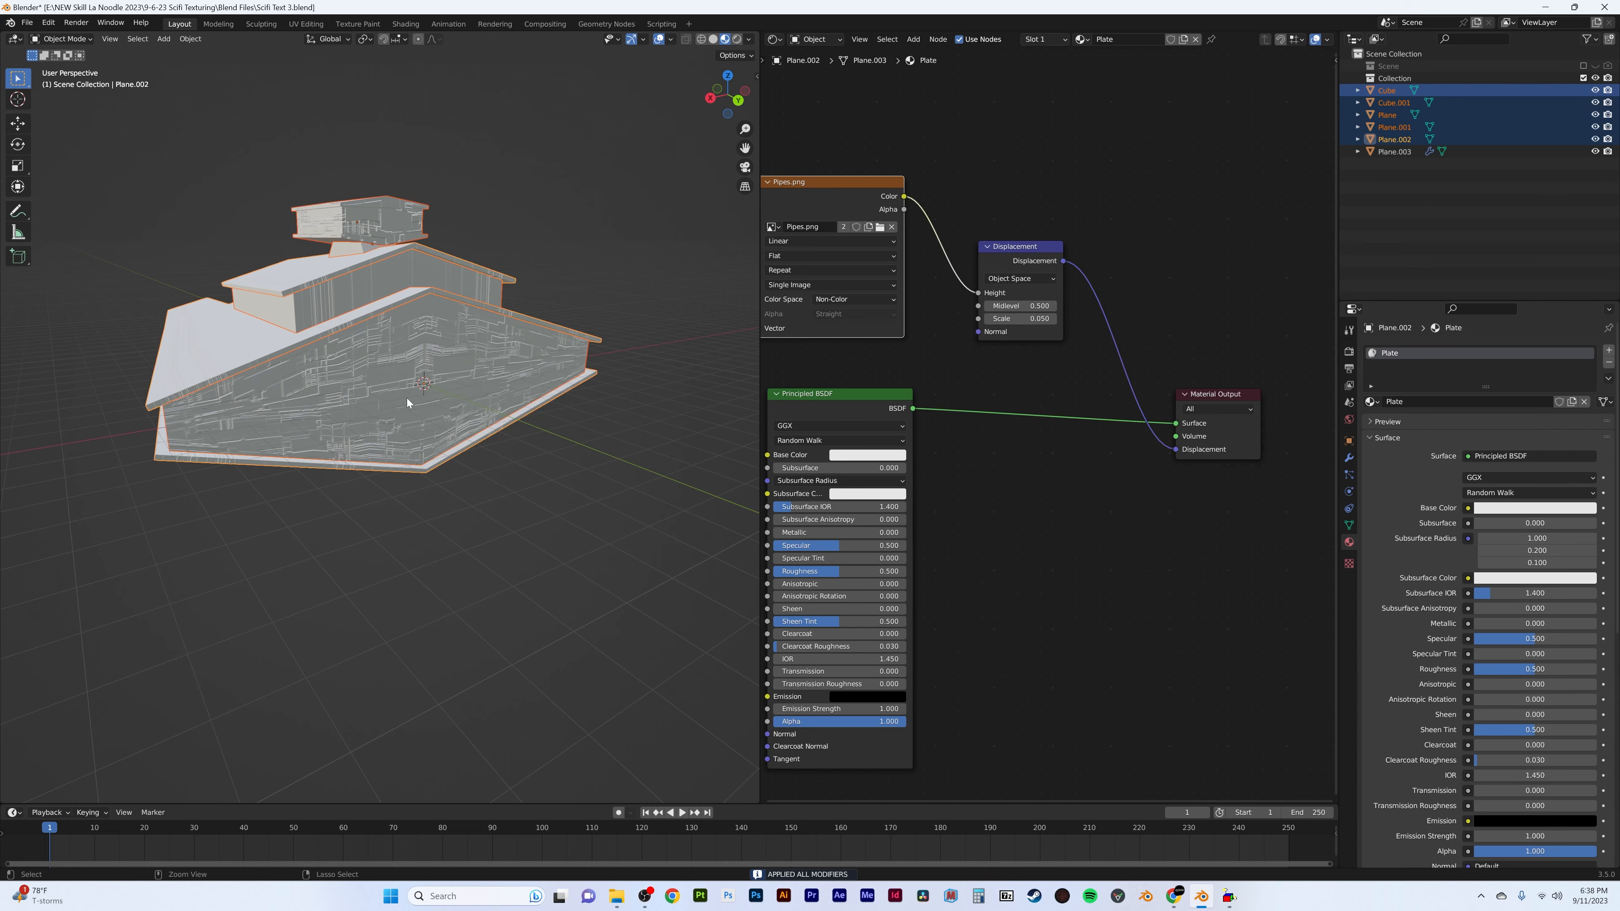
- Join the selected ship parts into one object and apply its scale
key(ctrl+j)
middle_drag(529, 321, 505, 328)
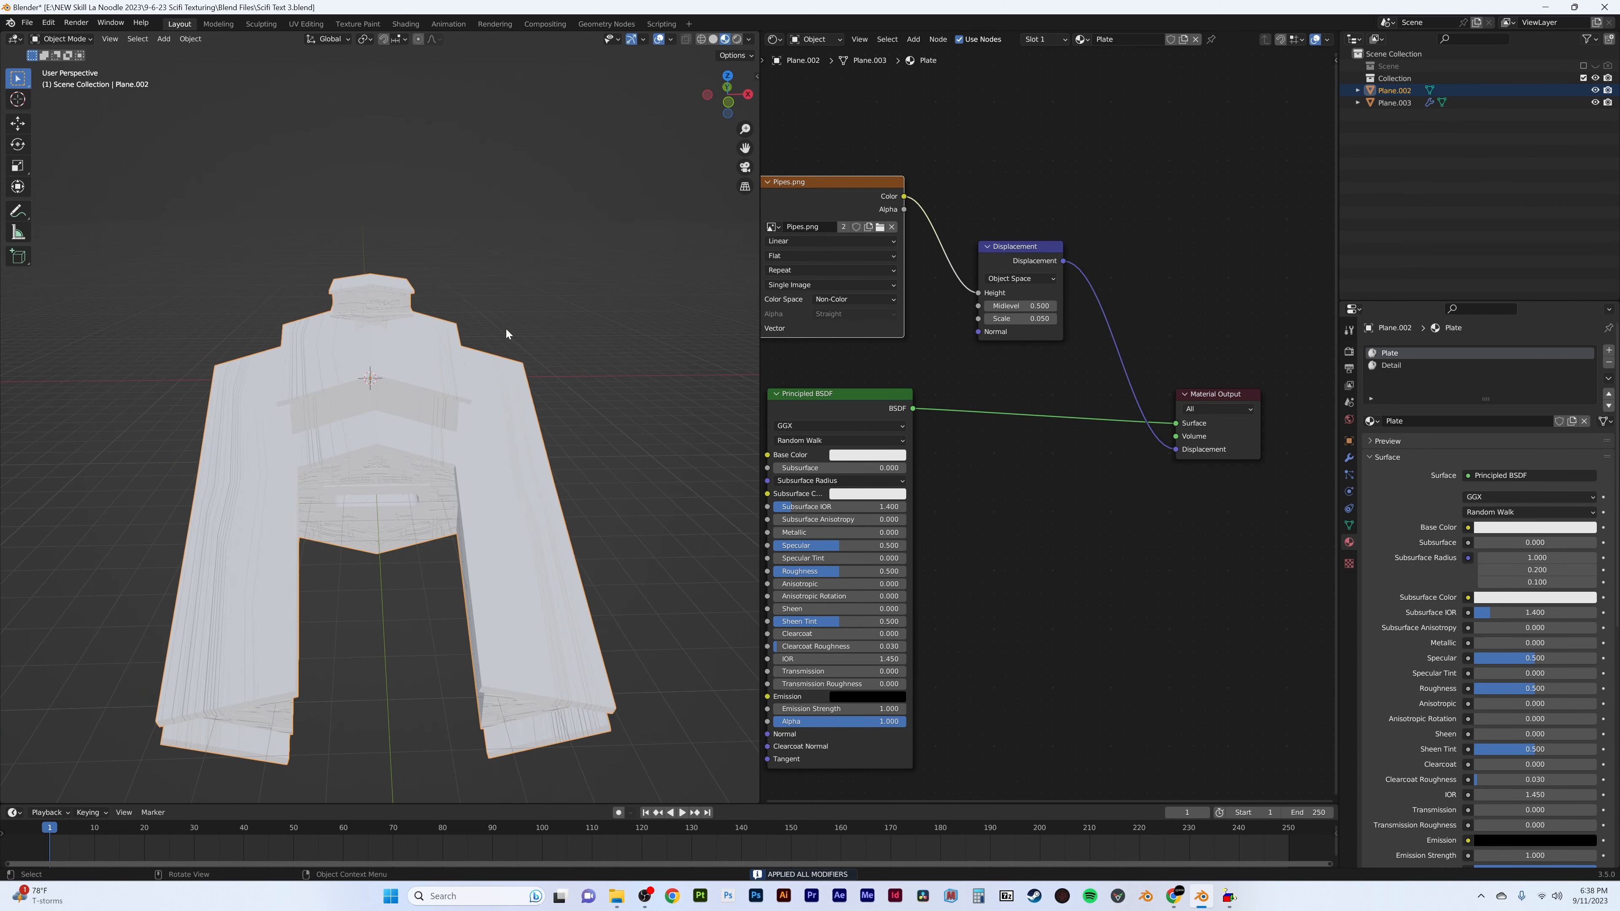
key(ctrl+a)
click(543, 352)
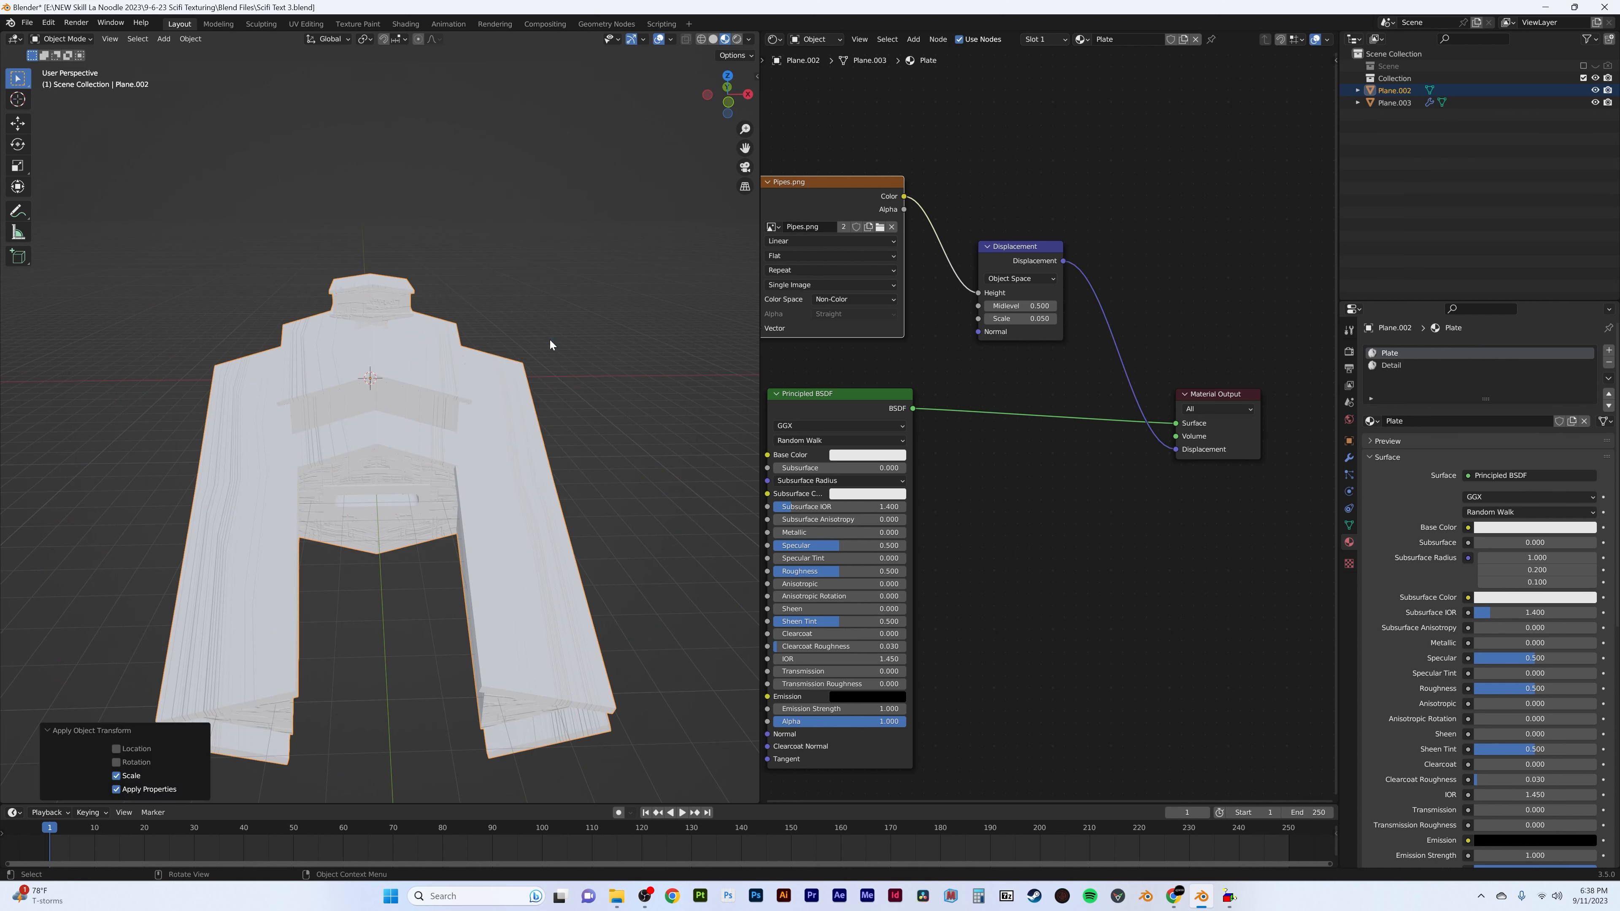
- Unwrap all faces of the joined ship with Cube Projection and check the texture on the hull
key(Tab)
key(a)
key(u)
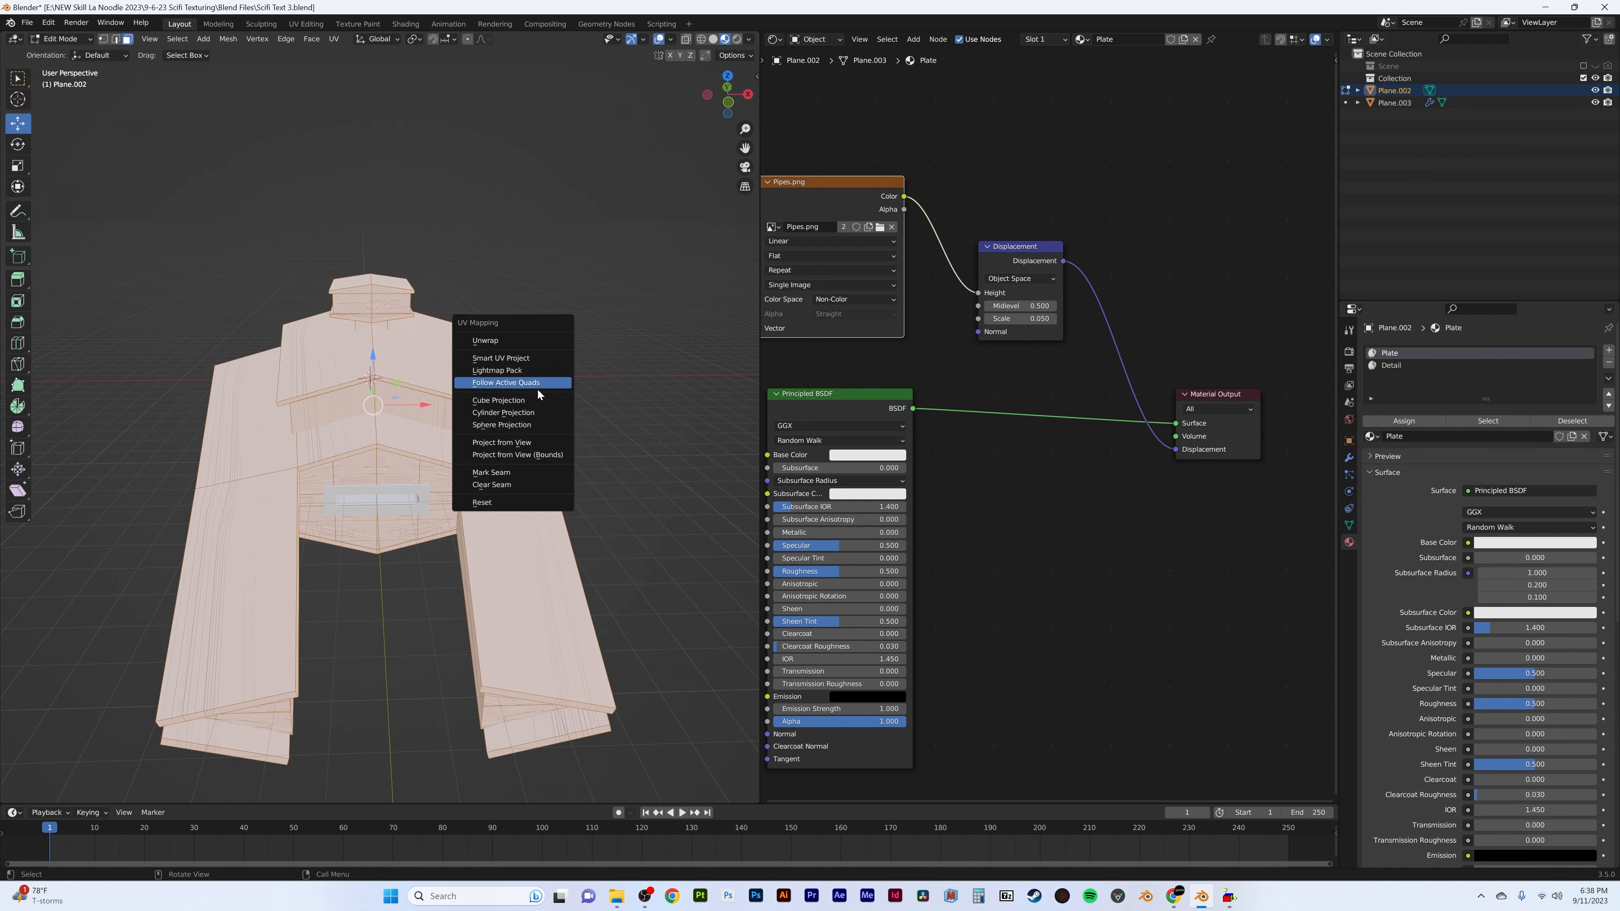
click(540, 400)
mouse_move(496, 376)
middle_down()
mouse_move(482, 354)
mouse_move(472, 376)
mouse_move(497, 364)
middle_up()
key(Tab)
scroll(447, 387, up, 4)
key(Tab)
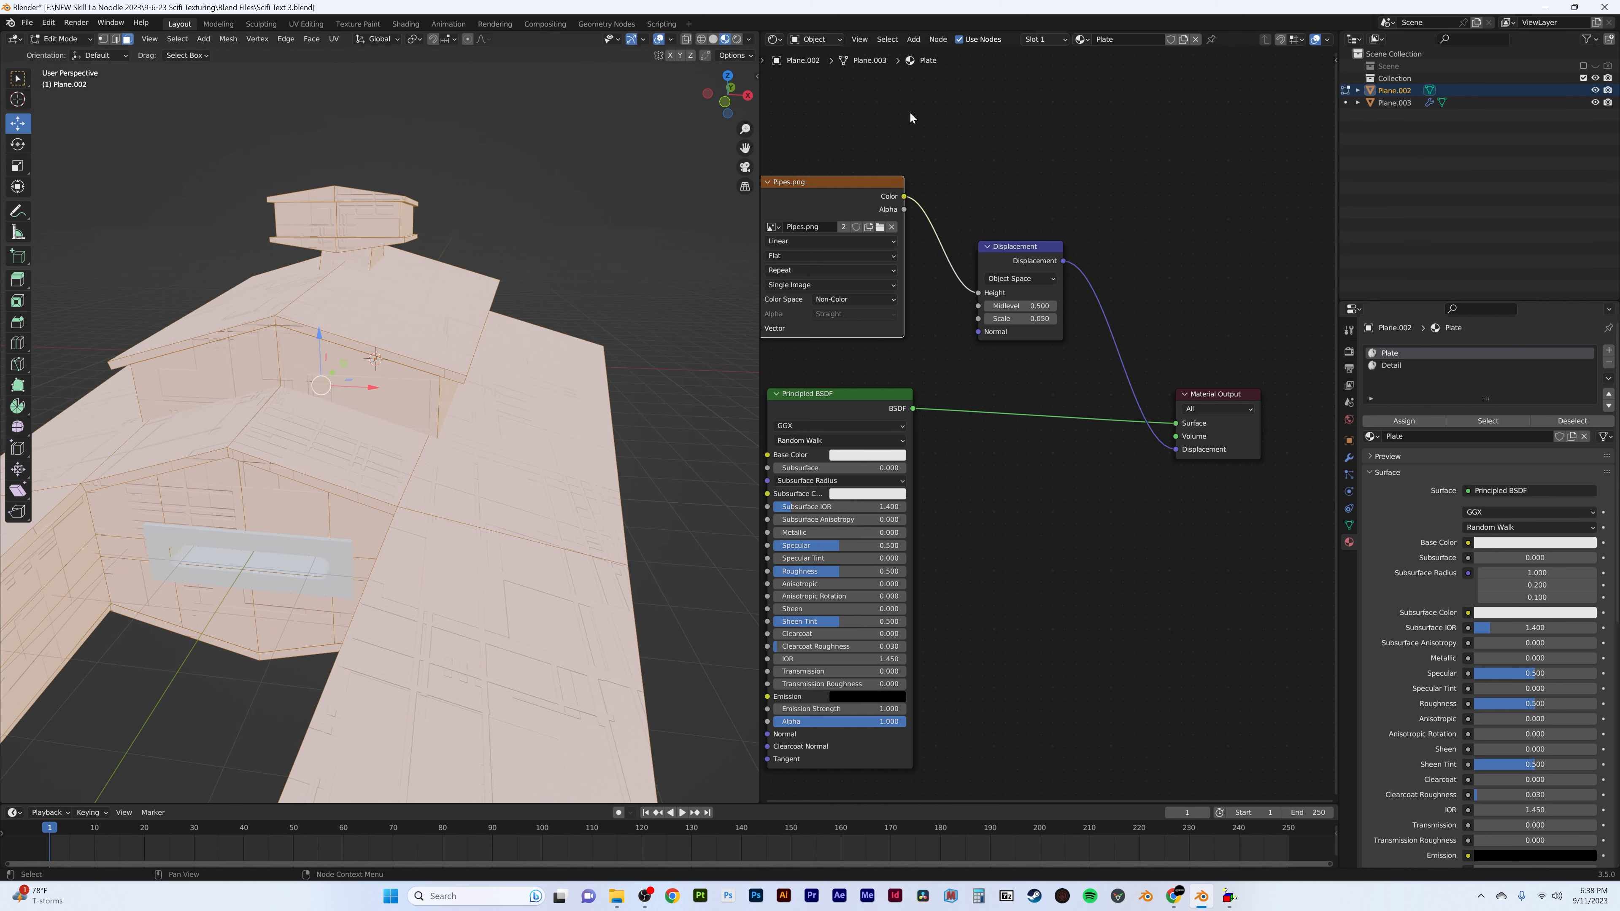
- Save the file and show the ship's full UV layout in the UV Editor beside the 3D view
click(777, 40)
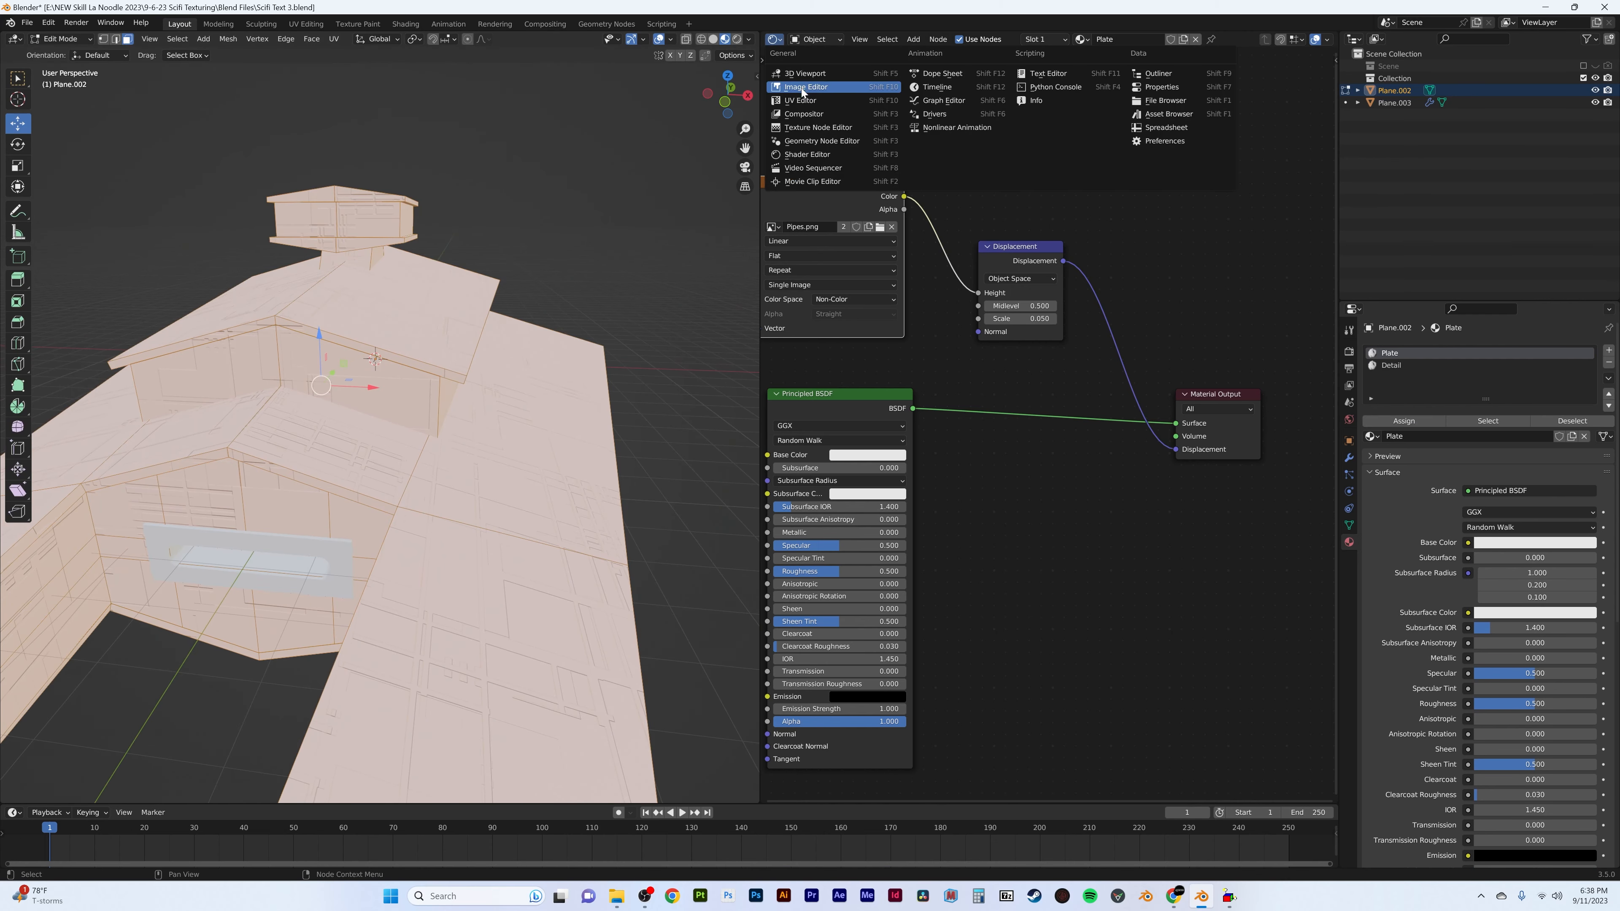
key(ctrl+s)
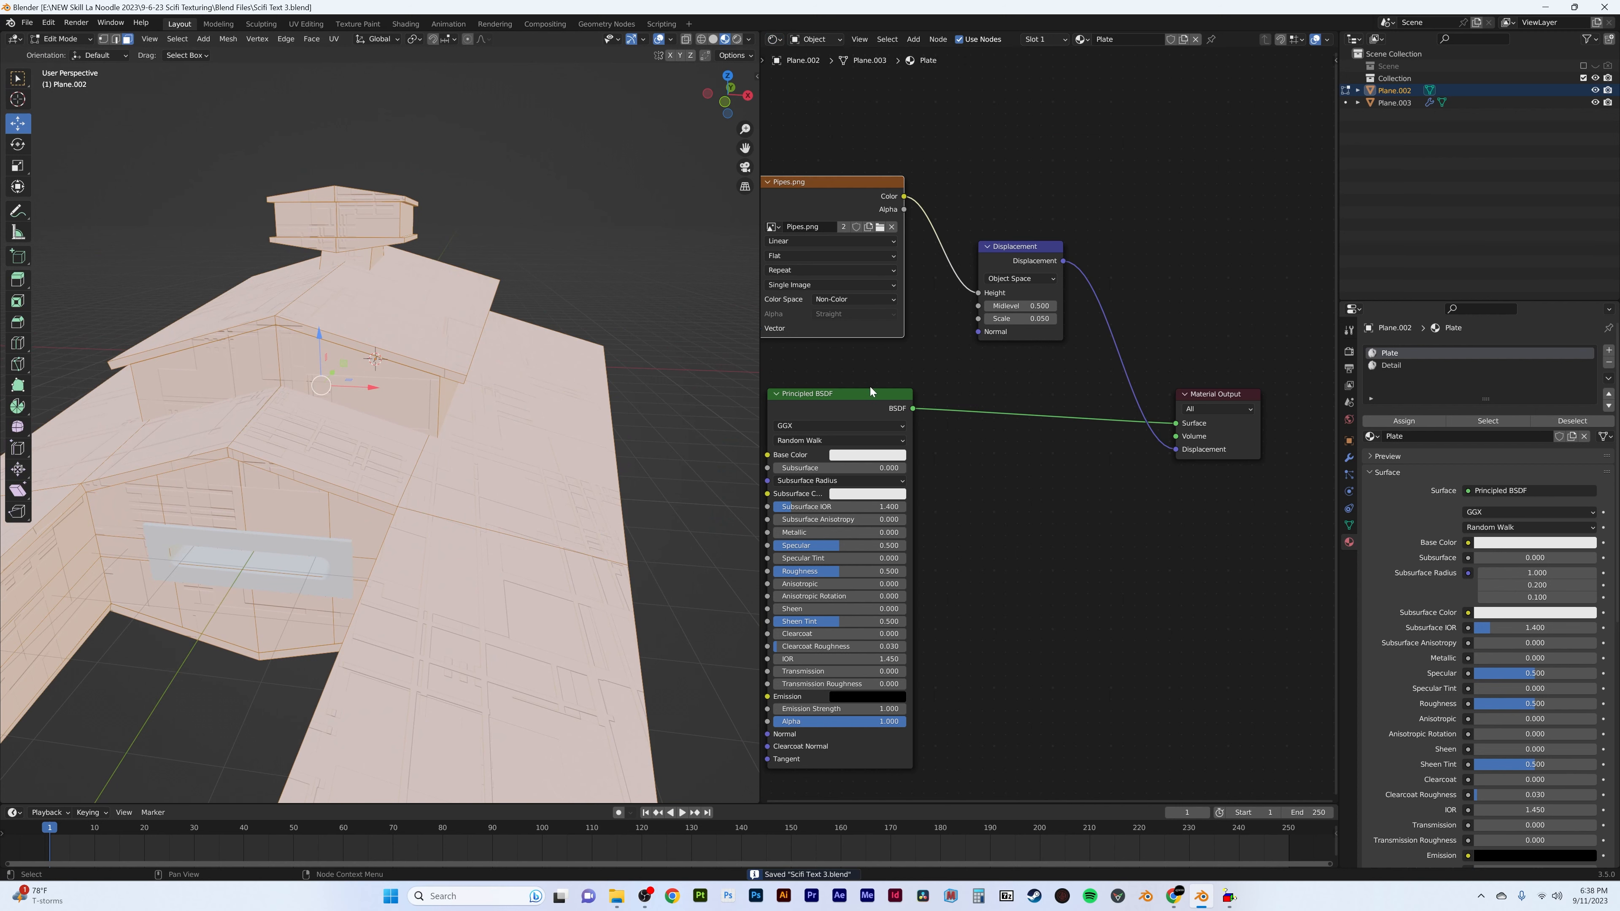
click(776, 41)
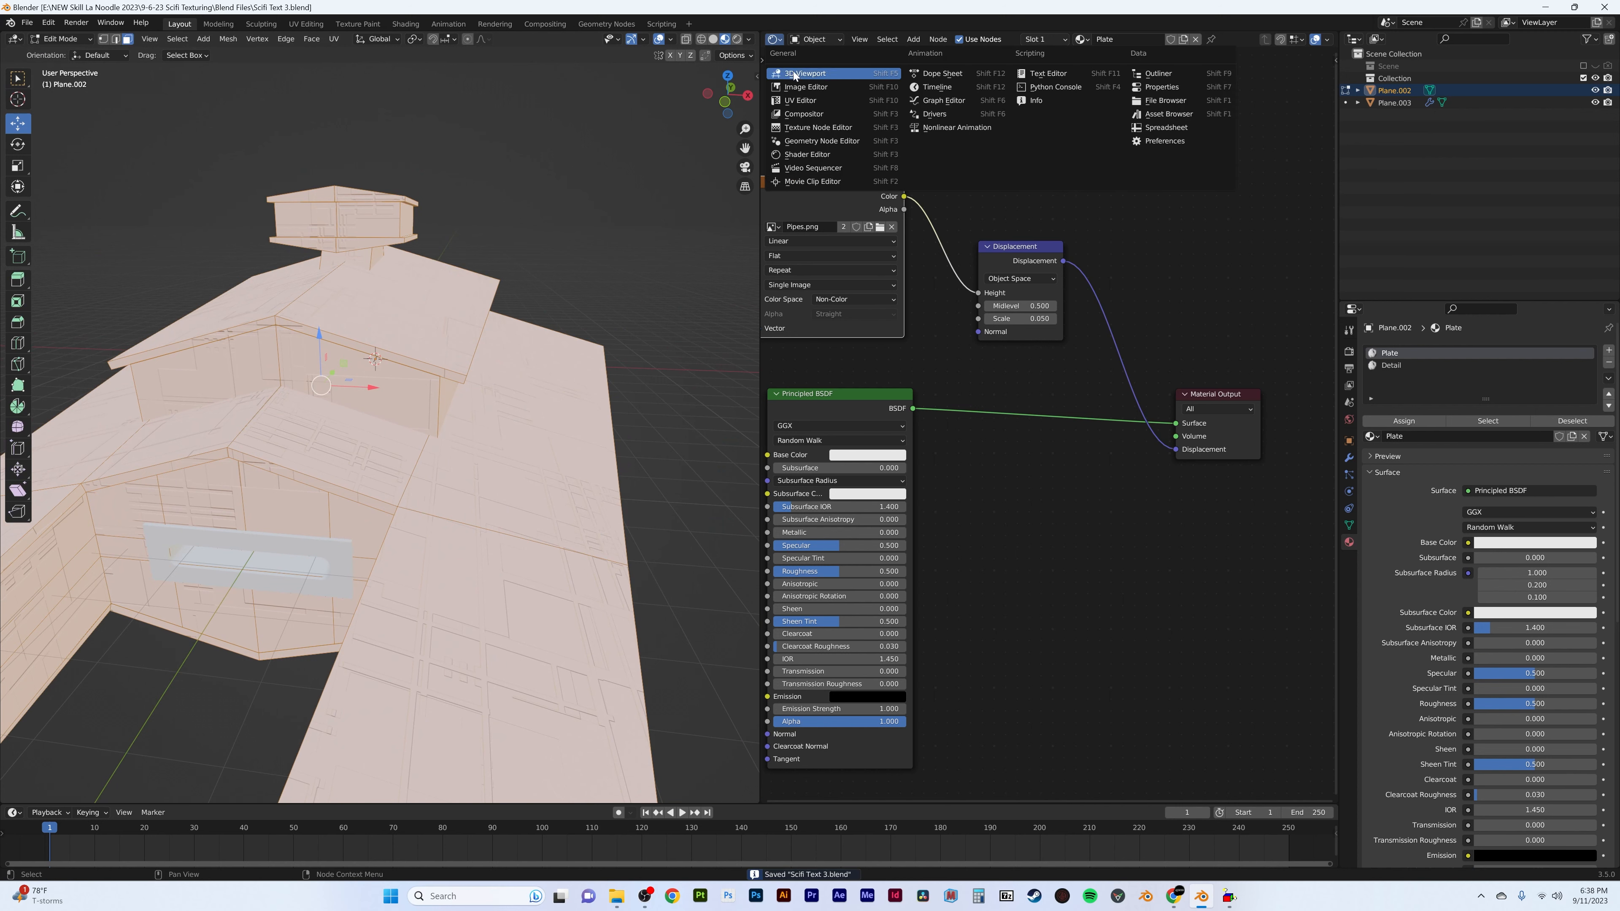
click(821, 102)
key(Home)
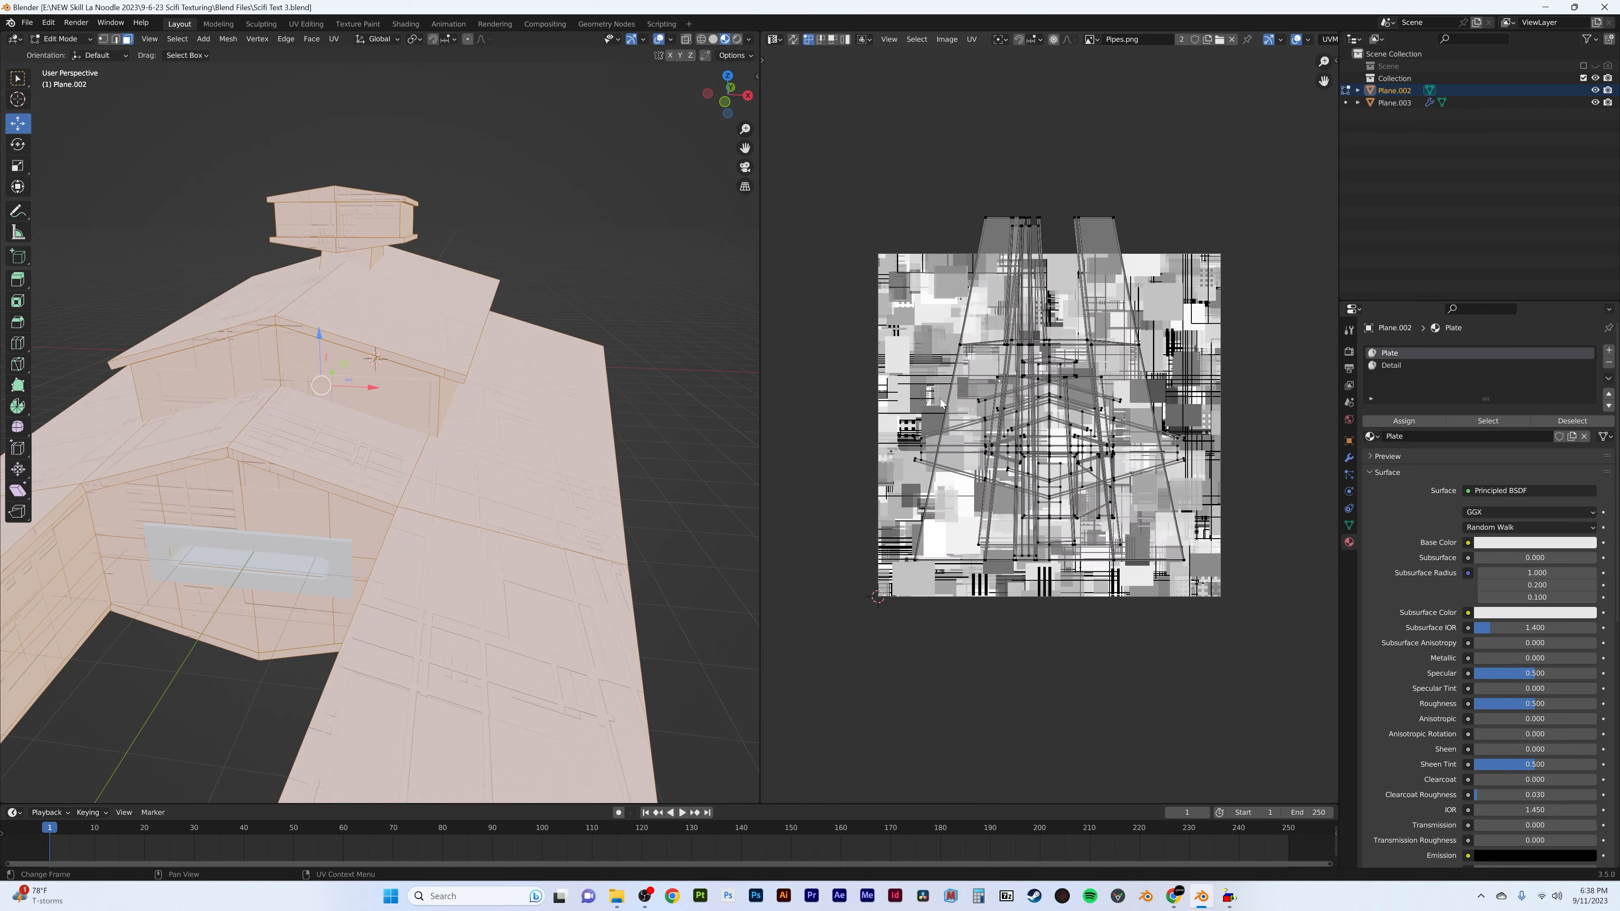
- Scale all of the ship's UVs up about fivefold, enlarge them slightly more, and check the texture on the whole ship
key(a)
key(s)
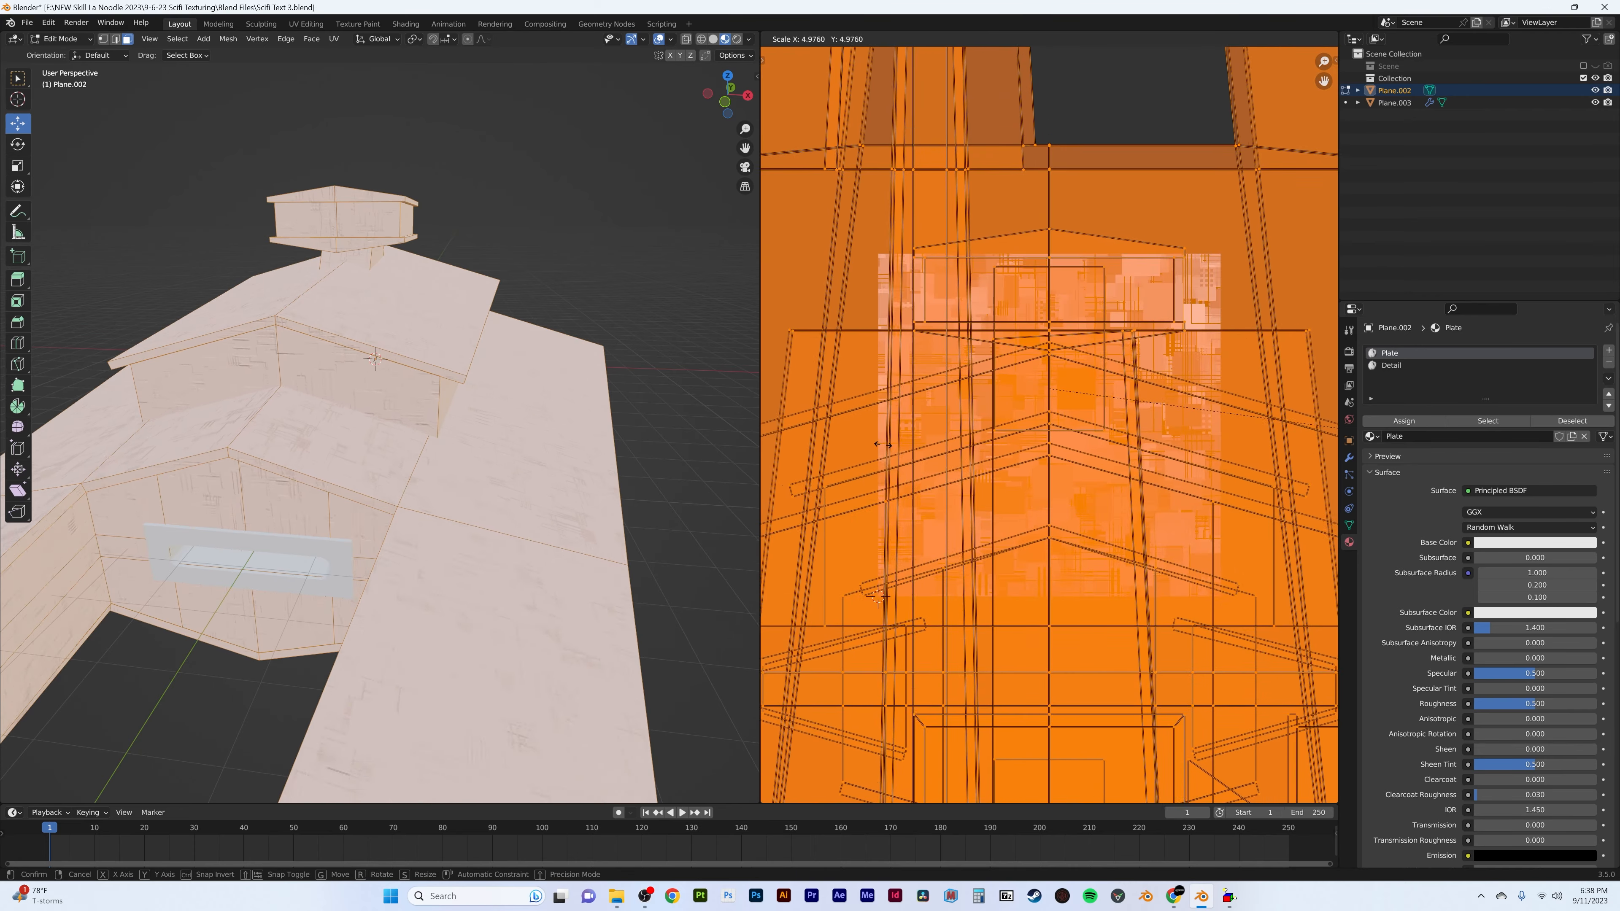
click(887, 448)
key(s)
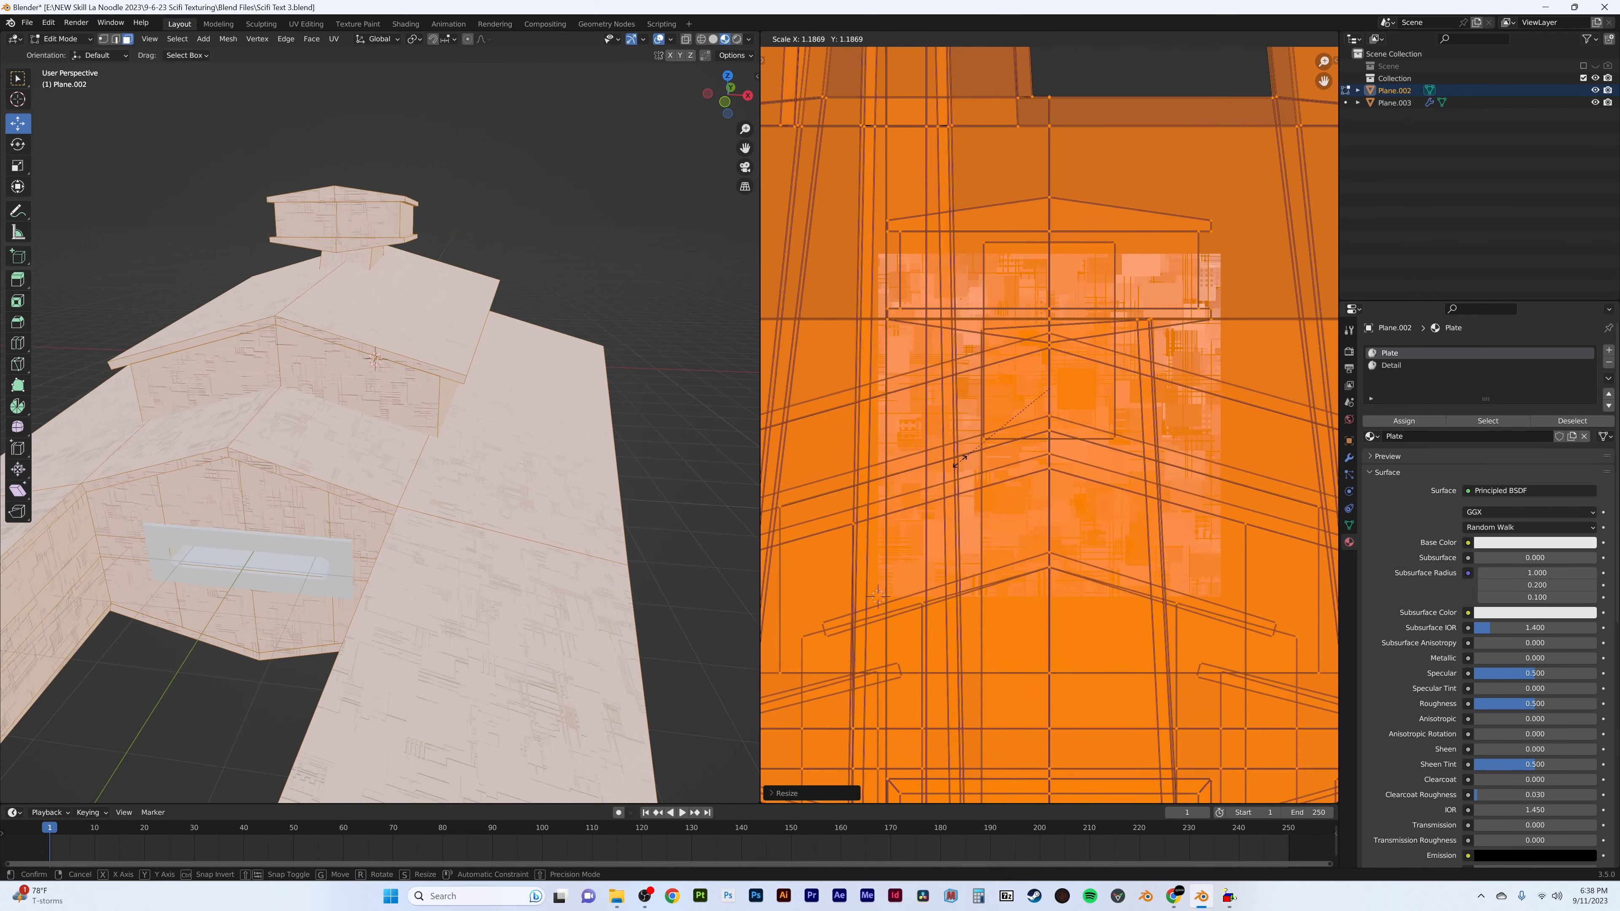
click(956, 457)
key(Tab)
scroll(459, 458, down, 2)
middle_drag(451, 458, 467, 445)
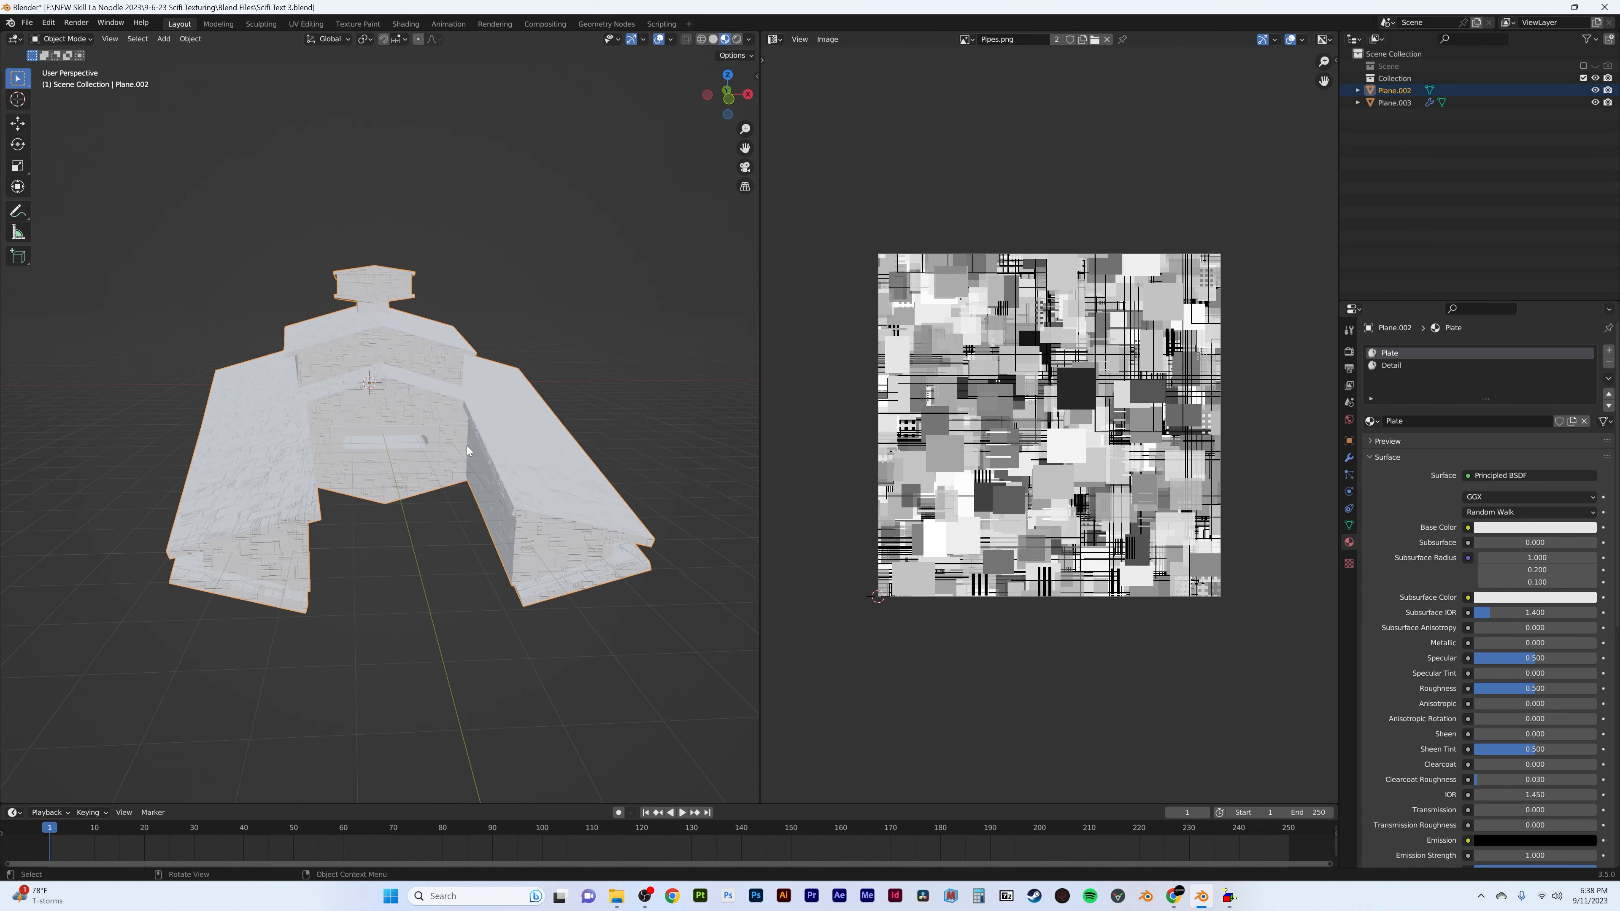
- Select the linked faces of the lower and upper hull armour plates and assign them the Plate material
key(Tab)
key(alt+a)
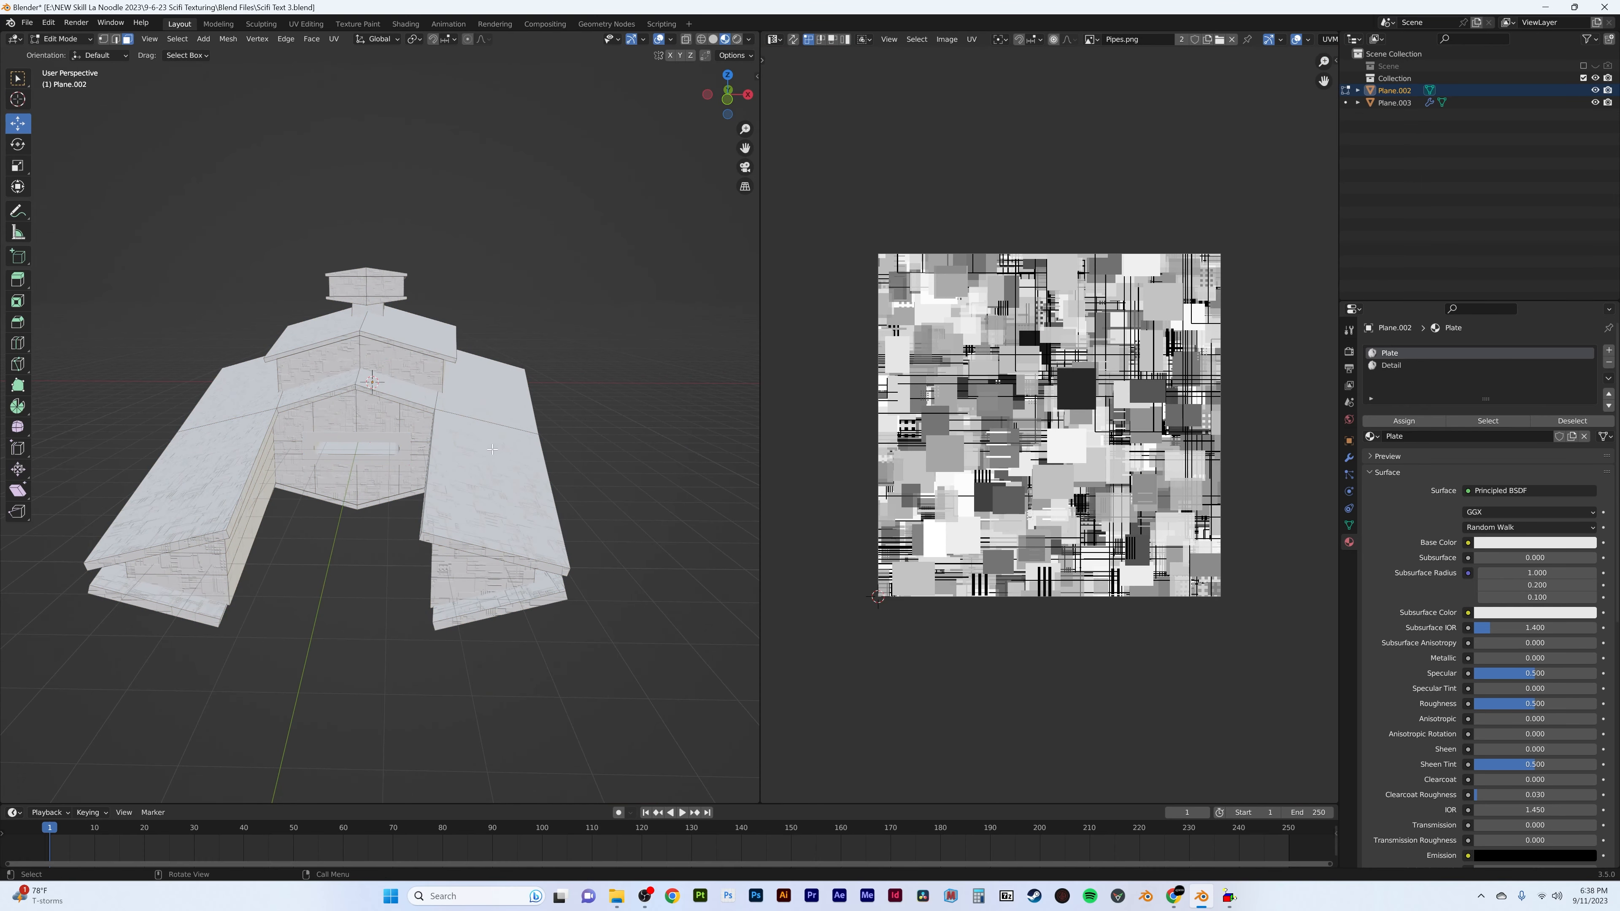
key(l)
key(l)
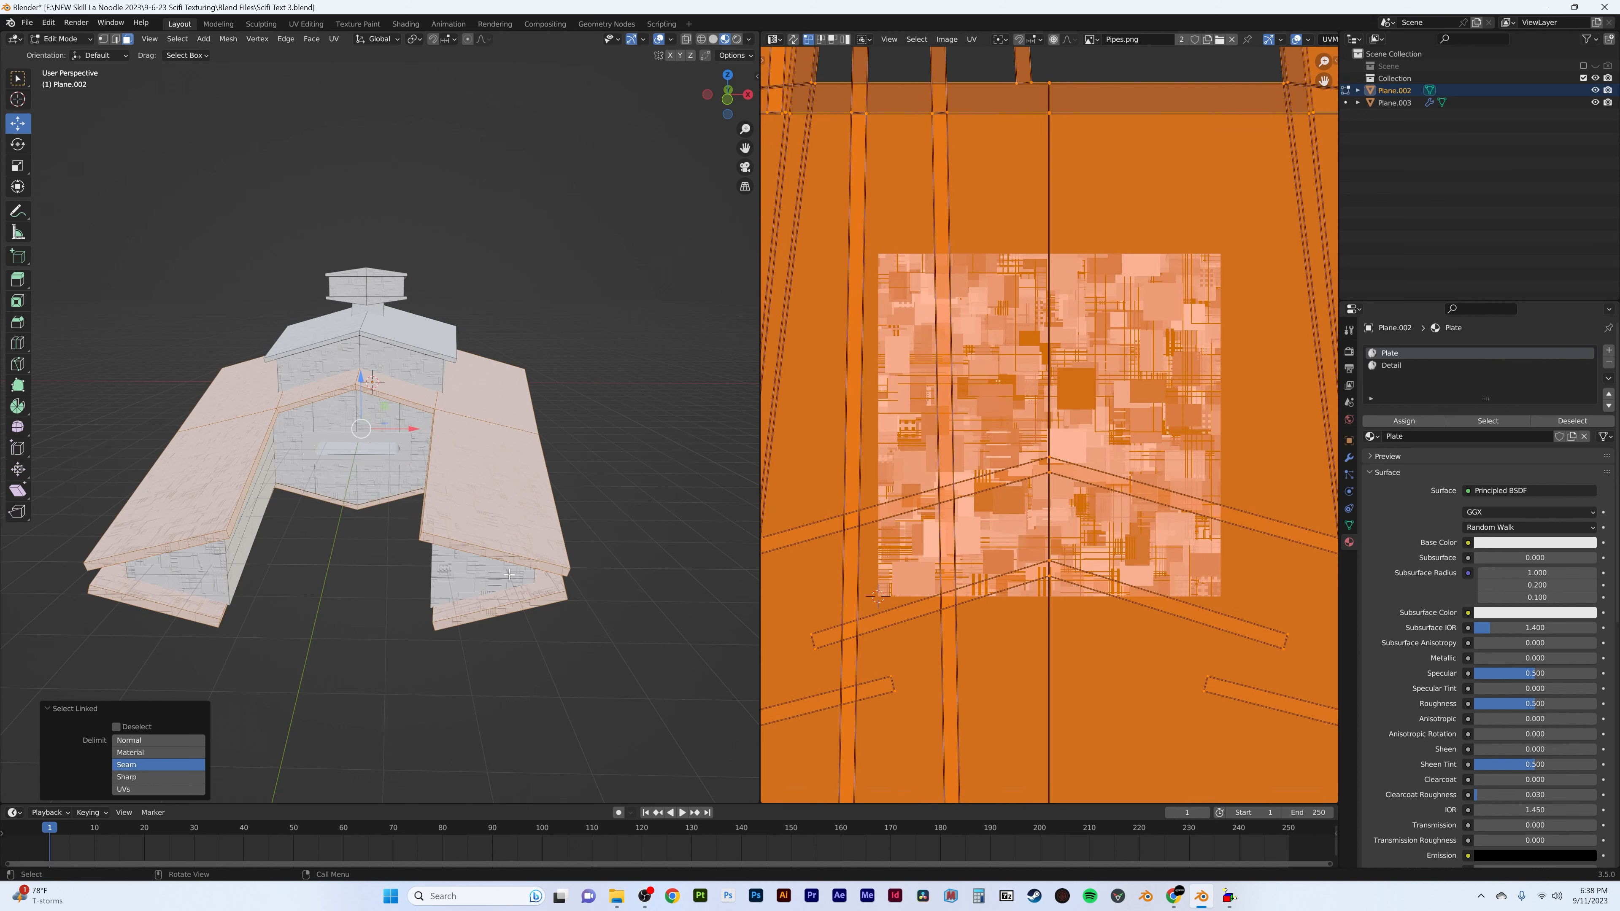
click(1406, 422)
middle_drag(414, 354, 317, 356)
key(l)
click(1427, 419)
- Select the bridge's roof faces, underside and lower rim and assign them the Plate material
scroll(335, 318, up, 5)
shift+middle_drag(335, 205, 420, 426)
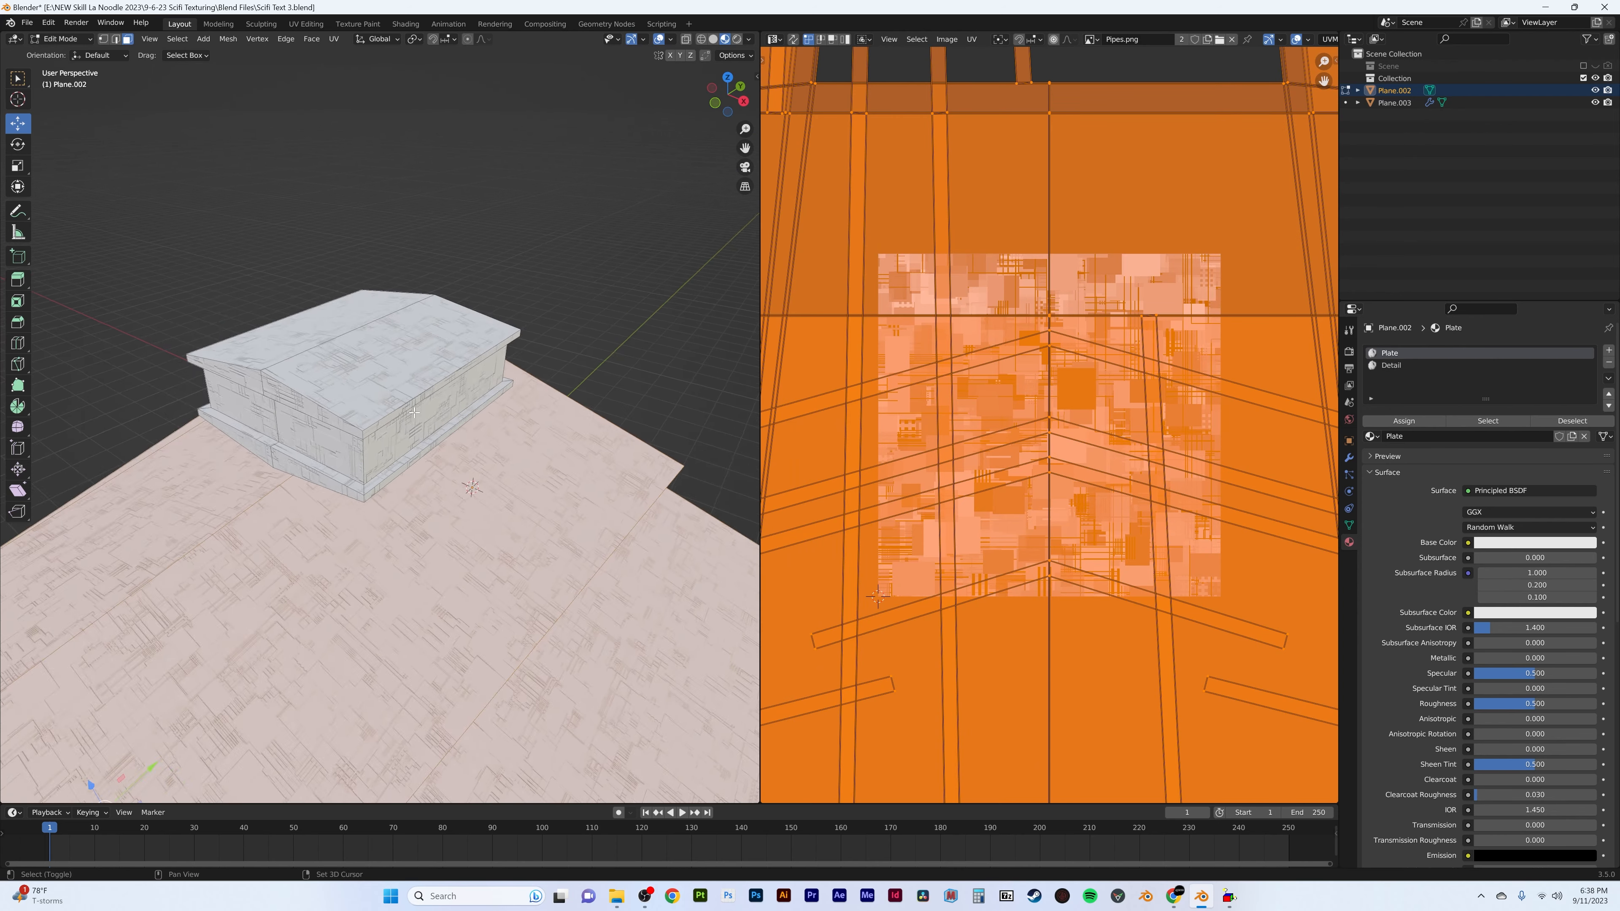
scroll(420, 426, up, 2)
key(l)
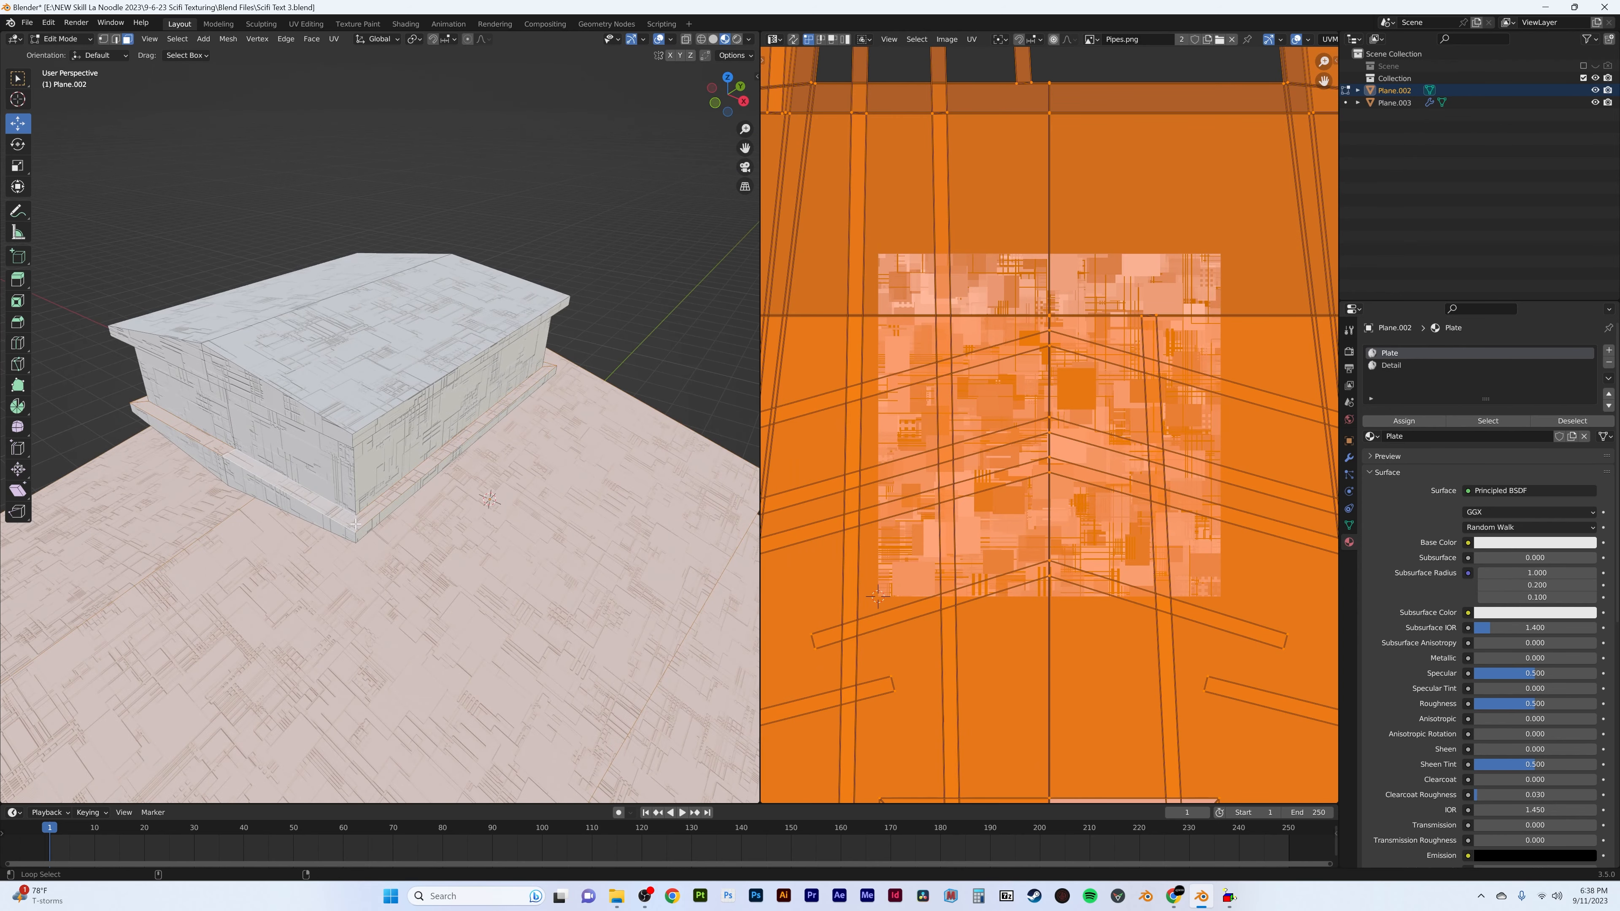
alt+click(345, 441)
middle_drag(345, 440, 367, 396)
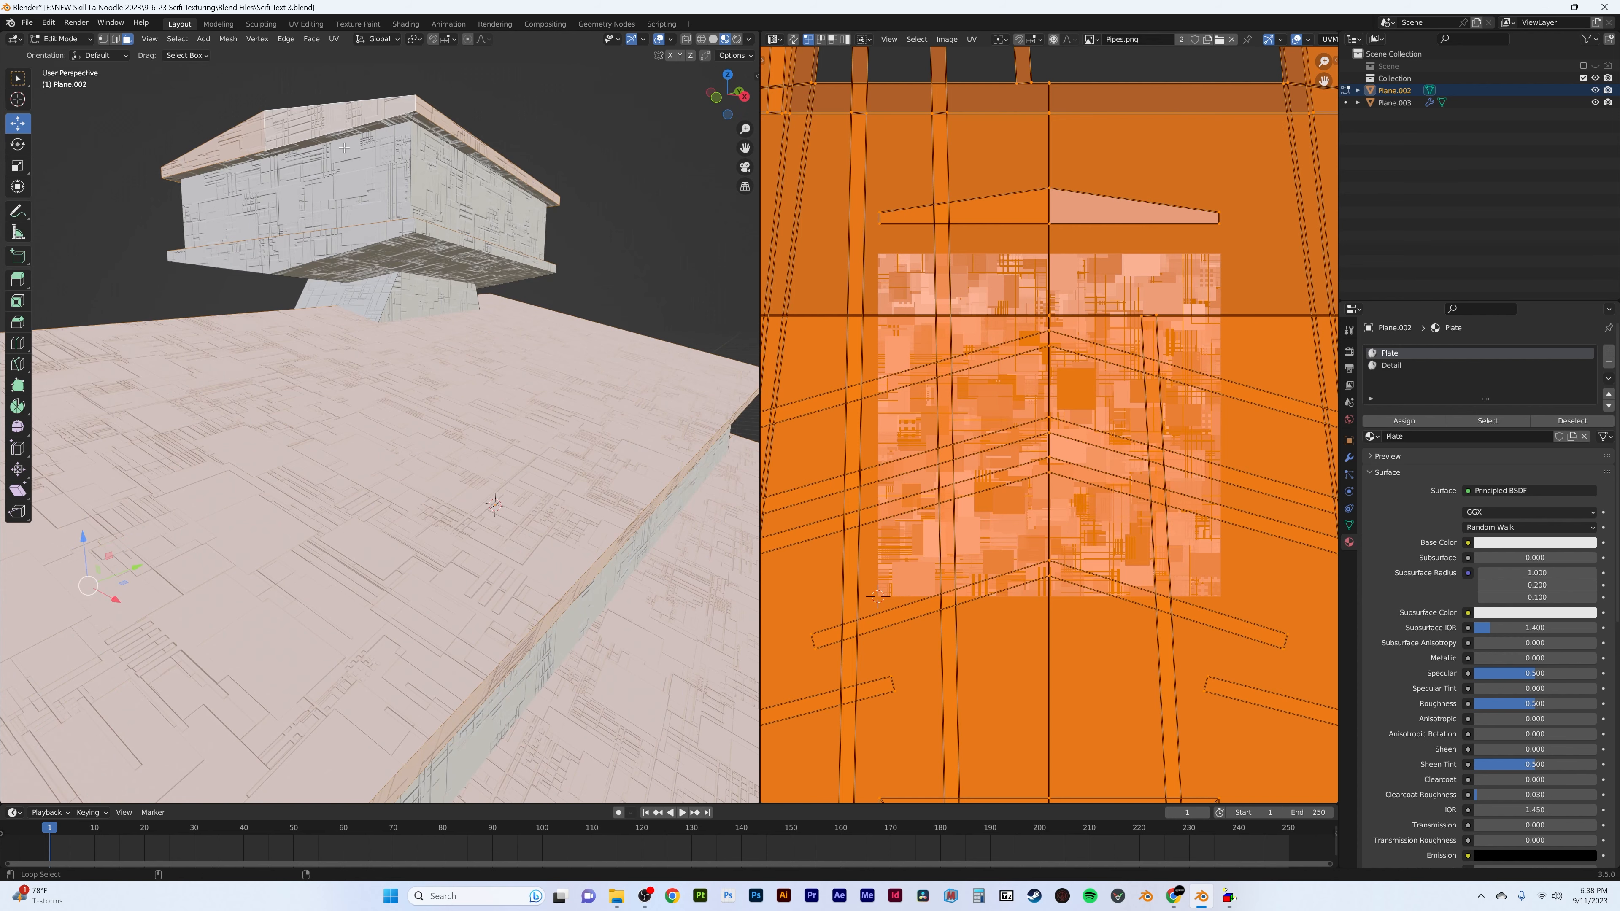
alt+click(413, 116)
click(313, 255)
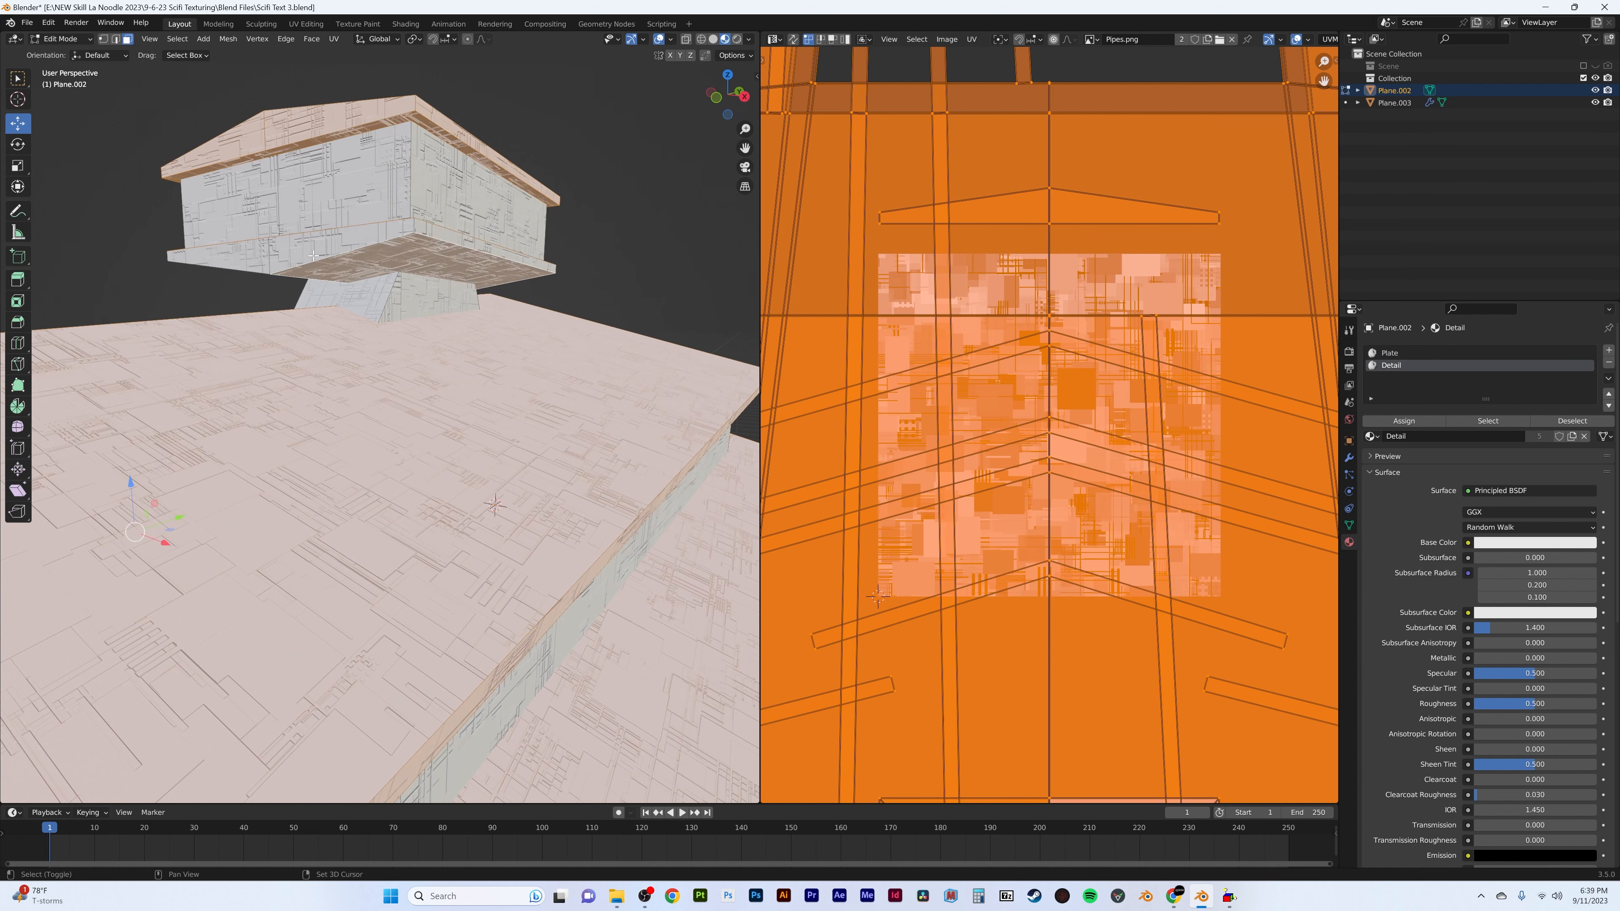
middle_drag(280, 273, 523, 288)
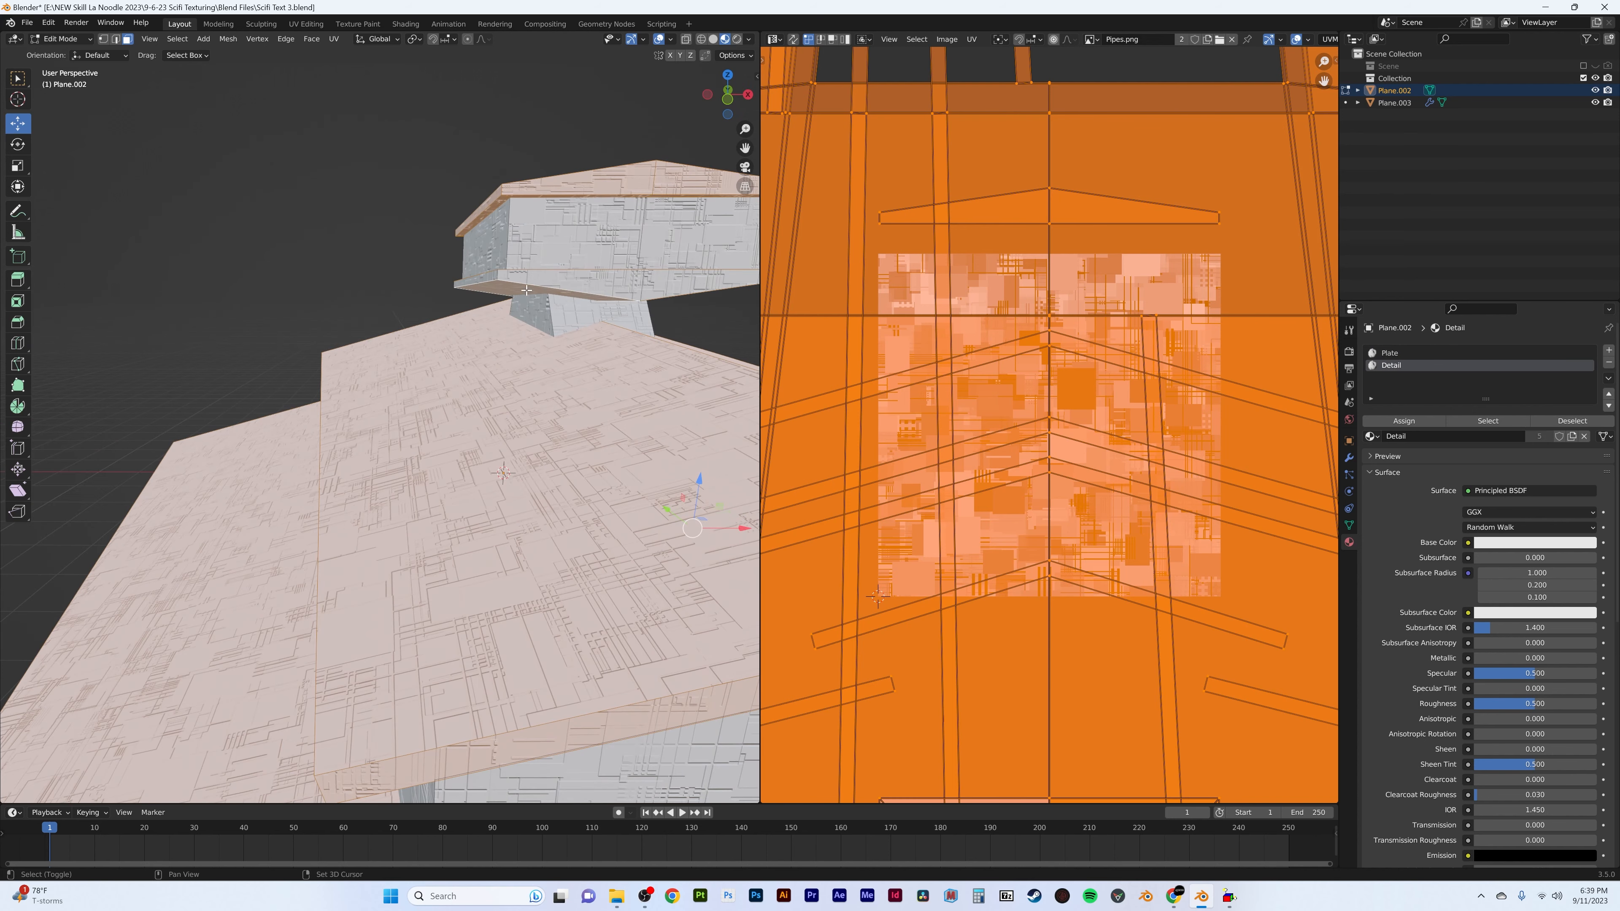
alt+shift+click(647, 290)
middle_drag(647, 290, 587, 330)
middle_drag(374, 258, 412, 325)
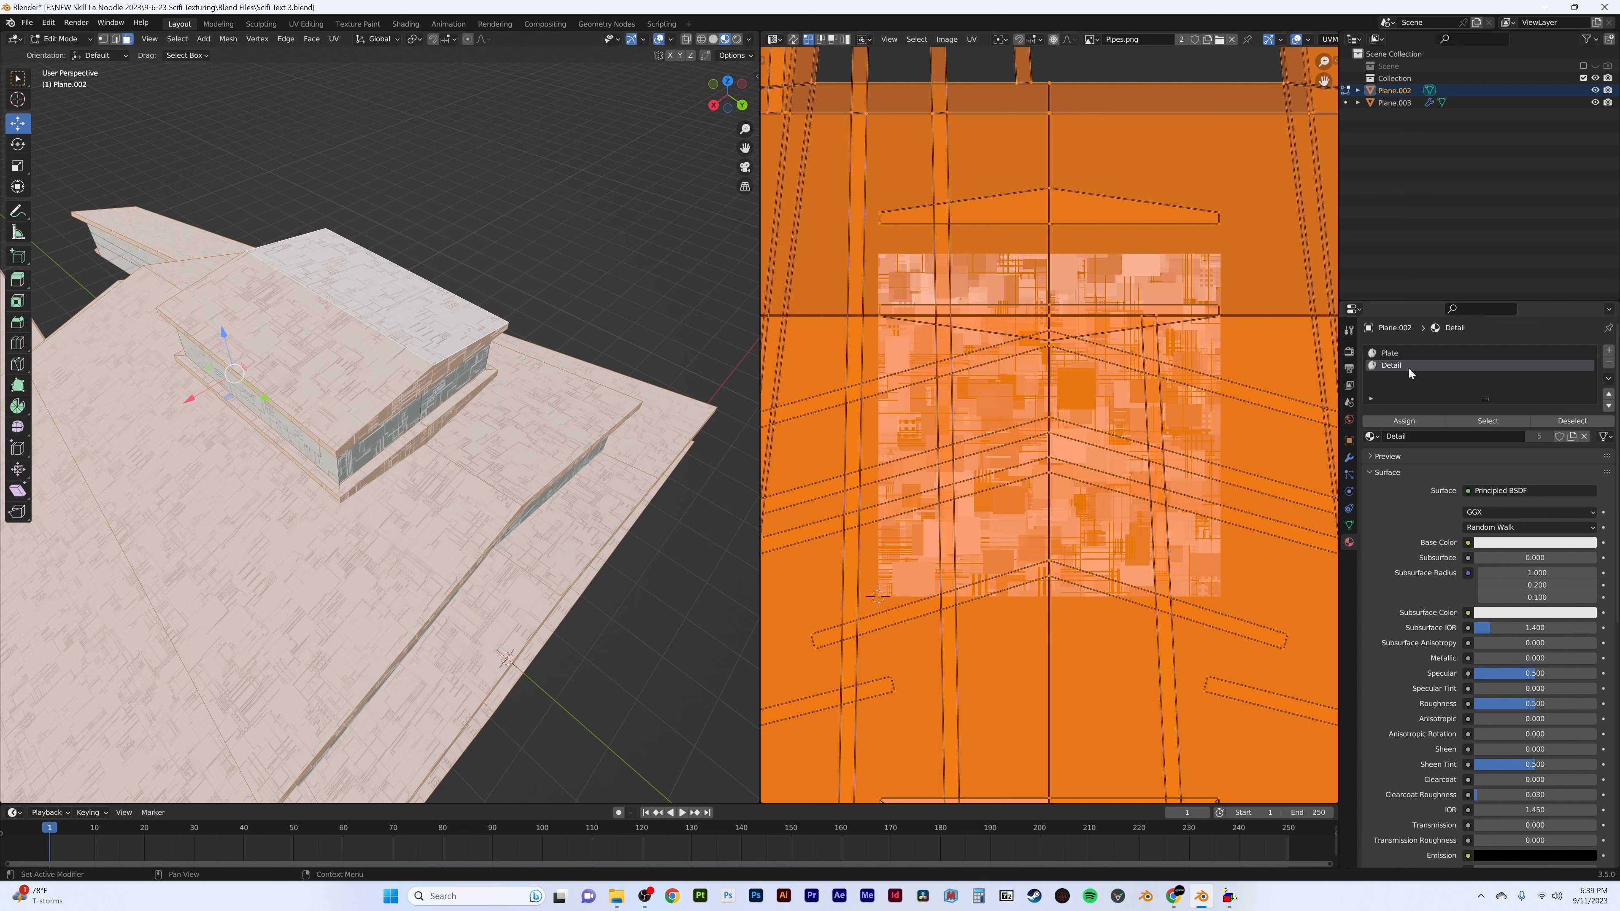
click(1403, 354)
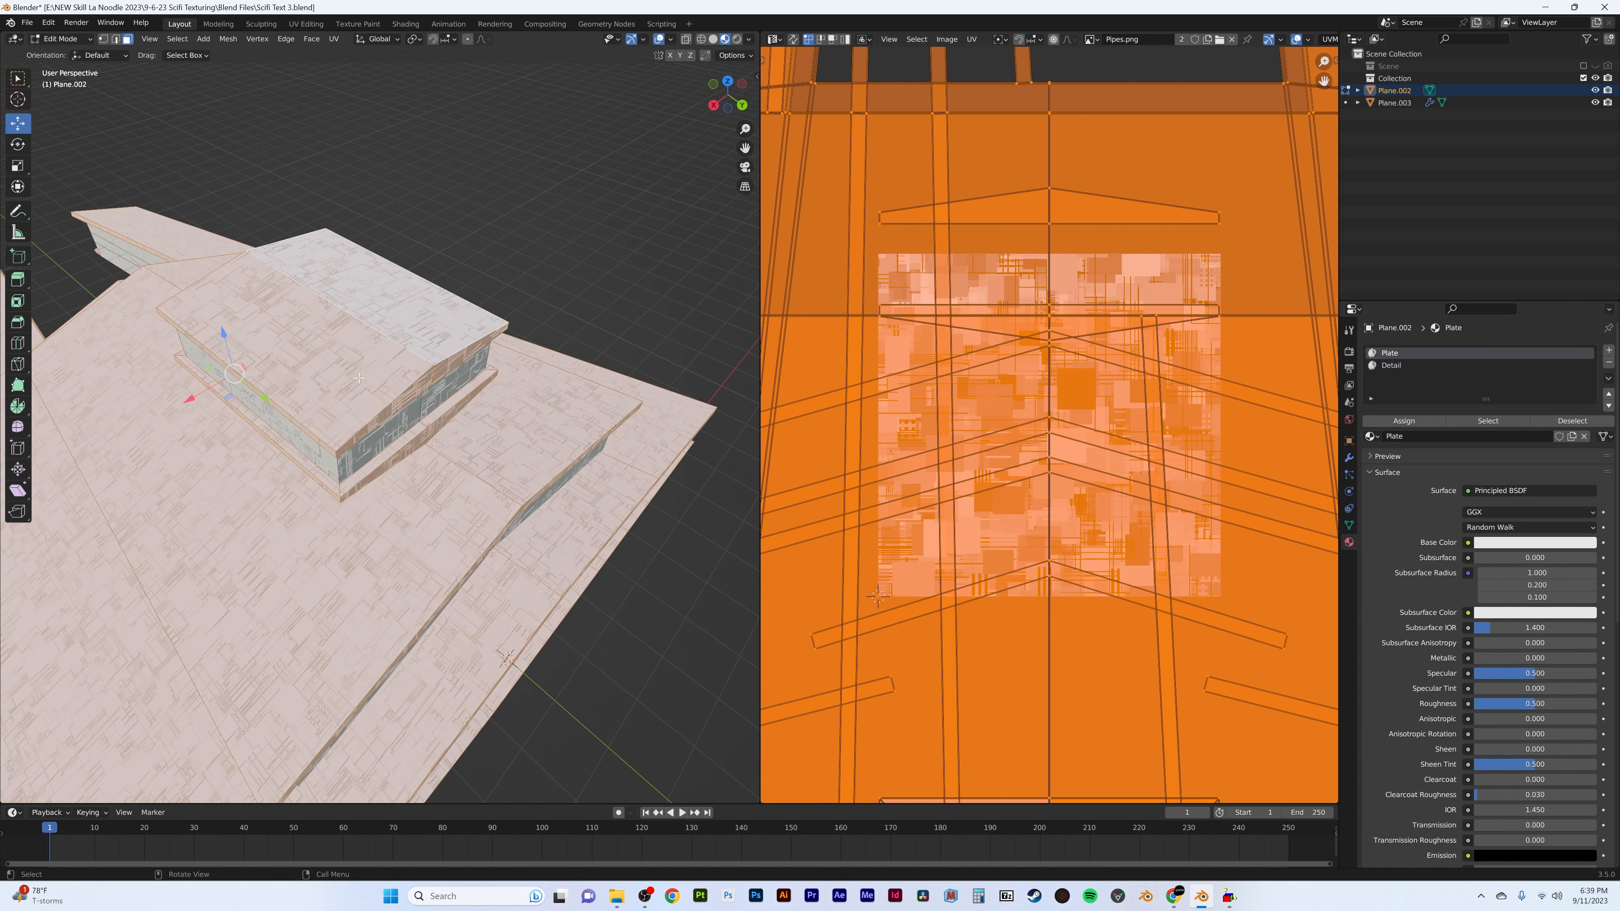
middle_drag(359, 378, 475, 359)
key(Tab)
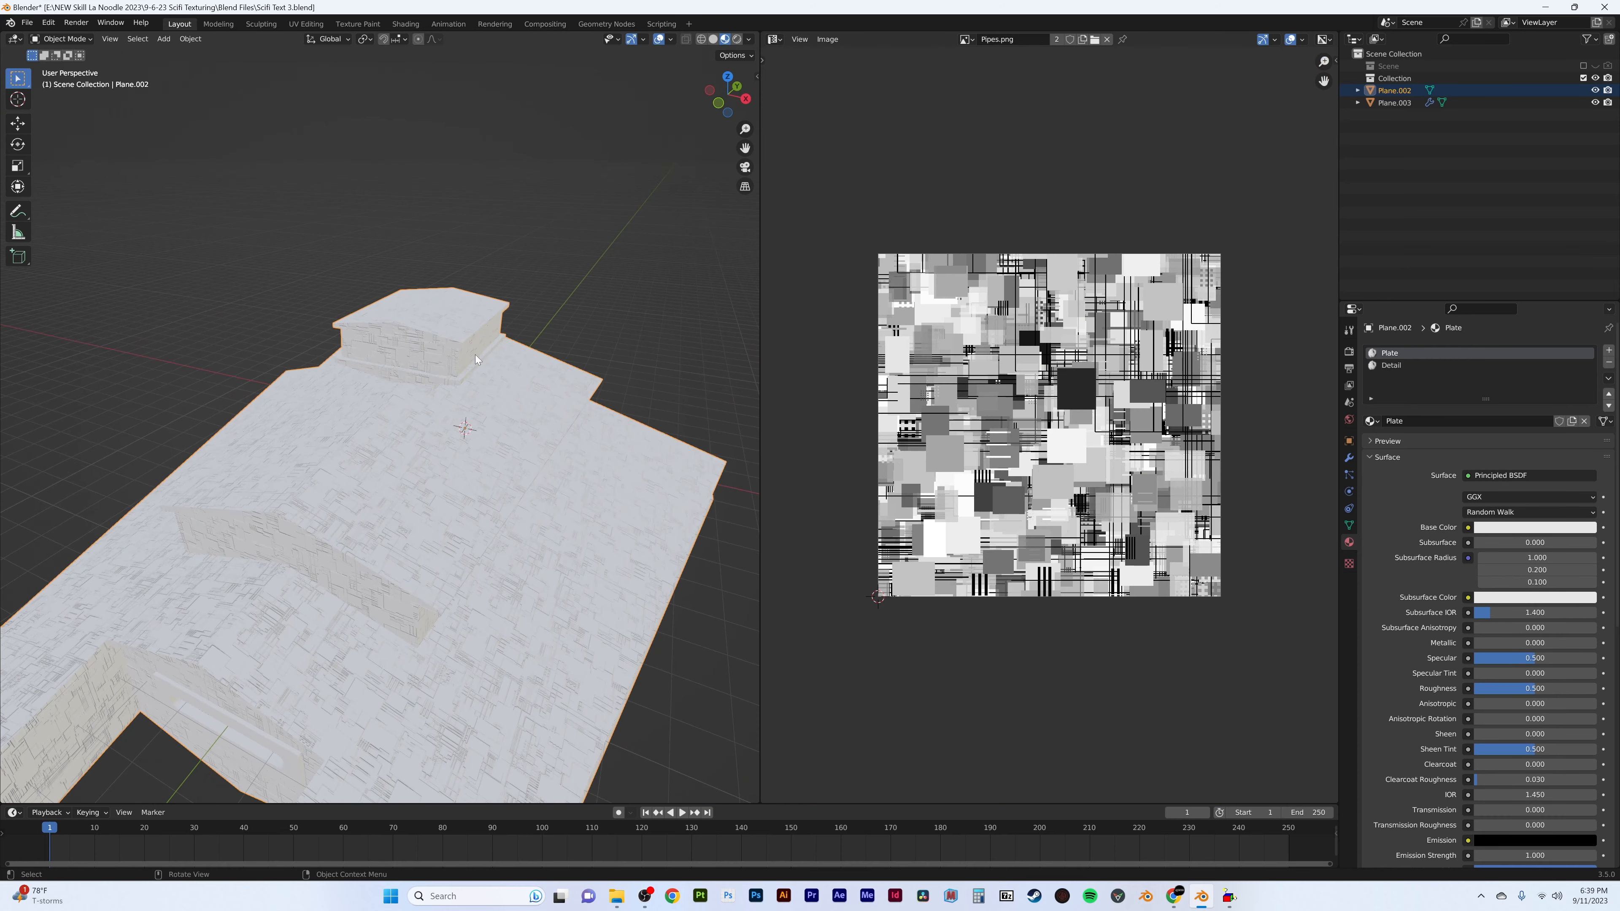
- Switch back to the Shader Editor and load Plates.png into the Plate material's image texture node
click(782, 39)
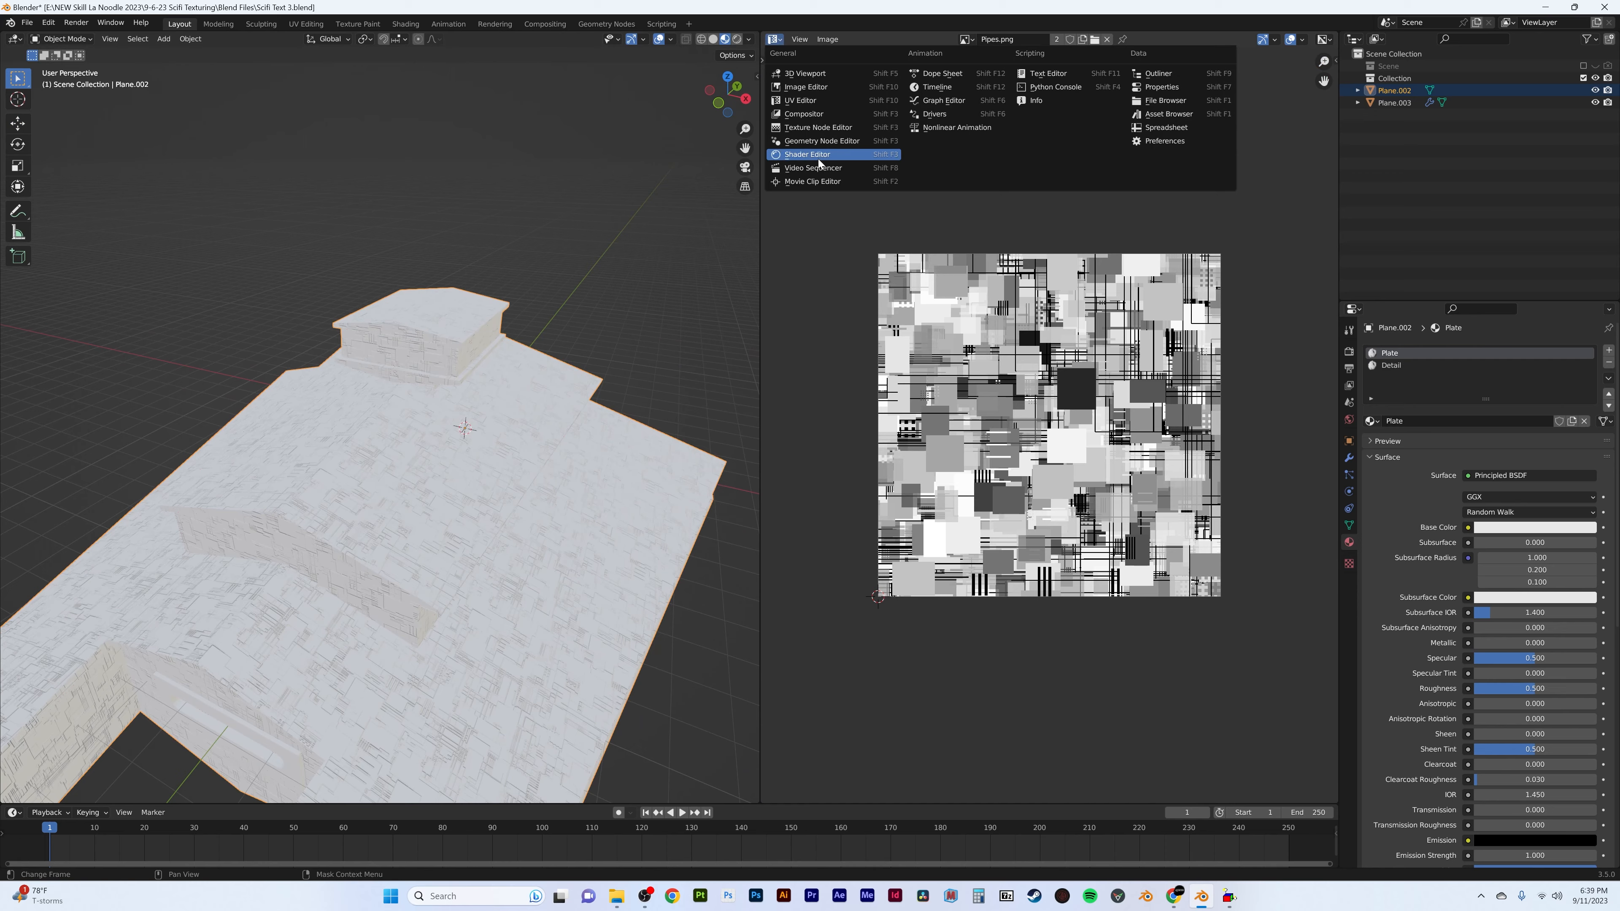
click(820, 160)
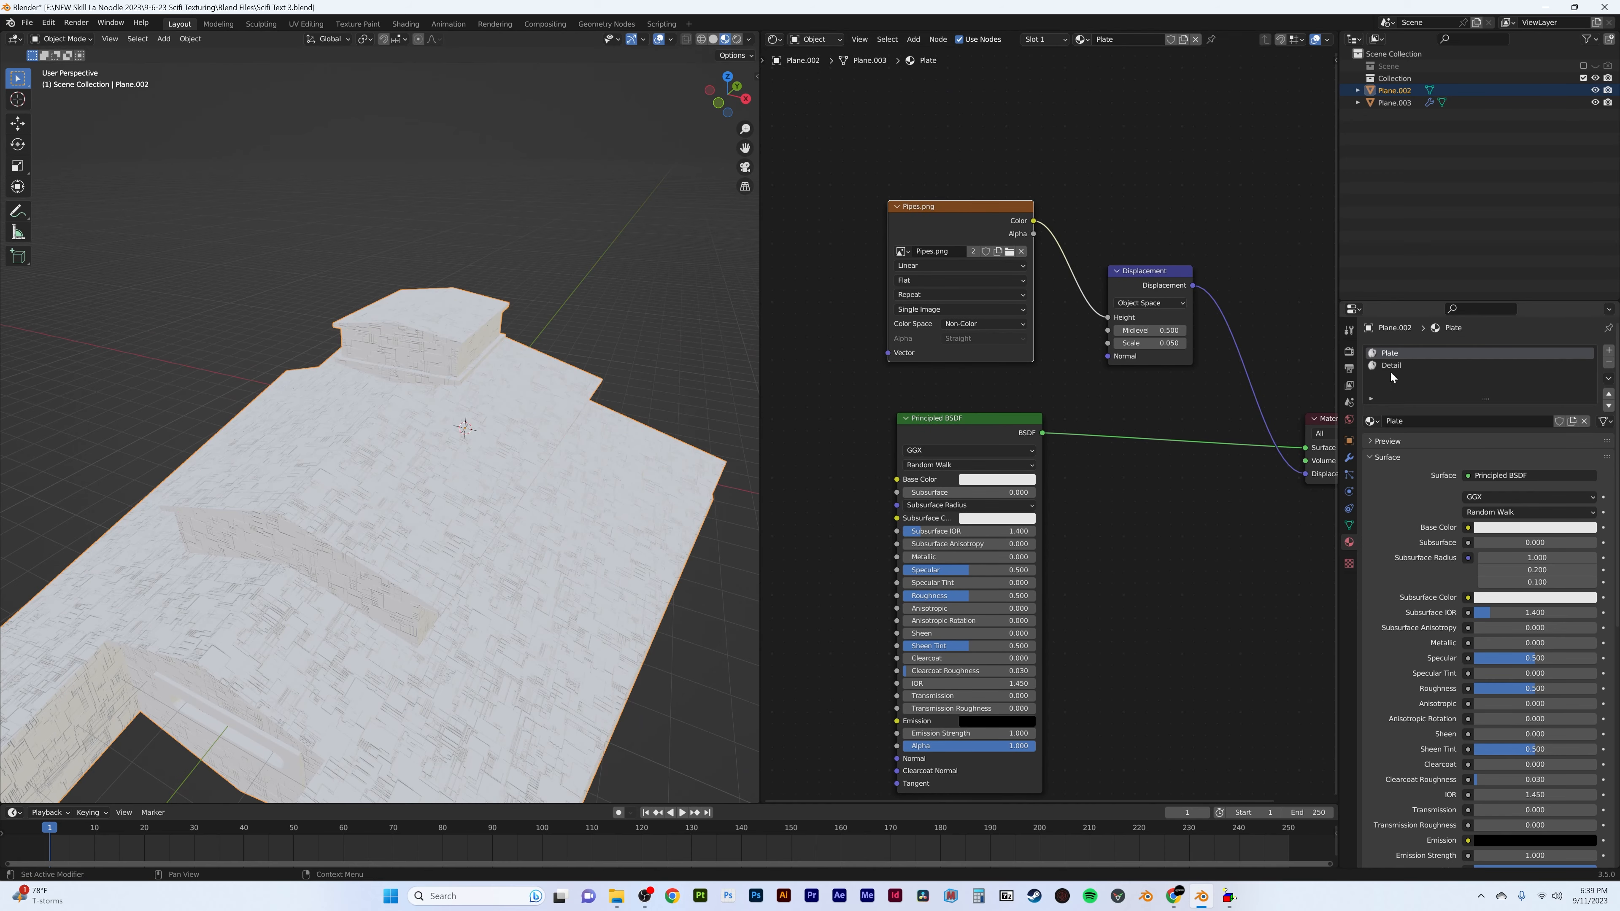
click(1009, 252)
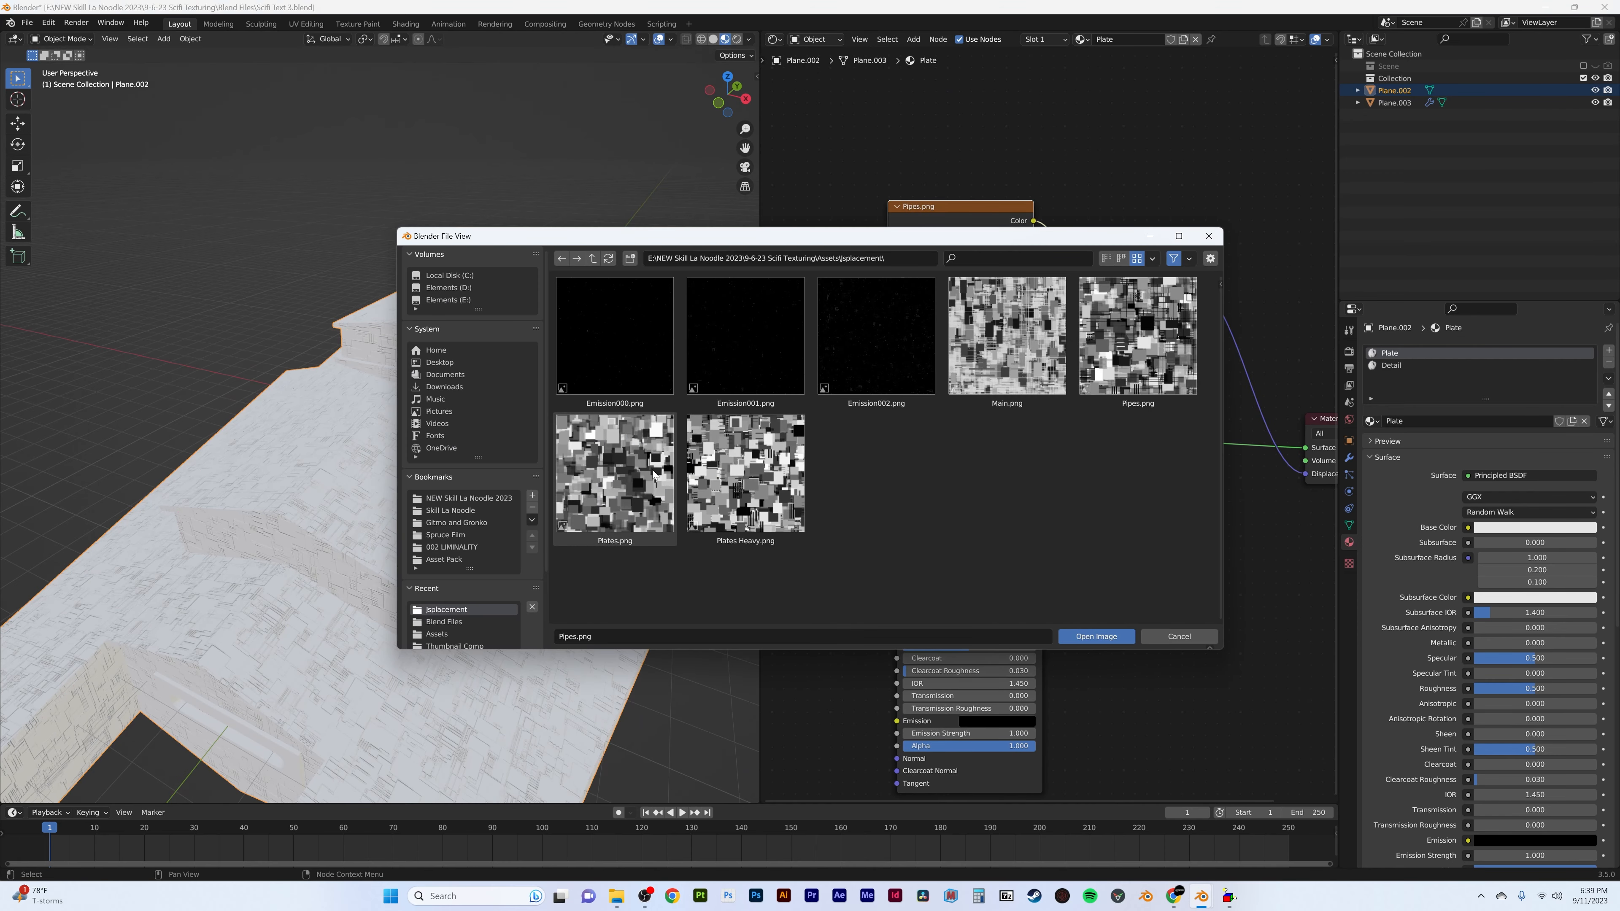
double_click(653, 470)
middle_drag(529, 399, 560, 367)
- Select all faces sharing the Plate material and scale their UVs down to about two-thirds in the UV Editor
key(Tab)
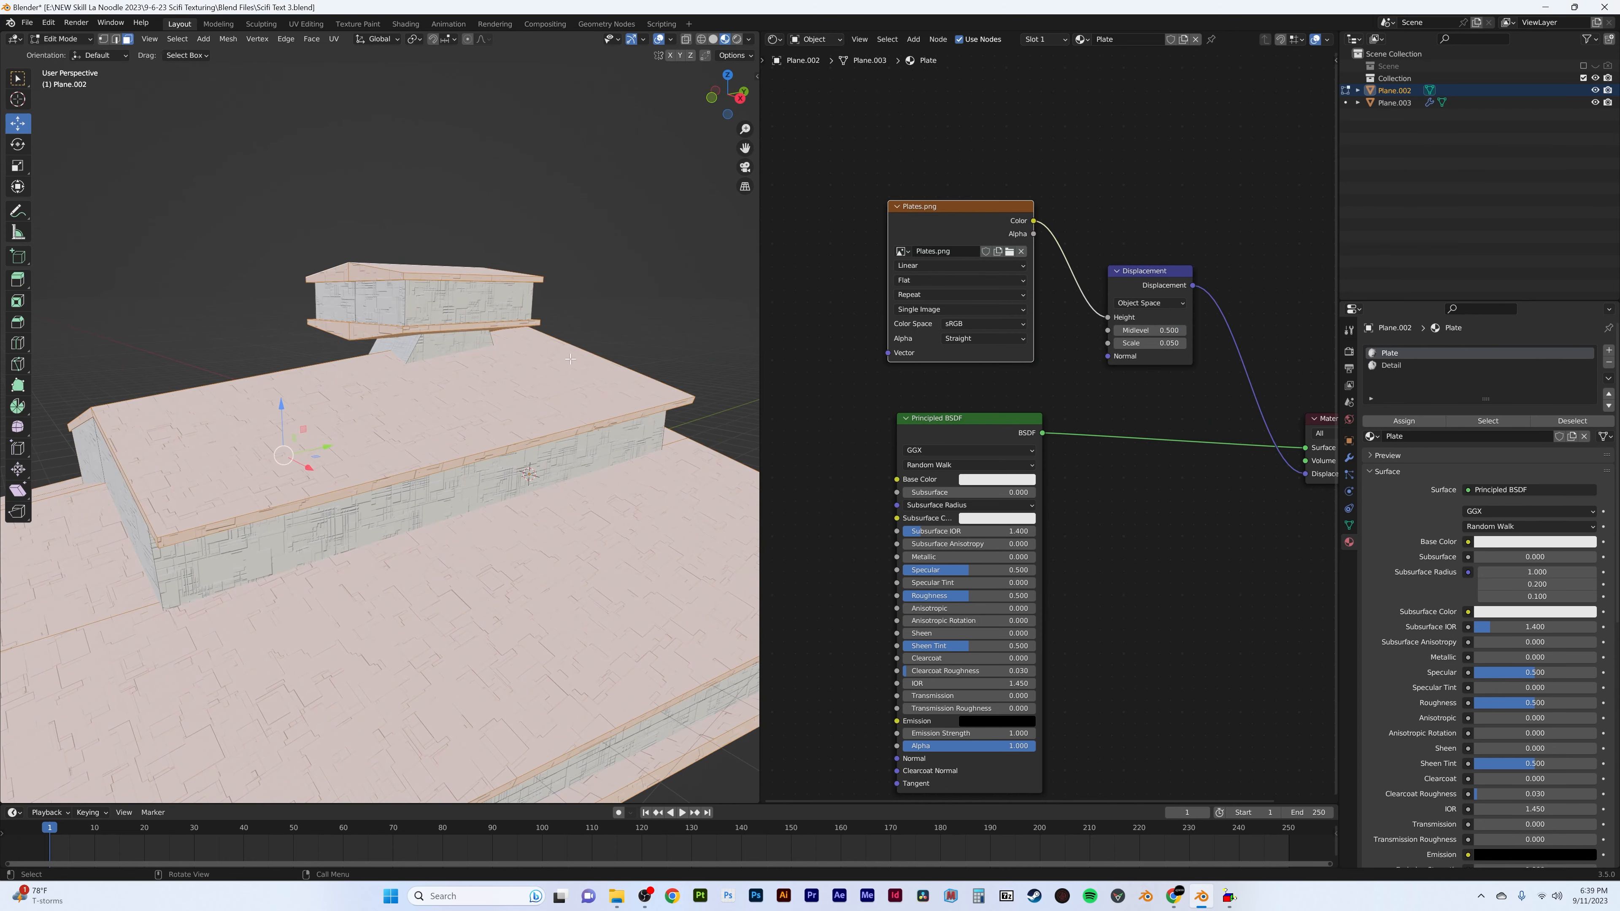
key(alt+a)
click(552, 383)
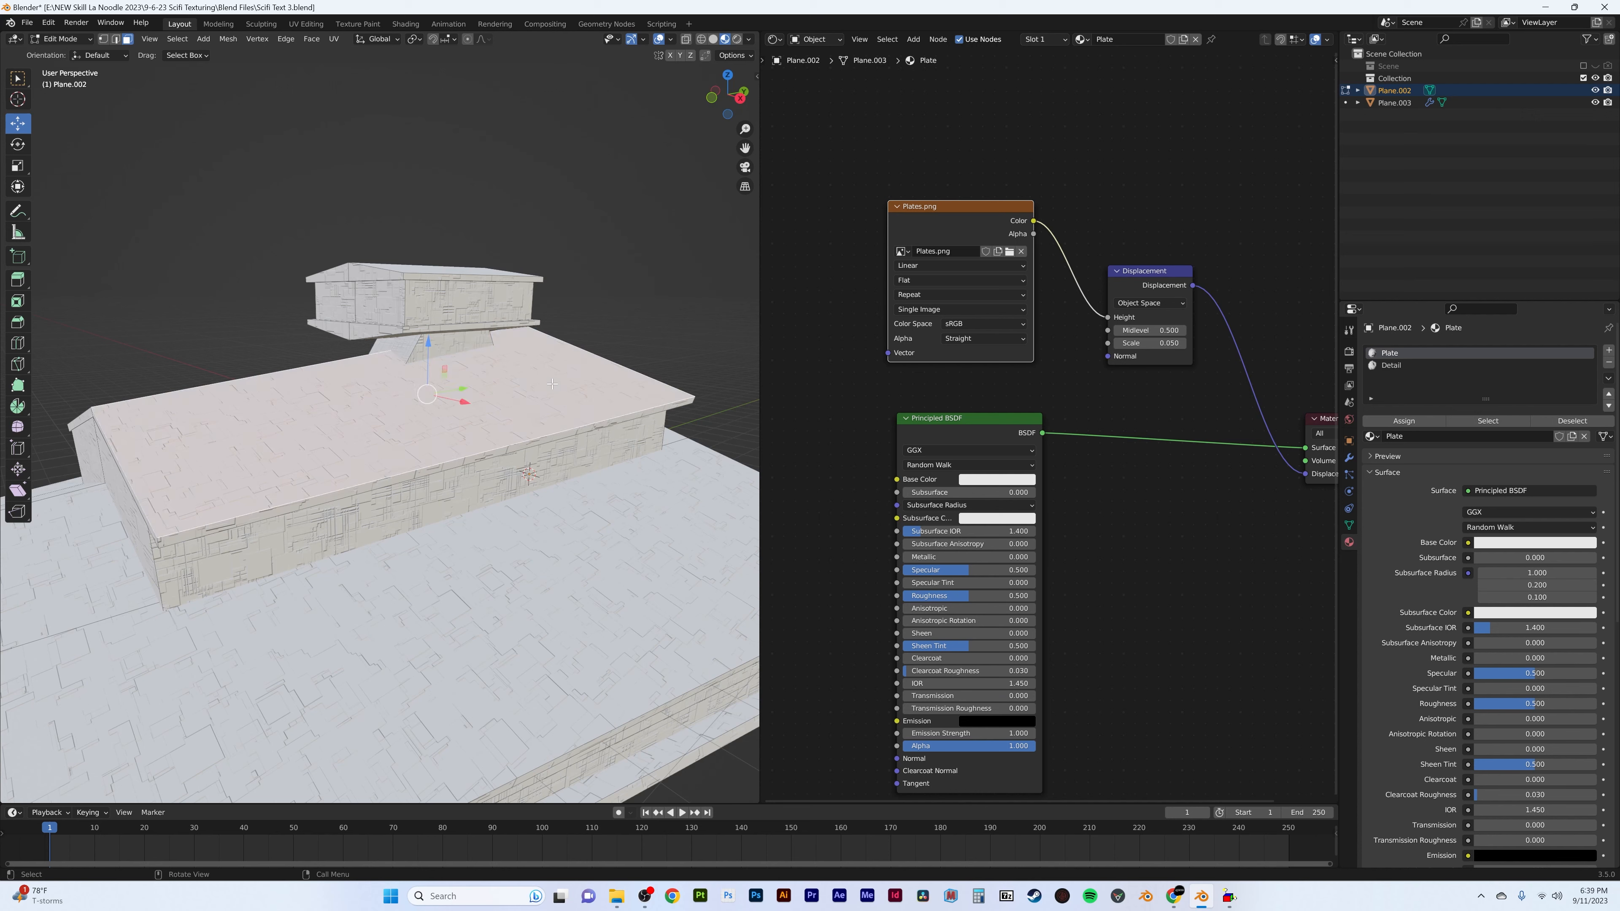
key(shift+g)
click(552, 383)
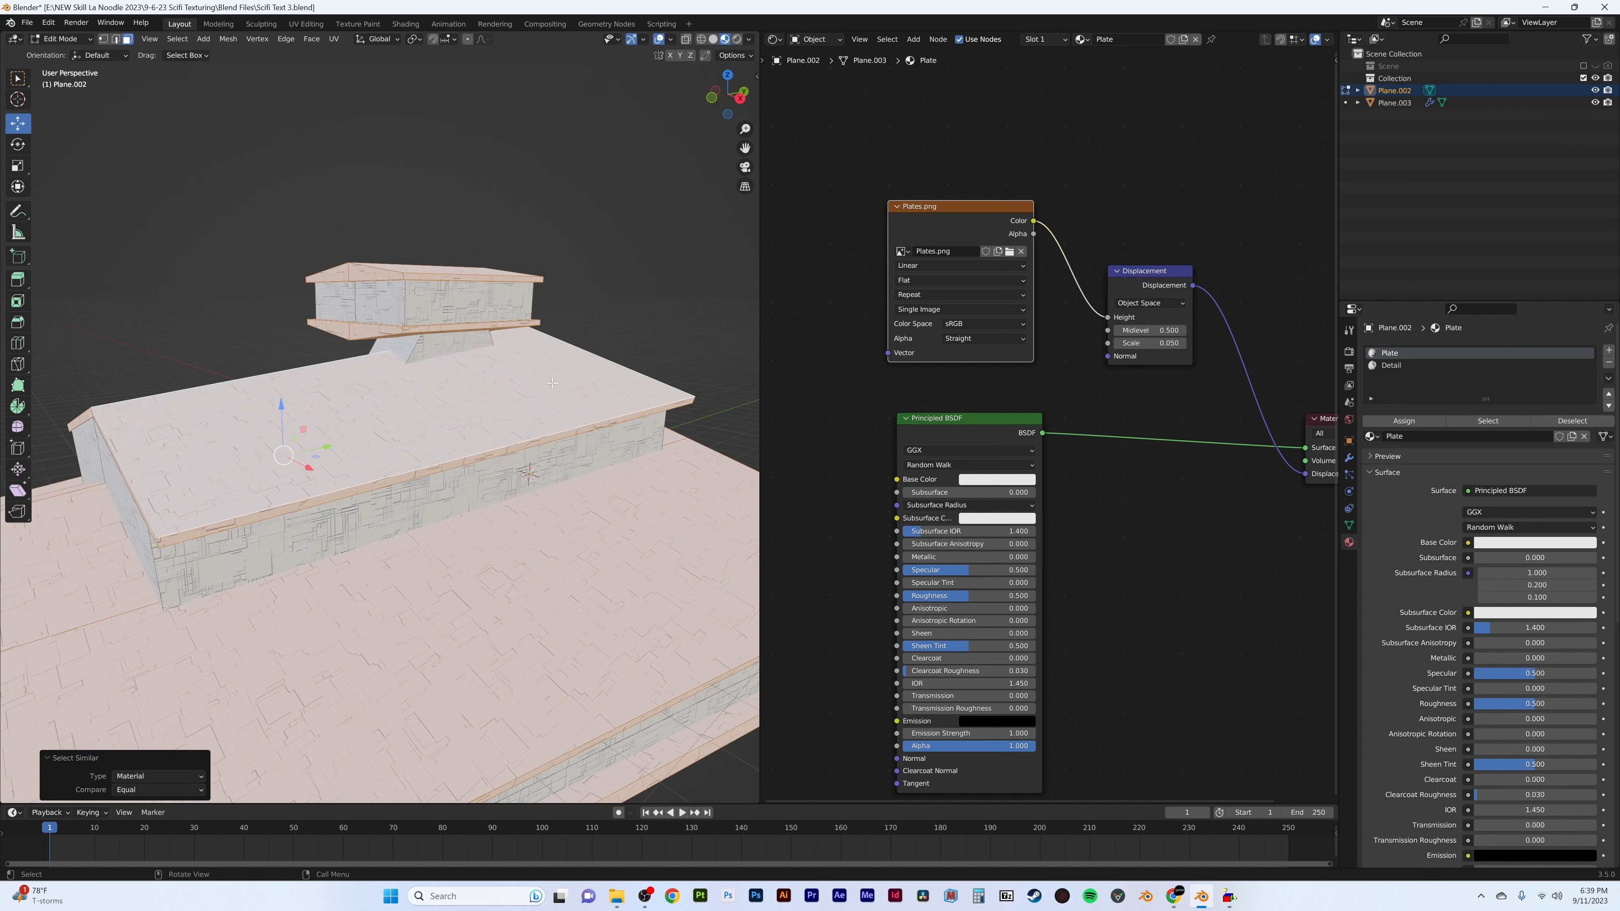
middle_drag(552, 384, 614, 382)
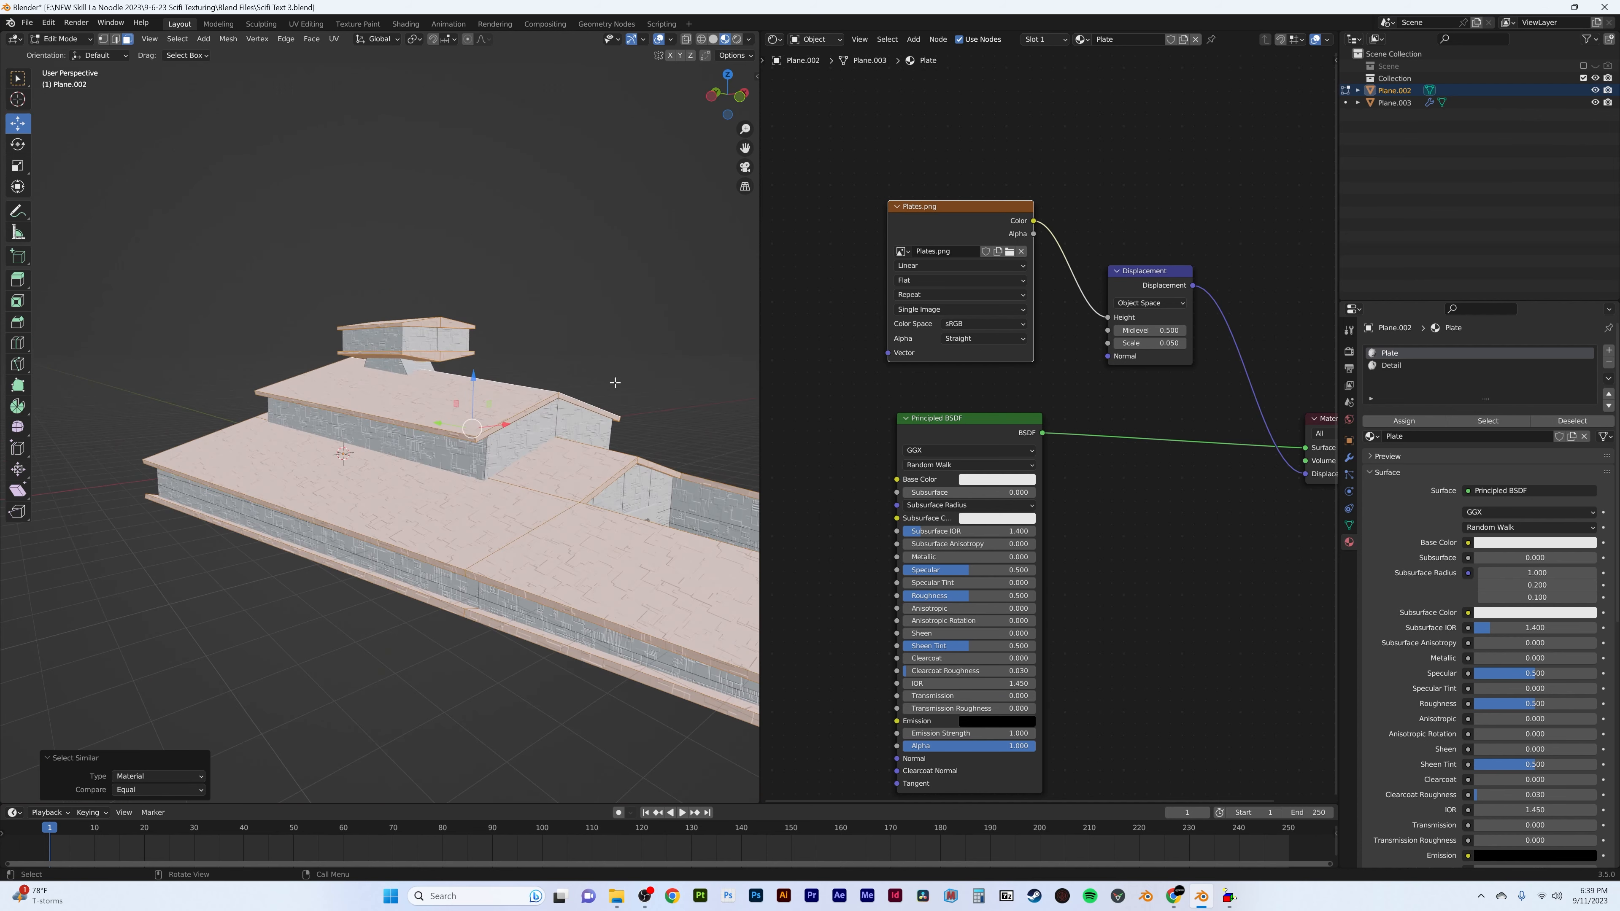
click(776, 41)
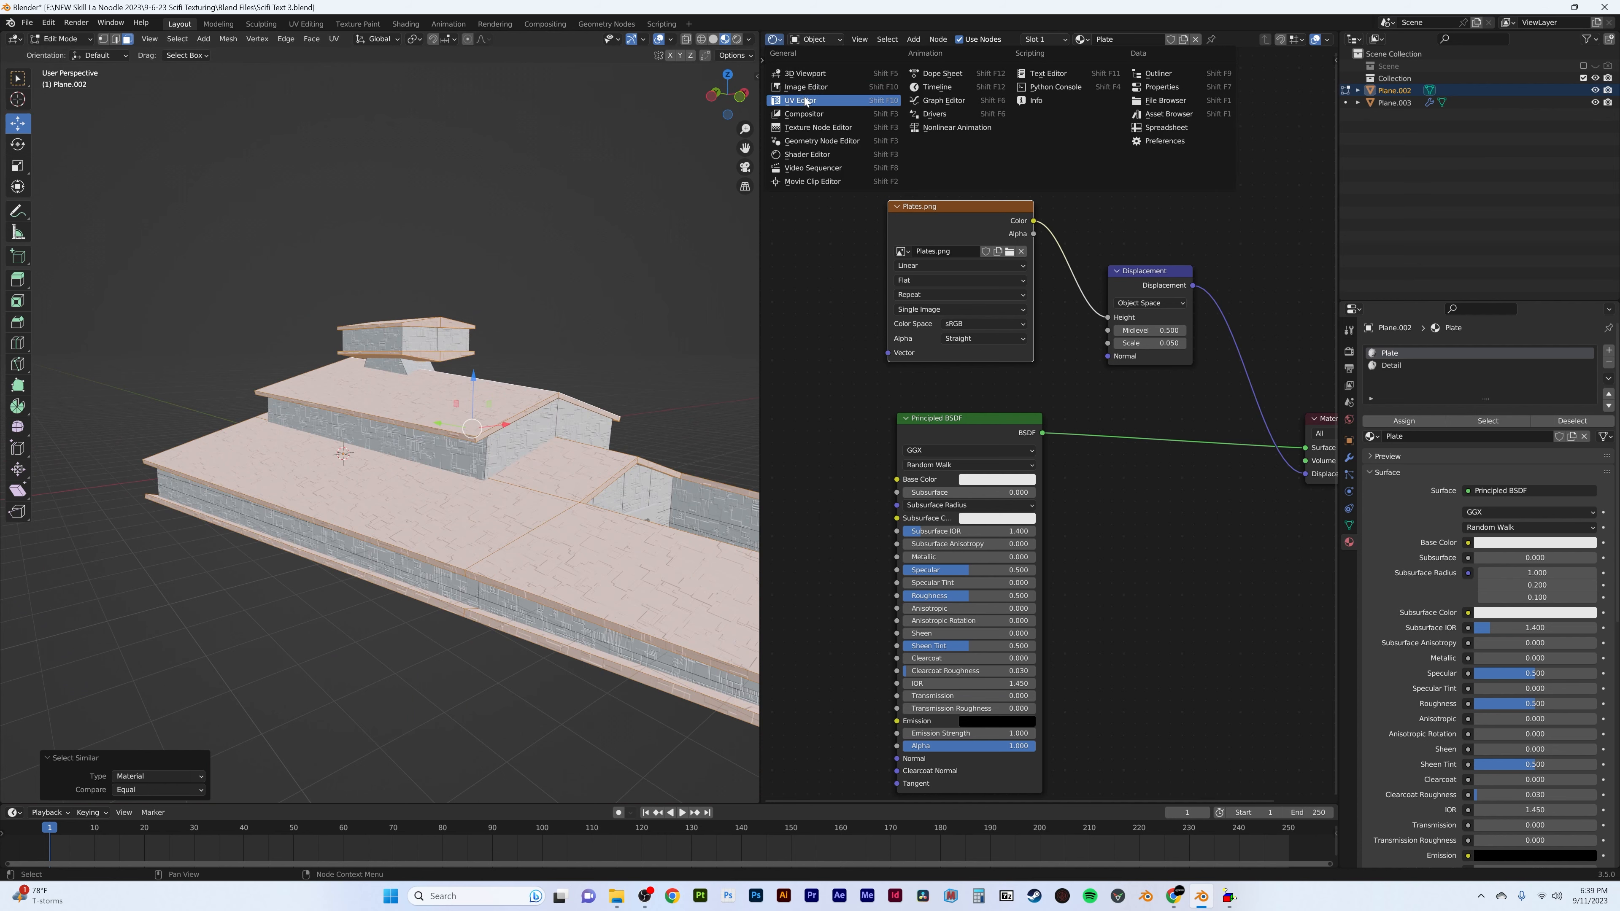
scroll(1066, 331, down, 5)
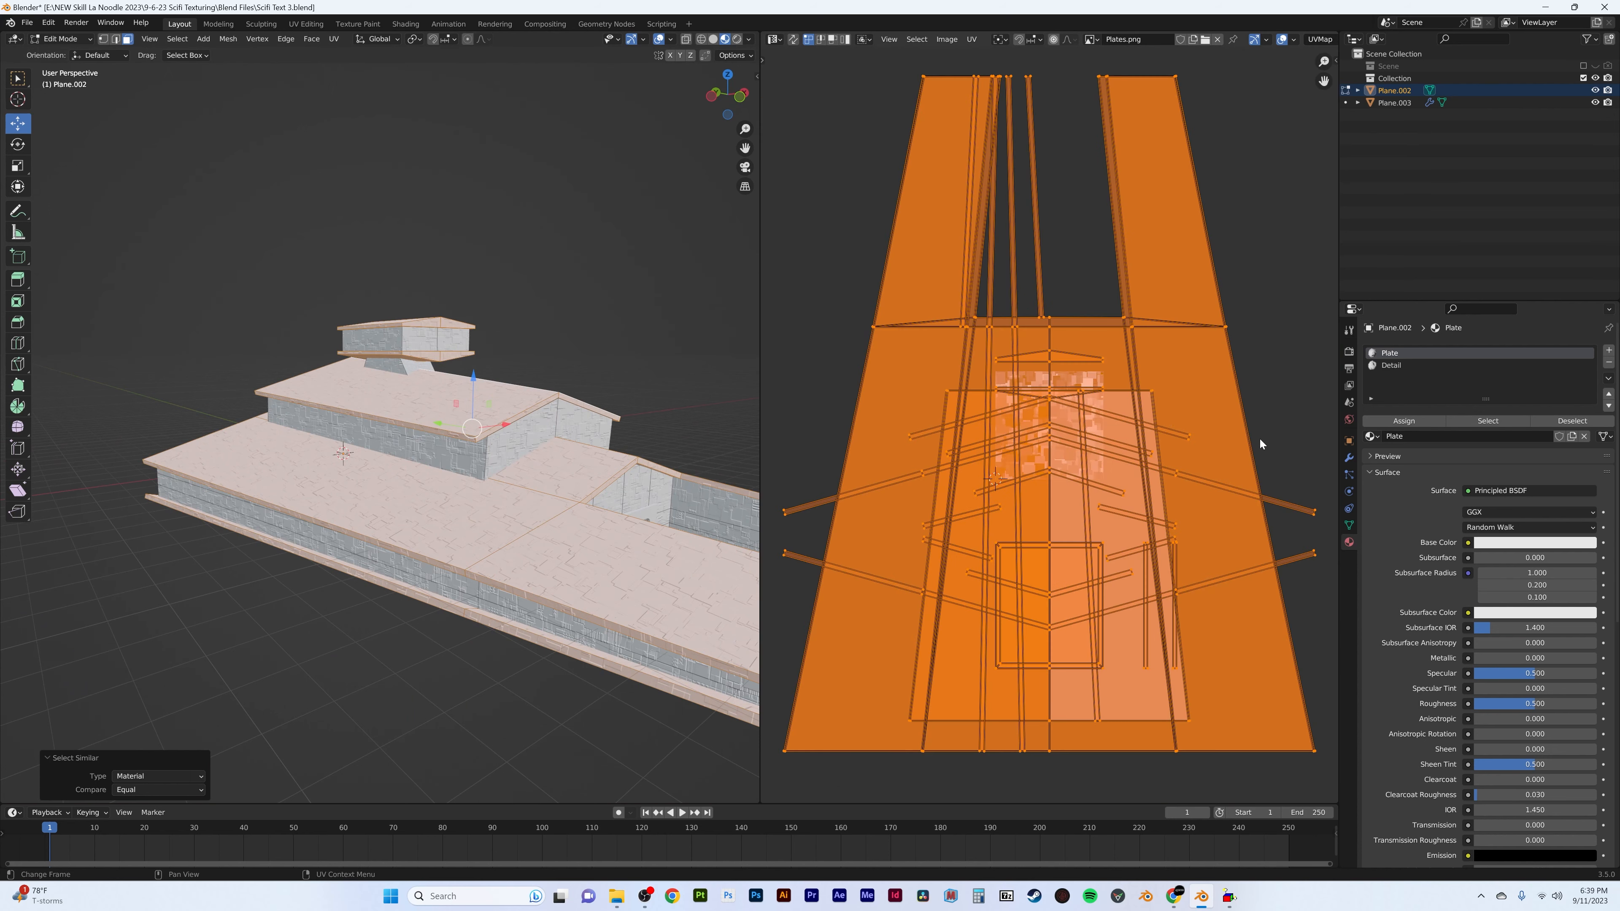
key(s)
click(1187, 431)
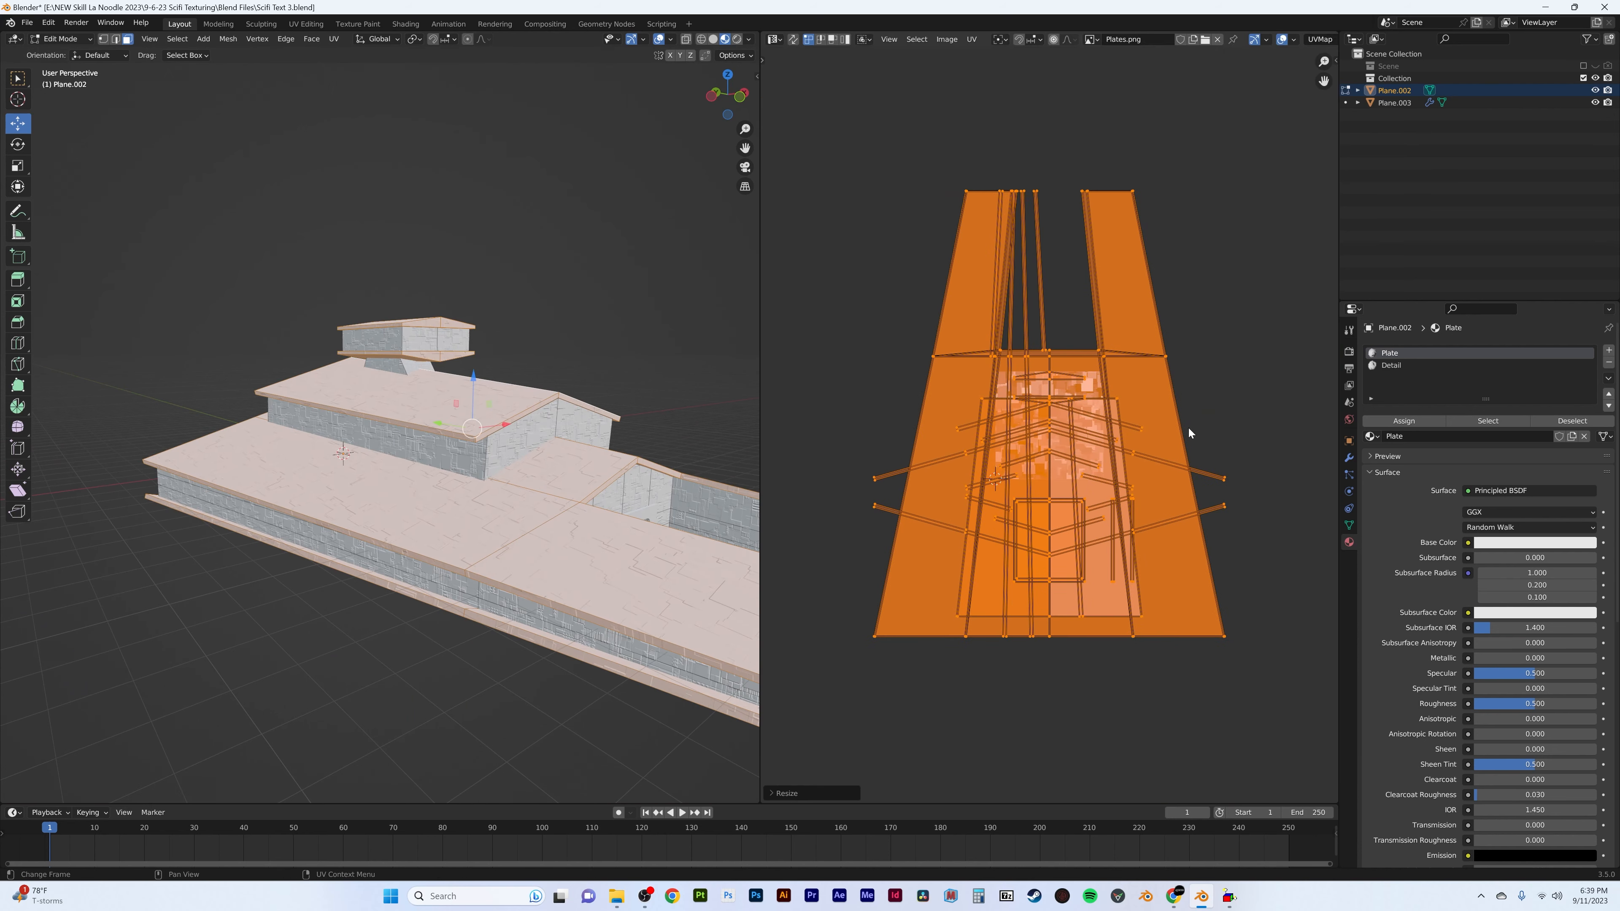
middle_drag(433, 408, 552, 331)
key(Tab)
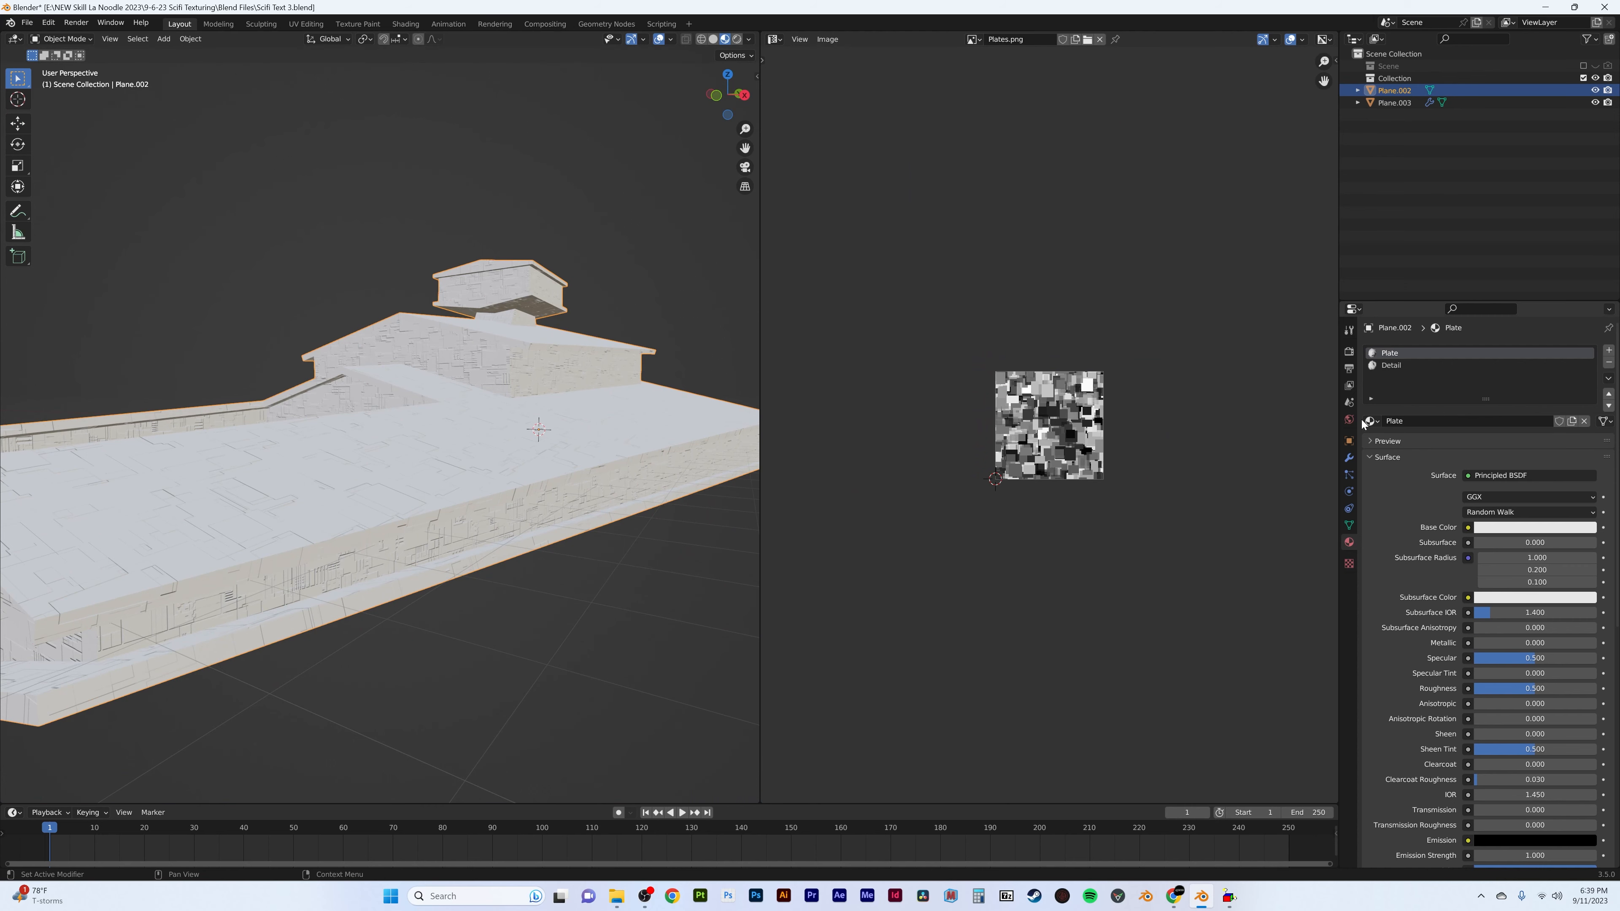
- Return to the Shader Editor and bring the Plate material's displacement nodes into view
click(774, 39)
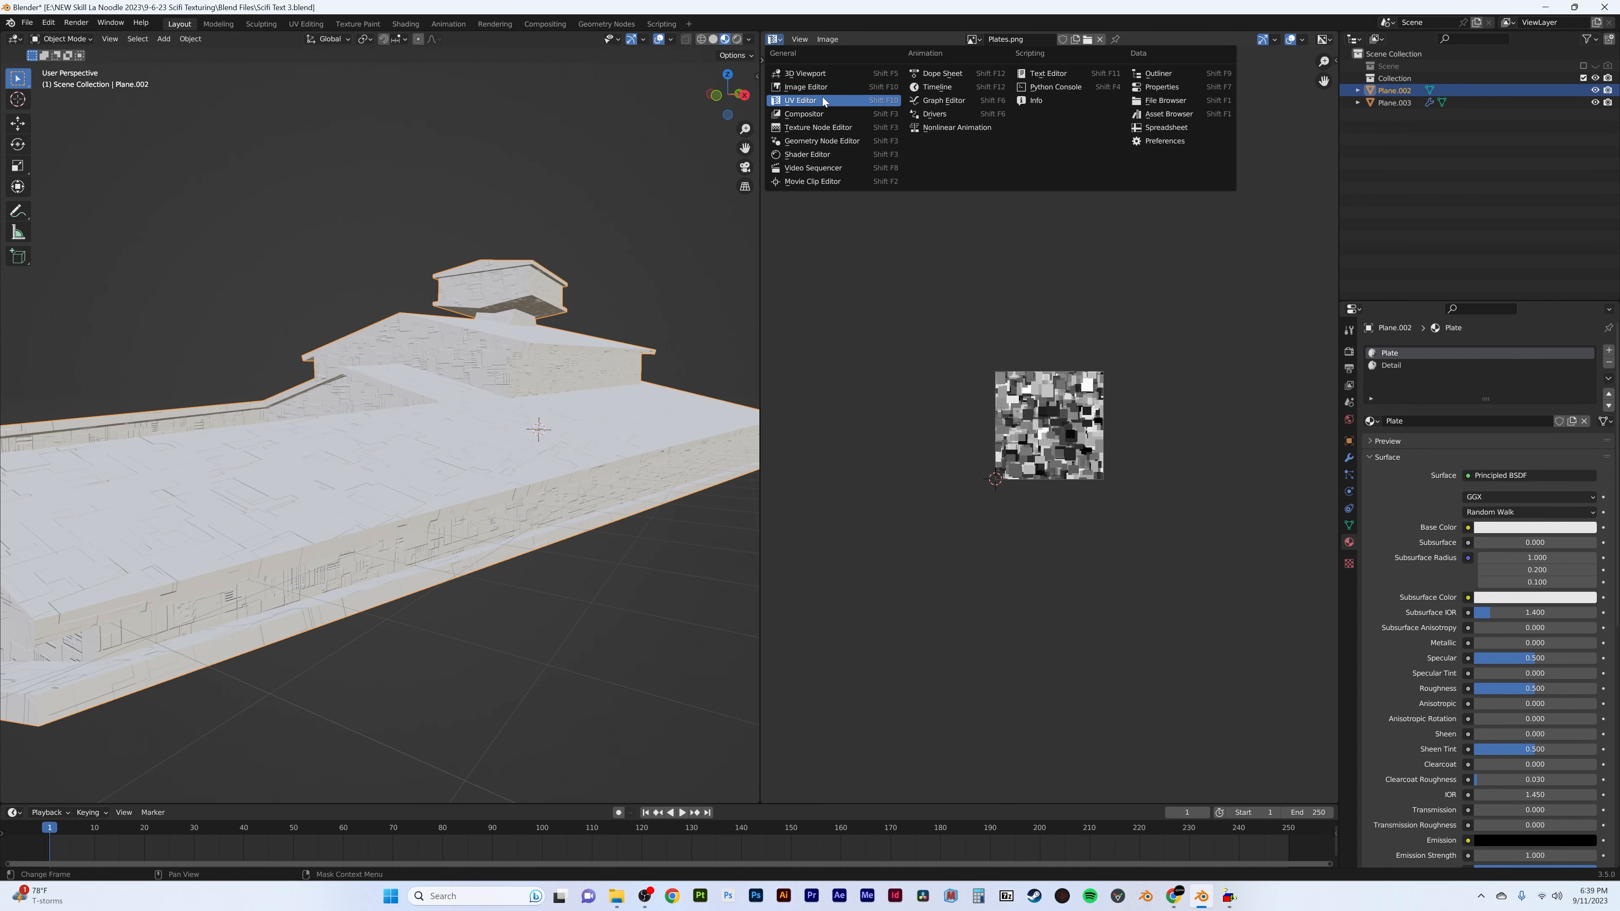
click(815, 155)
middle_drag(1197, 384, 1063, 400)
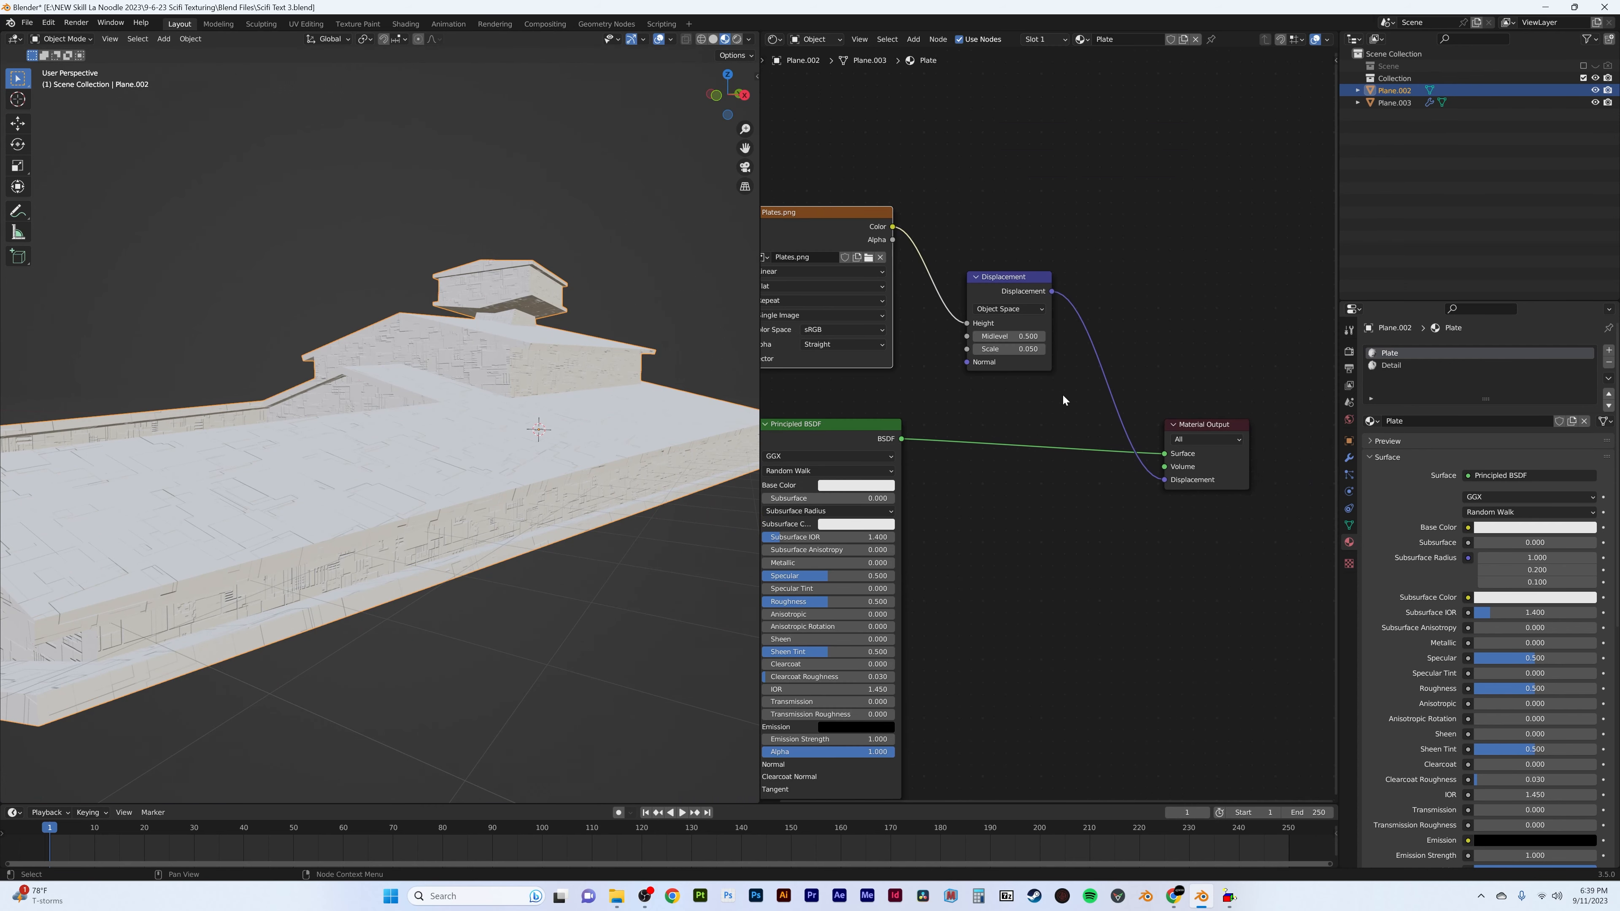
middle_drag(1016, 288, 1142, 236)
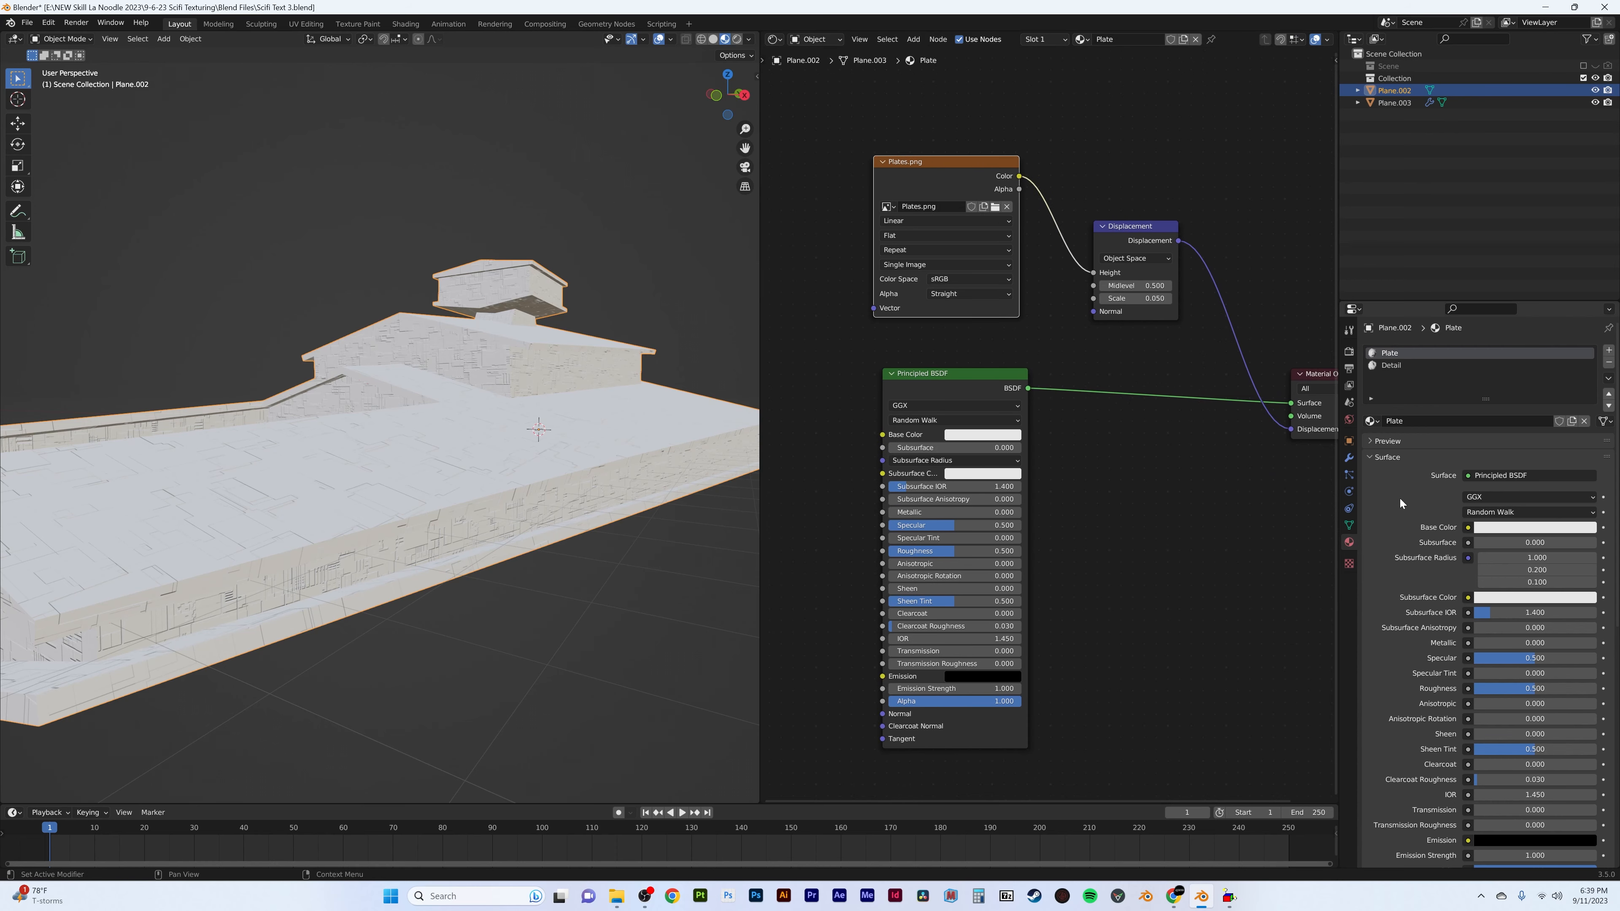
- Add a Subdivision Surface modifier to the ship using the Simple algorithm, with viewport and render levels set to 0
click(1348, 458)
click(1400, 351)
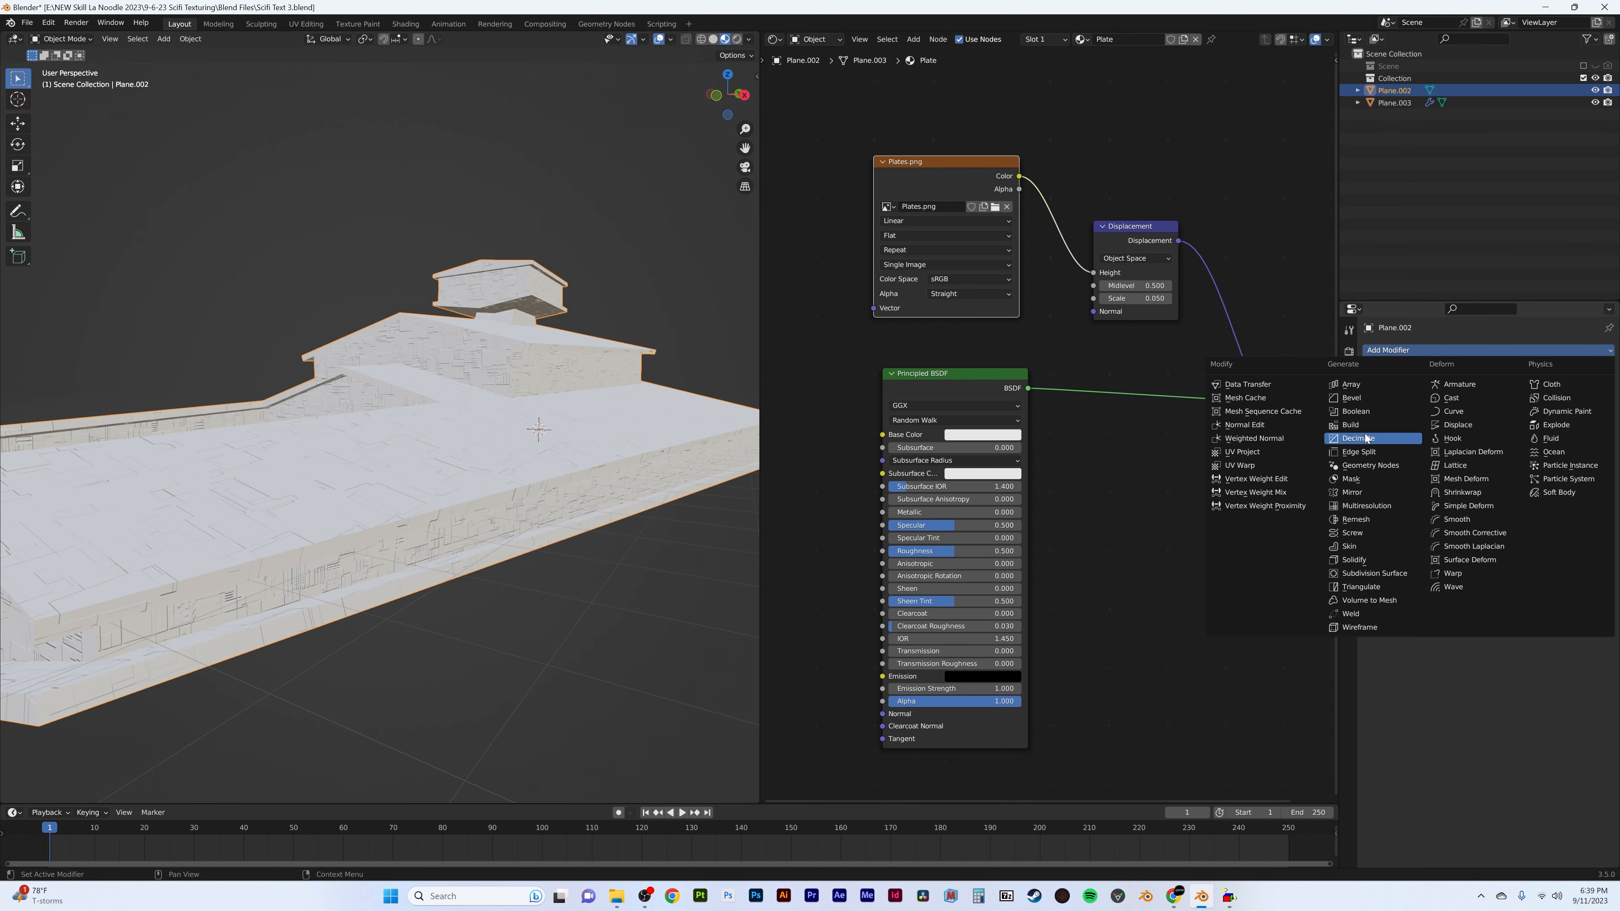
click(1380, 572)
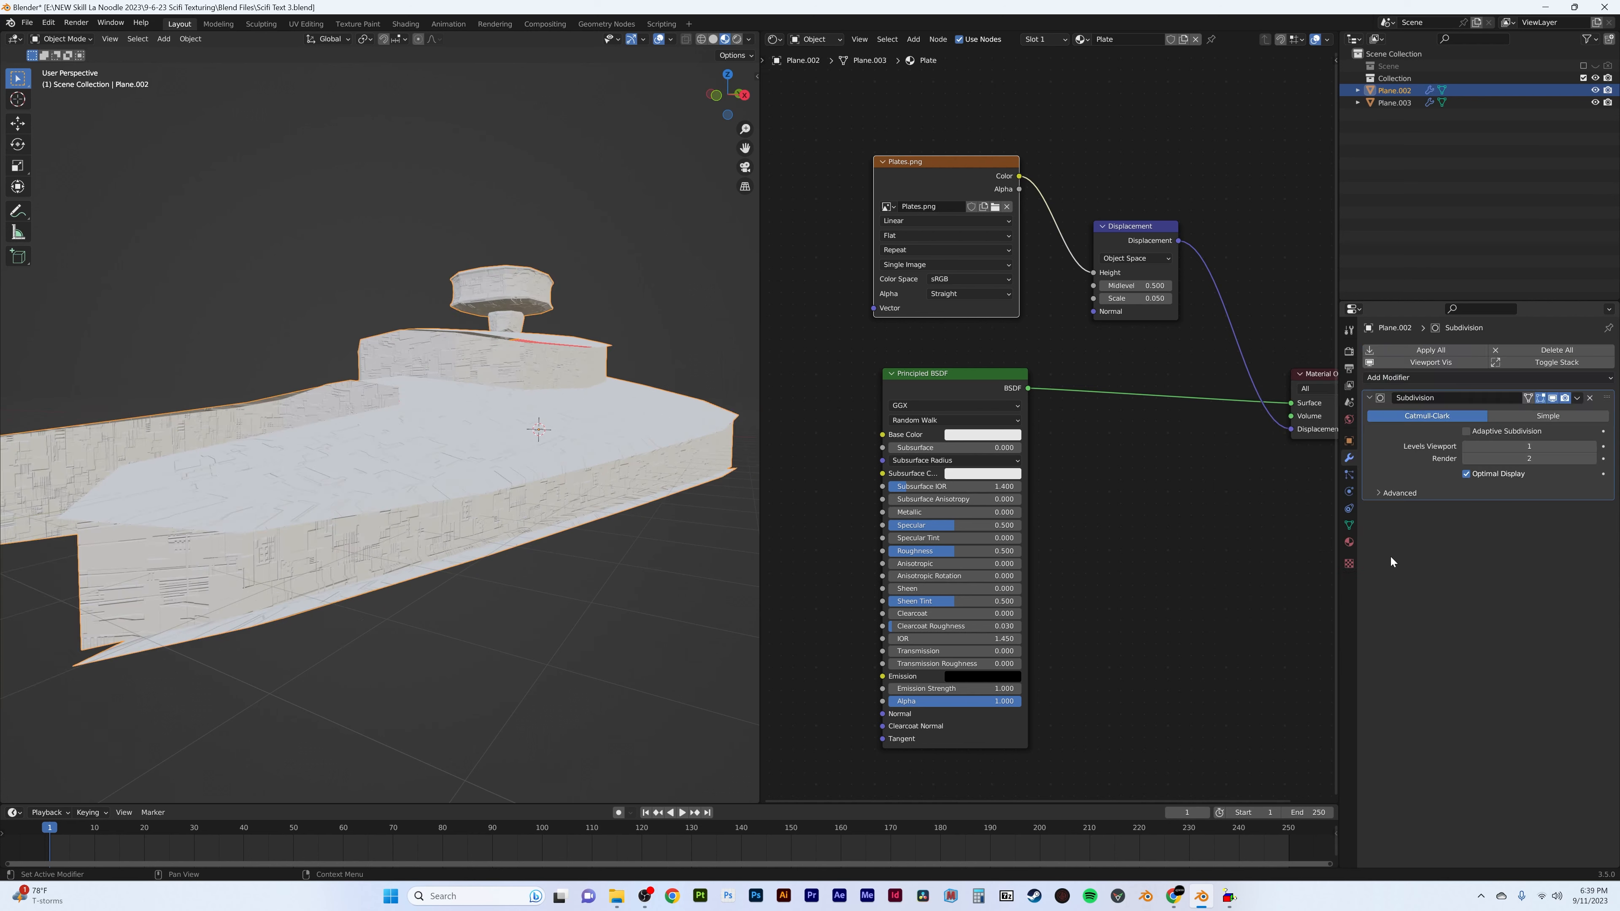
click(1466, 431)
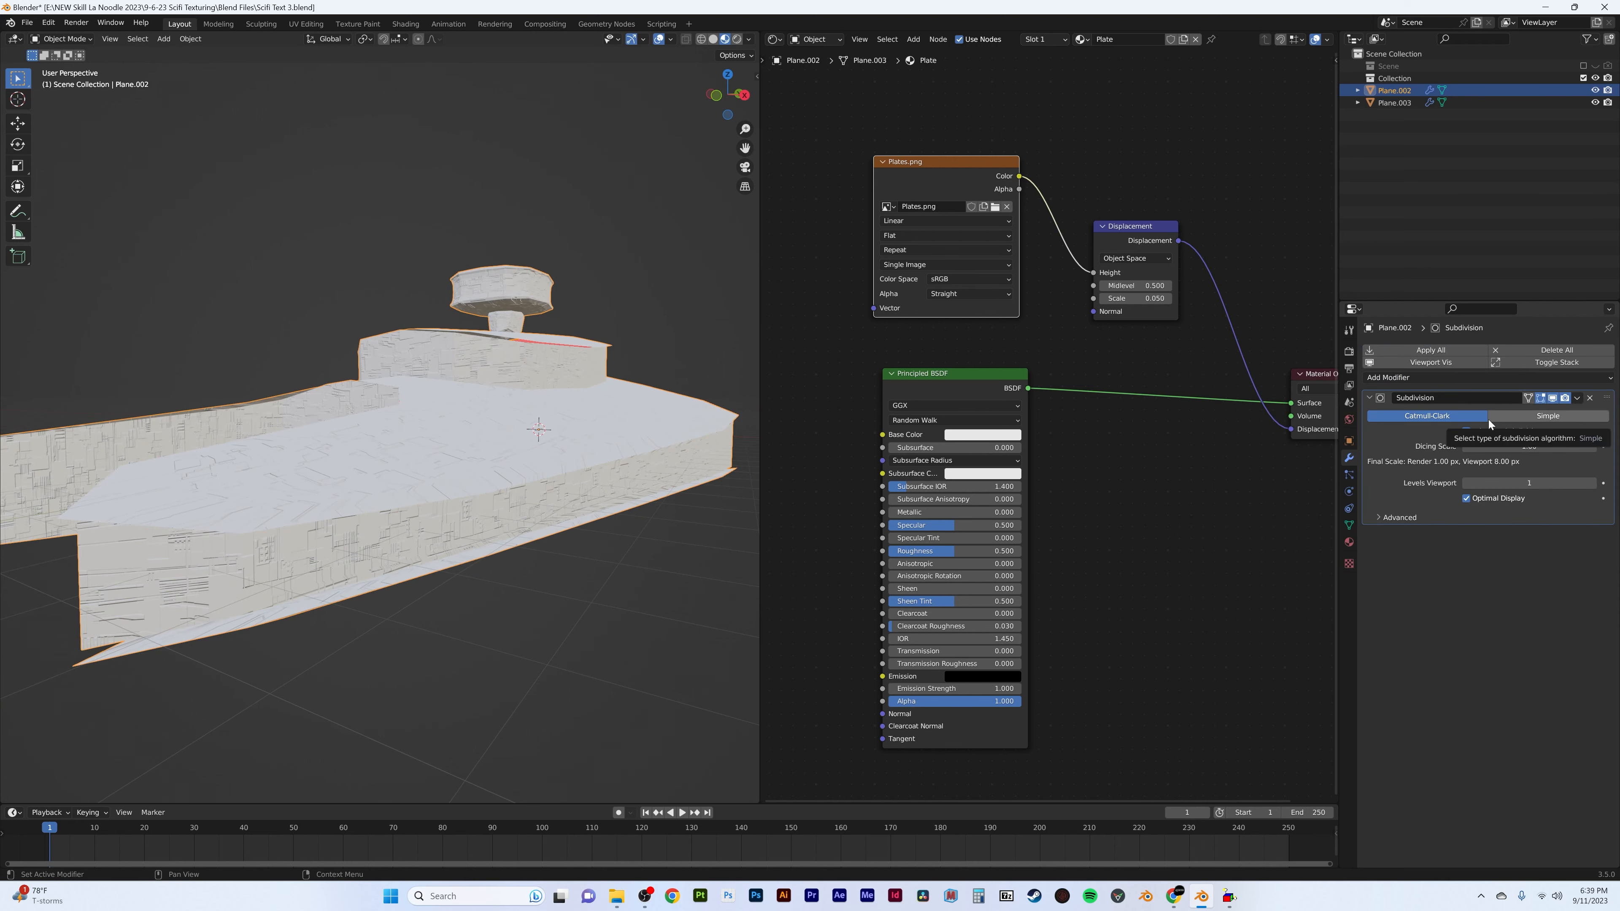
click(1466, 431)
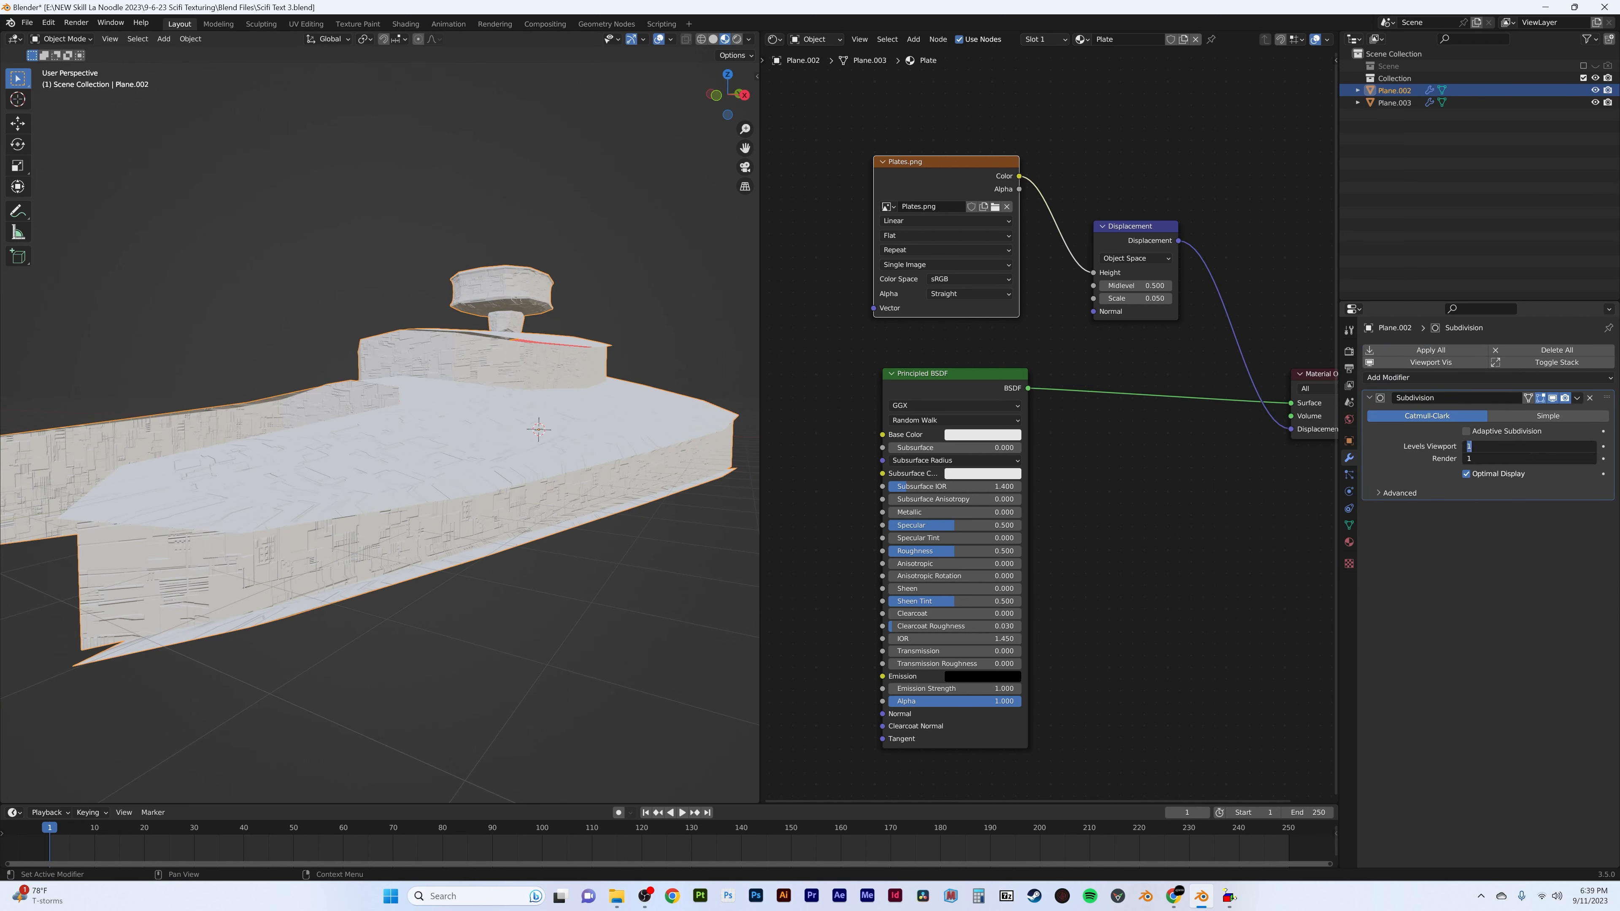
key(Return)
click(1544, 415)
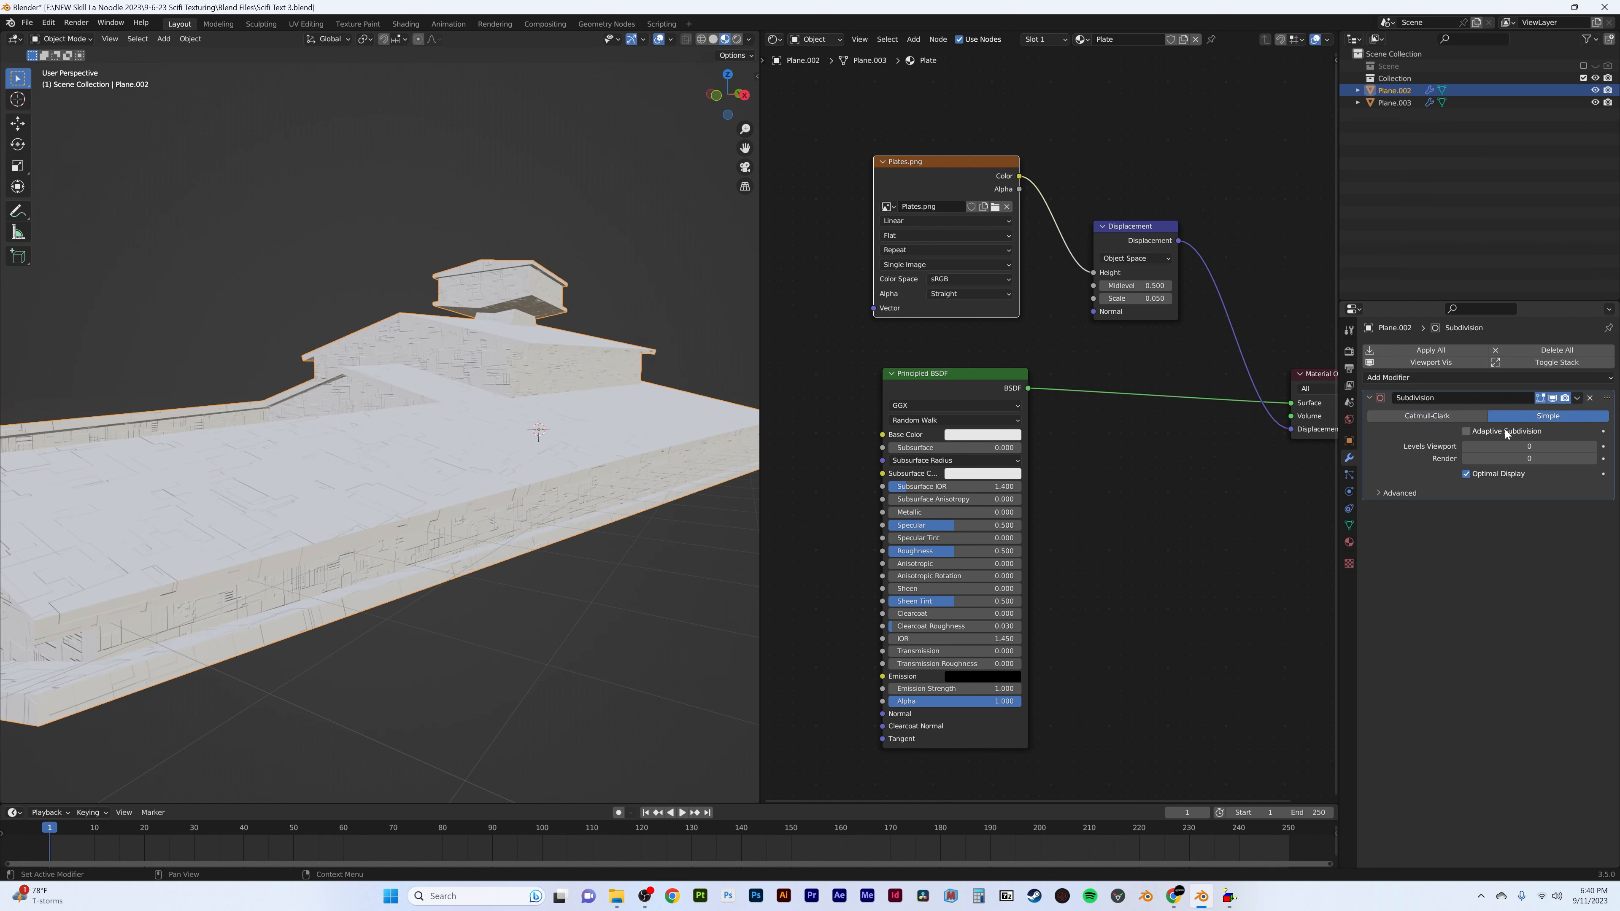
- Enable adaptive subdivision on the modifier and set its dicing scale to 0.5
click(1467, 432)
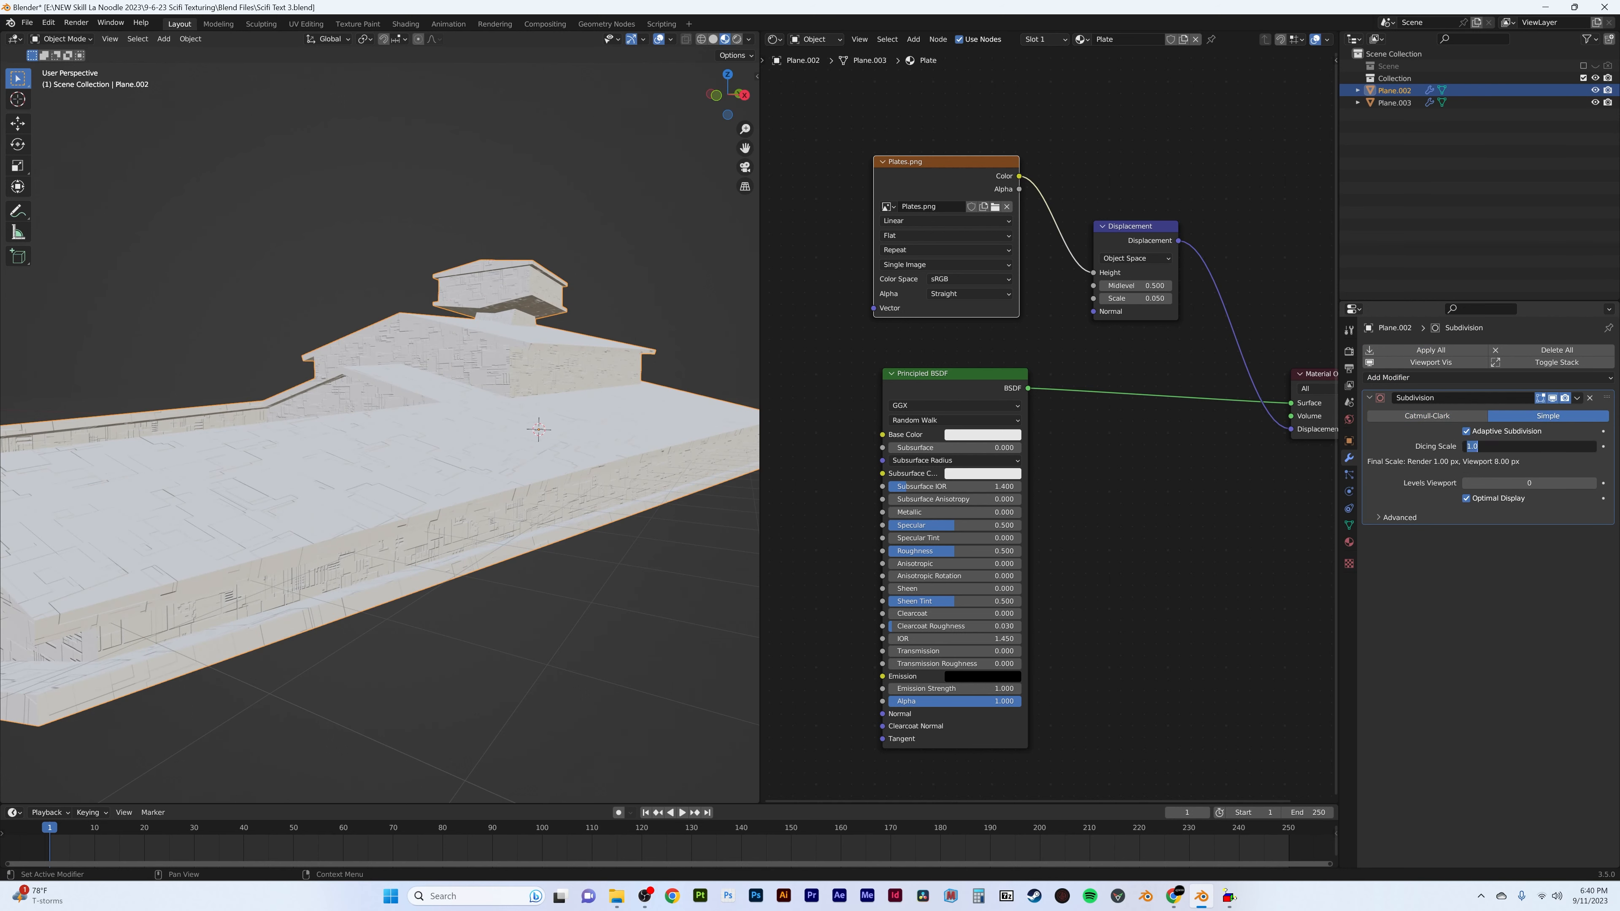
text(.5)
key(Return)
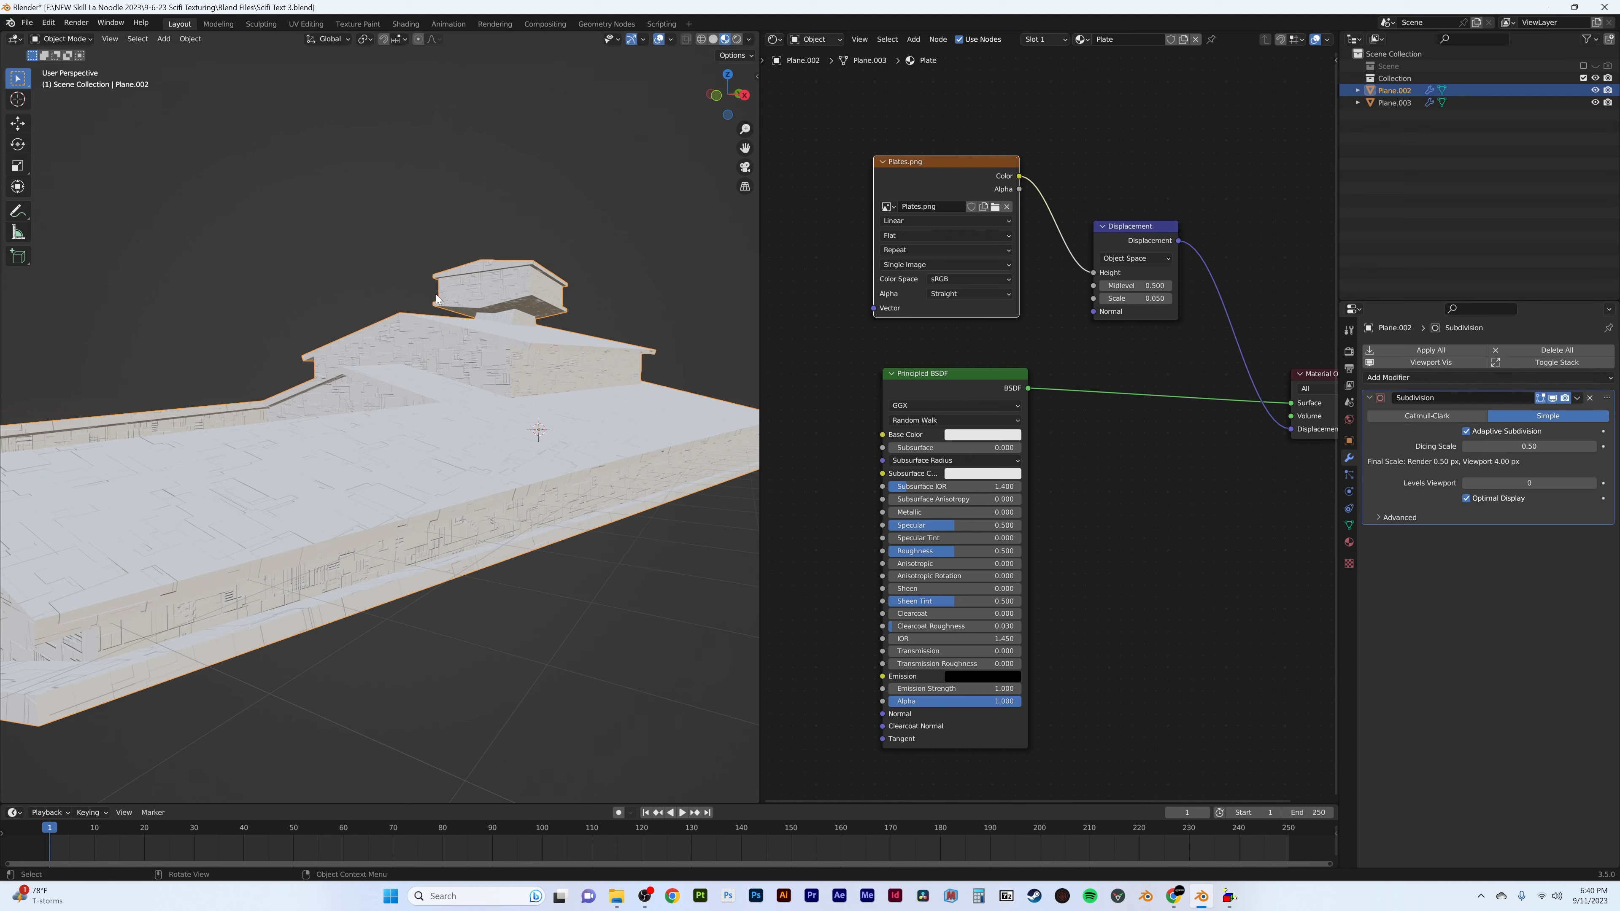
- Look through the camera, re-enable the Scene collection and select the camera
middle_drag(436, 294, 446, 305)
key(KP_0)
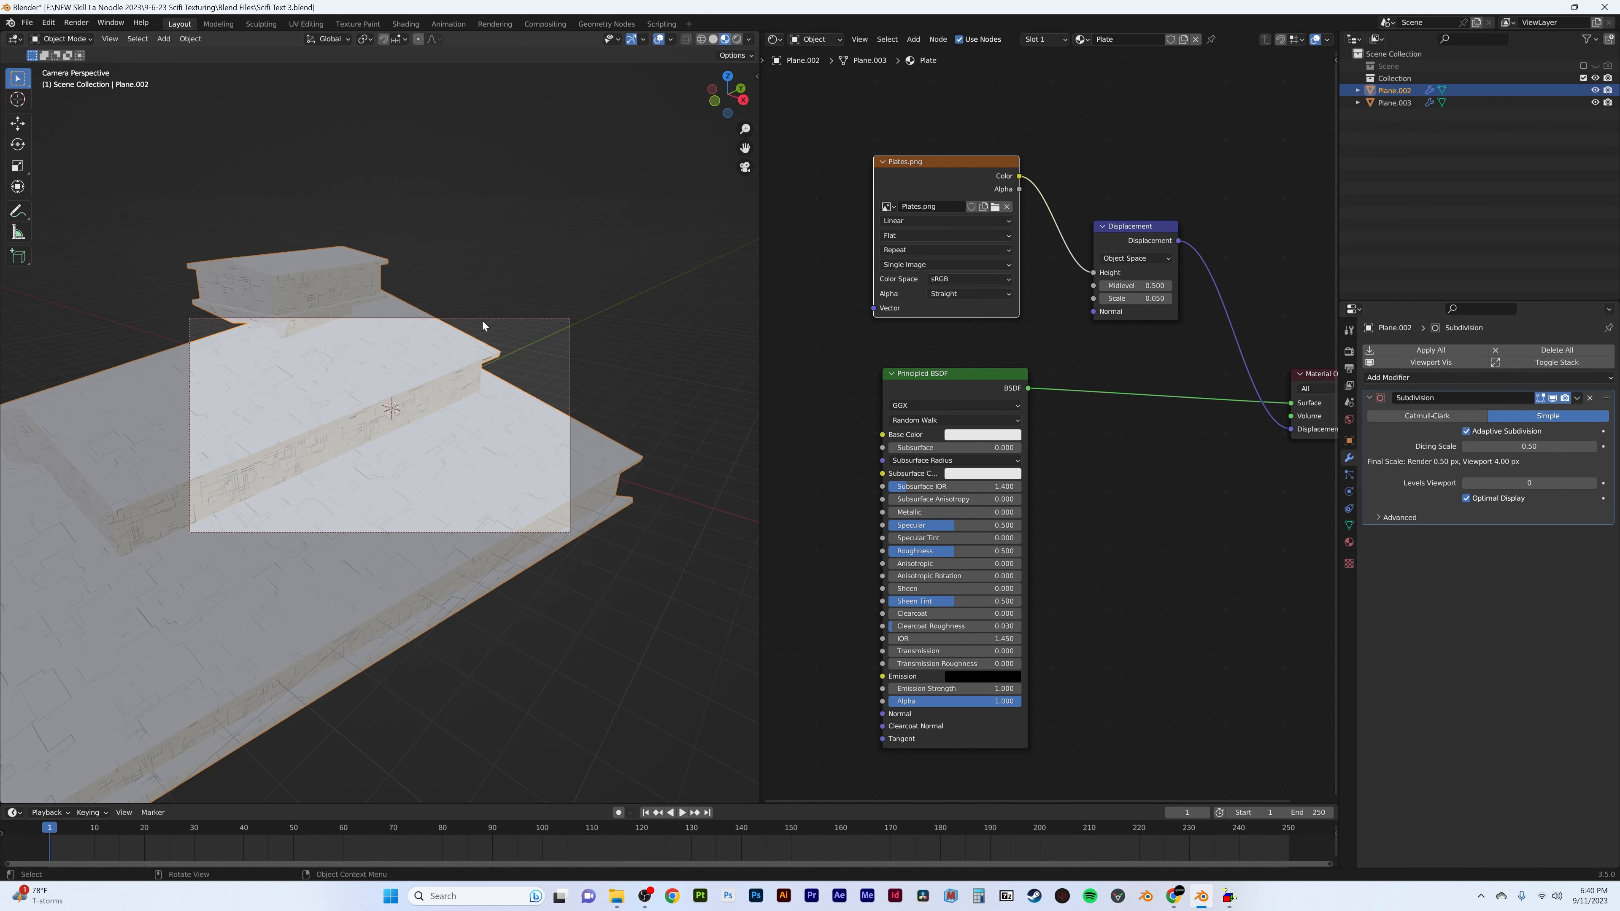
click(570, 358)
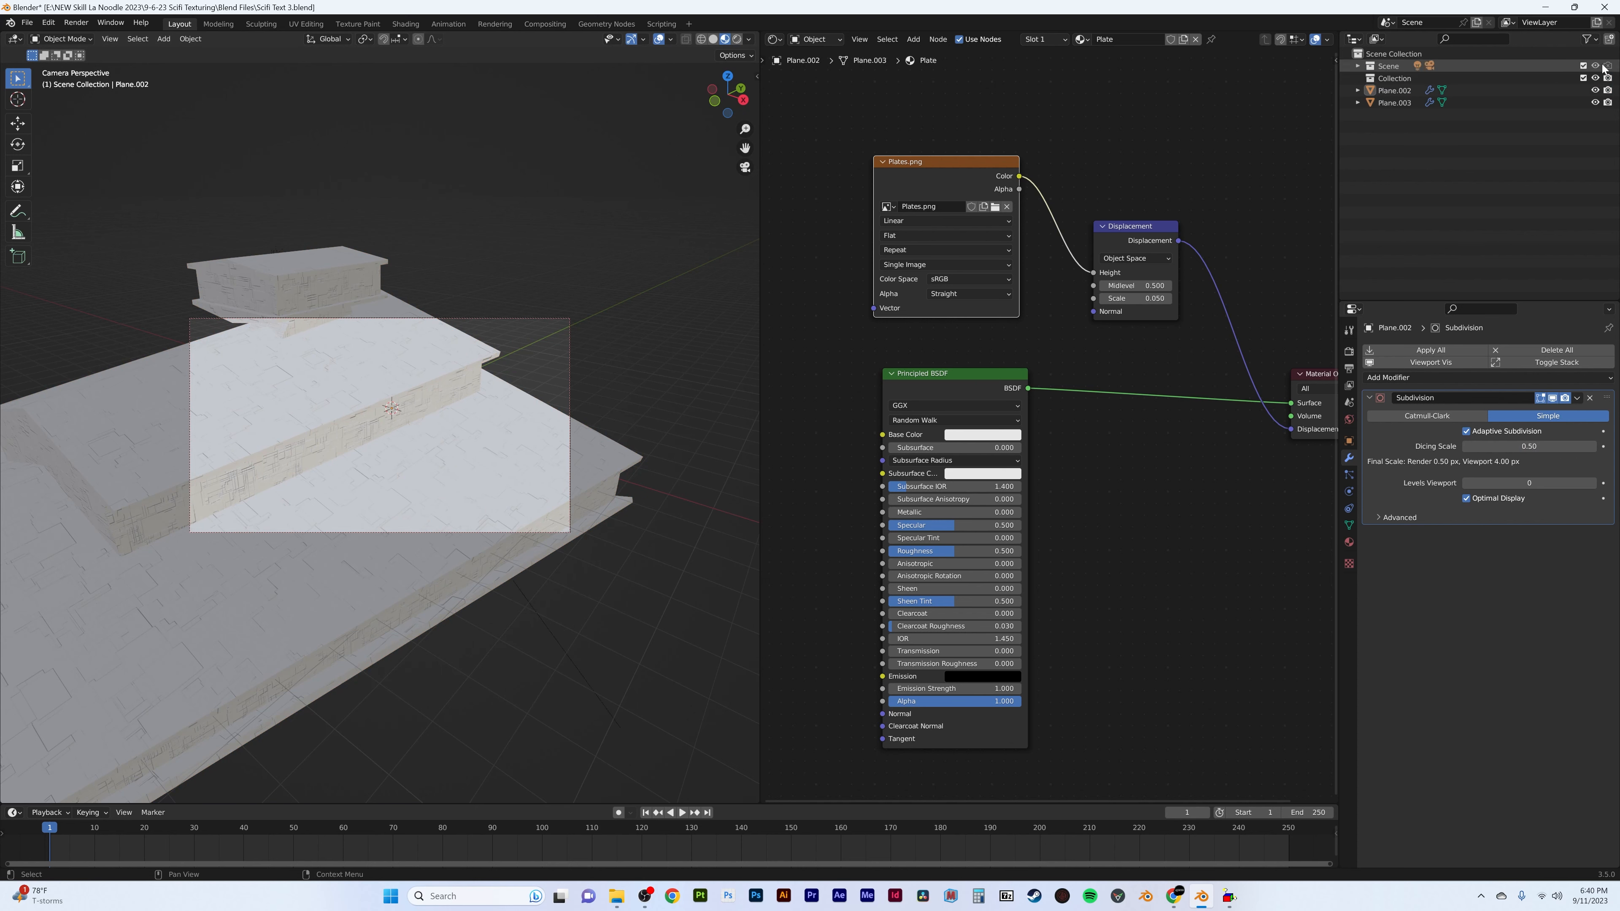
click(1426, 65)
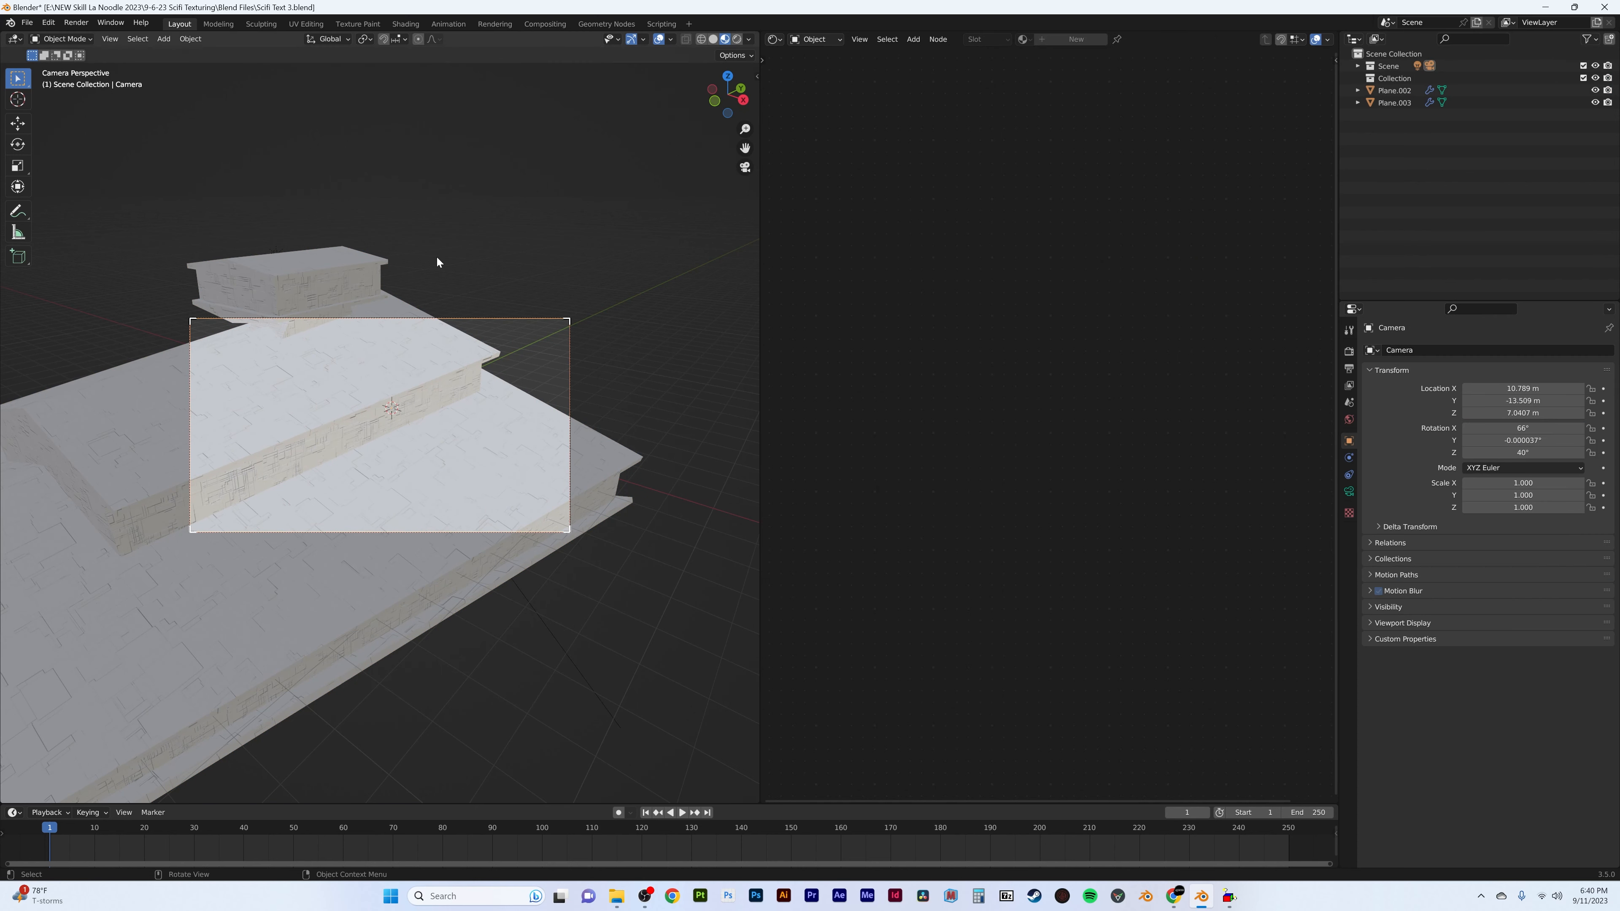
- Lock the camera to the view and pull it back to frame the whole ship
key(n)
click(681, 224)
key(n)
scroll(426, 360, down, 6)
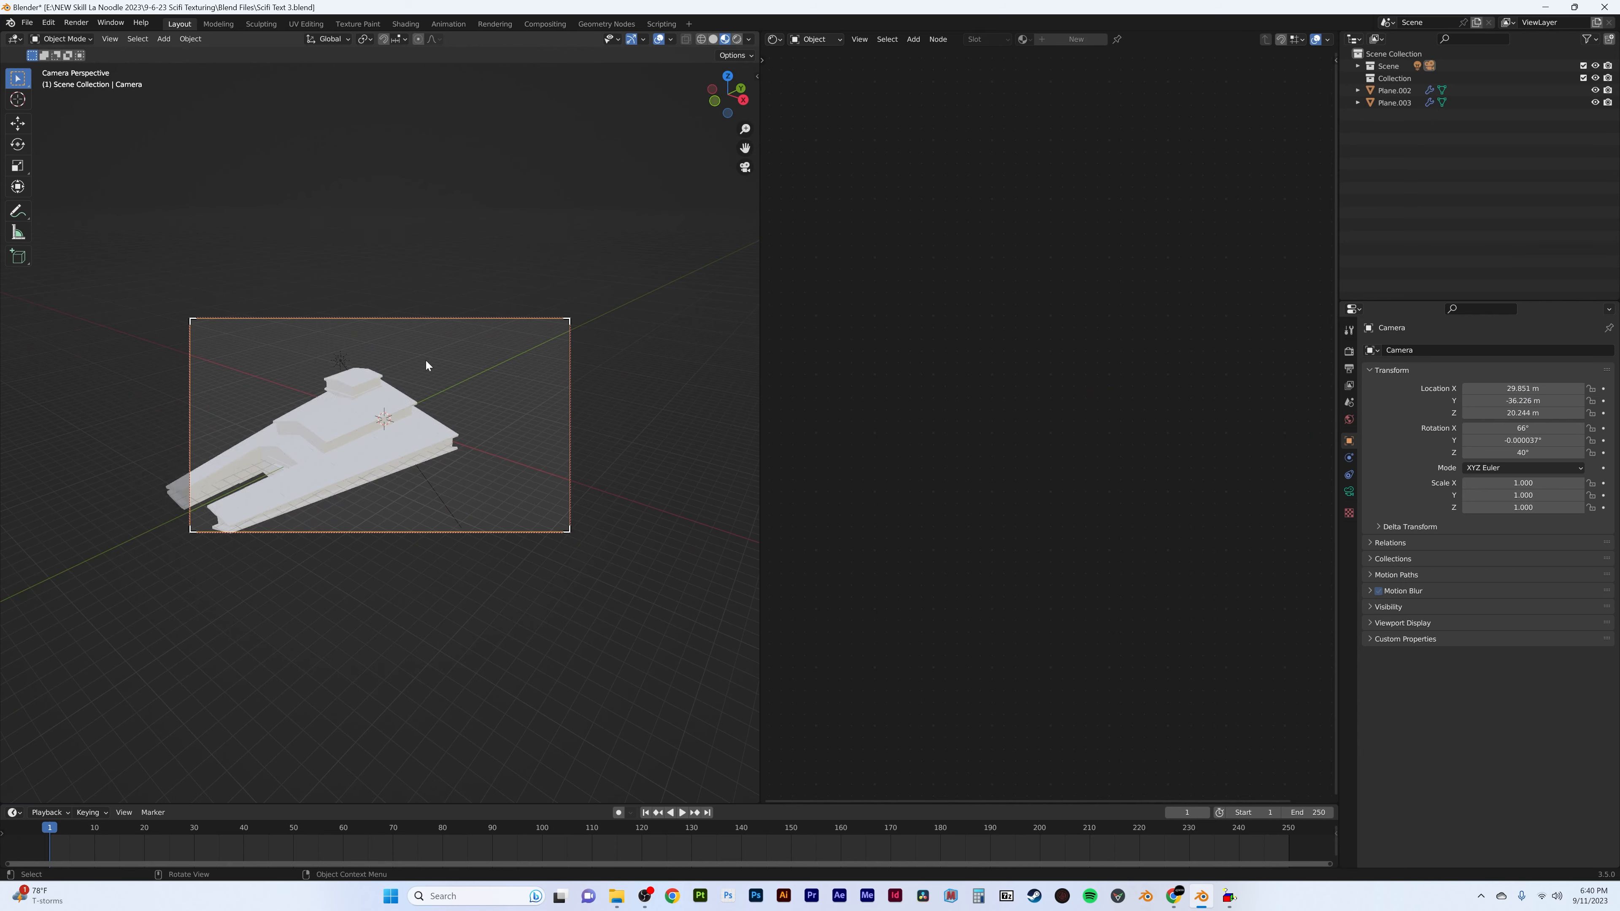
mouse_move(425, 360)
shift+middle_down()
mouse_move(506, 324)
mouse_move(476, 357)
mouse_move(482, 343)
shift+middle_up()
scroll(498, 331, up, 2)
- Switch the viewport to rendered shading and set the Sun light's strength to 3
key(z)
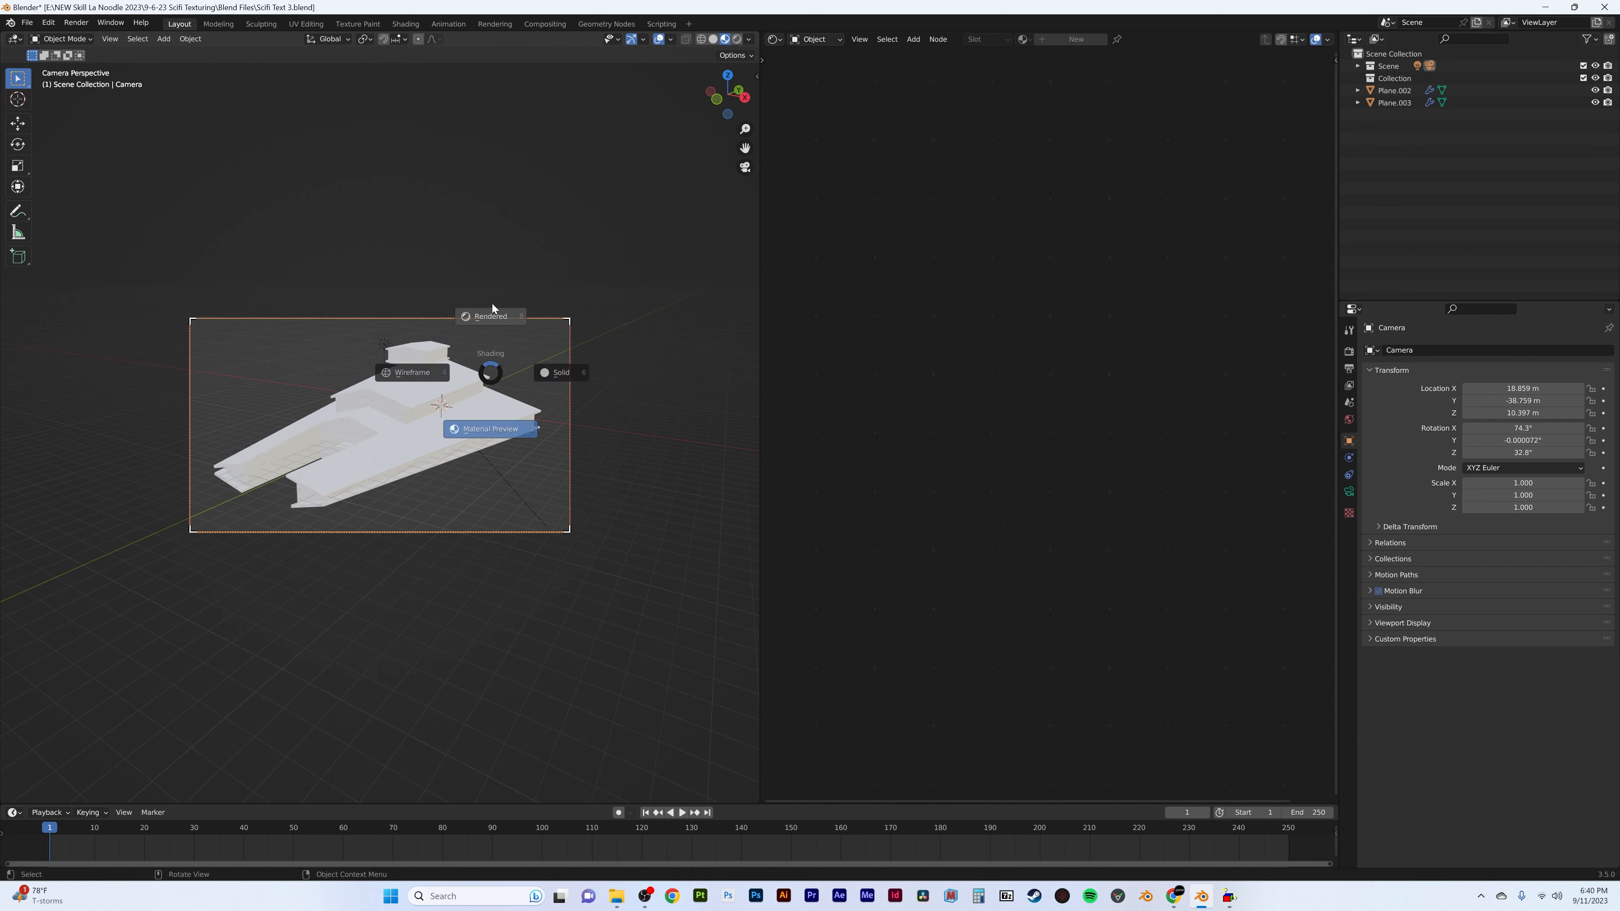
click(492, 304)
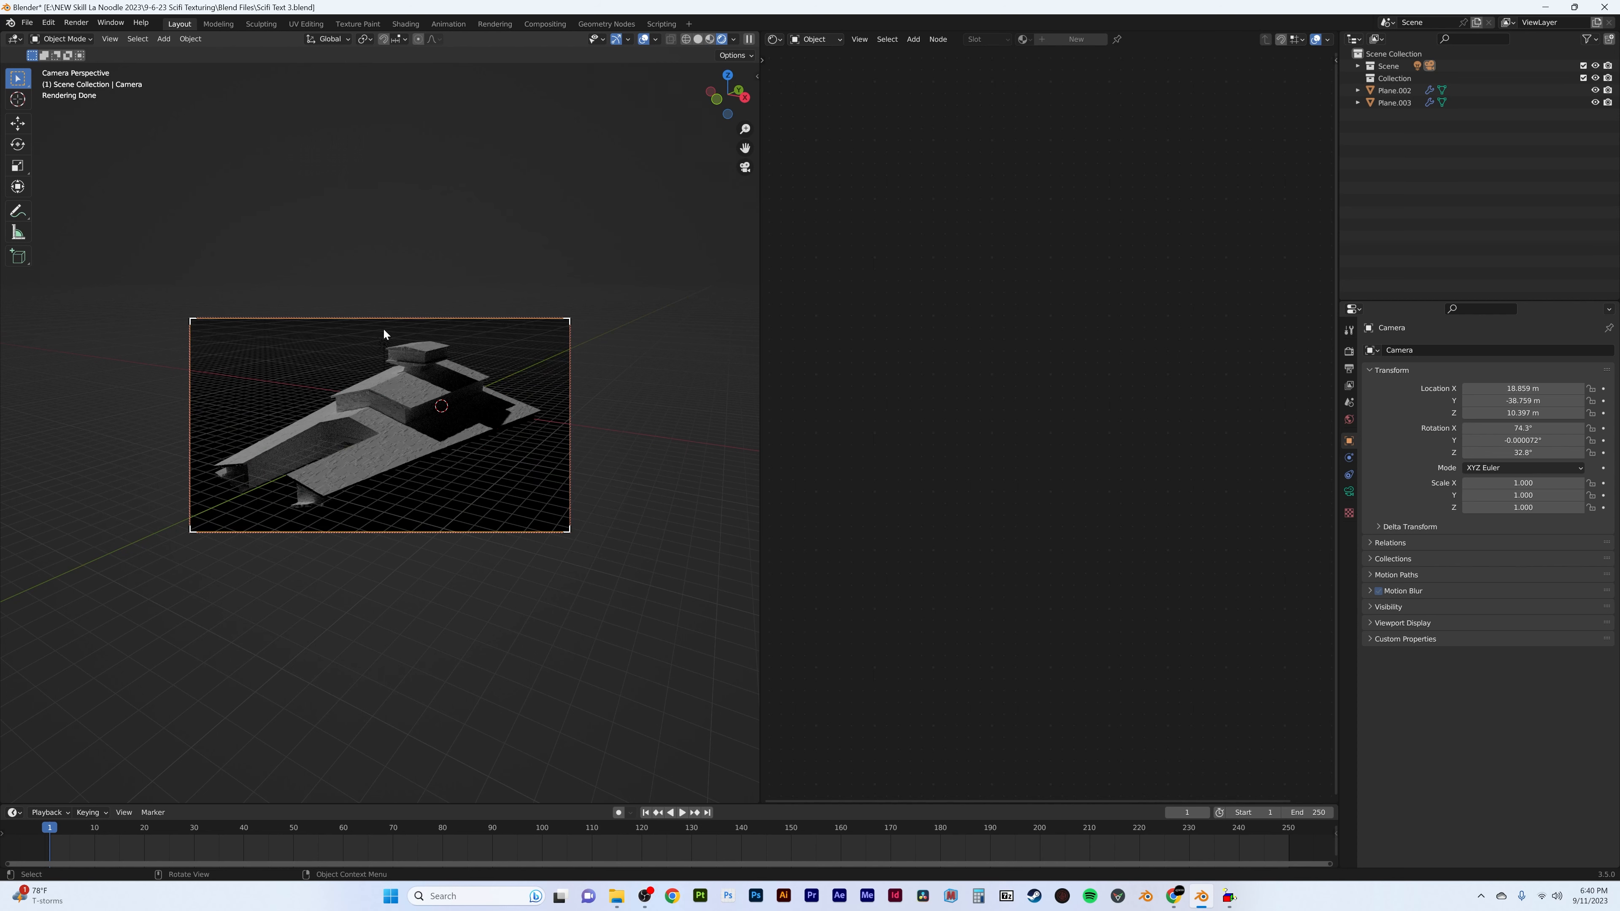
click(381, 339)
click(1349, 492)
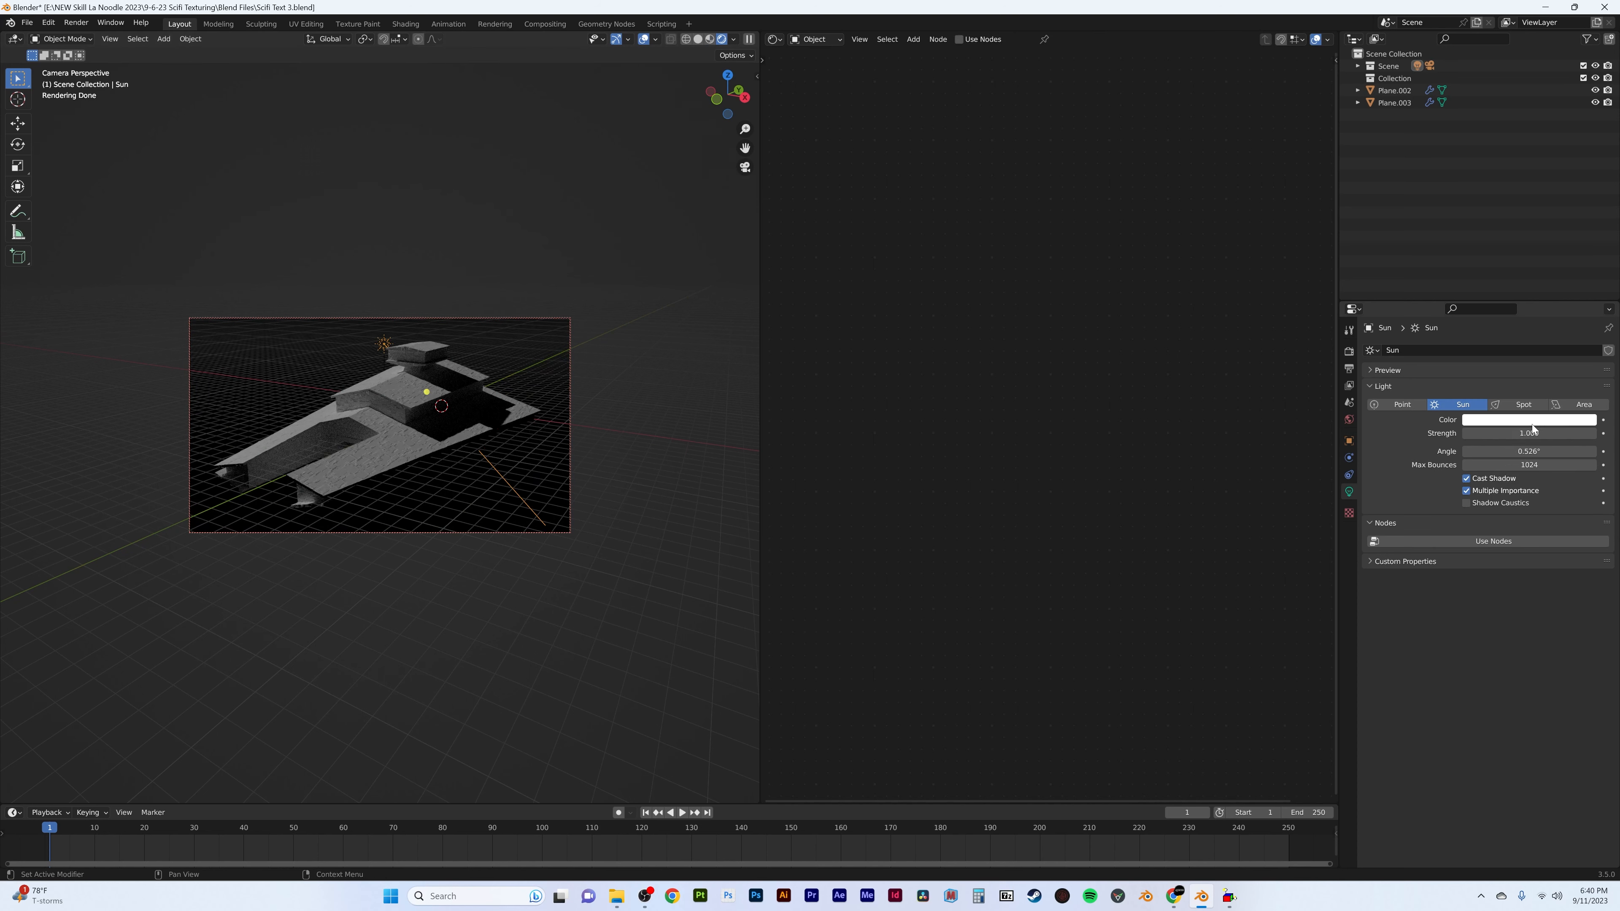
click(1486, 434)
text(5)
key(Return)
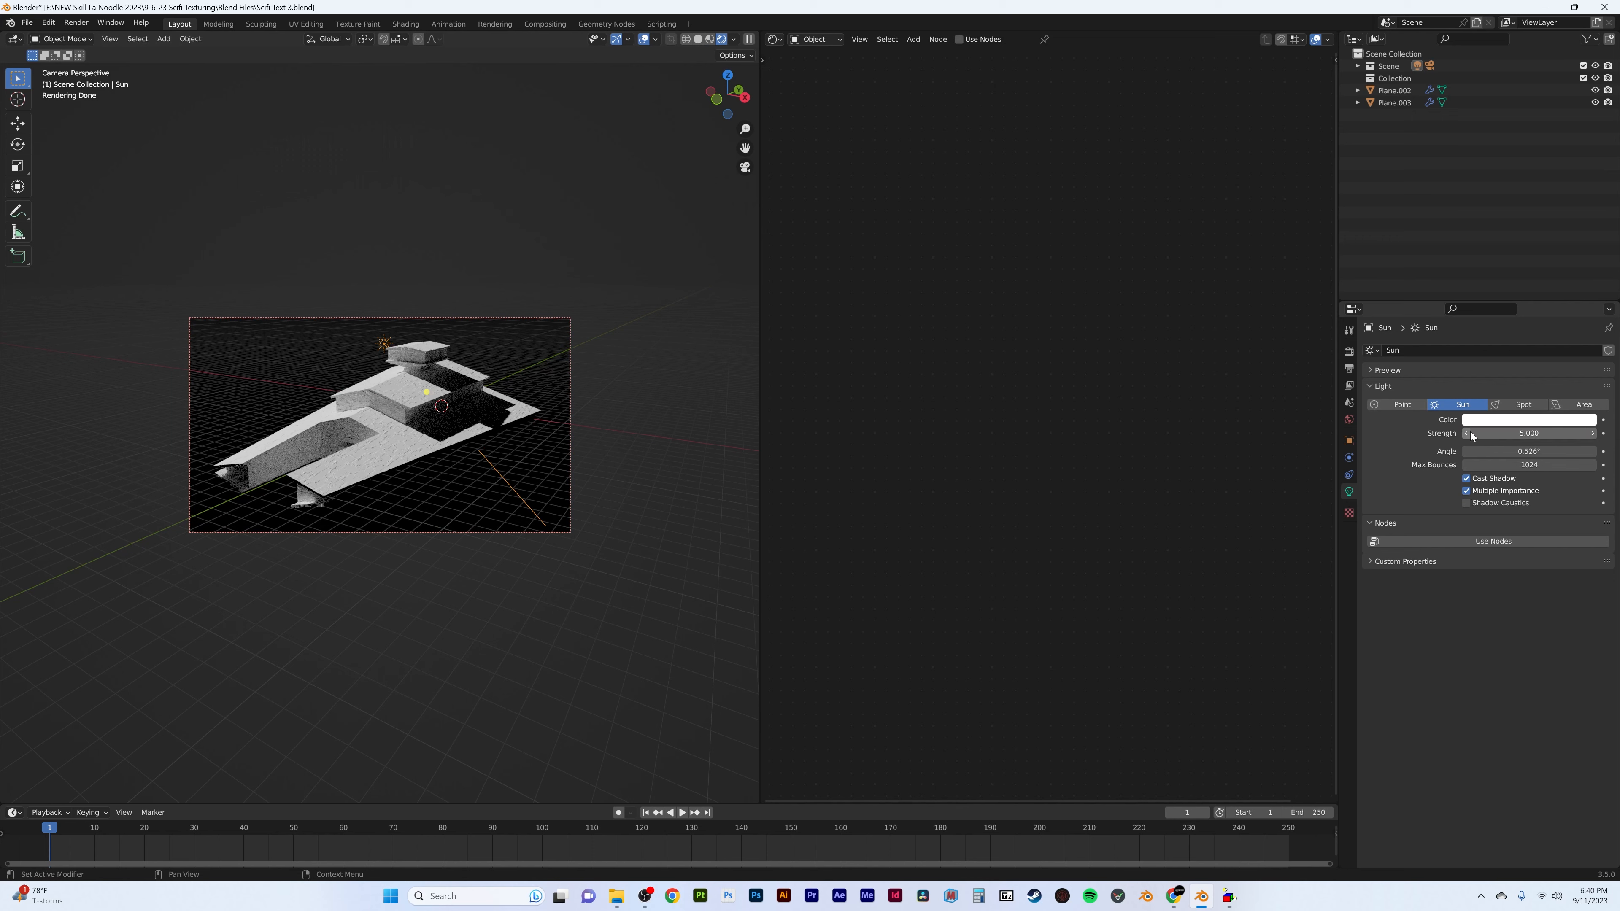
click(1541, 434)
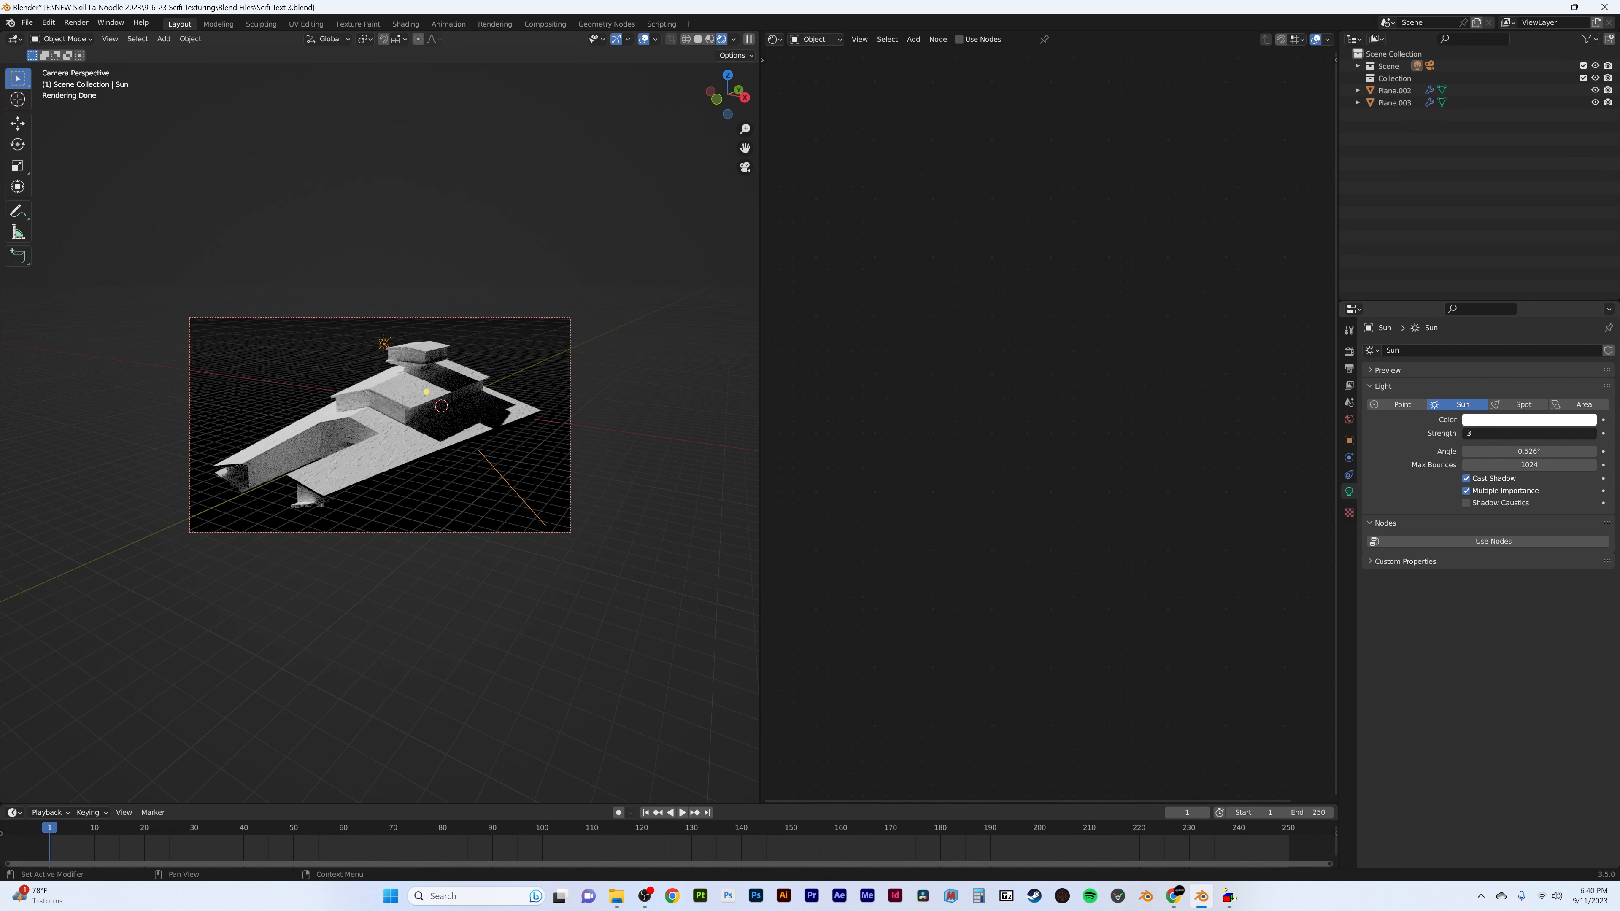
key(Return)
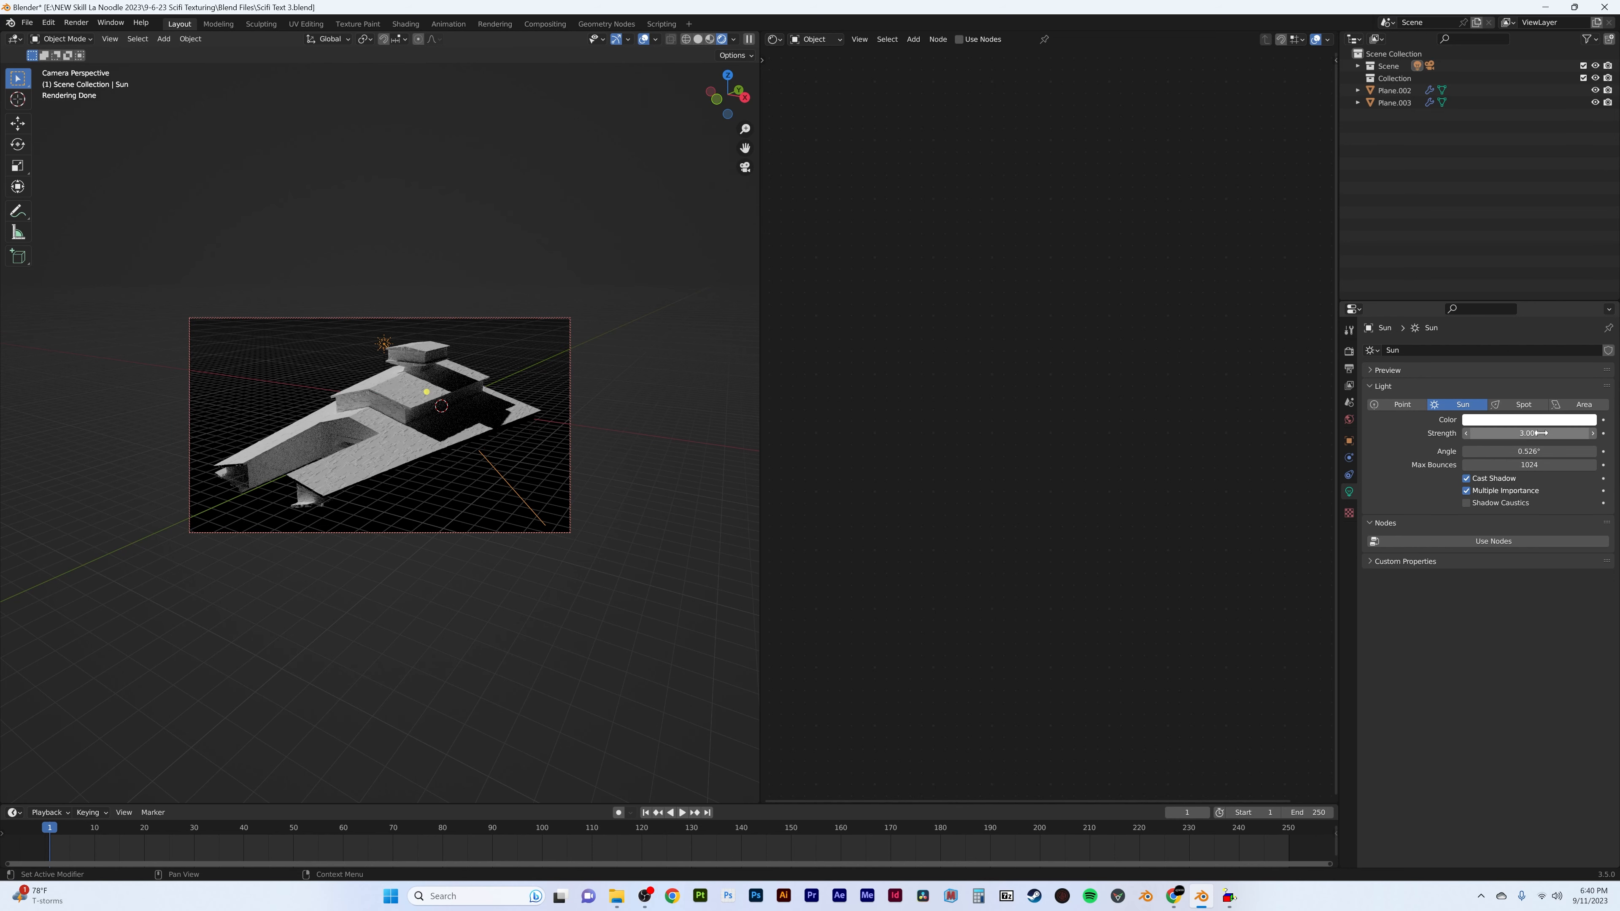
- Unlock the camera from the view so its framing is preserved
click(1427, 66)
key(n)
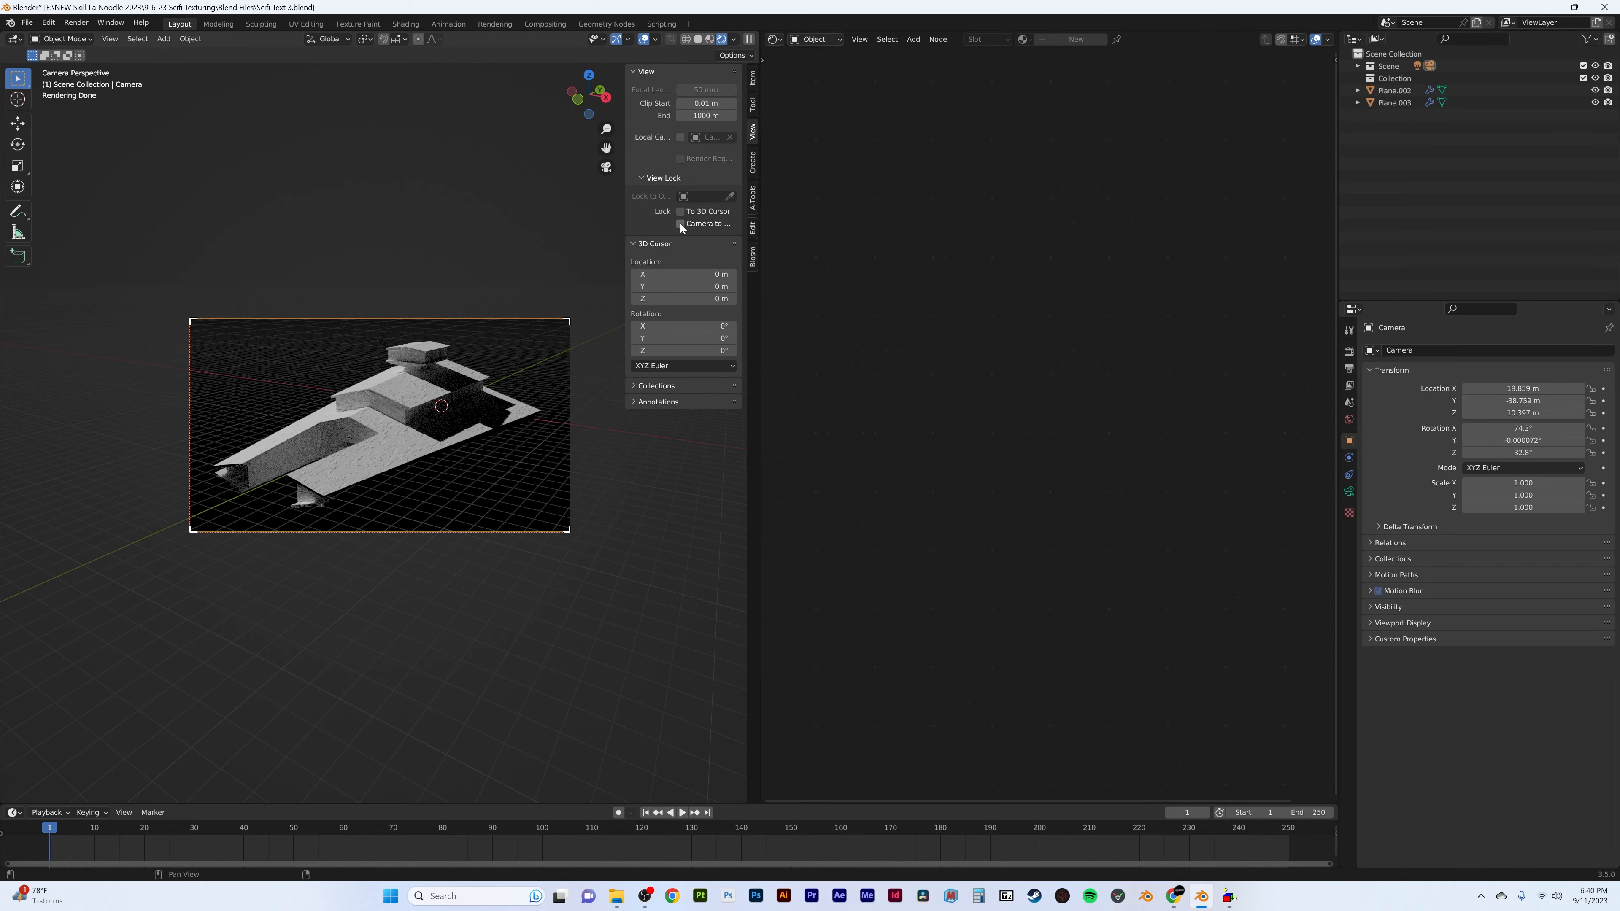
key(n)
- Select the ship and raise its Subdivision modifier's viewport level to 2
scroll(431, 358, up, 4)
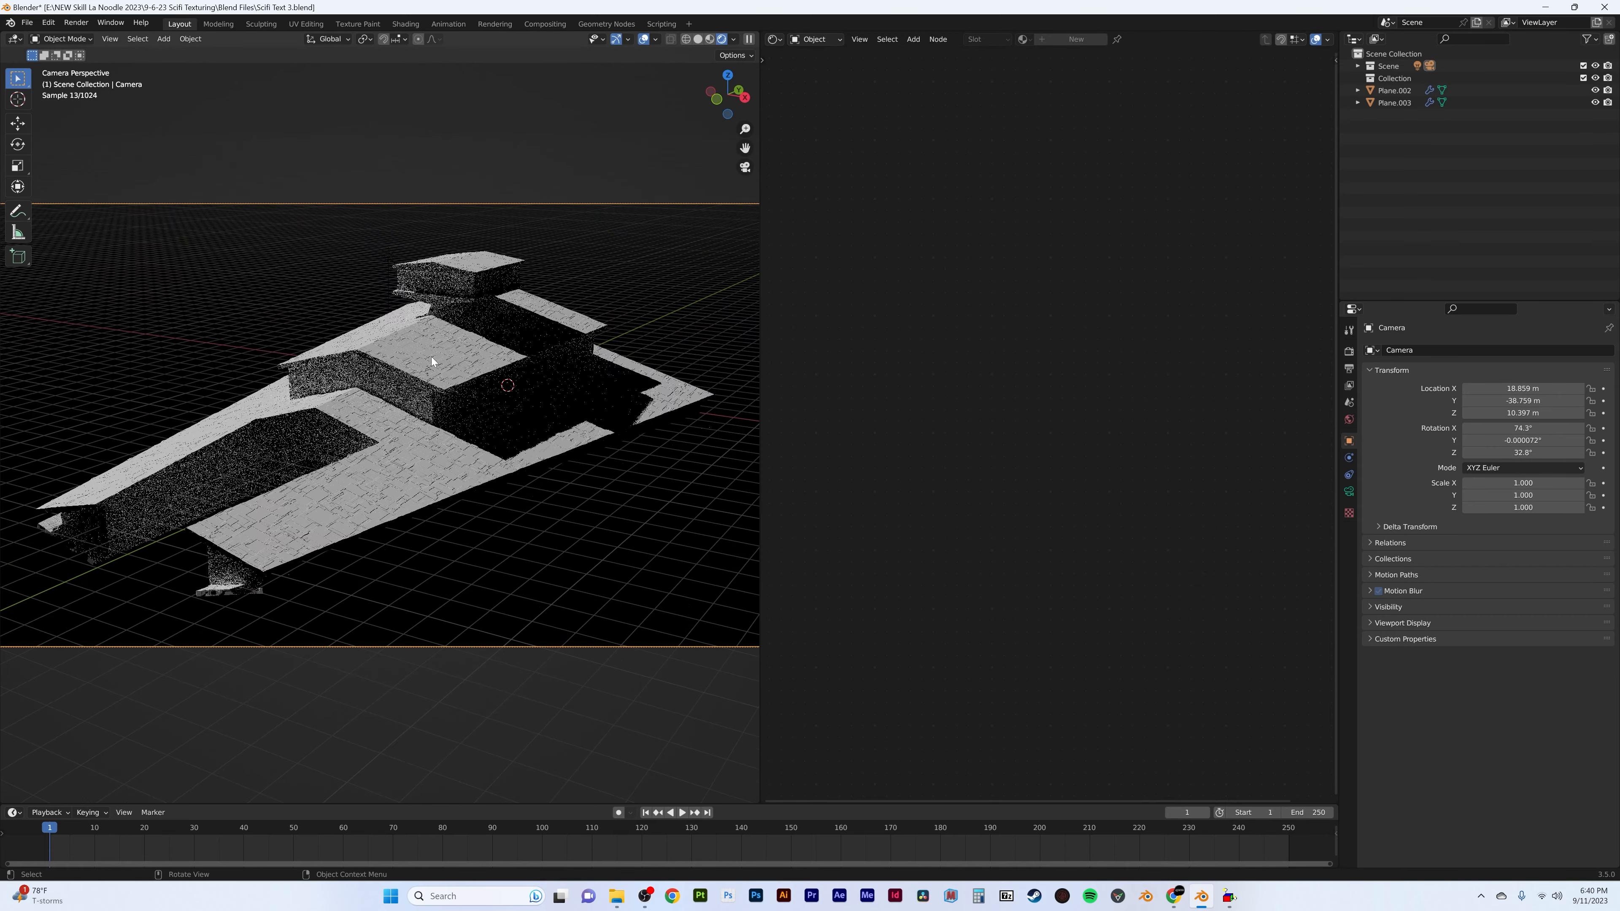
scroll(432, 357, down, 1)
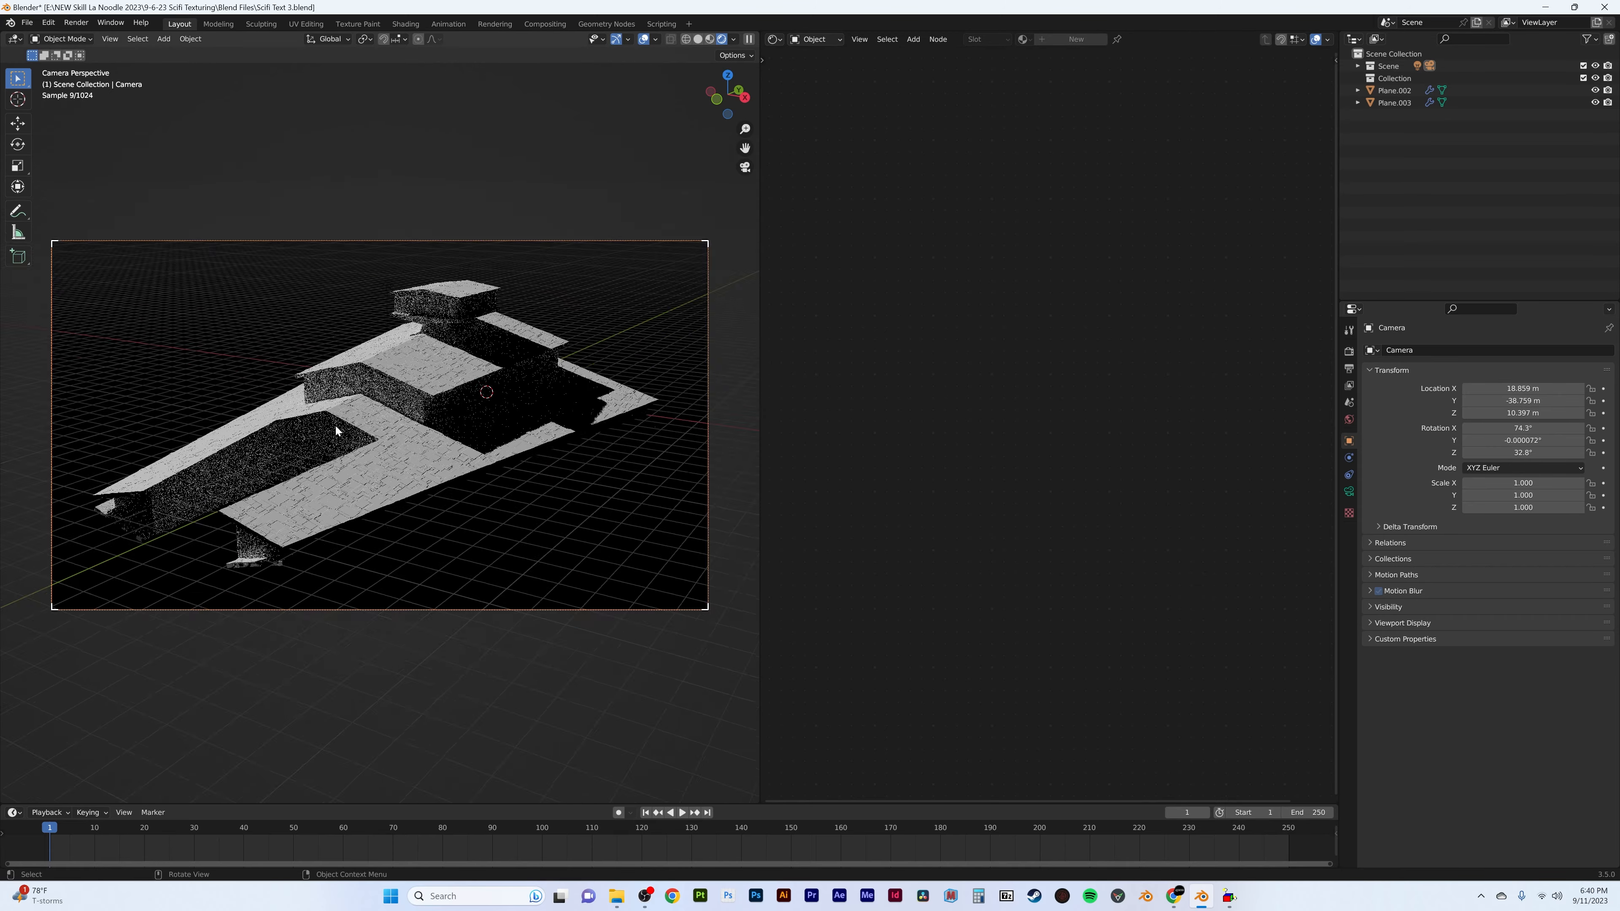
scroll(330, 430, up, 4)
scroll(533, 403, up, 2)
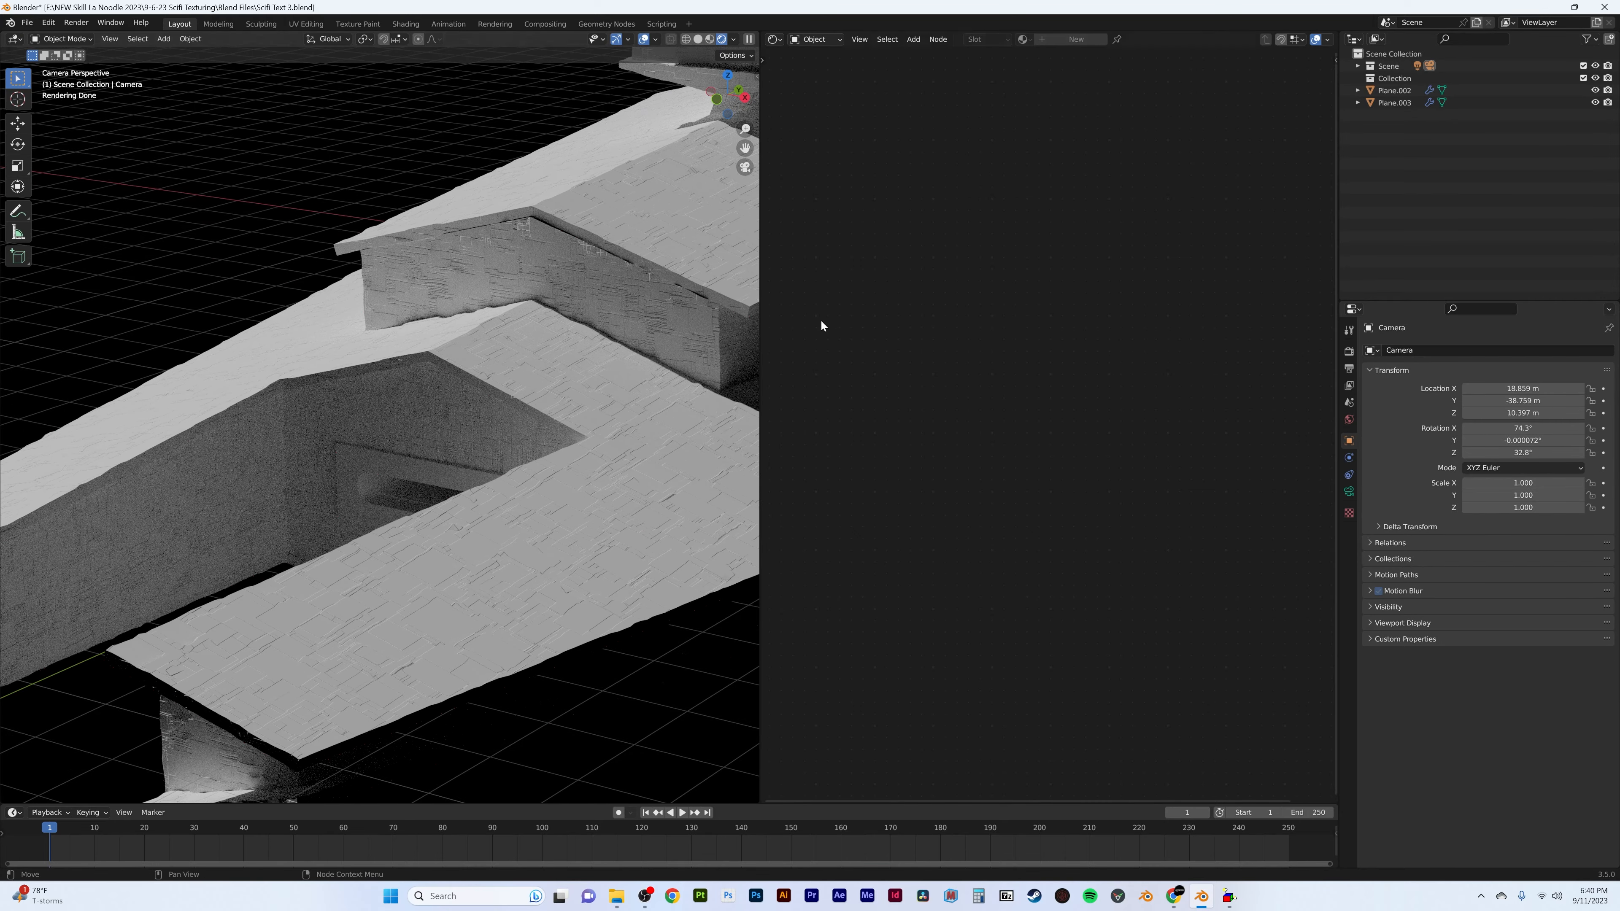
click(653, 394)
click(1349, 457)
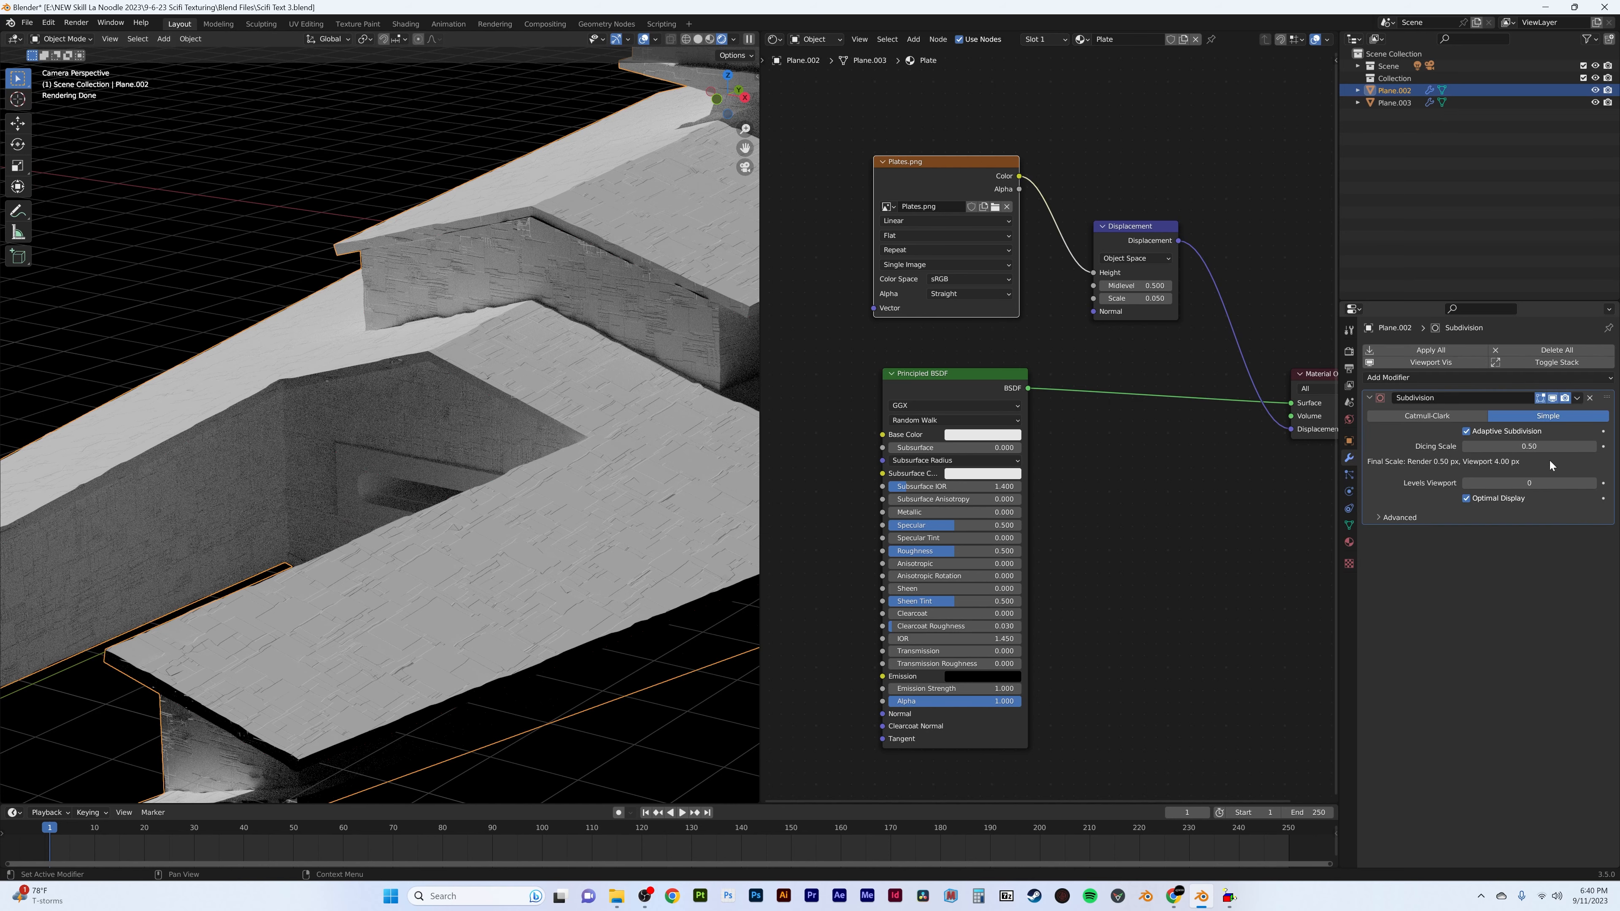
click(1592, 482)
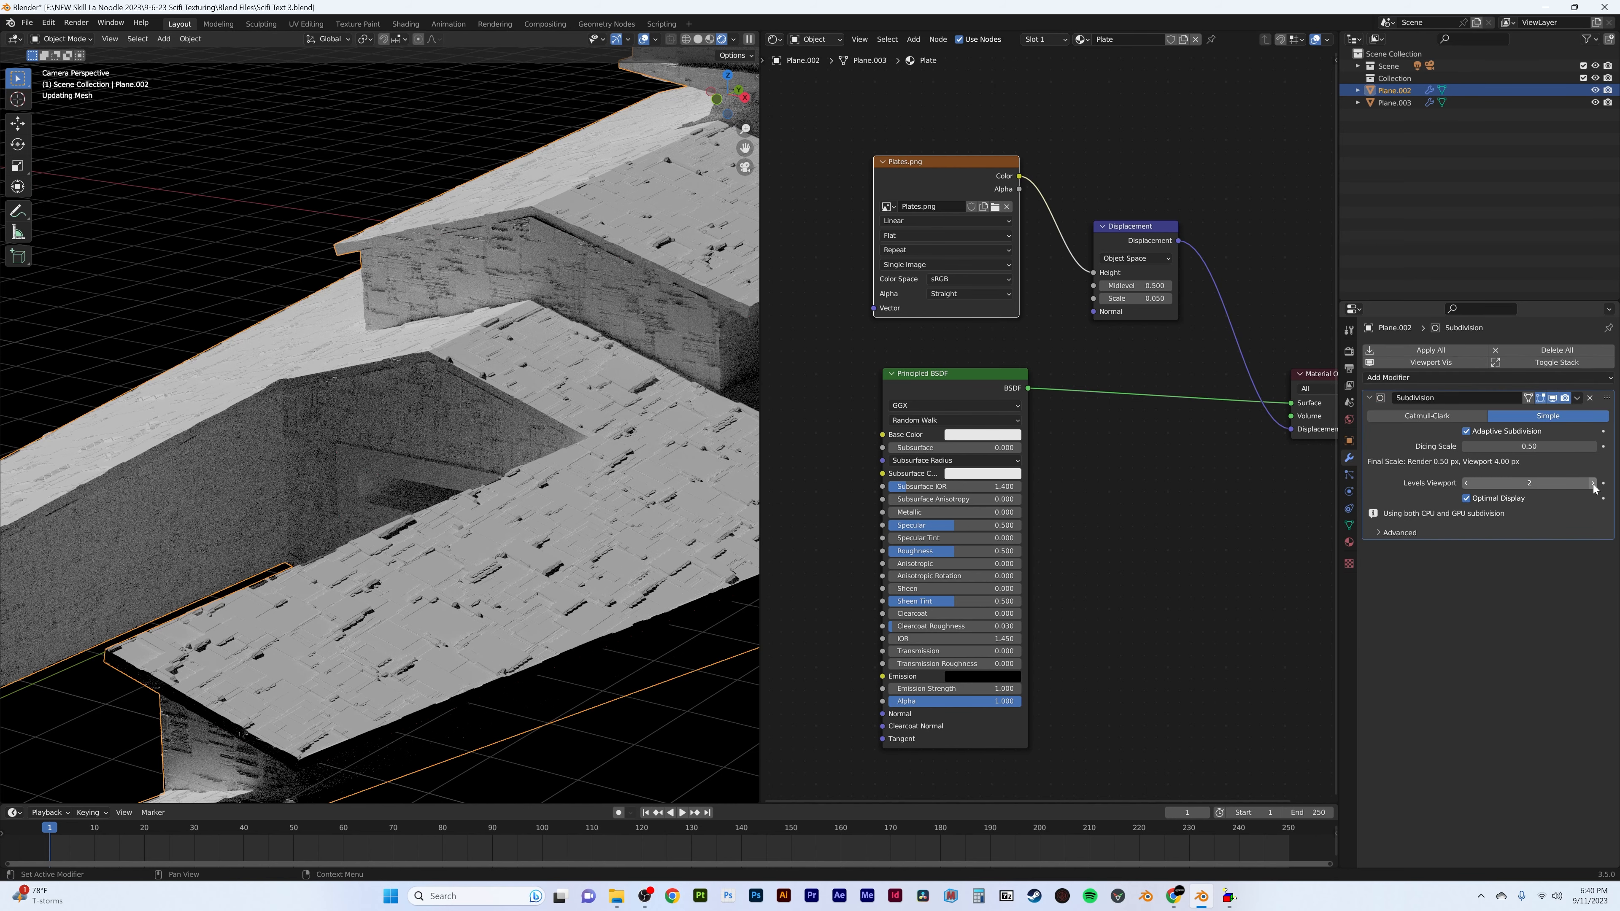
scroll(598, 442, down, 2)
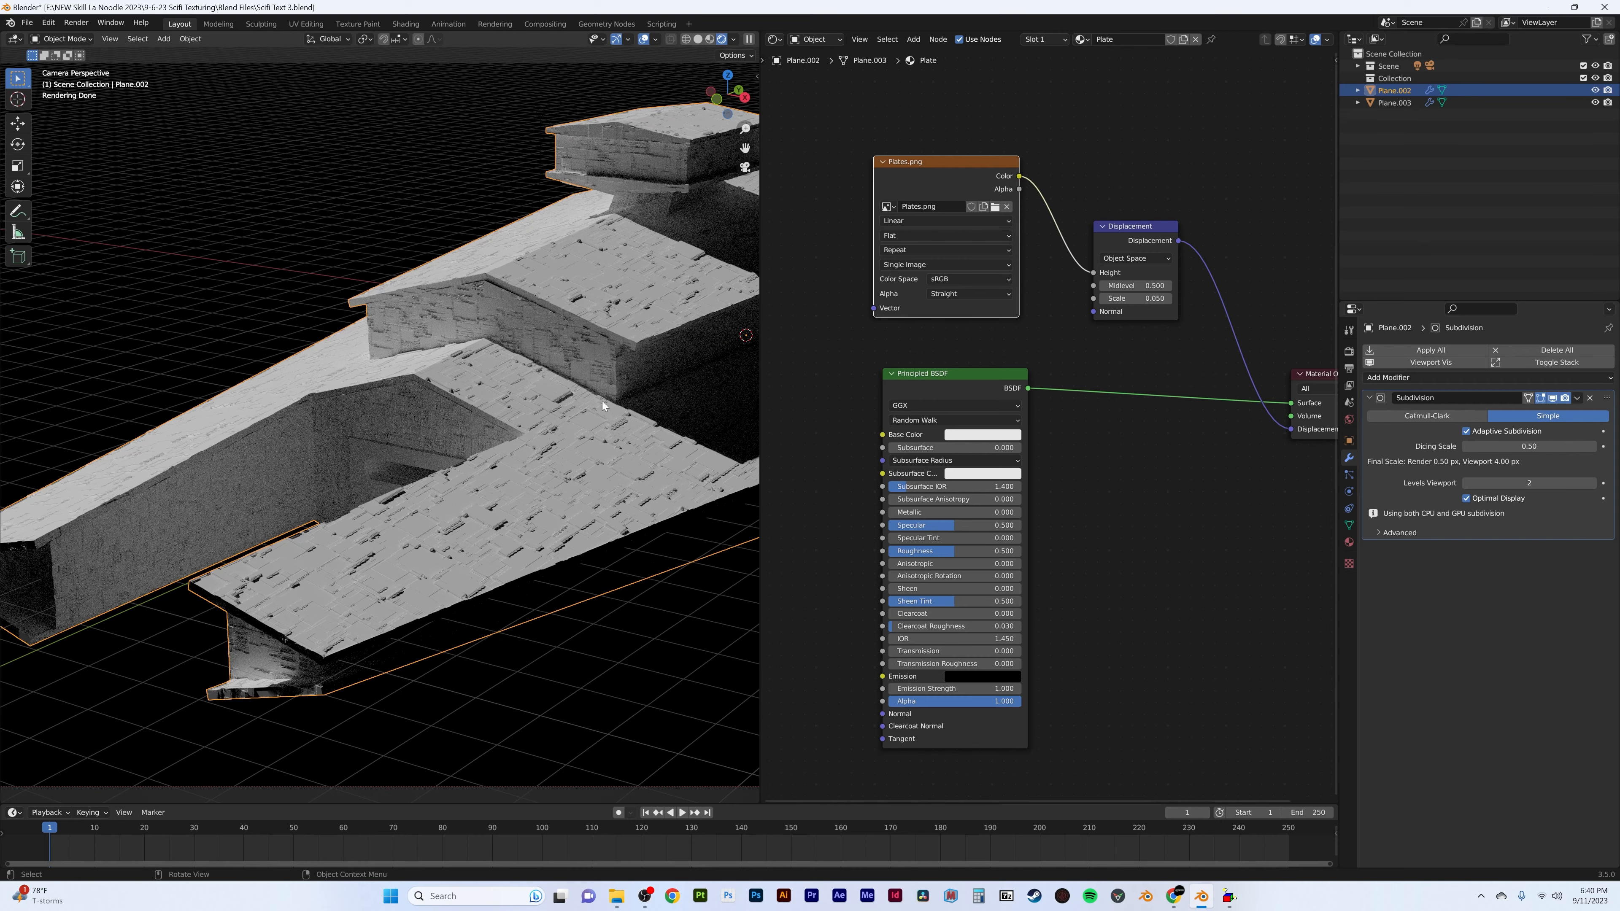
- Set the Plate material's displacement scale to 0.02
click(1349, 542)
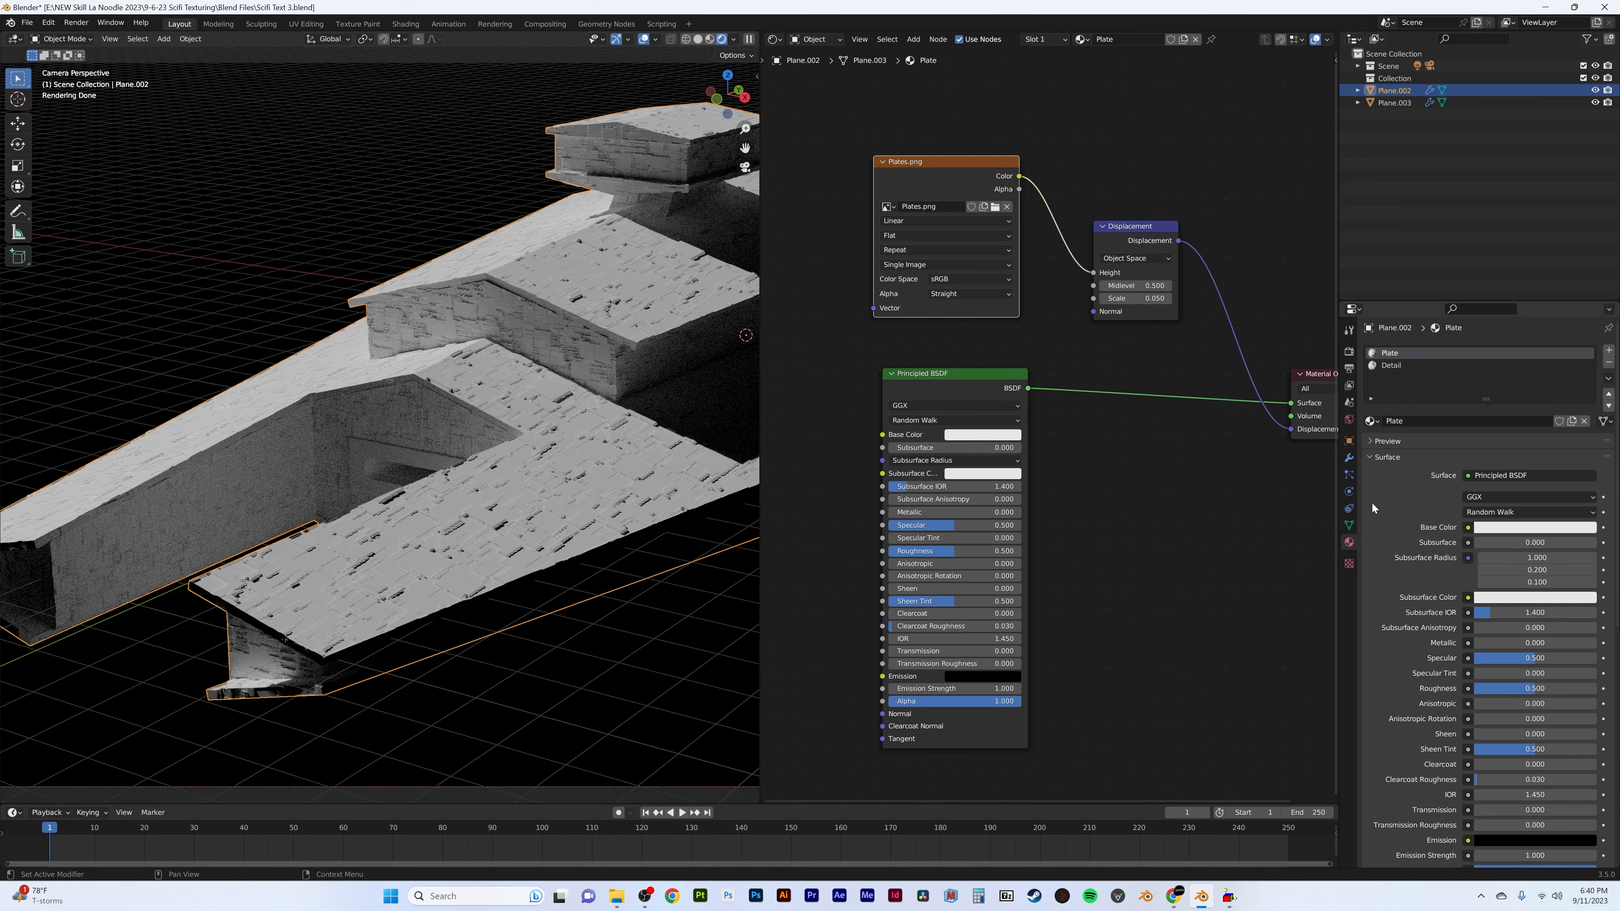
middle_drag(1145, 290, 1050, 326)
click(1046, 334)
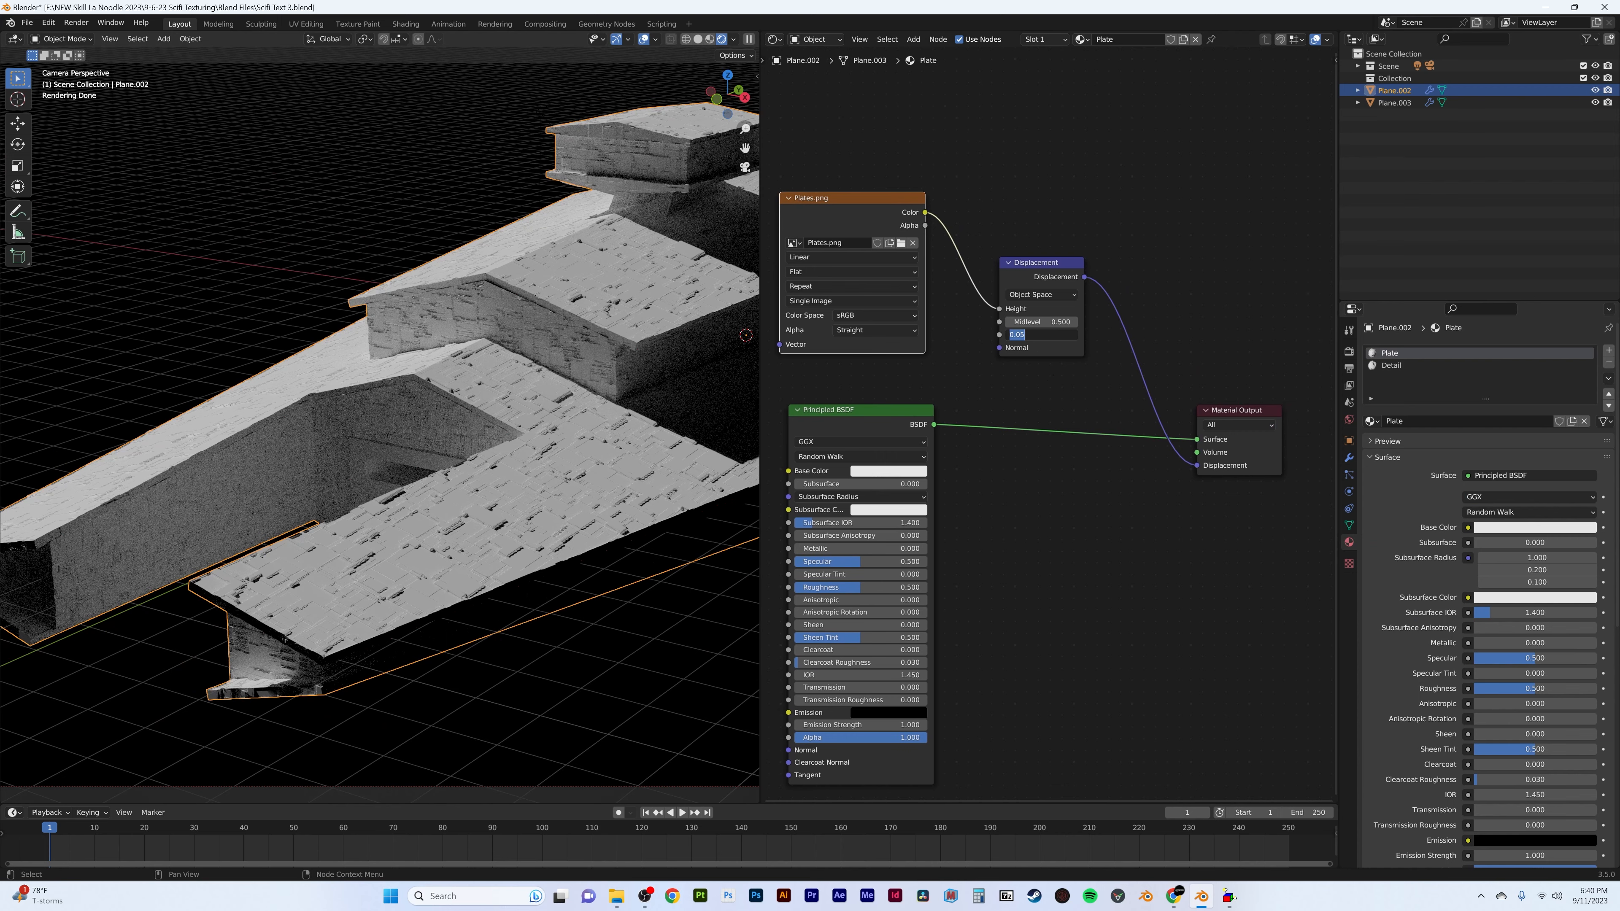
text(0.02)
key(Return)
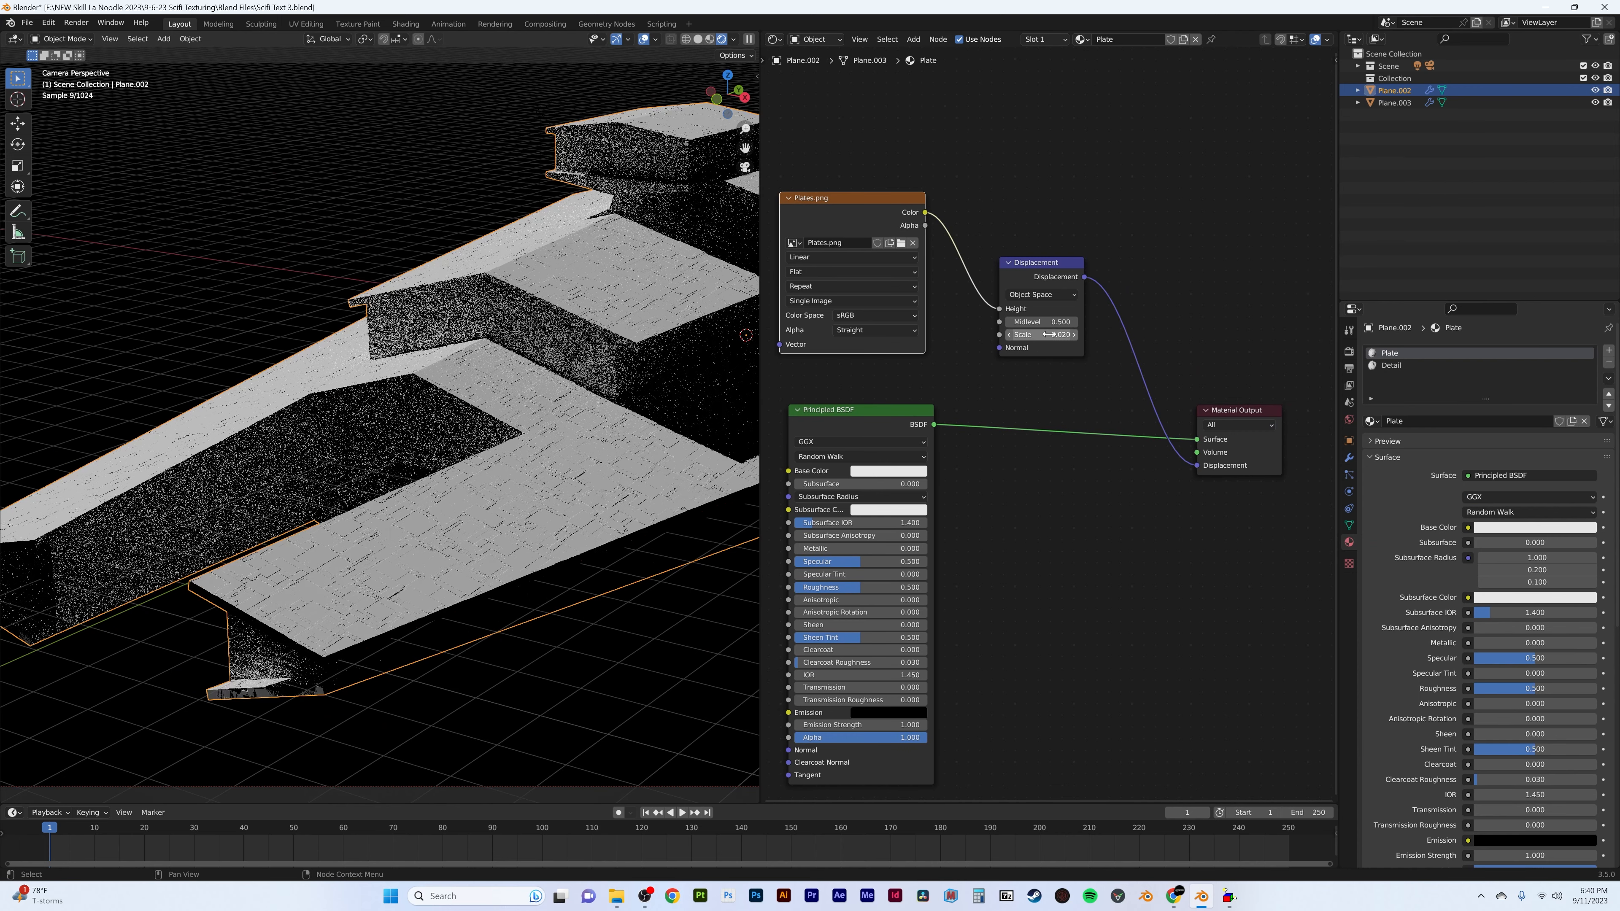
- Open the Detail material and set its displacement scale to 0.1
click(1391, 365)
click(1042, 334)
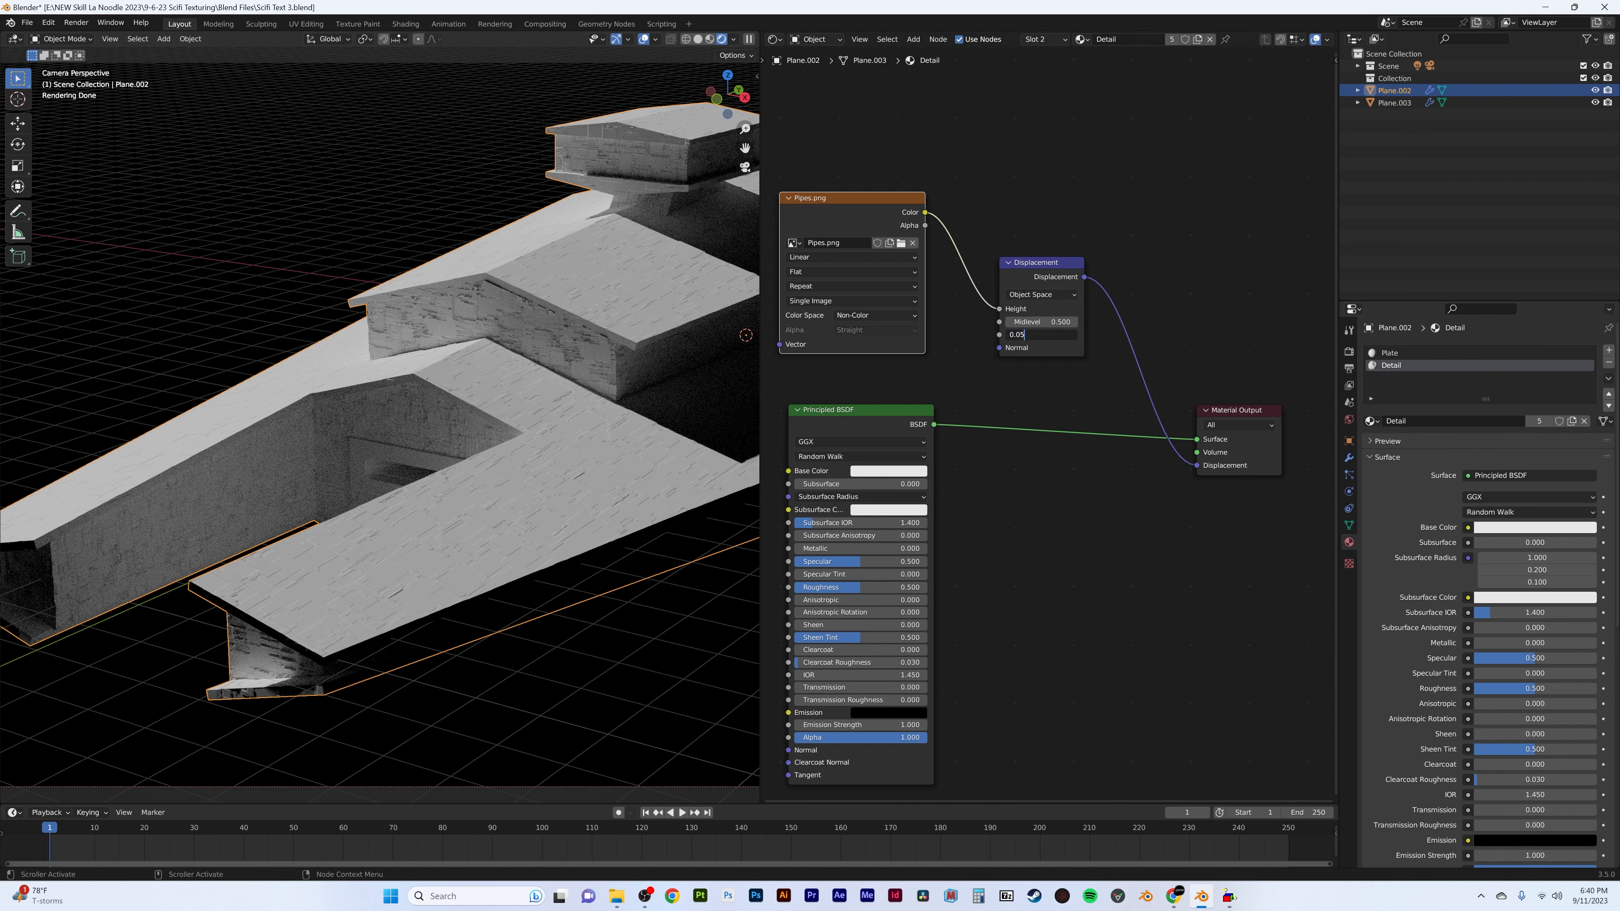
text(0.1)
key(Return)
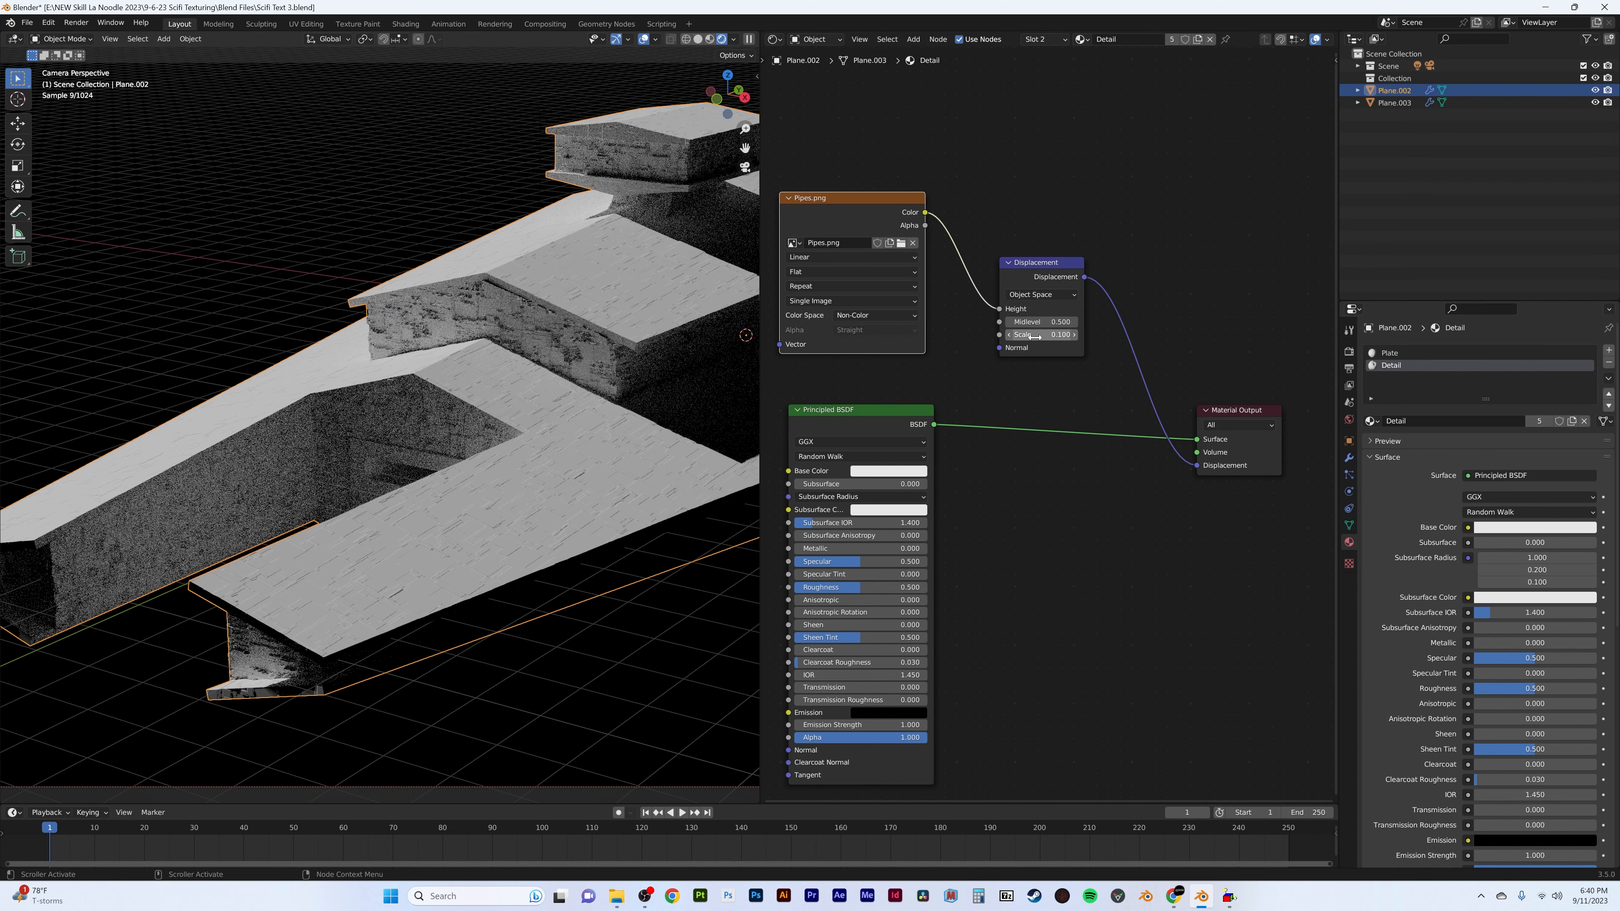
- Hide the viewport overlays to examine the rendered ship without the grid and outlines
shift+middle_drag(642, 315, 534, 361)
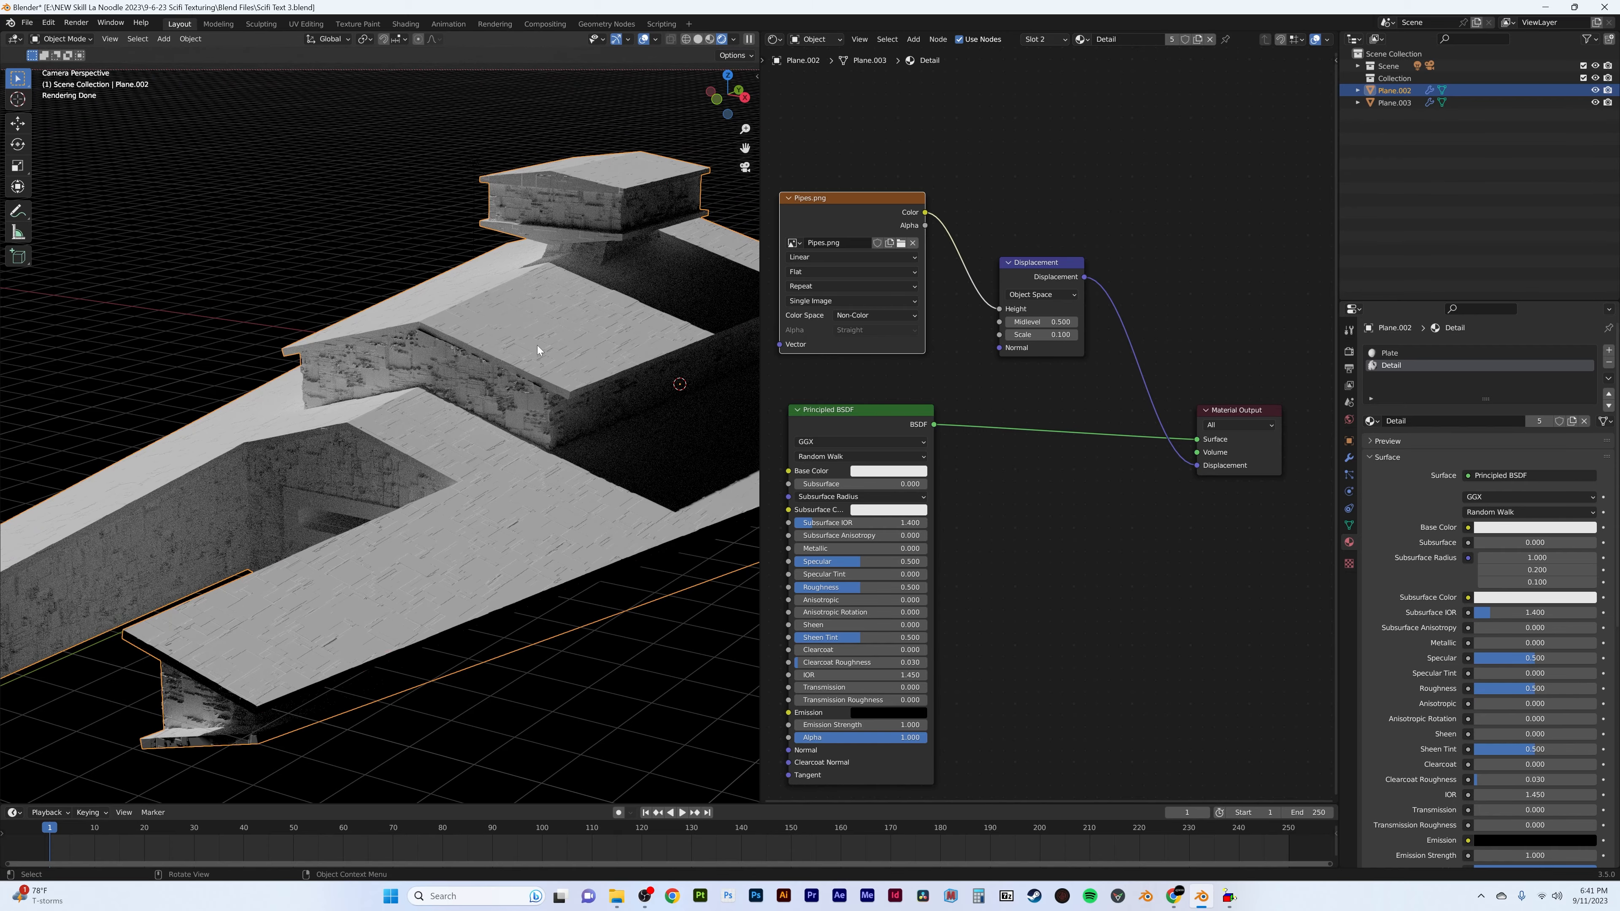
scroll(536, 346, down, 3)
click(644, 39)
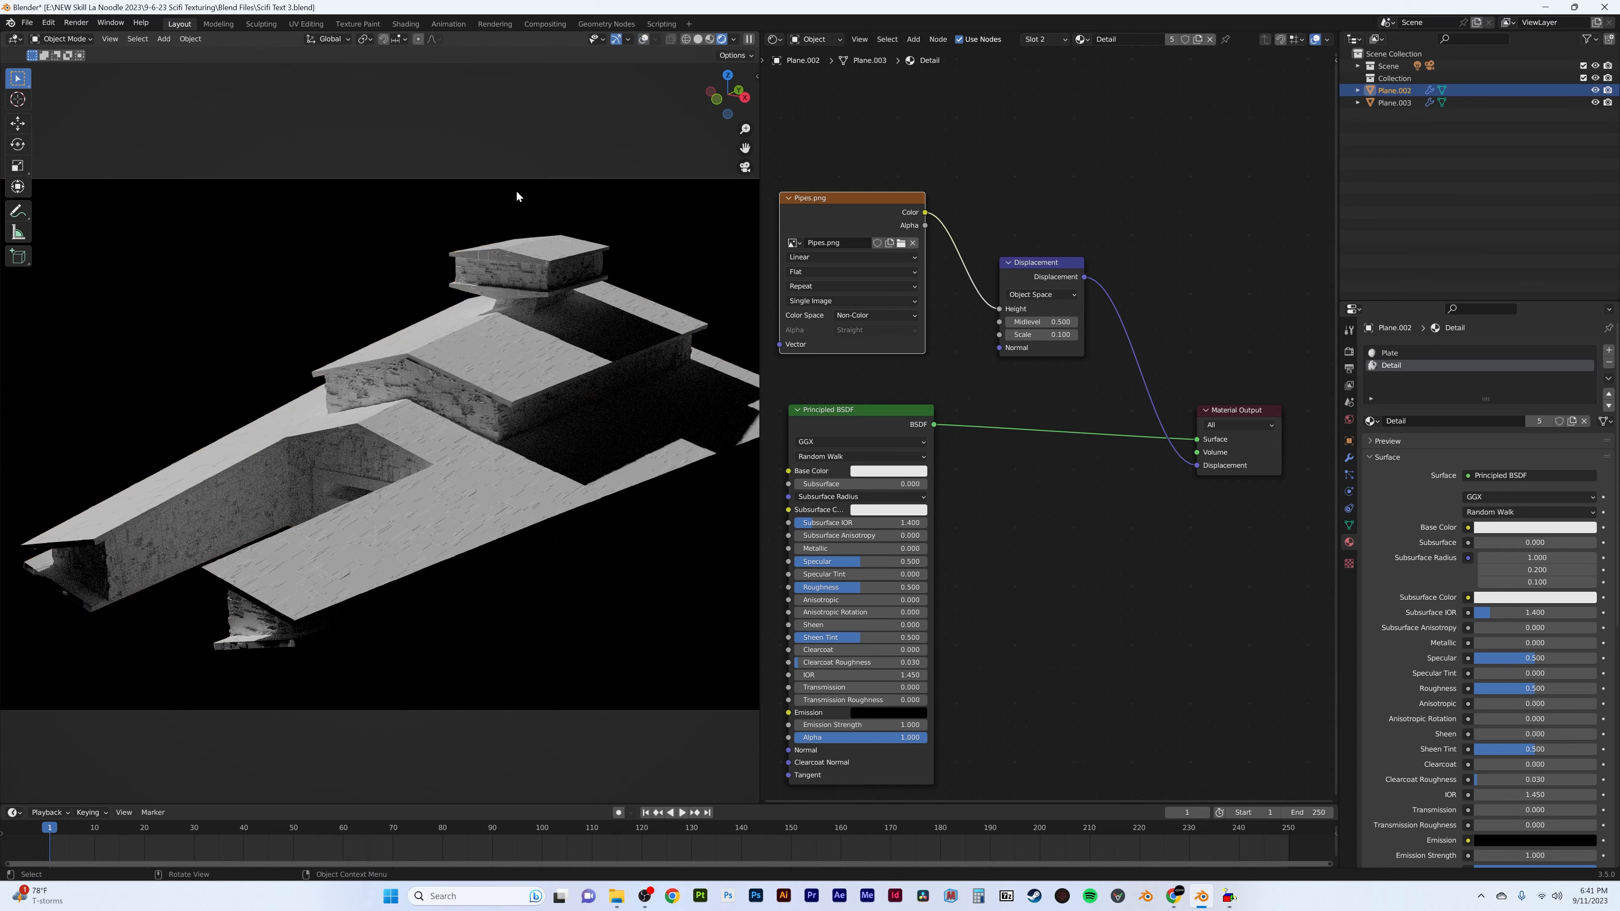
- Switch to solid shading, enter Edit Mode on the ship and turn the viewport overlays back on
key(z)
click(539, 255)
key(Tab)
scroll(610, 68, up, 2)
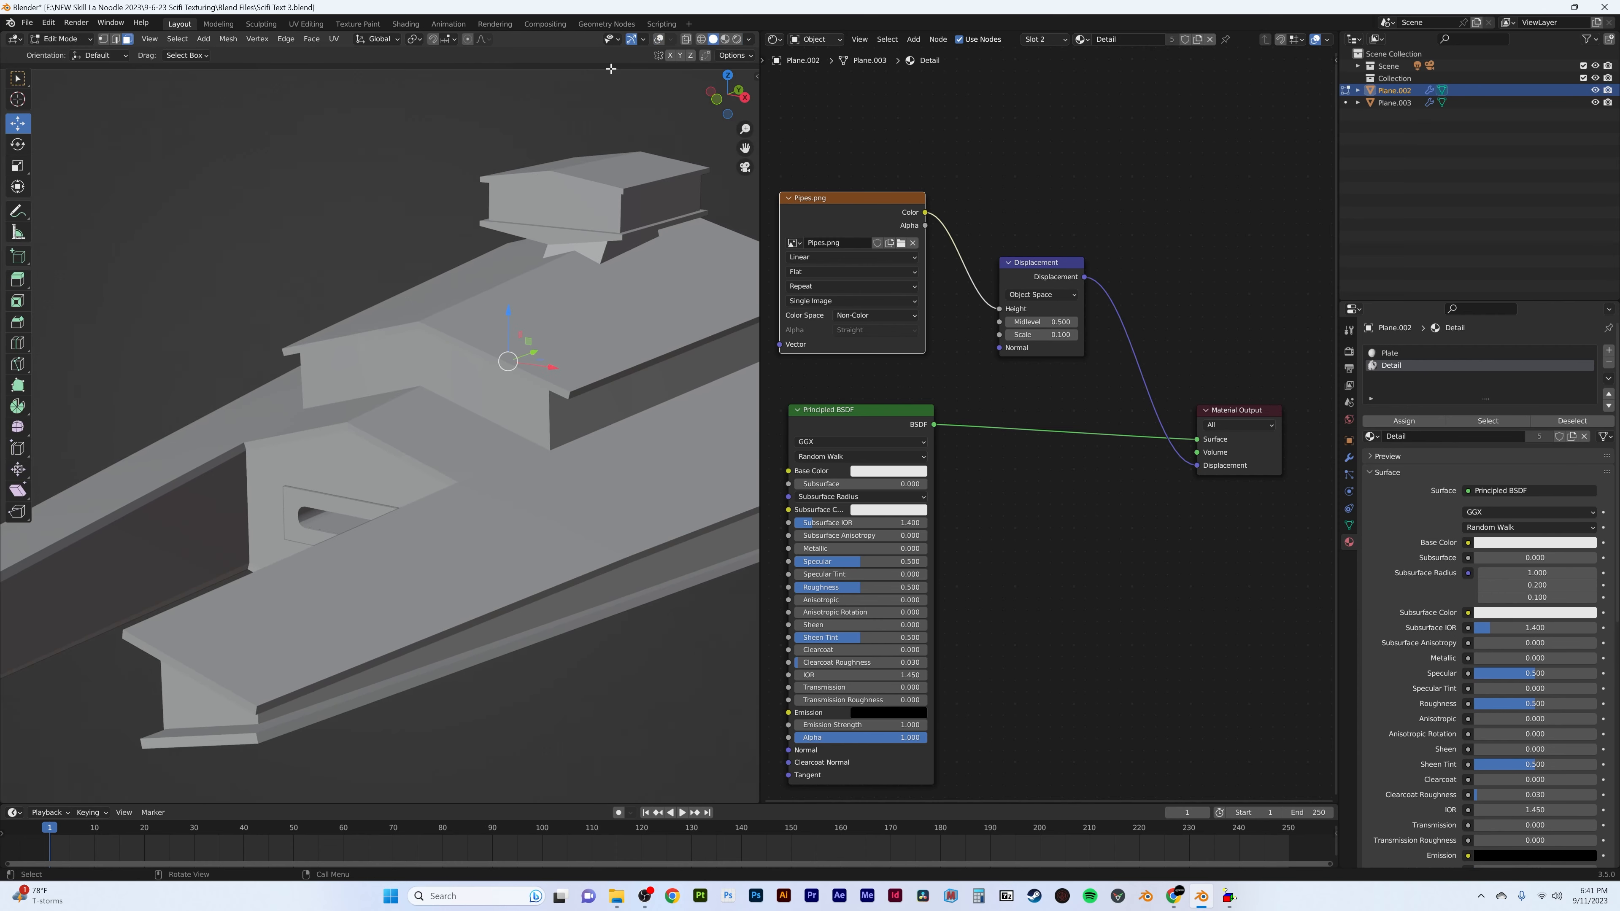
click(660, 39)
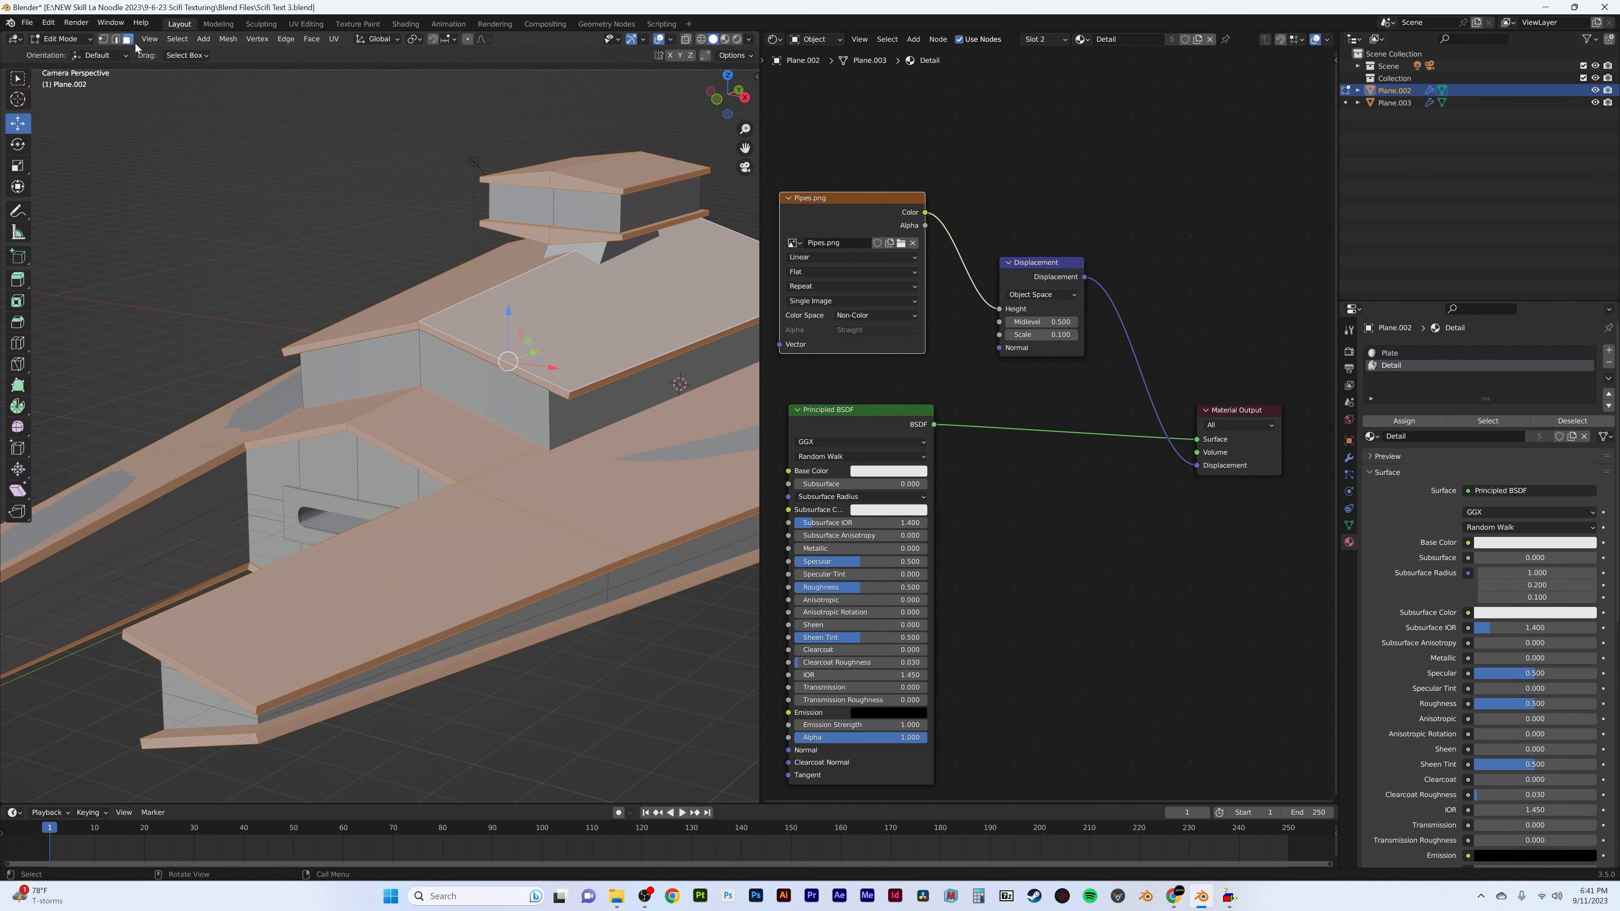
- Move the front edge faces of the middle tier's roof forward to lengthen its overhang, and return to Object Mode in camera view
click(430, 327)
shift+click(411, 329)
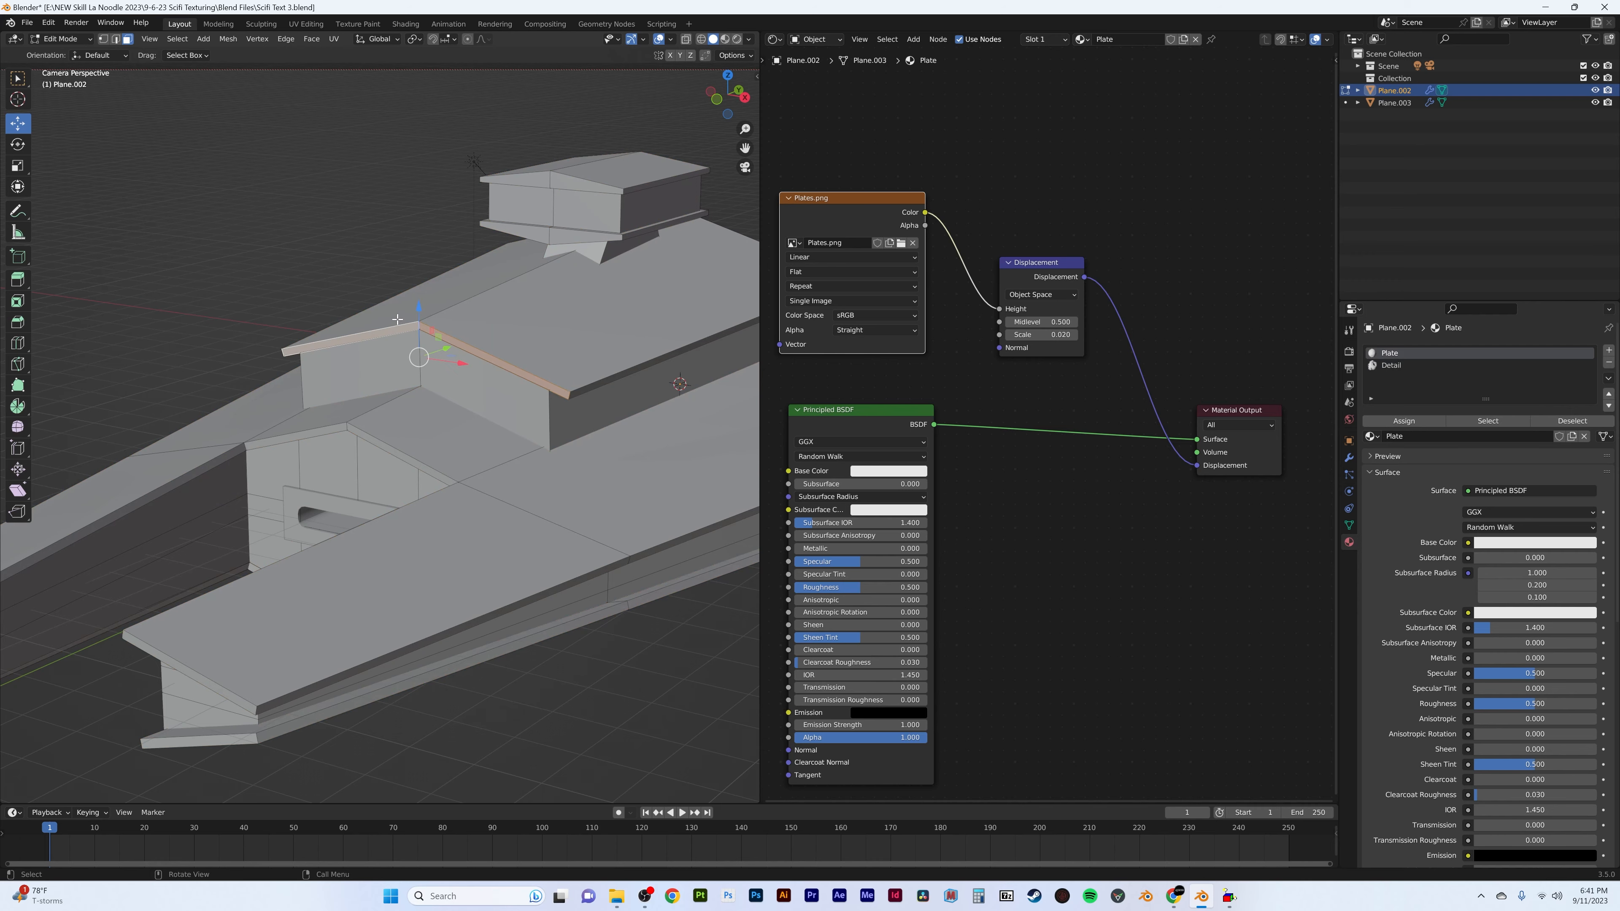
middle_drag(411, 329, 377, 306)
scroll(308, 316, up, 6)
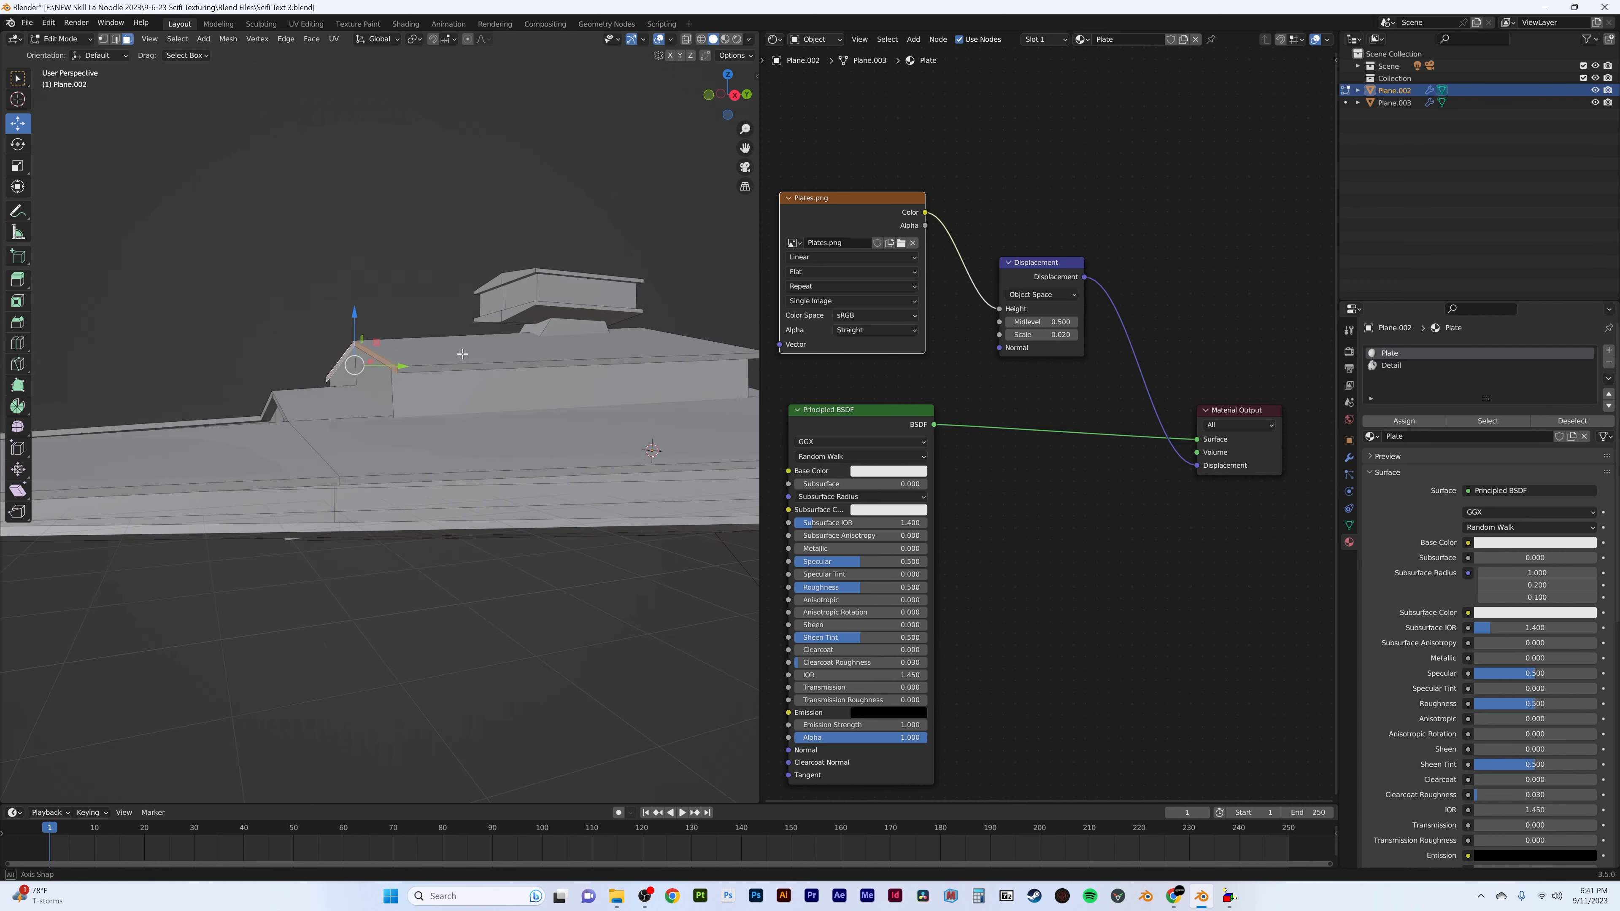
scroll(383, 325, up, 2)
drag(387, 337, 361, 342)
middle_drag(361, 342, 450, 315)
key(Tab)
key(KP_0)
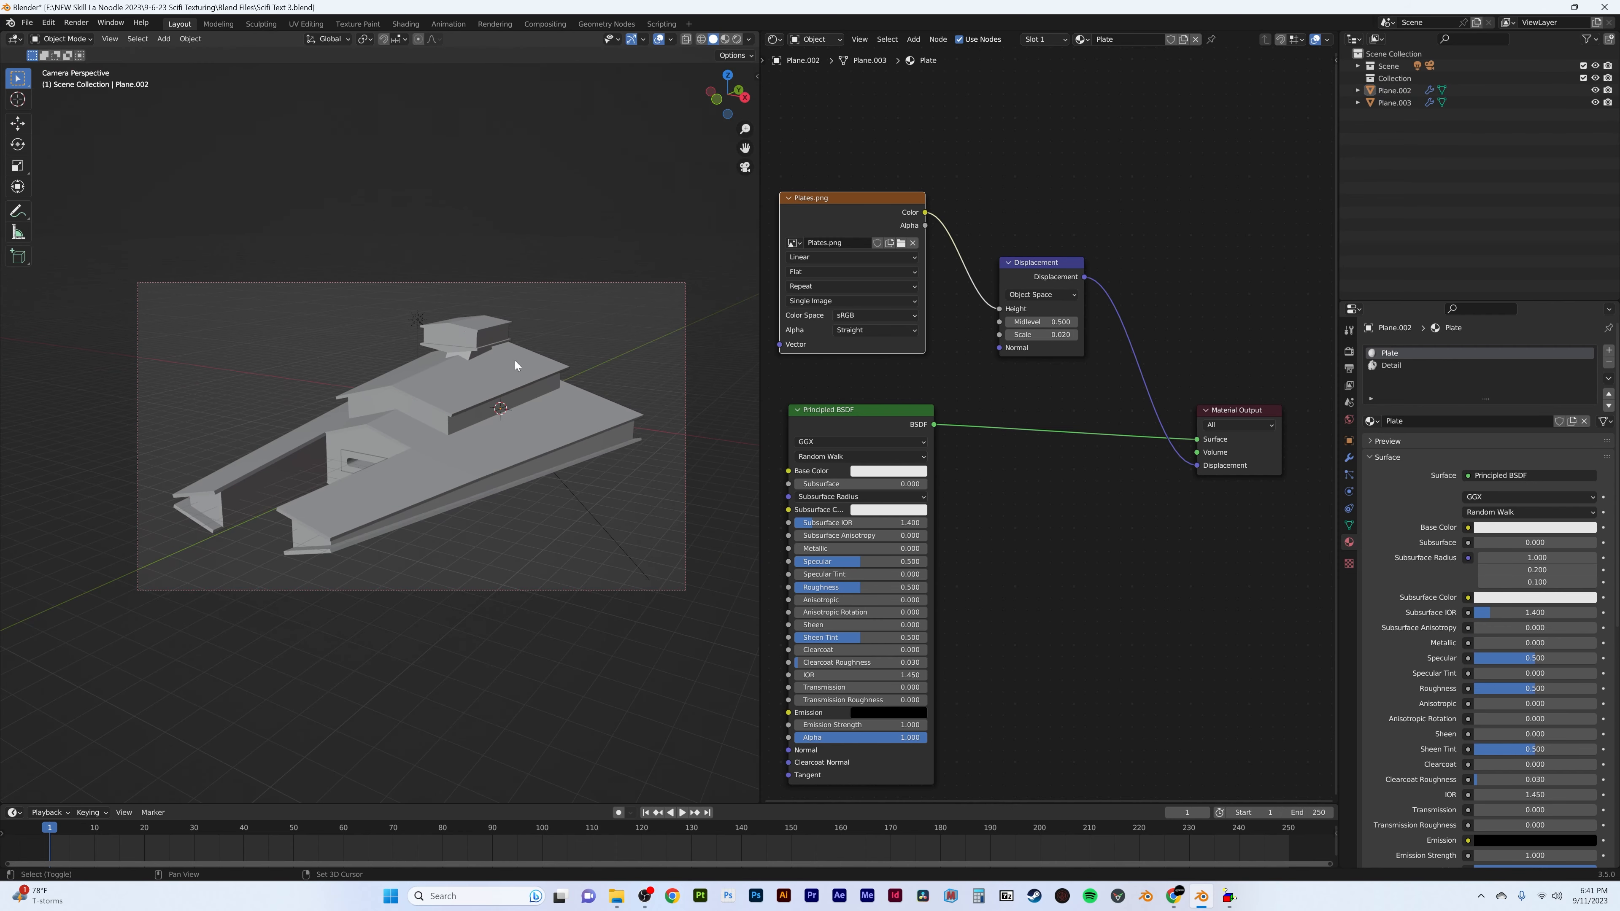
- Render the image and examine the plate and detail displacement on the ship up close, then close the render
mouse_move(515, 361)
middle_down()
mouse_move(485, 369)
mouse_move(513, 352)
middle_up()
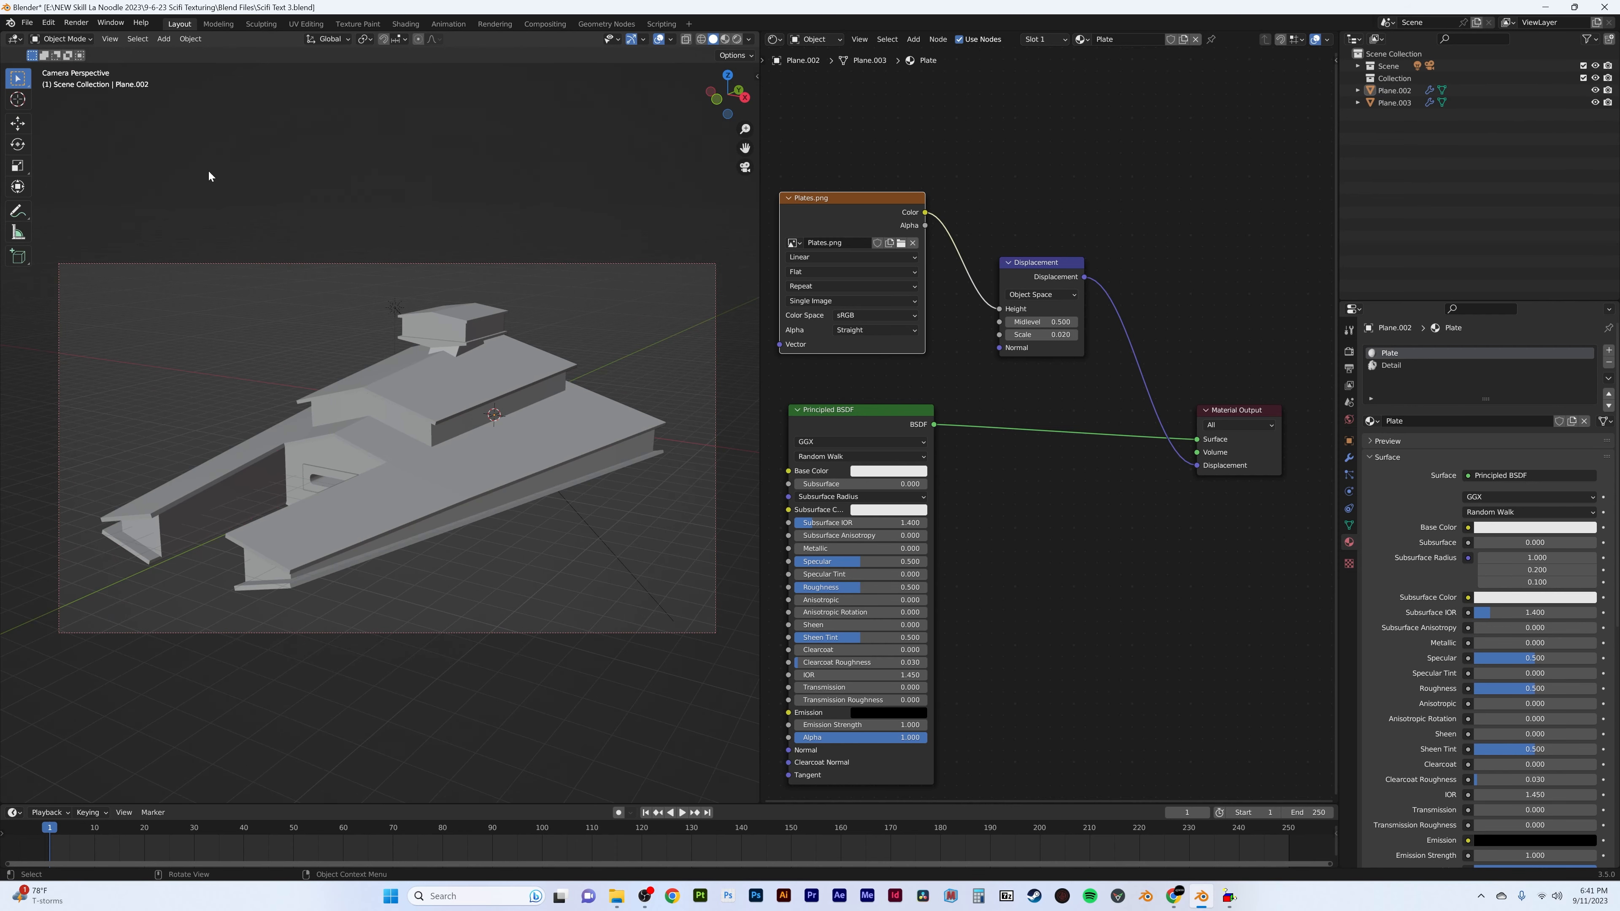
click(75, 22)
click(95, 35)
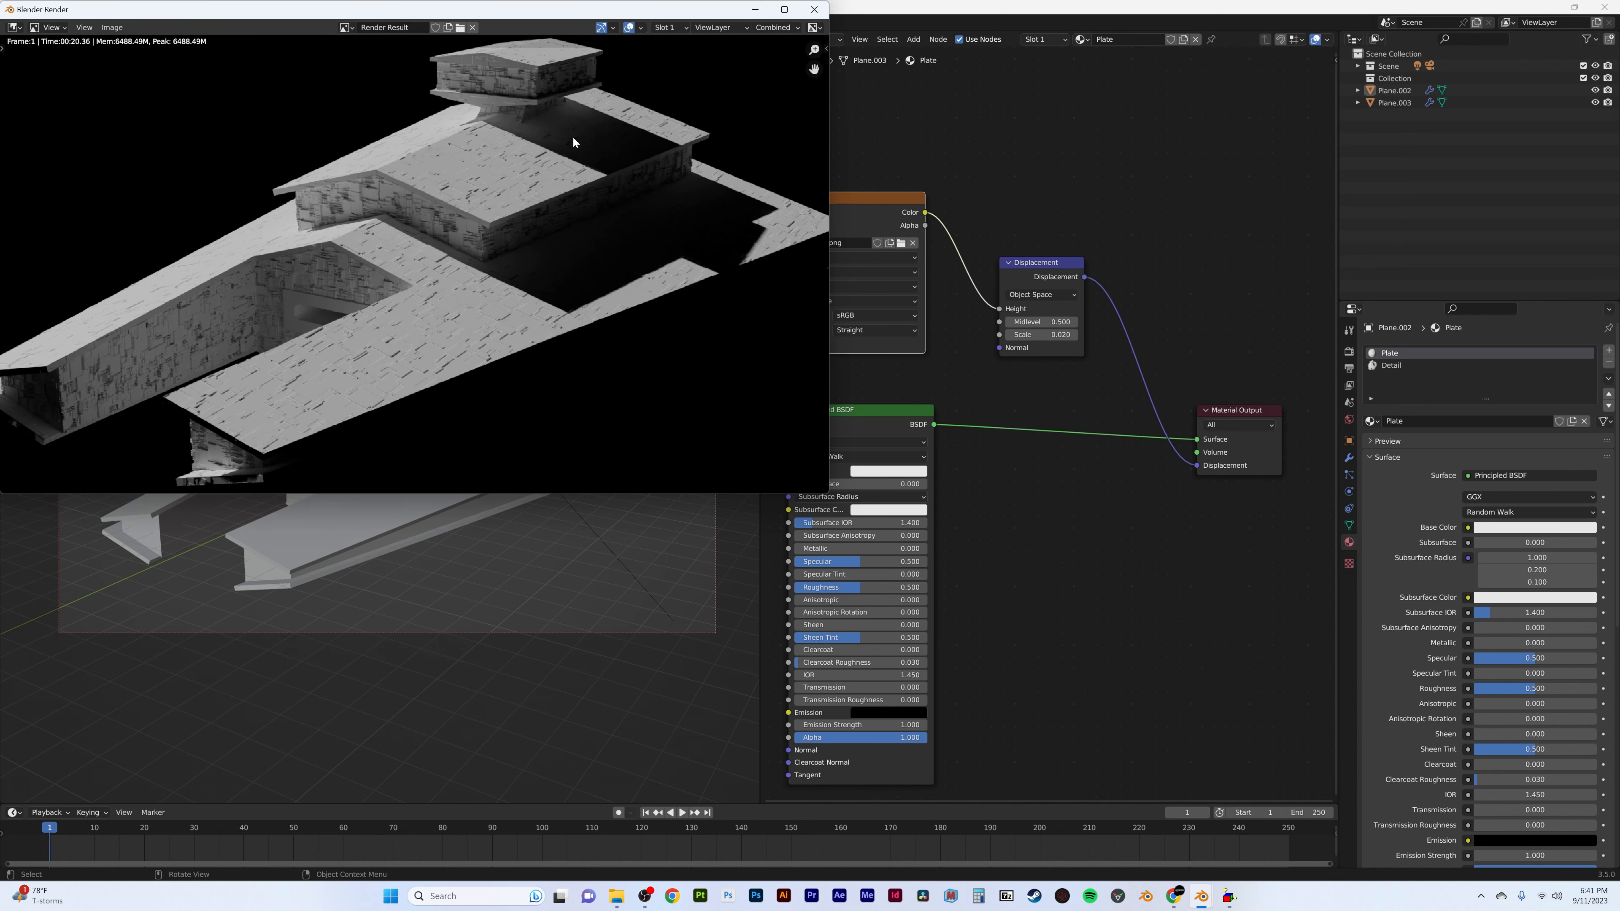
scroll(574, 141, down, 1)
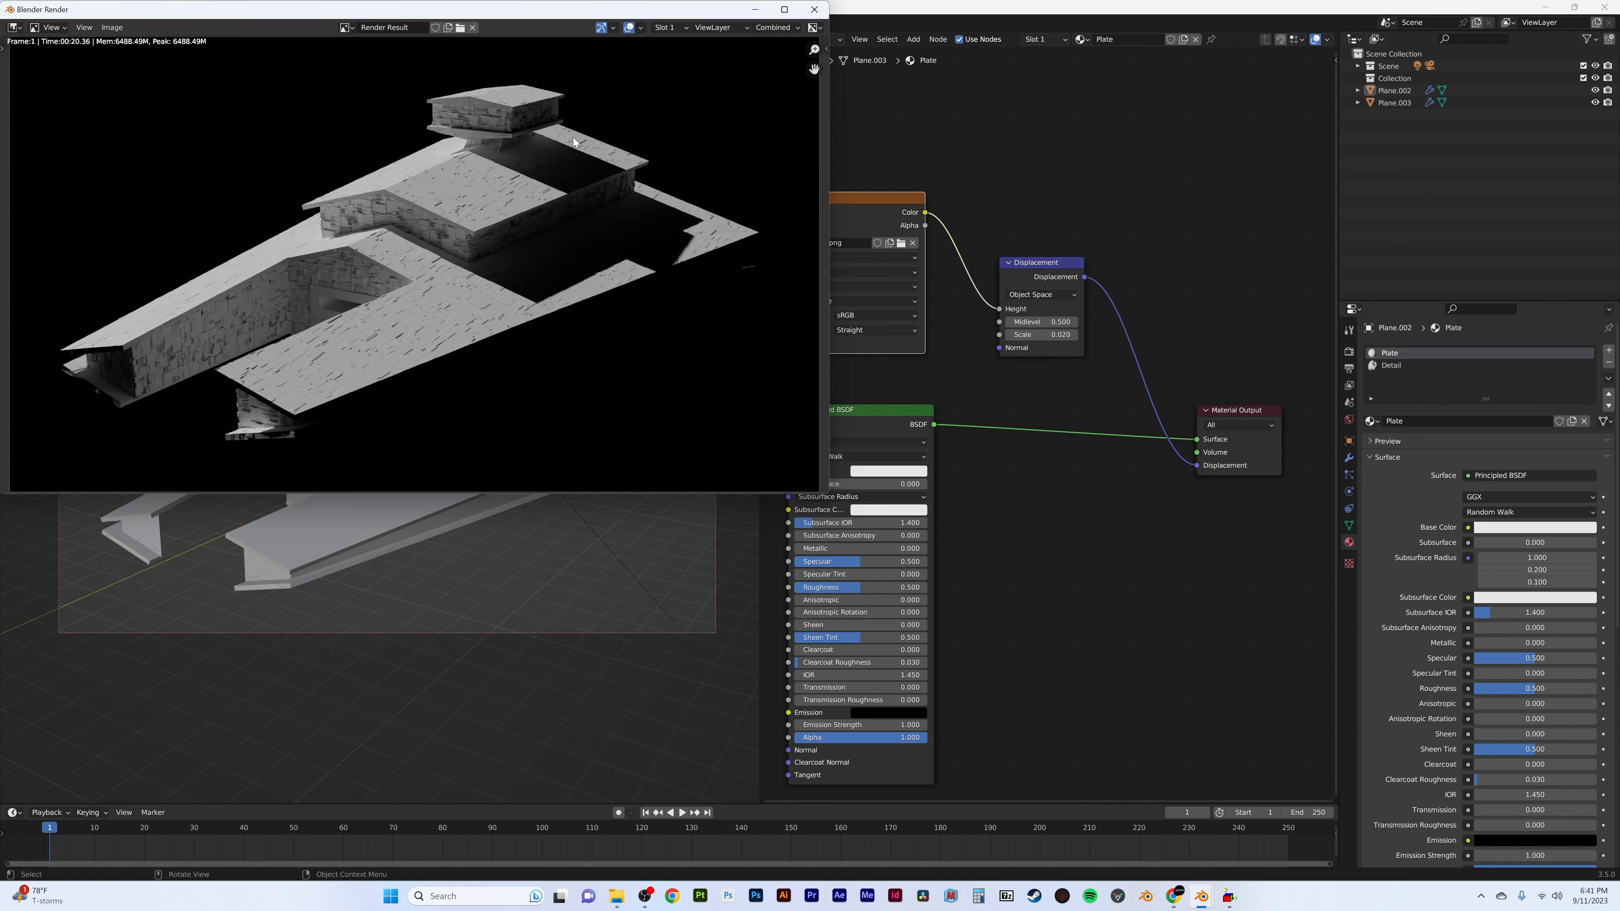
scroll(404, 241, up, 6)
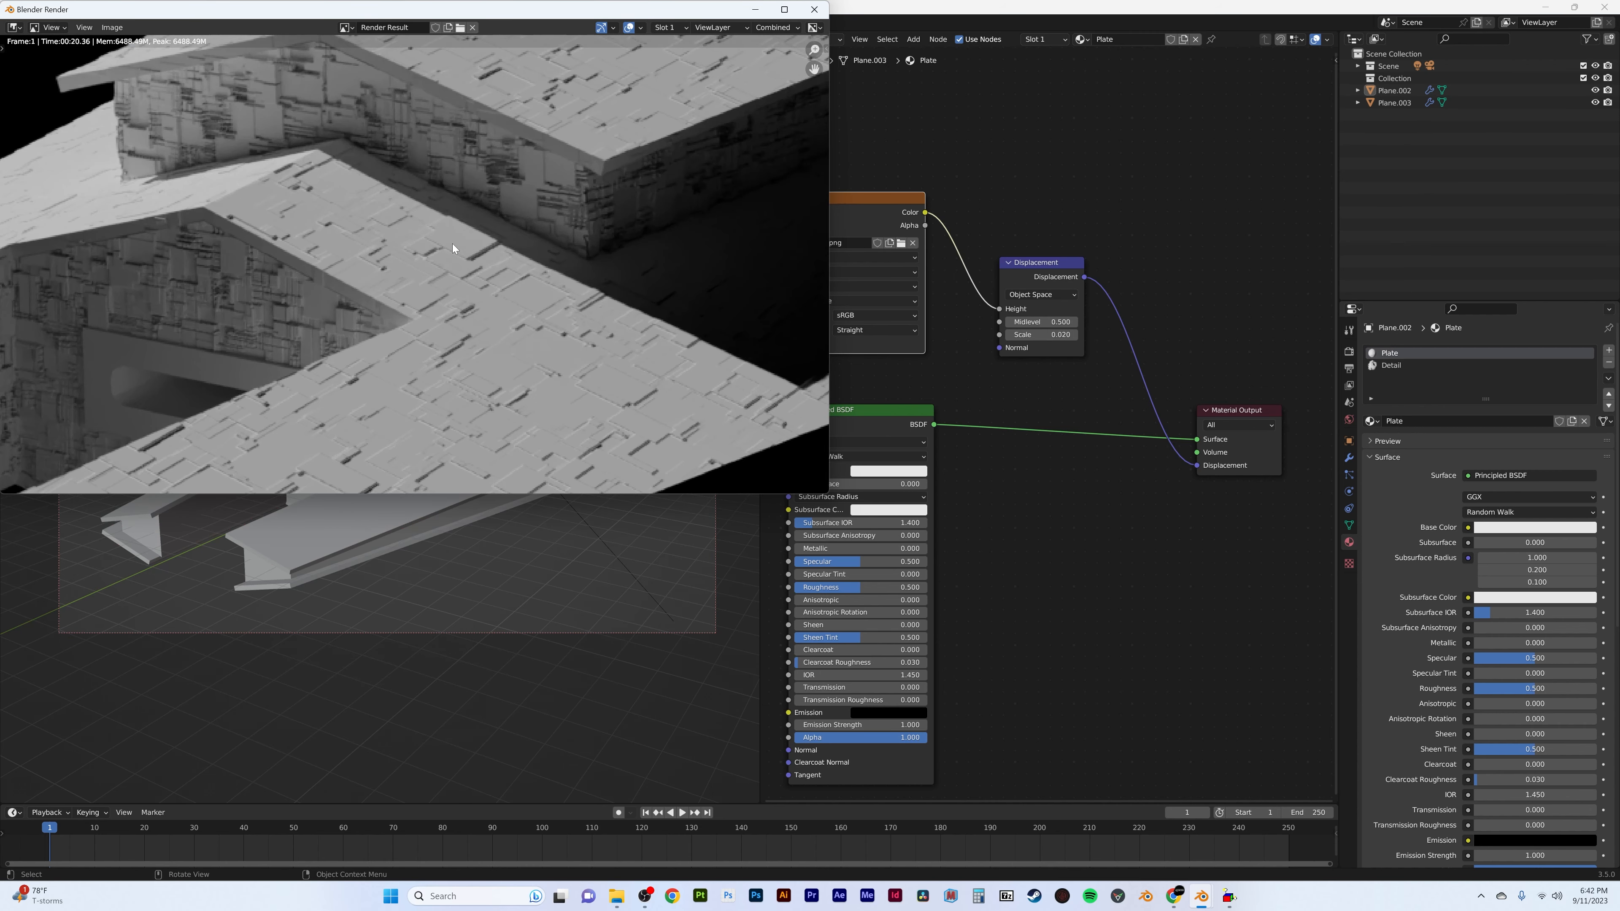
middle_drag(325, 153, 506, 190)
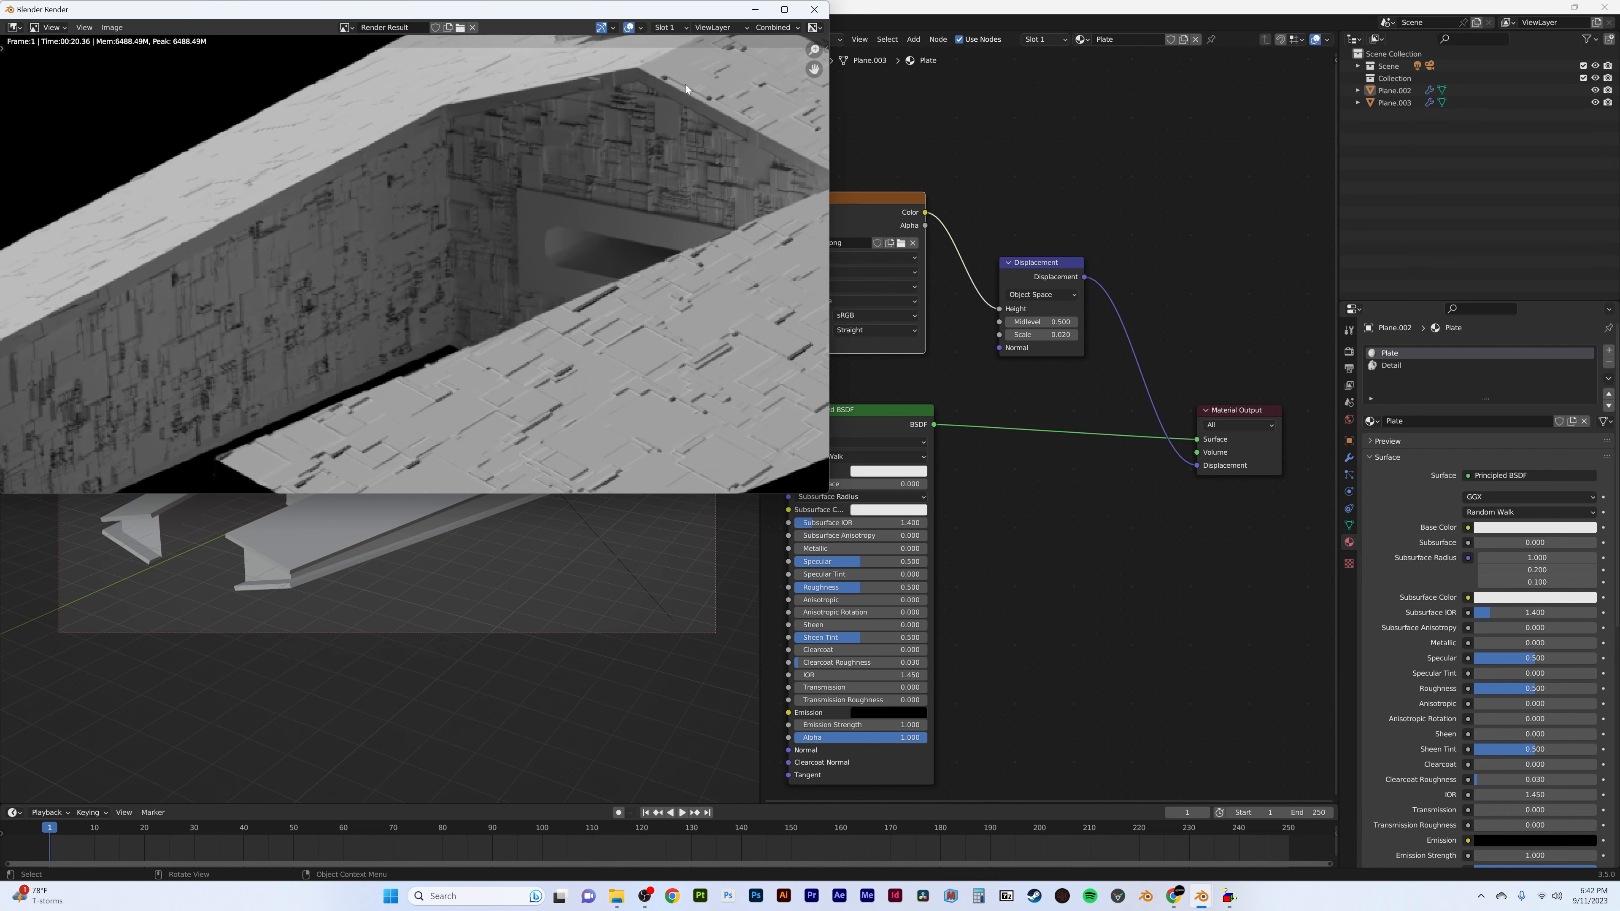
click(822, 11)
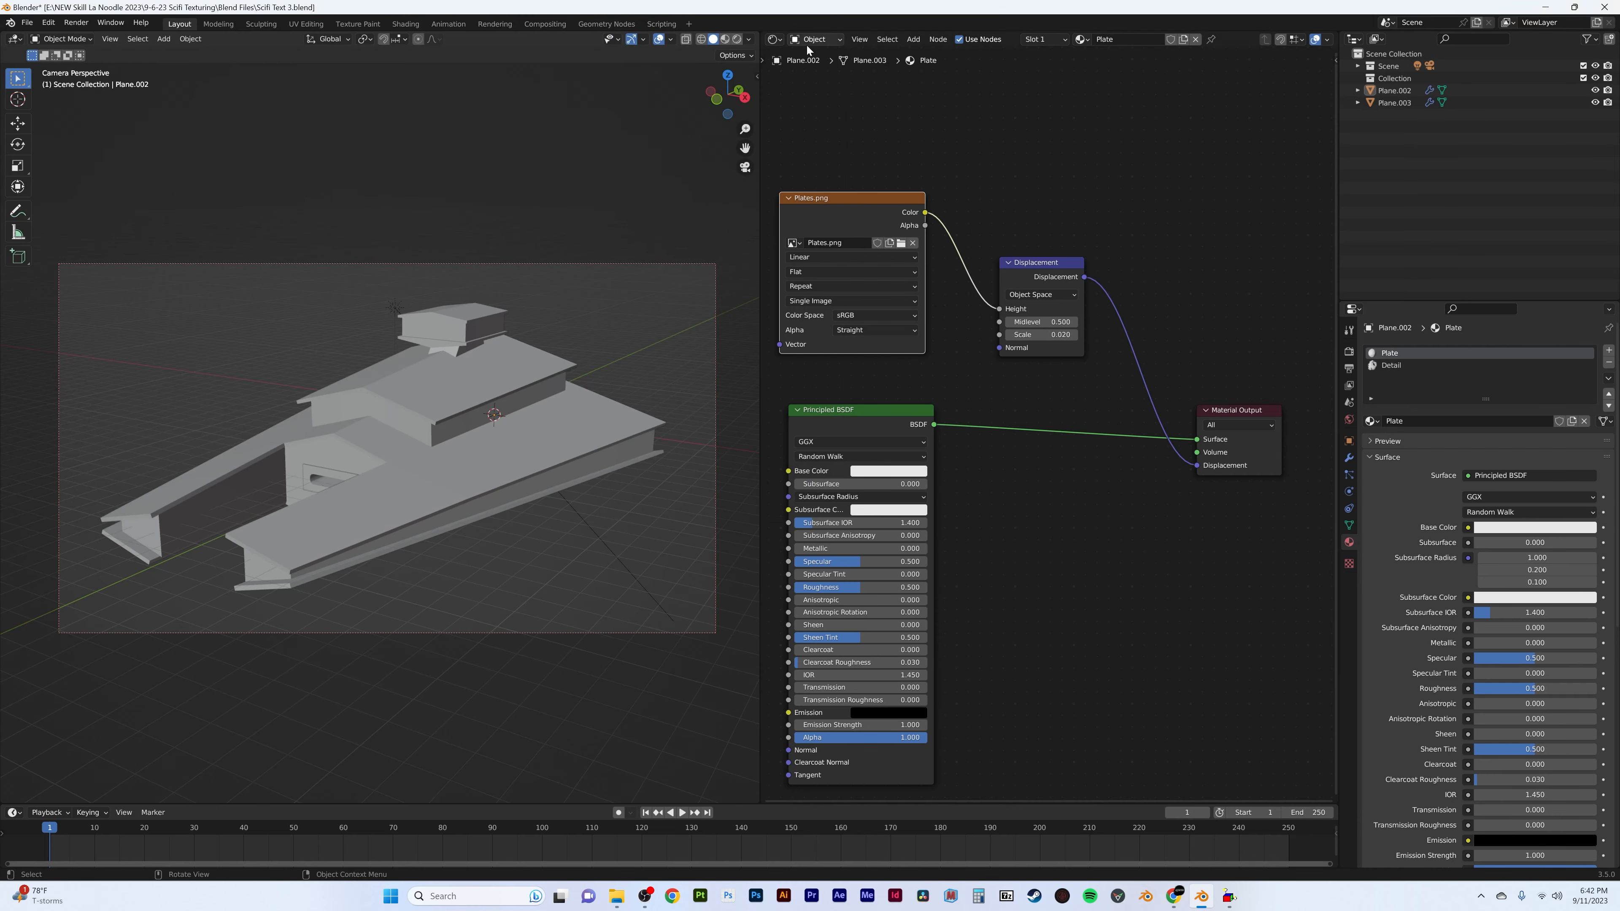
- Duplicate the Plate material's Plates.png texture node and give the displacement texture its own image copy set to Non-Color
scroll(420, 507, up, 4)
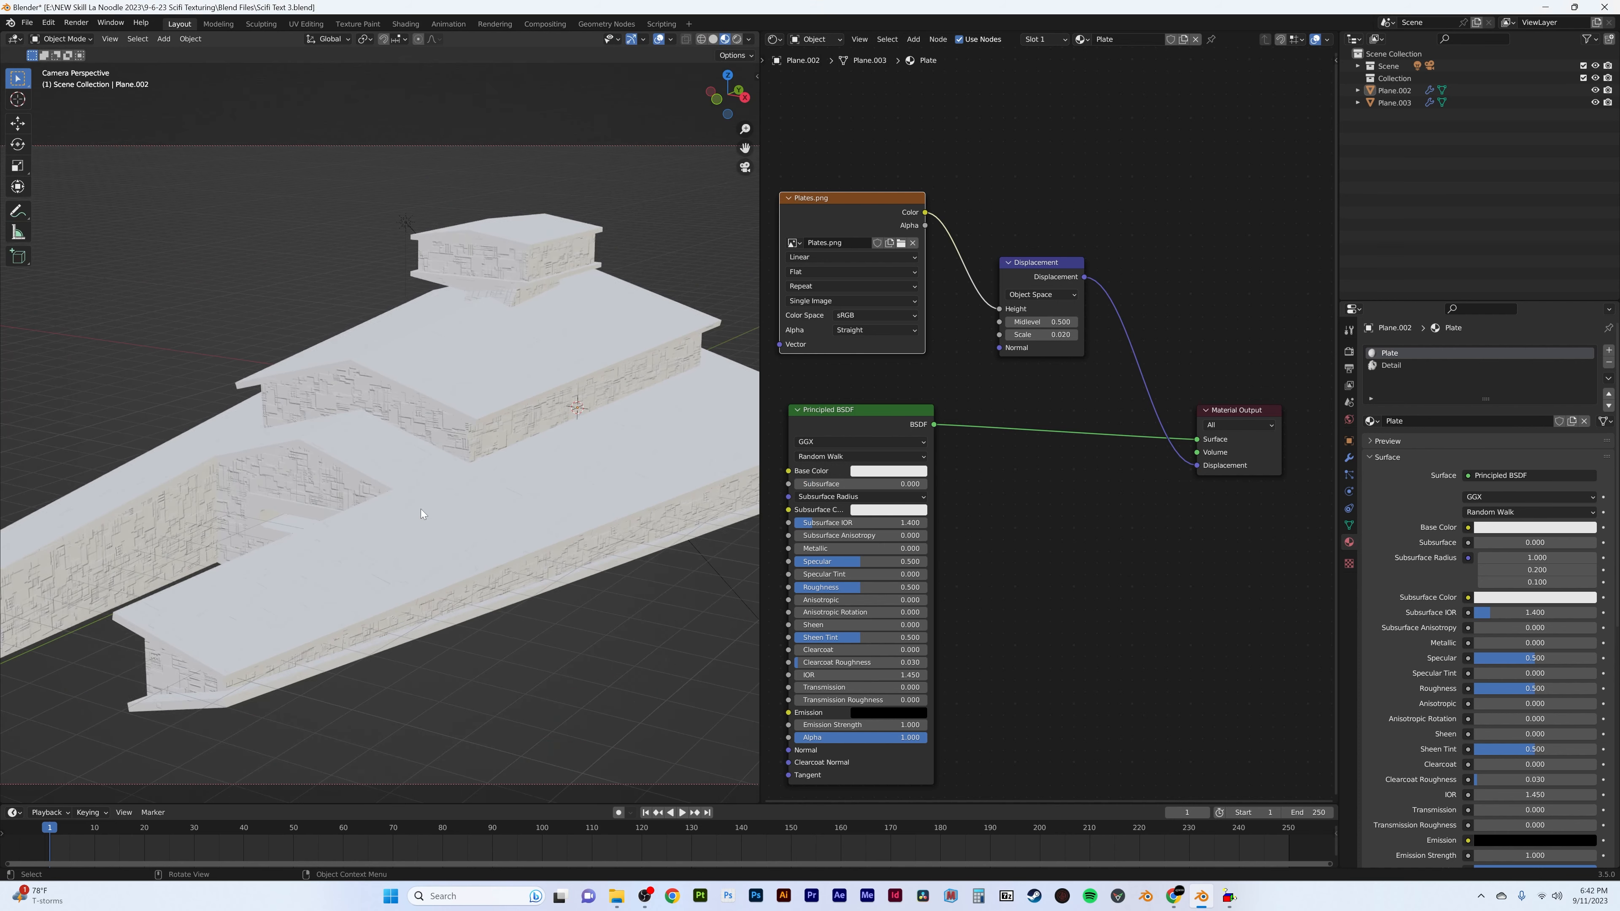
click(469, 474)
middle_drag(469, 473, 461, 520)
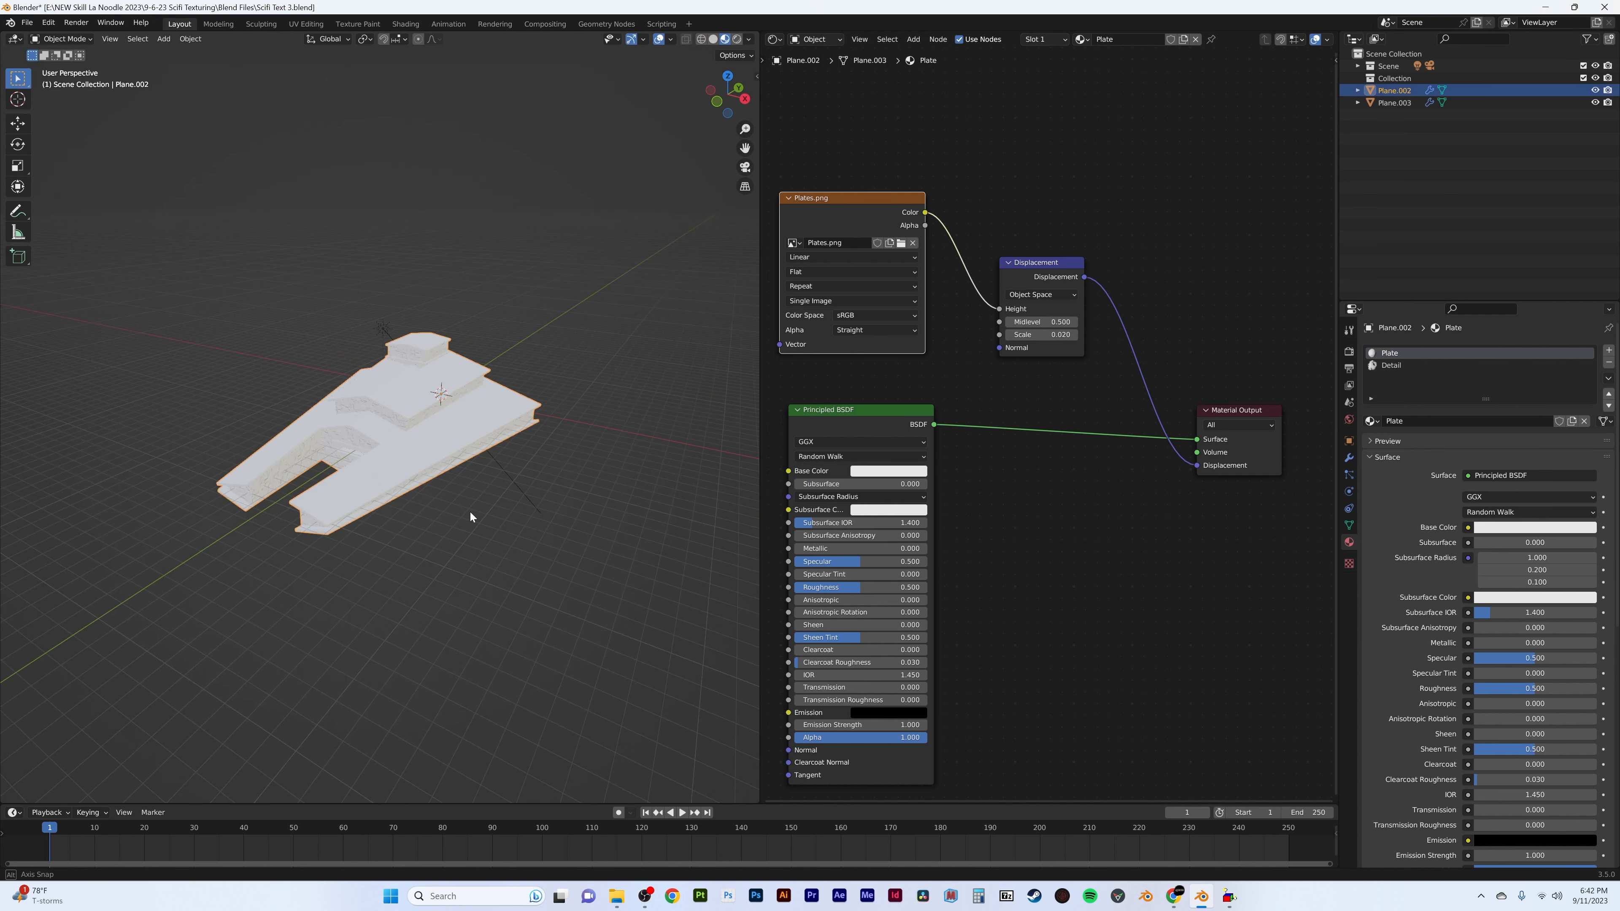
scroll(460, 520, up, 6)
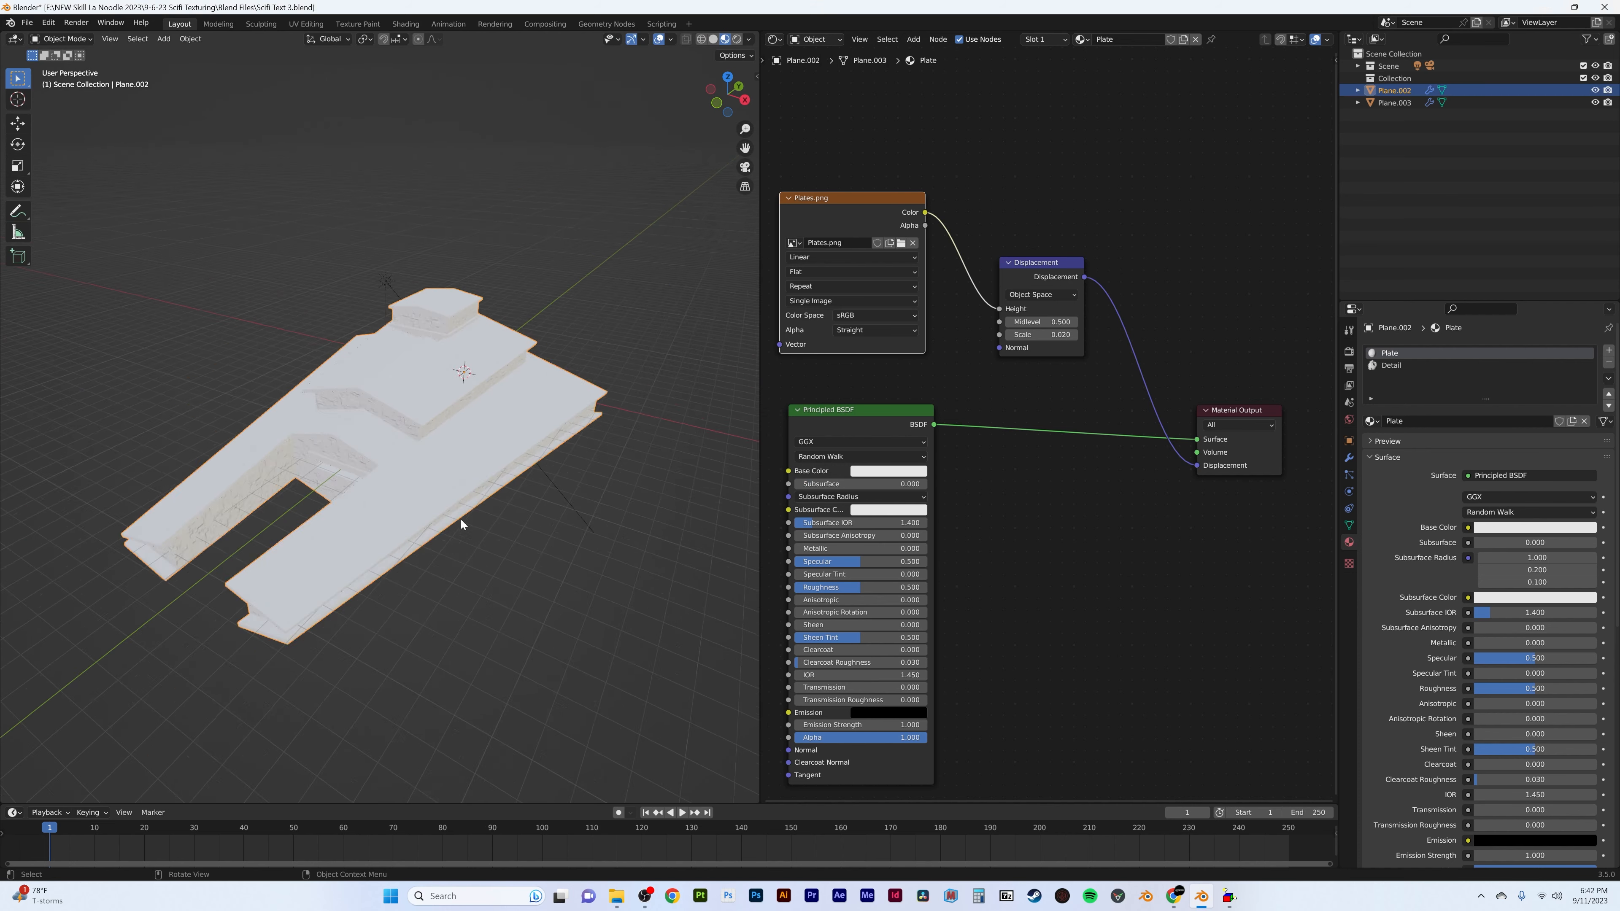
scroll(975, 388, down, 6)
middle_drag(868, 440, 1017, 392)
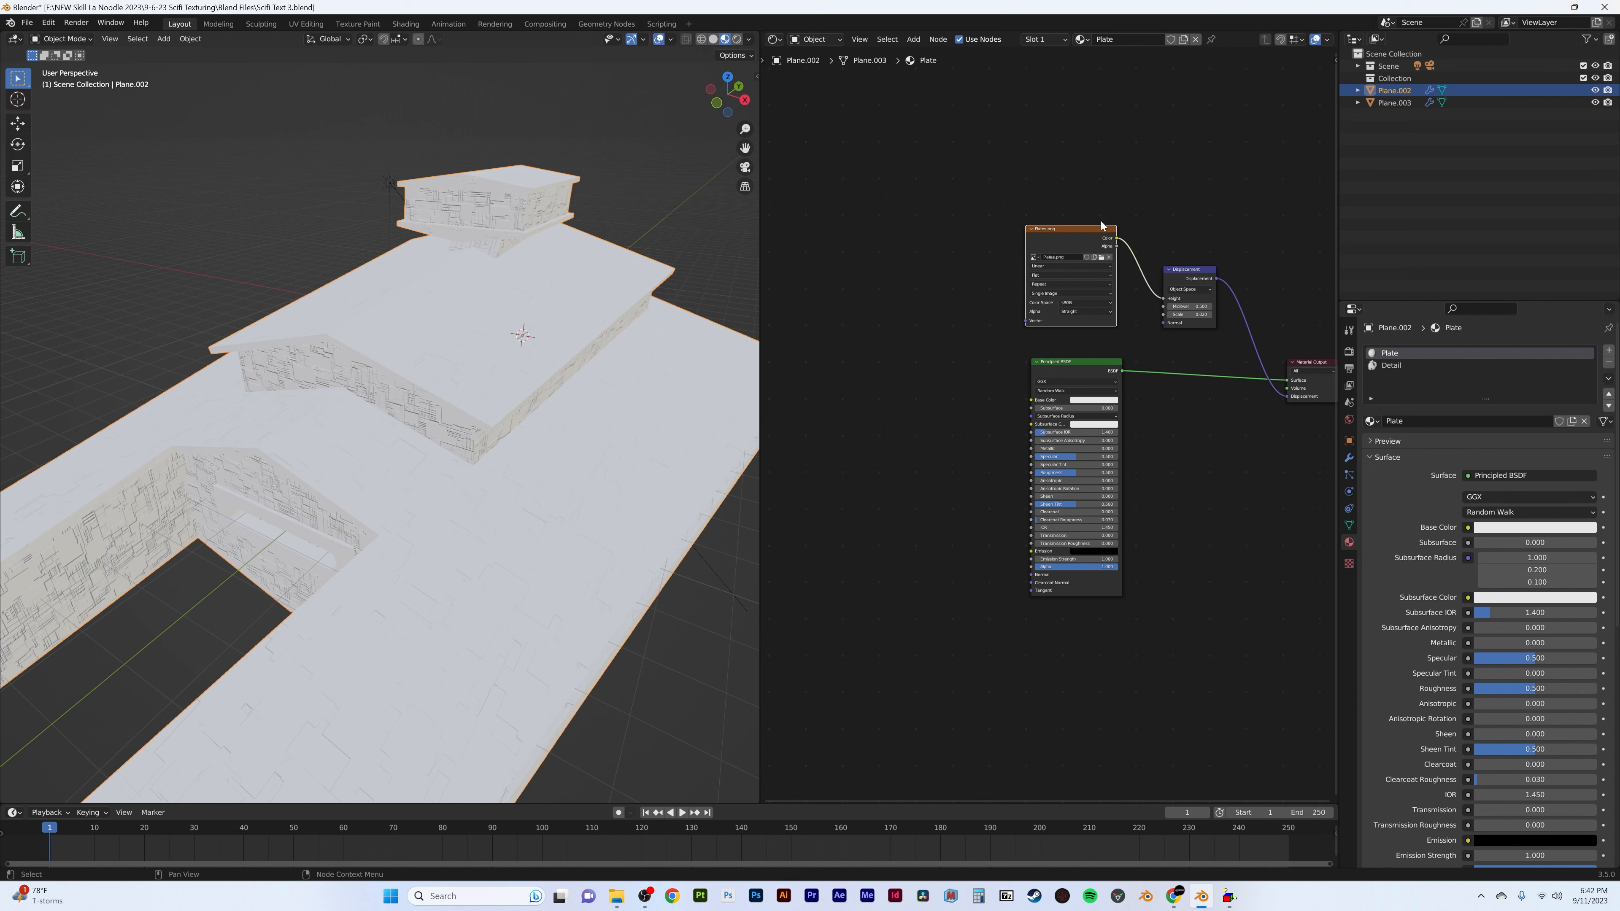
key(shift+d)
scroll(982, 358, up, 5)
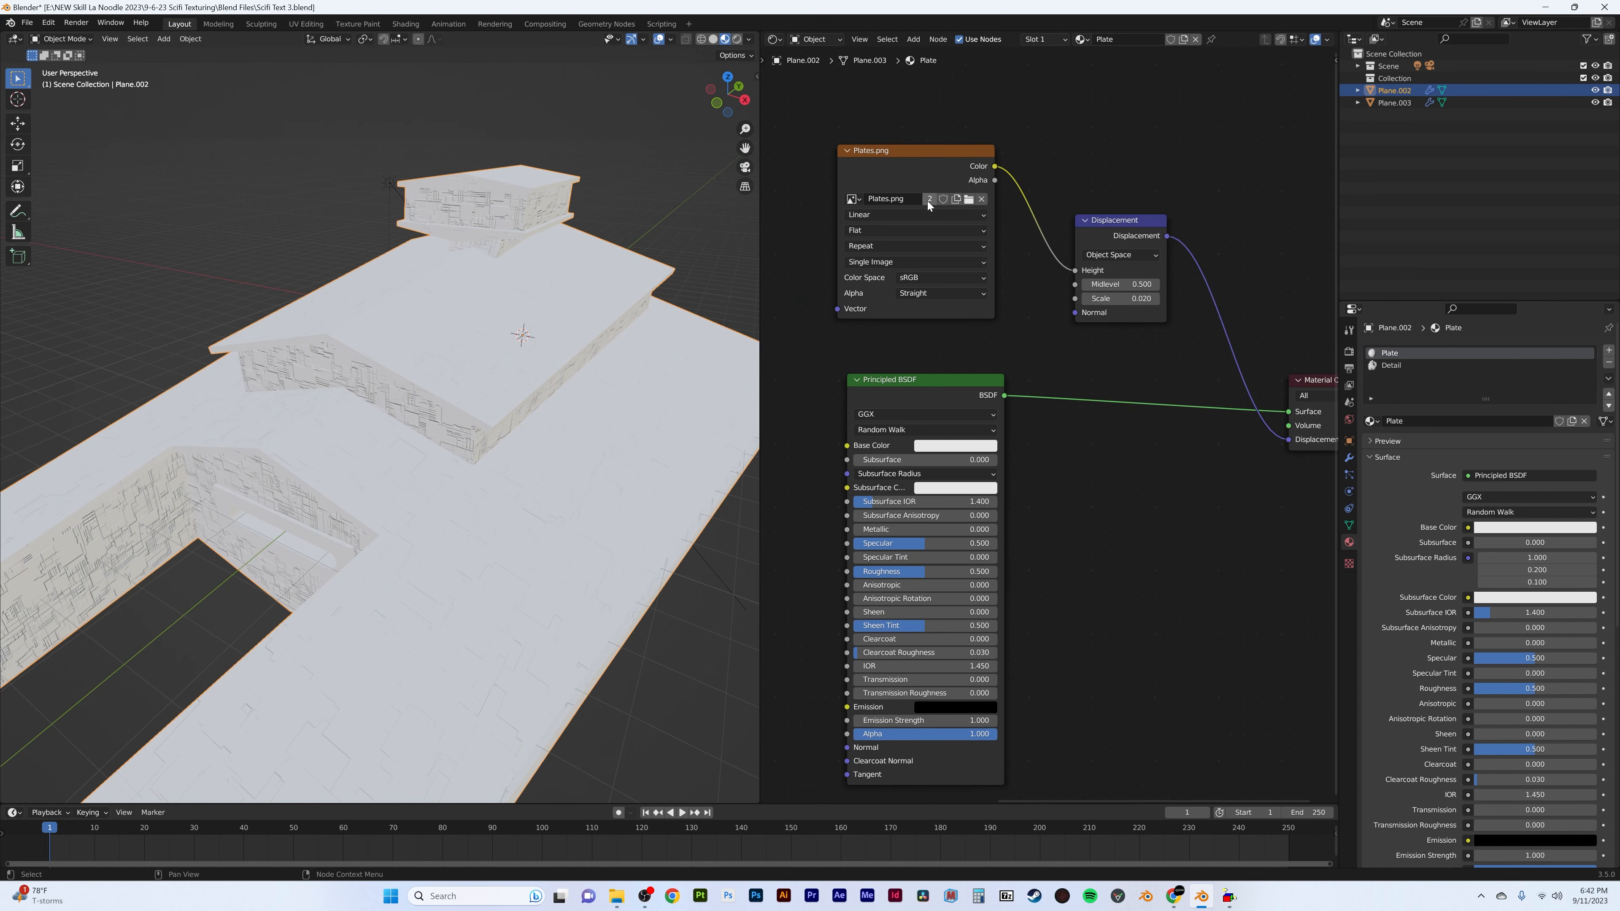
click(946, 280)
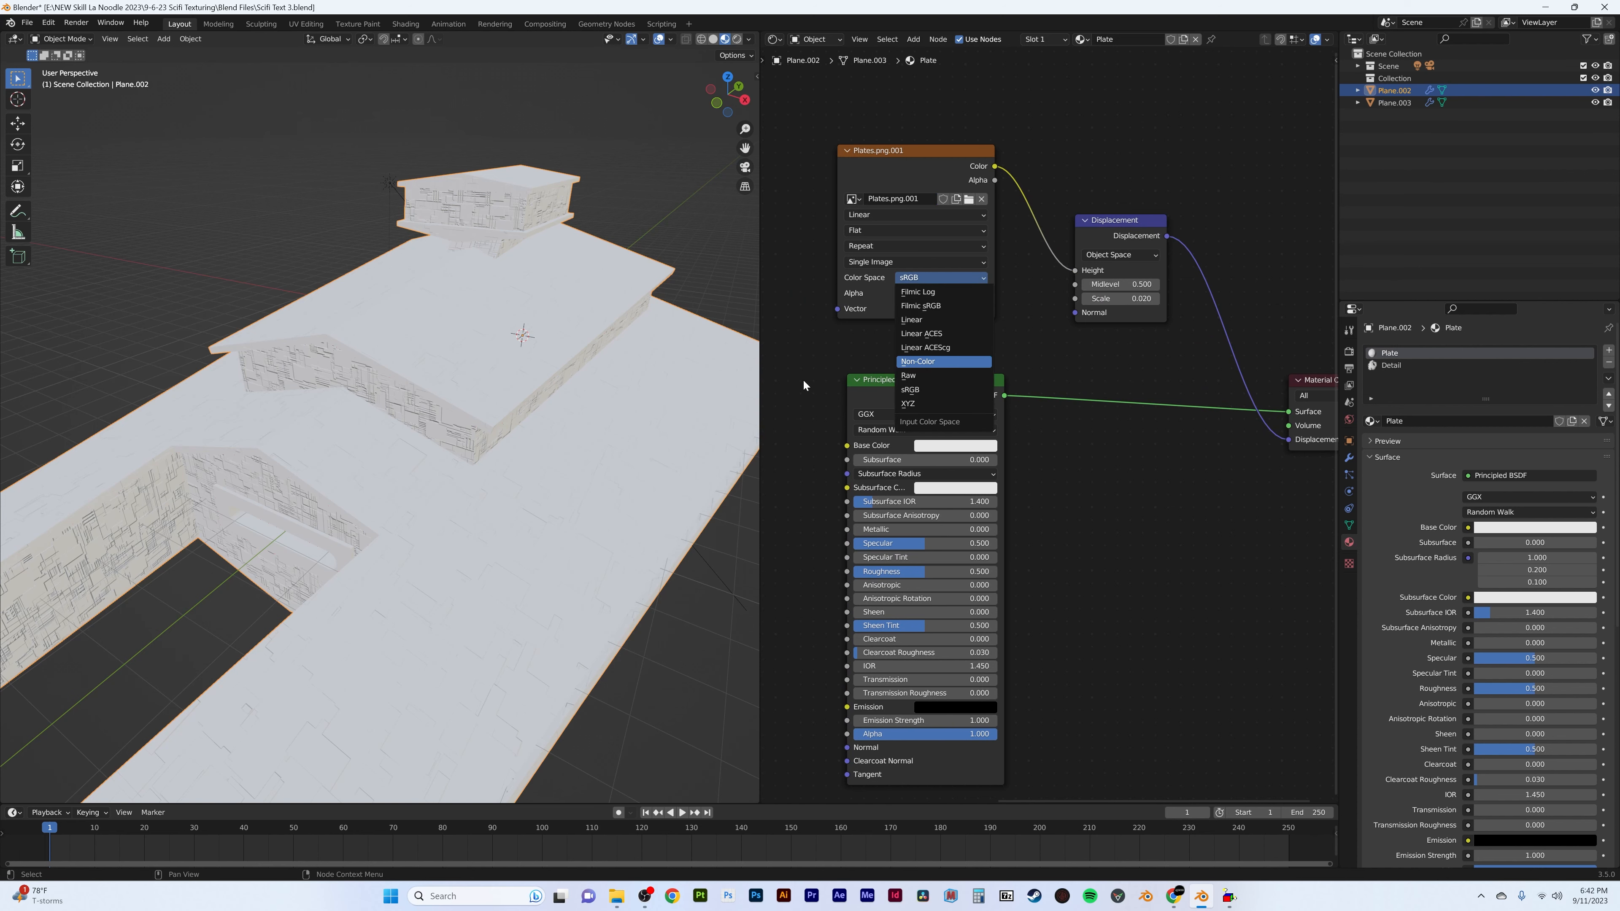
- Switch to solid shading and add a ColorRamp node between the sRGB Plates.png texture and the Principled BSDF
key(z)
middle_drag(766, 411, 1148, 390)
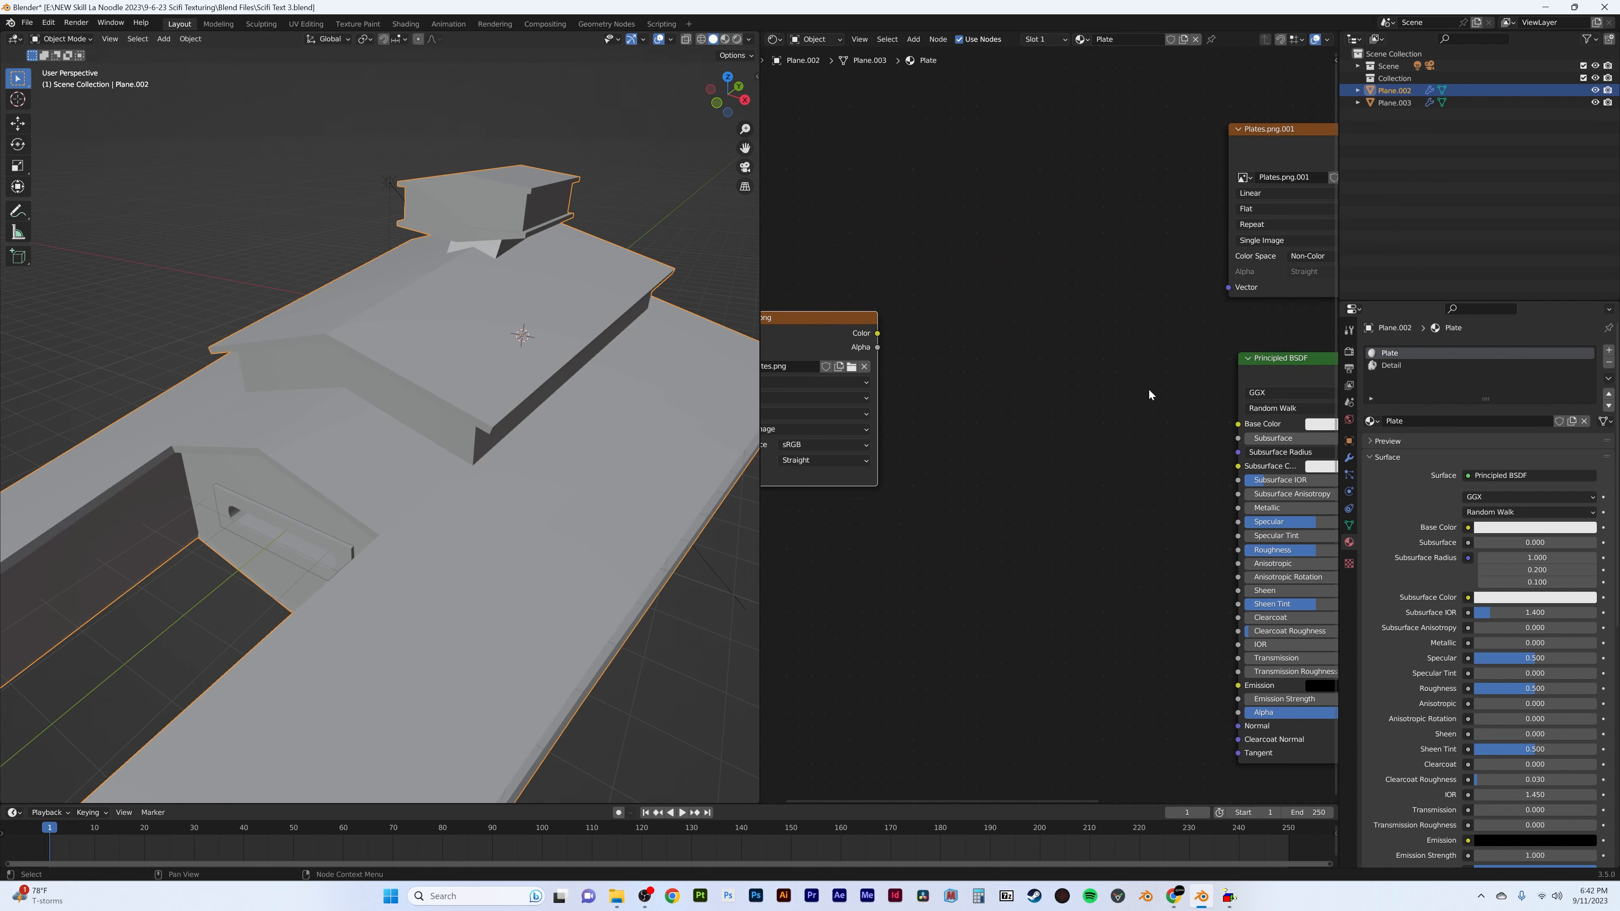
scroll(1048, 387, down, 2)
key(shift+a)
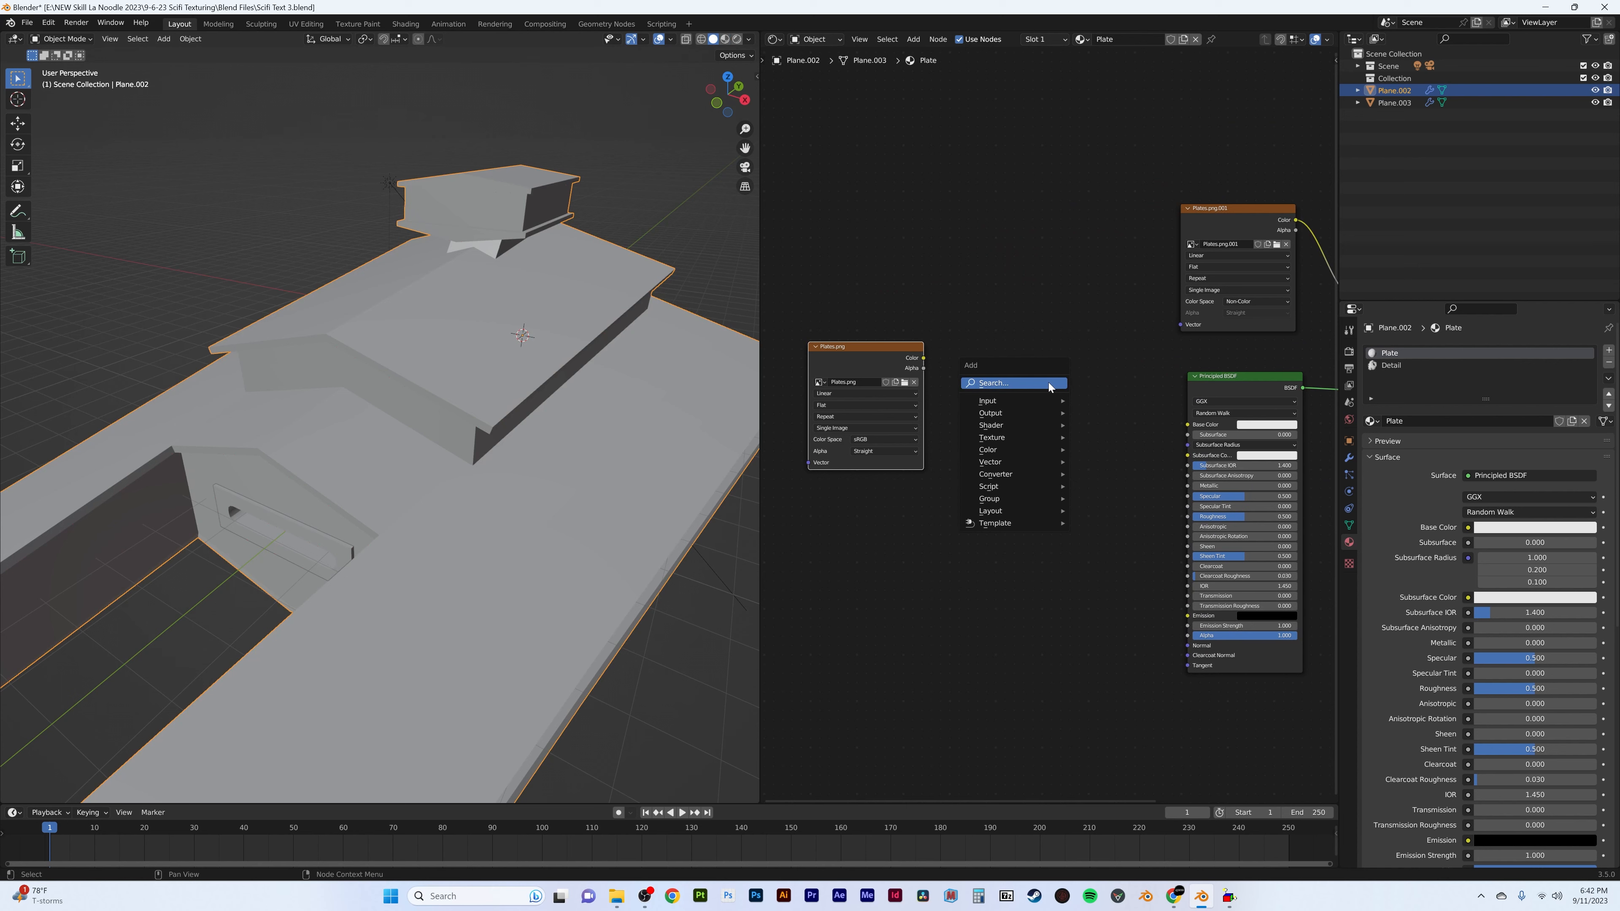
click(1048, 387)
text(color ramp)
key(Return)
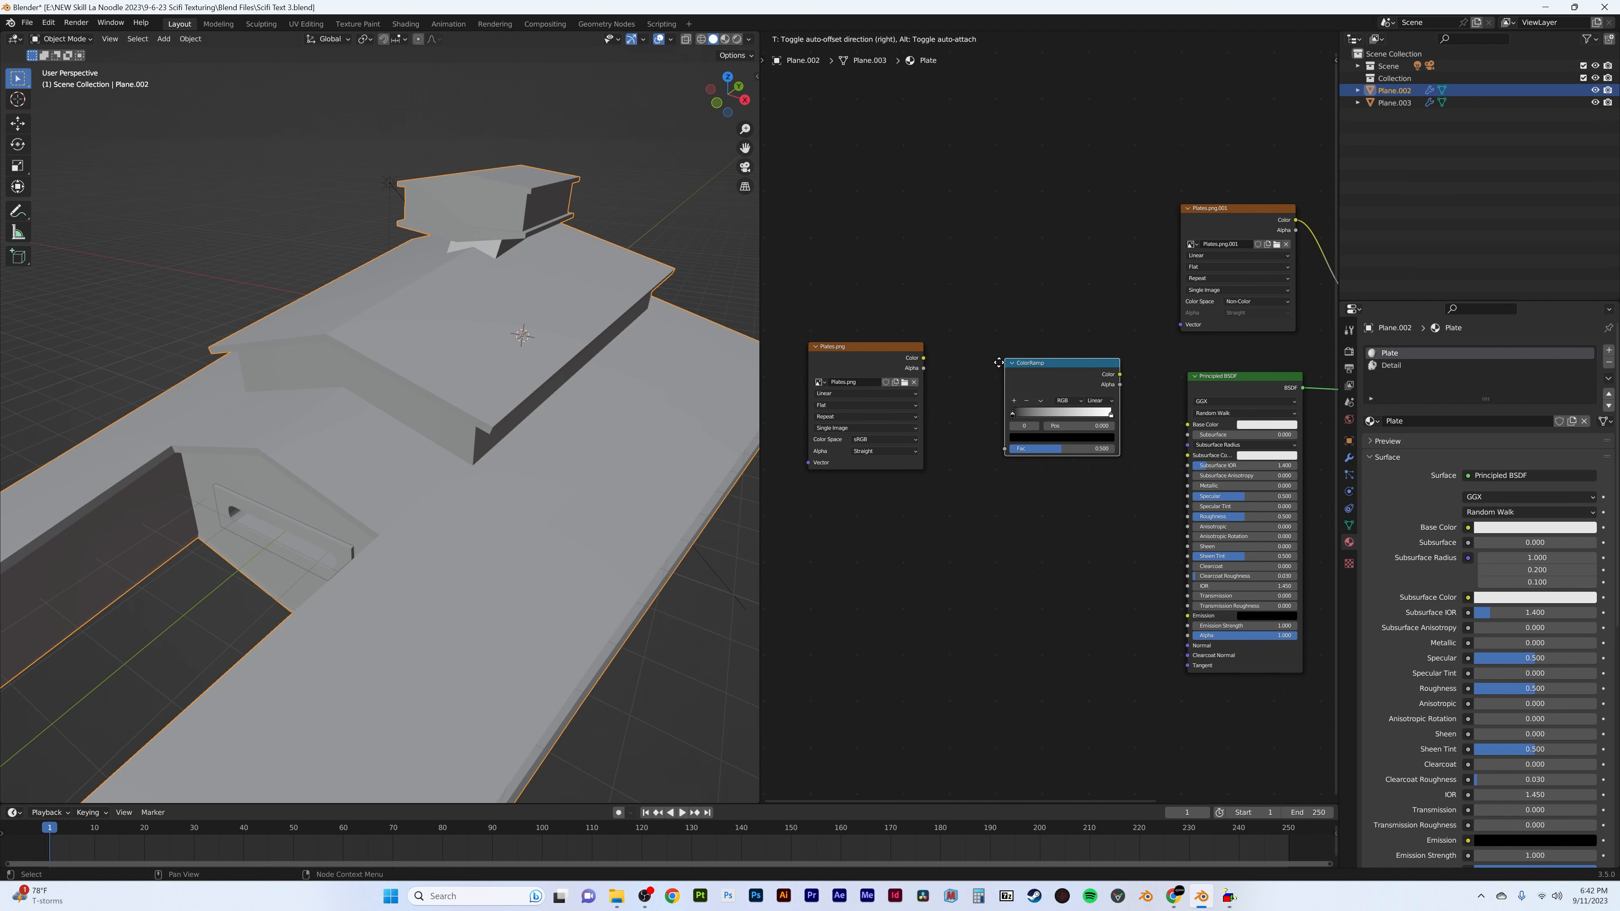
click(971, 342)
- Connect Plates.png through the ColorRamp to the Principled BSDF's Base Color, and preview the ship in Material Preview
drag(923, 358, 974, 426)
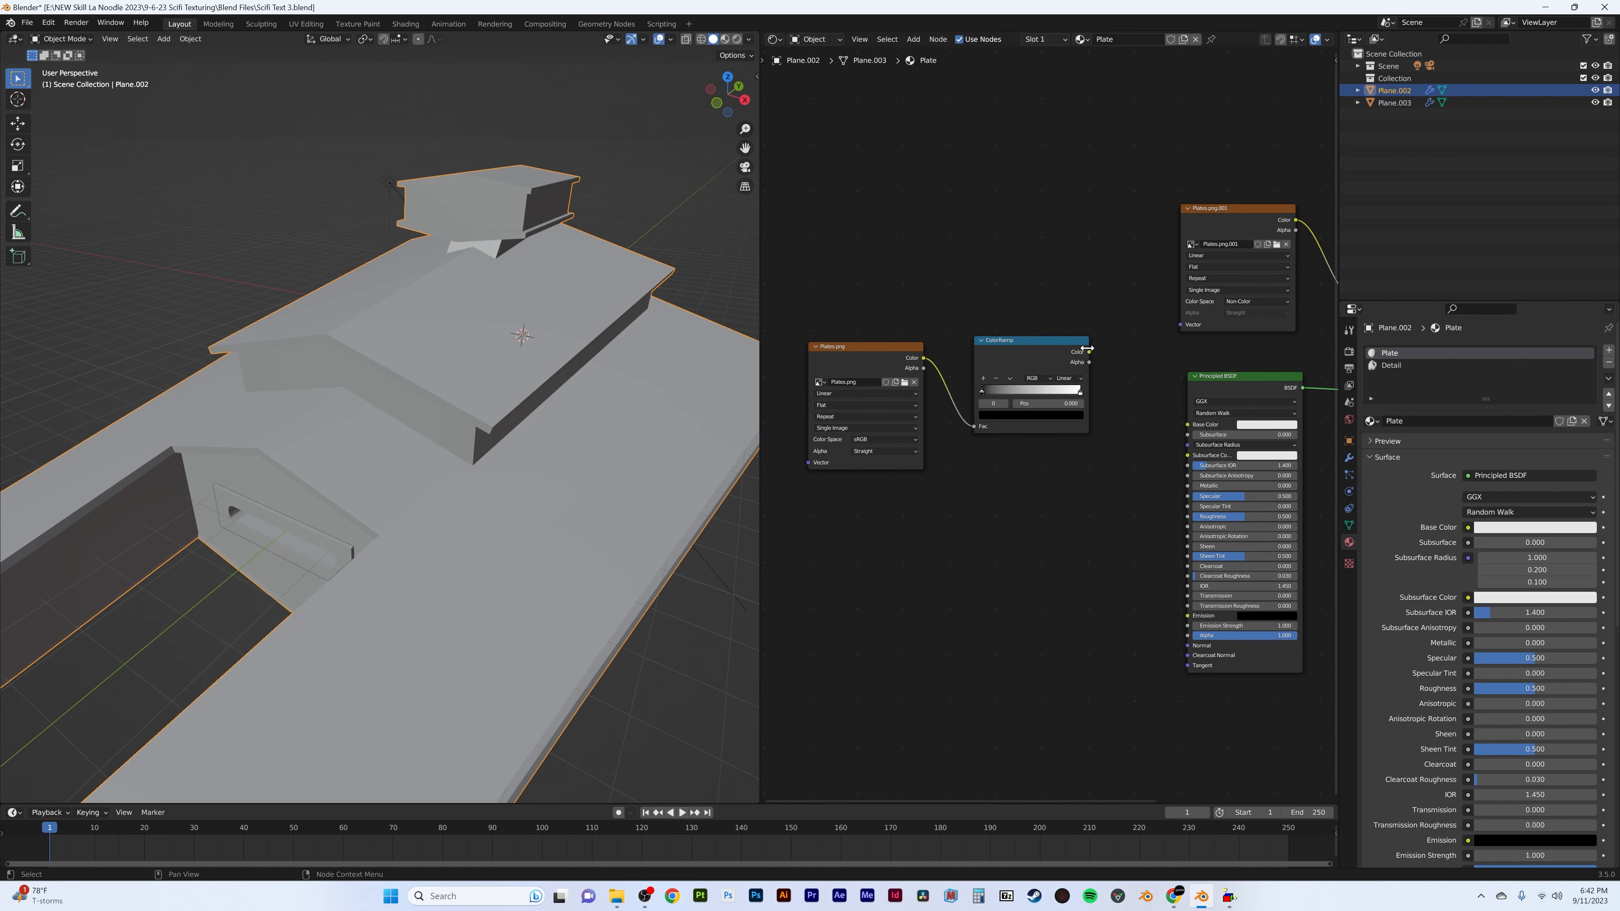
drag(1087, 349, 1188, 424)
key(z)
click(568, 489)
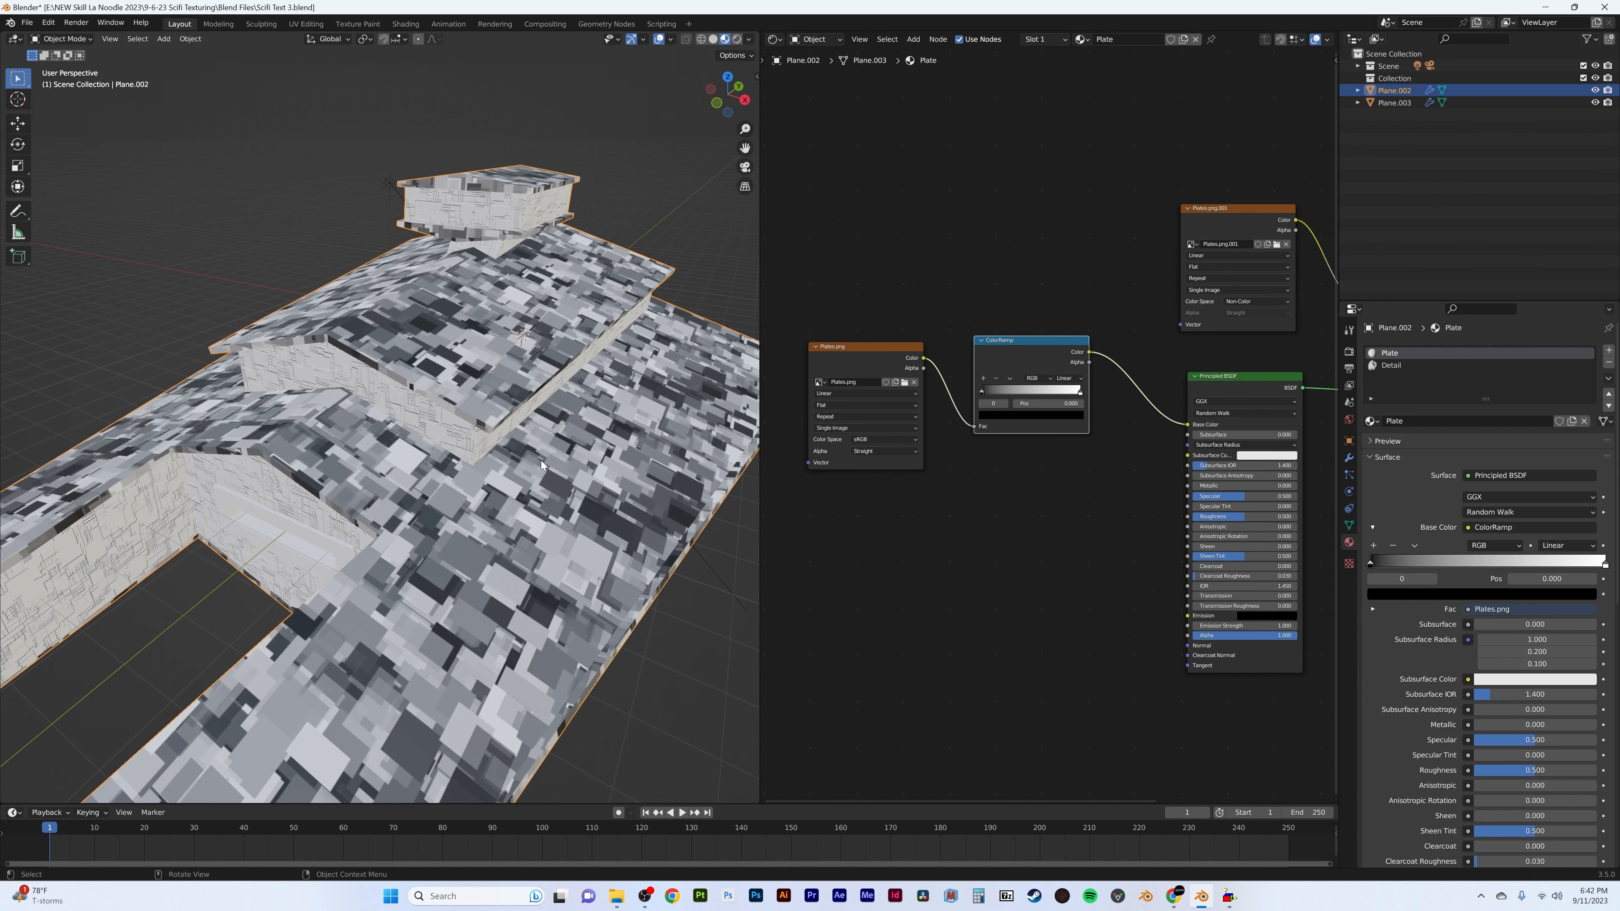
- Lighten the ColorRamp's black stop to a value of 0.350 and view the ship in rendered shading
scroll(937, 413, up, 5)
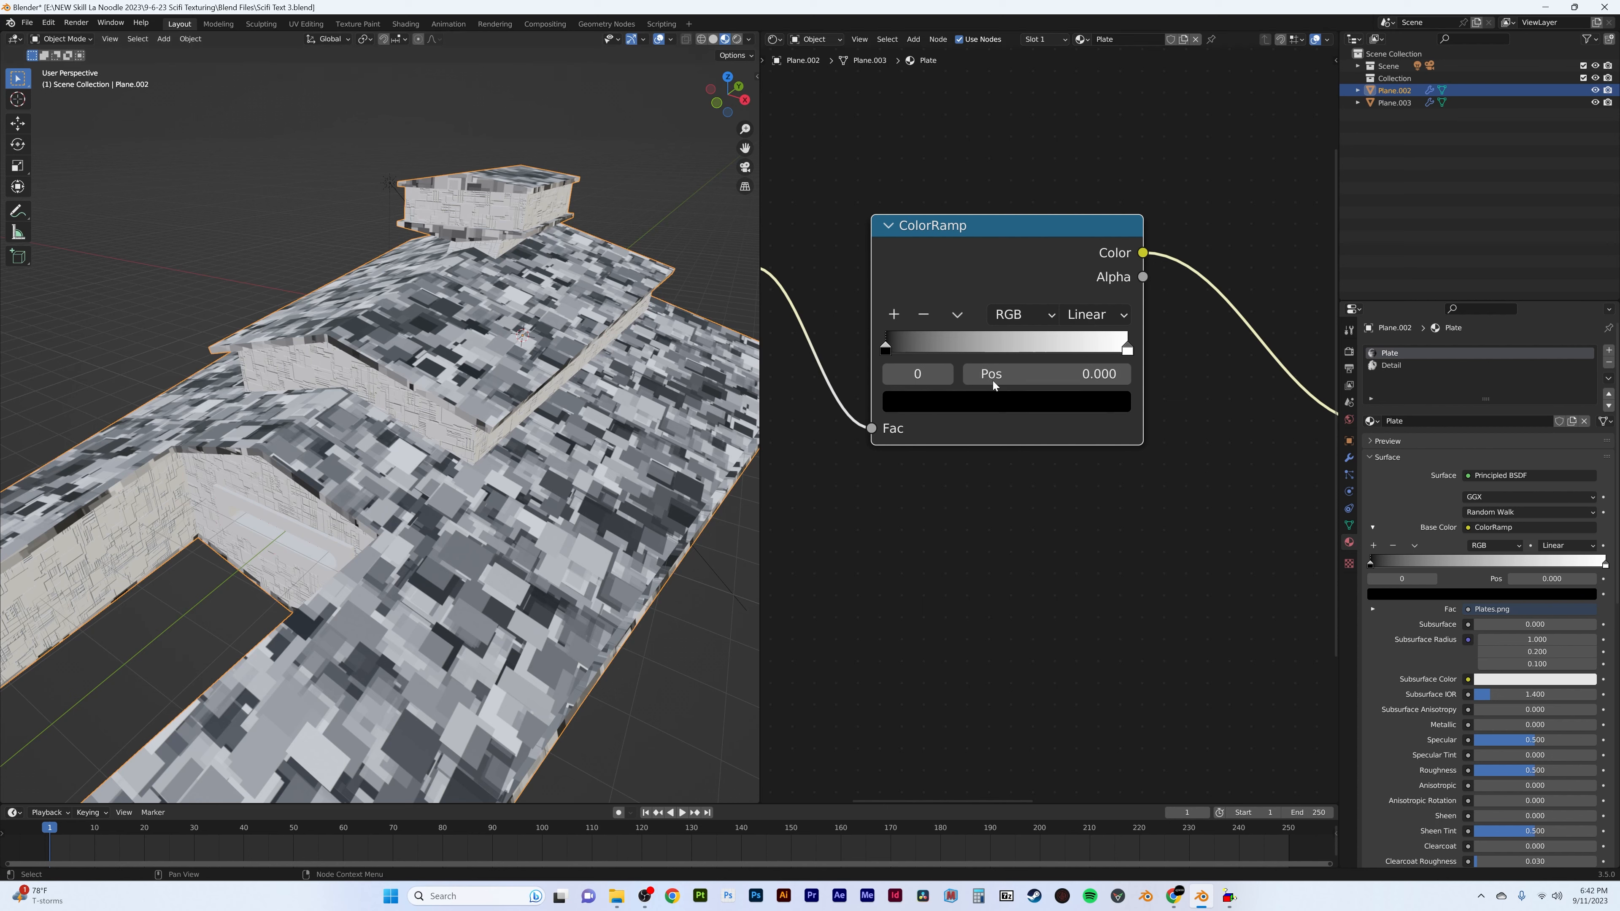
click(975, 401)
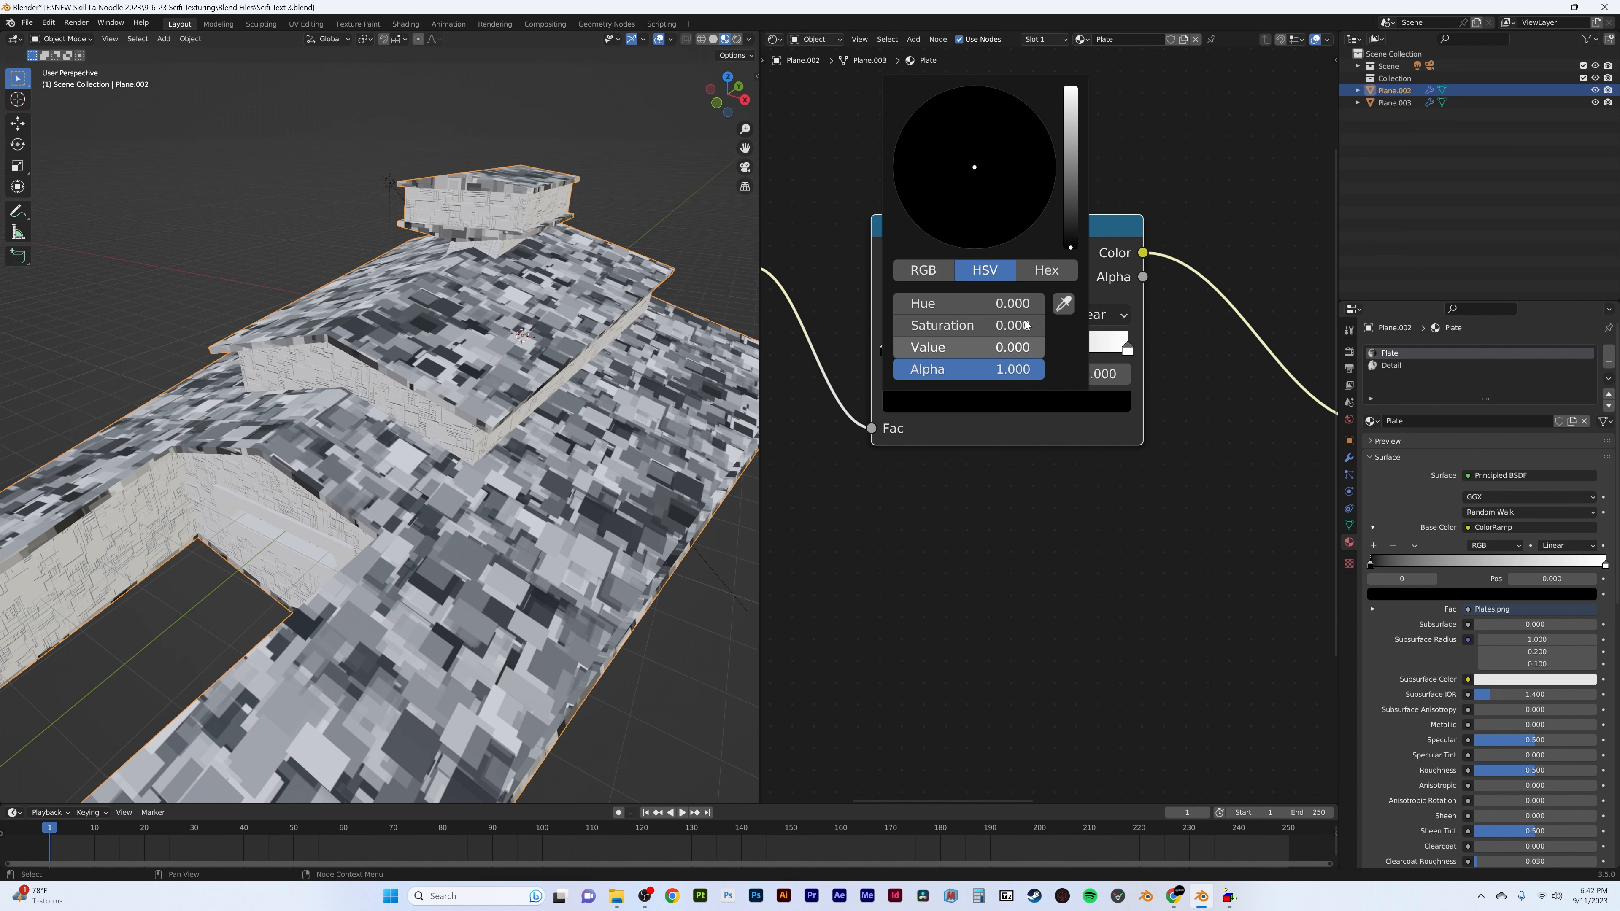
click(1070, 188)
drag(1074, 171, 1074, 148)
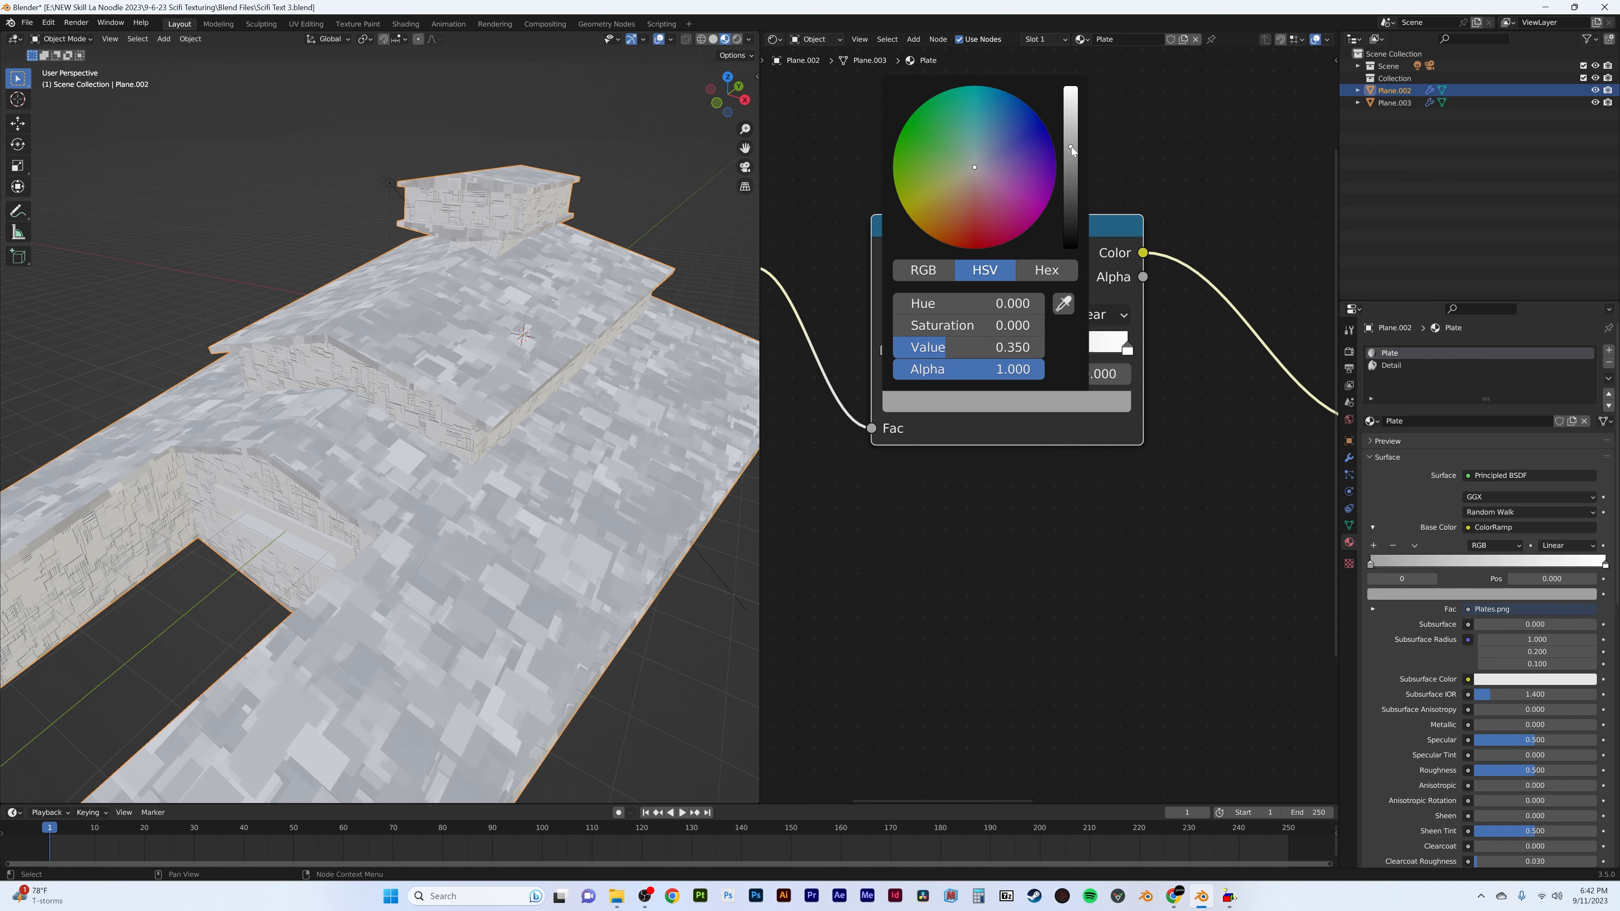
key(z)
click(532, 453)
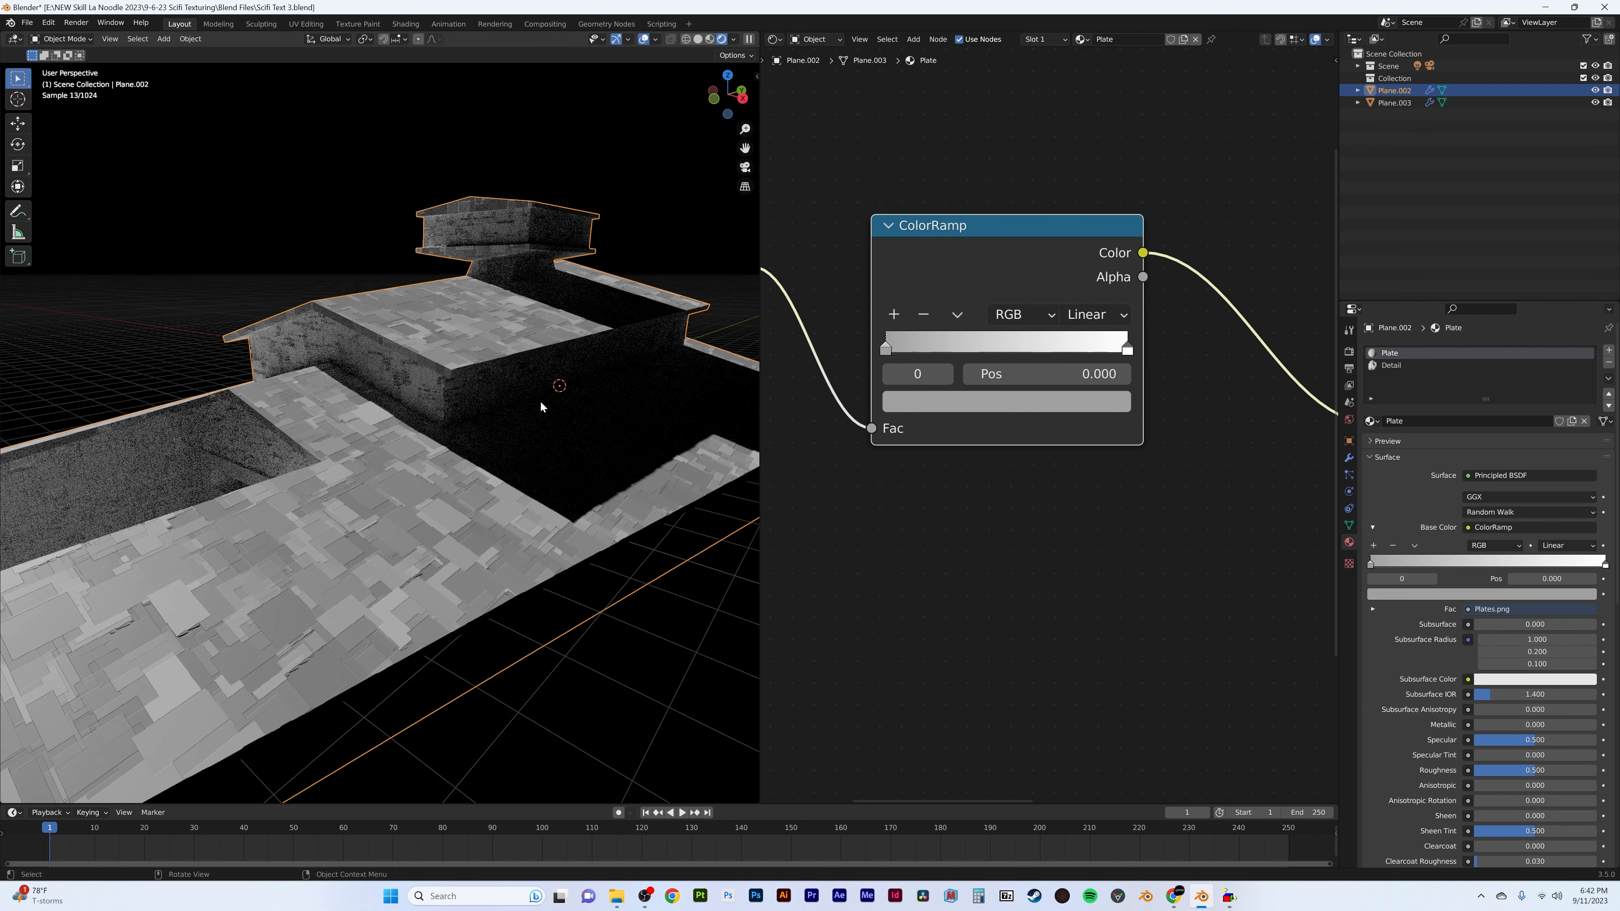
- Brighten the Plate ColorRamp's dark stop further to a lighter grey and check the ship from its rear notch
click(960, 401)
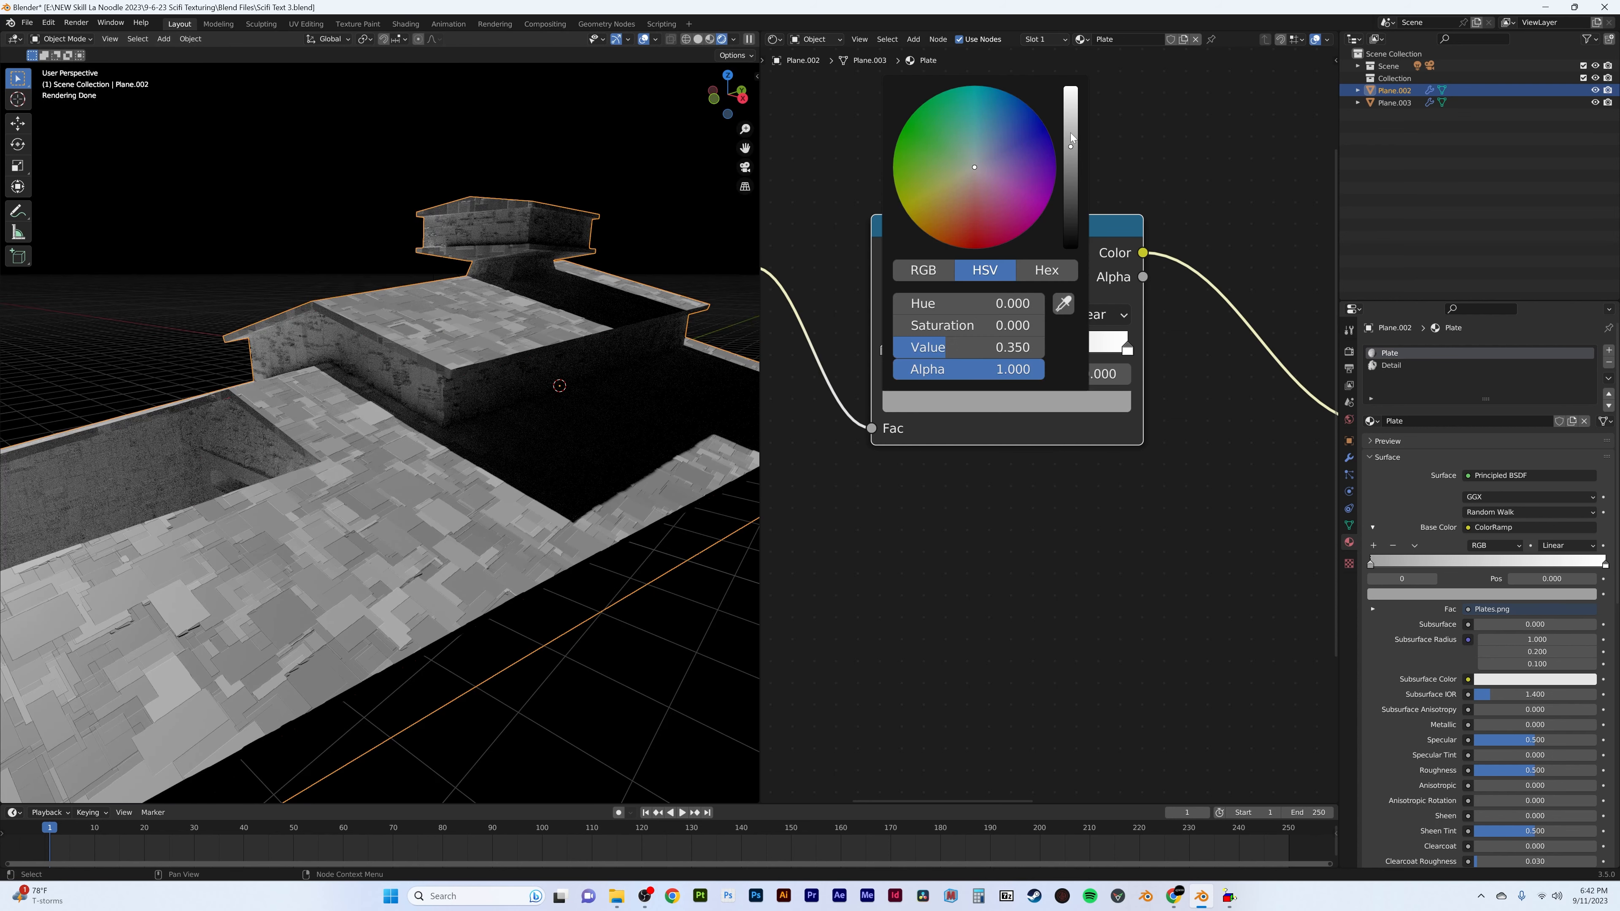
drag(1070, 133, 1071, 123)
middle_drag(366, 391, 426, 441)
scroll(1072, 456, down, 2)
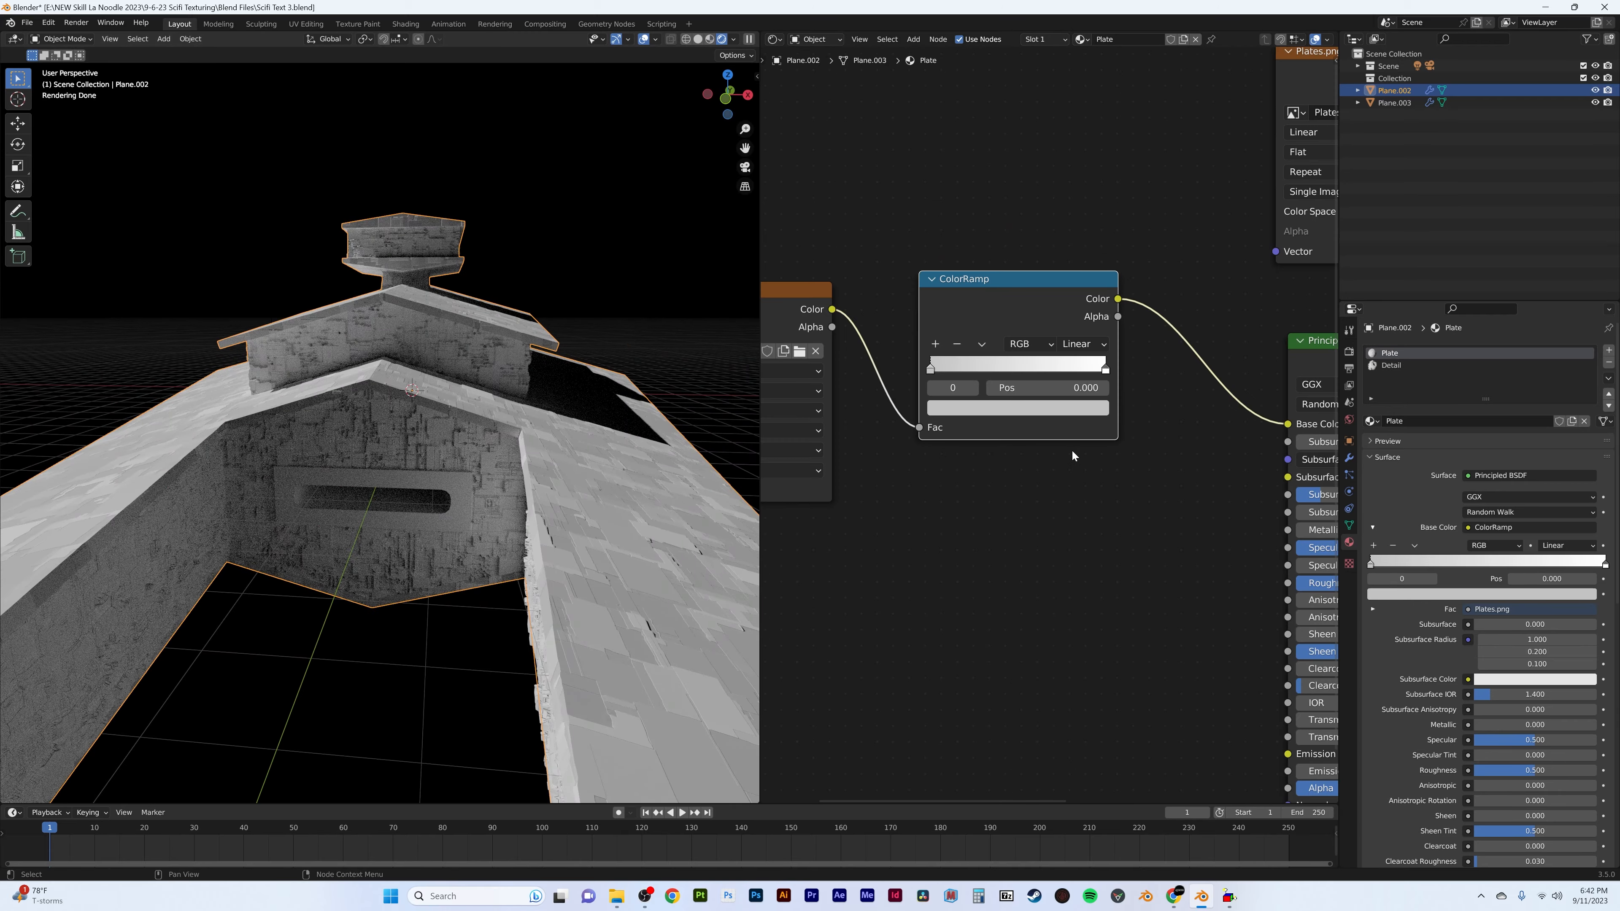
- In the Detail material, duplicate the Pipes.png texture node as a separate image copy and set its color space to sRGB
click(1440, 364)
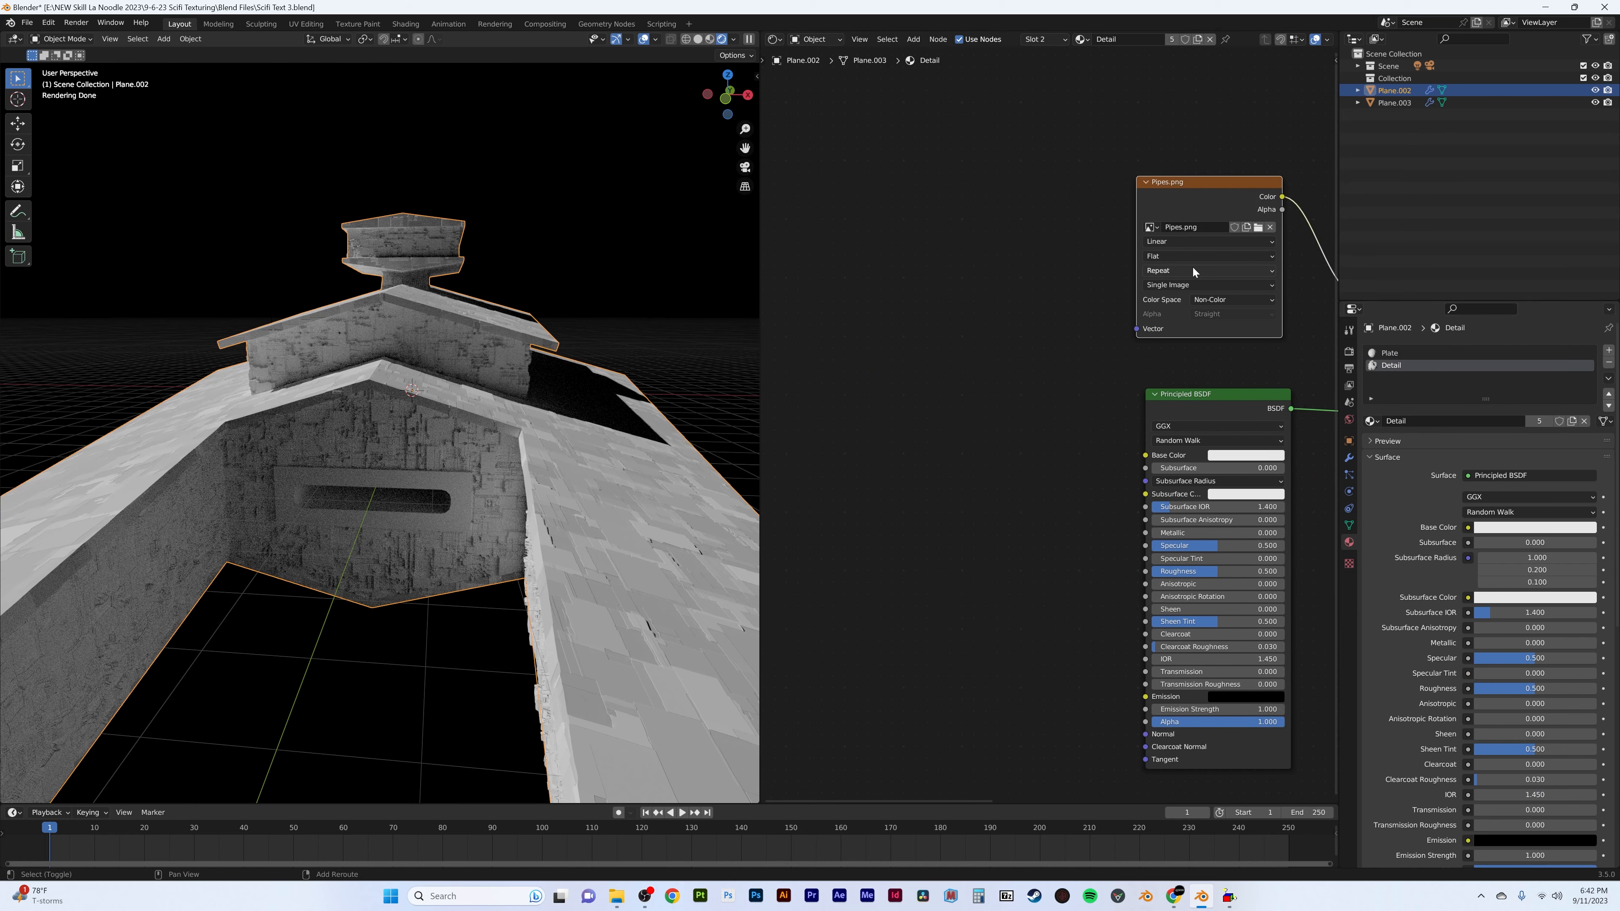
key(shift+d)
click(854, 463)
click(906, 418)
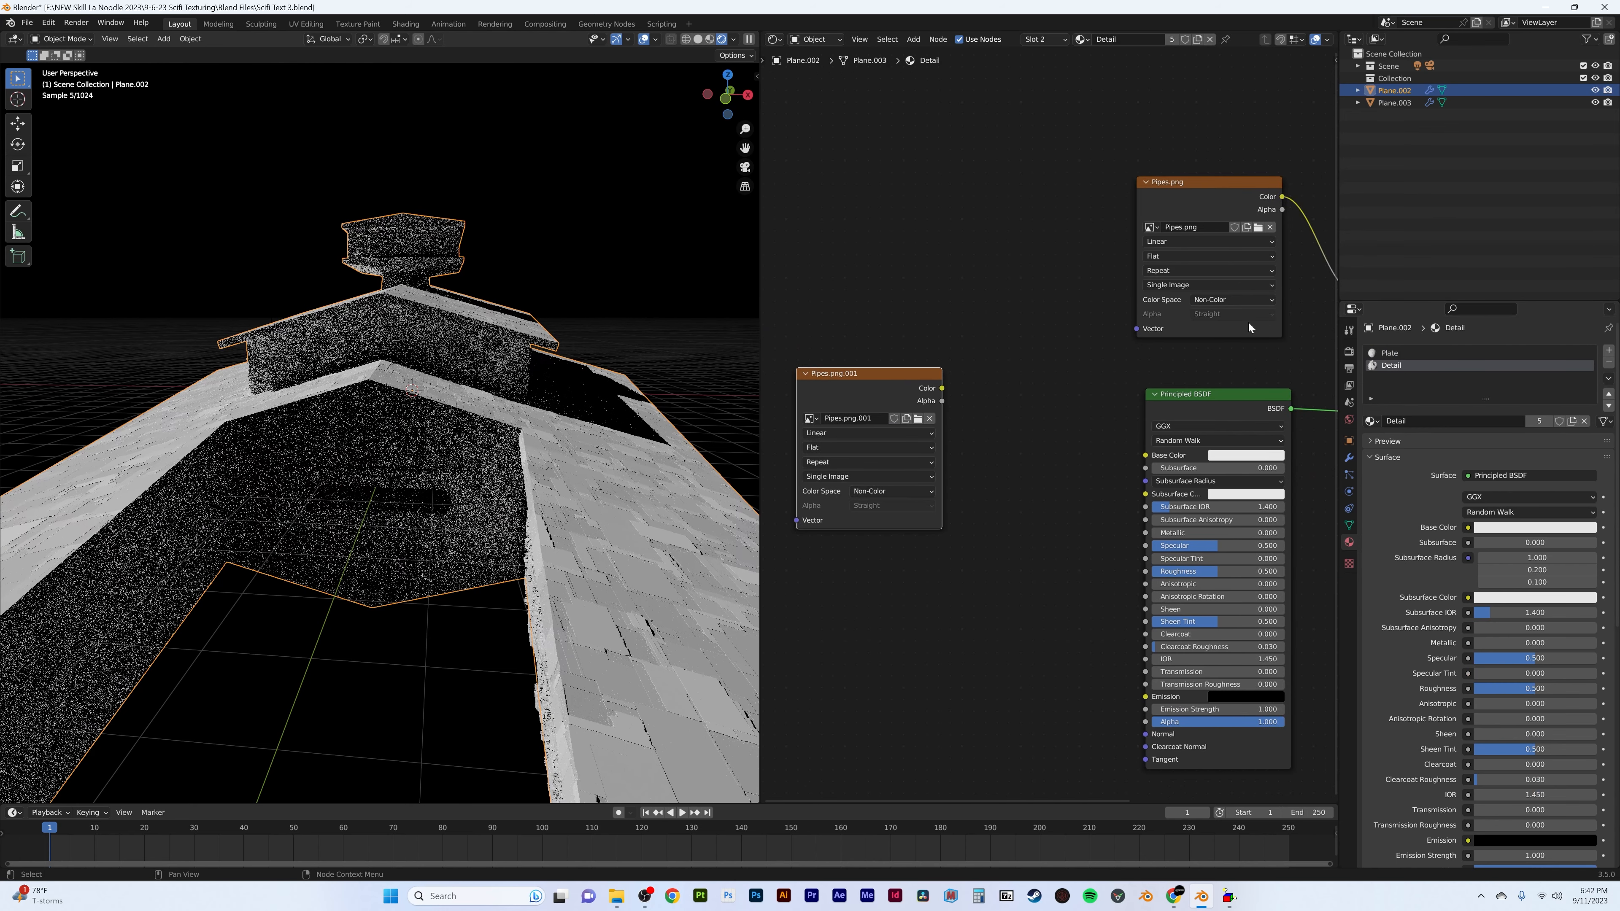
click(891, 491)
click(893, 599)
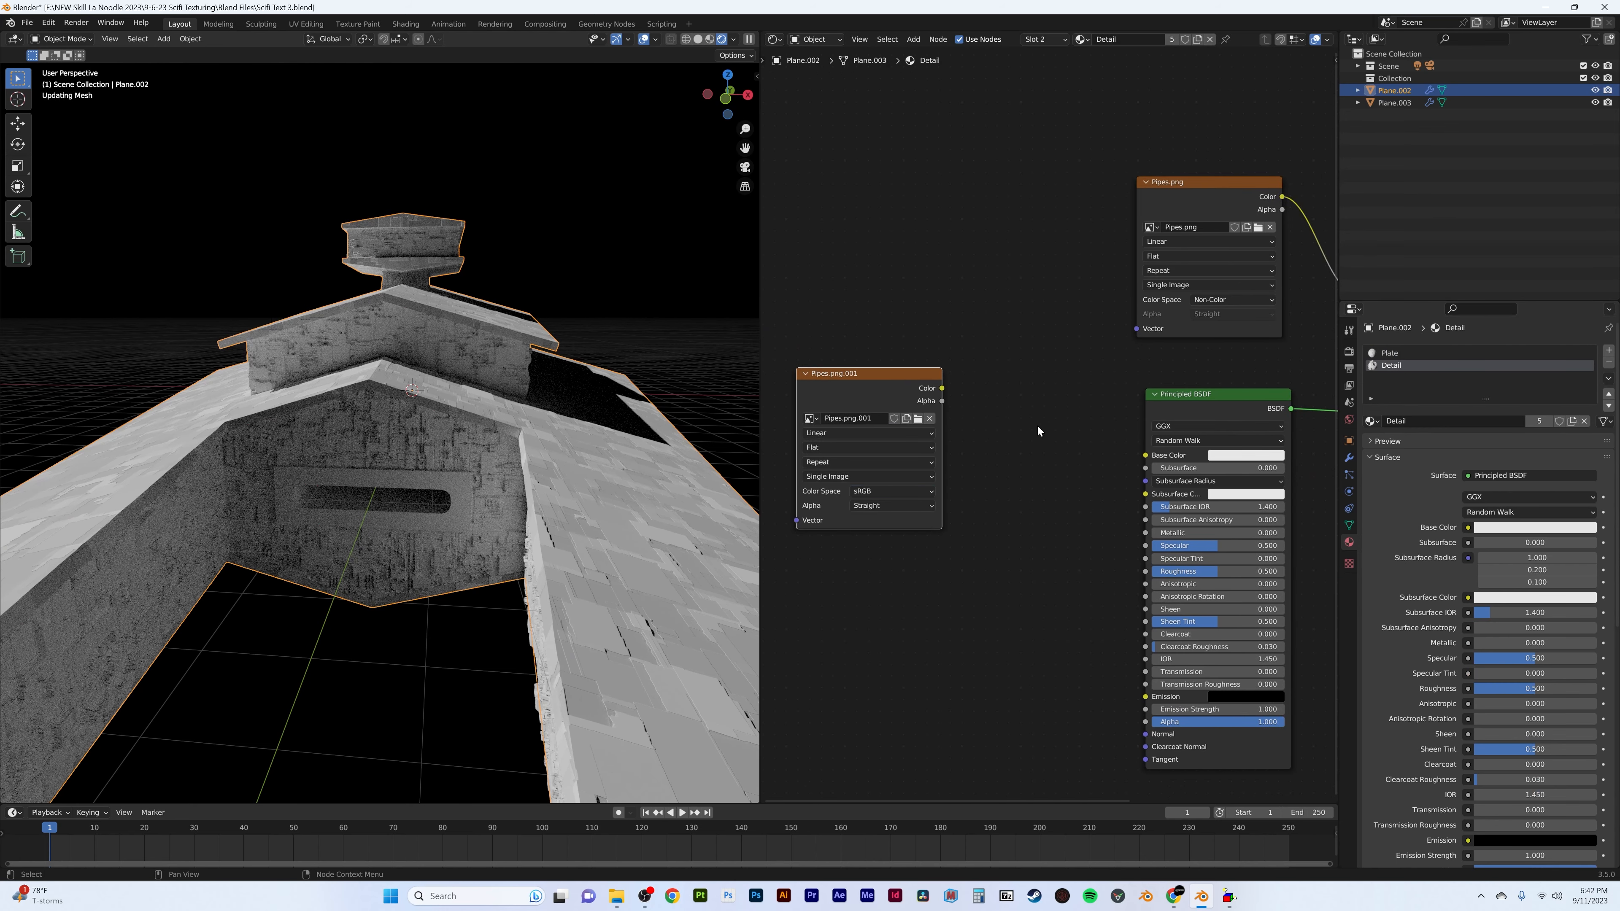
- Add a ColorRamp to the Detail material and connect Pipes.png.001 through it to the Principled BSDF's Base Color
key(shift+a)
click(1039, 412)
text(ramp)
key(Return)
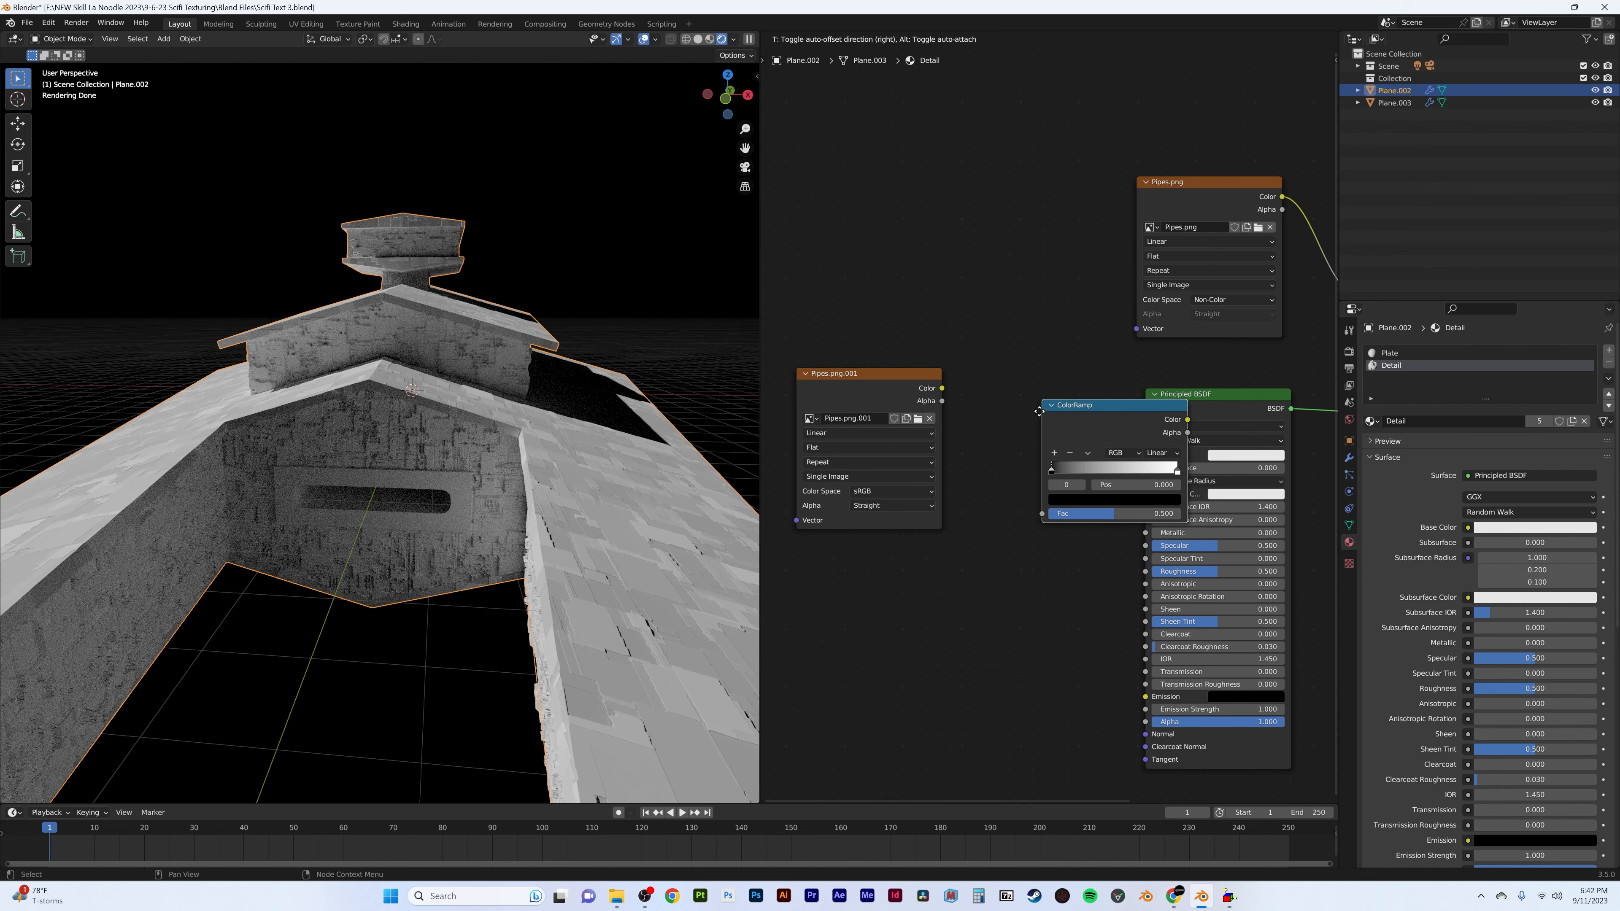
click(977, 394)
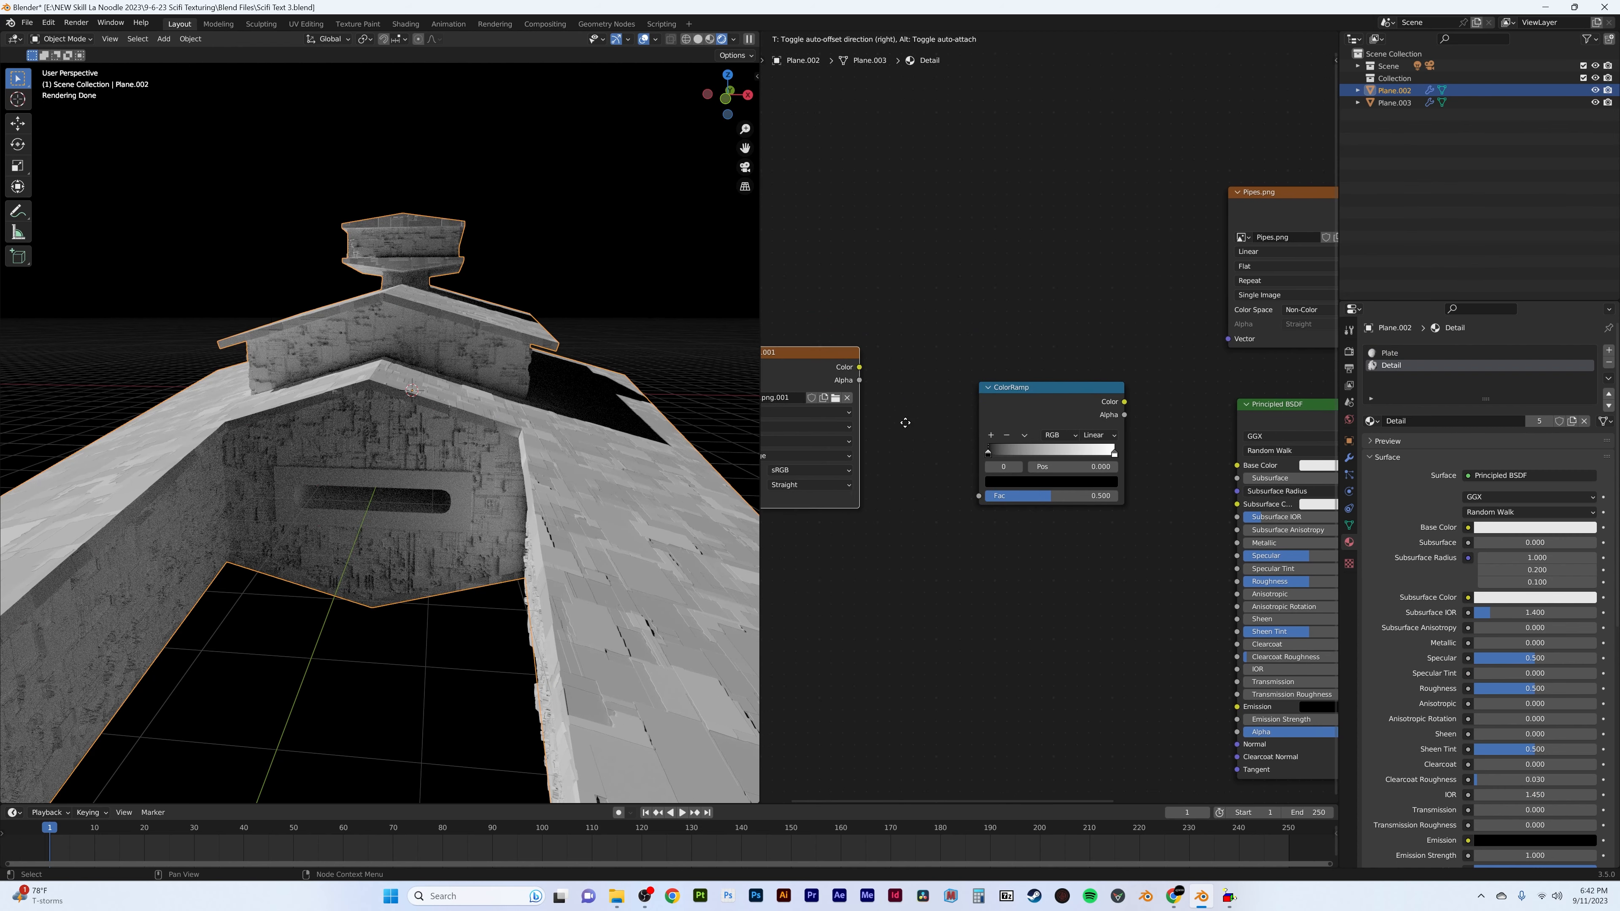
drag(859, 367, 979, 495)
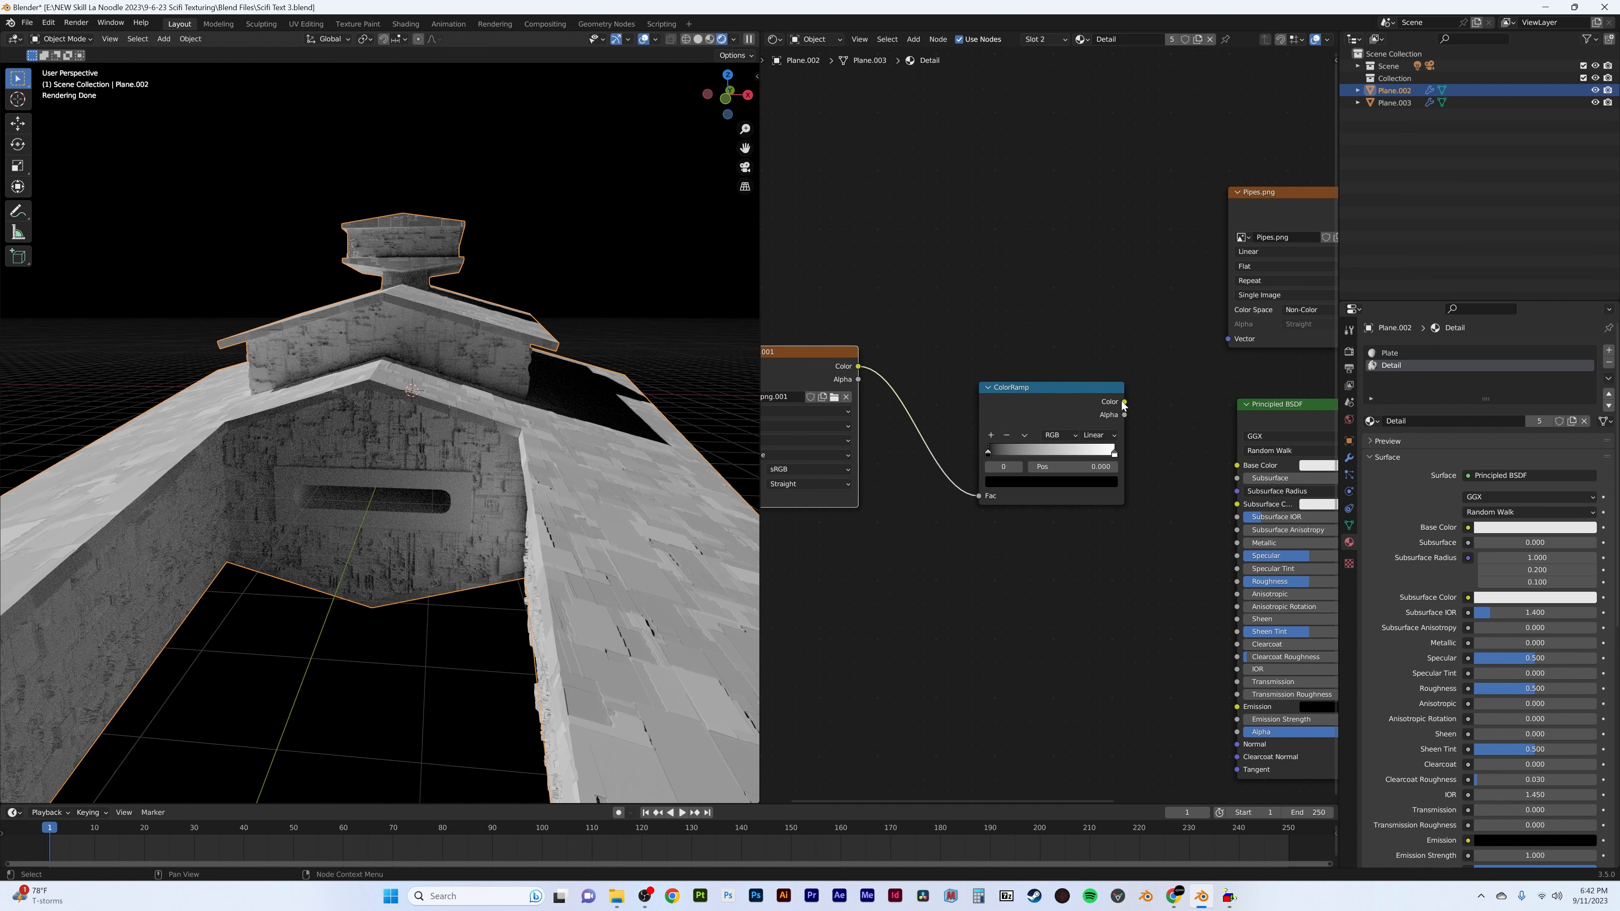
drag(1123, 404, 1237, 465)
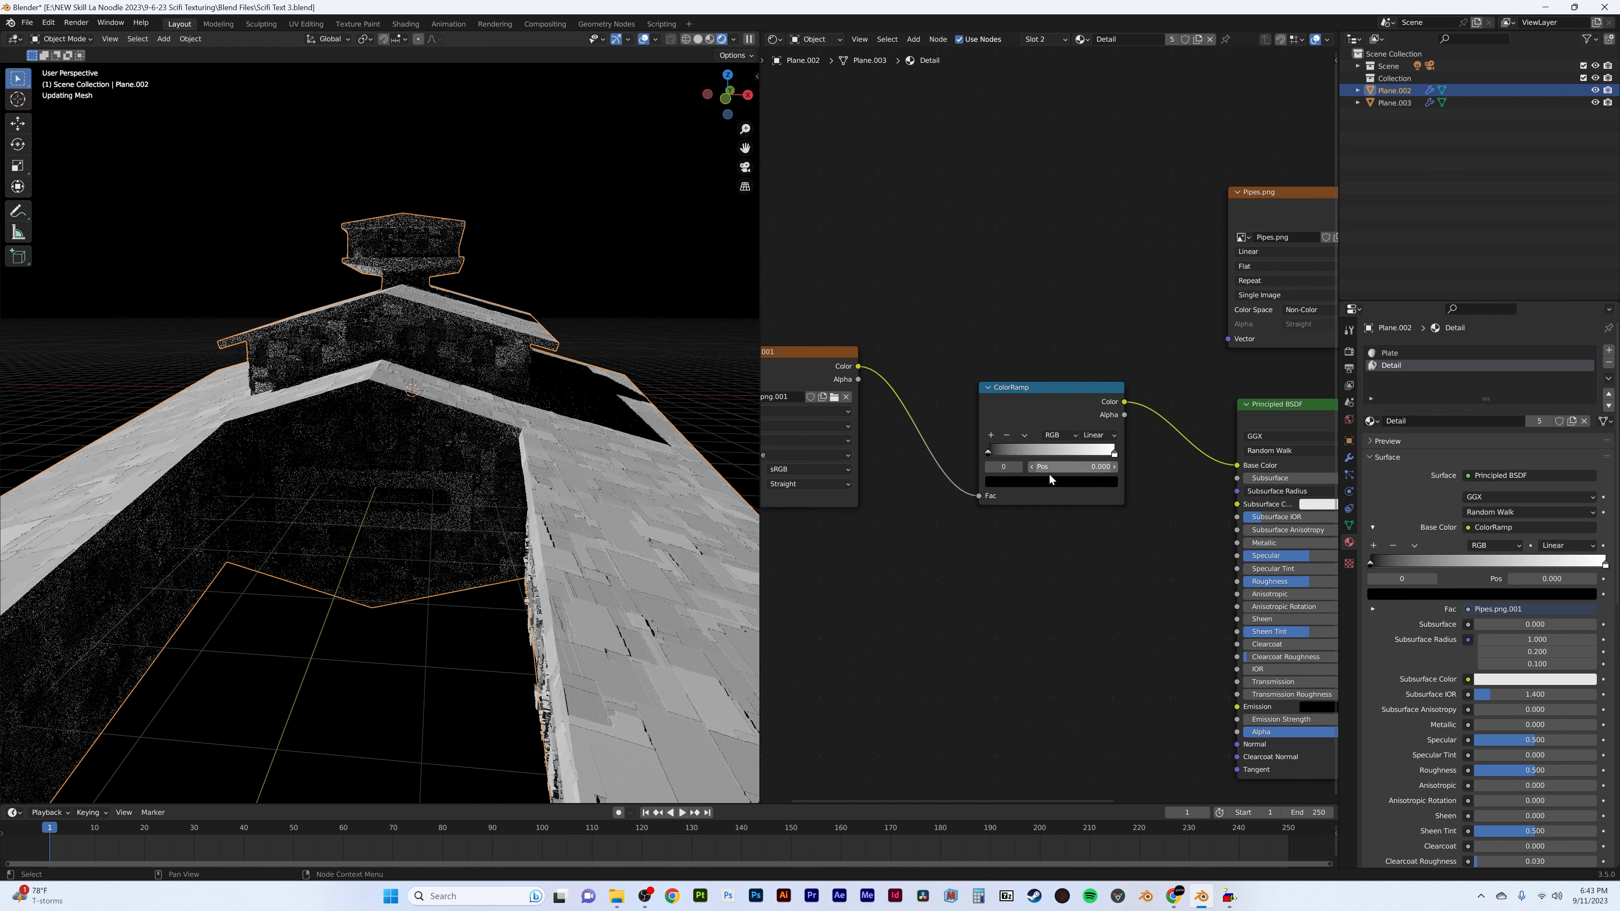
- In the Detail material's ColorRamp, lighten the dark stop to a value of 0.472 and slightly darken the white stop
click(1051, 482)
drag(1081, 359, 1086, 336)
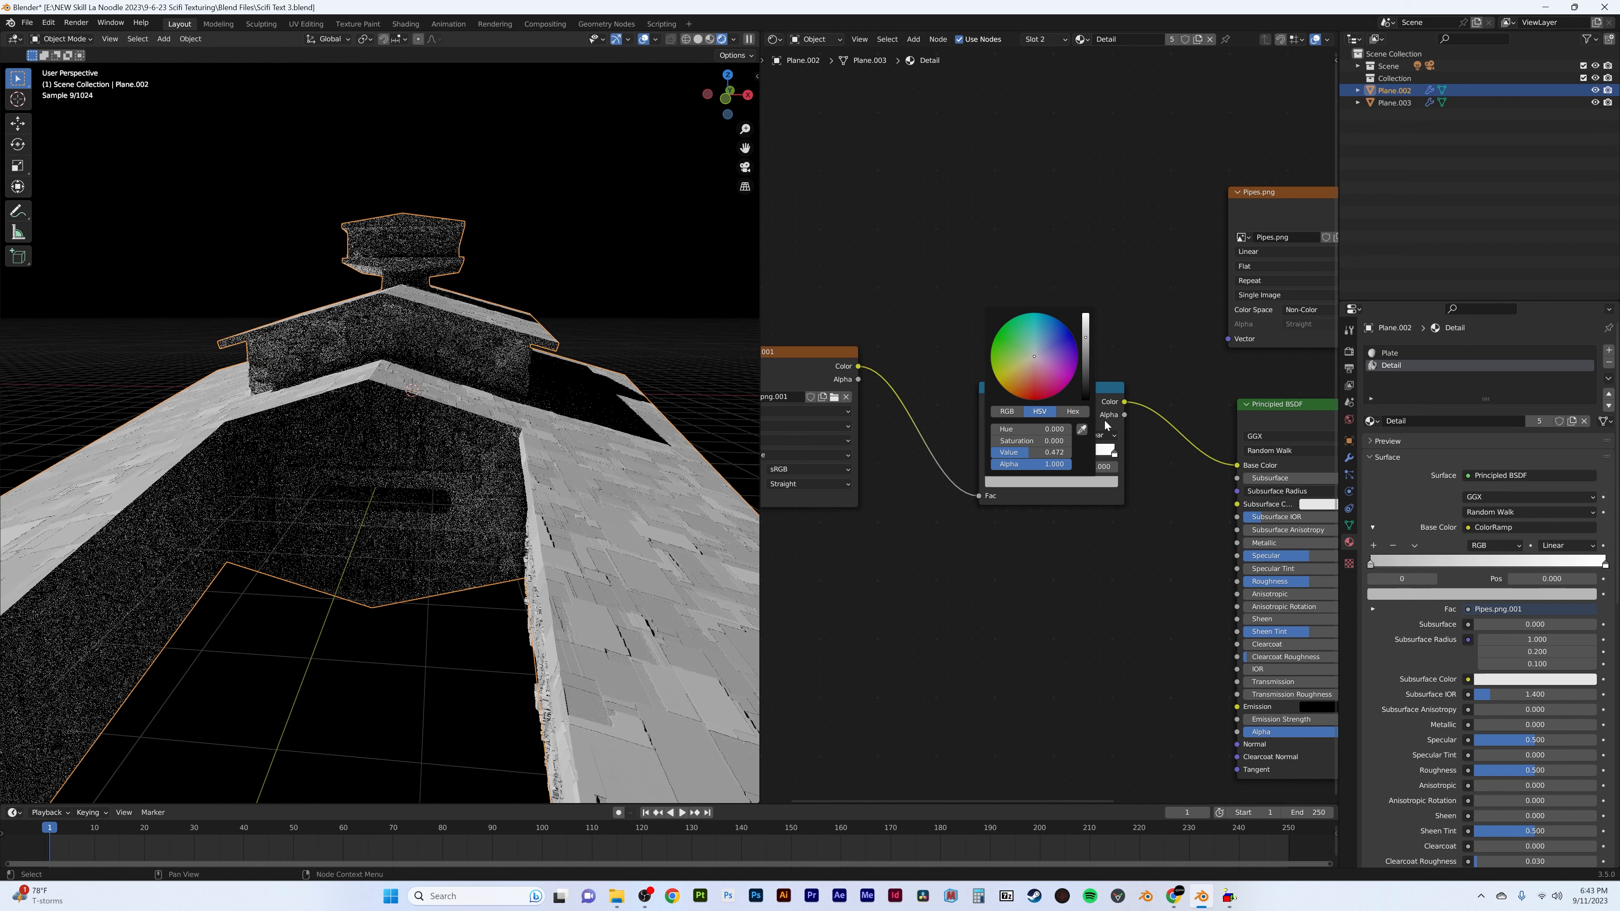
click(1114, 455)
click(1113, 455)
click(1052, 482)
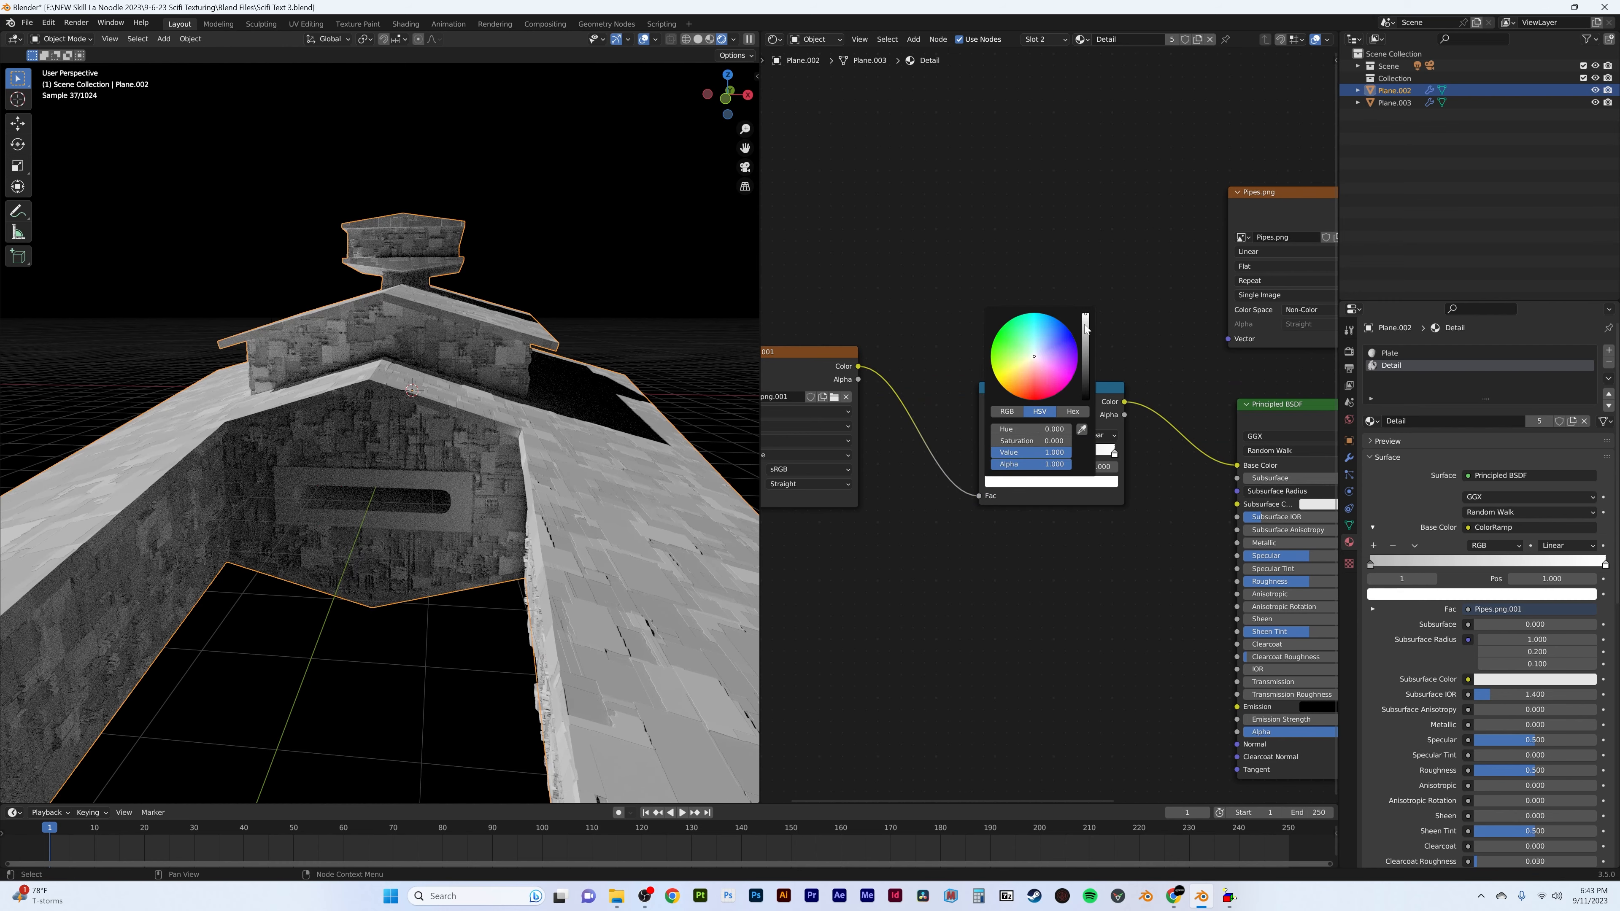
drag(1085, 322, 1086, 335)
middle_drag(542, 378, 492, 384)
key(alt+a)
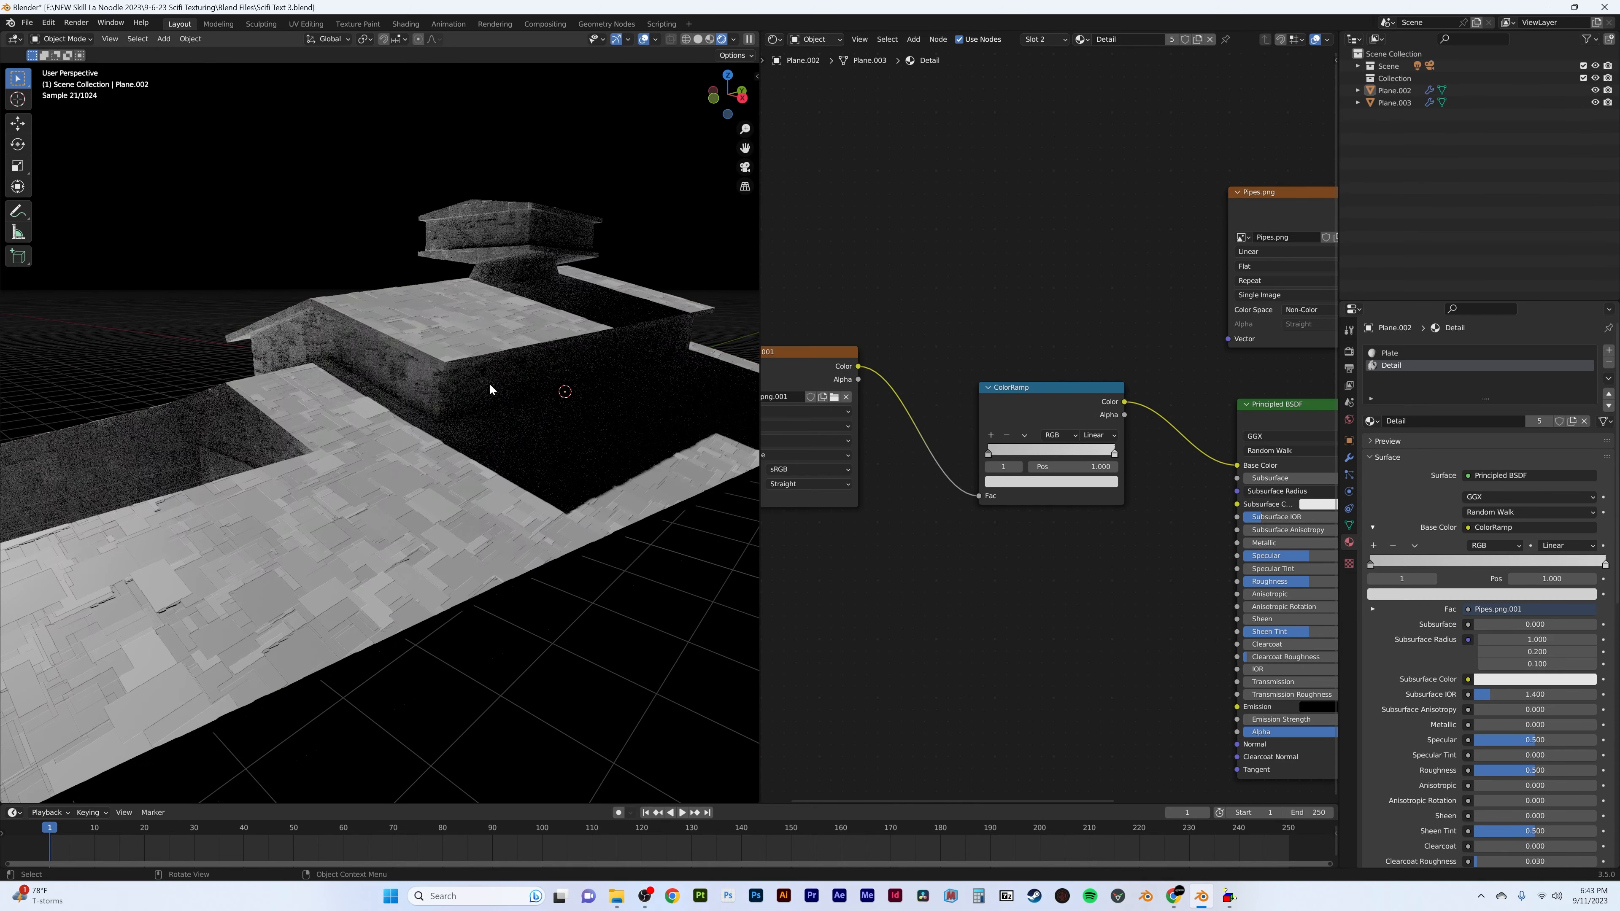
- From the camera view, edit the ship hull's mesh and scale its entire UV layout down slightly in the UV Editor
key(KP_0)
click(499, 356)
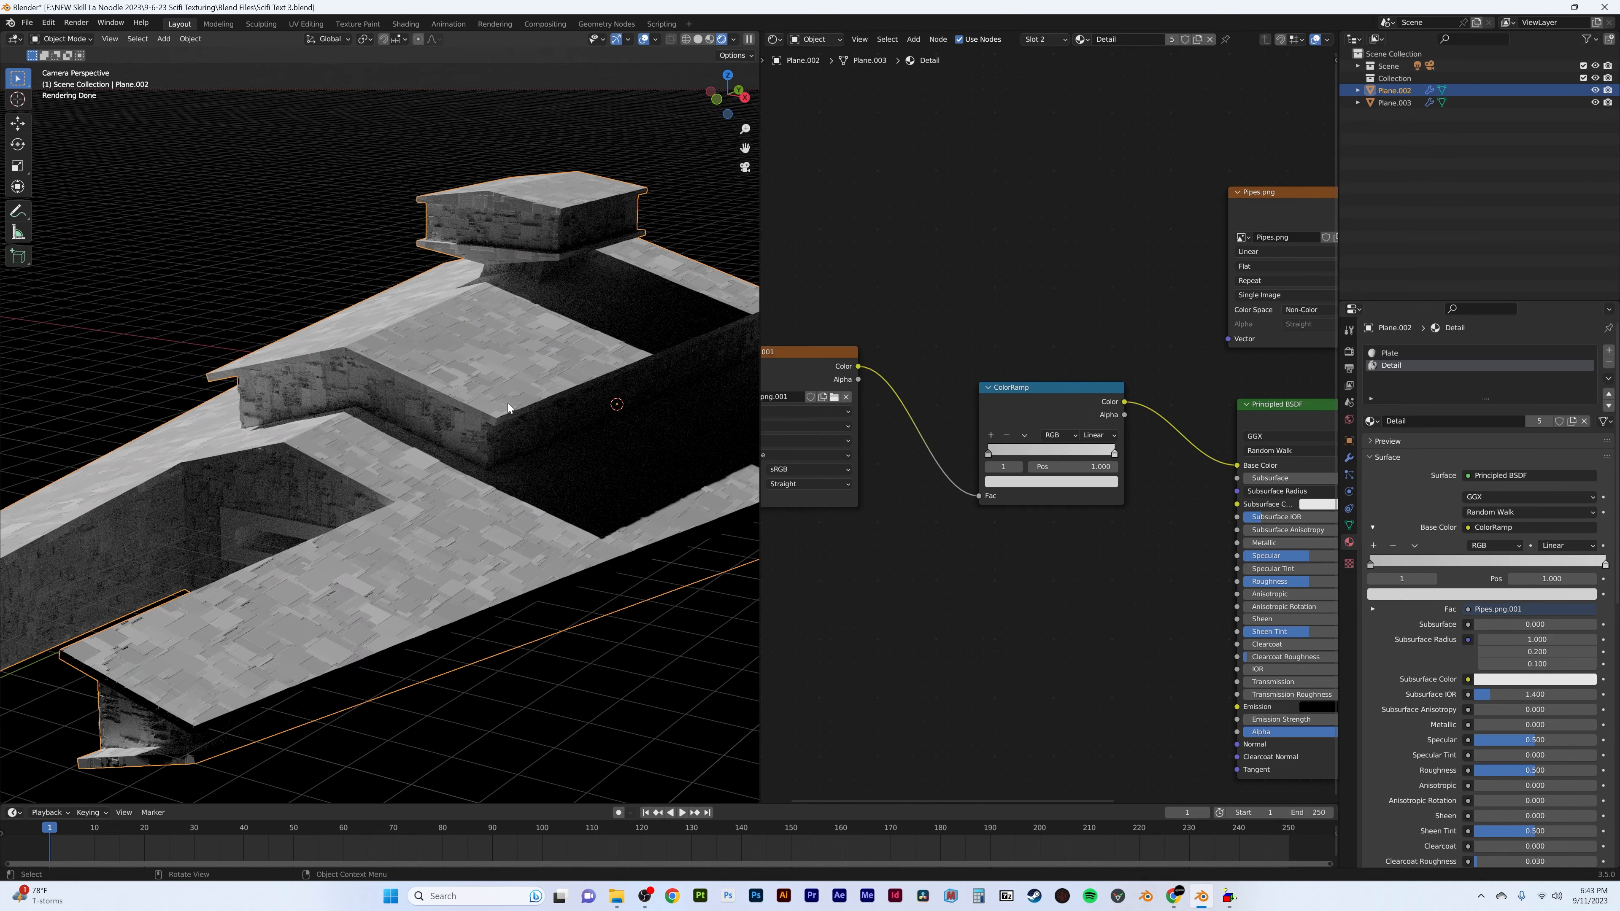
scroll(507, 403, down, 3)
scroll(510, 401, up, 3)
key(Tab)
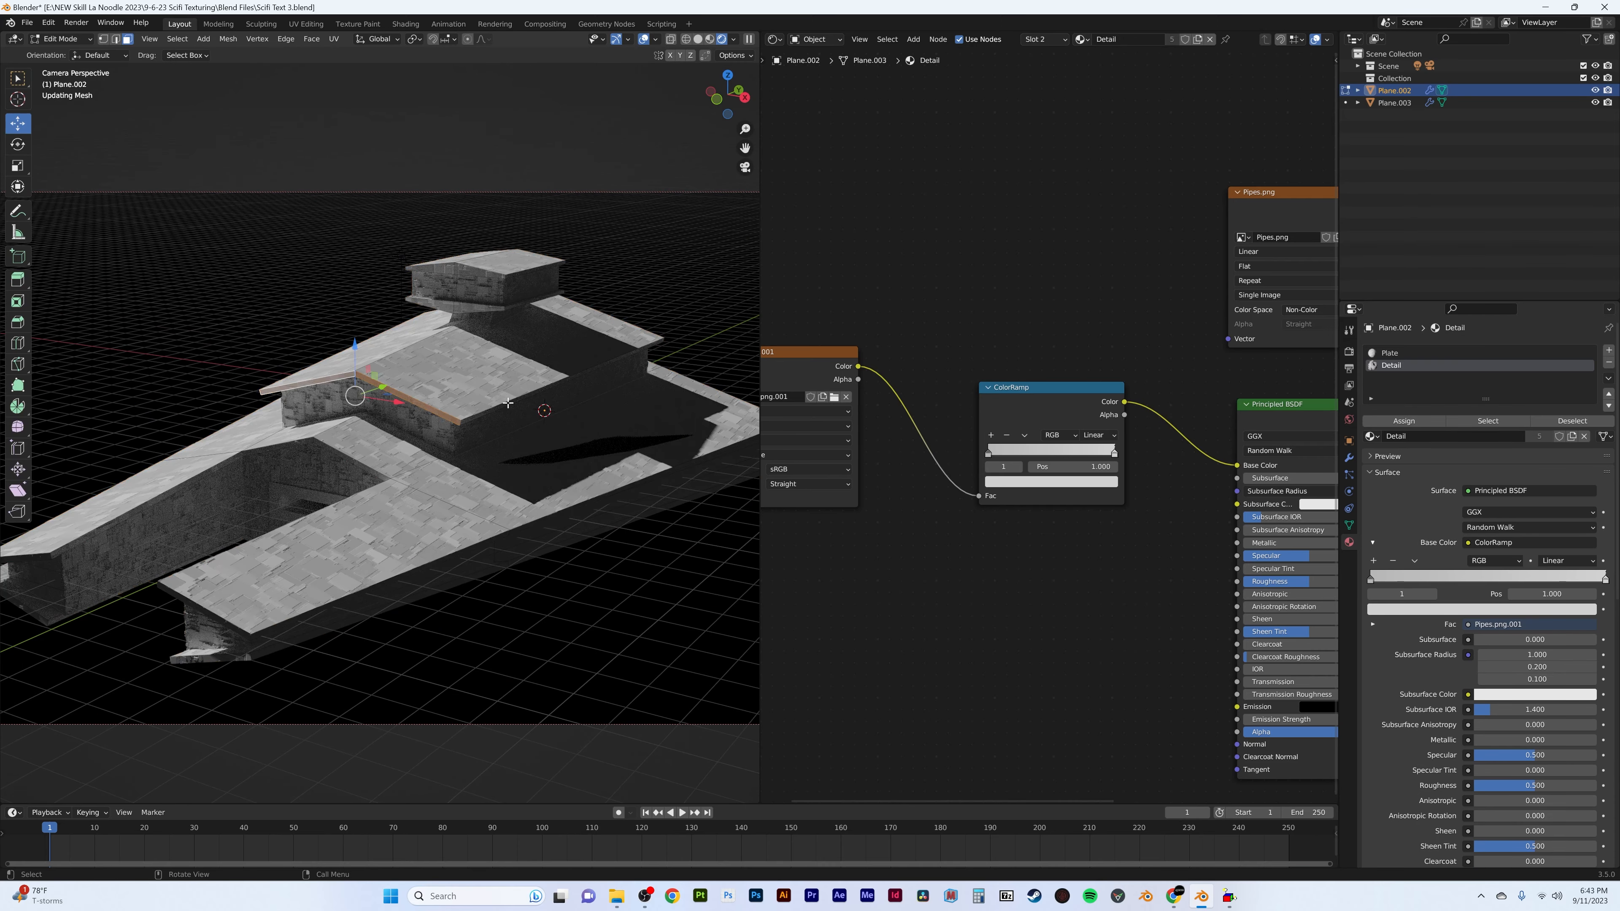
click(774, 39)
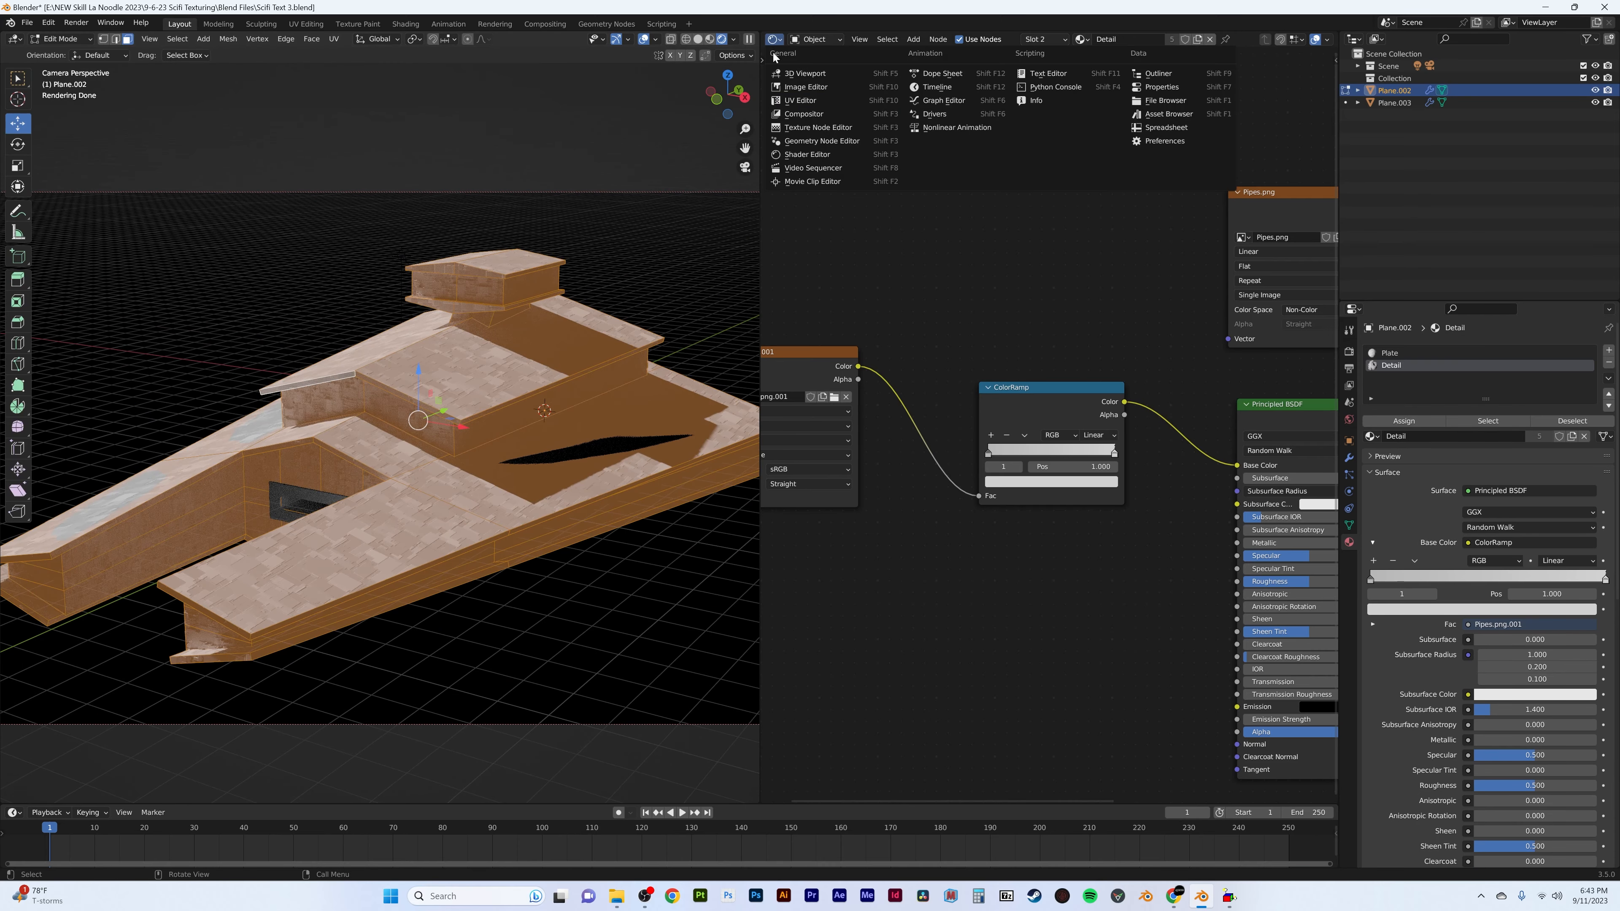
click(802, 100)
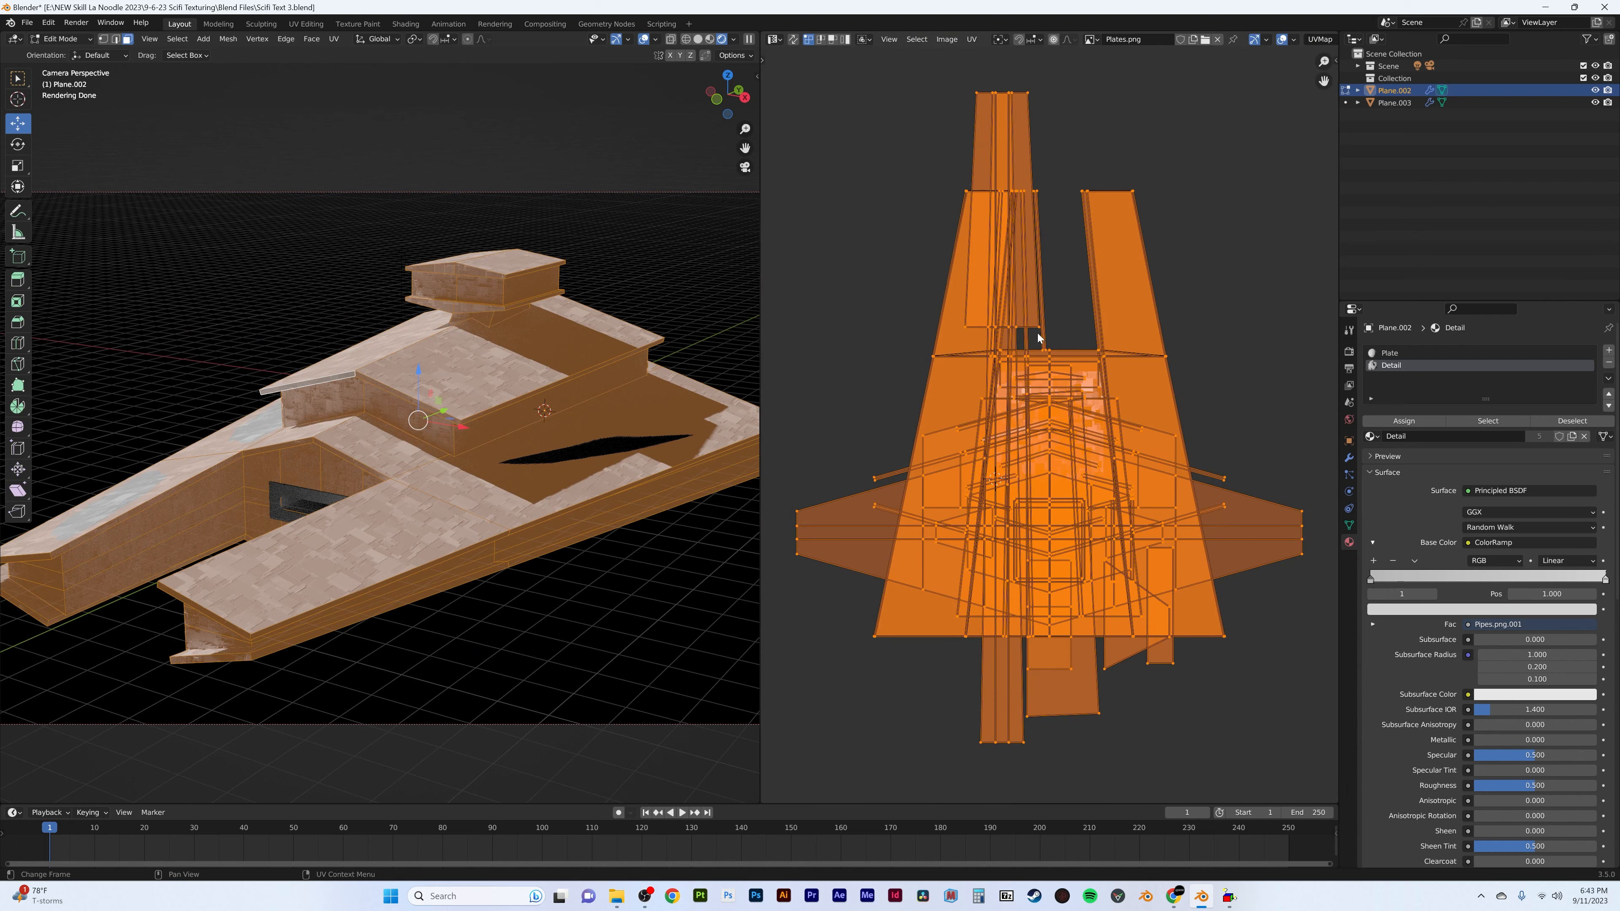
key(s)
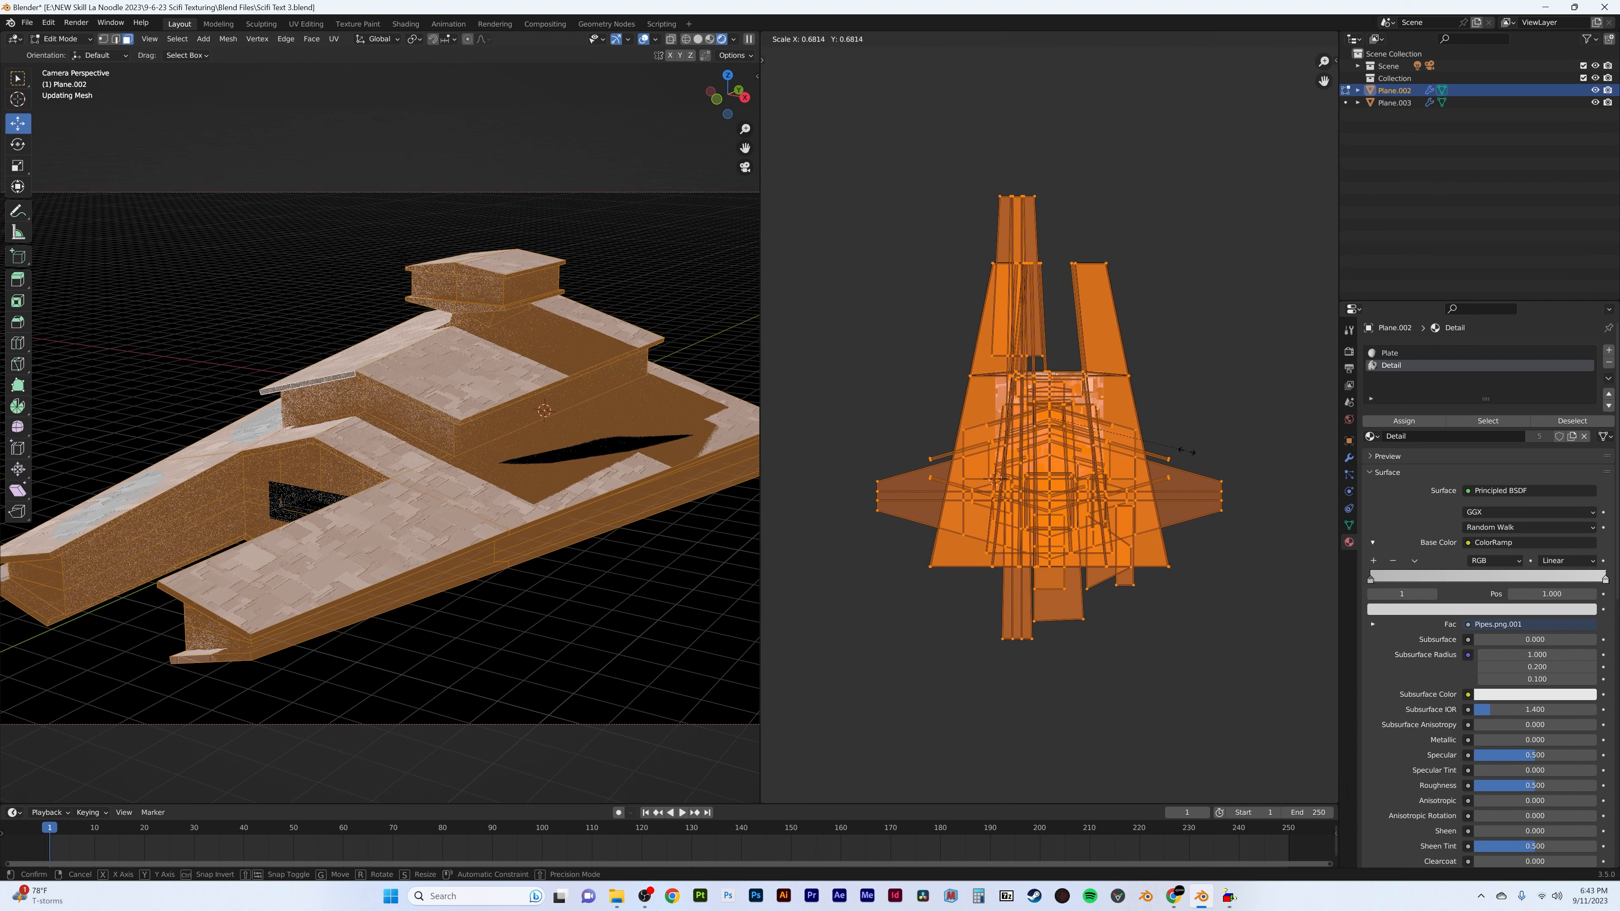
click(1205, 452)
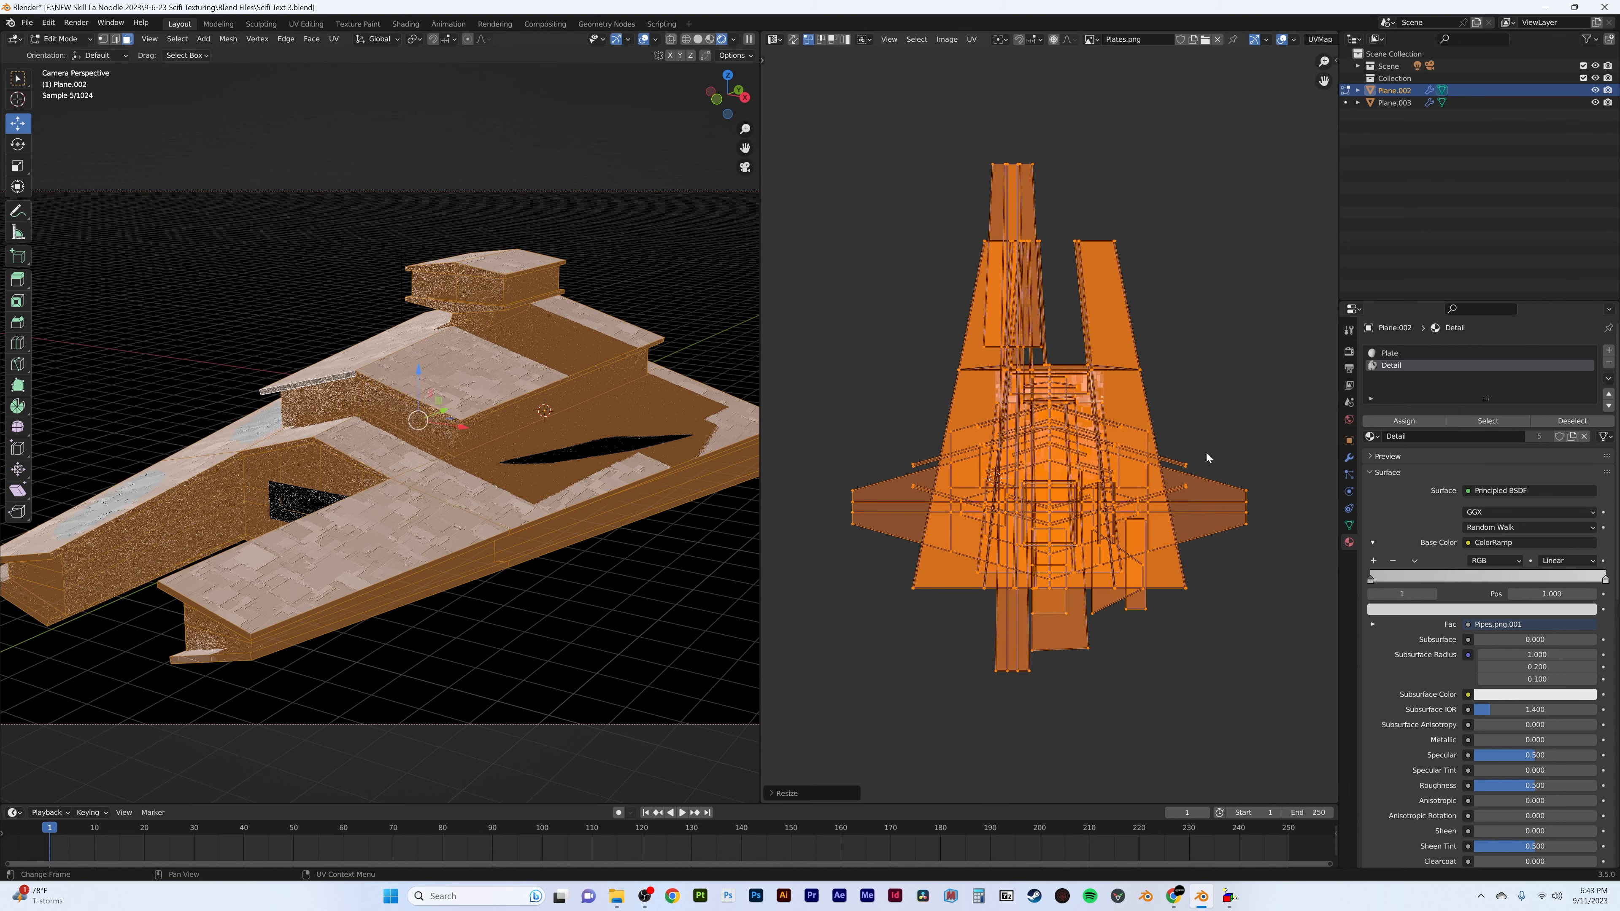
- Save the file, return to Object Mode with nothing selected, and show the ship in Material Preview shading
key(ctrl+s)
key(z)
click(662, 426)
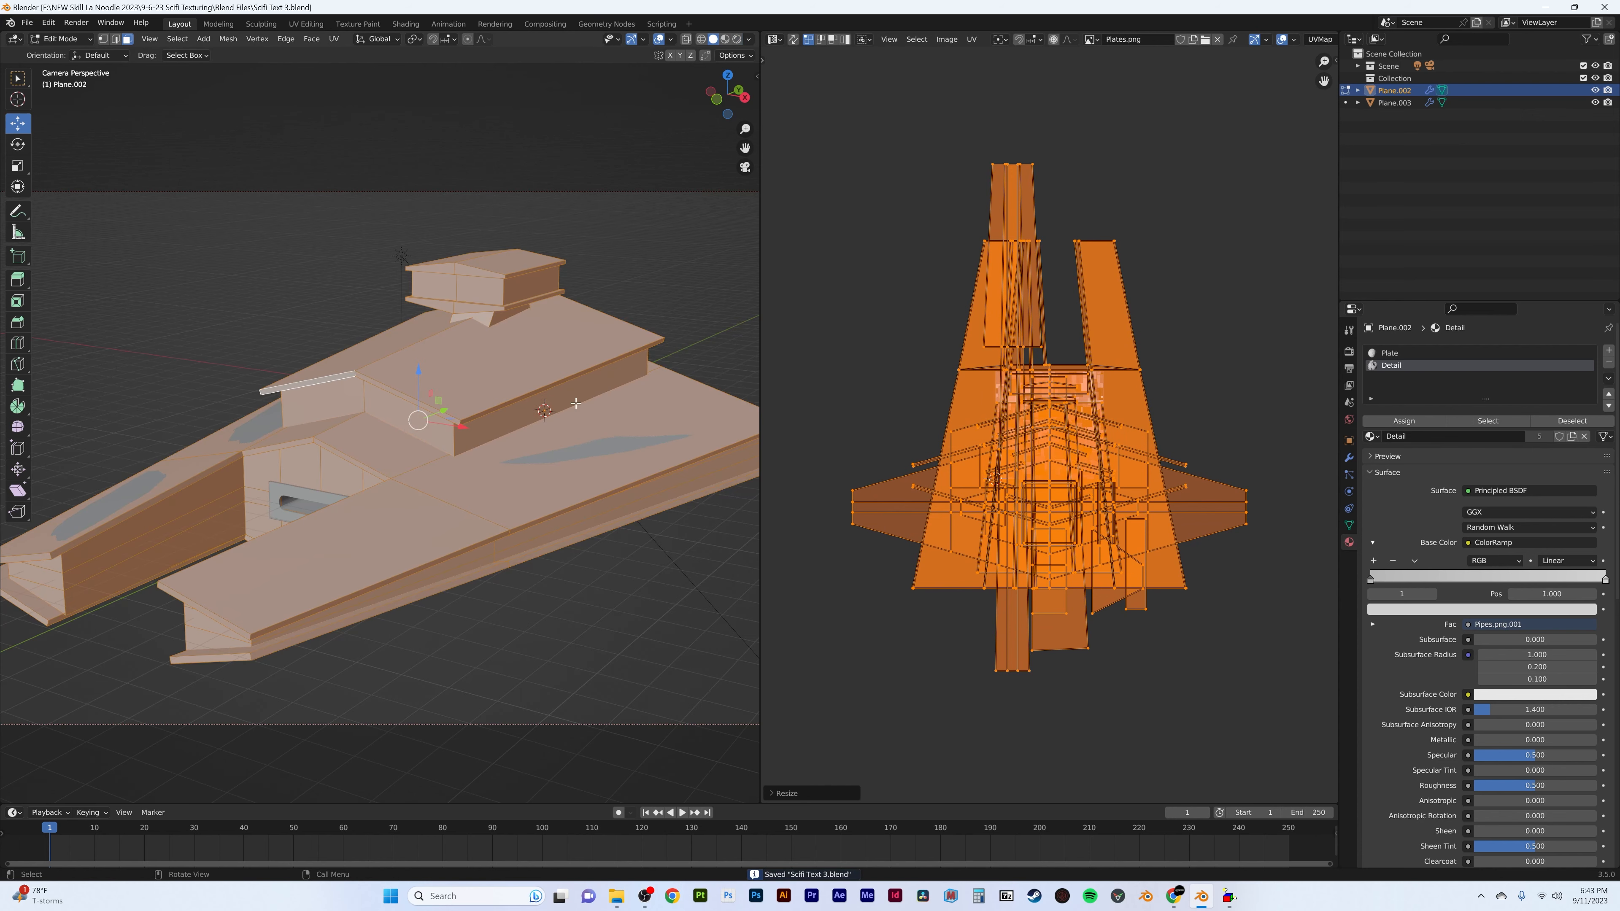
key(Tab)
key(alt+a)
key(z)
click(464, 450)
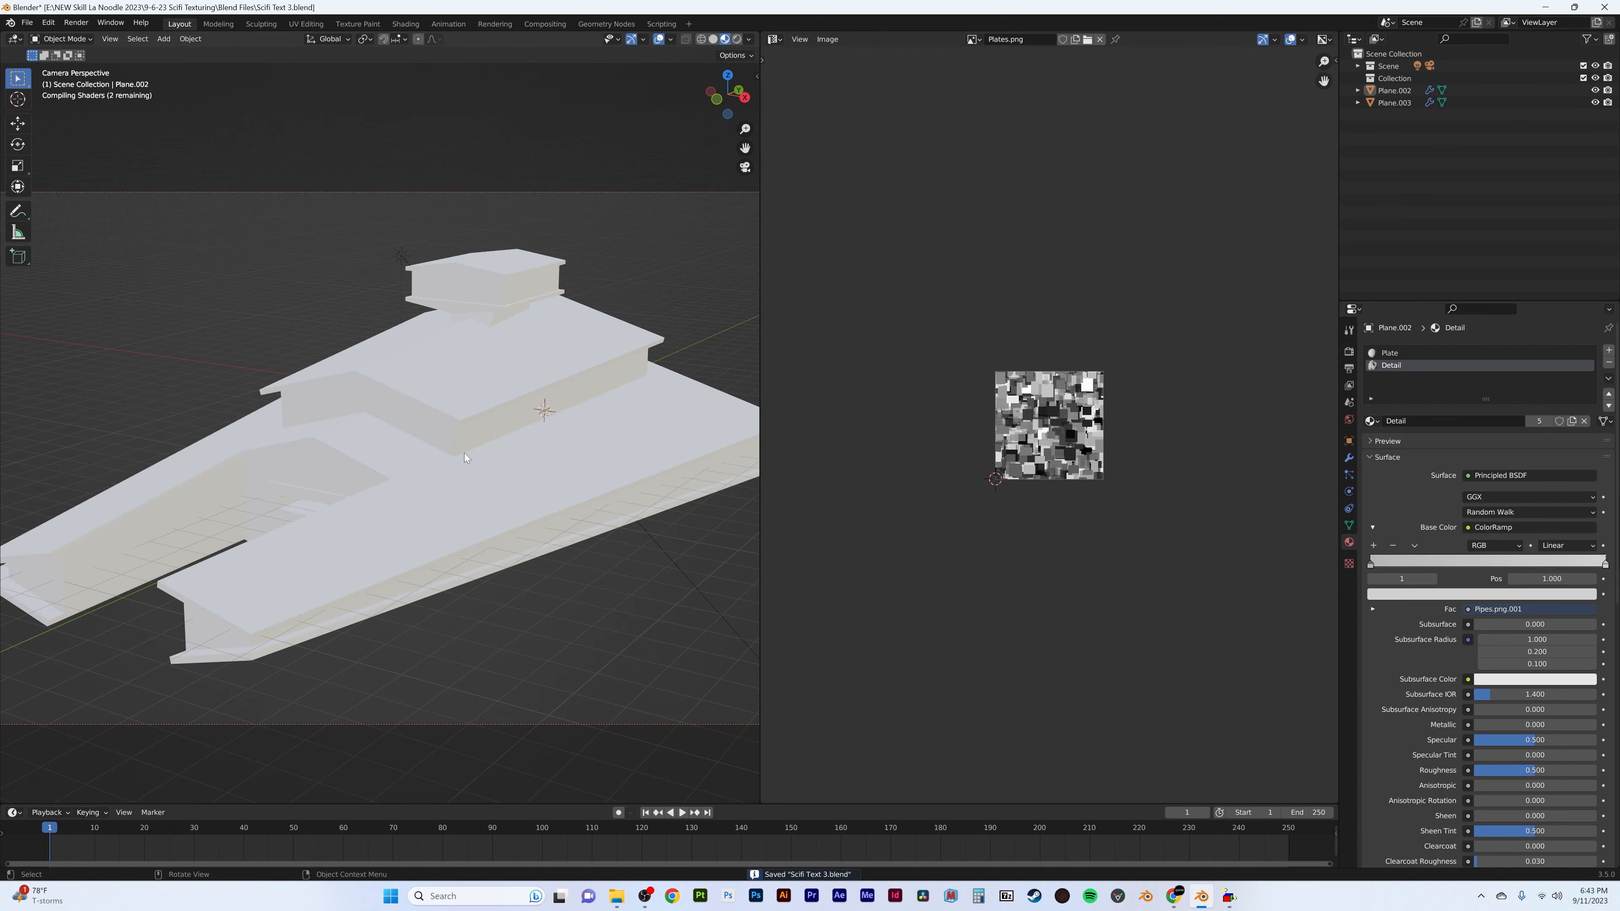
- Set the camera's focal length to 35 mm
click(1416, 66)
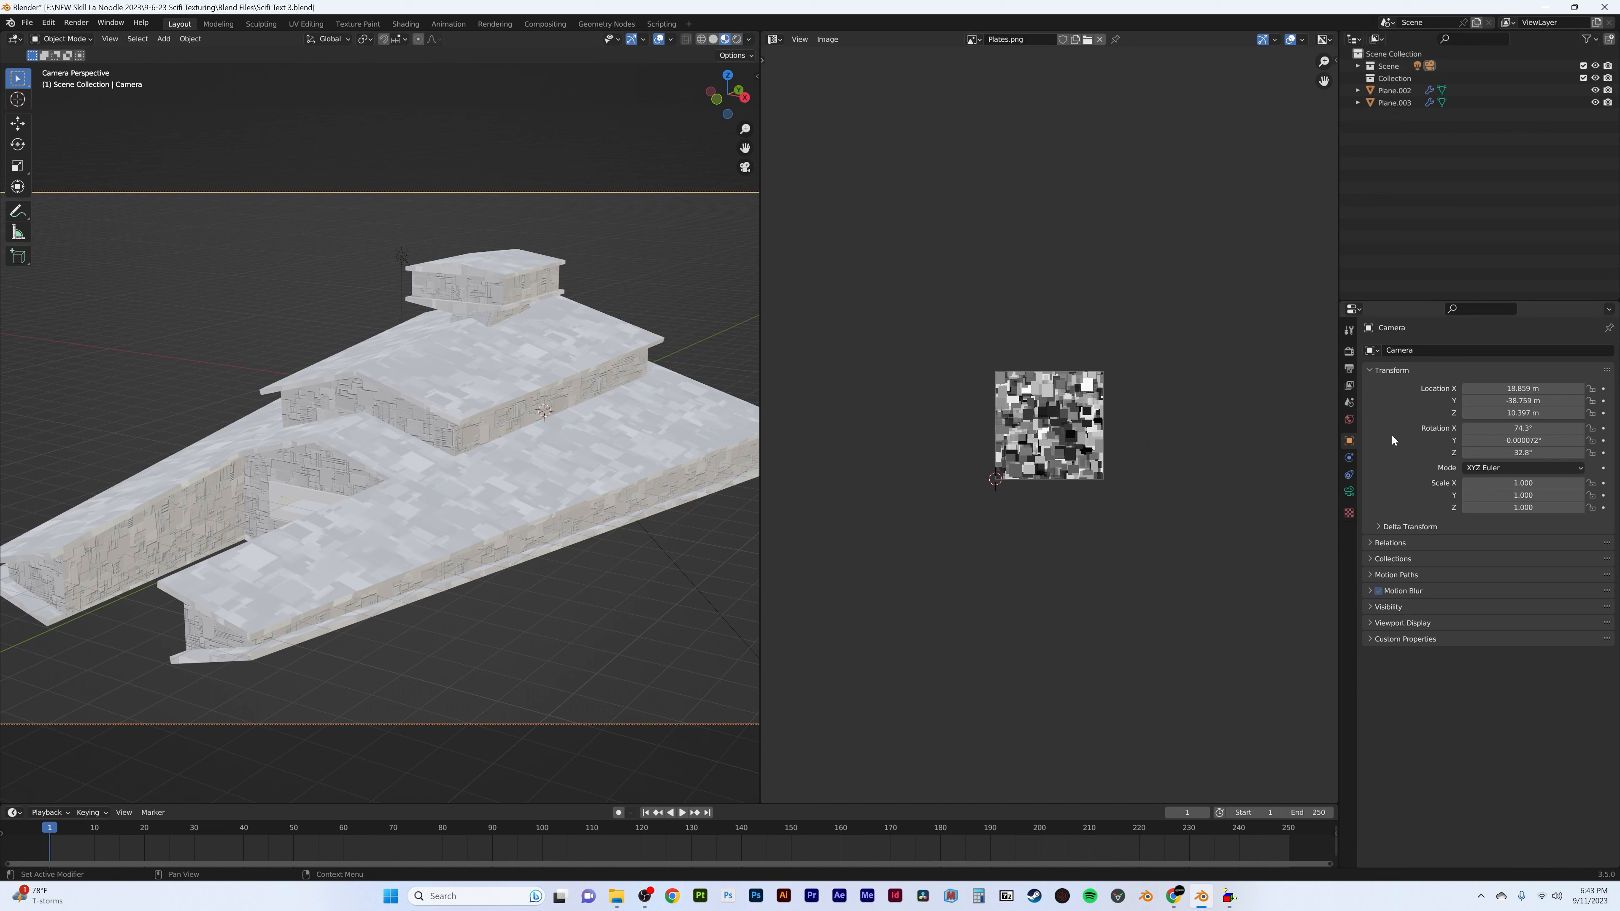
click(1349, 492)
click(1549, 413)
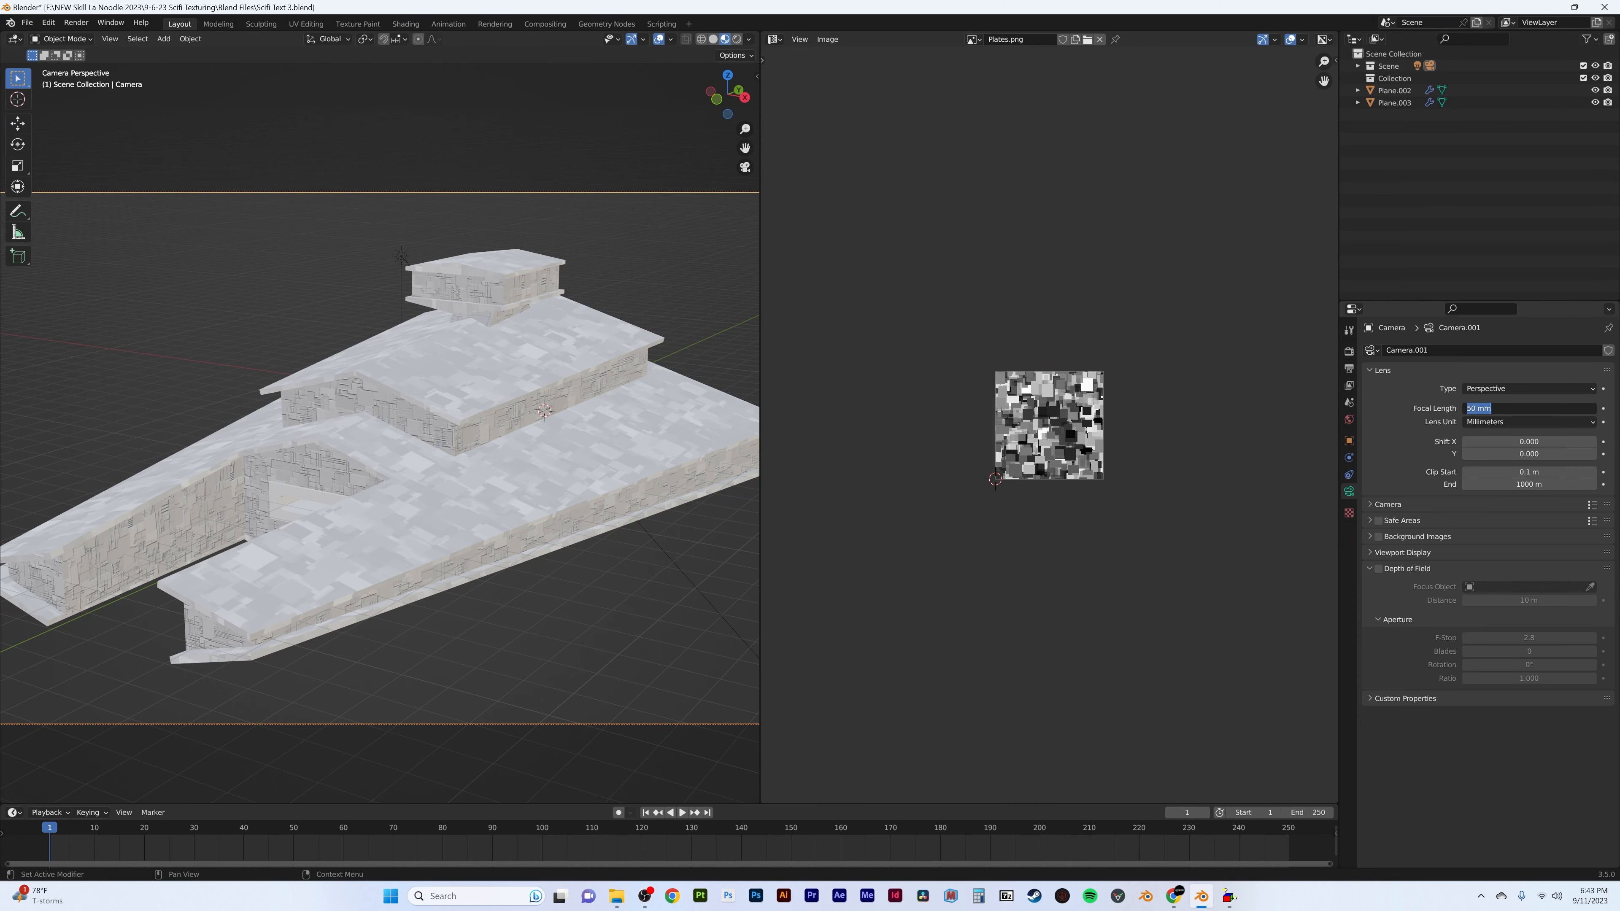
text(35)
key(Return)
- Lock the camera to the view, move it closer so the ship fills the frame, and unlock it again
scroll(597, 297, down, 2)
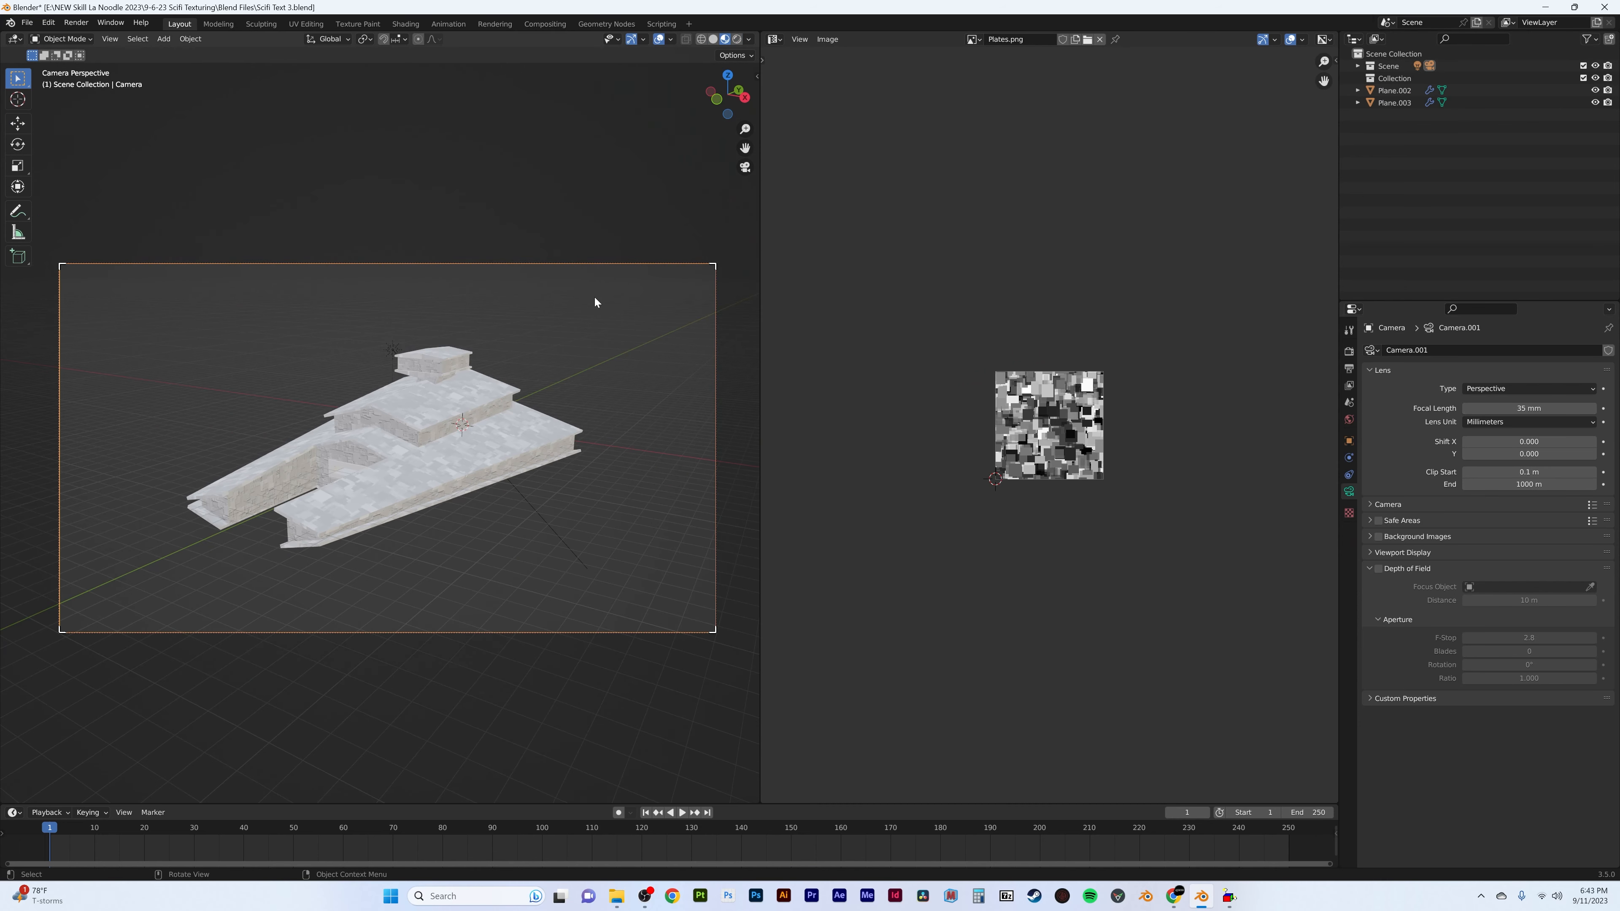
key(n)
click(682, 226)
key(n)
scroll(562, 363, up, 2)
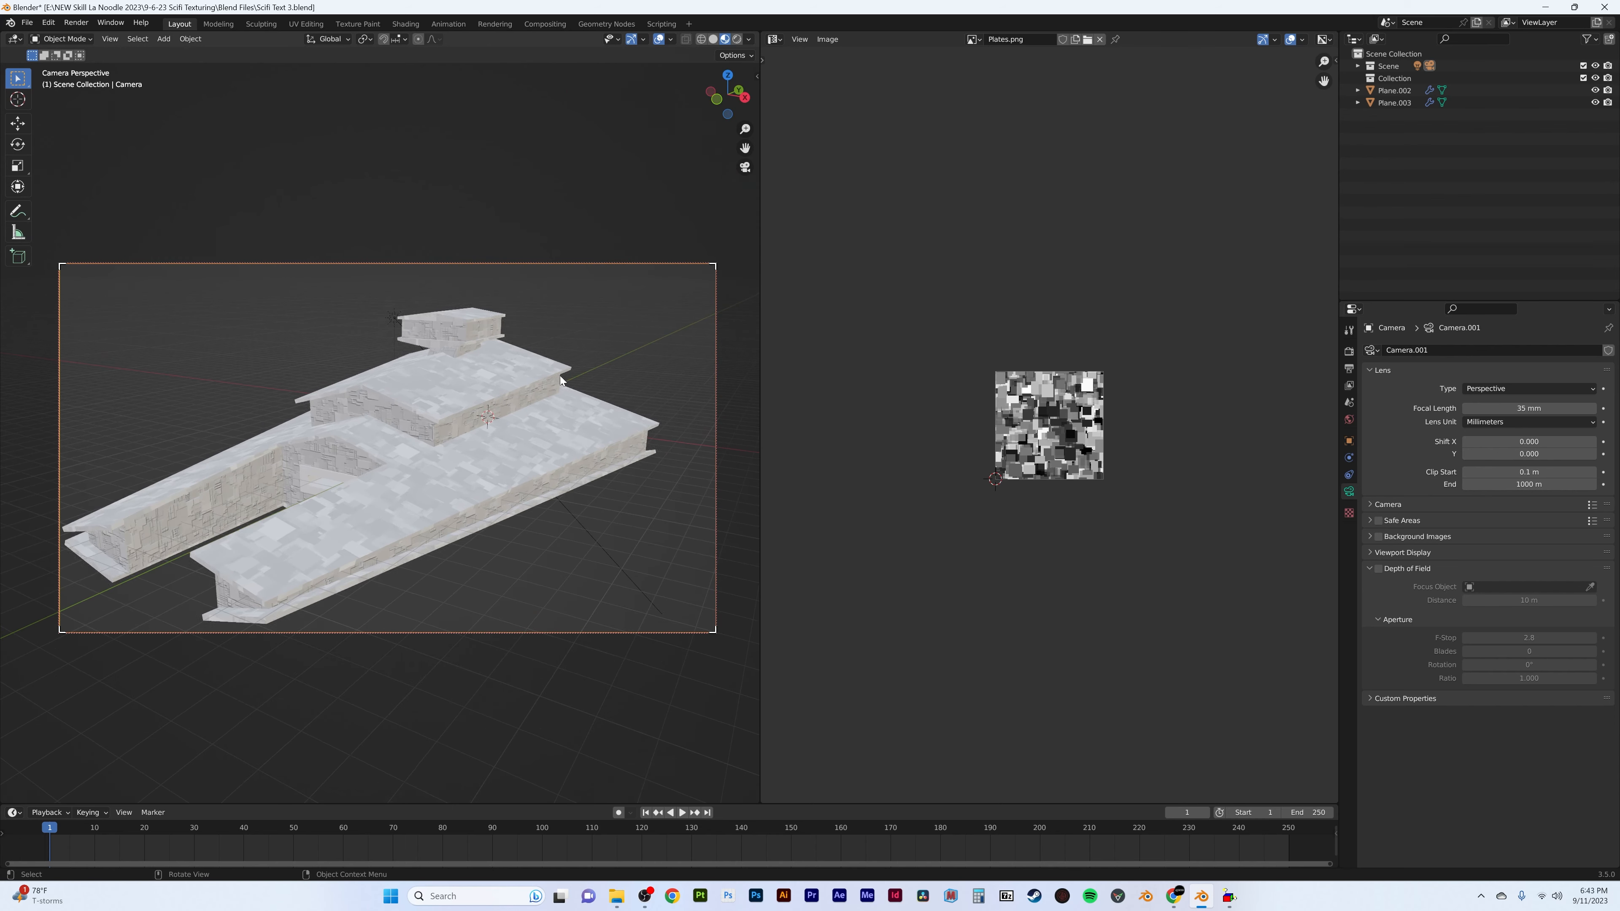
shift+middle_drag(562, 372, 568, 361)
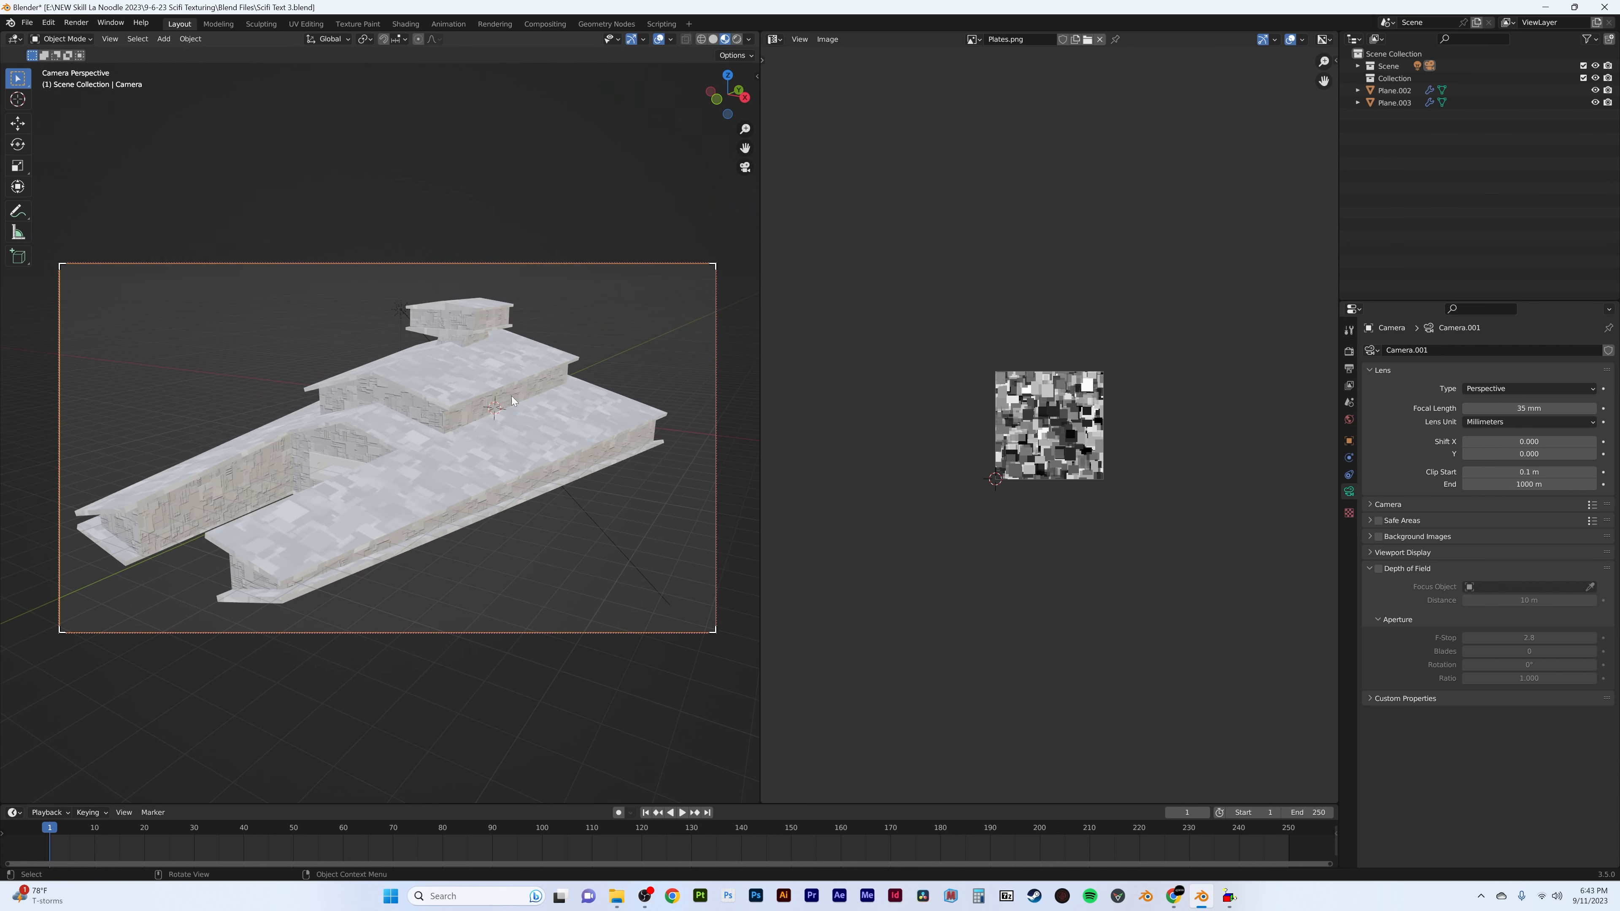
key(n)
click(680, 225)
key(n)
- Switch the viewport to Solid shading, render the camera view as an image, and inspect the ship enlarged in the maximized render window
key(z)
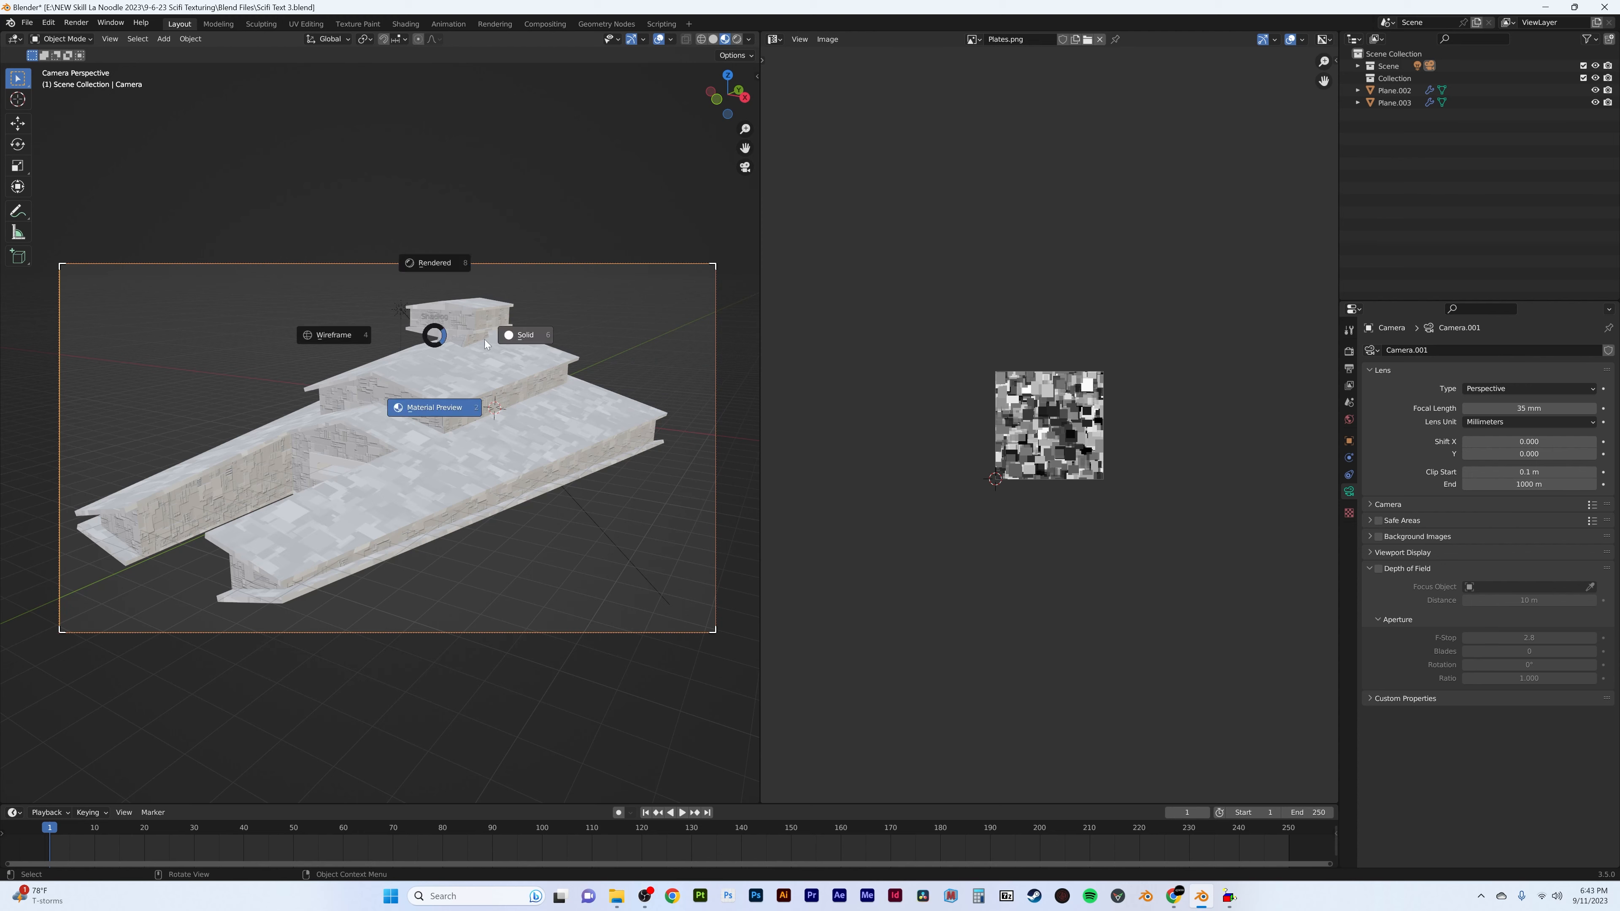
click(514, 335)
click(76, 22)
click(84, 39)
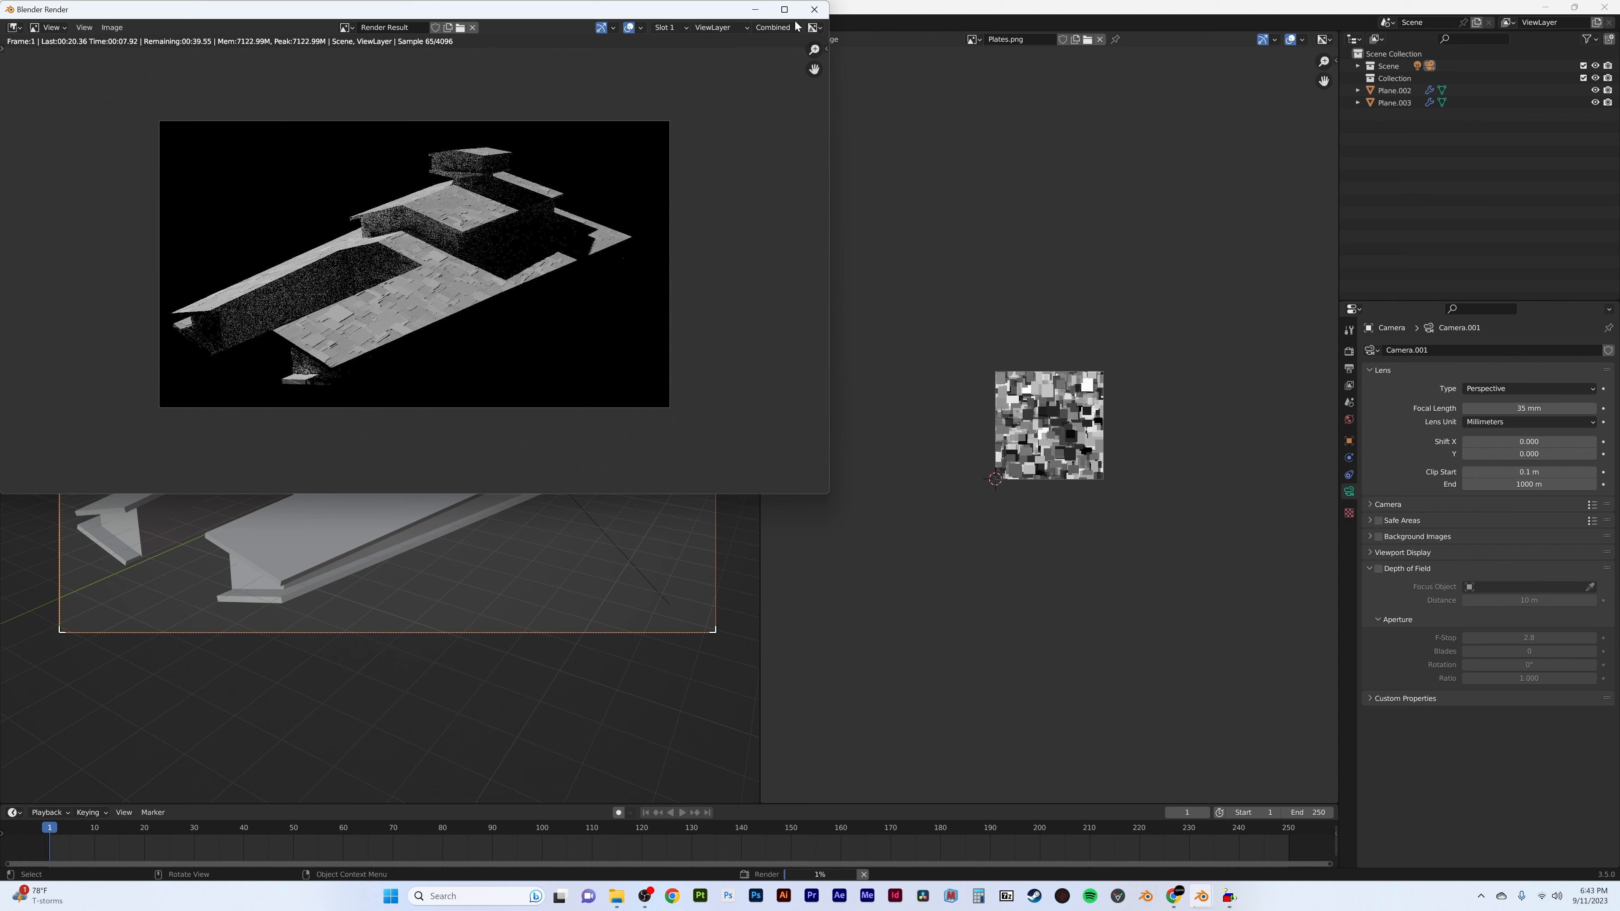
click(784, 9)
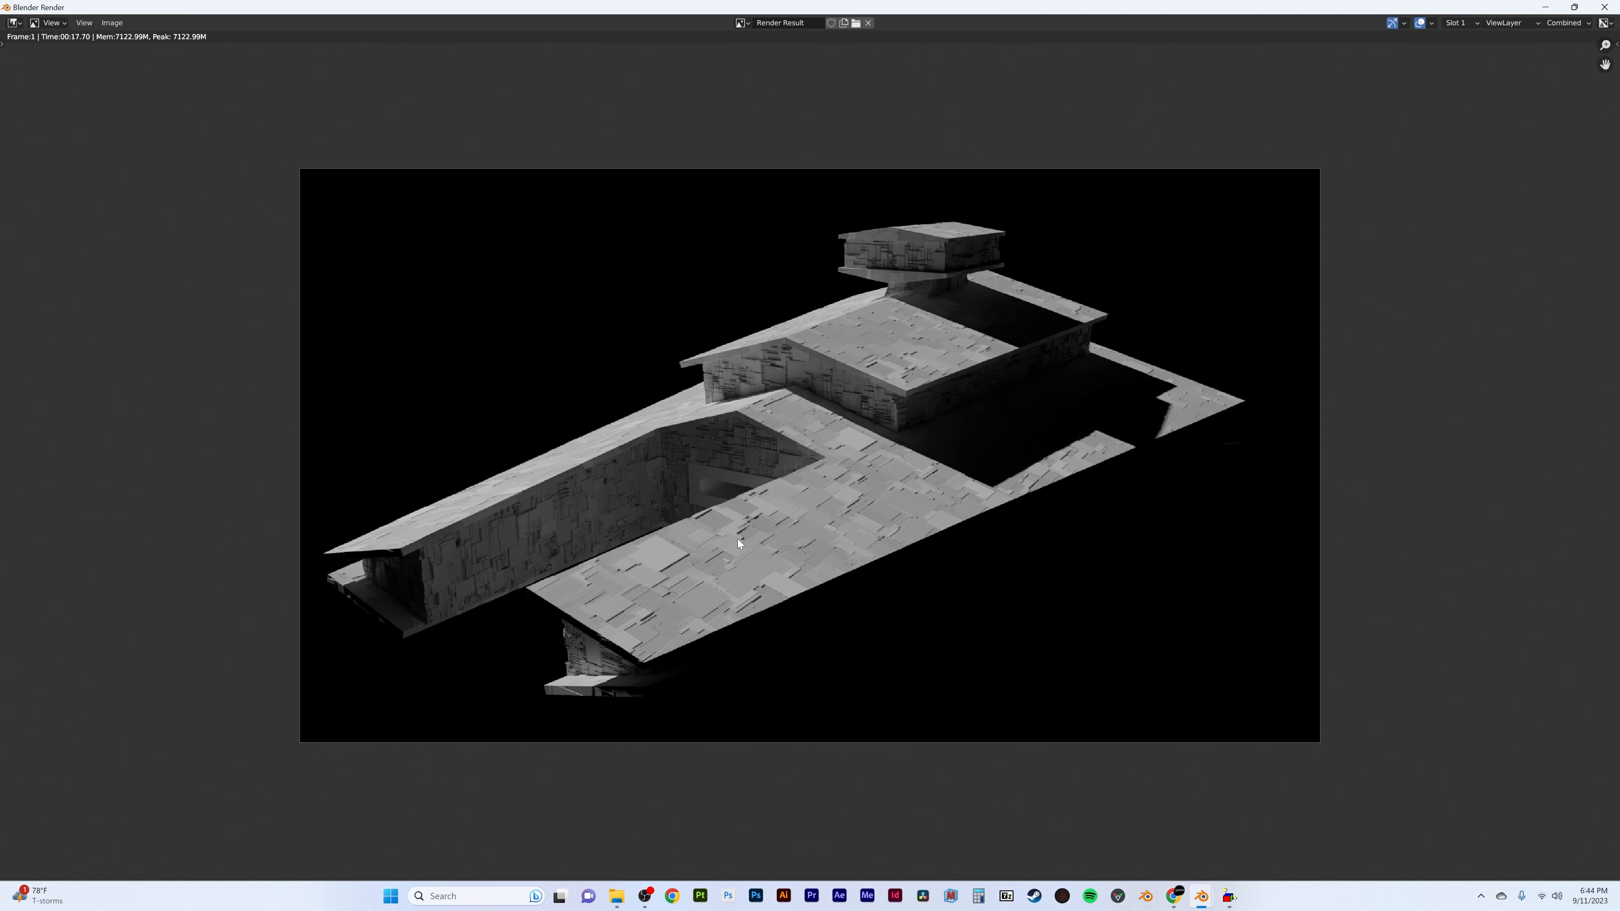
scroll(737, 539, up, 2)
middle_drag(686, 493, 791, 479)
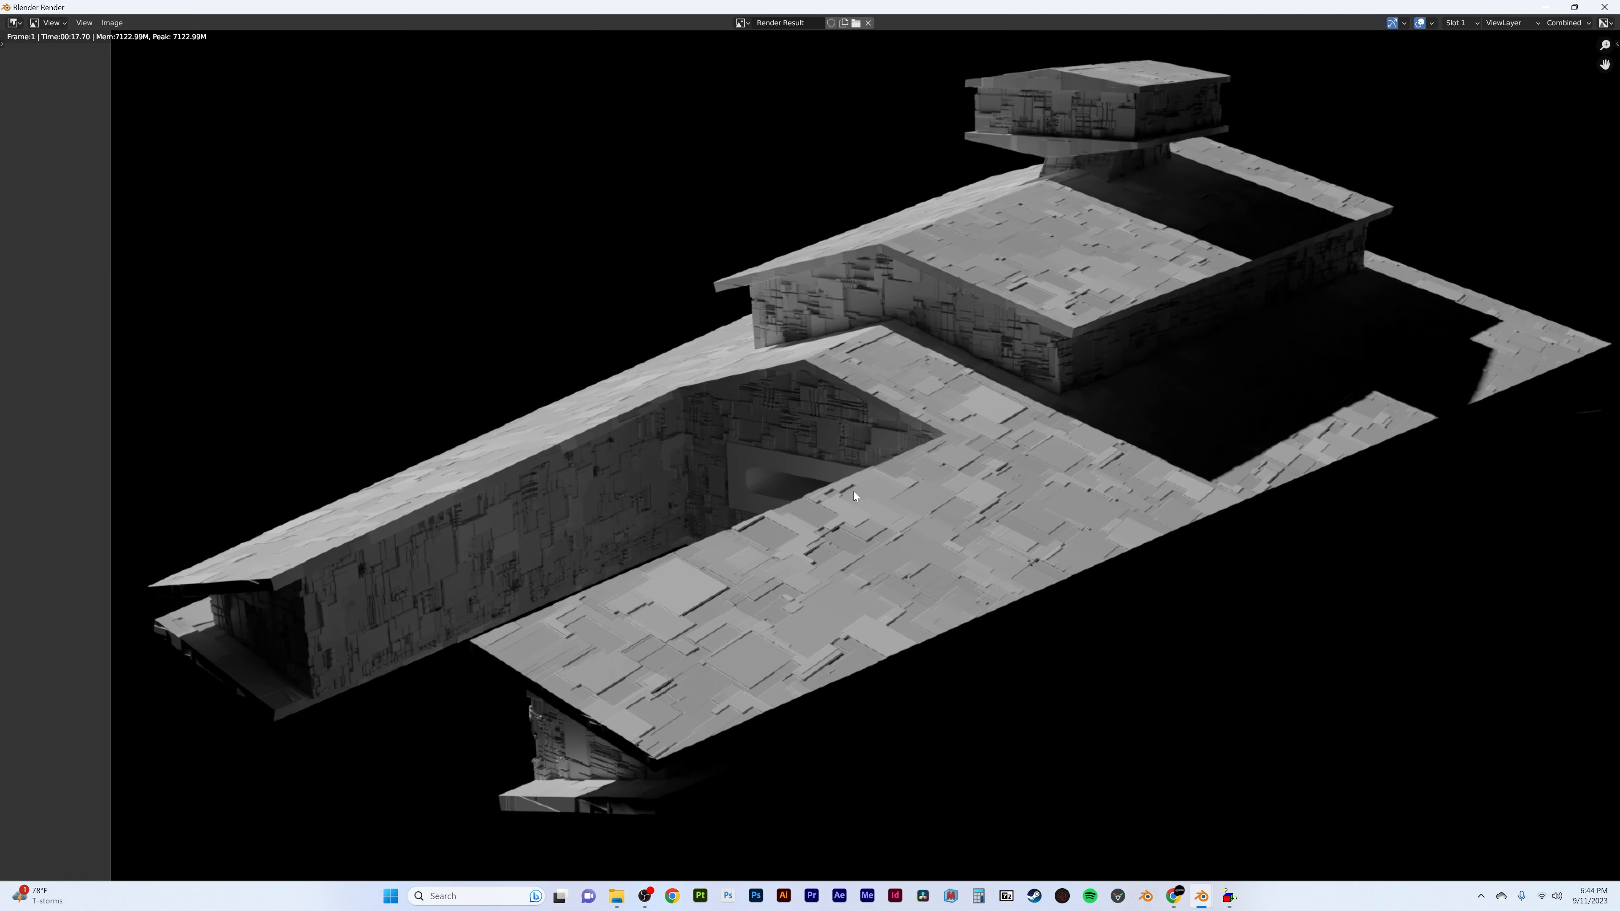